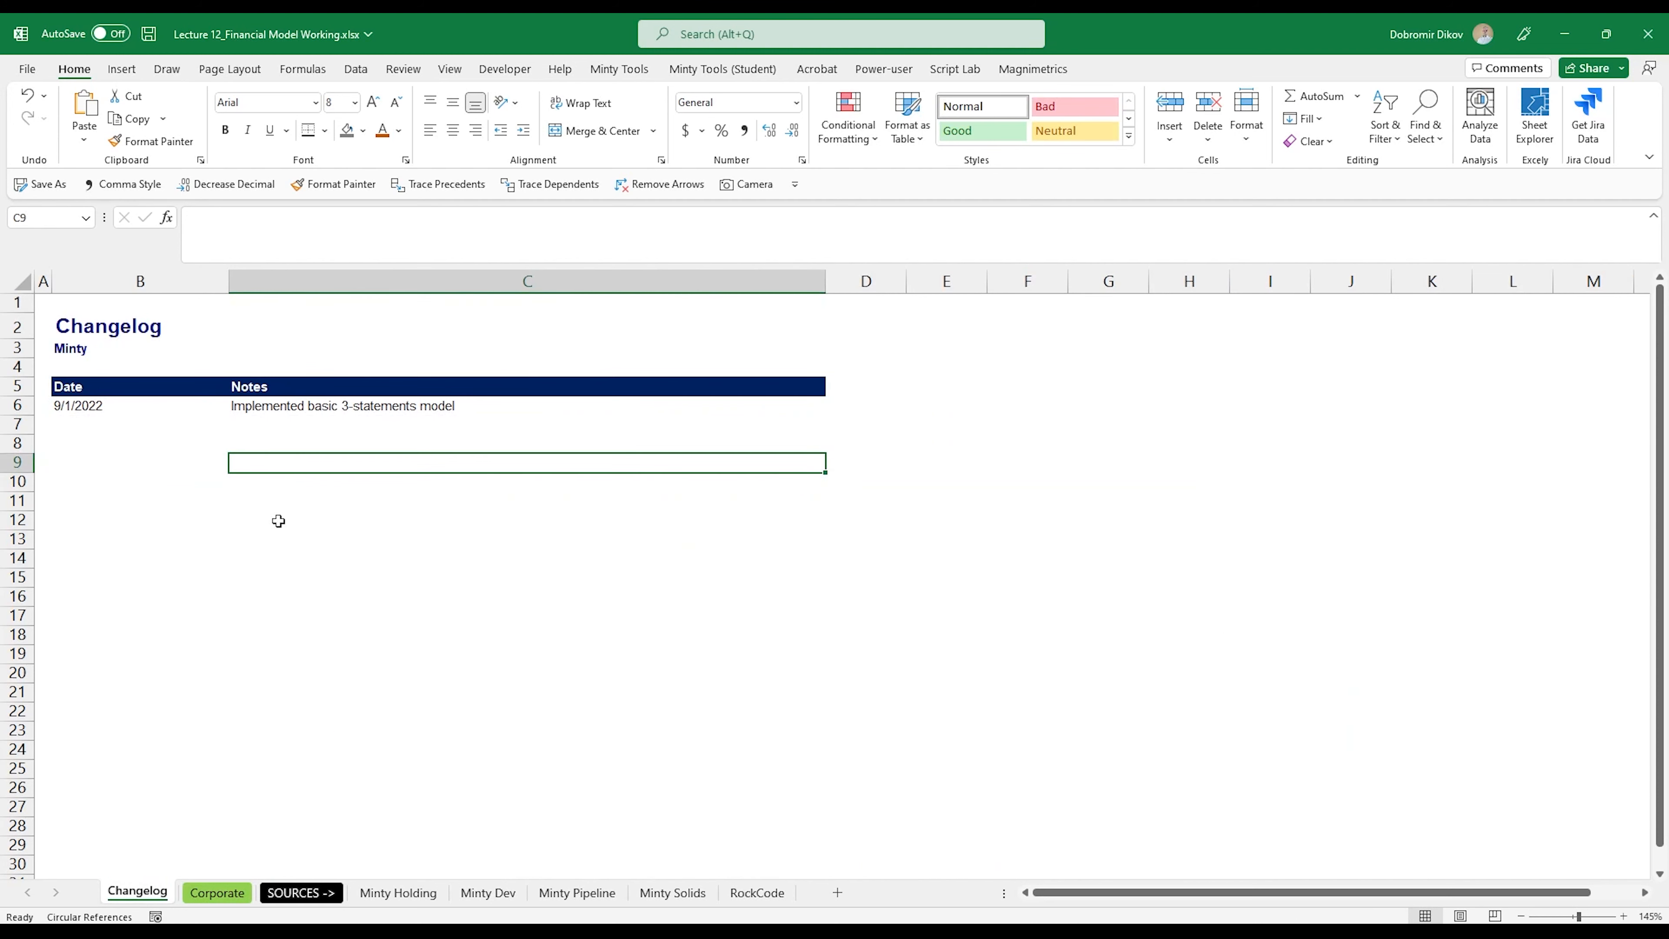
# Step: Log a changelog entry in row 13 dated 9/4/2022 with the note "Finalized Corporate model"
pyautogui.click(274, 504)
pyautogui.click(286, 546)
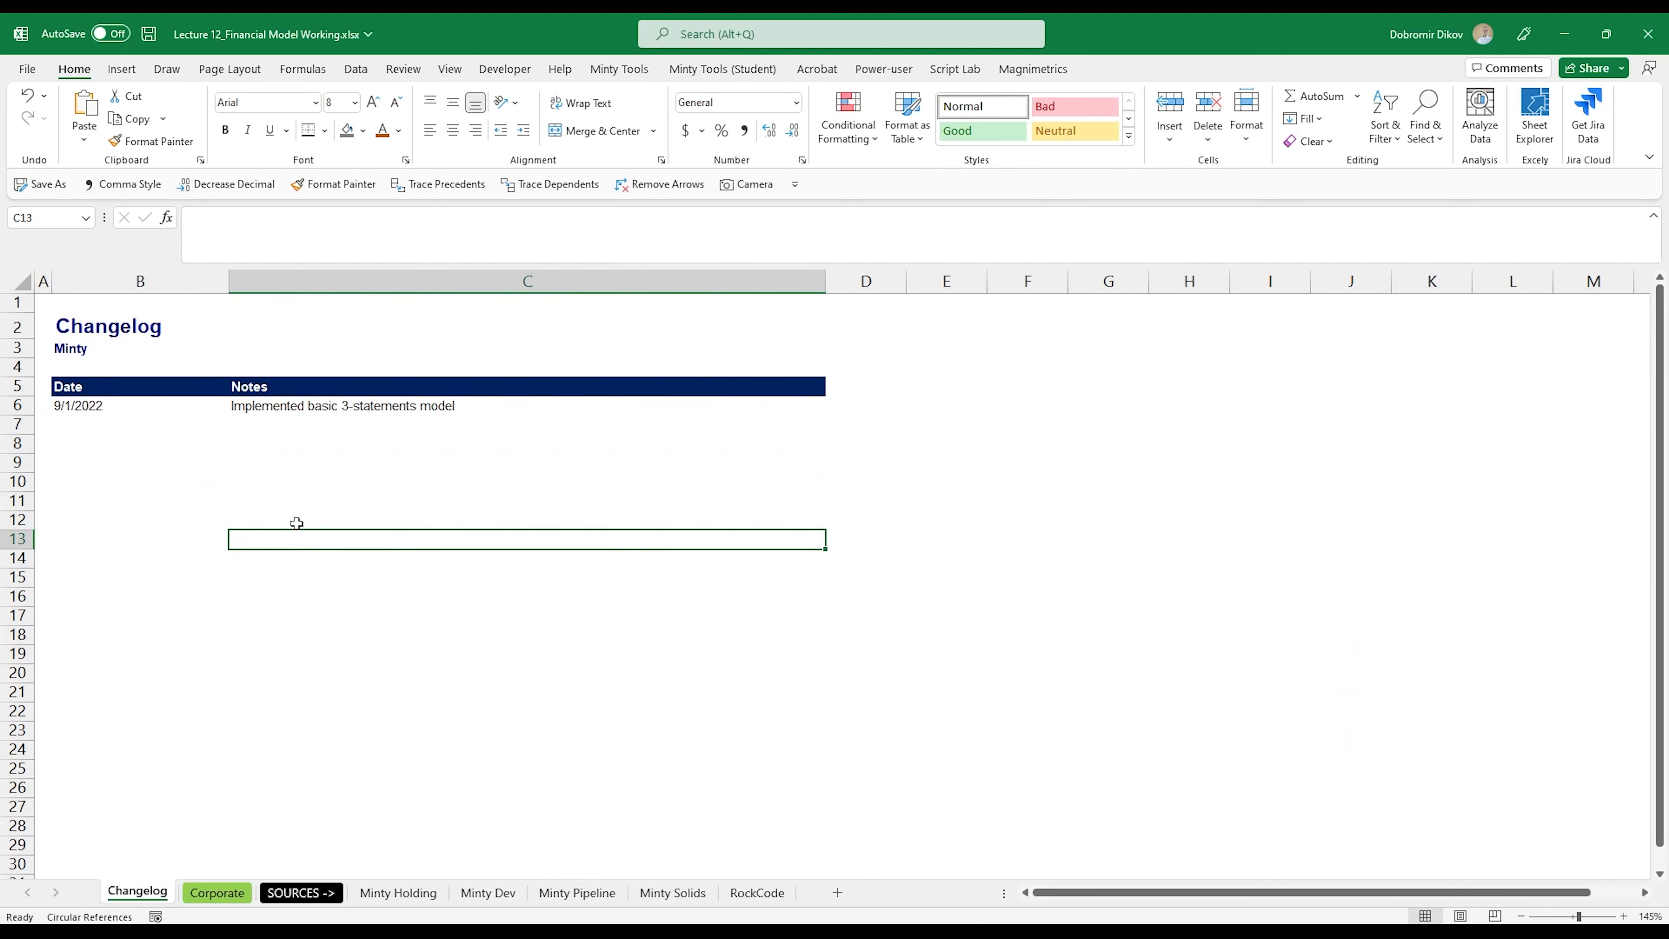
pyautogui.write('Finalized Corporate model')
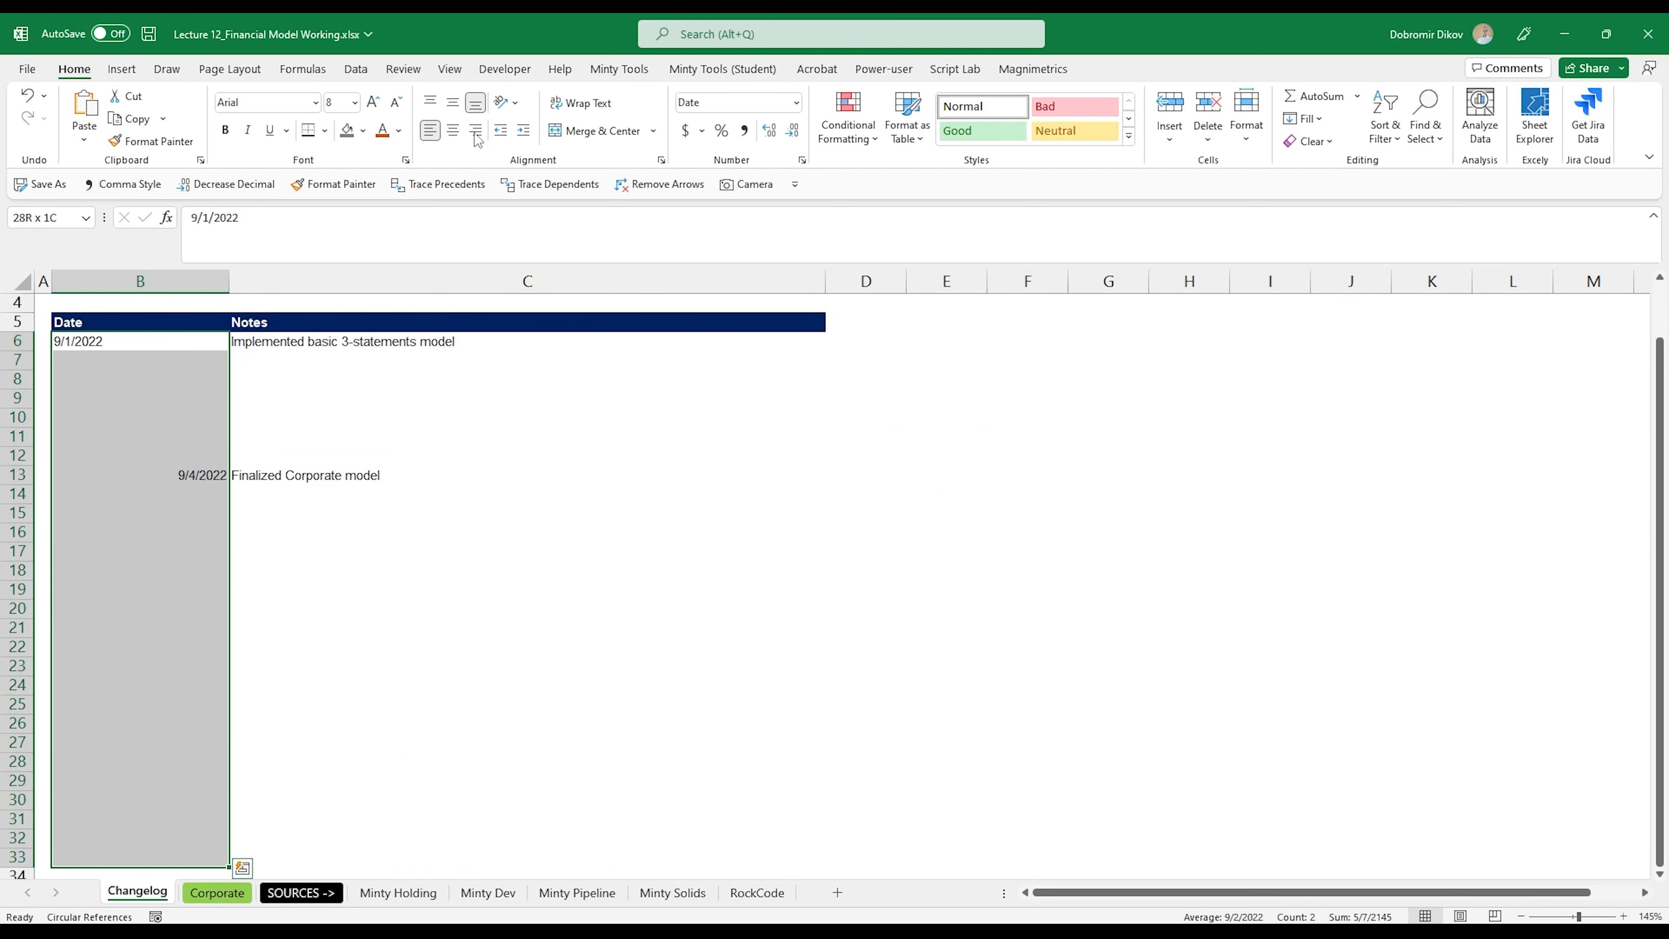
# Step: Left-align the dates in the changelog's Date column from row 6 down to row 33
pyautogui.click(429, 135)
pyautogui.click(429, 135)
pyautogui.click(478, 494)
pyautogui.scroll(1, 434, 625)
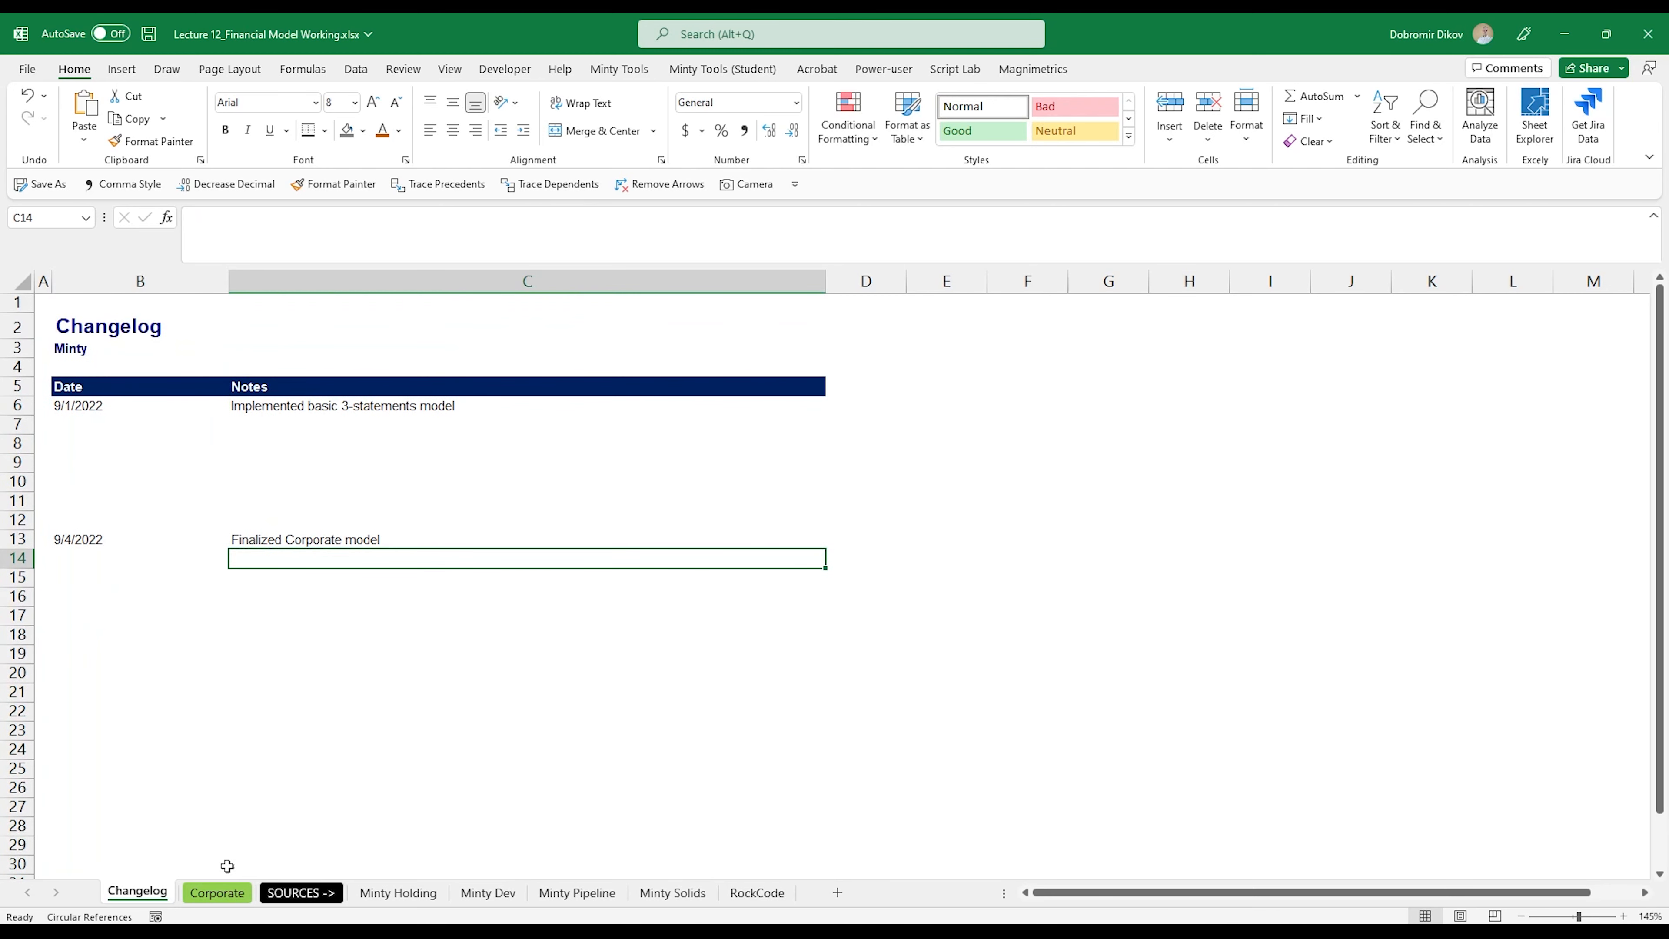
# Step: Create a copy of the Corporate sheet in the same workbook, placed before Corporate
pyautogui.click(215, 892)
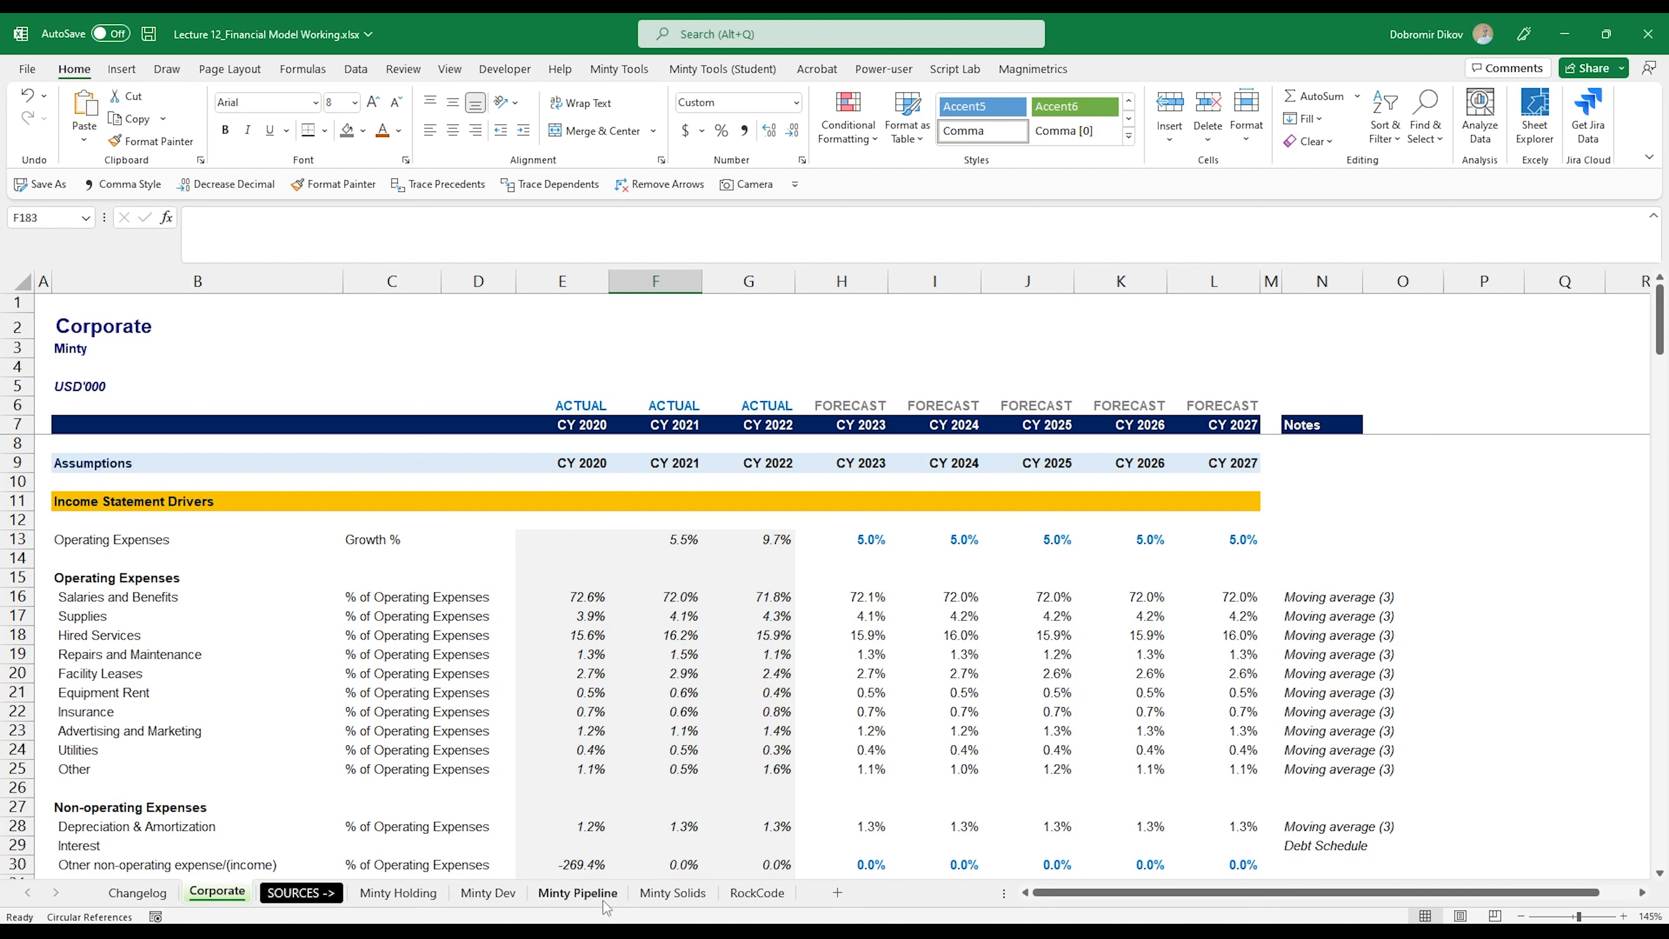
pyautogui.rightClick(217, 898)
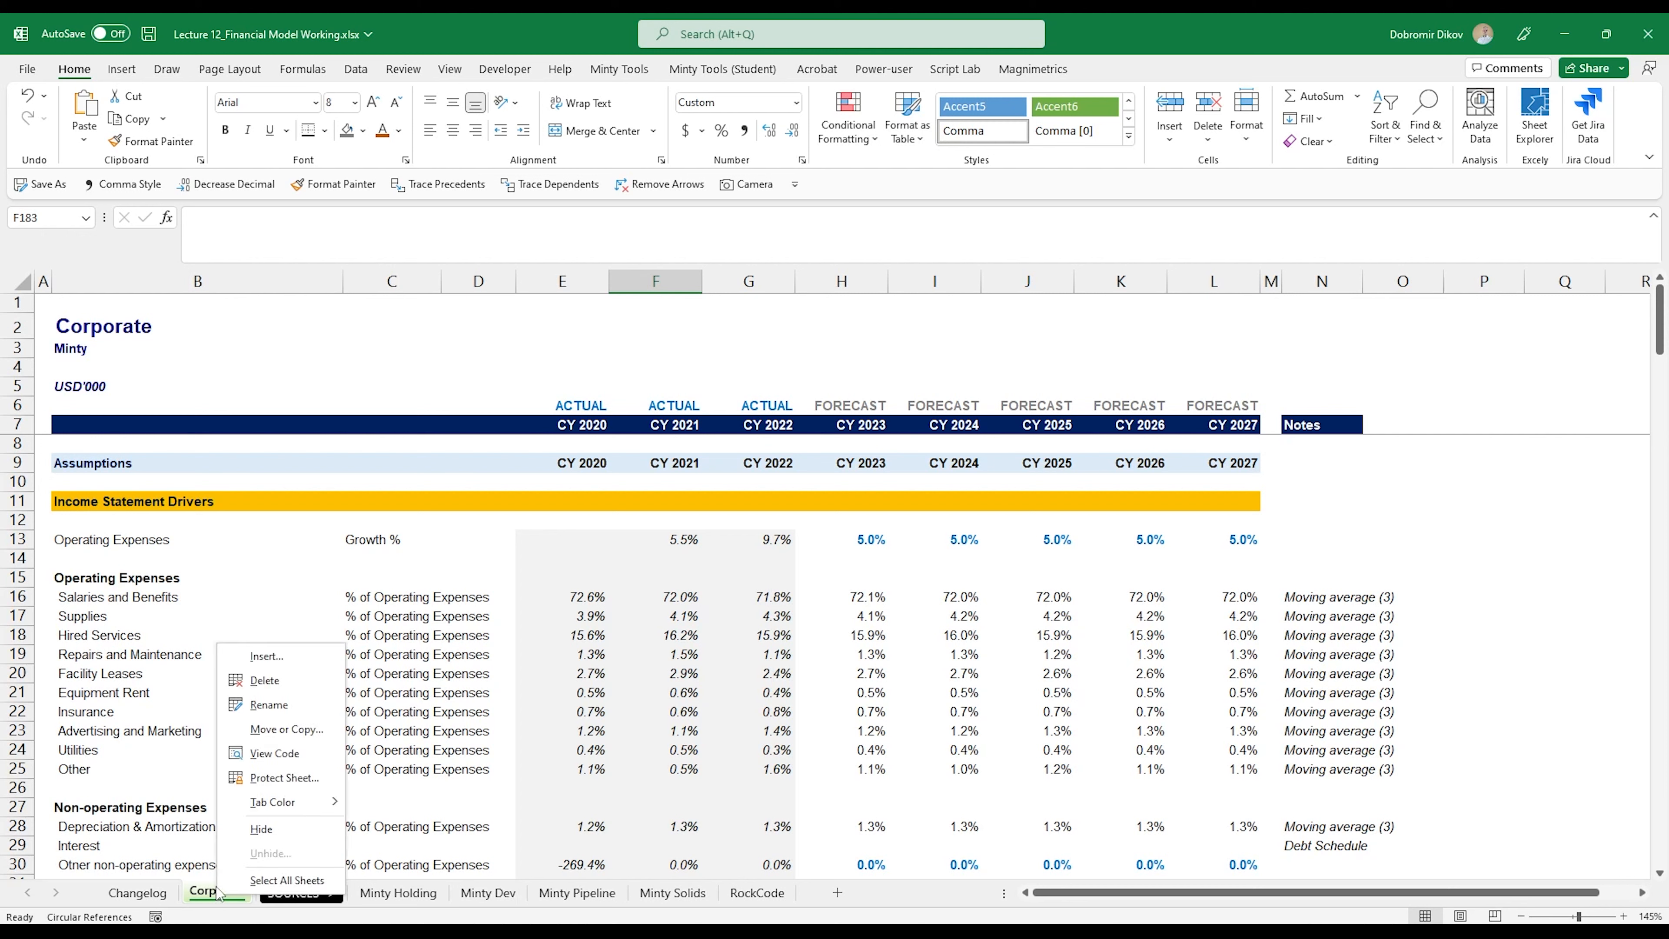
pyautogui.click(276, 731)
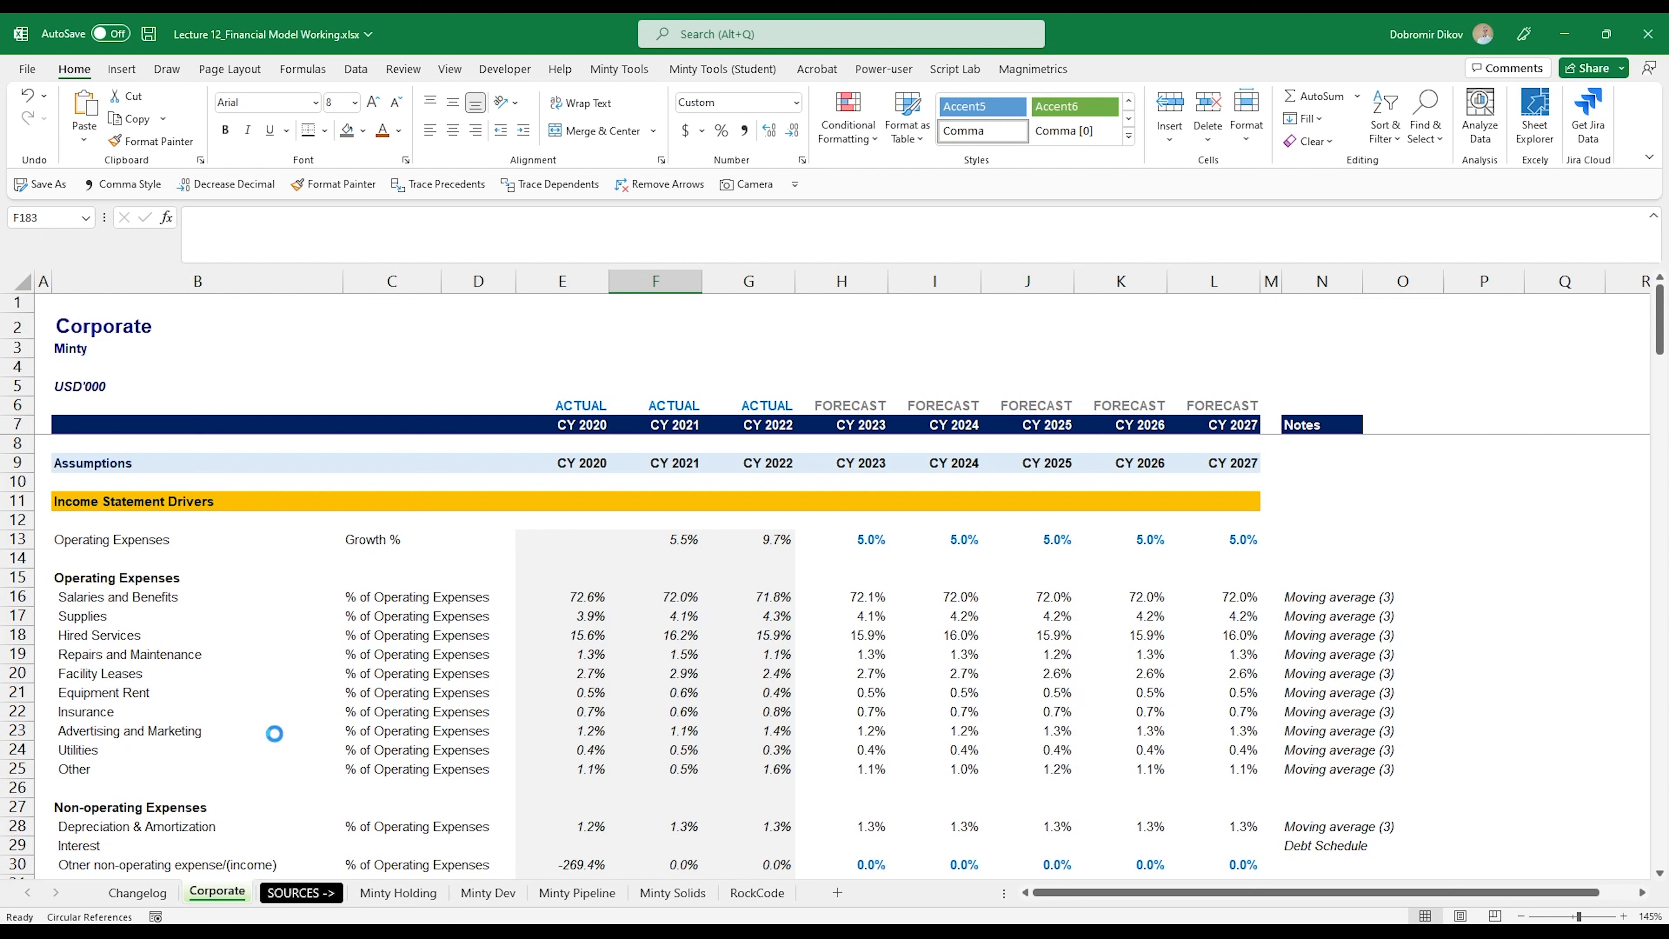
pyautogui.click(185, 828)
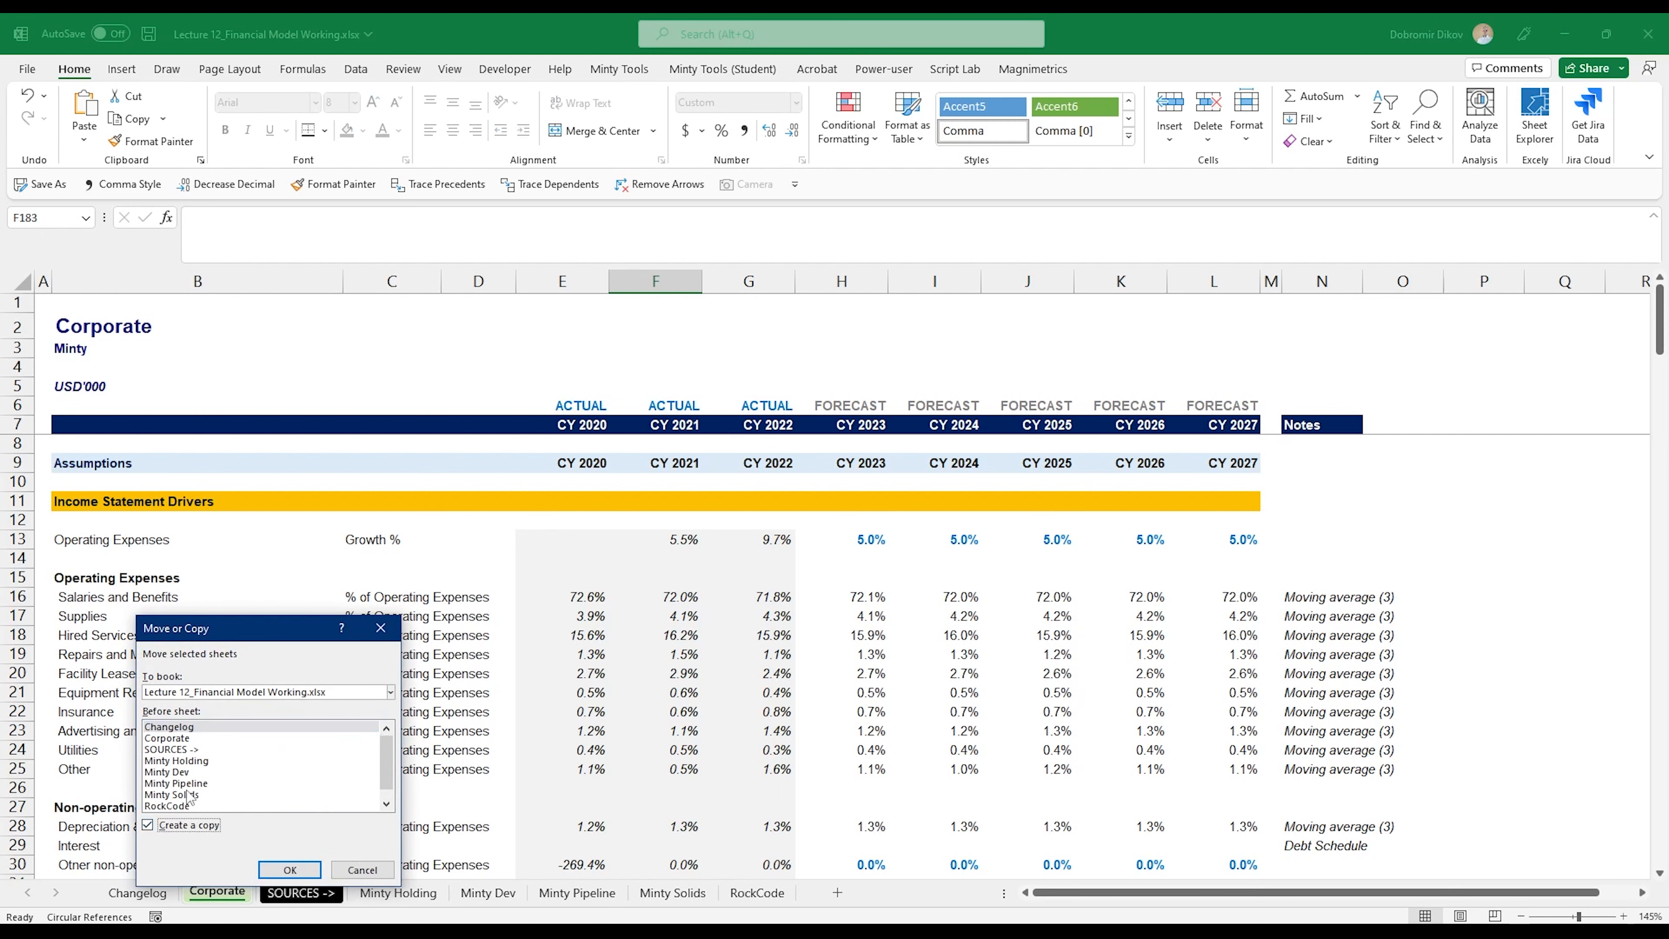
pyautogui.click(186, 739)
pyautogui.click(301, 872)
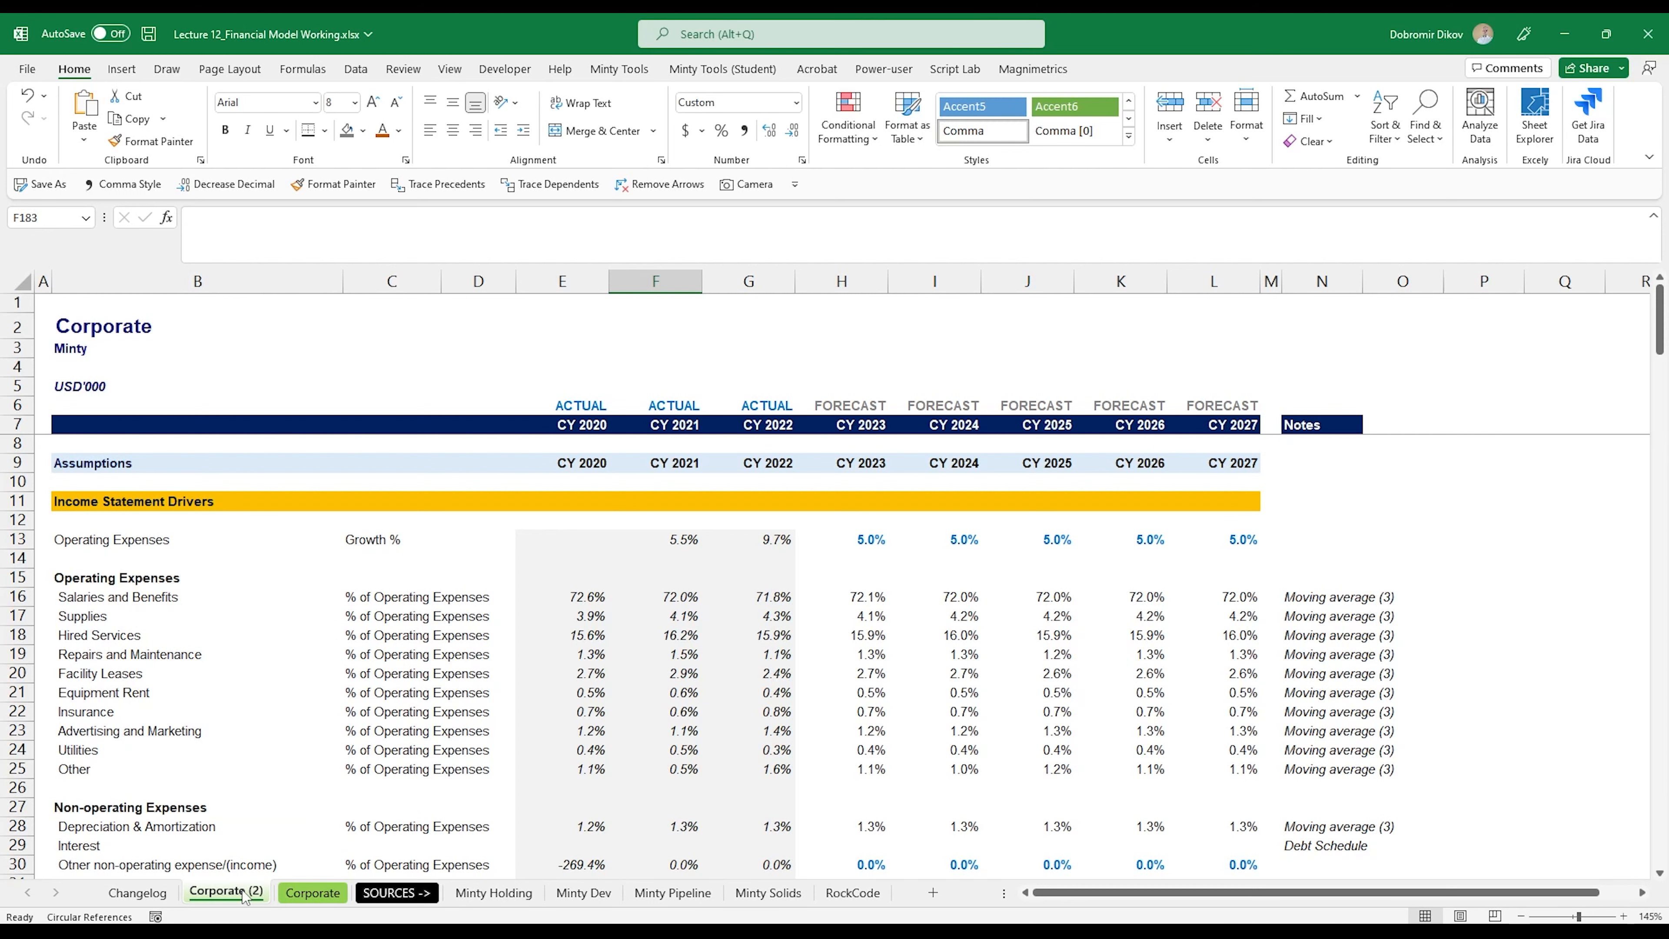
# Step: Move the copied sheet to directly after Corporate and rename it Dev
pyautogui.moveTo(353, 900); pyautogui.dragTo(341, 908)
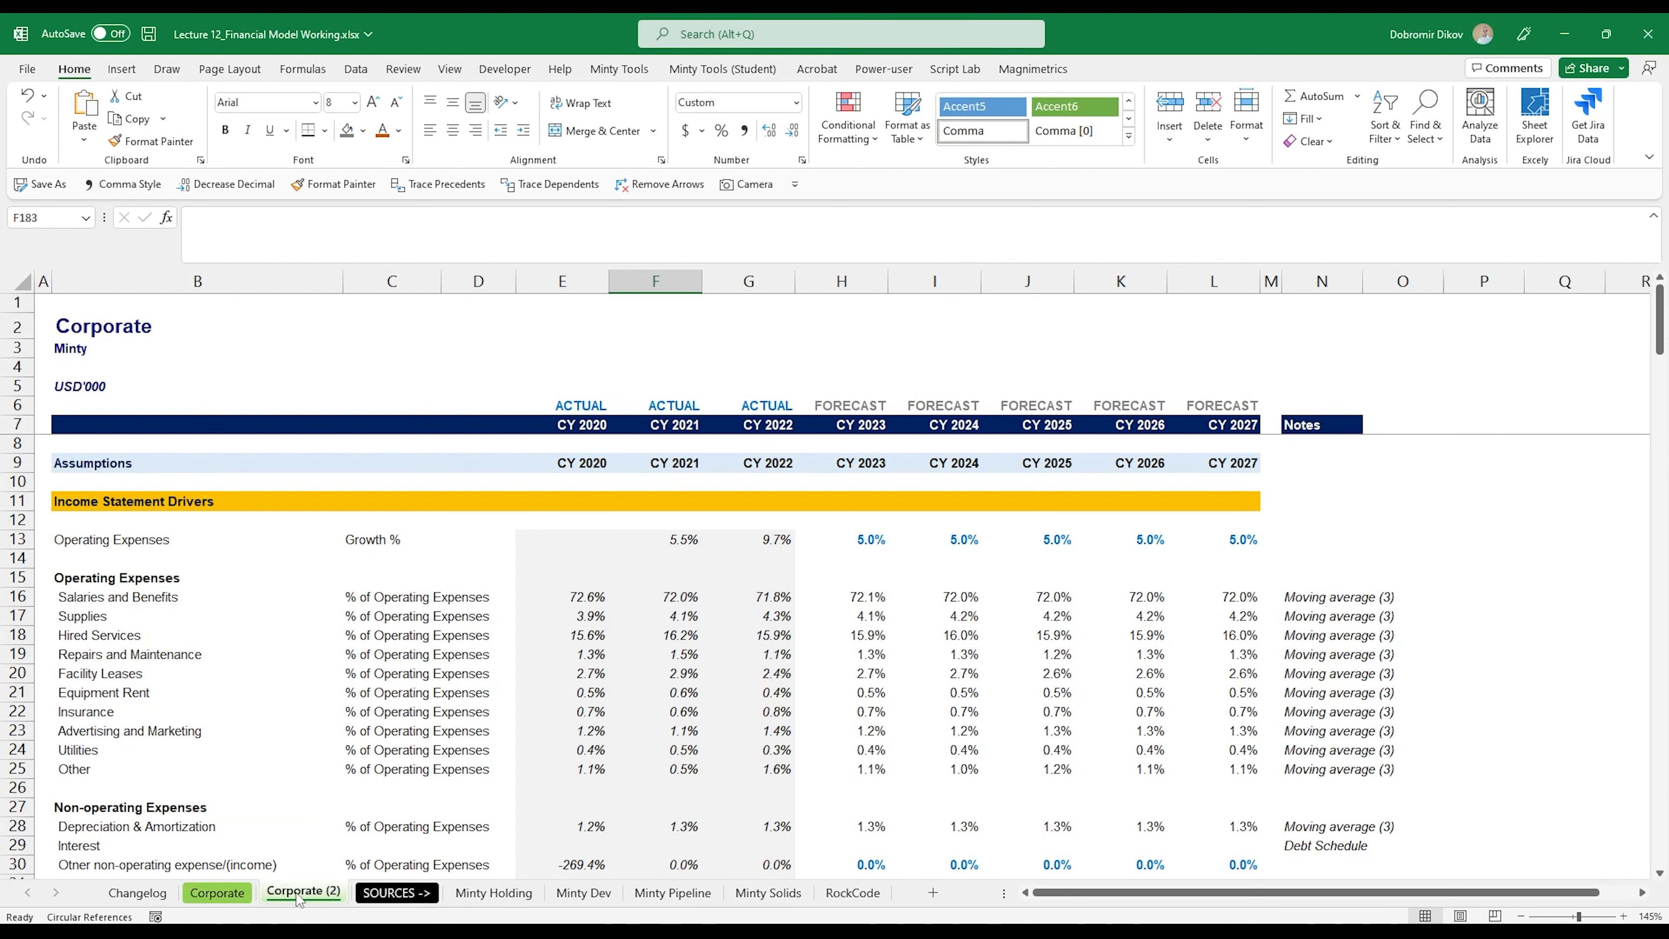
pyautogui.doubleClick(328, 896)
pyautogui.write('Dev')
pyautogui.press('Return')
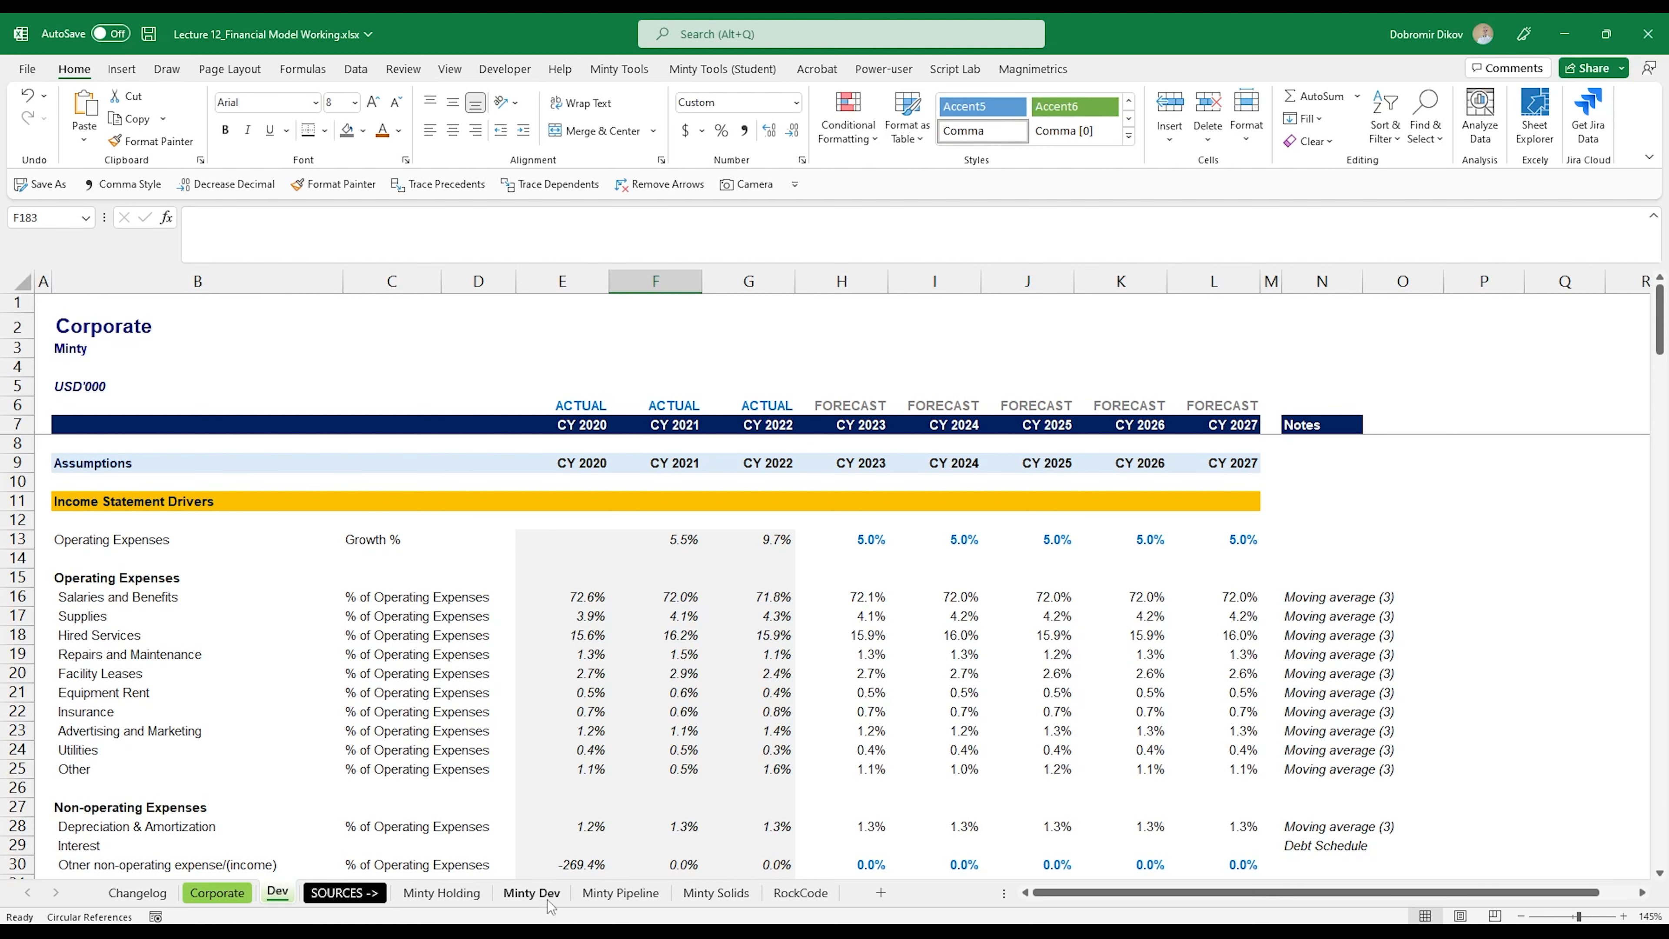
# Step: Change the Dev sheet's title in B2 to "Minty Dev"
pyautogui.click(100, 334)
pyautogui.write('Minty De')
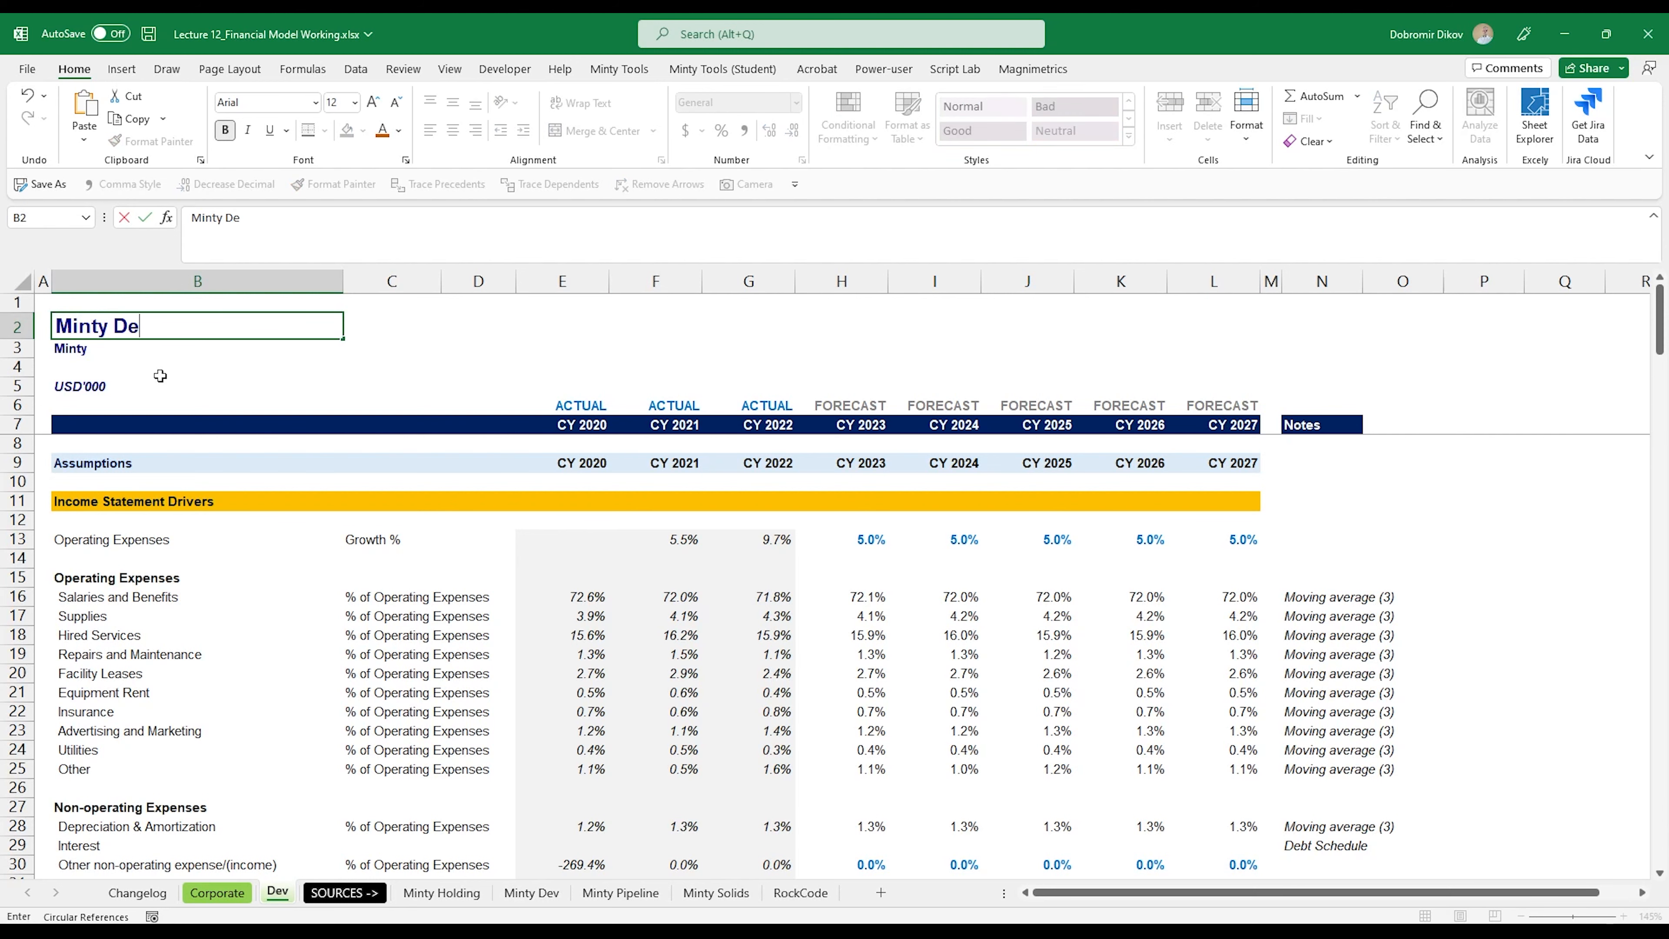
pyautogui.write('v')
pyautogui.press('Return')
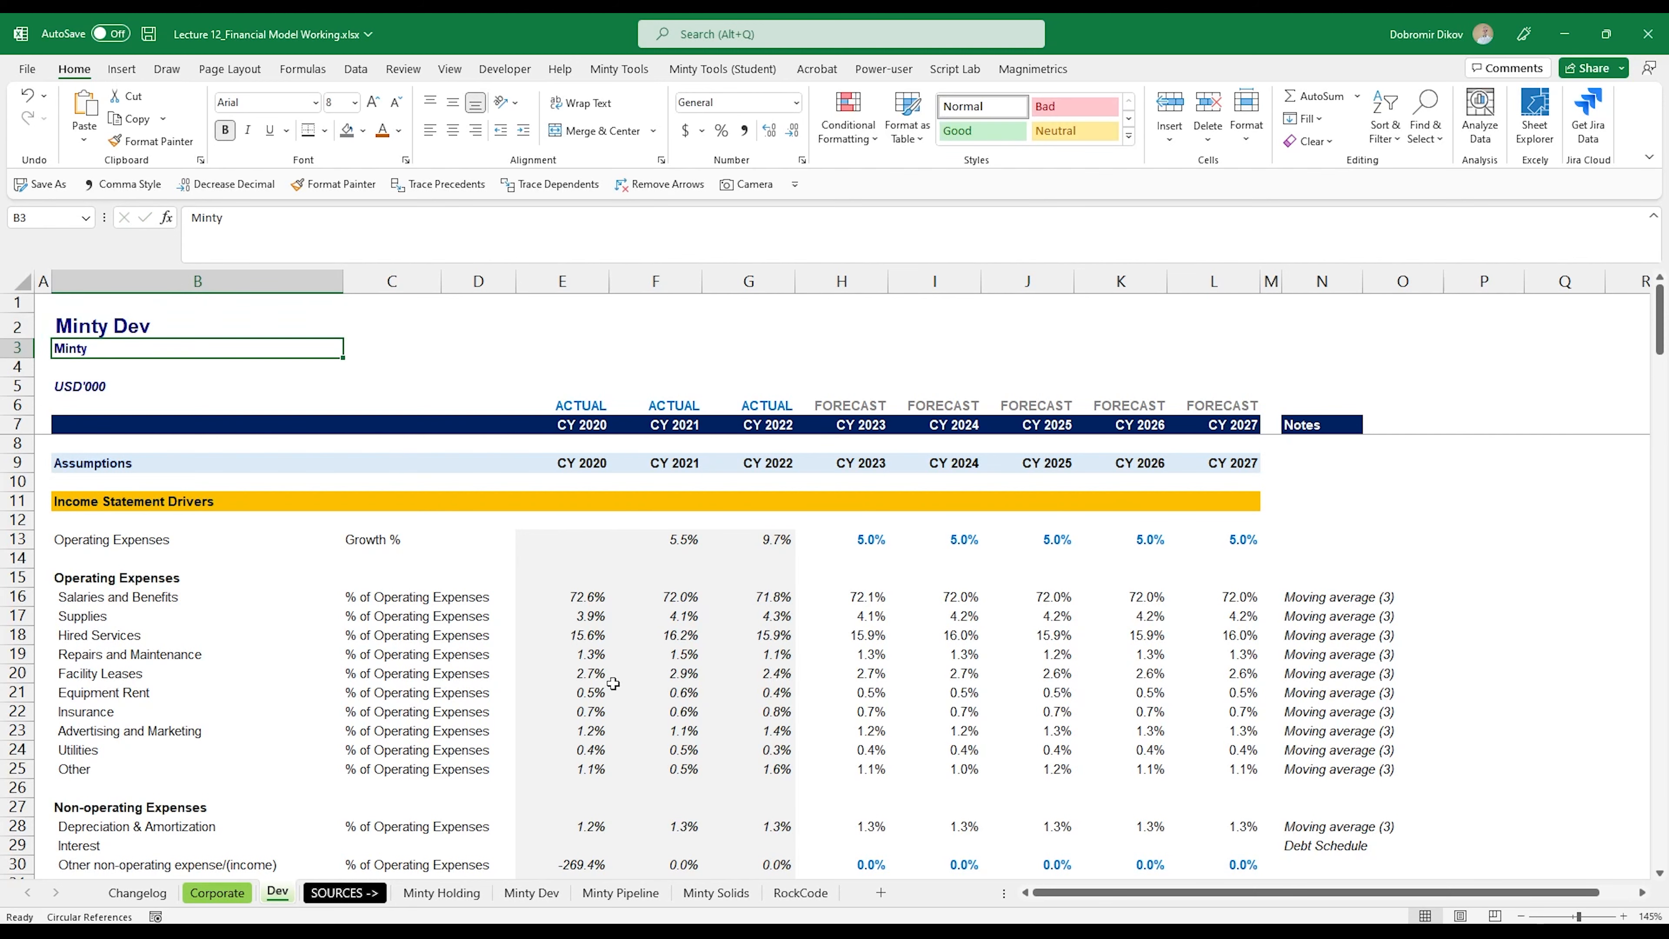
# Step: Move the Minty Dev source sheet to directly after the Dev sheet
pyautogui.scroll(-10, 614, 684)
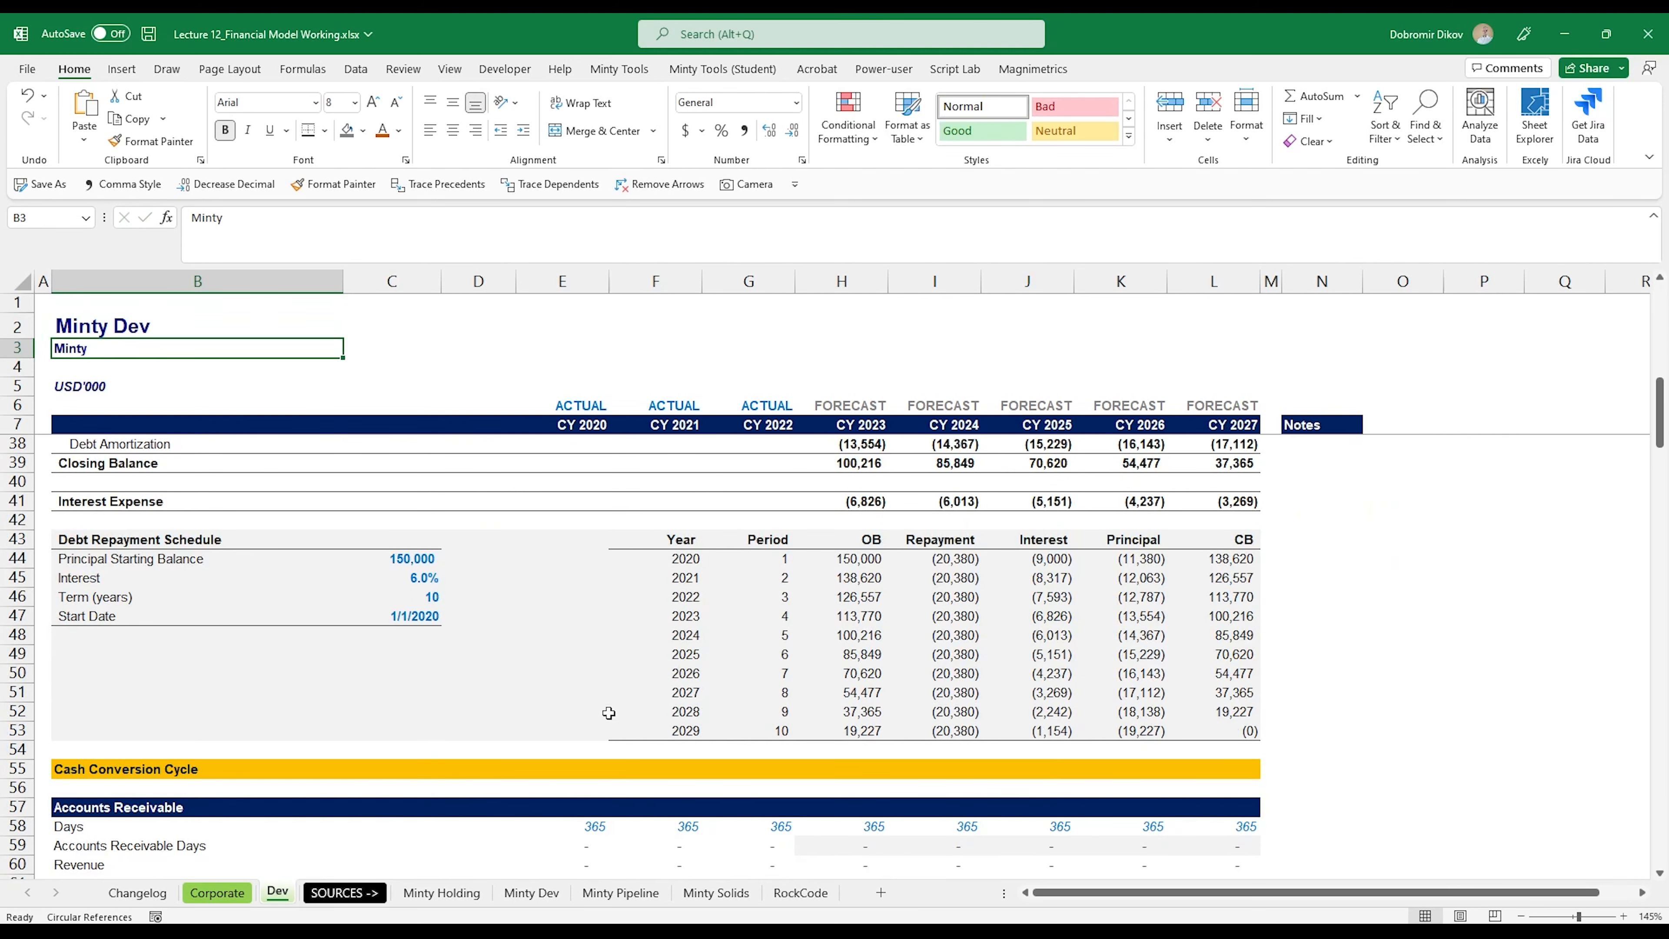
pyautogui.scroll(-8, 609, 713)
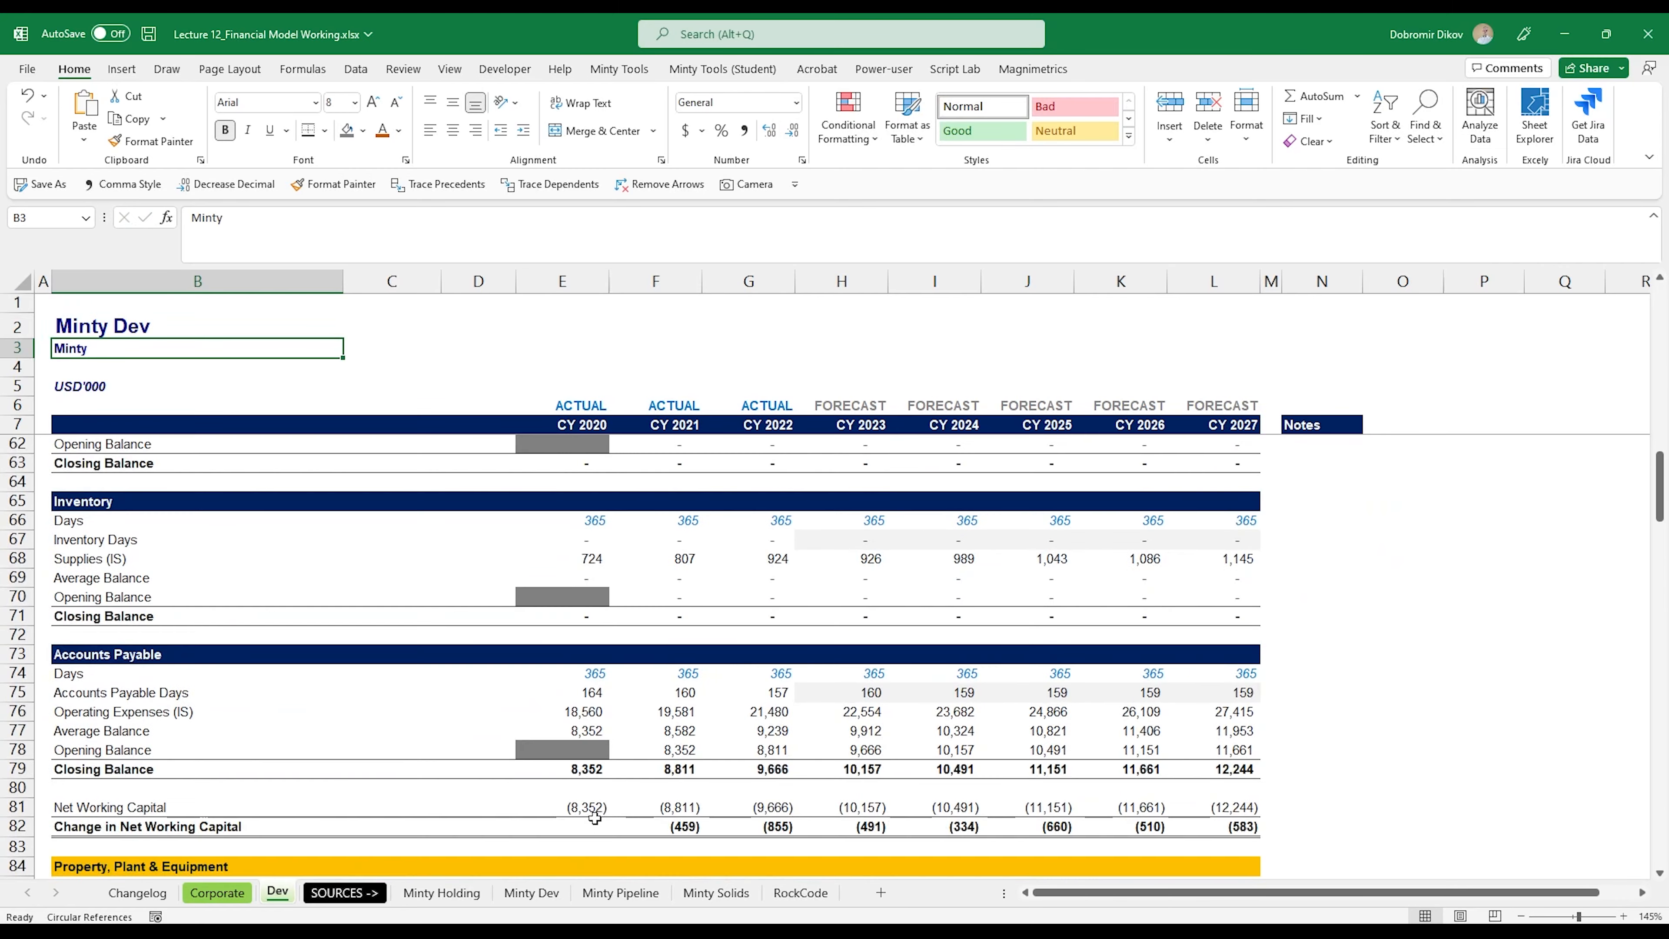
pyautogui.scroll(-18, 595, 817)
pyautogui.scroll(4, 614, 644)
pyautogui.scroll(-2, 622, 664)
pyautogui.scroll(1, 624, 671)
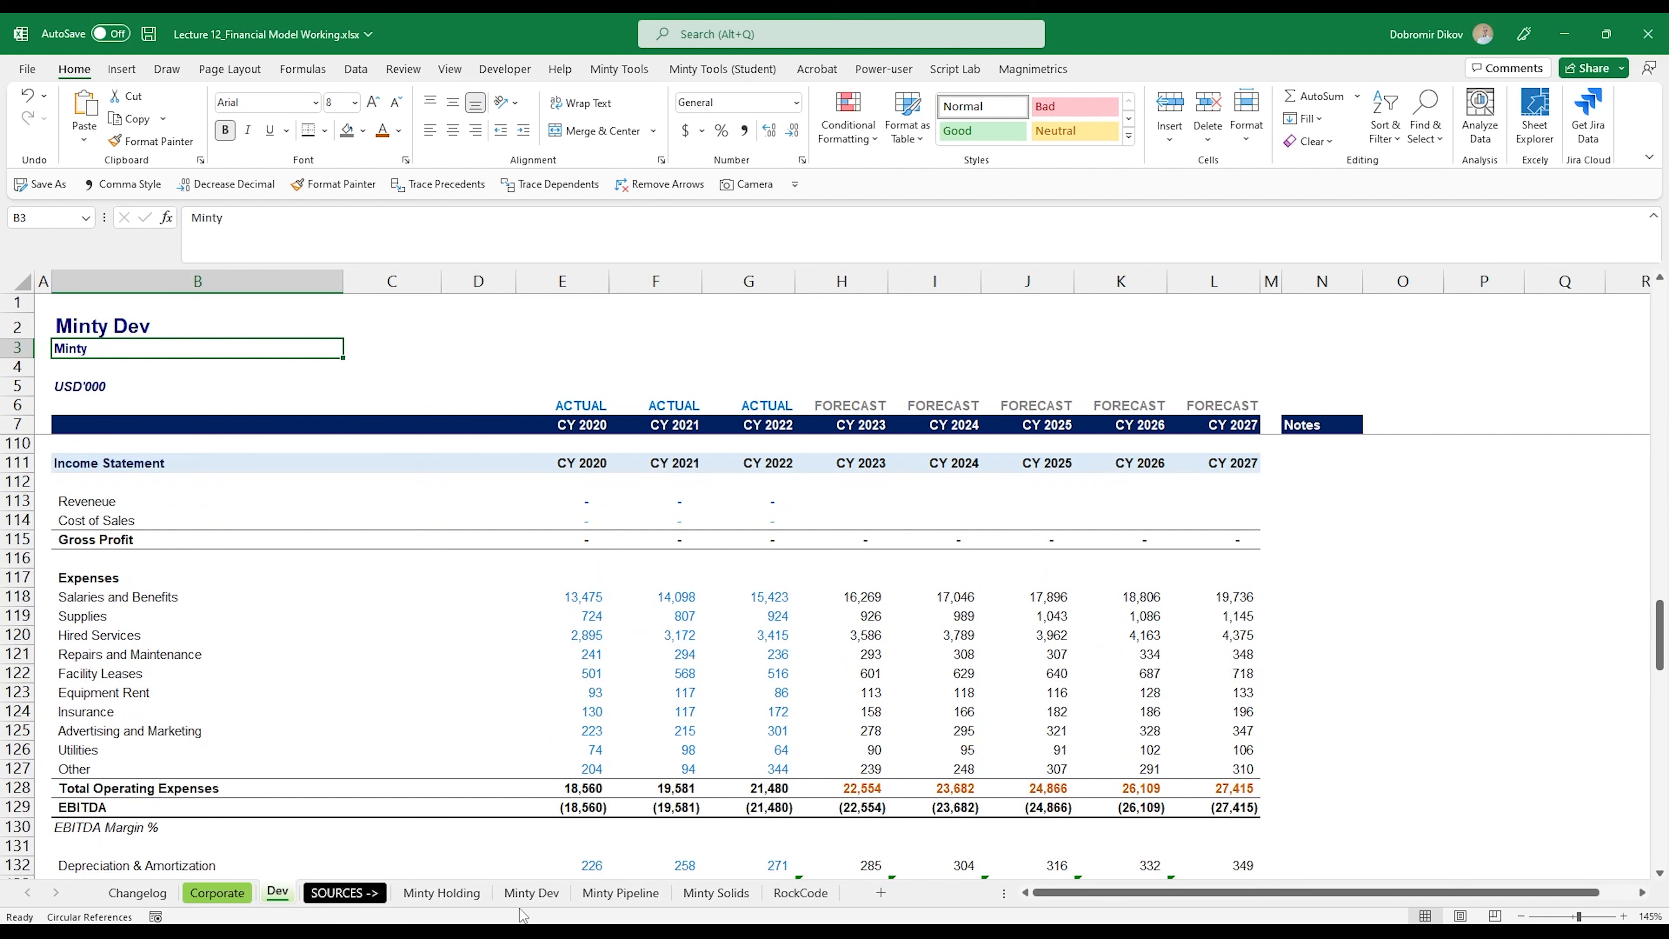
pyautogui.click(531, 893)
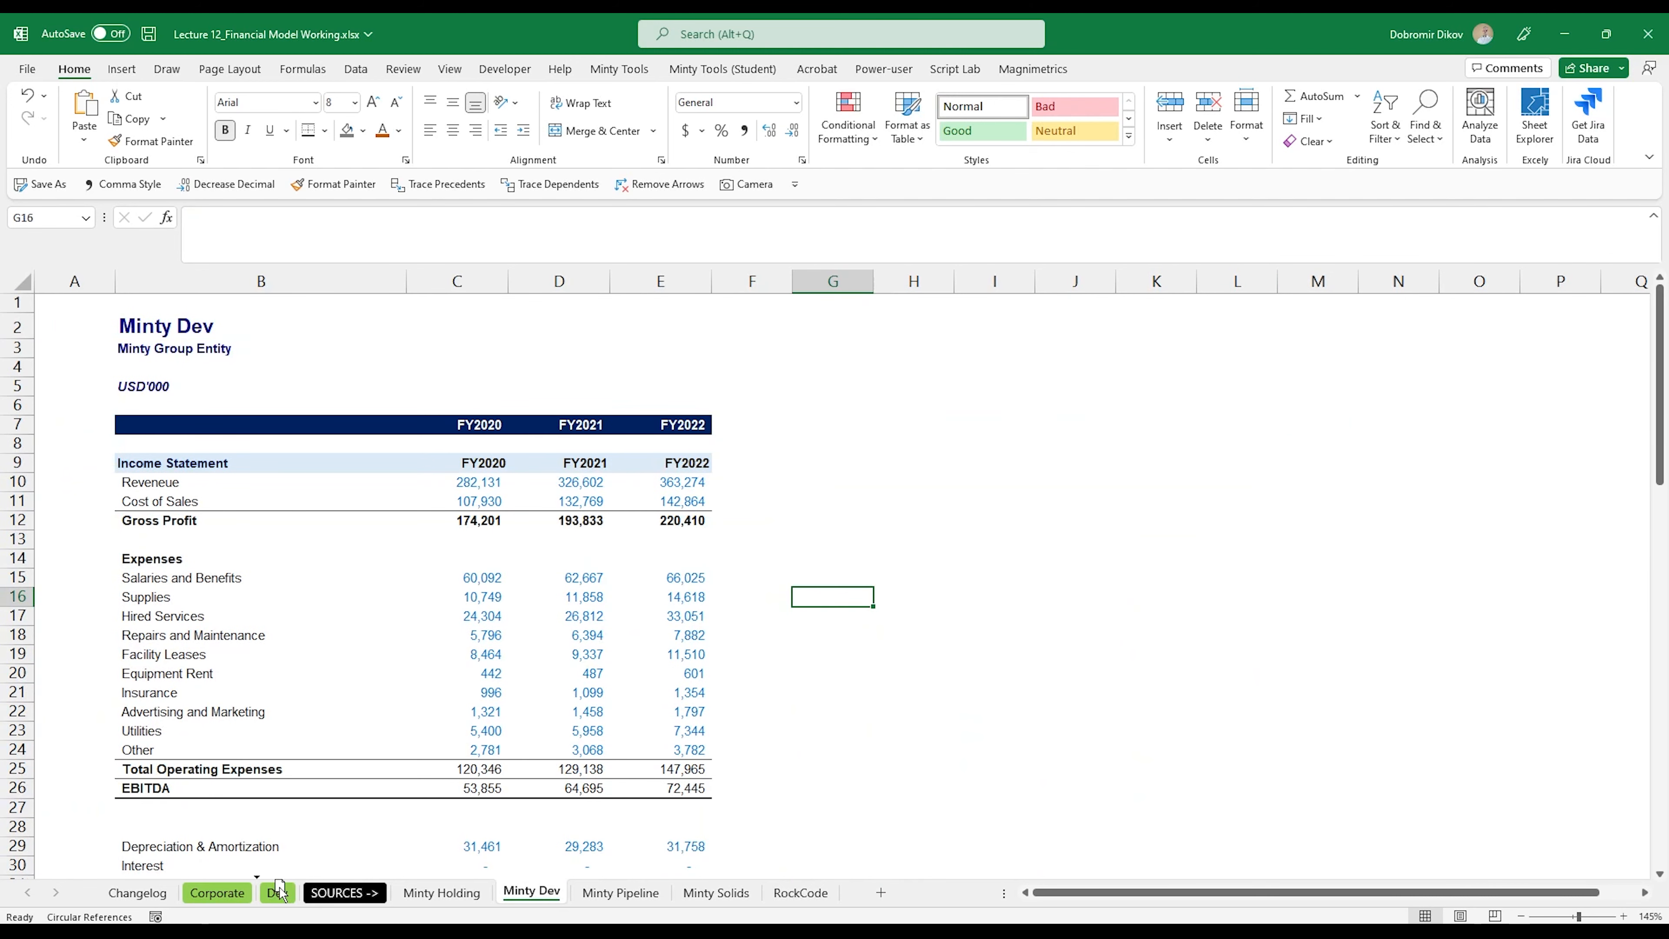
pyautogui.moveTo(279, 891); pyautogui.dragTo(311, 898)
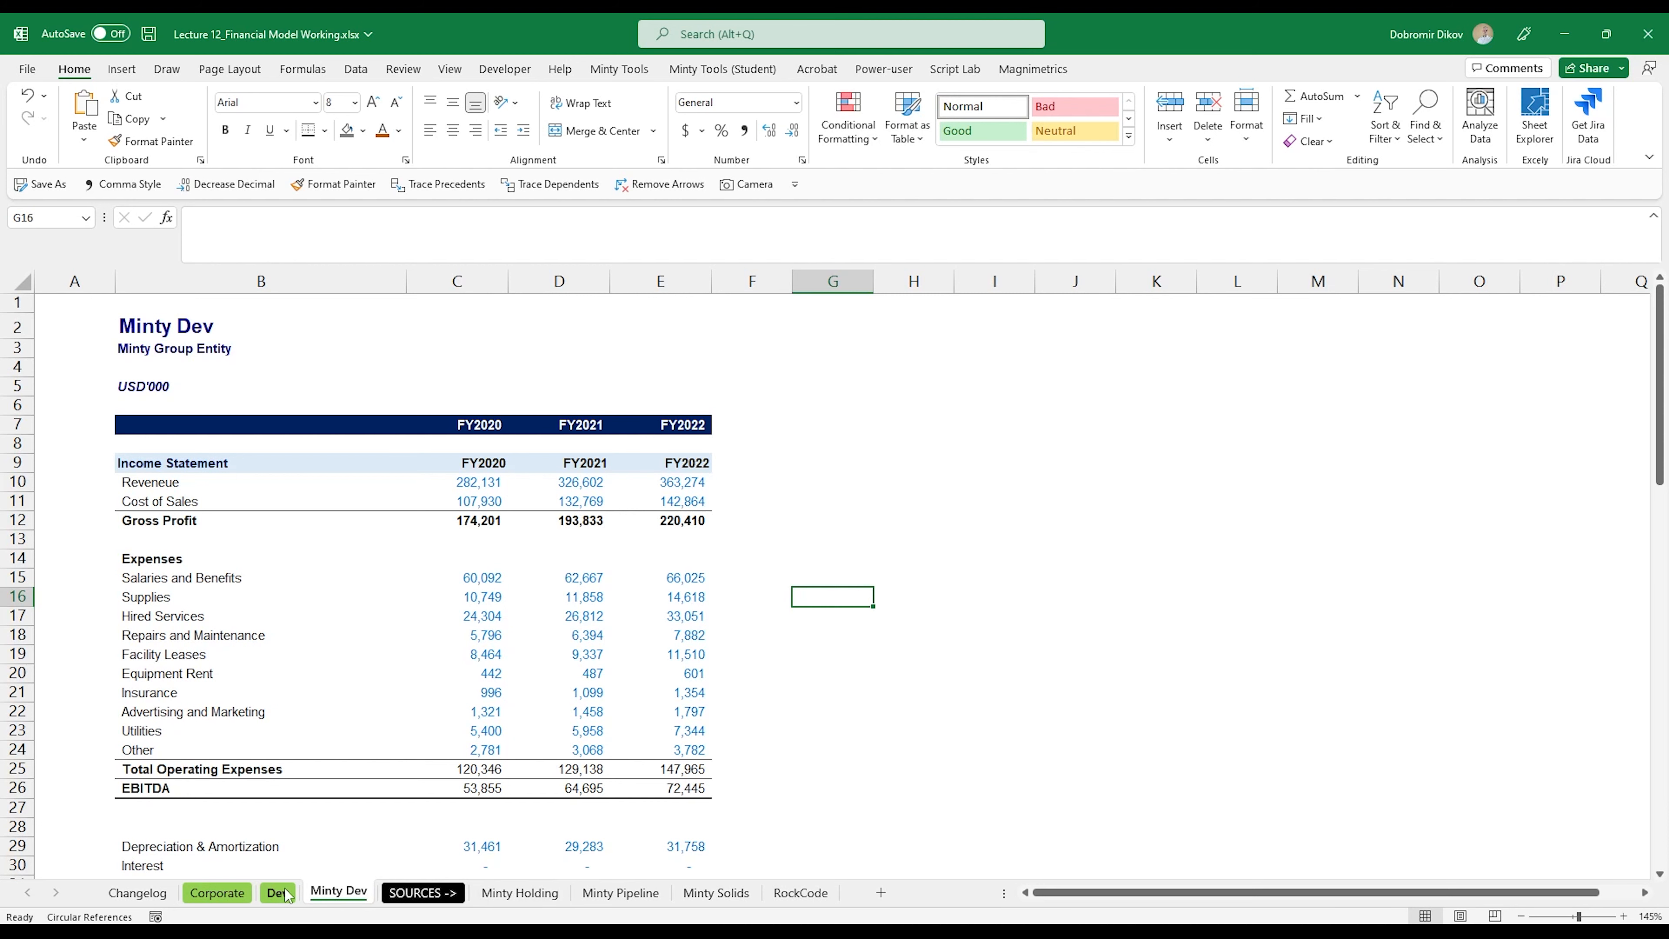
# Step: Copy the three years of revenue and cost of sales (C10:E11) from Minty Dev into Dev's income statement at E113
pyautogui.click(287, 894)
pyautogui.click(330, 895)
pyautogui.moveTo(496, 484); pyautogui.dragTo(683, 503)
pyautogui.hotkey('ctrl', 'c')
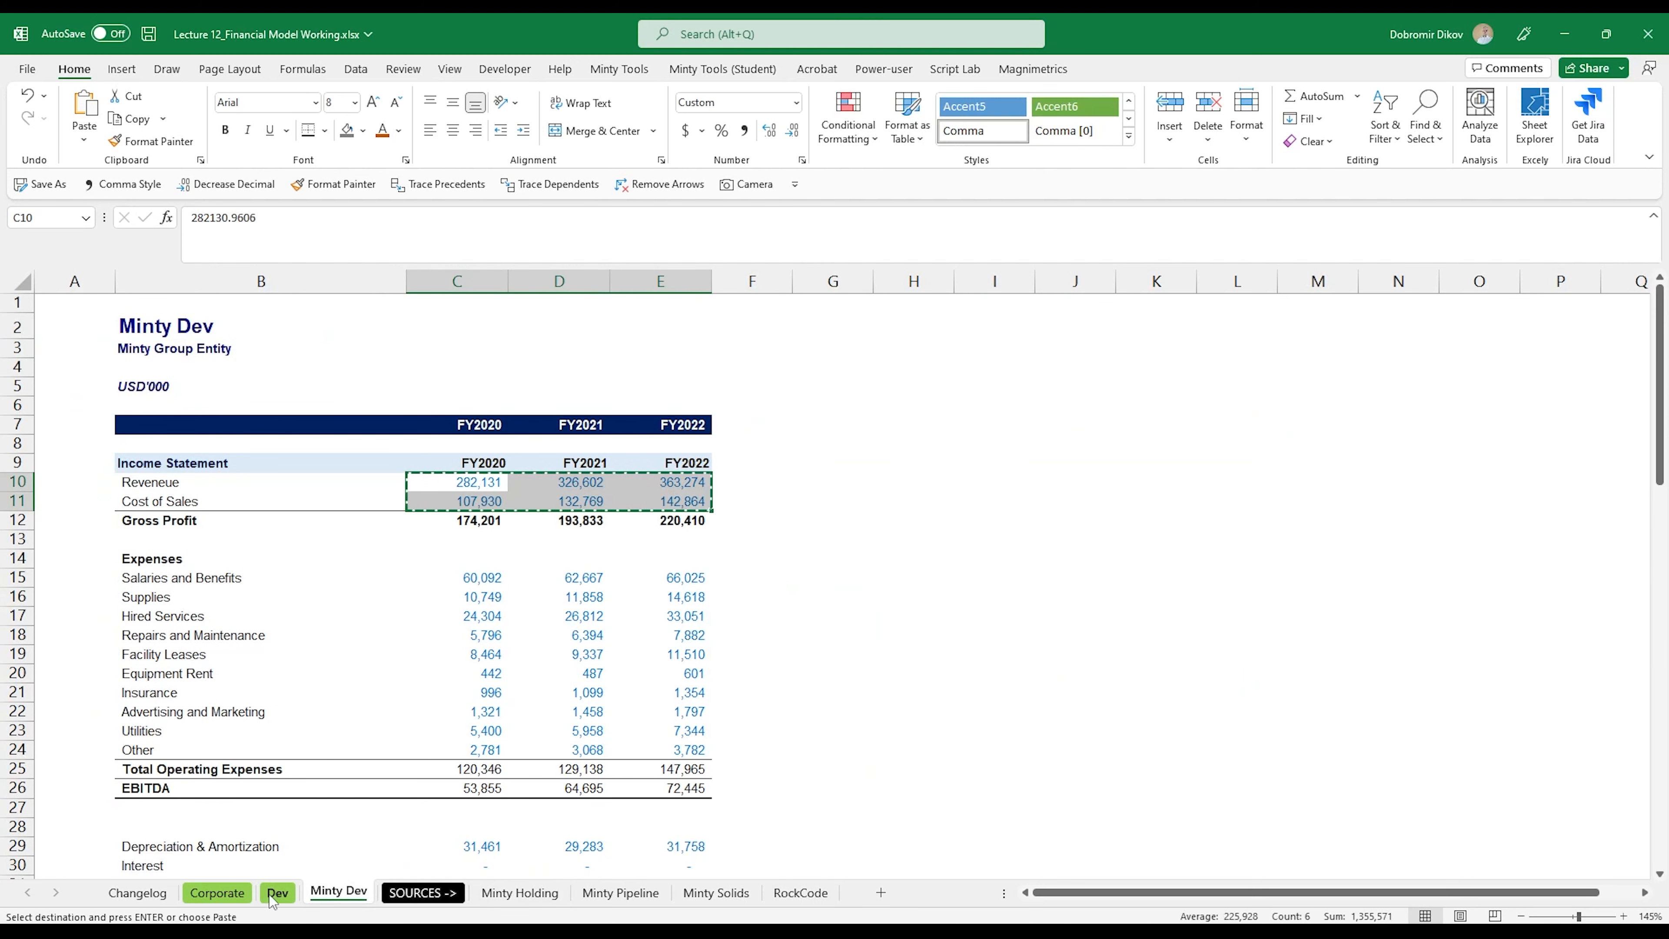
pyautogui.click(276, 893)
pyautogui.click(583, 502)
pyautogui.hotkey('ctrl', 'v')
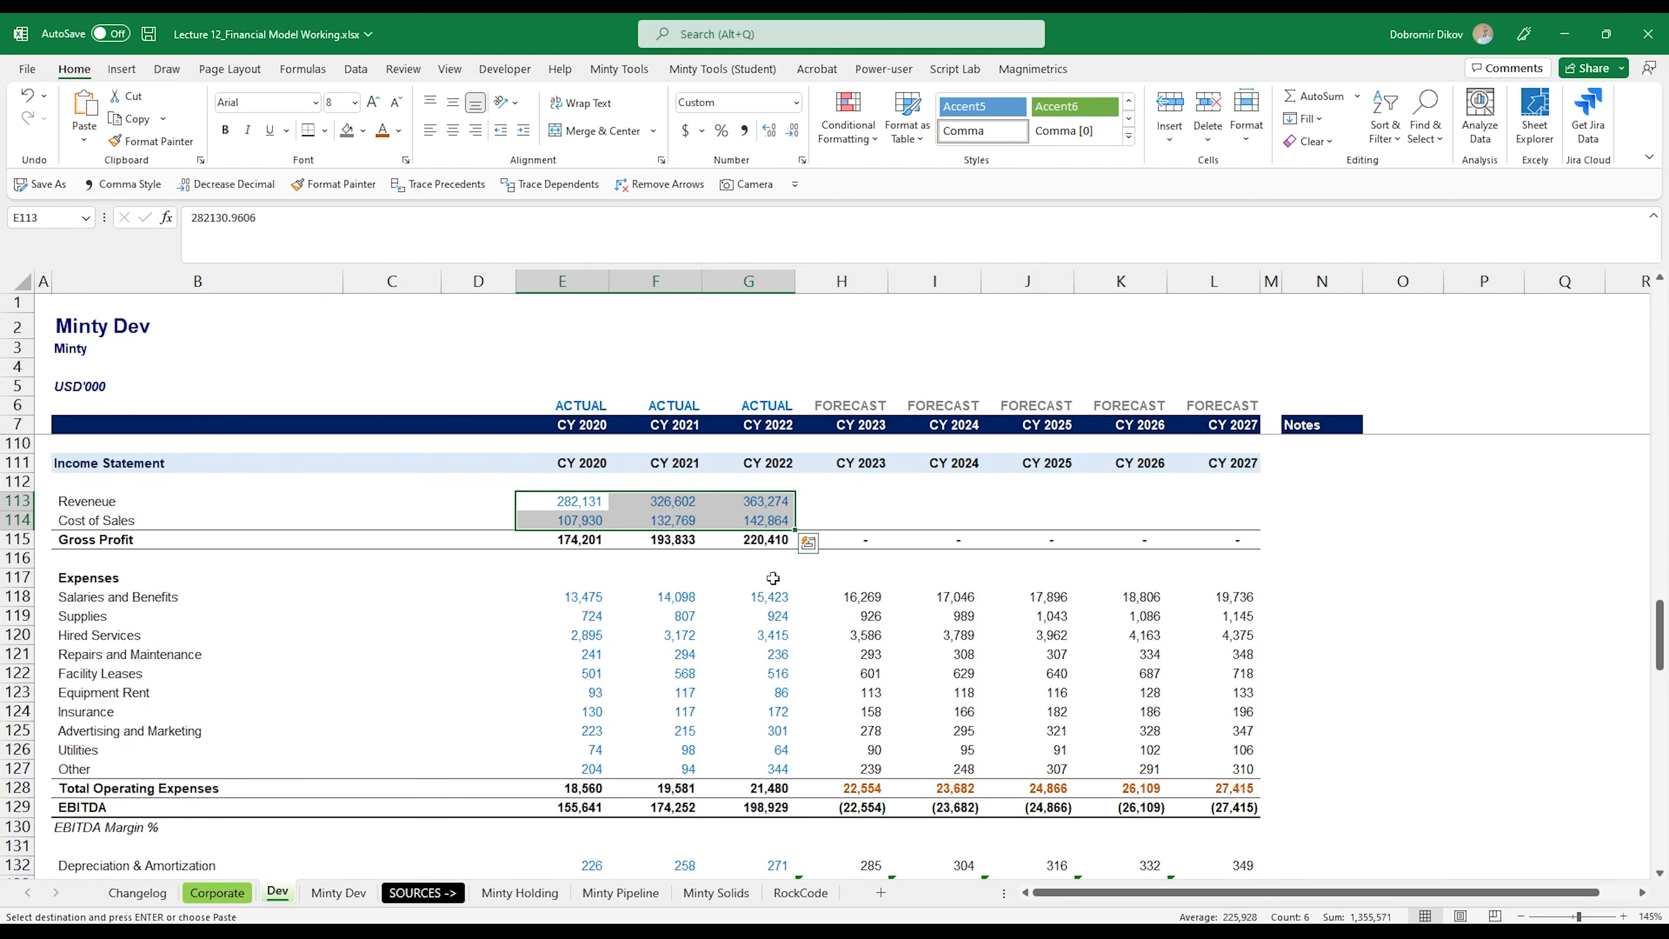
# Step: Copy the operating expense lines, Salaries and Benefits through Other (C15:E24), from Minty Dev into Dev at E118
pyautogui.click(593, 601)
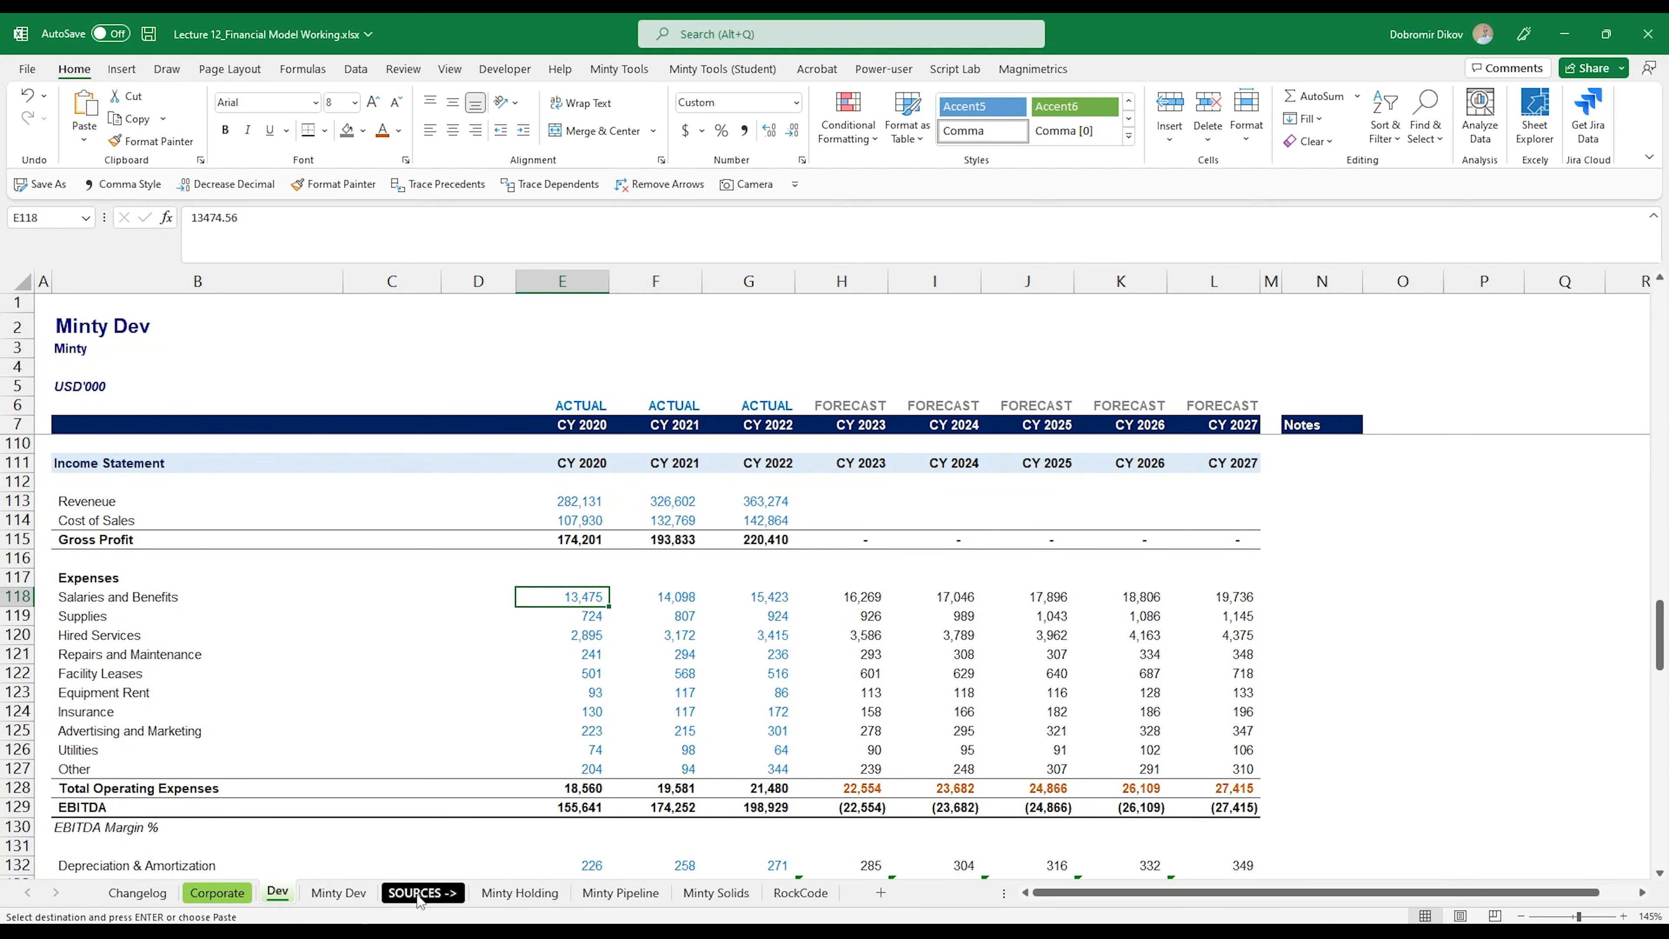
pyautogui.click(373, 893)
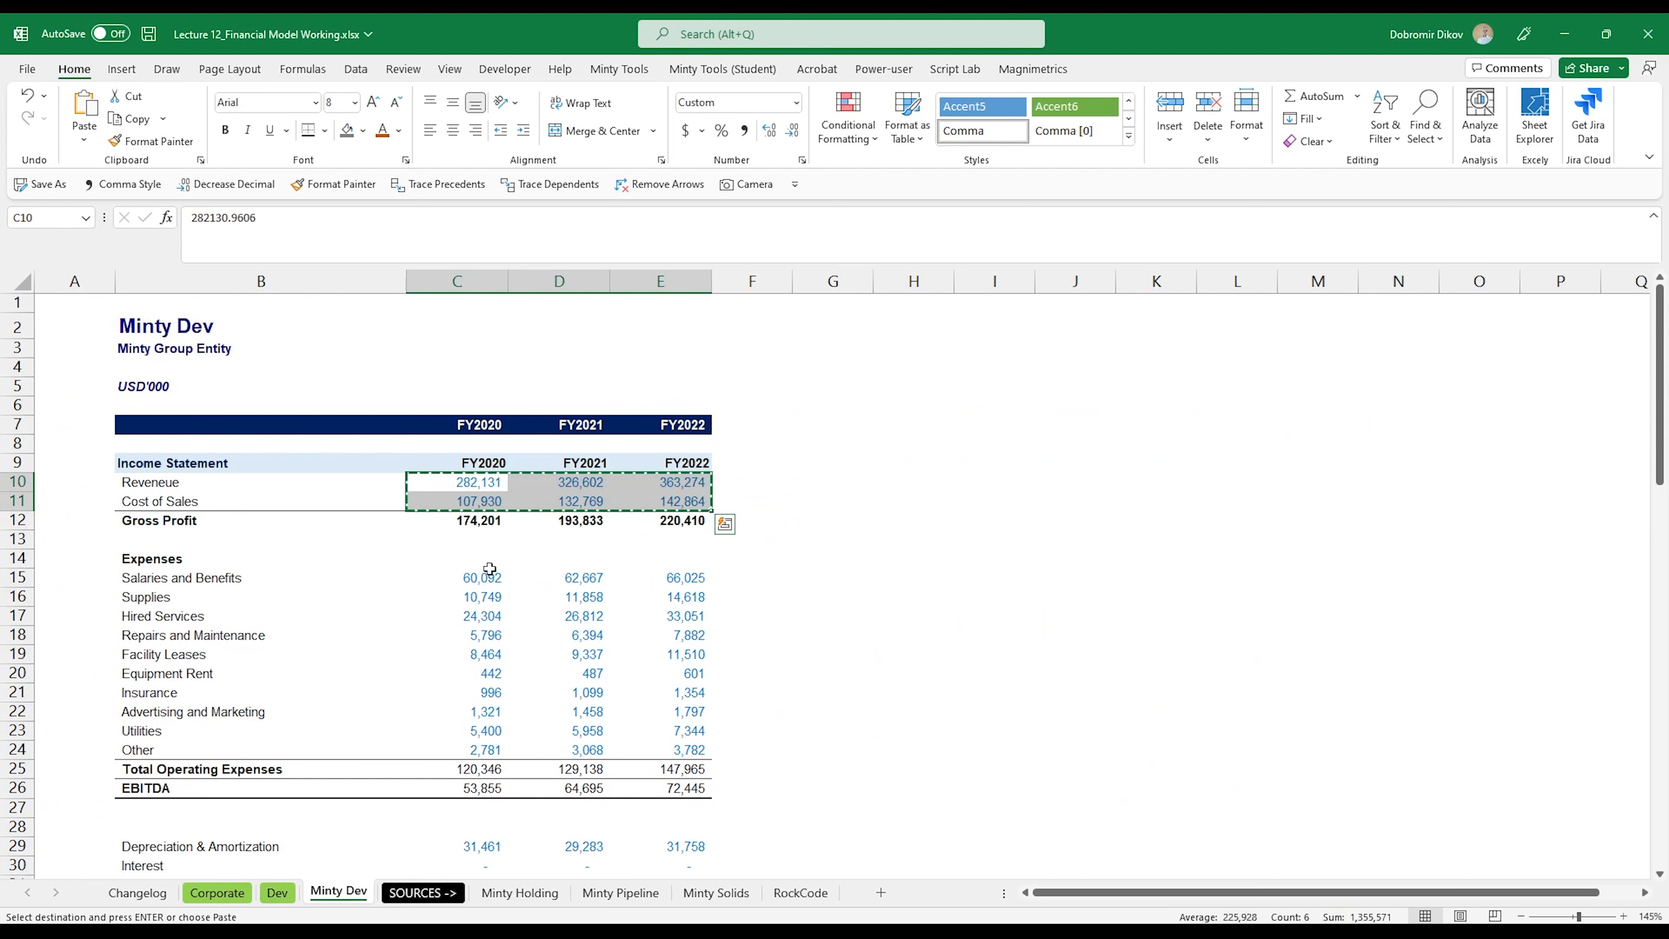
pyautogui.click(494, 579)
pyautogui.moveTo(503, 586); pyautogui.dragTo(698, 750)
pyautogui.hotkey('ctrl', 'c')
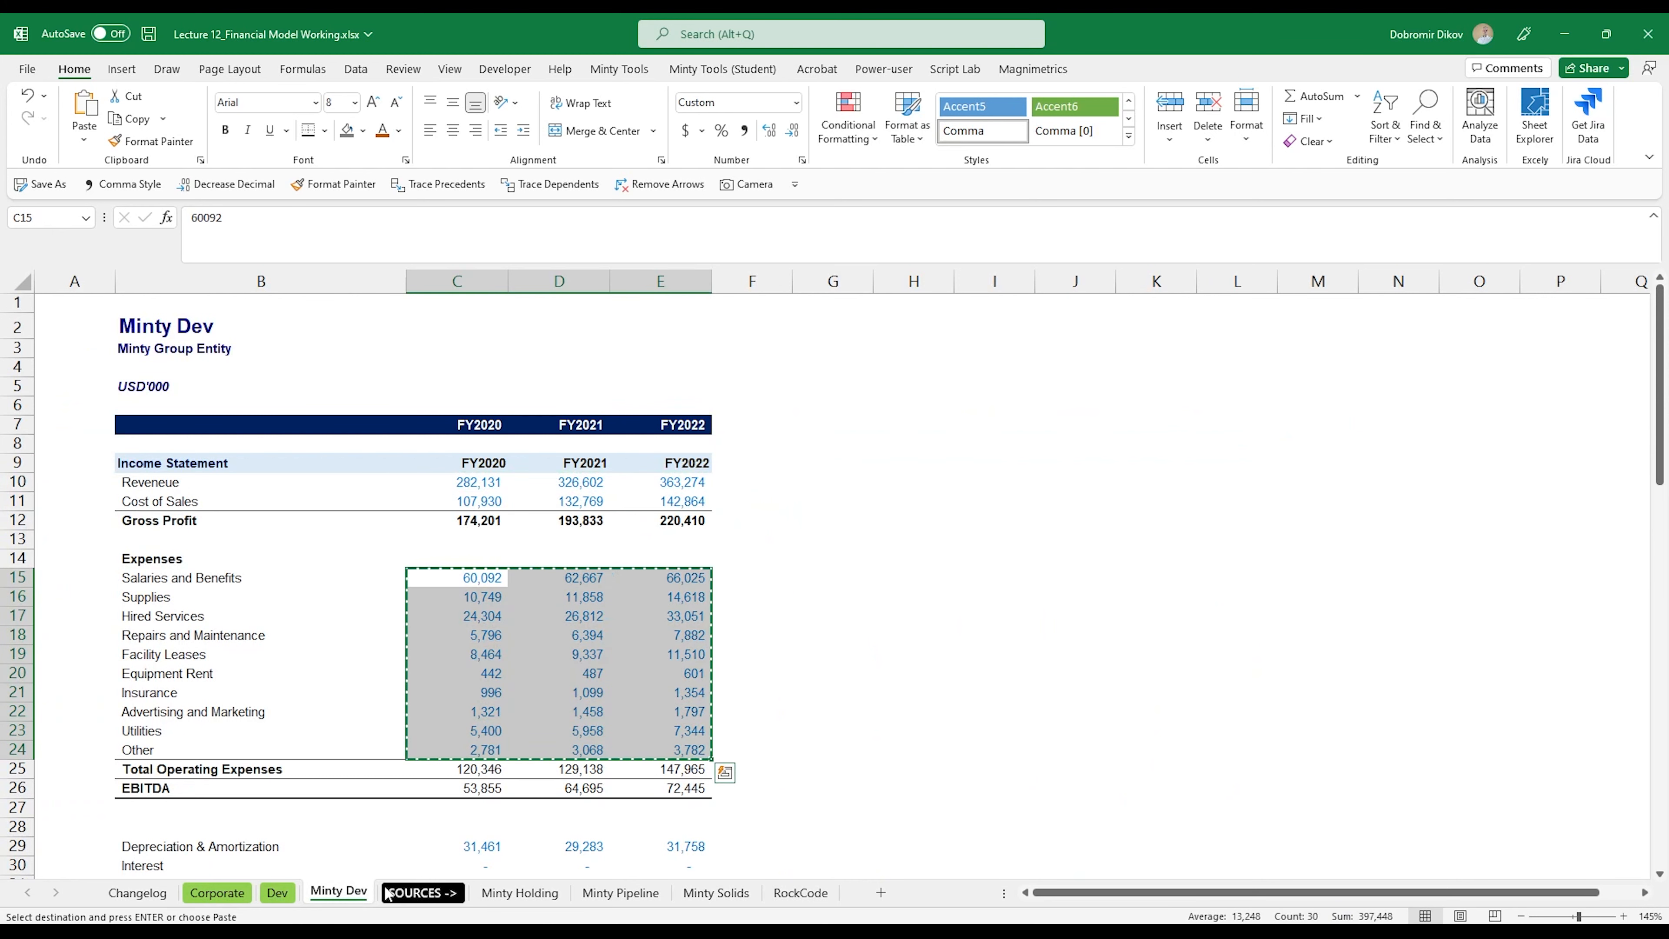
pyautogui.click(276, 894)
pyautogui.hotkey('ctrl', 'v')
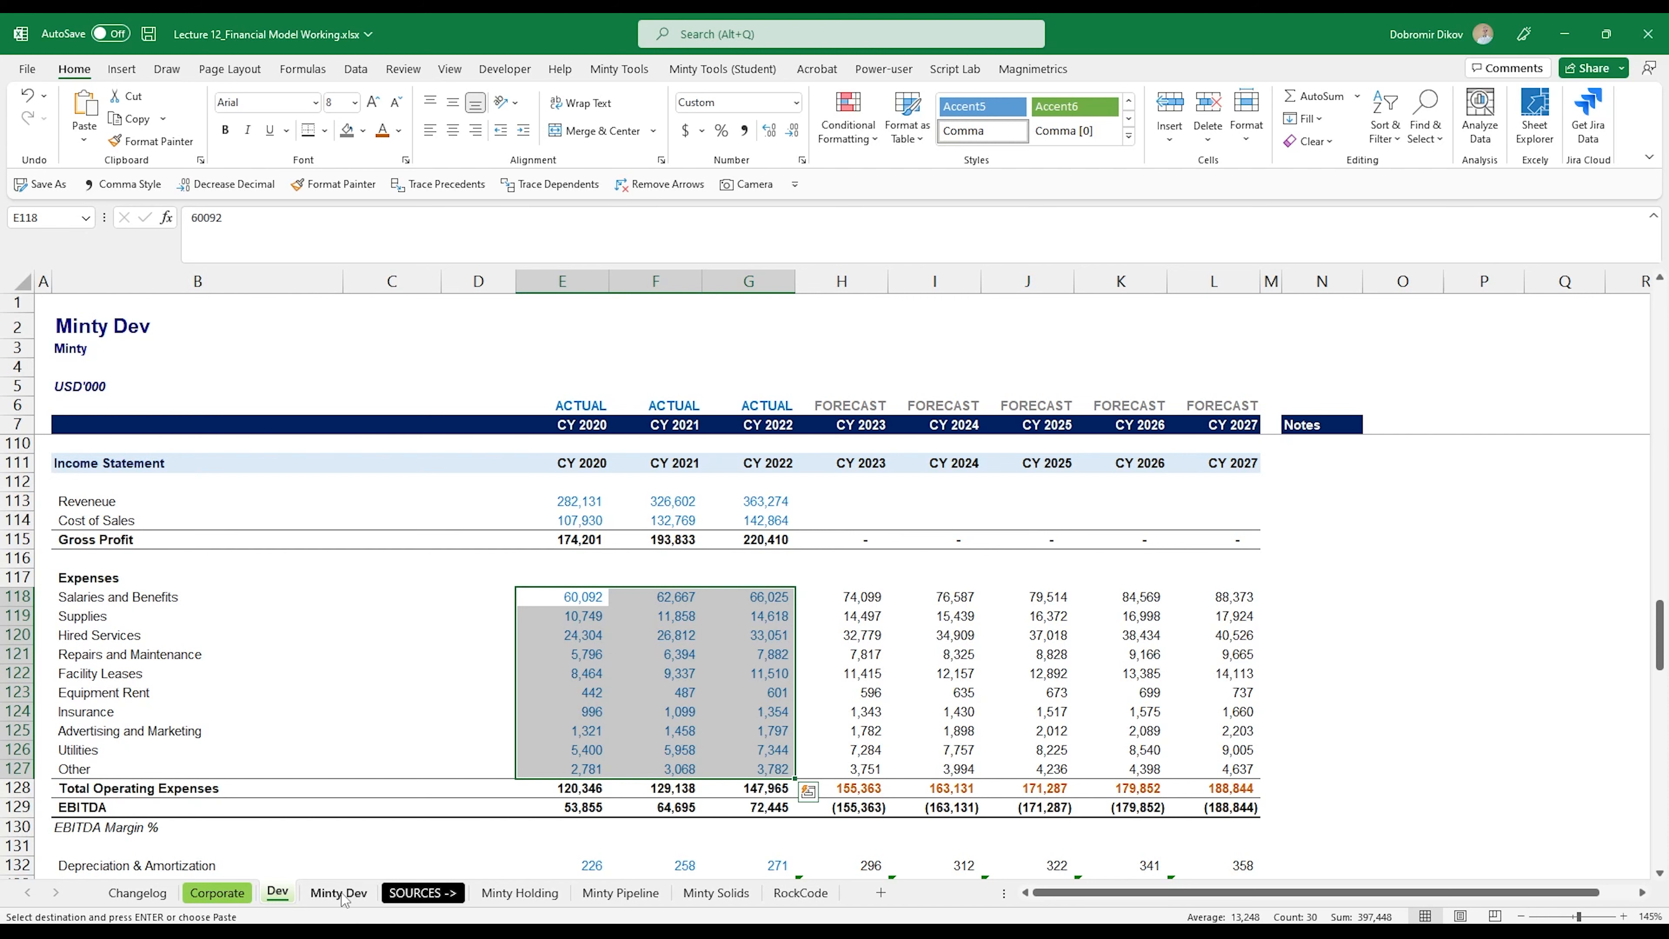
# Step: Copy depreciation, interest and other non-operating expenses (C29:E31) from Minty Dev into Dev at E132
pyautogui.scroll(-3, 450, 844)
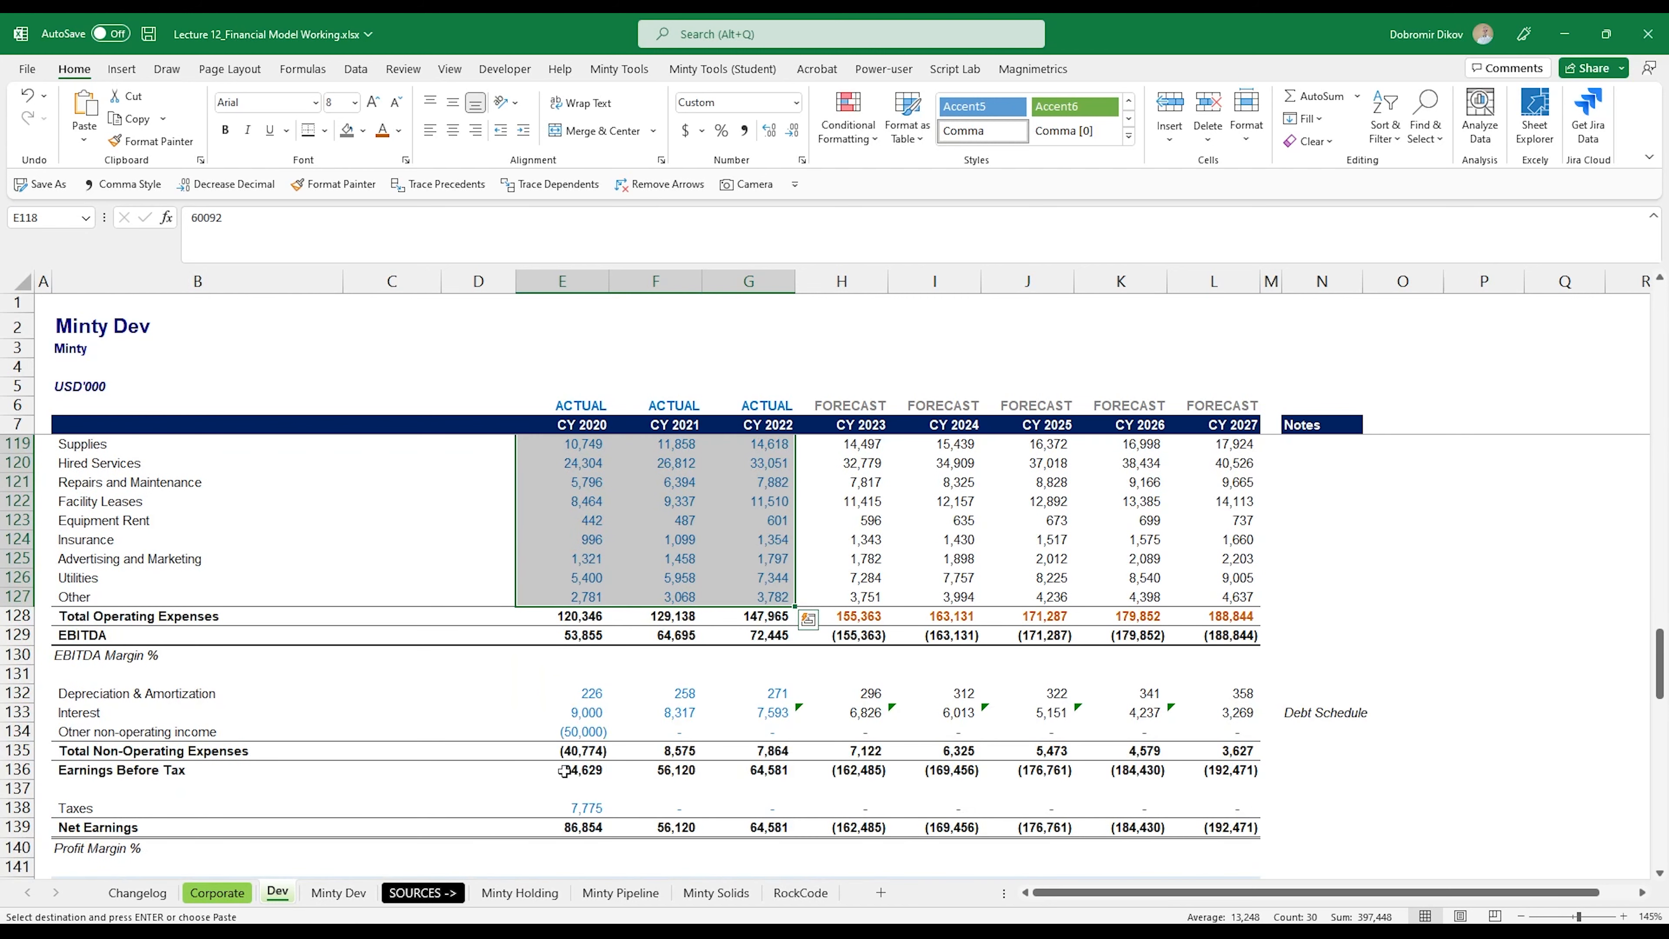
pyautogui.click(339, 892)
pyautogui.scroll(-4, 472, 802)
pyautogui.moveTo(495, 611); pyautogui.dragTo(683, 649)
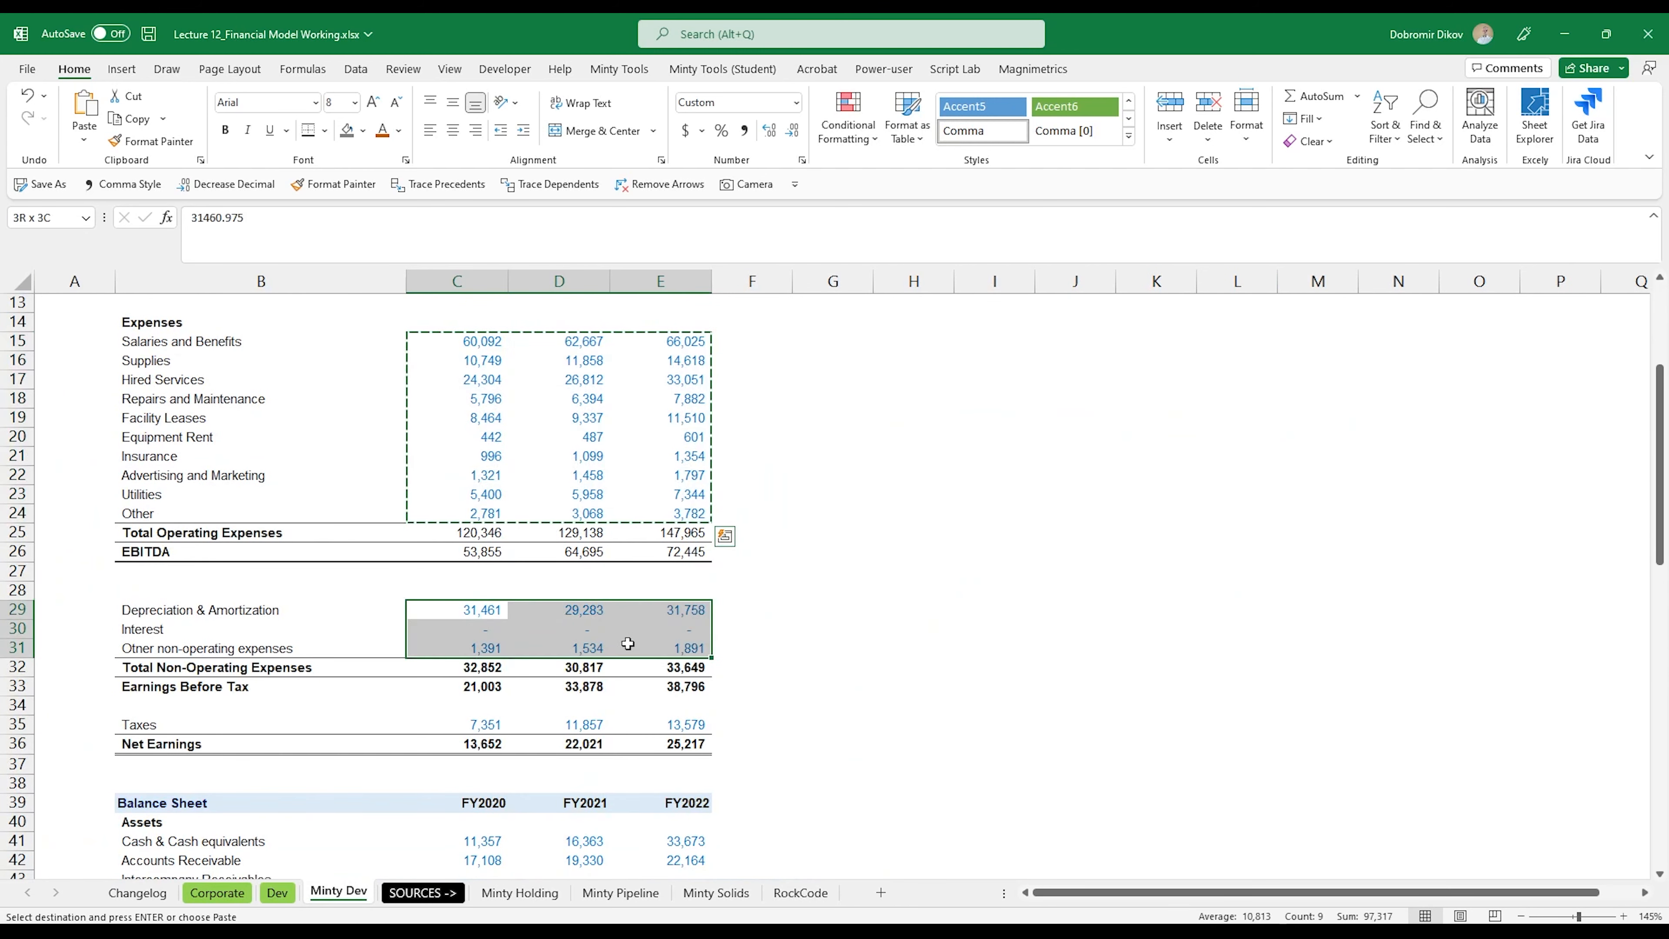
pyautogui.hotkey('ctrl', 'c')
pyautogui.click(286, 895)
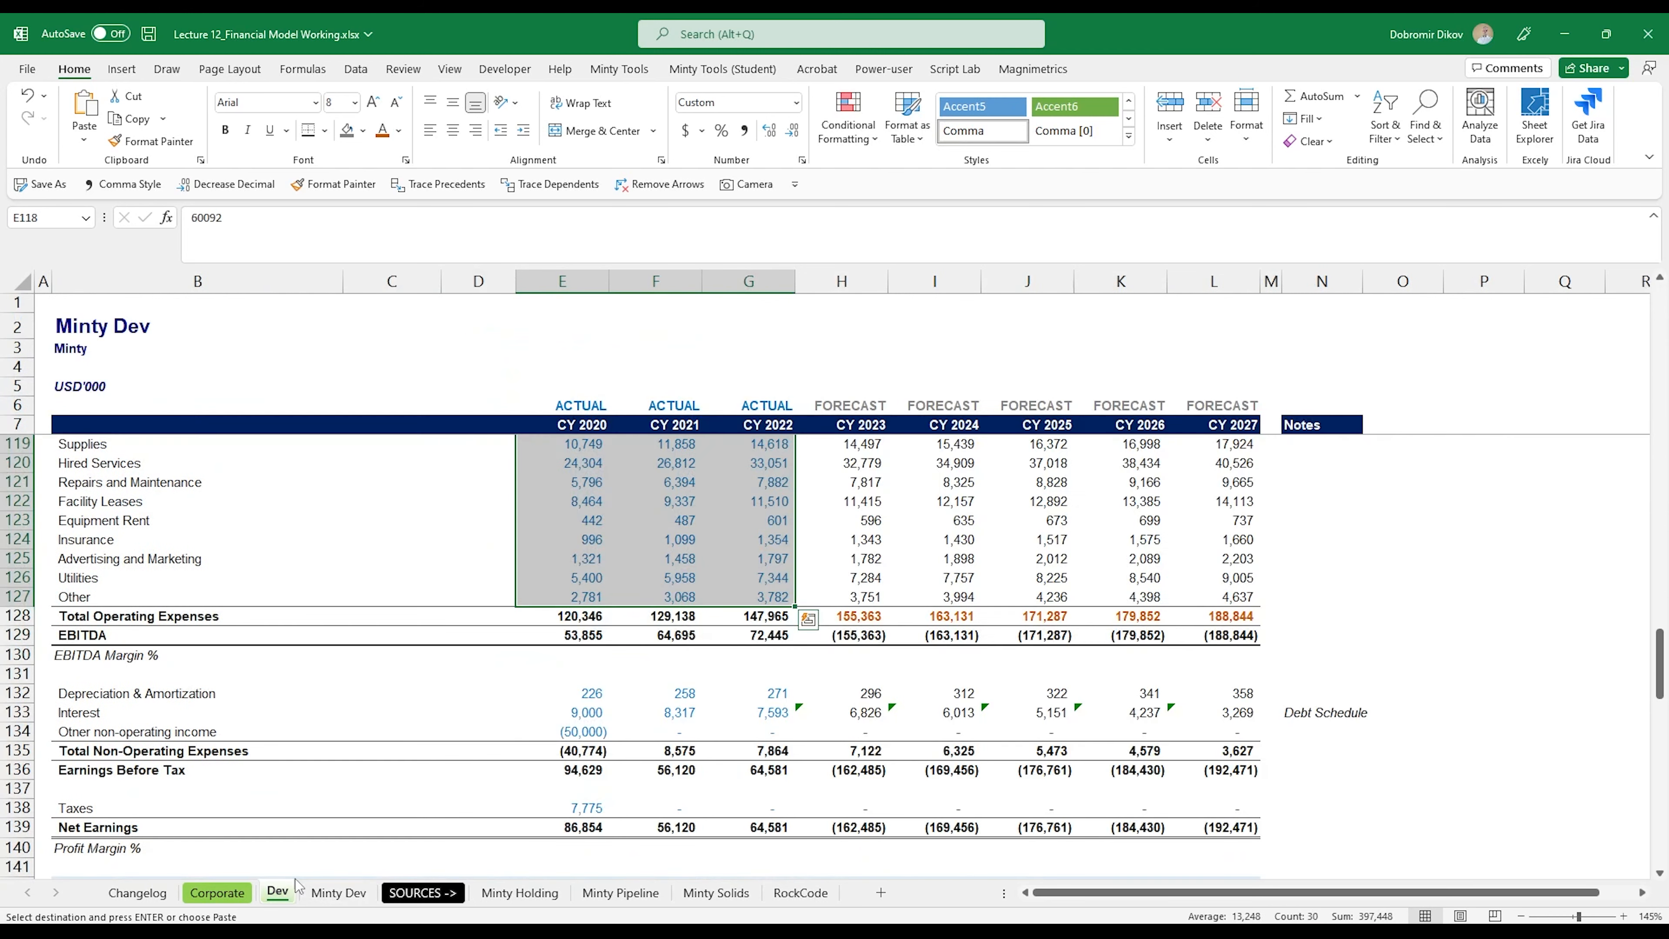
pyautogui.click(585, 693)
pyautogui.hotkey('ctrl', 'v')
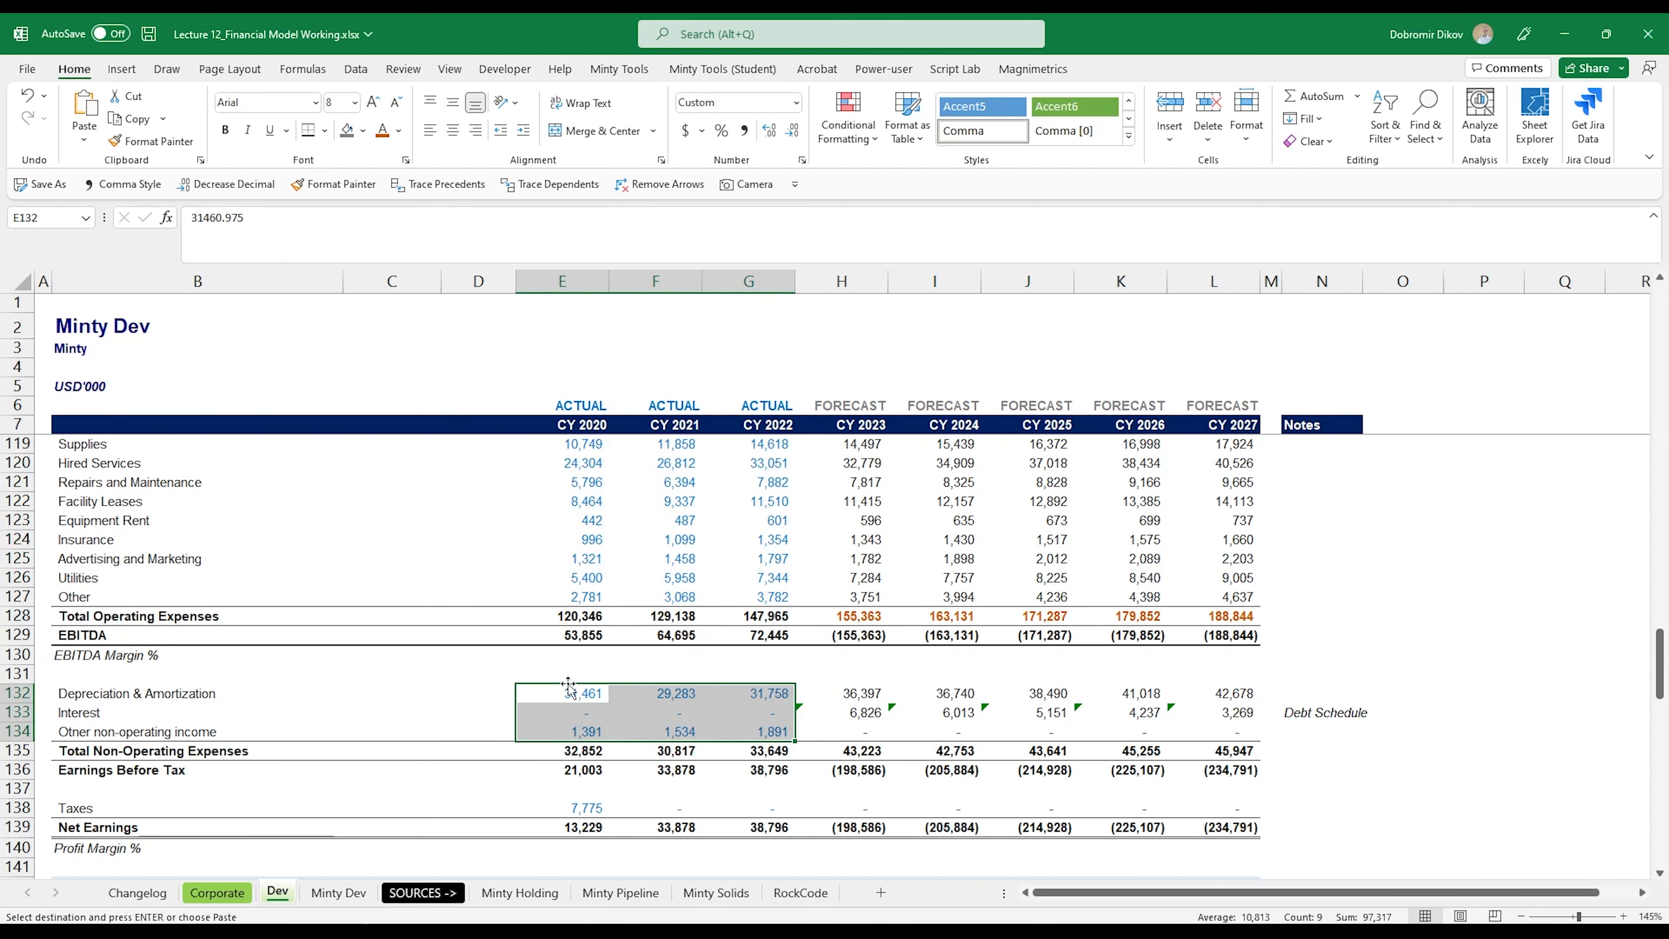
# Step: Copy the three years of taxes (C35:E35) from Minty Dev into Dev's Taxes row at E138
pyautogui.click(367, 895)
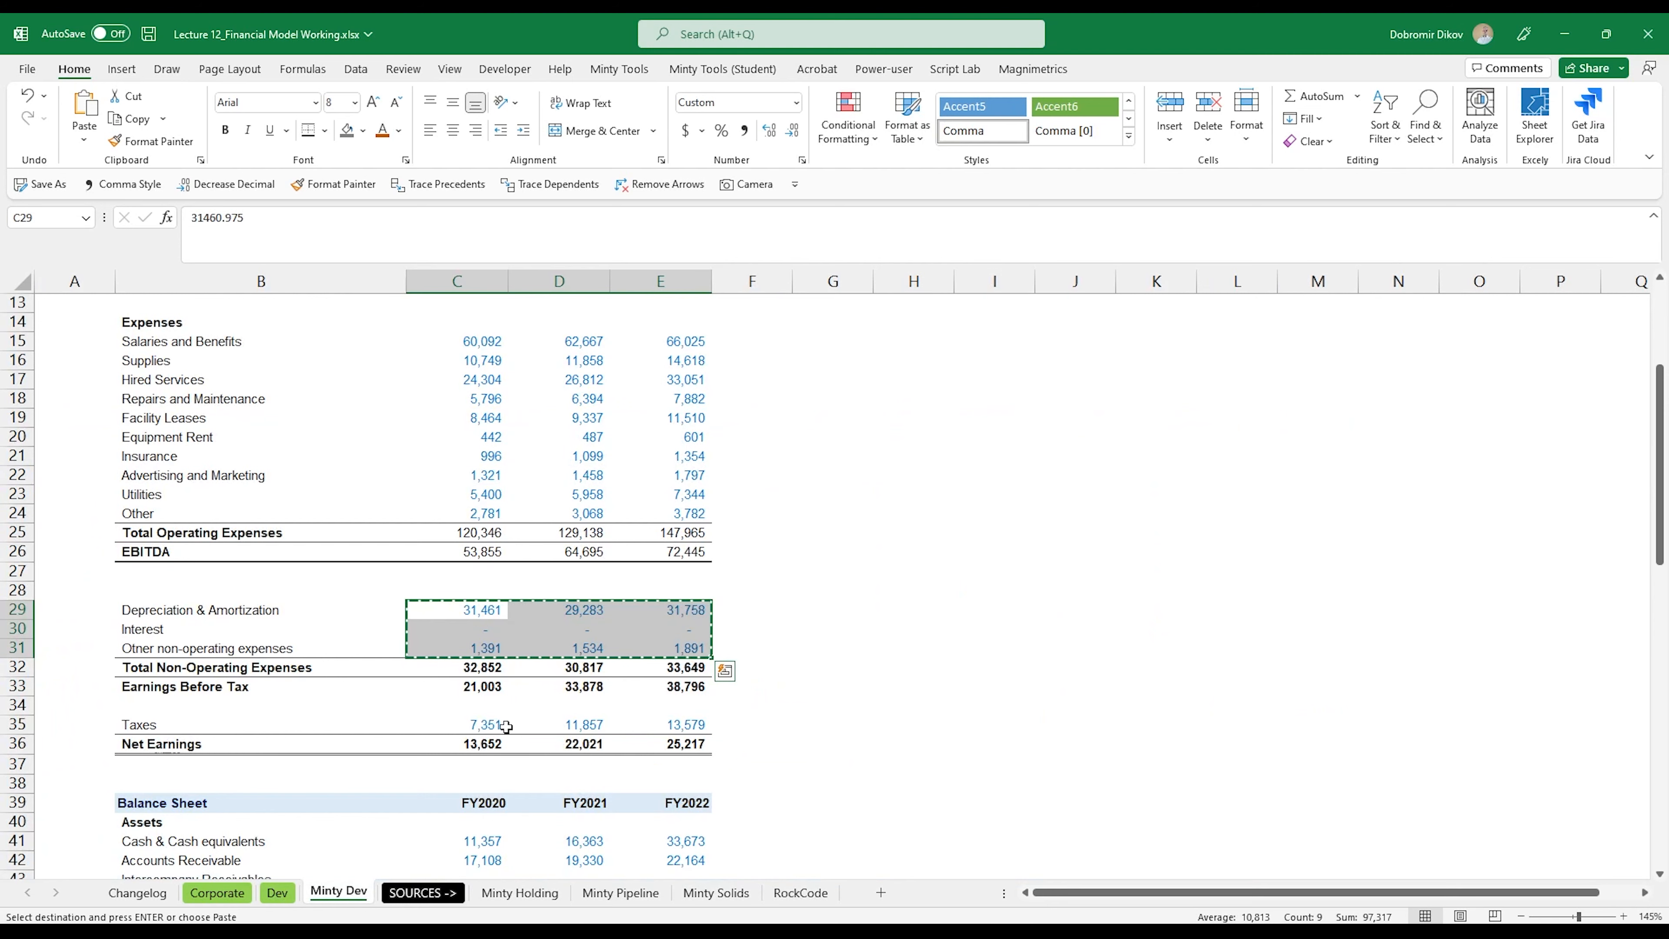
pyautogui.moveTo(485, 726); pyautogui.dragTo(677, 730)
pyautogui.hotkey('ctrl', 'c')
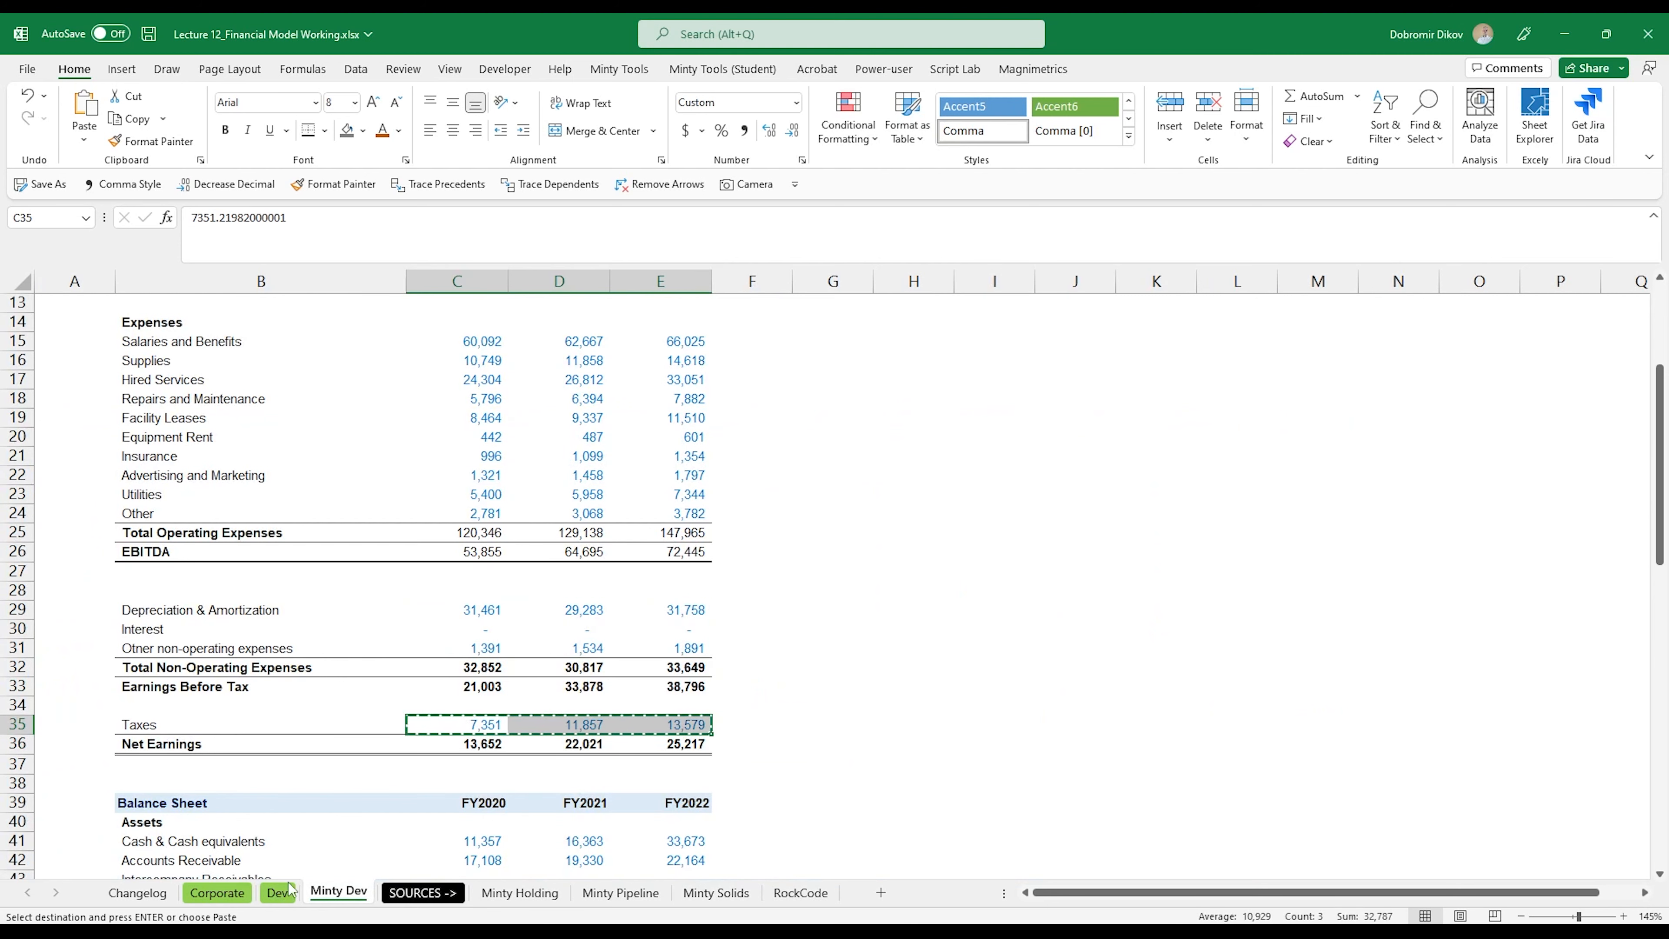
pyautogui.click(277, 892)
pyautogui.click(586, 808)
pyautogui.hotkey('ctrl', 'v')
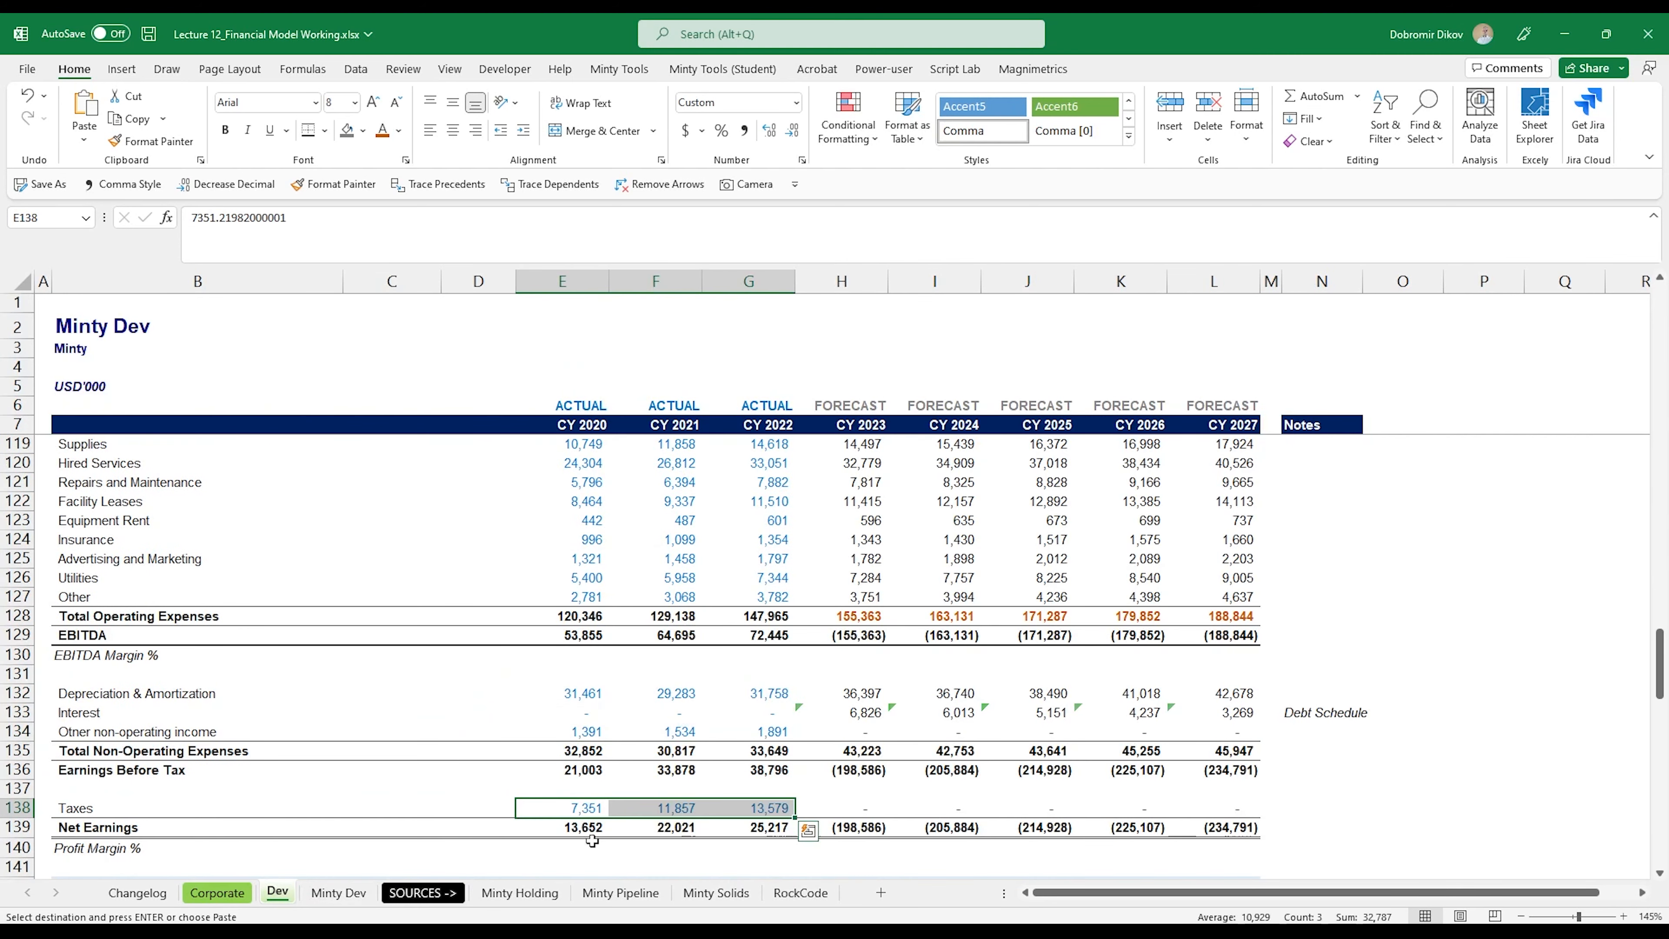
# Step: Compare the balance sheet asset lines in the Minty Dev source sheet with those in the Dev sheet
pyautogui.scroll(-6, 583, 789)
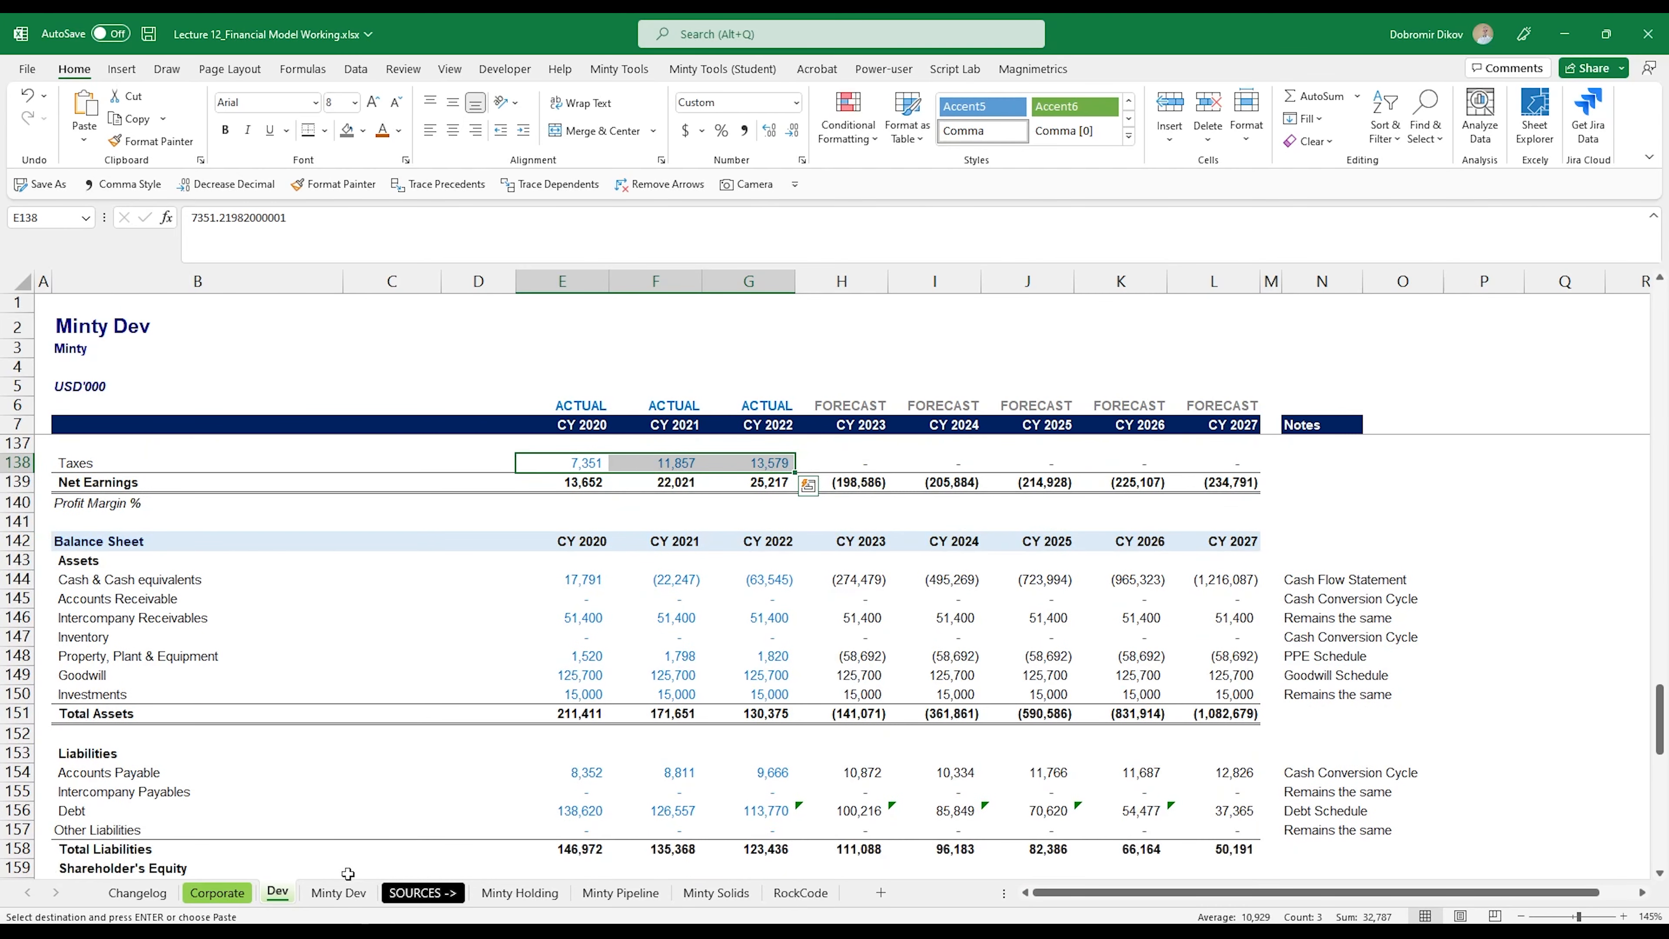
pyautogui.click(314, 896)
pyautogui.scroll(-3, 407, 743)
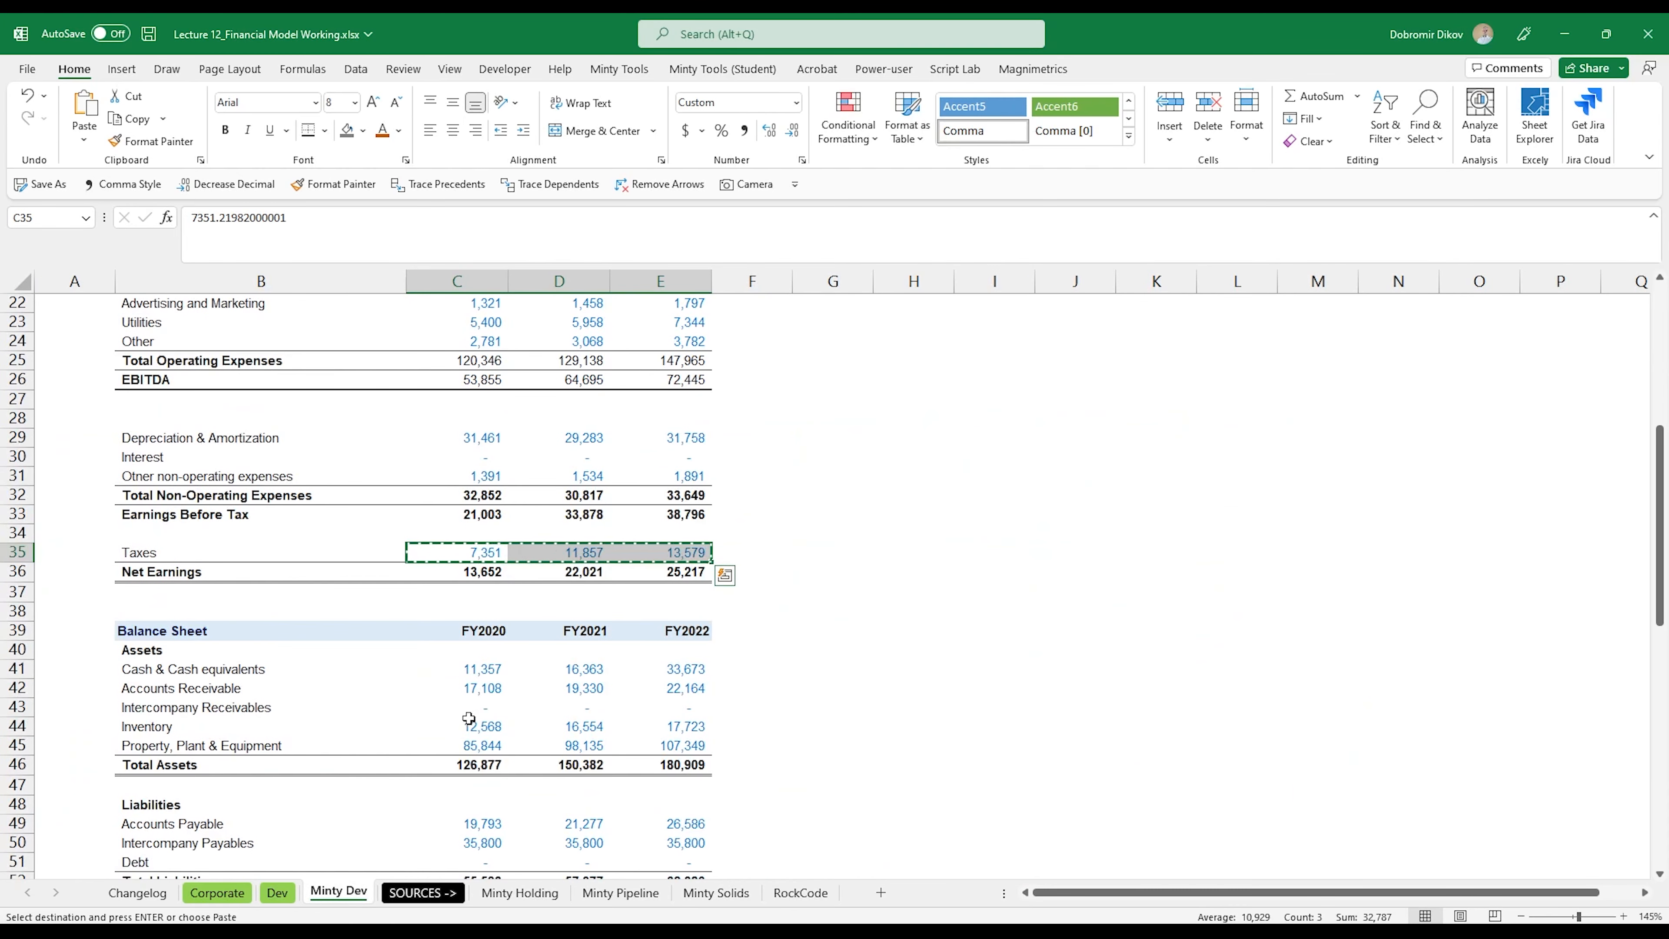
pyautogui.moveTo(480, 667); pyautogui.dragTo(480, 753)
pyautogui.click(284, 893)
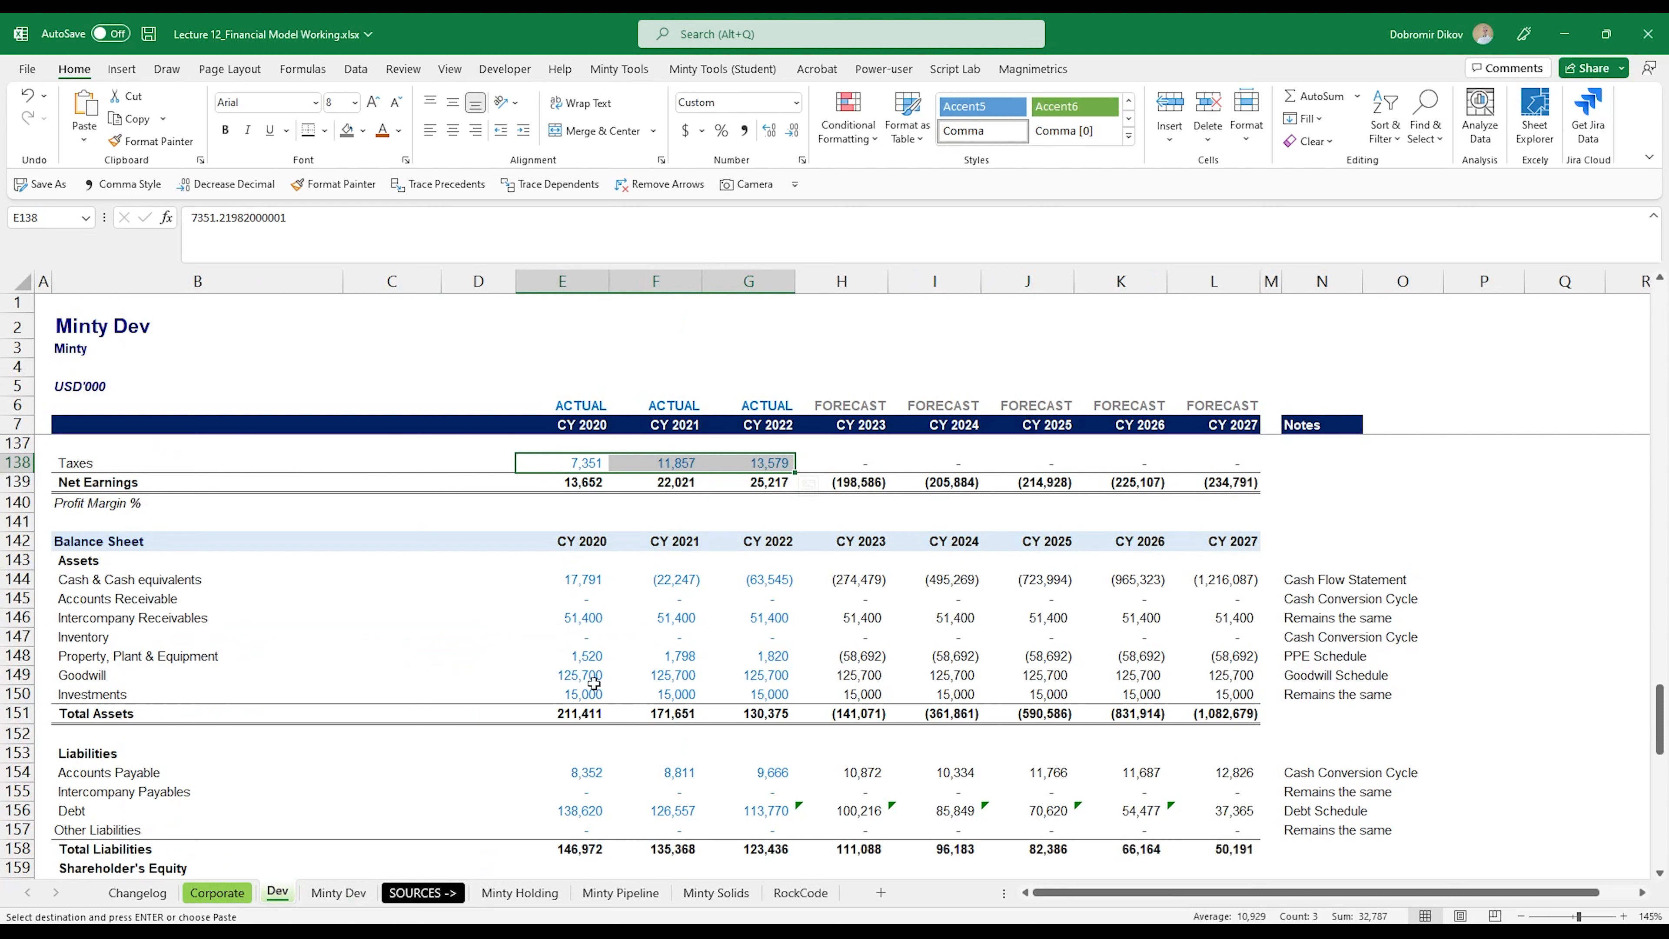
pyautogui.click(363, 897)
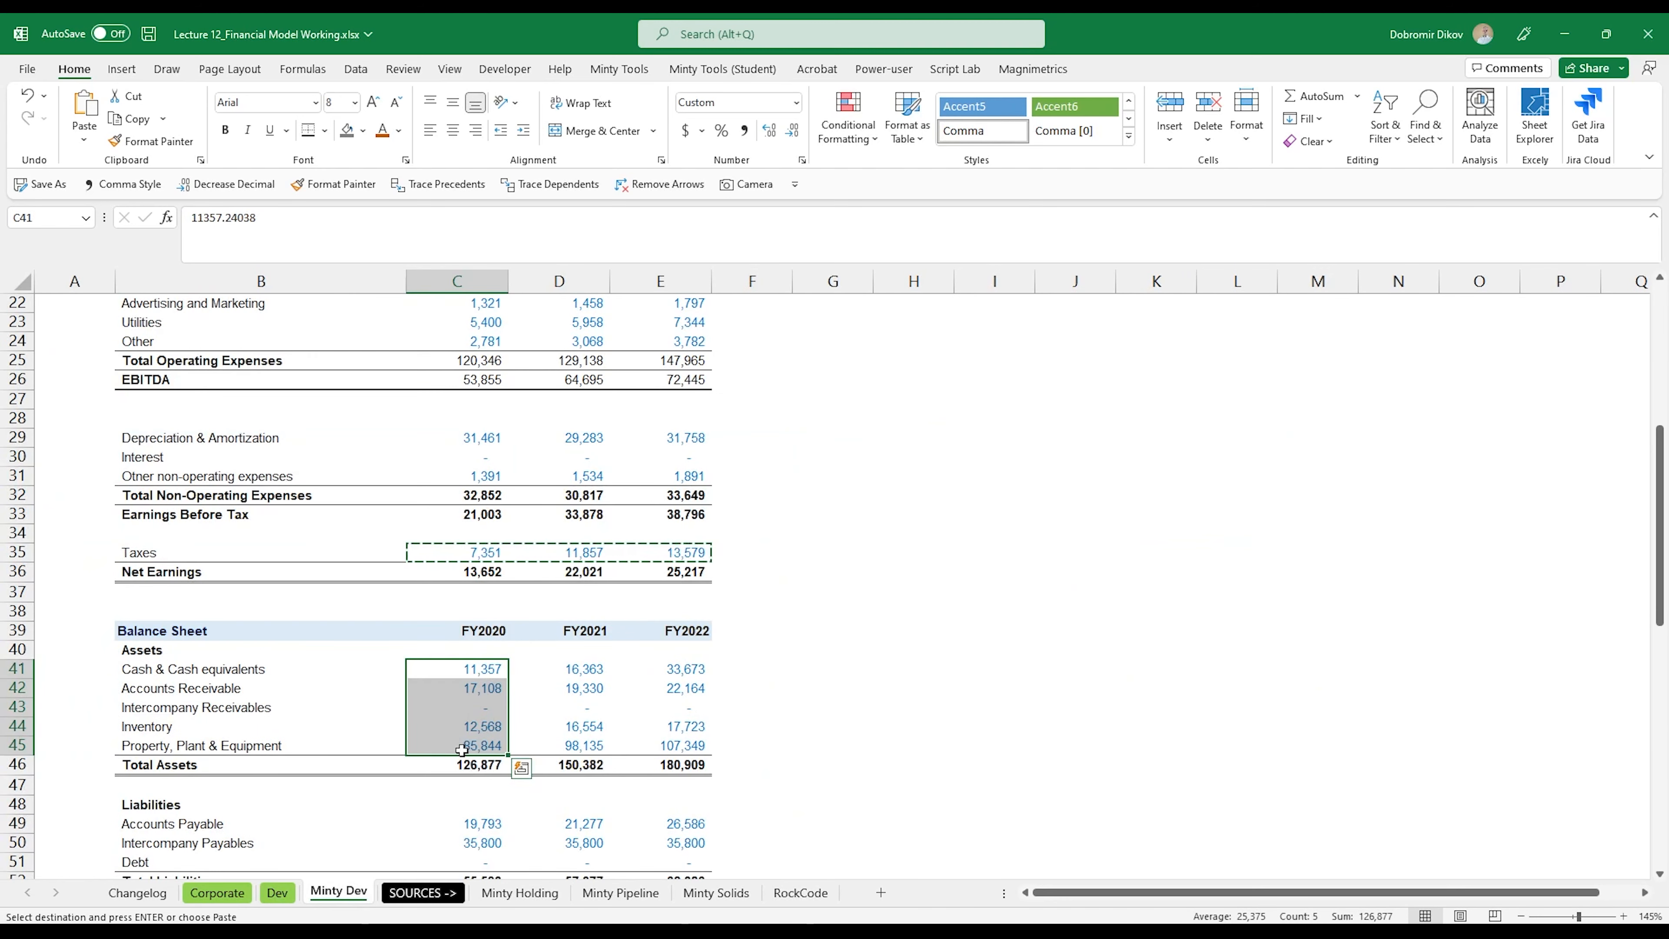
pyautogui.click(519, 765)
pyautogui.click(729, 752)
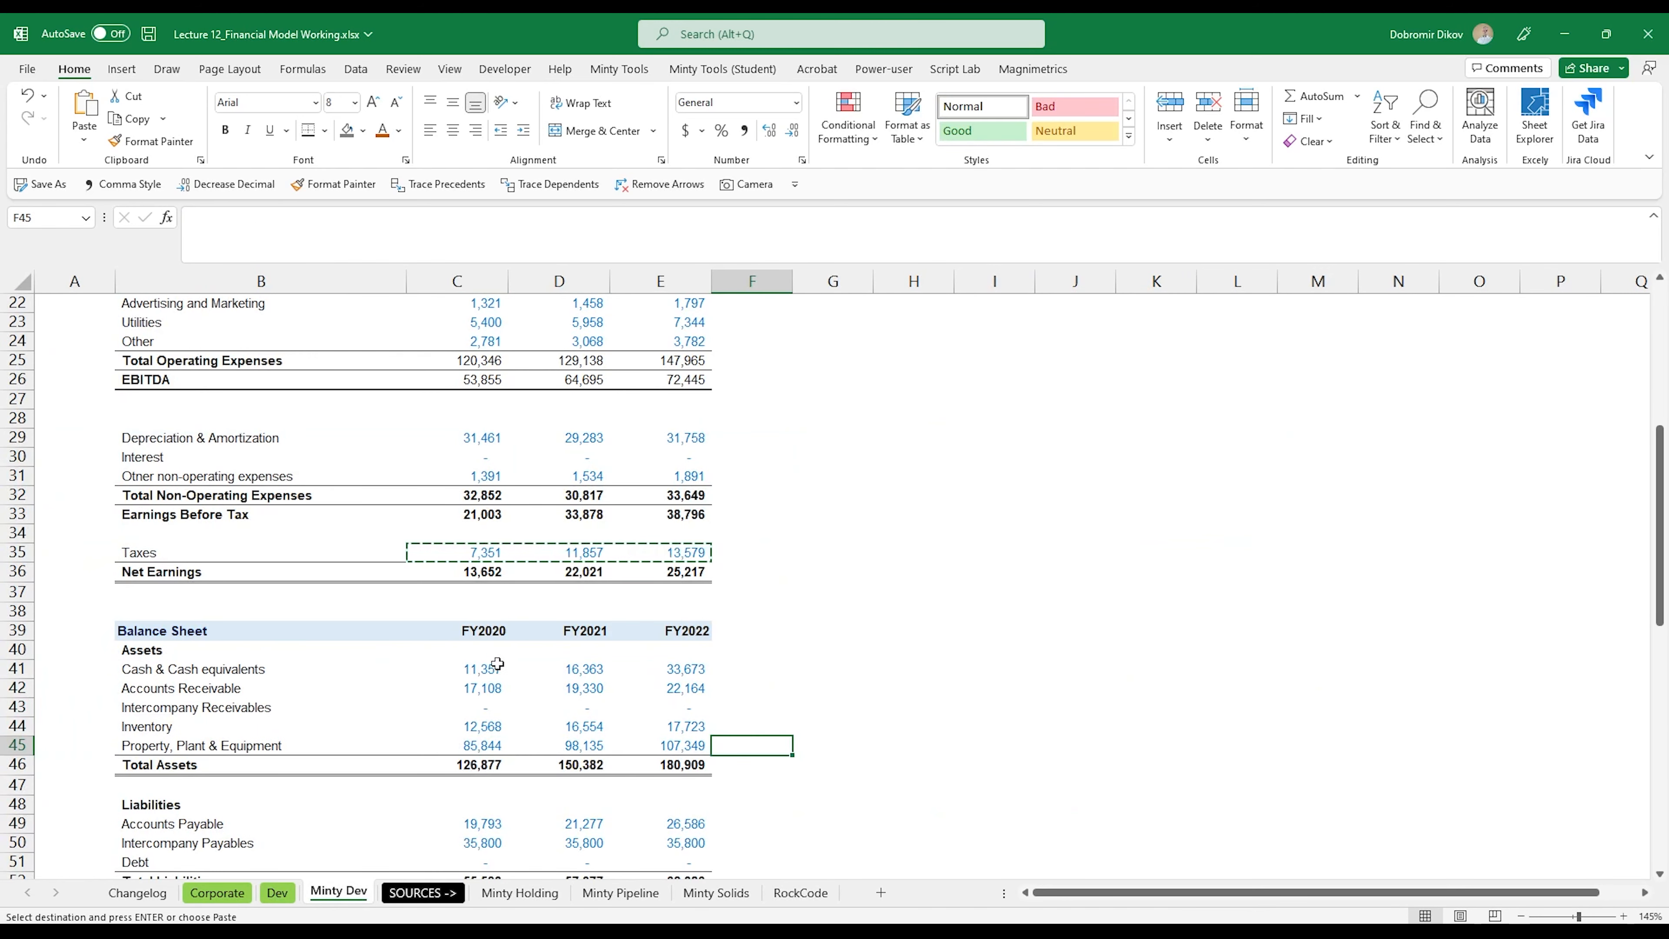
# Step: Copy the asset lines, Cash through Property, Plant & Equipment (C41:E45), from Minty Dev into Dev at E144
pyautogui.moveTo(490, 669); pyautogui.dragTo(656, 749)
pyautogui.hotkey('ctrl', 'c')
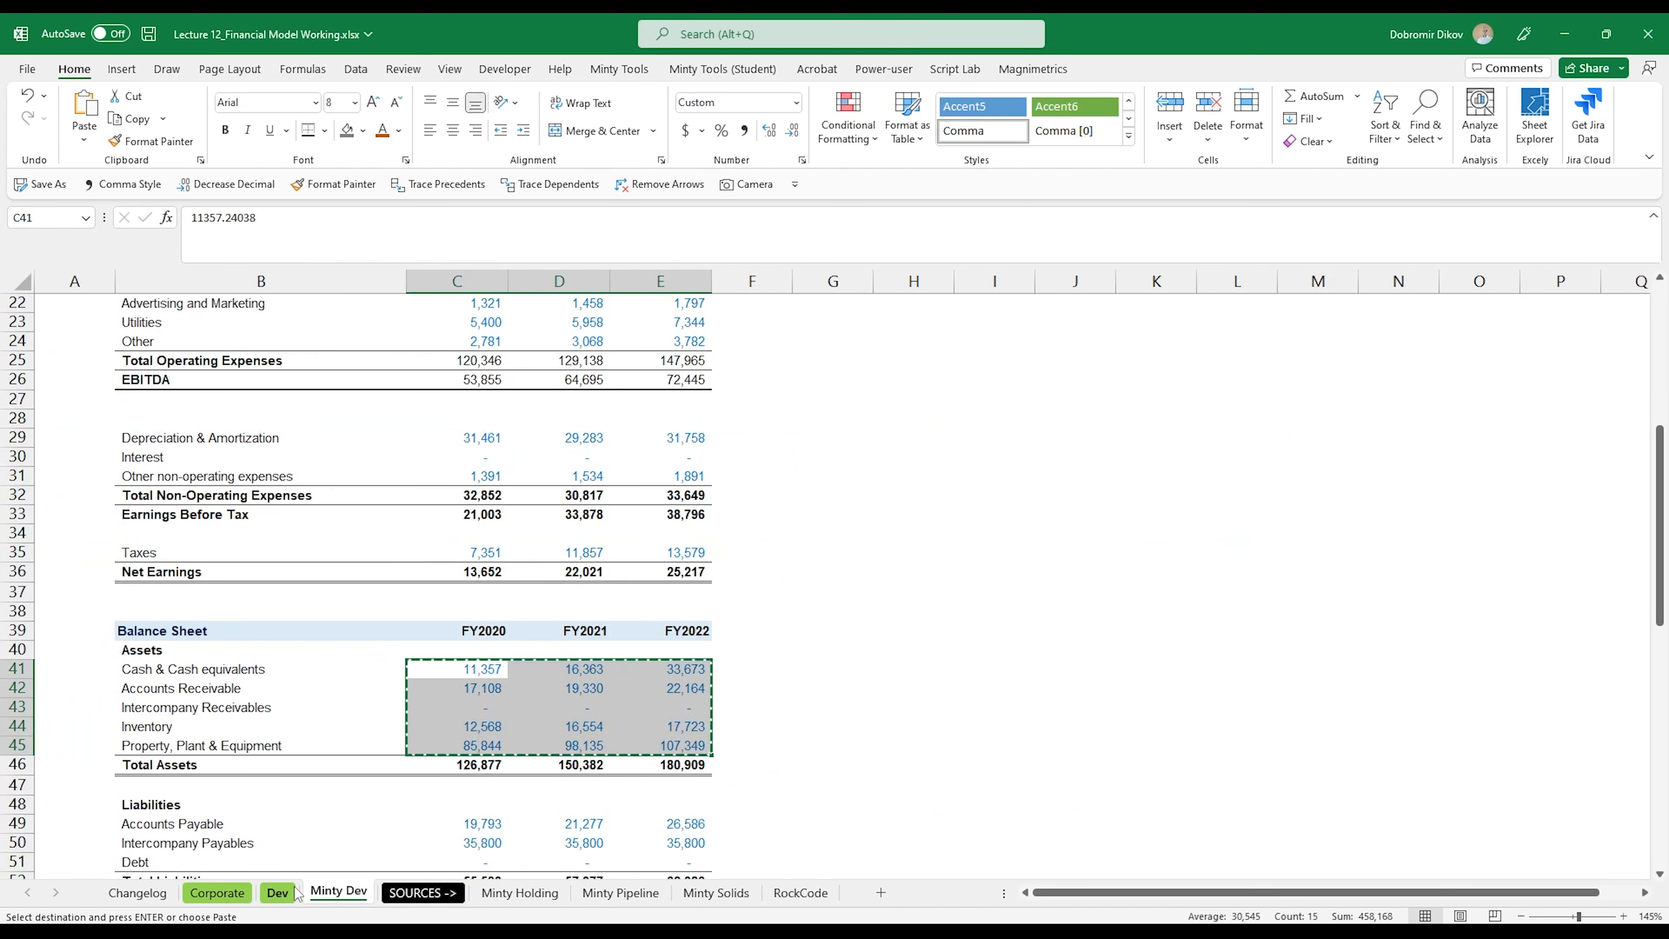
pyautogui.click(283, 894)
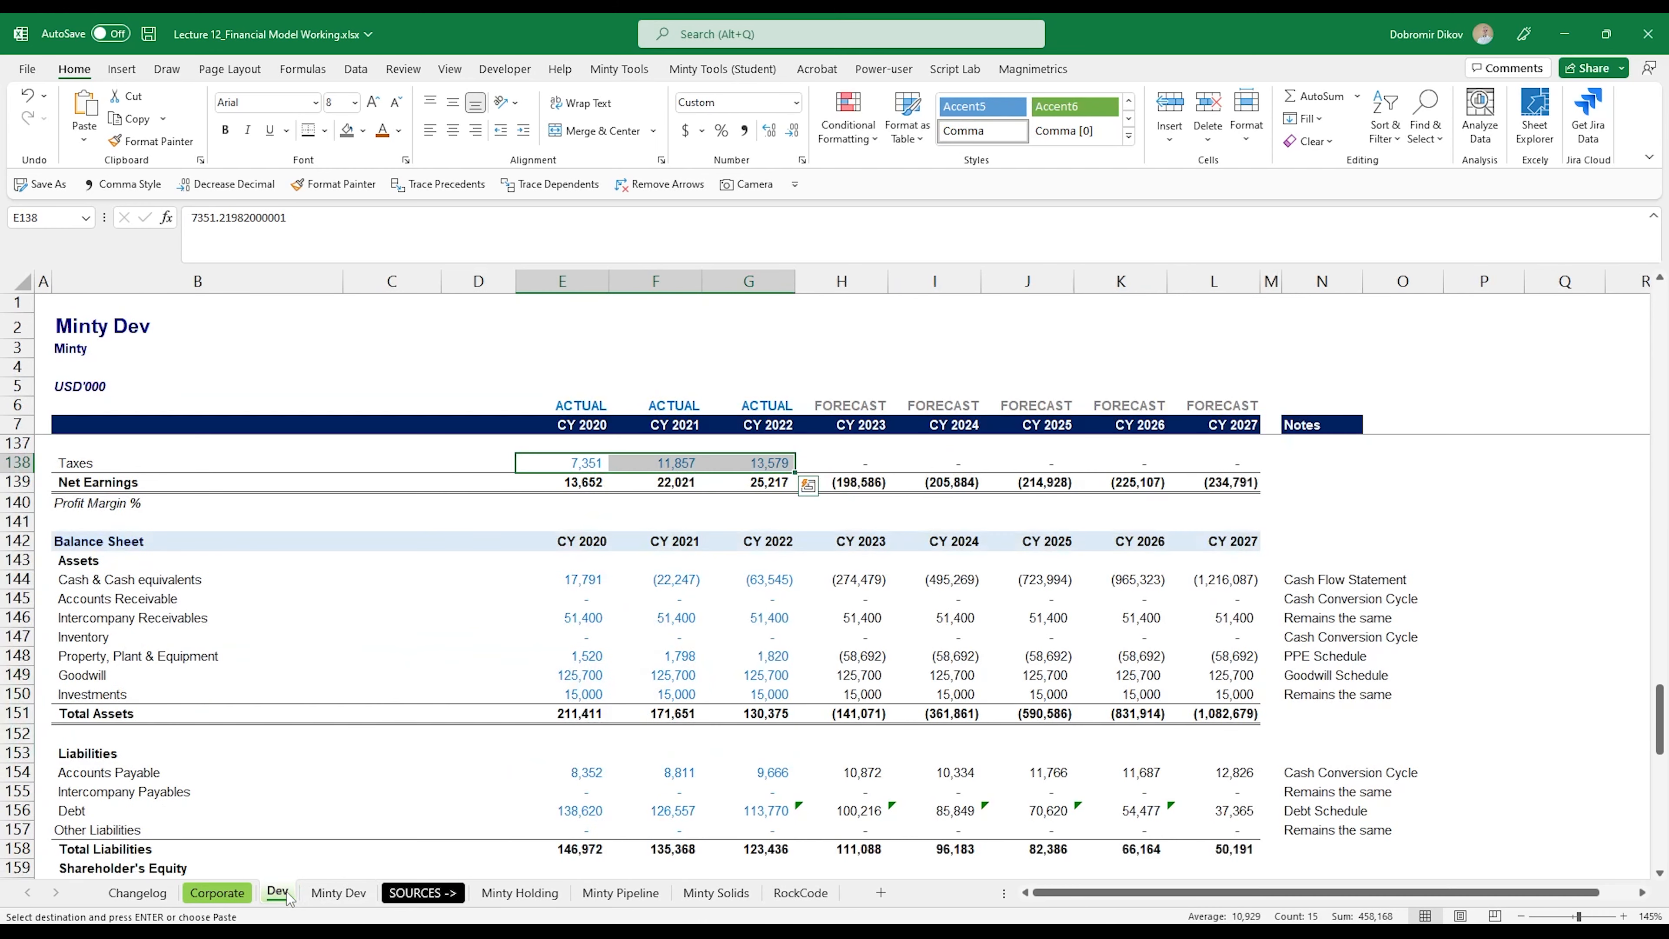
pyautogui.click(567, 584)
pyautogui.hotkey('ctrl', 'v')
# Step: Set the three historical years of Goodwill and Investments (E149:G150) to 0
pyautogui.moveTo(586, 673); pyautogui.dragTo(733, 696)
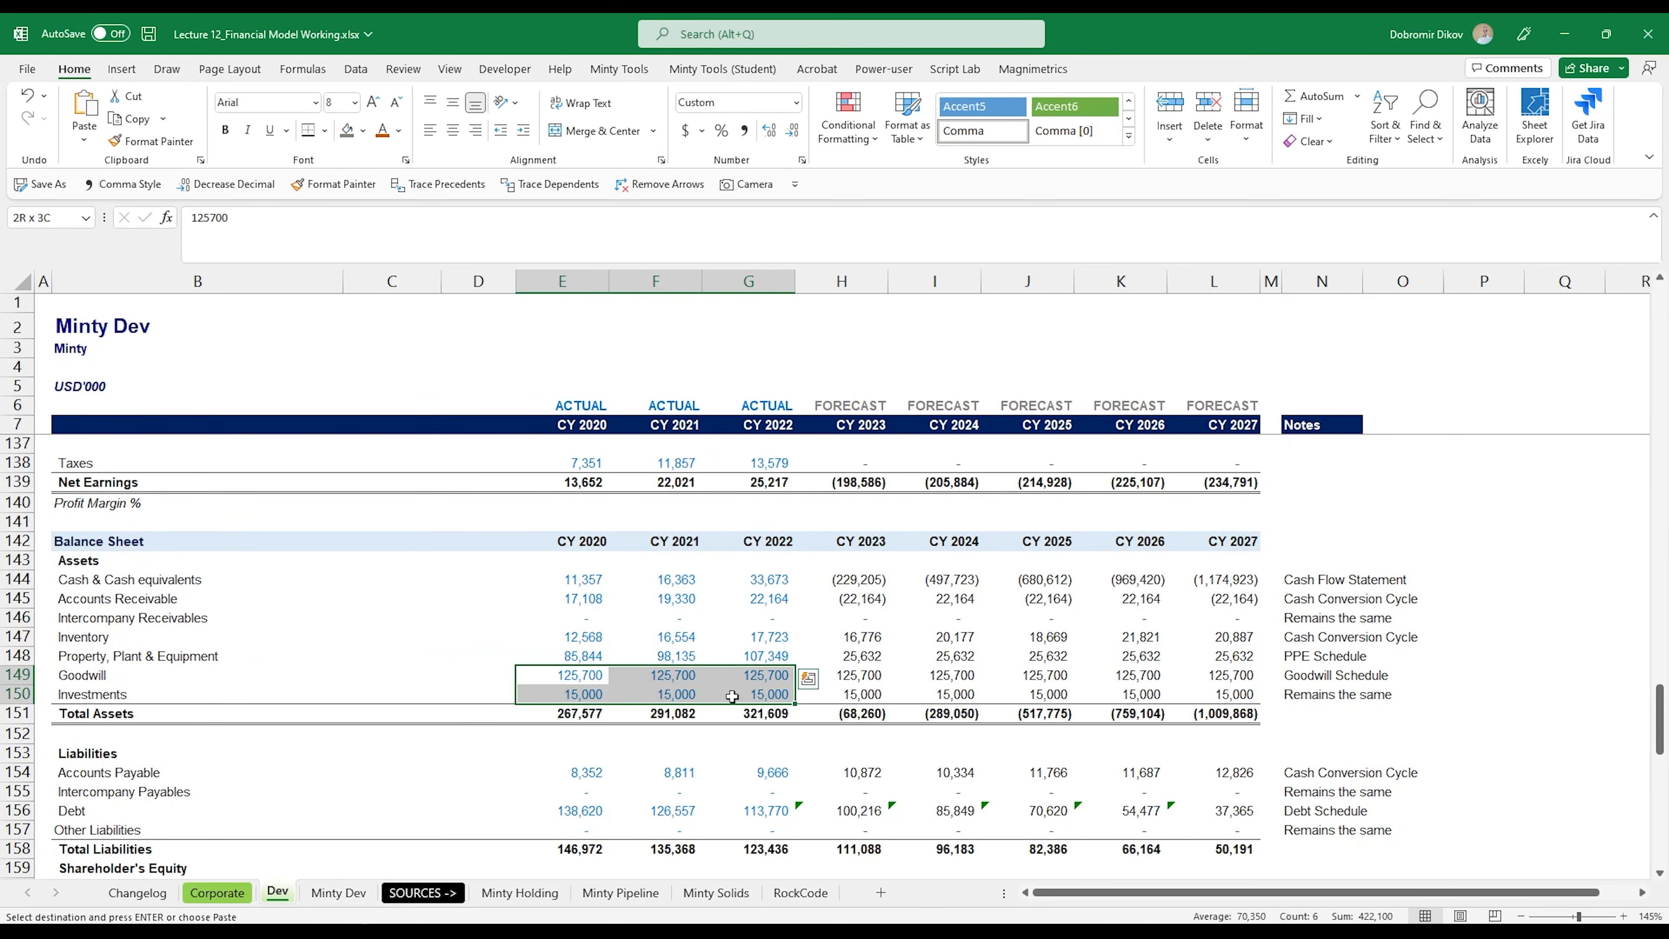
pyautogui.write('0')
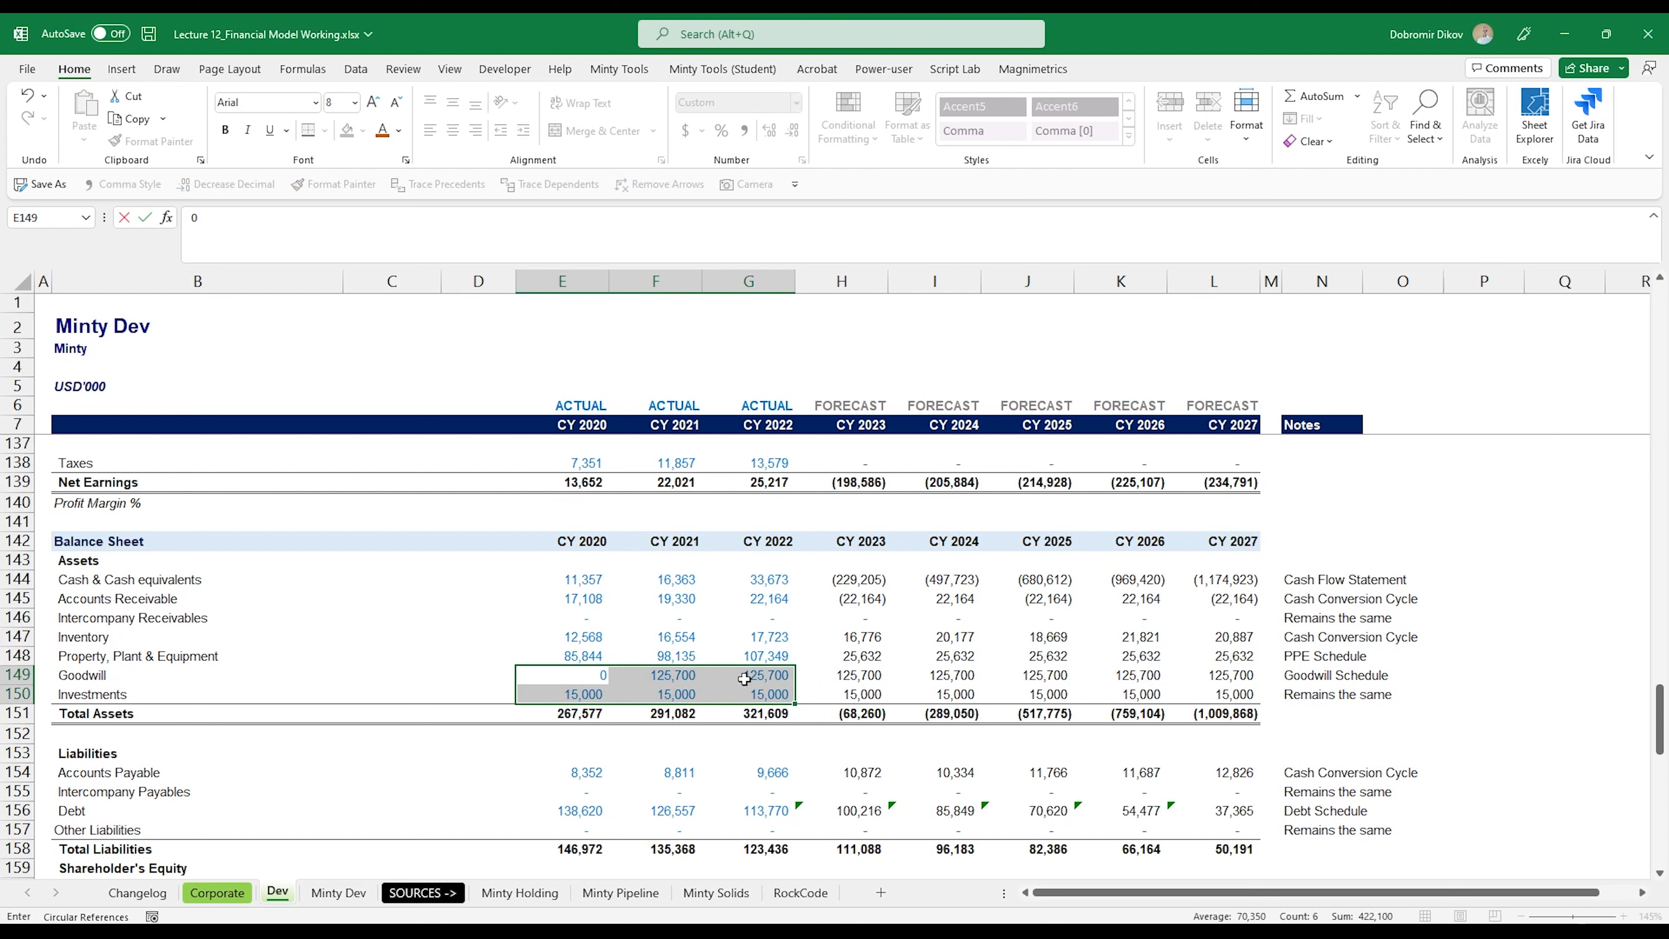
pyautogui.hotkey('ctrl', 'Return')
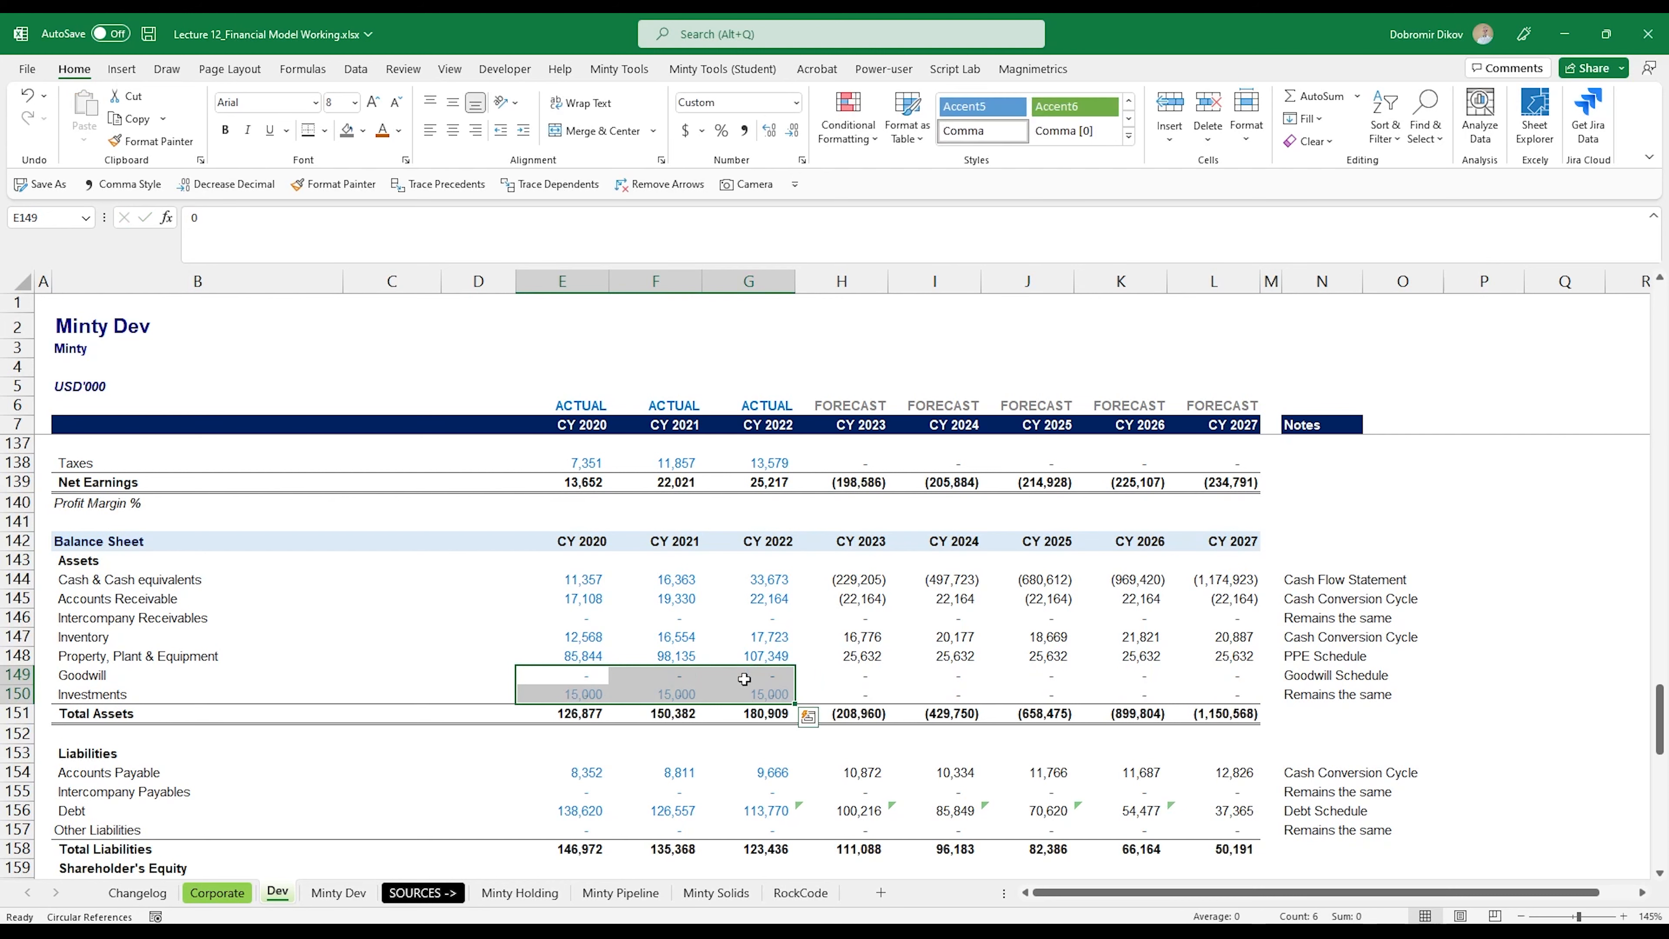
# Step: Copy Accounts Payable, Intercompany Payables and Debt (C49:E51) from Minty Dev into Dev's liabilities at E154
pyautogui.scroll(-4, 705, 704)
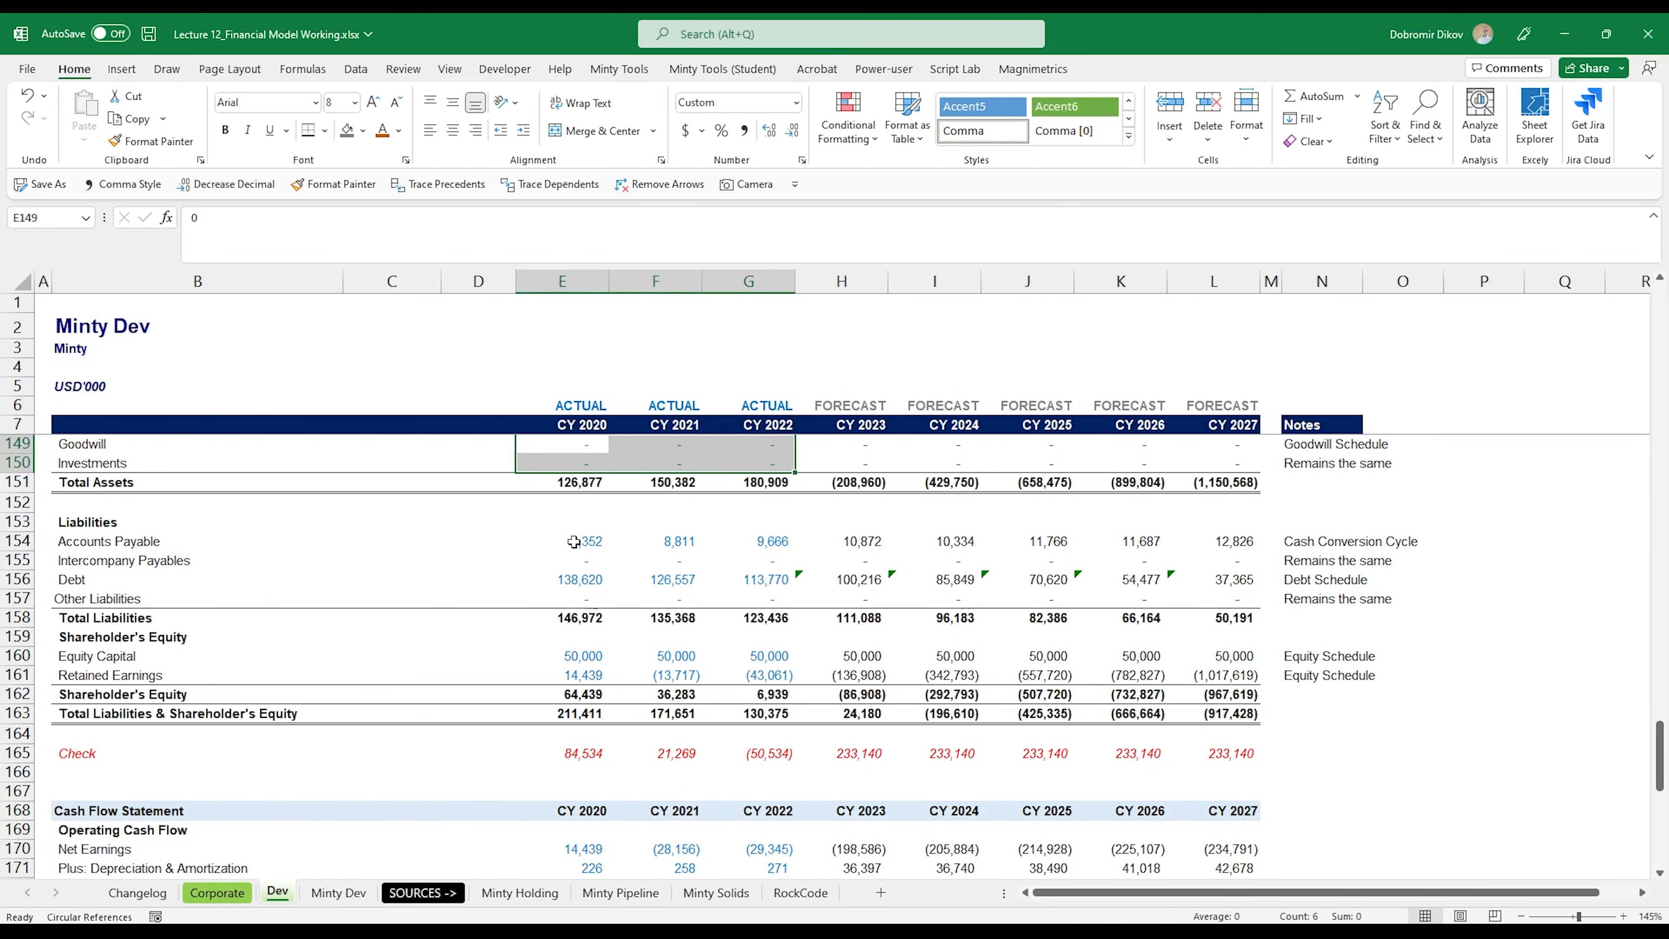
pyautogui.click(574, 542)
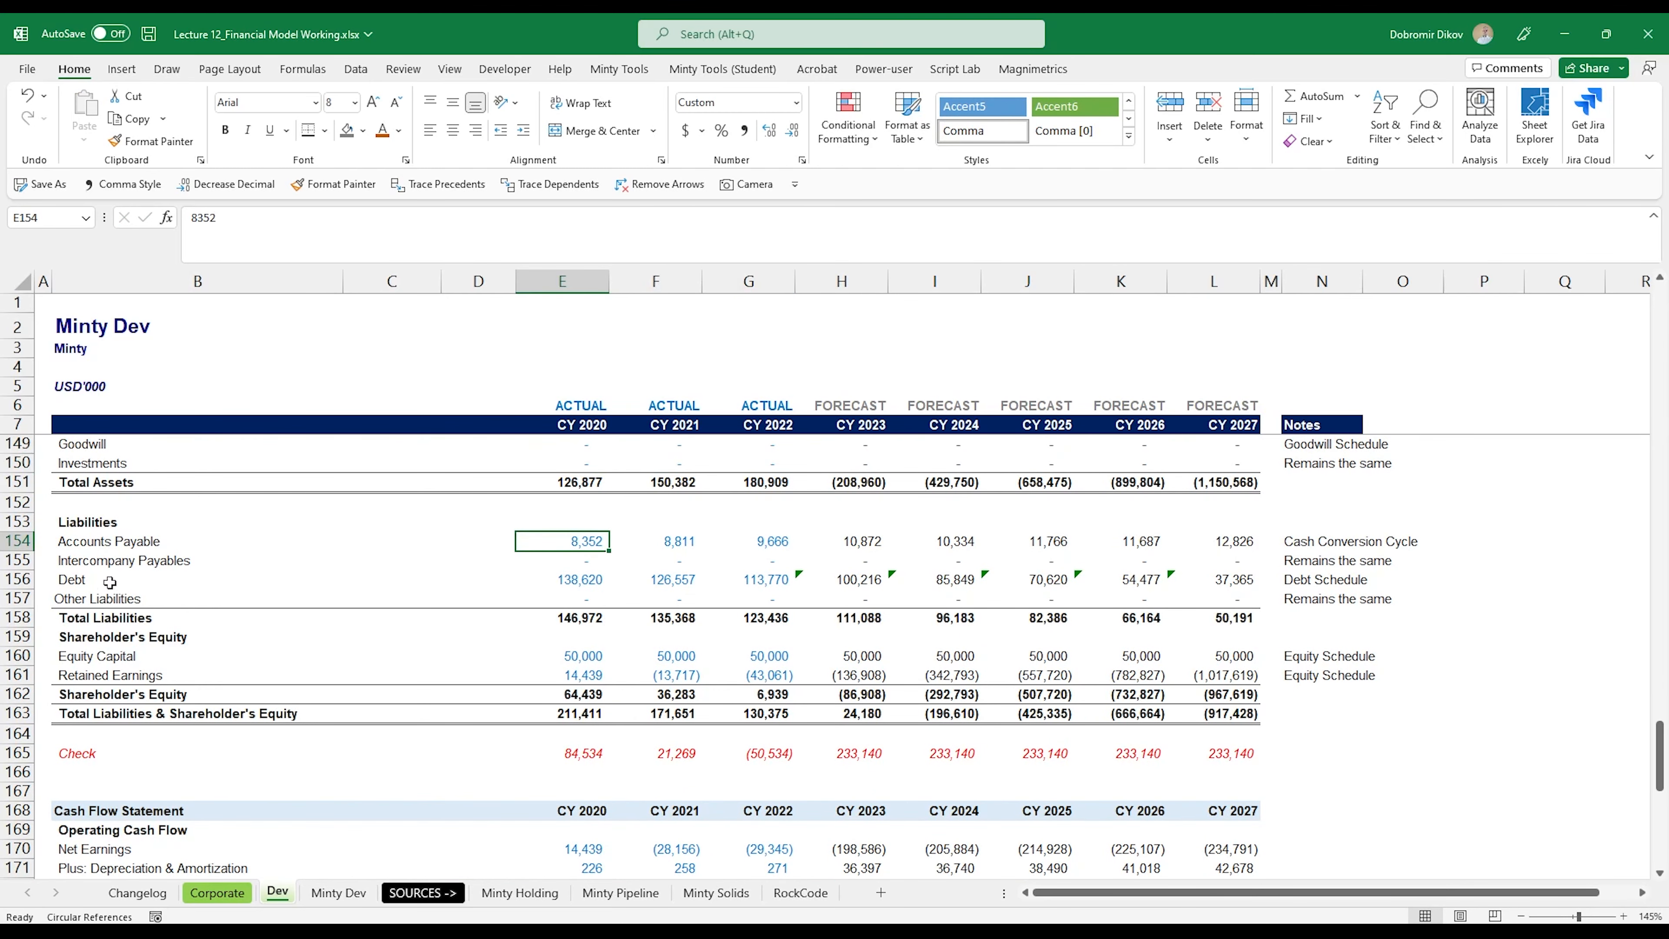
pyautogui.click(339, 892)
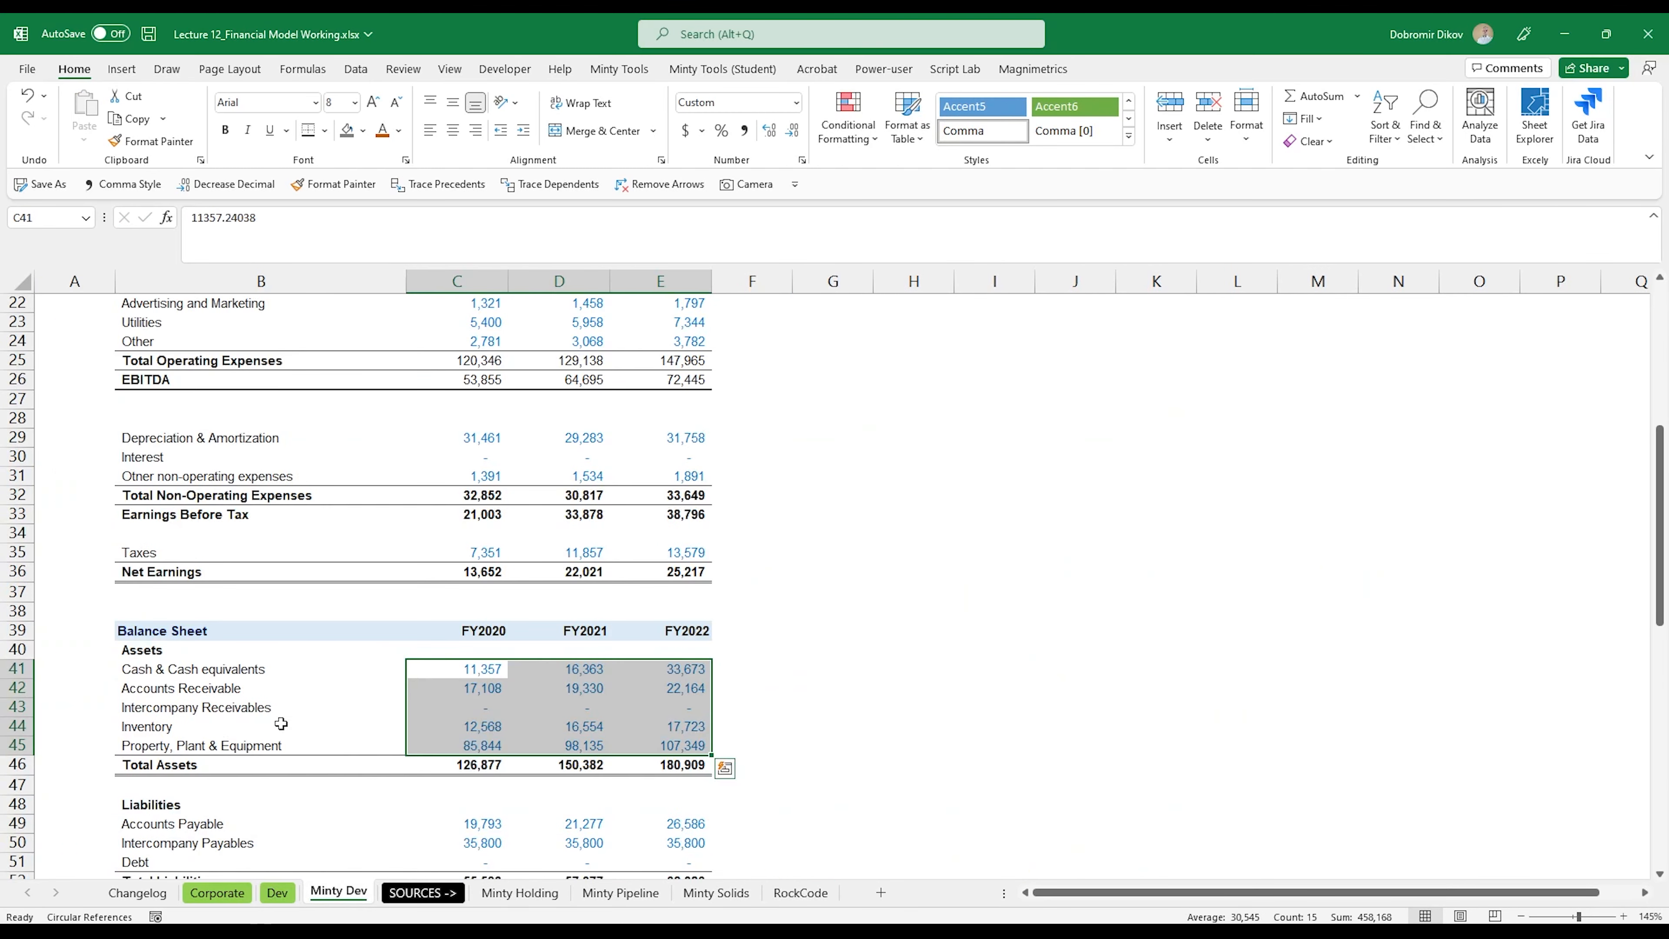
pyautogui.scroll(-2, 273, 675)
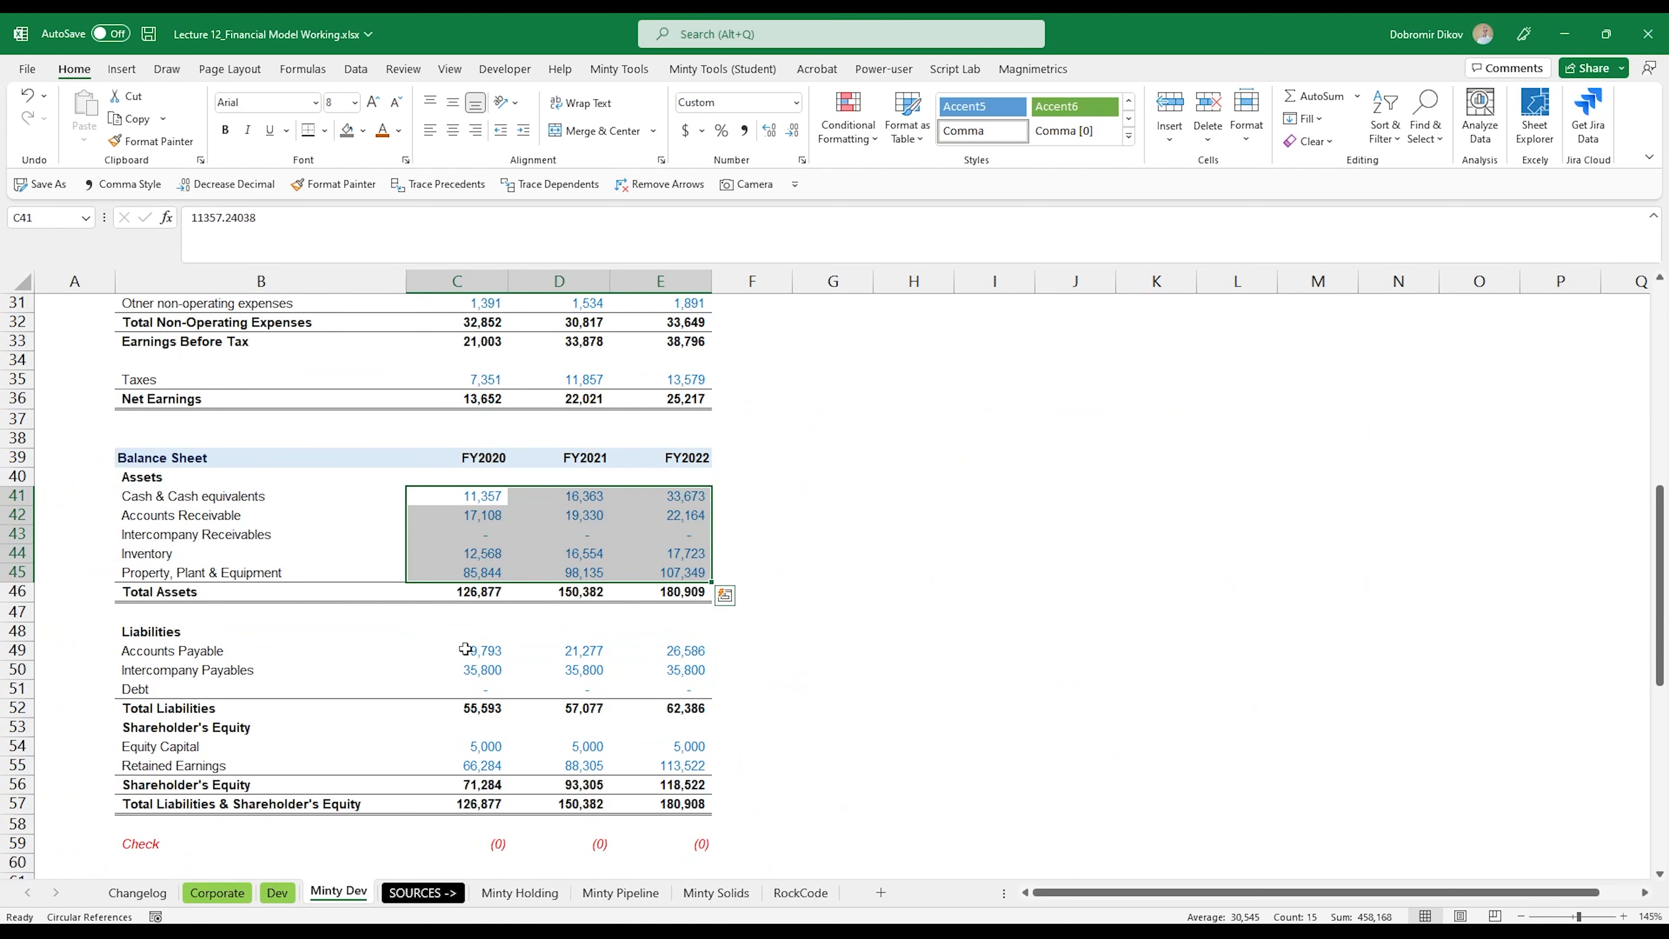
pyautogui.moveTo(465, 649); pyautogui.dragTo(684, 690)
pyautogui.hotkey('ctrl', 'c')
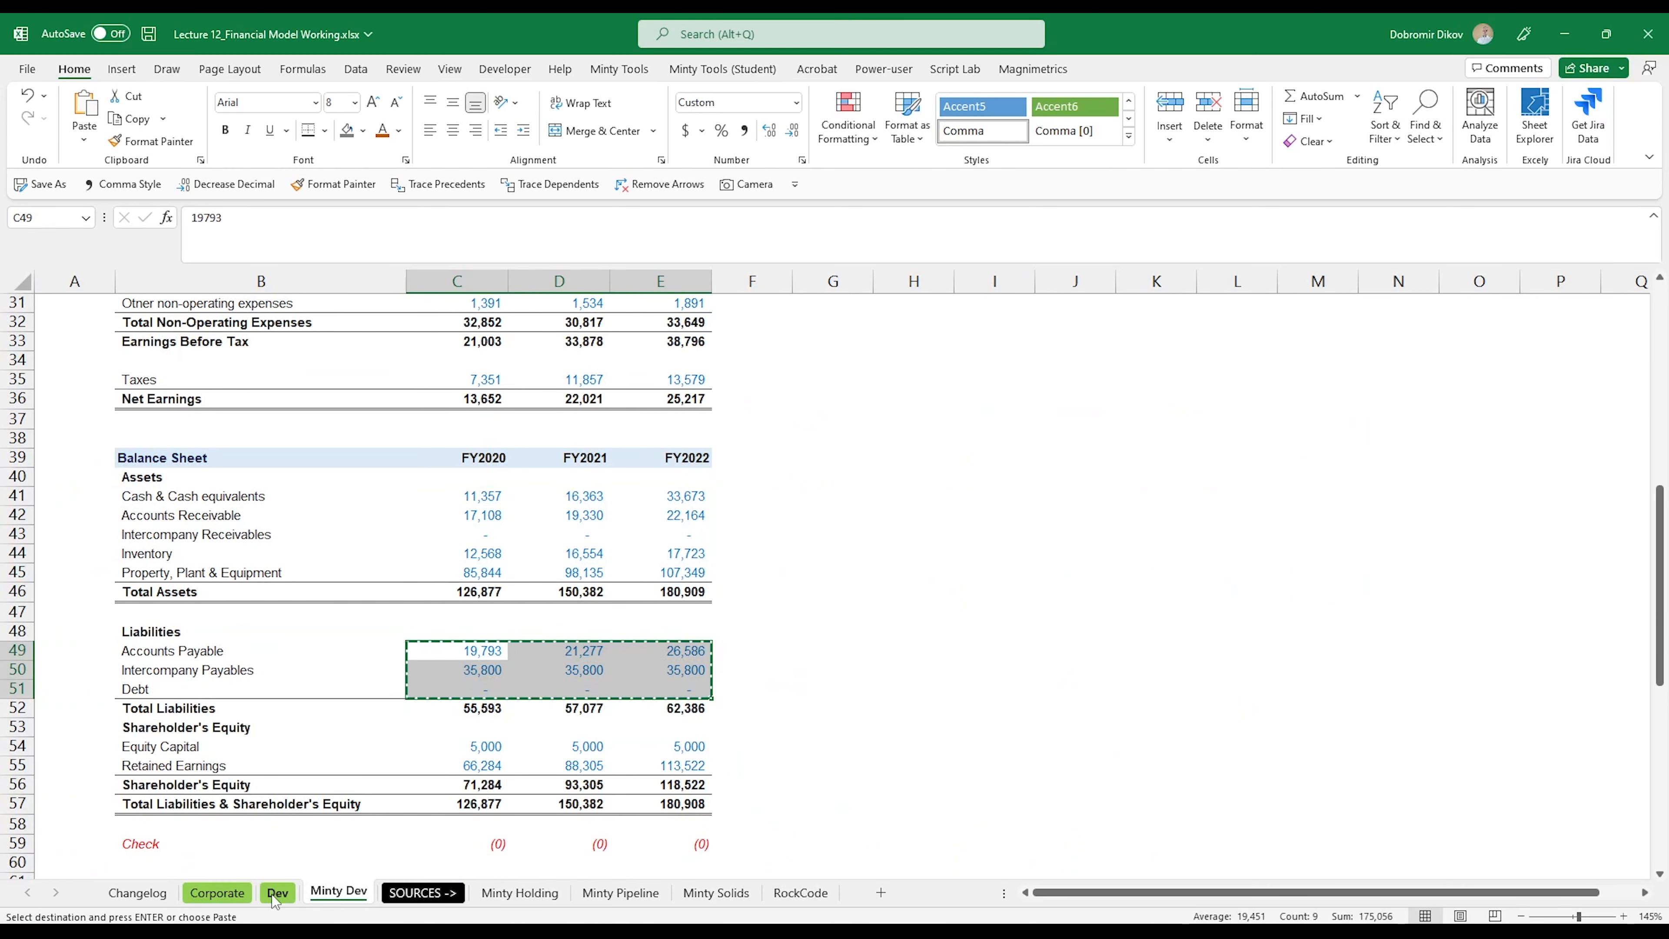
pyautogui.click(275, 893)
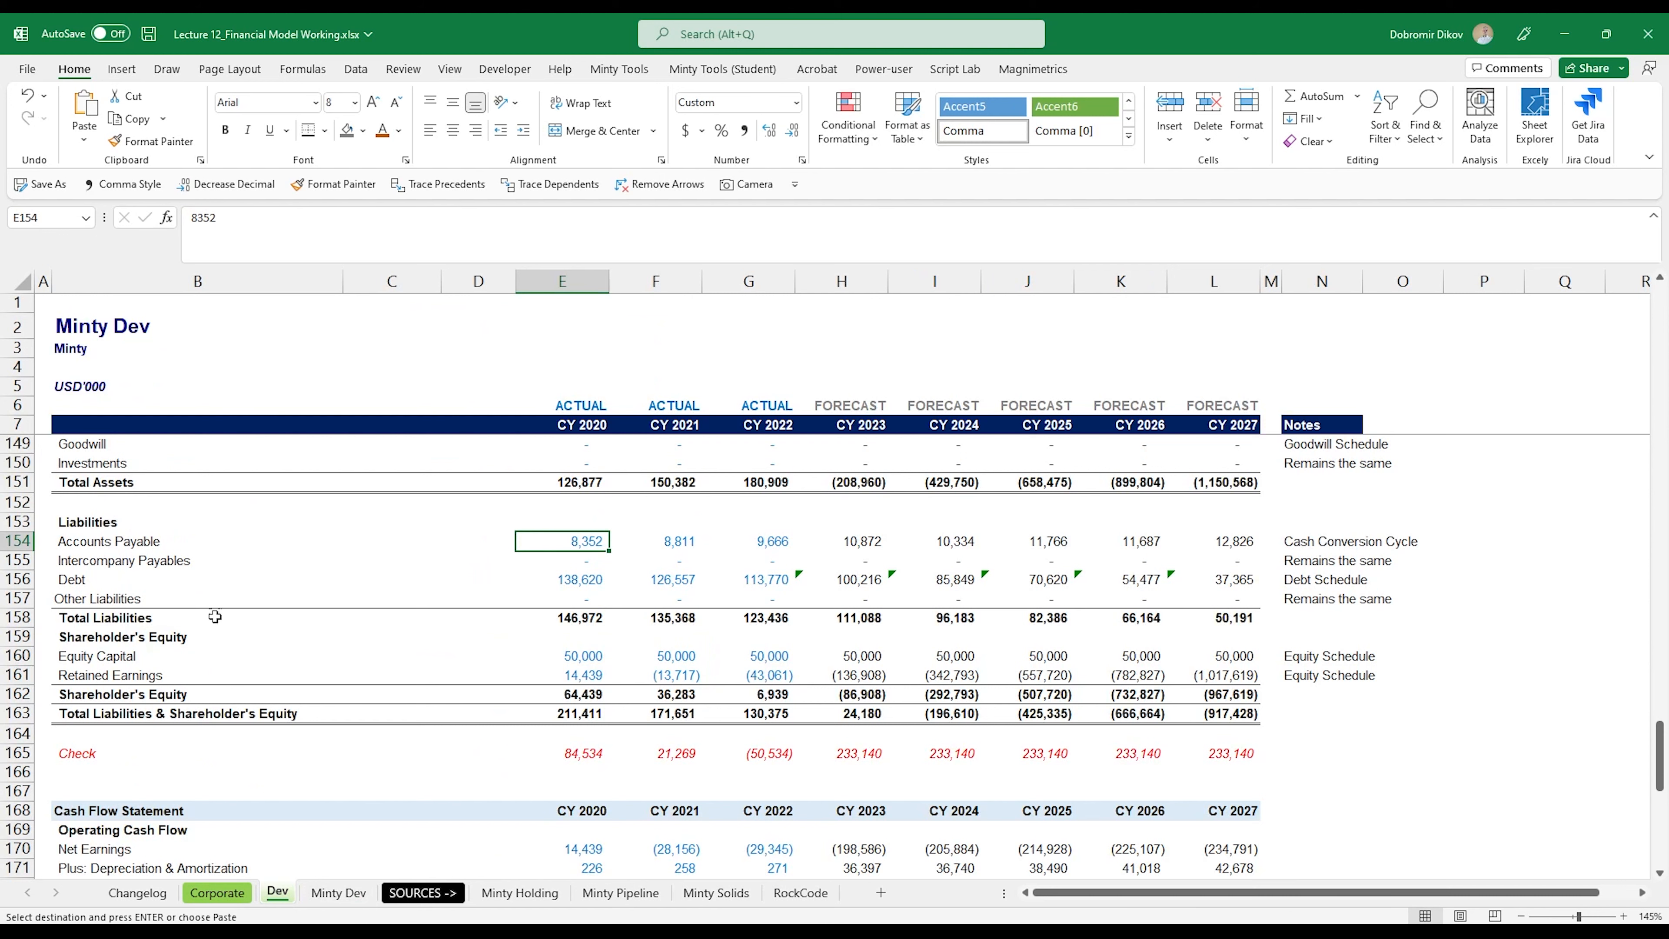
pyautogui.hotkey('ctrl', 'v')
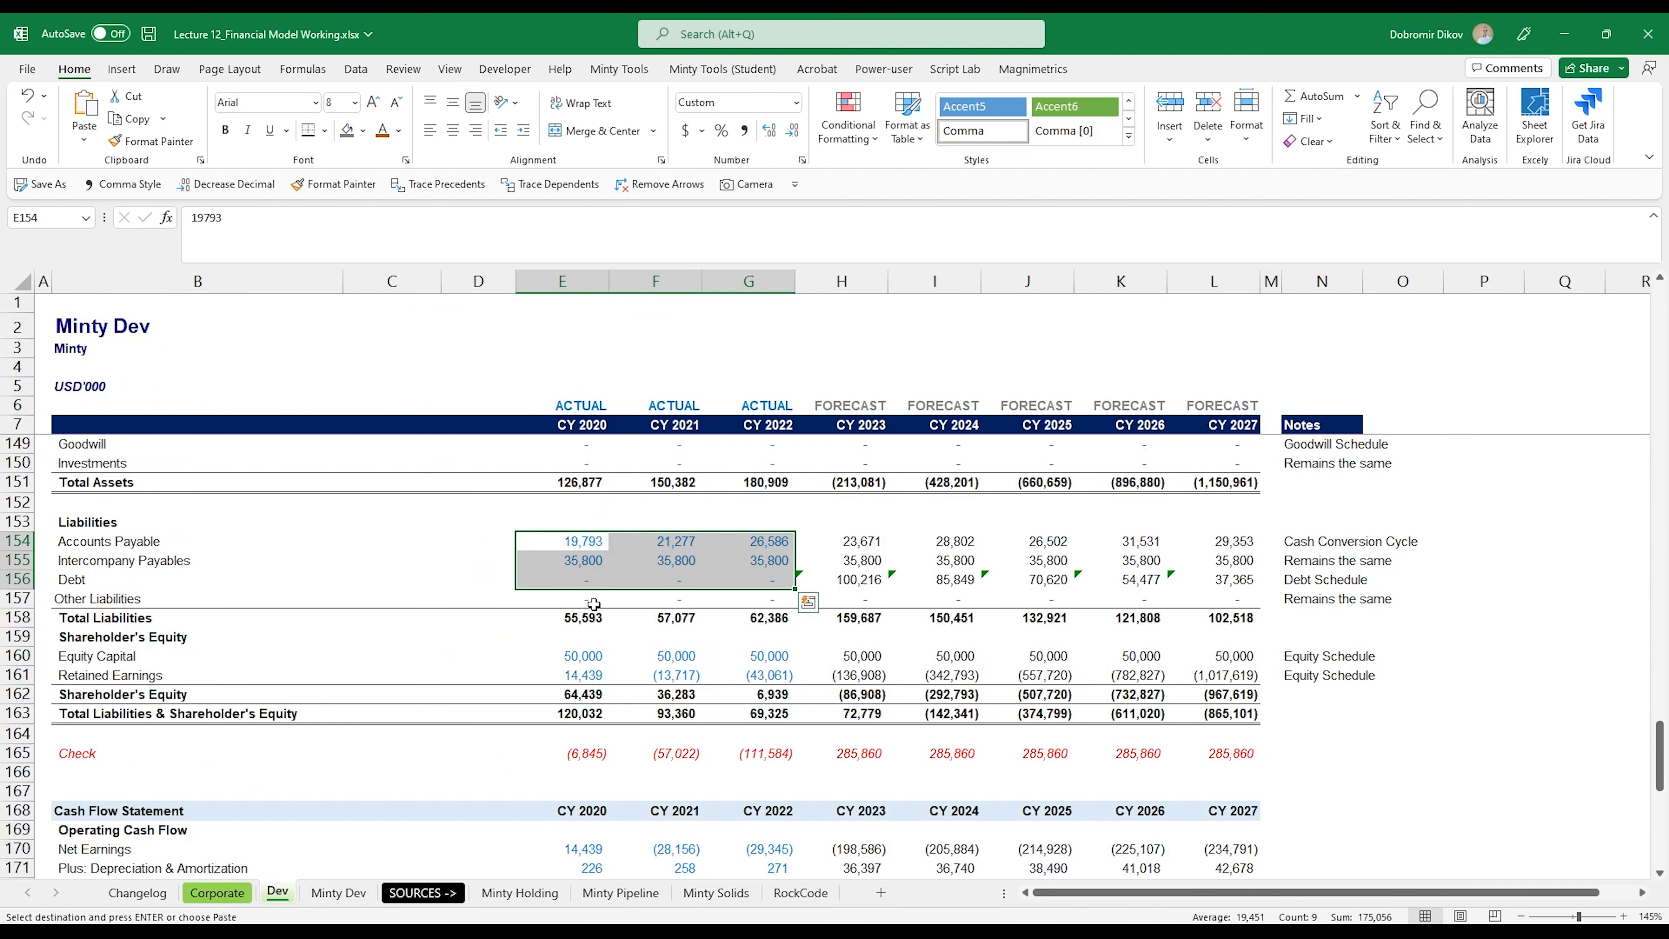
# Step: Copy Equity Capital and Retained Earnings (C54:E55) from Minty Dev into Dev's Shareholder's Equity section at E160
pyautogui.click(566, 657)
pyautogui.click(338, 893)
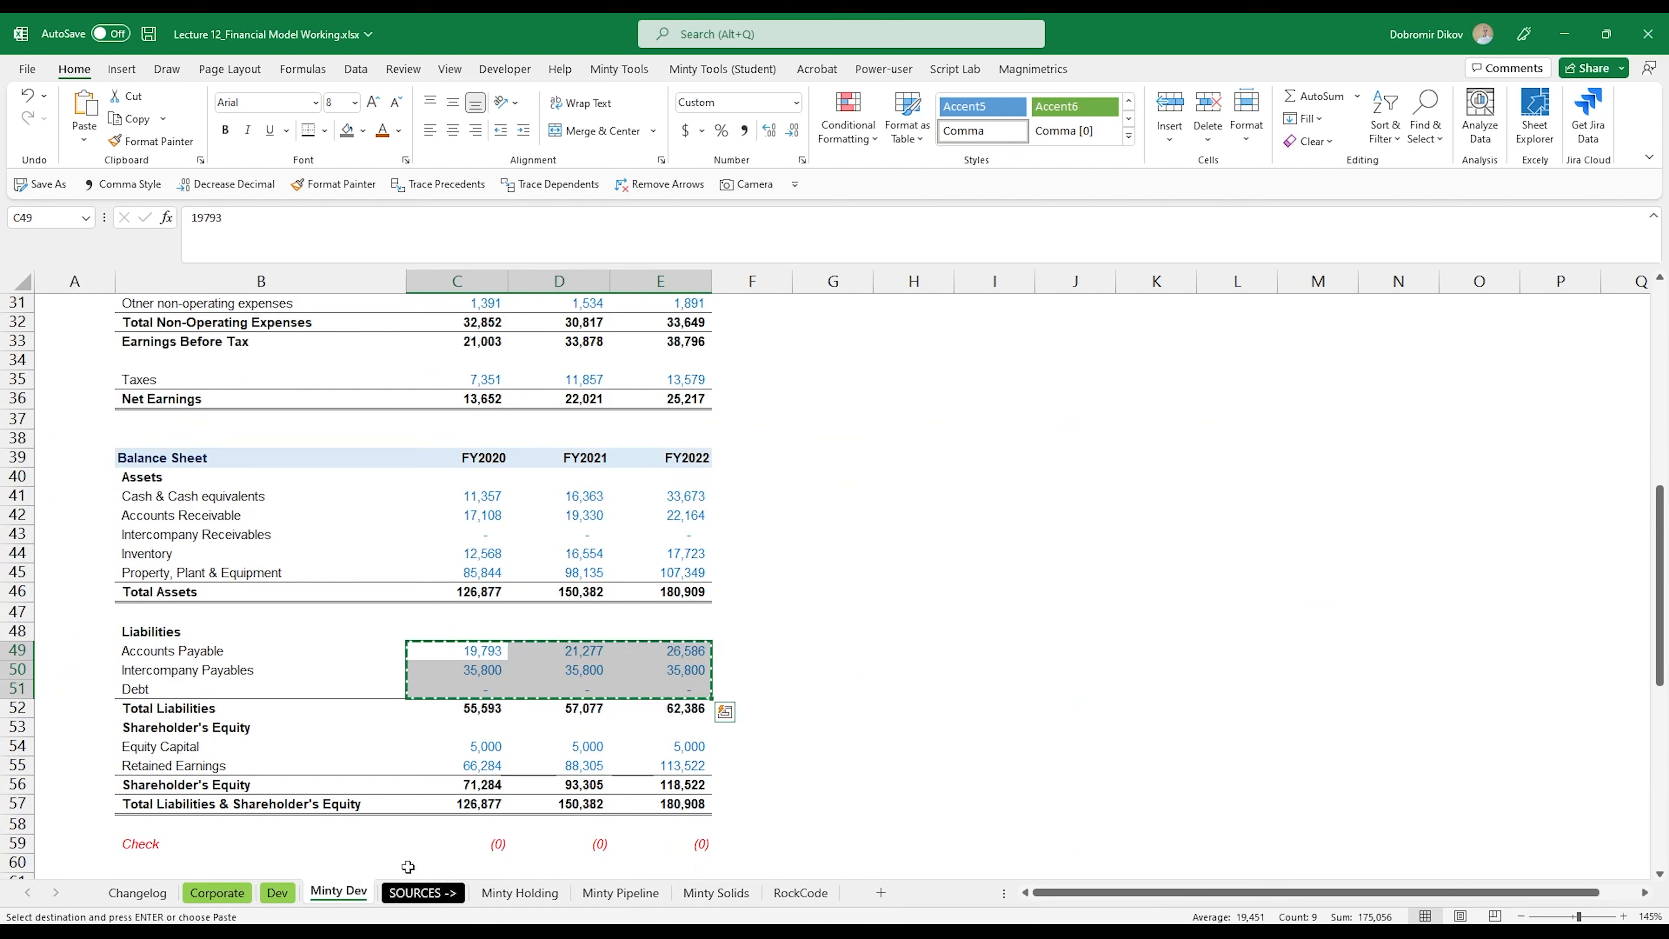
pyautogui.moveTo(481, 750); pyautogui.dragTo(684, 766)
pyautogui.hotkey('ctrl', 'c')
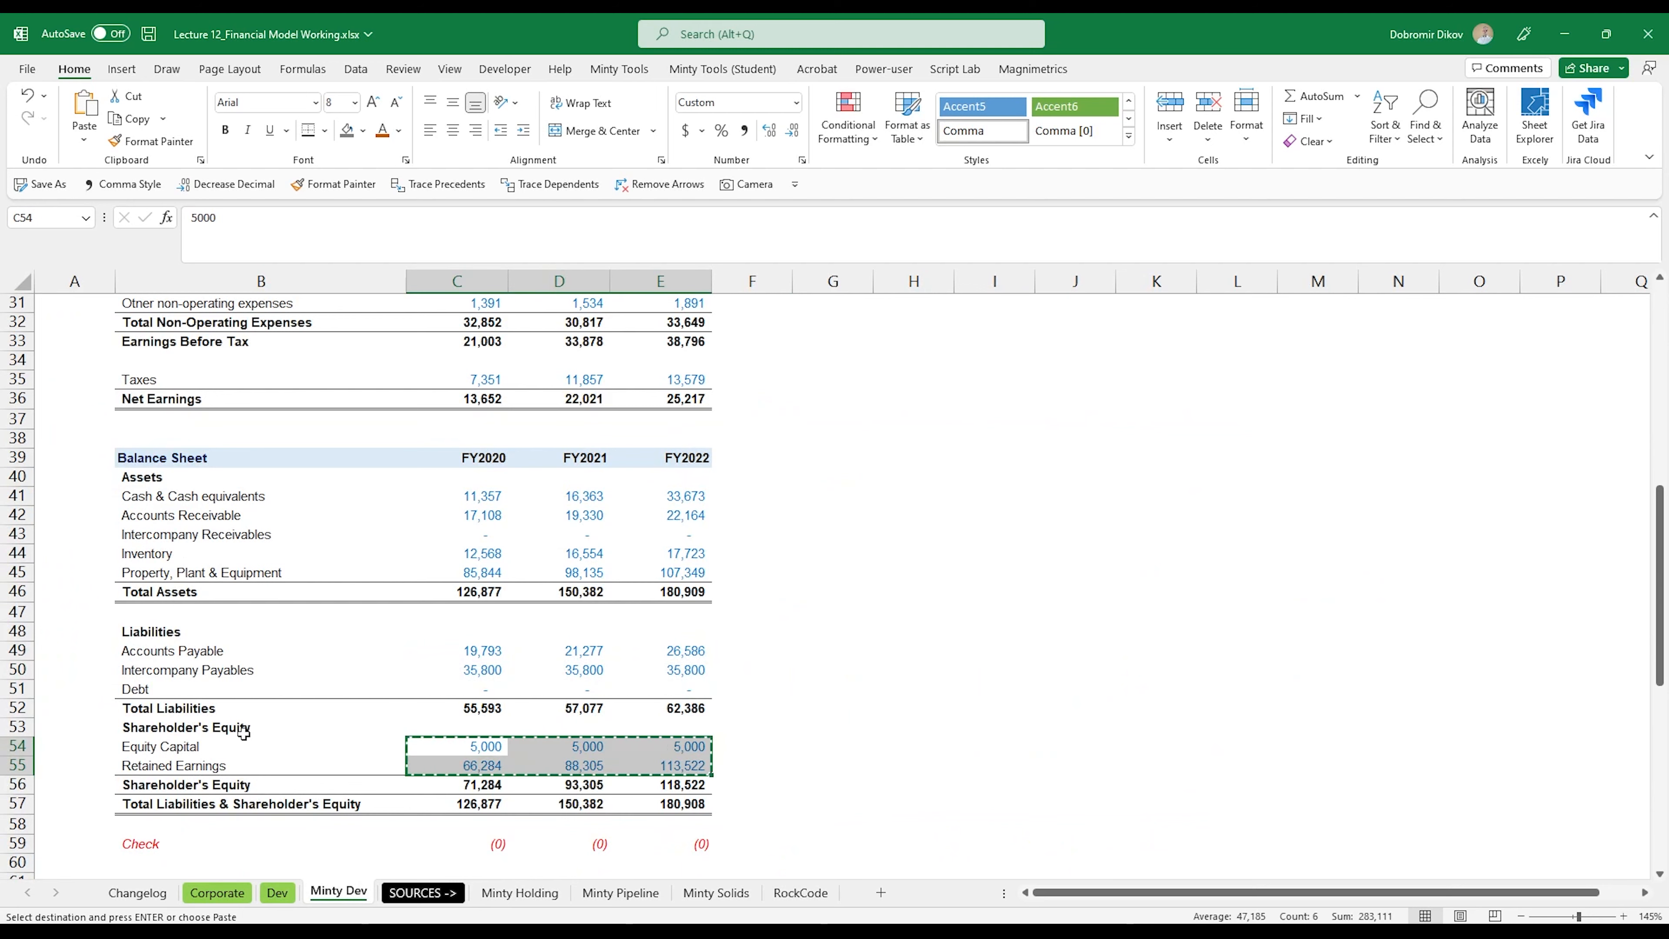
pyautogui.click(276, 893)
pyautogui.hotkey('ctrl', 'v')
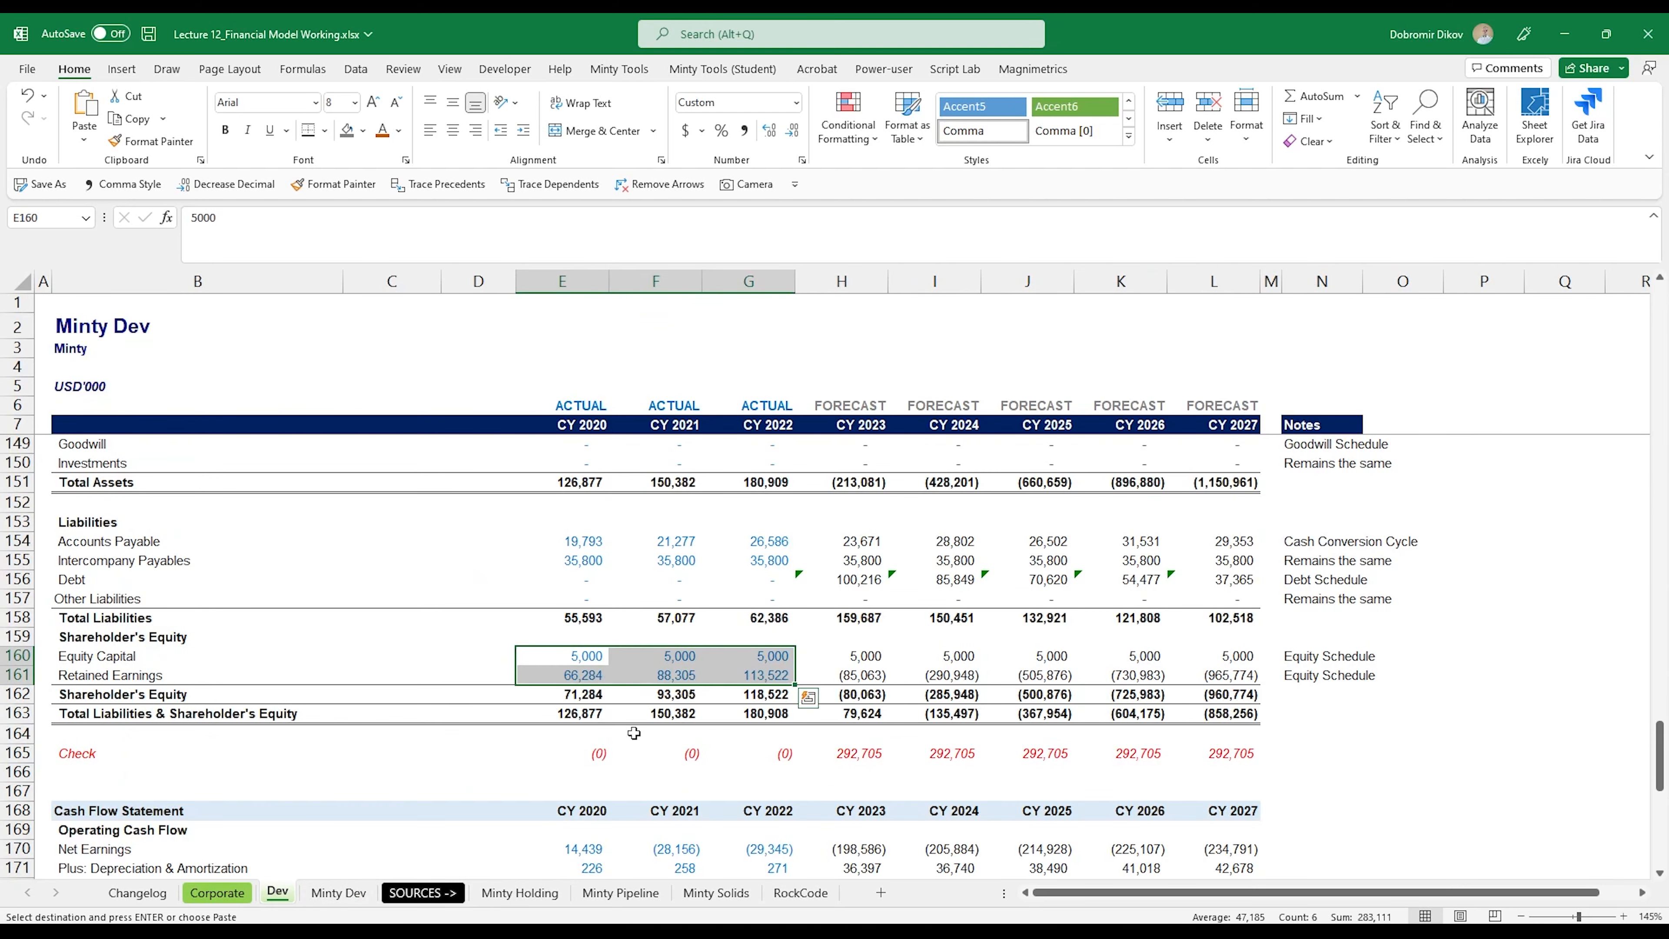
# Step: Copy Minty Dev's operating cash flow lines, Net Earnings through Changes in Working Capital (C64:E67), and return to the Dev sheet
pyautogui.scroll(-6, 610, 751)
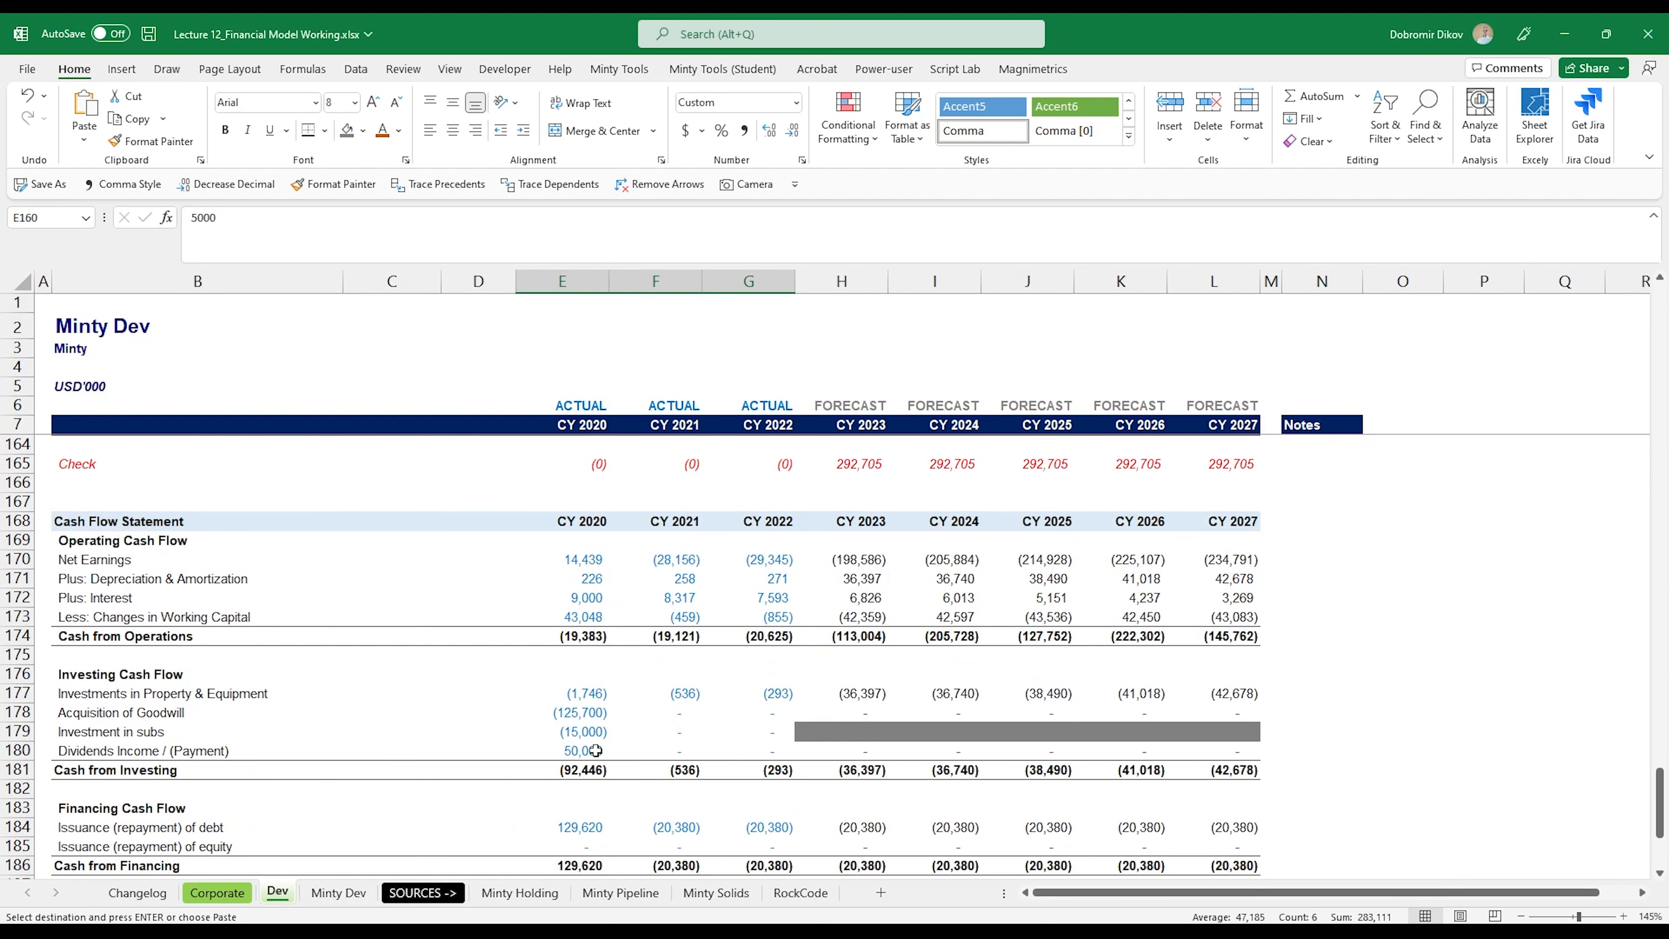
pyautogui.click(338, 893)
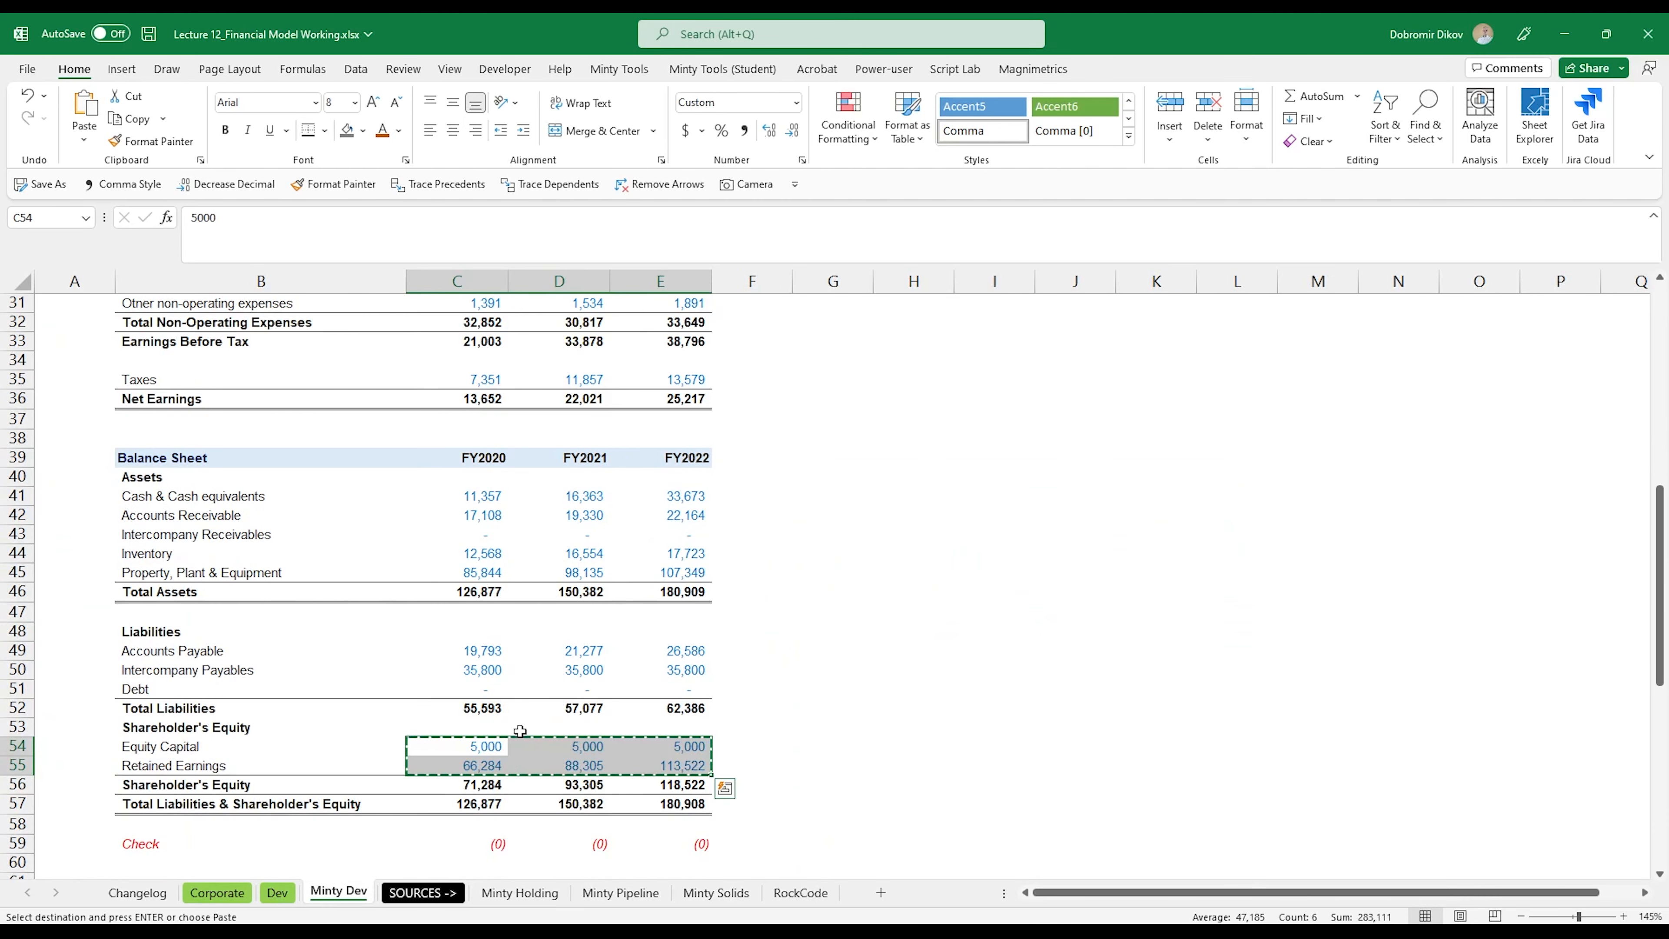
pyautogui.scroll(-6, 490, 746)
pyautogui.moveTo(477, 587); pyautogui.dragTo(686, 649)
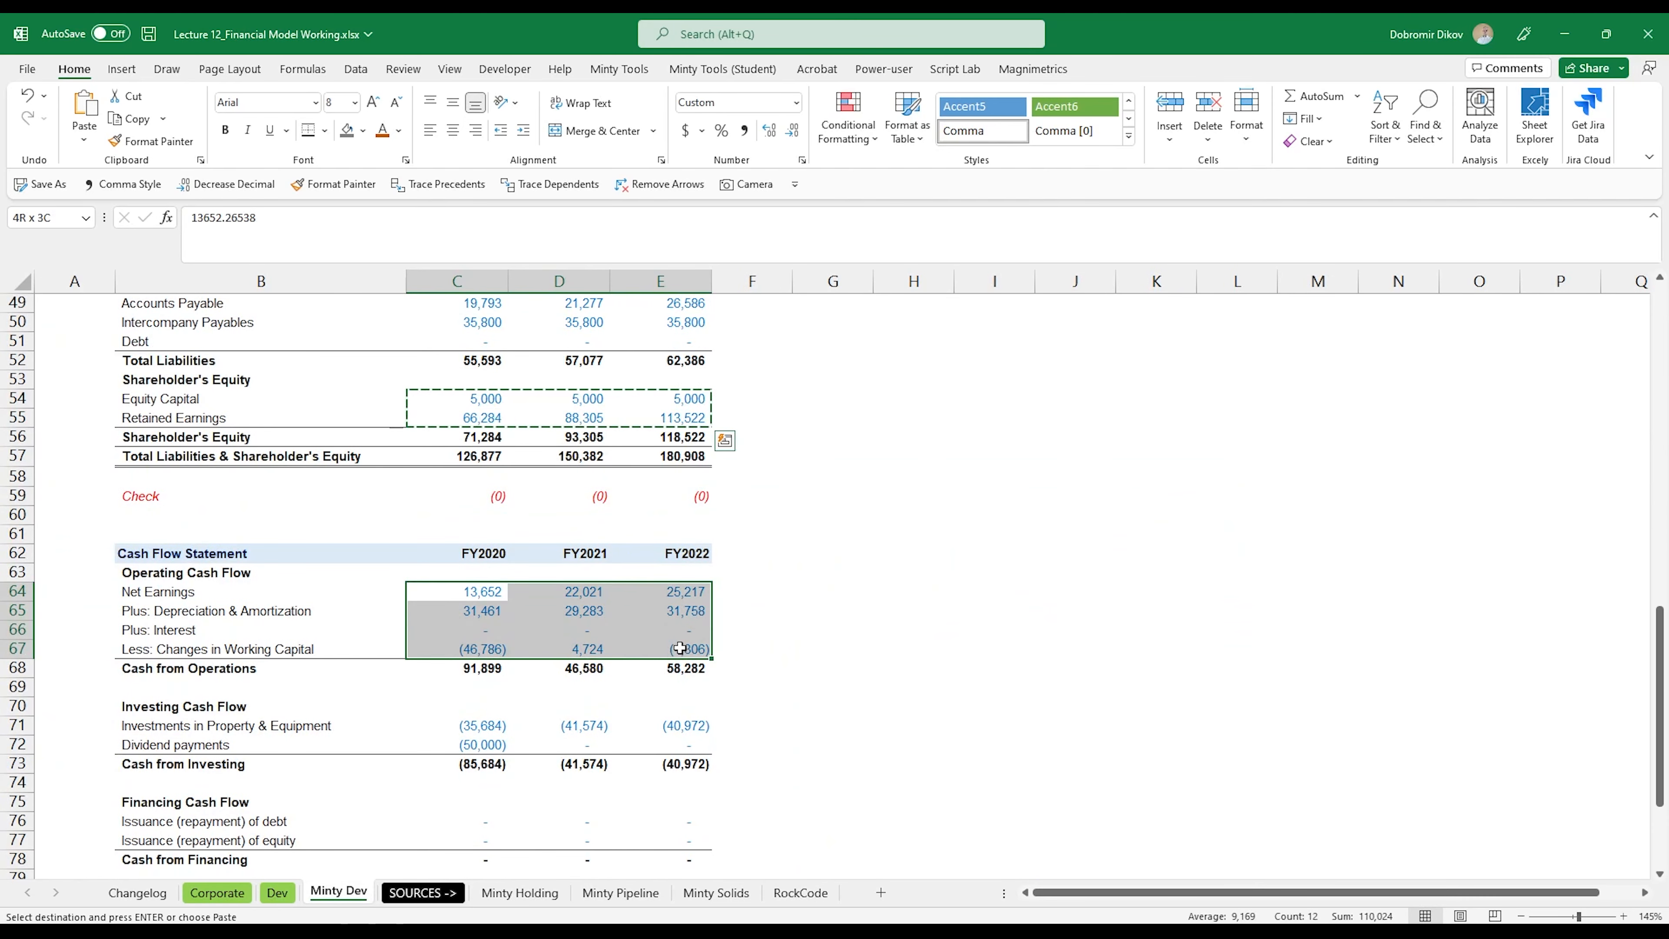
pyautogui.hotkey('ctrl', 'c')
pyautogui.click(293, 892)
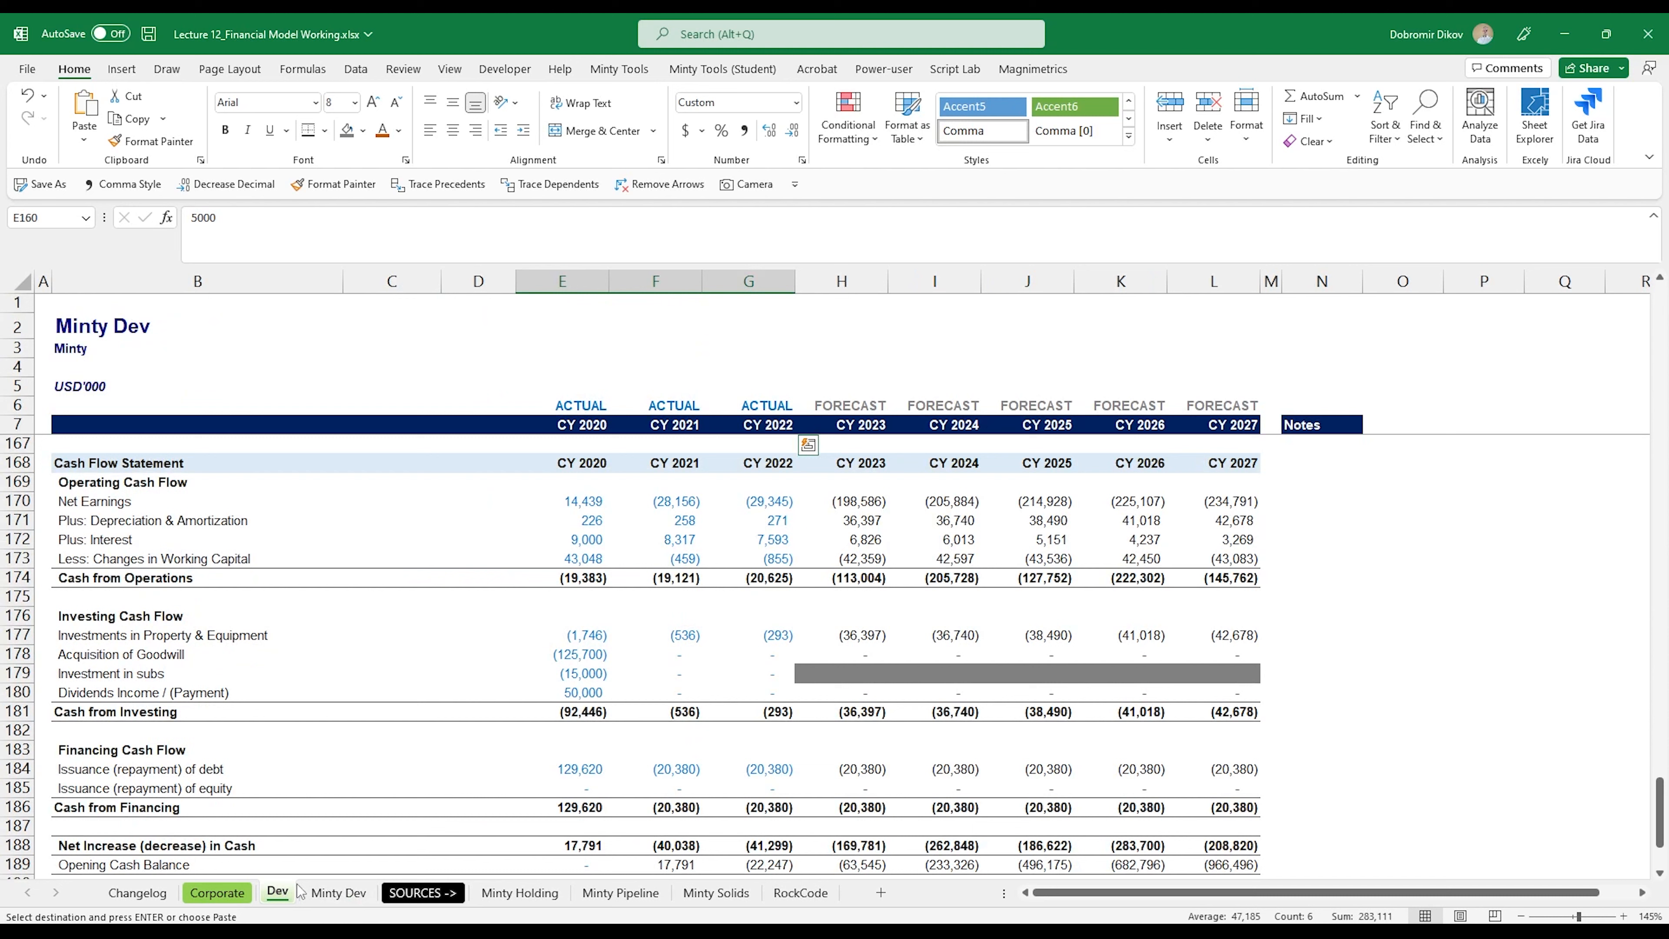
pyautogui.click(602, 634)
pyautogui.hotkey('ctrl', 'v')
pyautogui.scroll(1, 618, 704)
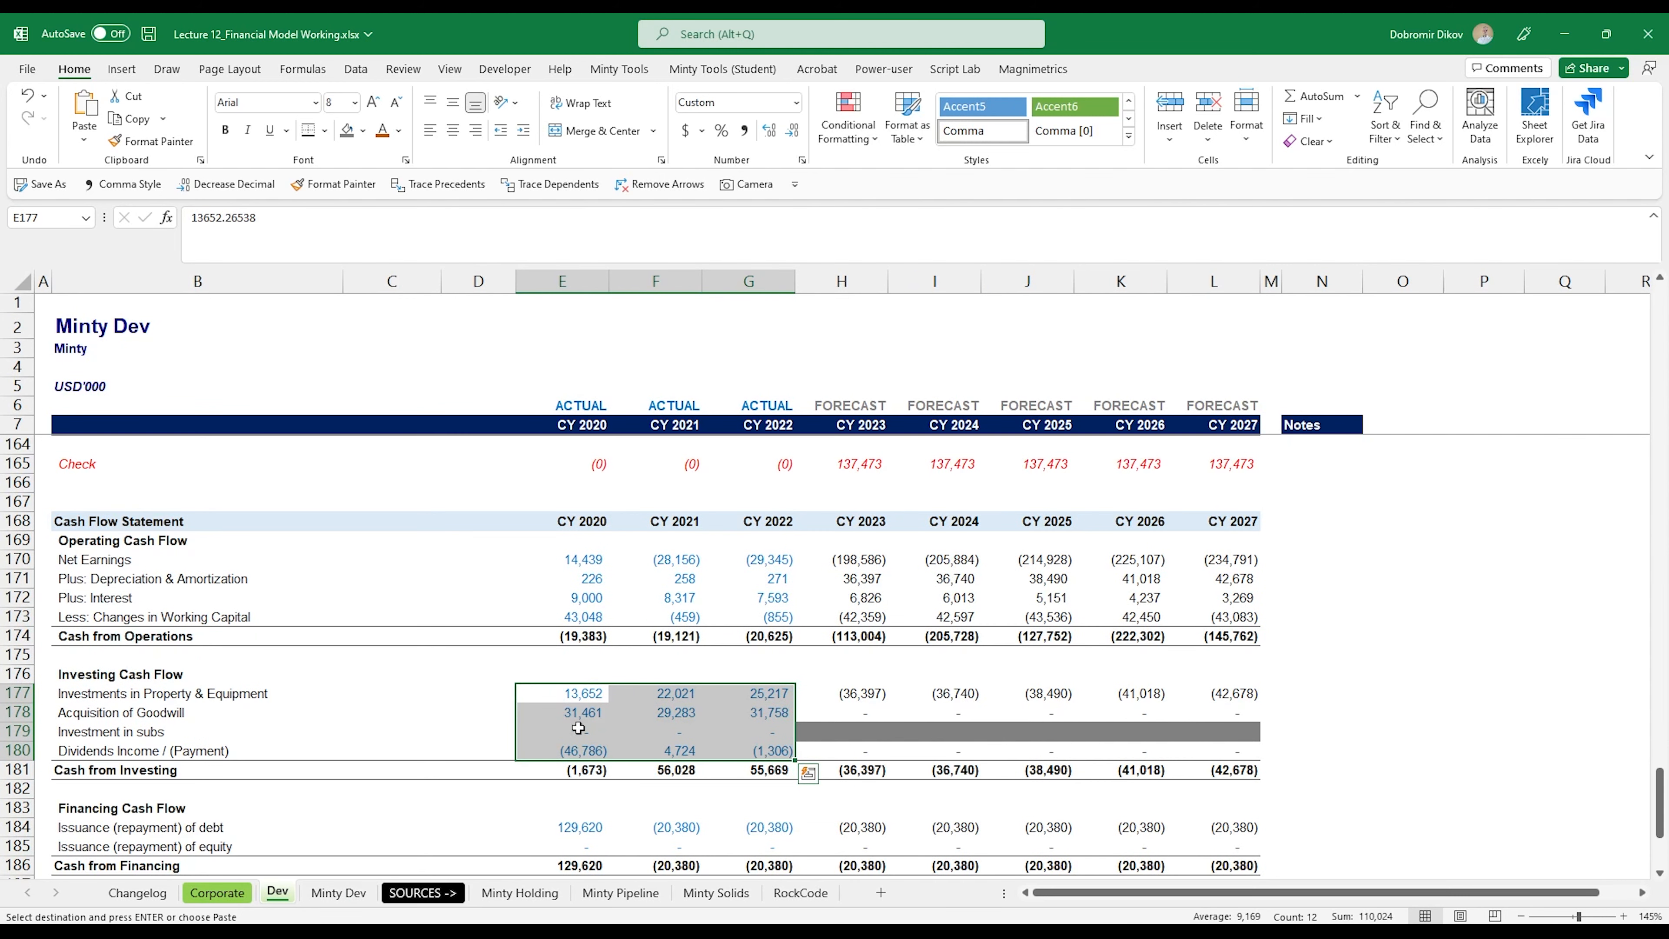
pyautogui.click(339, 892)
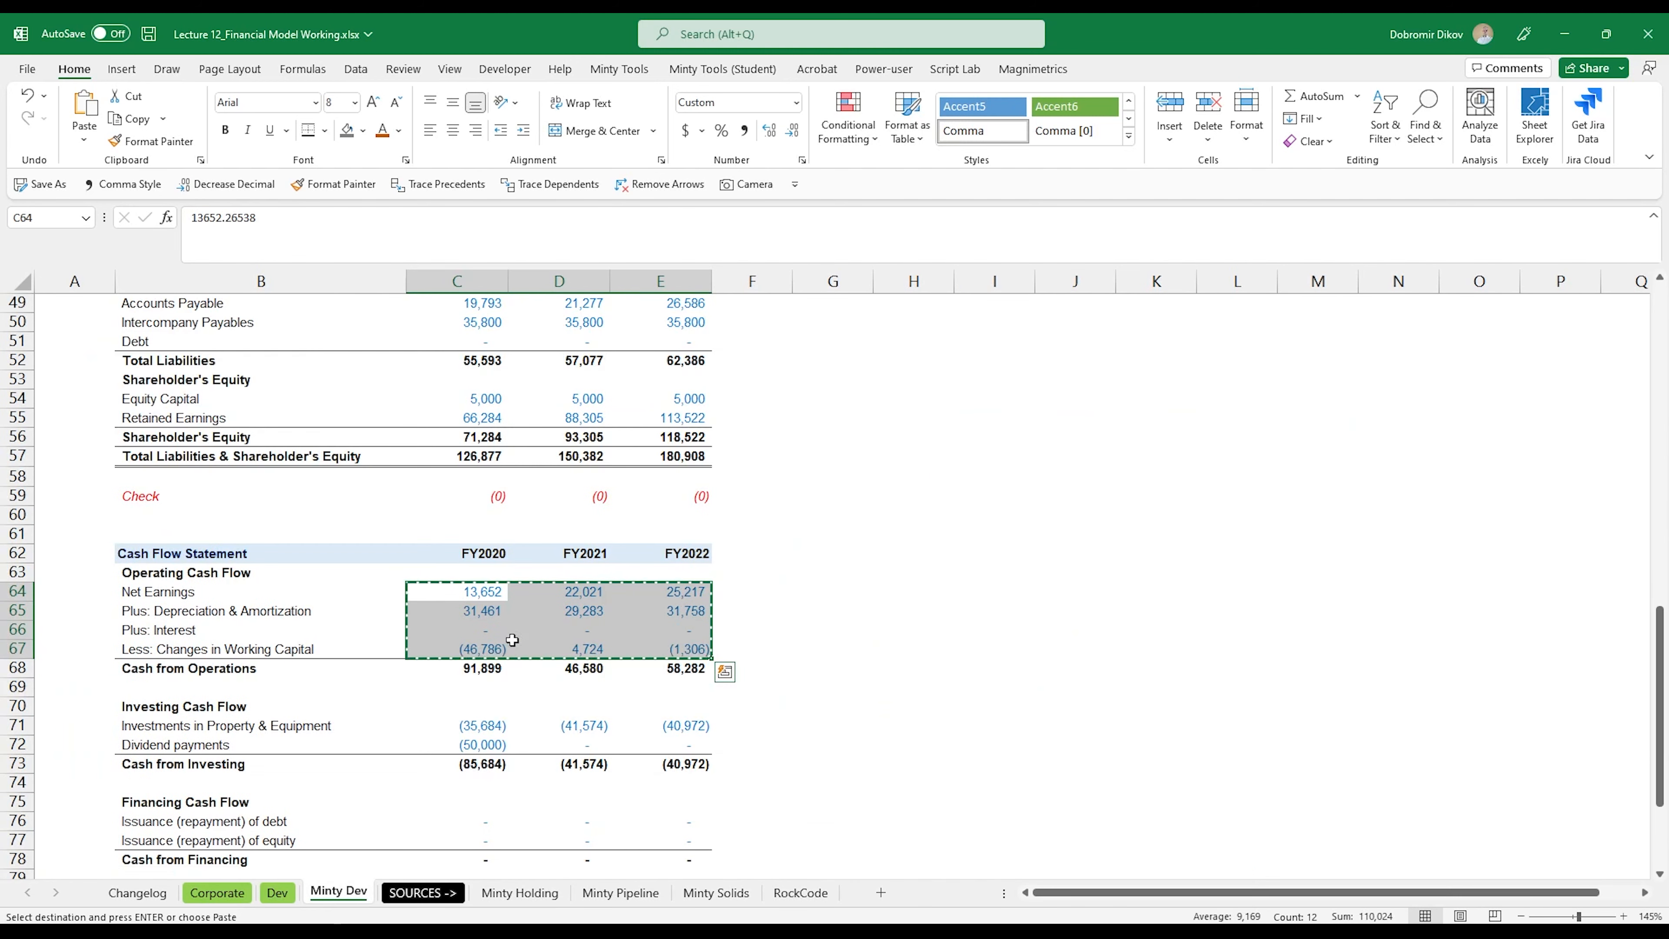
pyautogui.scroll(1, 510, 641)
pyautogui.click(277, 893)
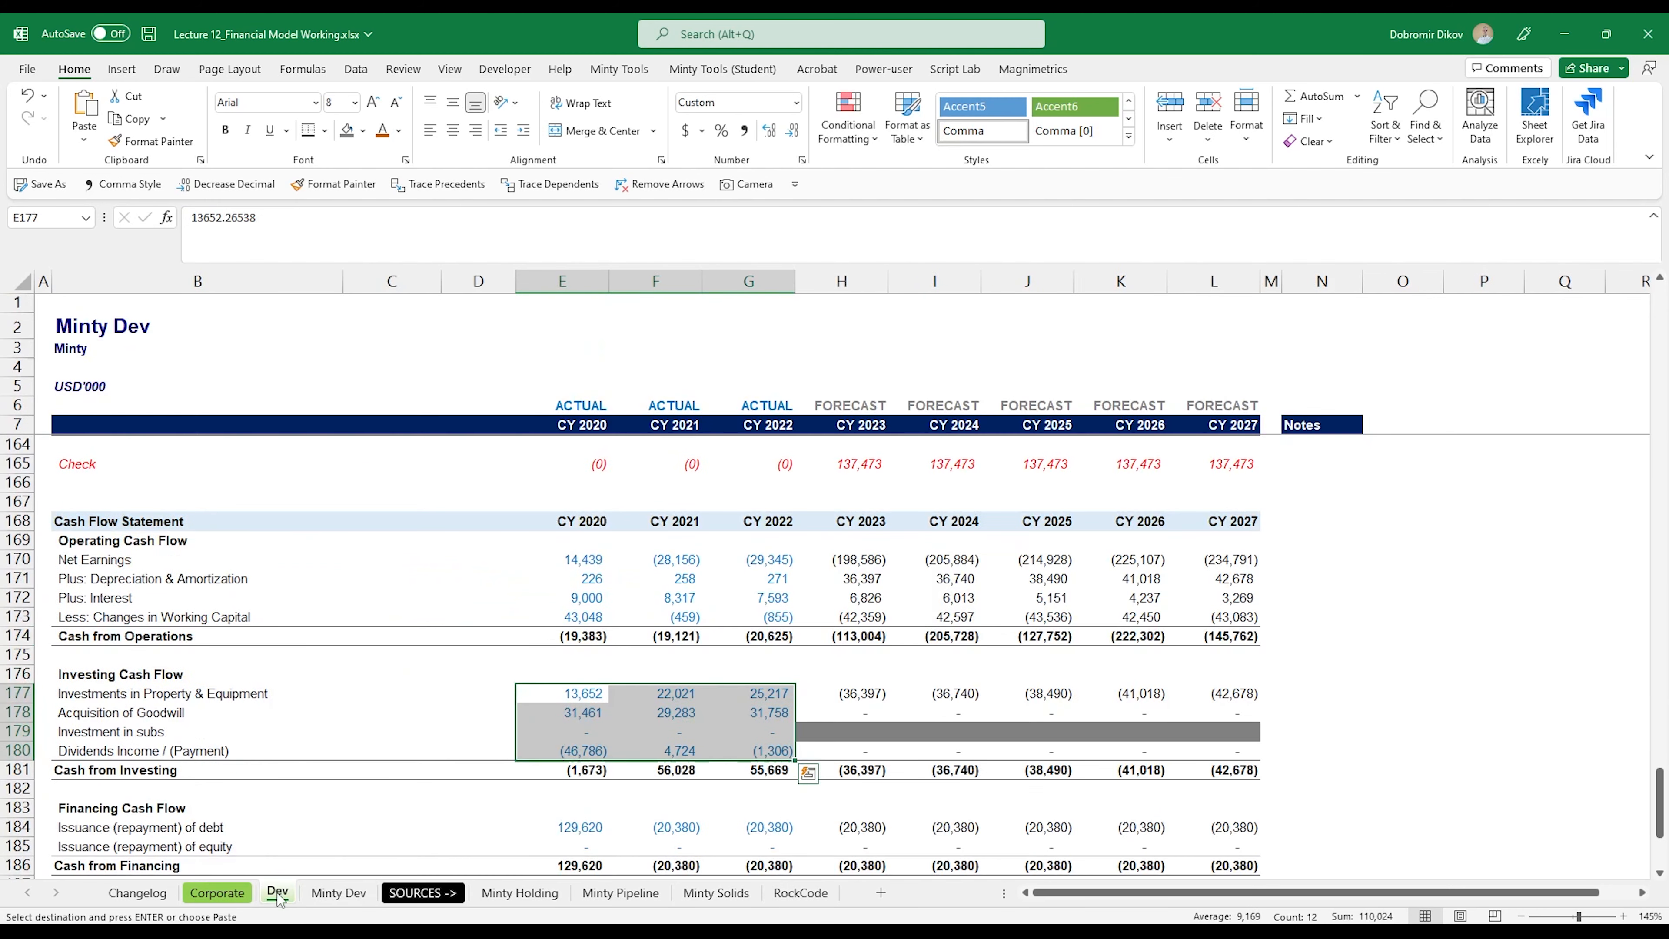
# Step: Paste the copied operating cash flow lines into Dev at E170 and select E177 in the Investments in Property & Equipment row
pyautogui.click(578, 562)
pyautogui.hotkey('ctrl', 'v')
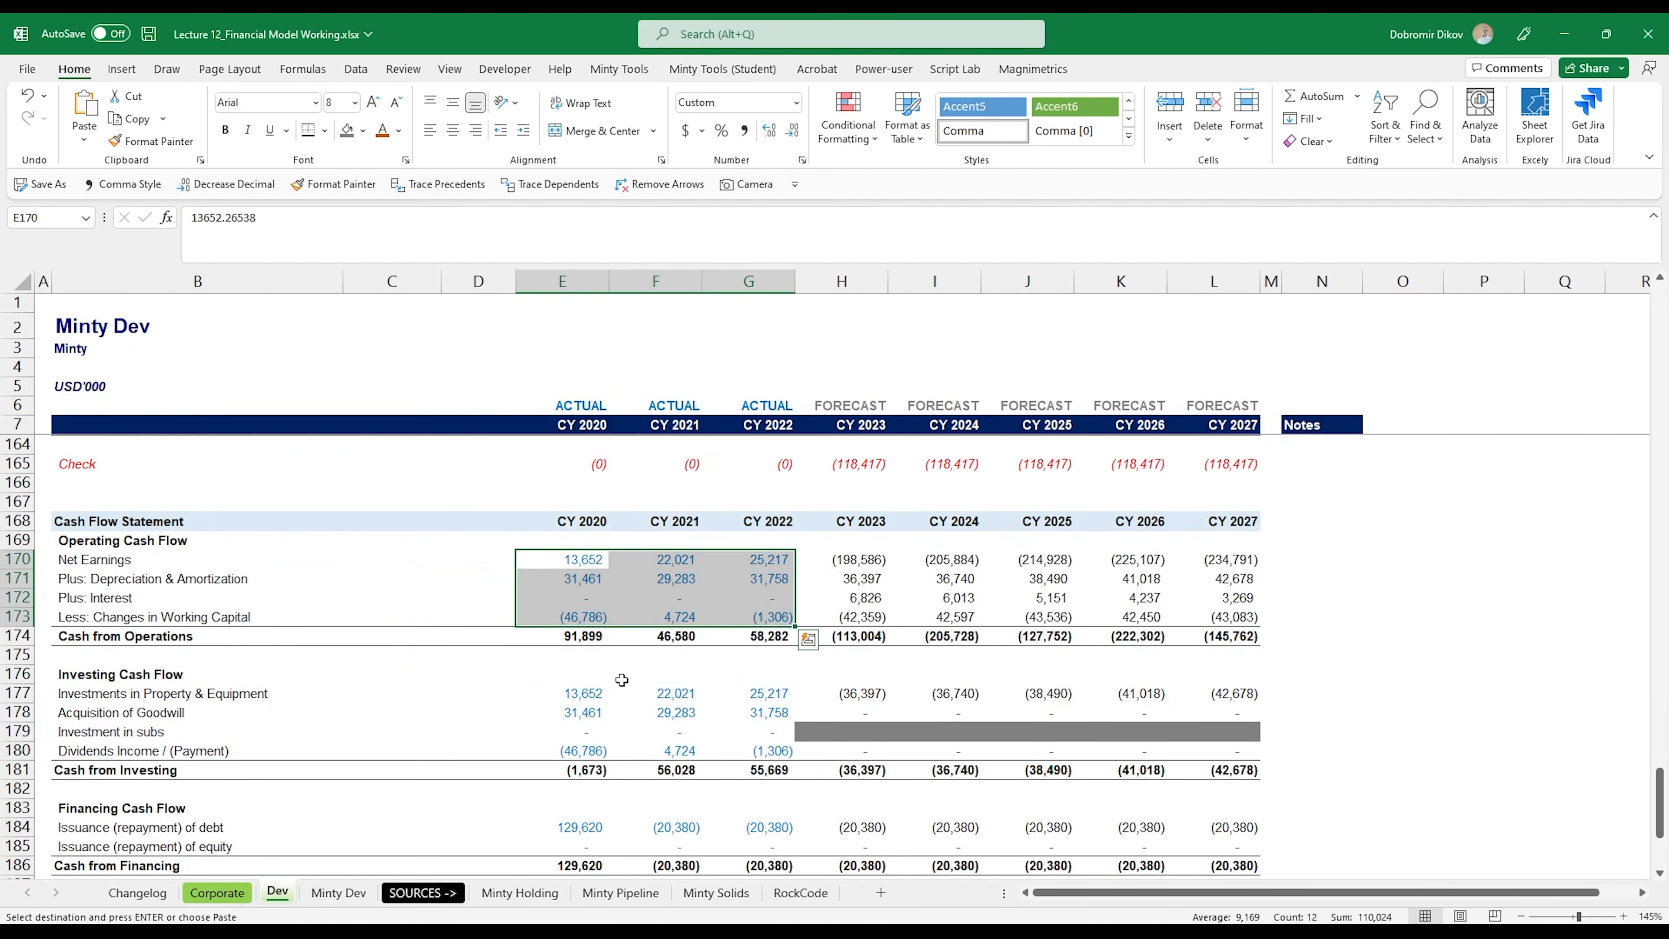
pyautogui.click(582, 693)
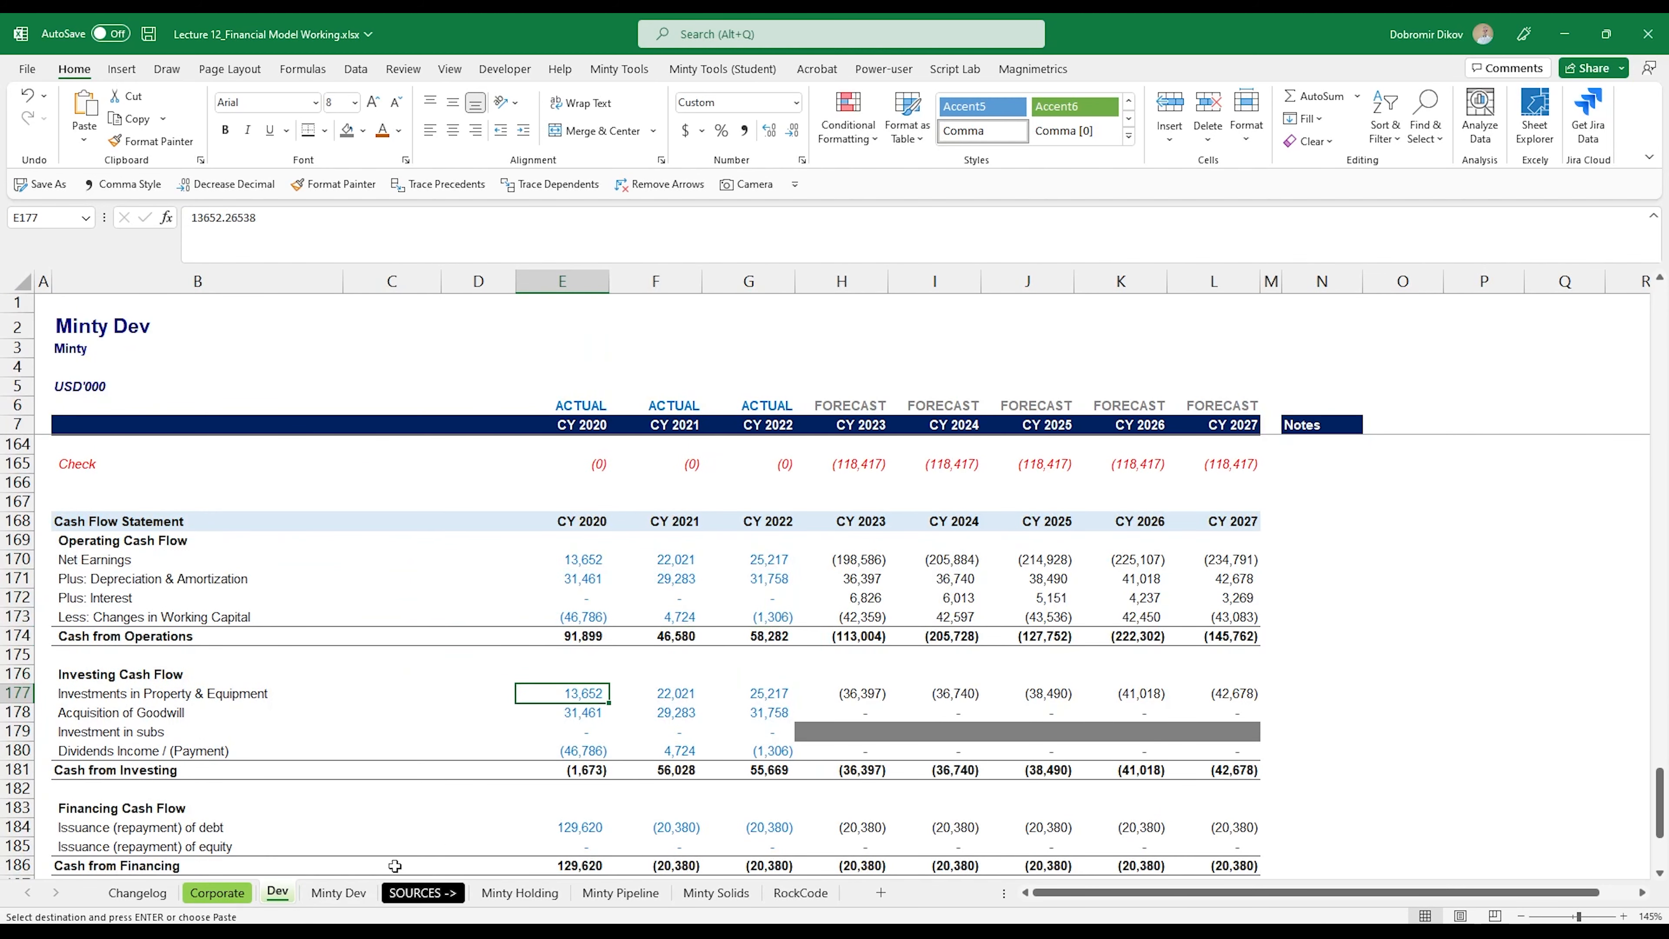
pyautogui.click(351, 896)
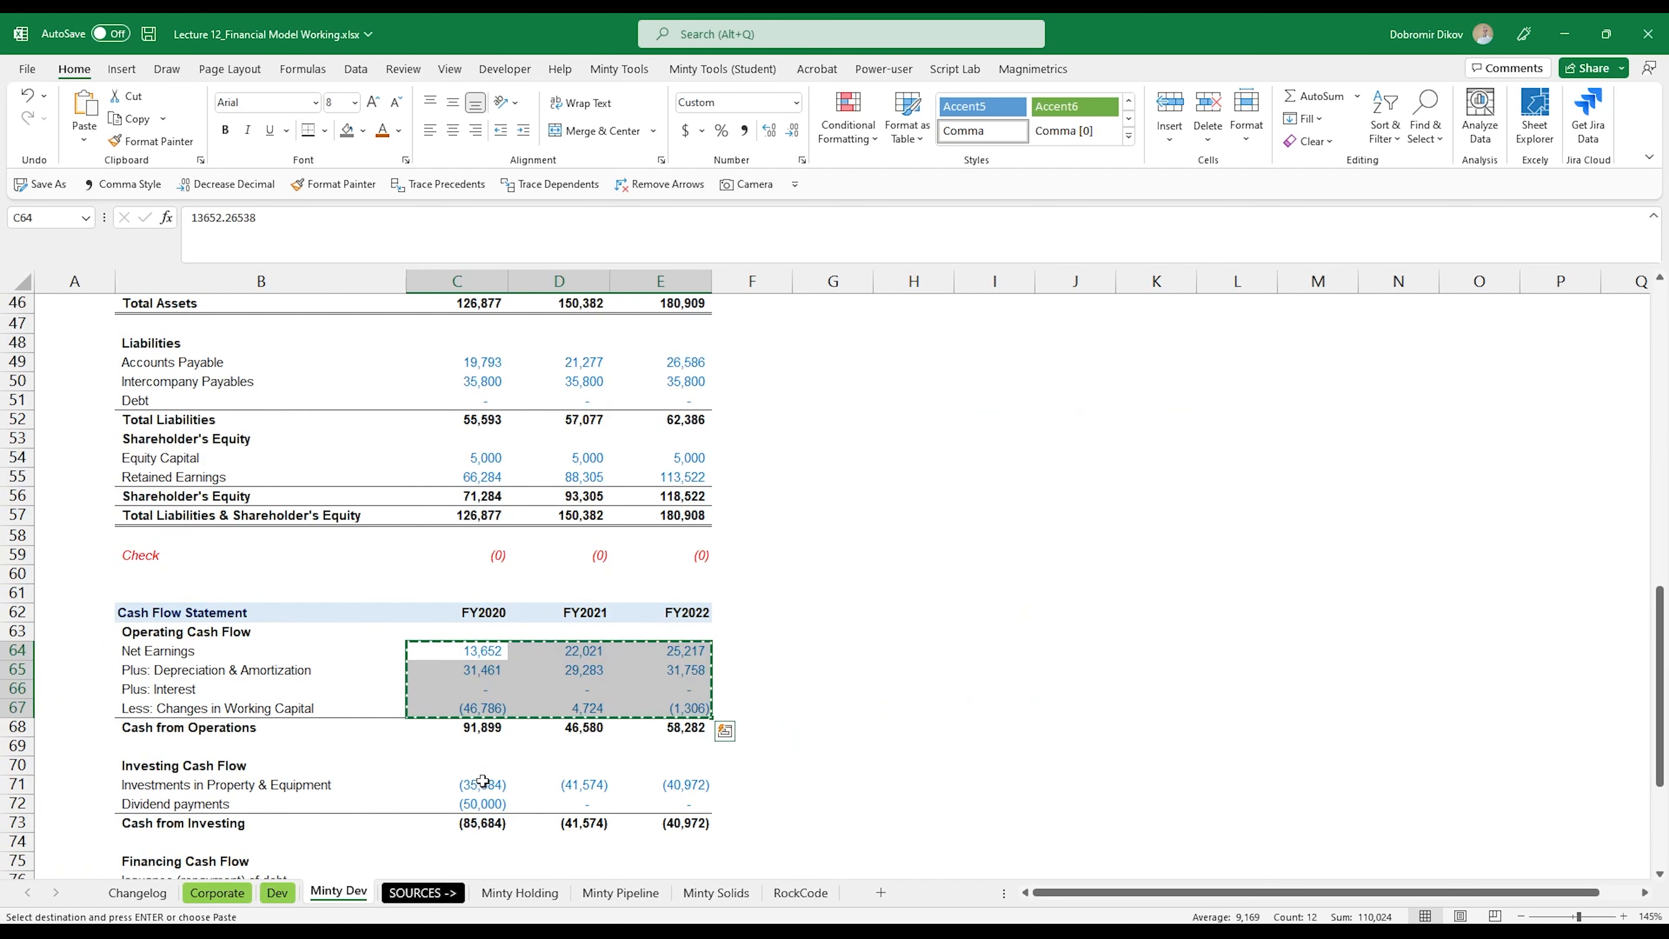
pyautogui.moveTo(483, 782); pyautogui.dragTo(651, 802)
pyautogui.hotkey('ctrl', 'c')
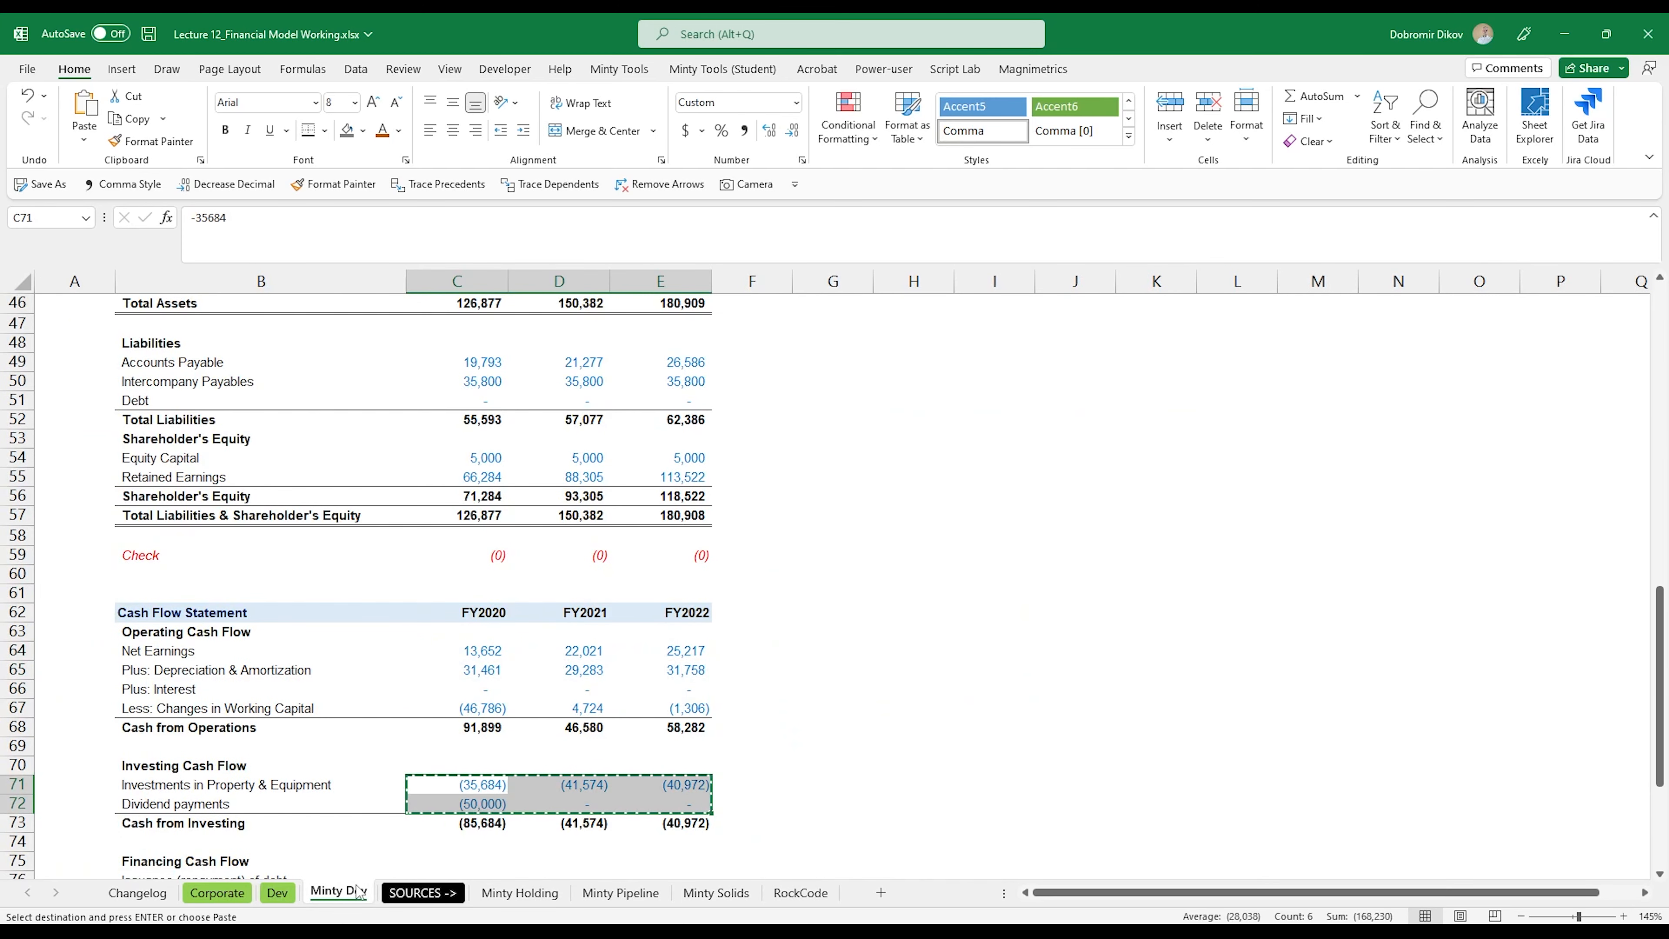
pyautogui.click(293, 897)
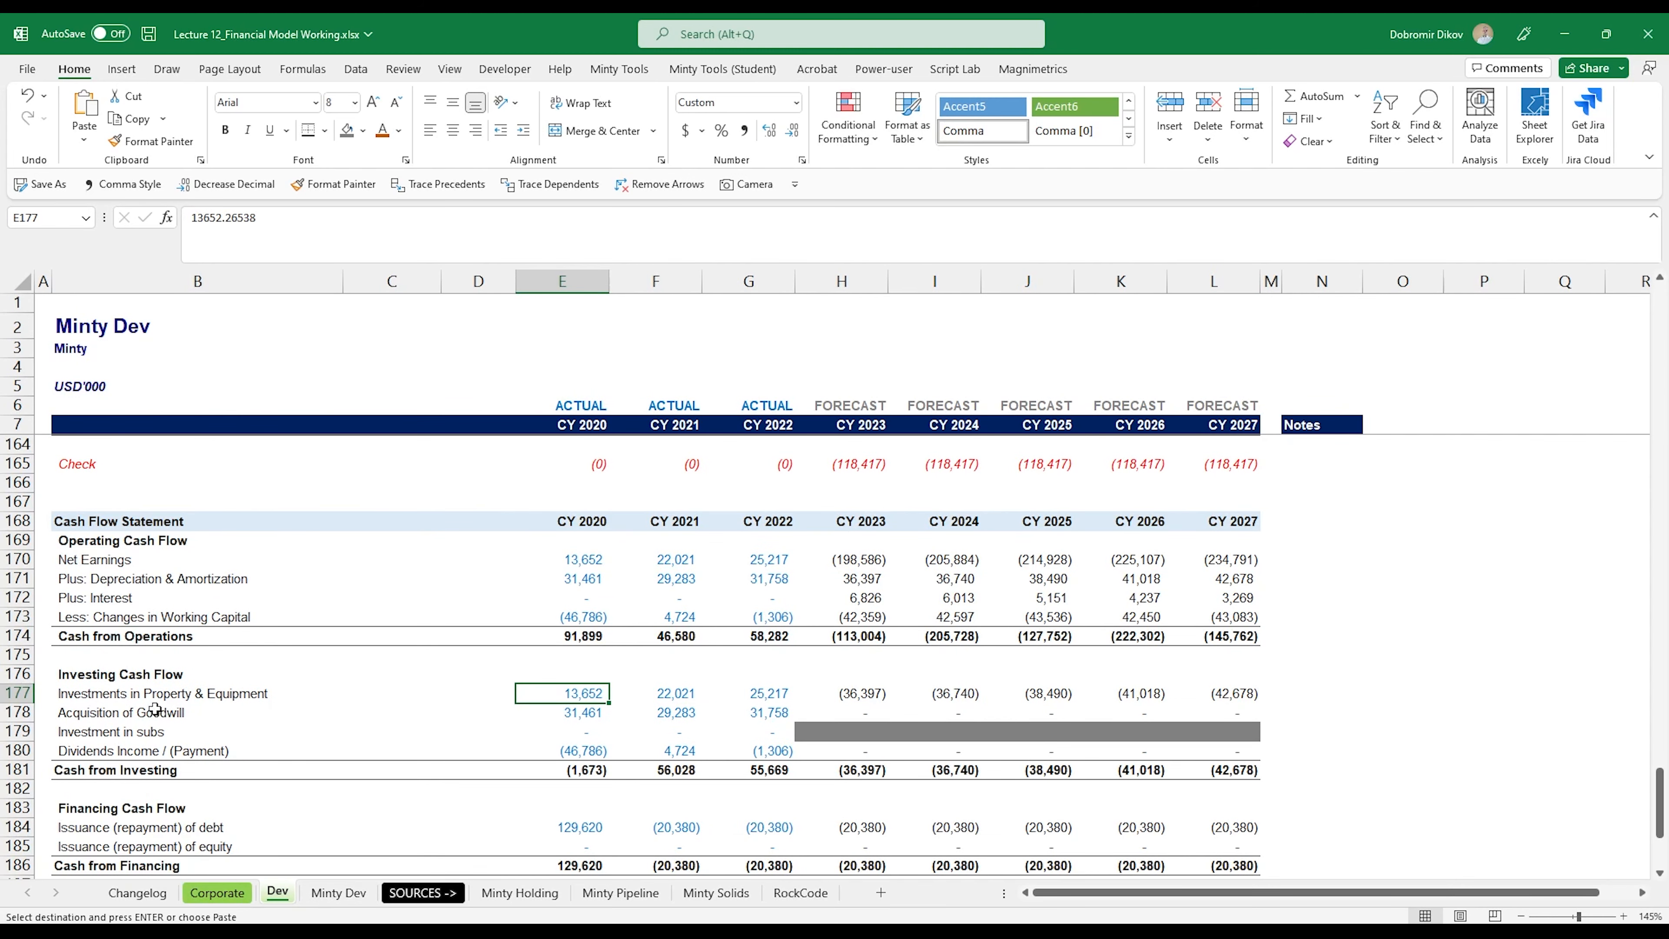
# Step: Copy the three years of Investments in Property & Equipment (C71:E71) from Minty Dev into Dev at E177
pyautogui.click(330, 899)
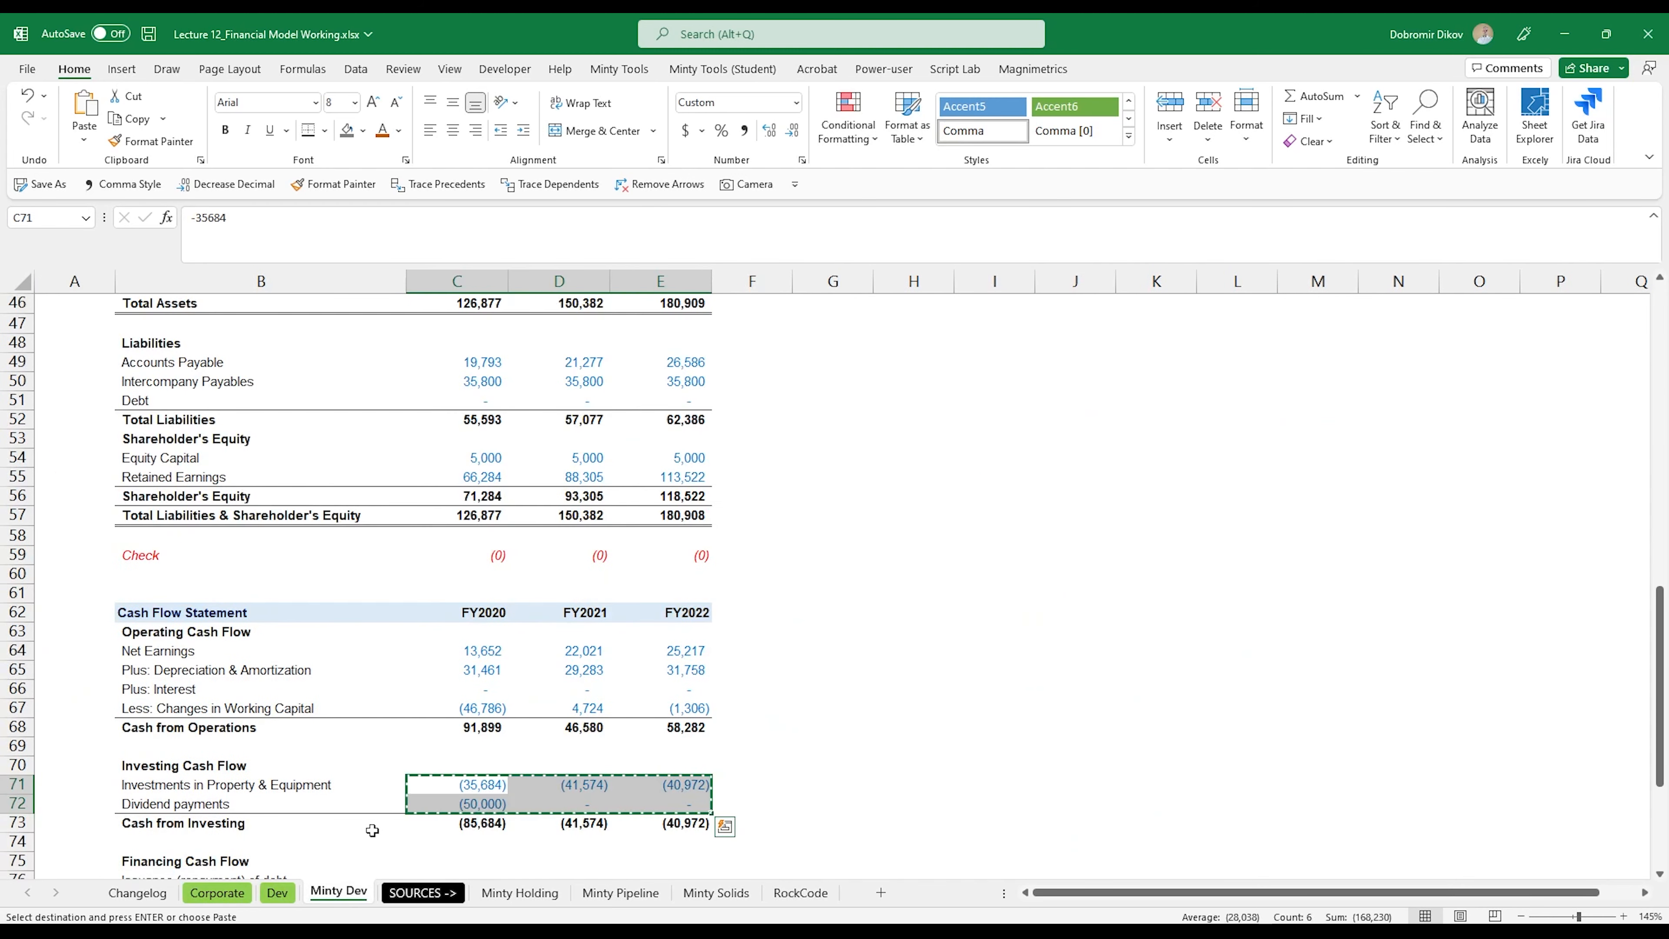
pyautogui.moveTo(475, 787); pyautogui.dragTo(679, 788)
pyautogui.hotkey('ctrl', 'c')
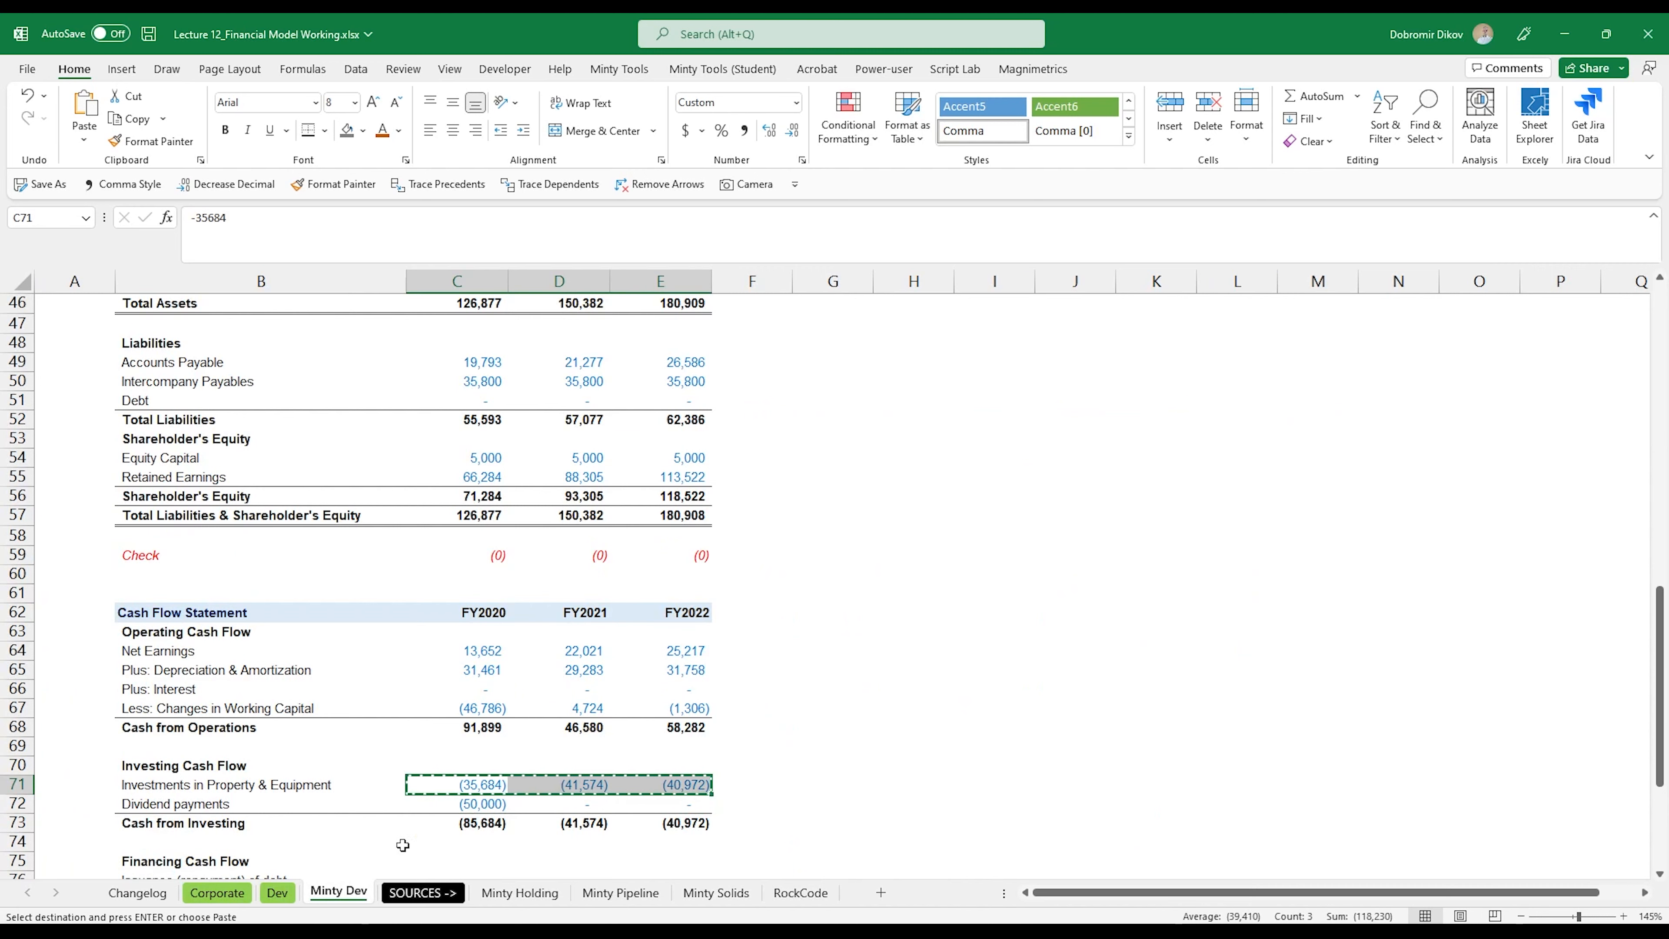
pyautogui.click(279, 893)
pyautogui.hotkey('ctrl', 'v')
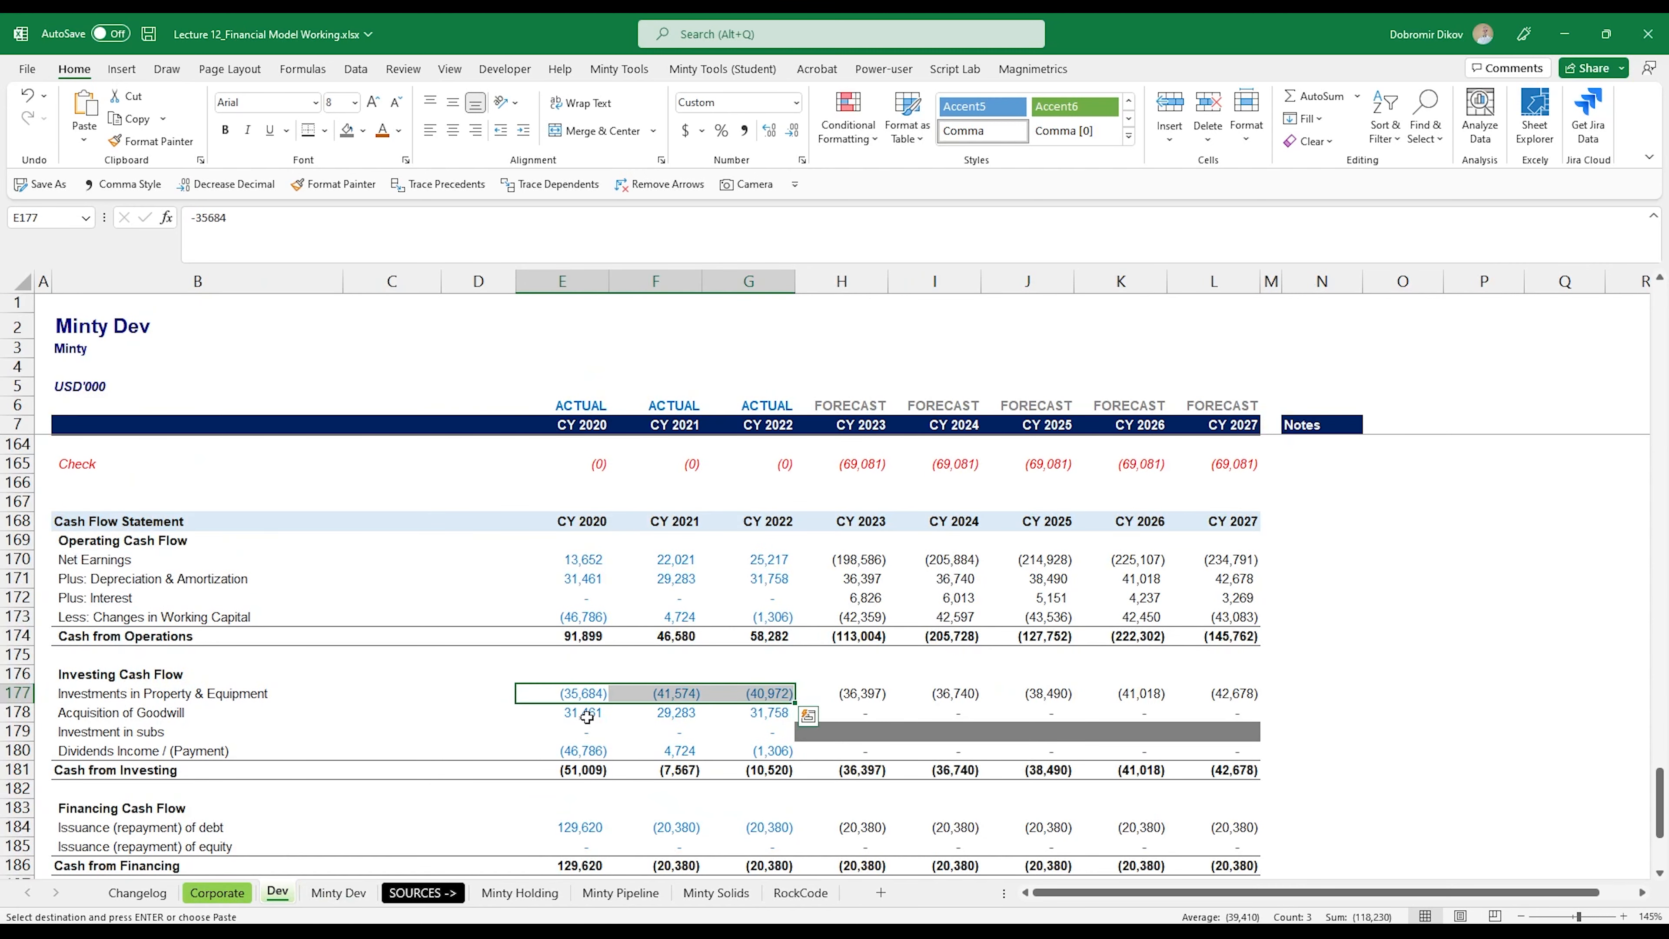
# Step: Set the three historical years of Acquisition of Goodwill and Investment in subs (E178:G179) to 0
pyautogui.moveTo(587, 717); pyautogui.dragTo(776, 730)
pyautogui.write('0')
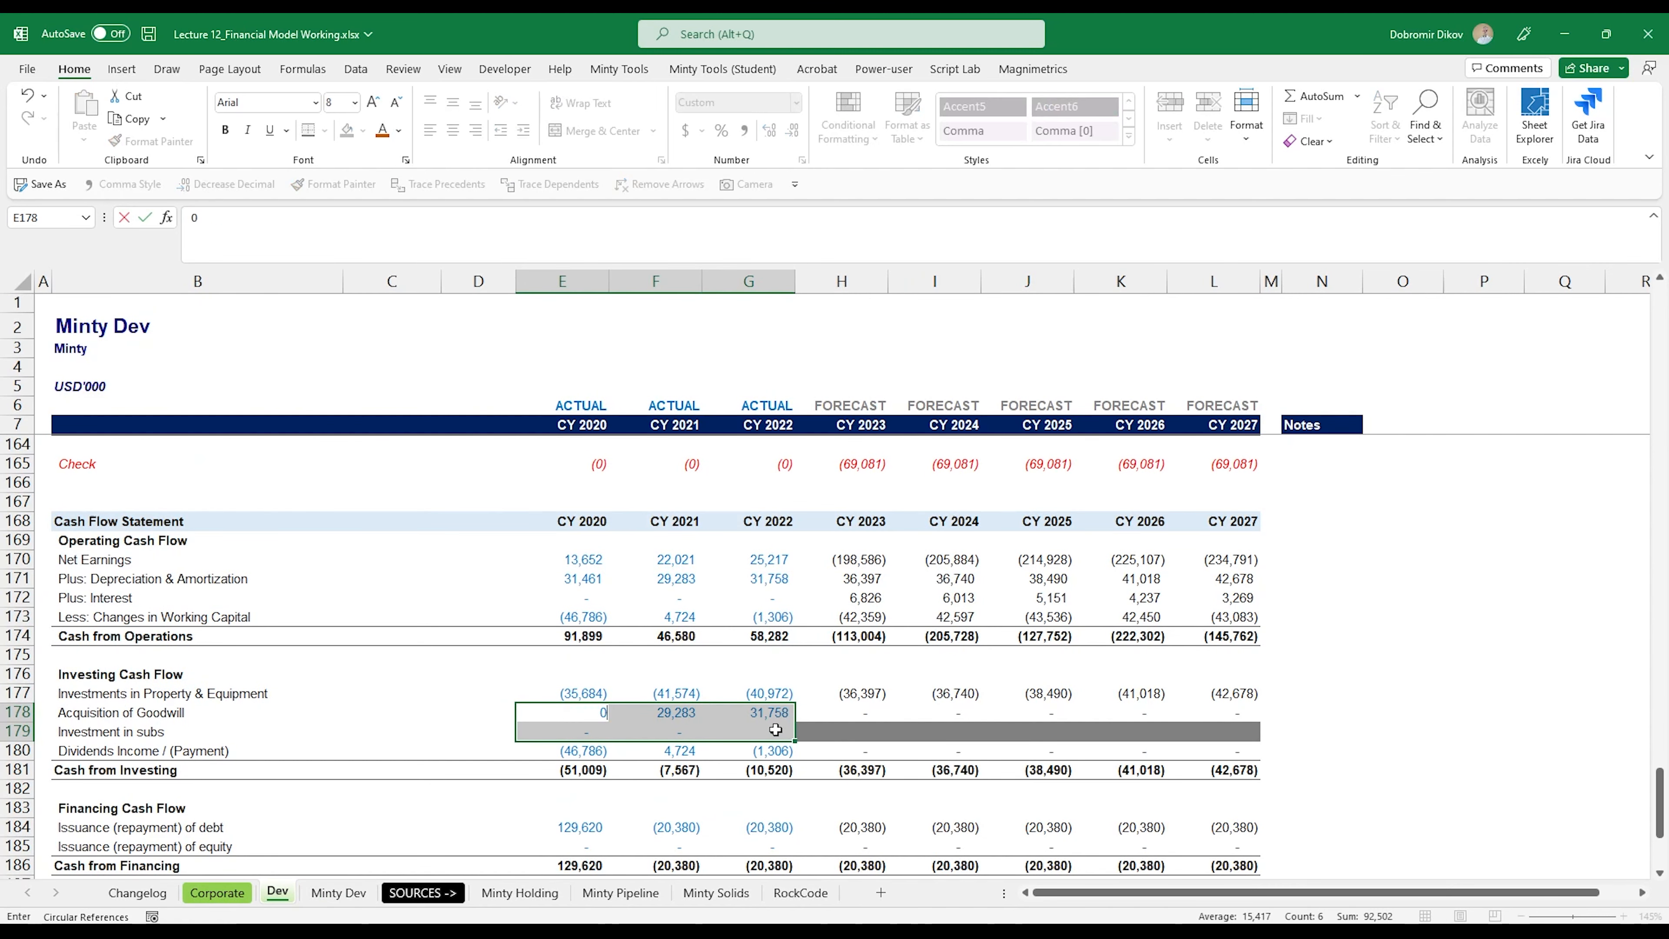
pyautogui.hotkey('ctrl', 'Return')
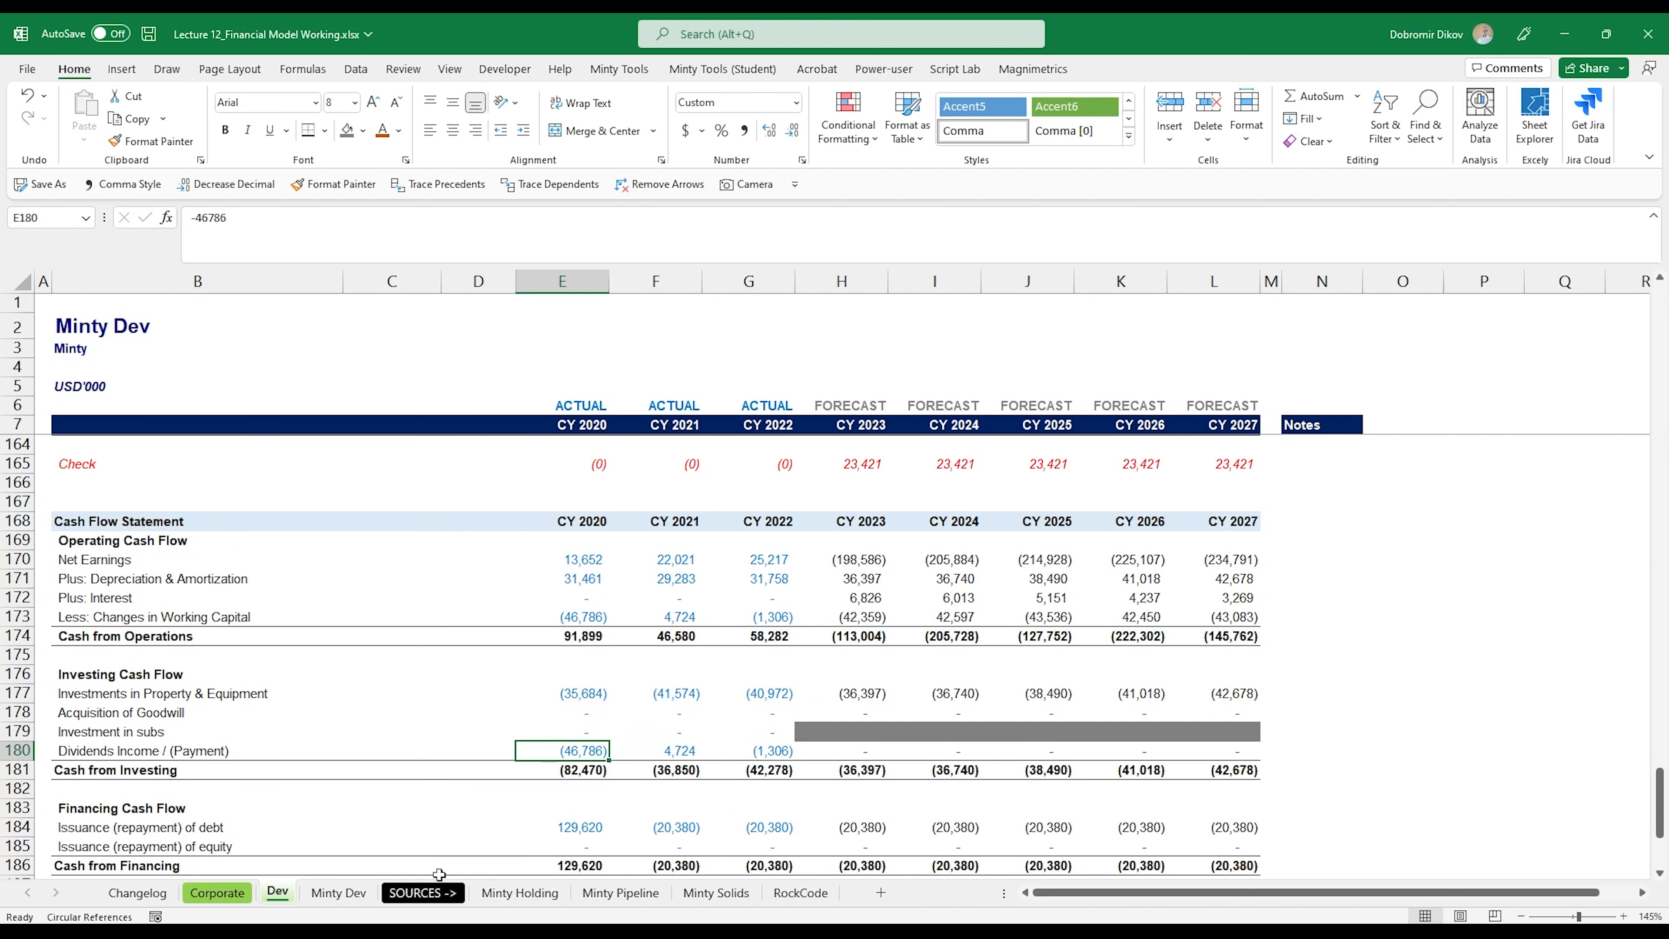
# Step: Copy the three years of Dividend payments (C72:E72) from Minty Dev into Dev's Dividends Income / (Payment) row at E180
pyautogui.click(339, 893)
pyautogui.moveTo(478, 802); pyautogui.dragTo(663, 802)
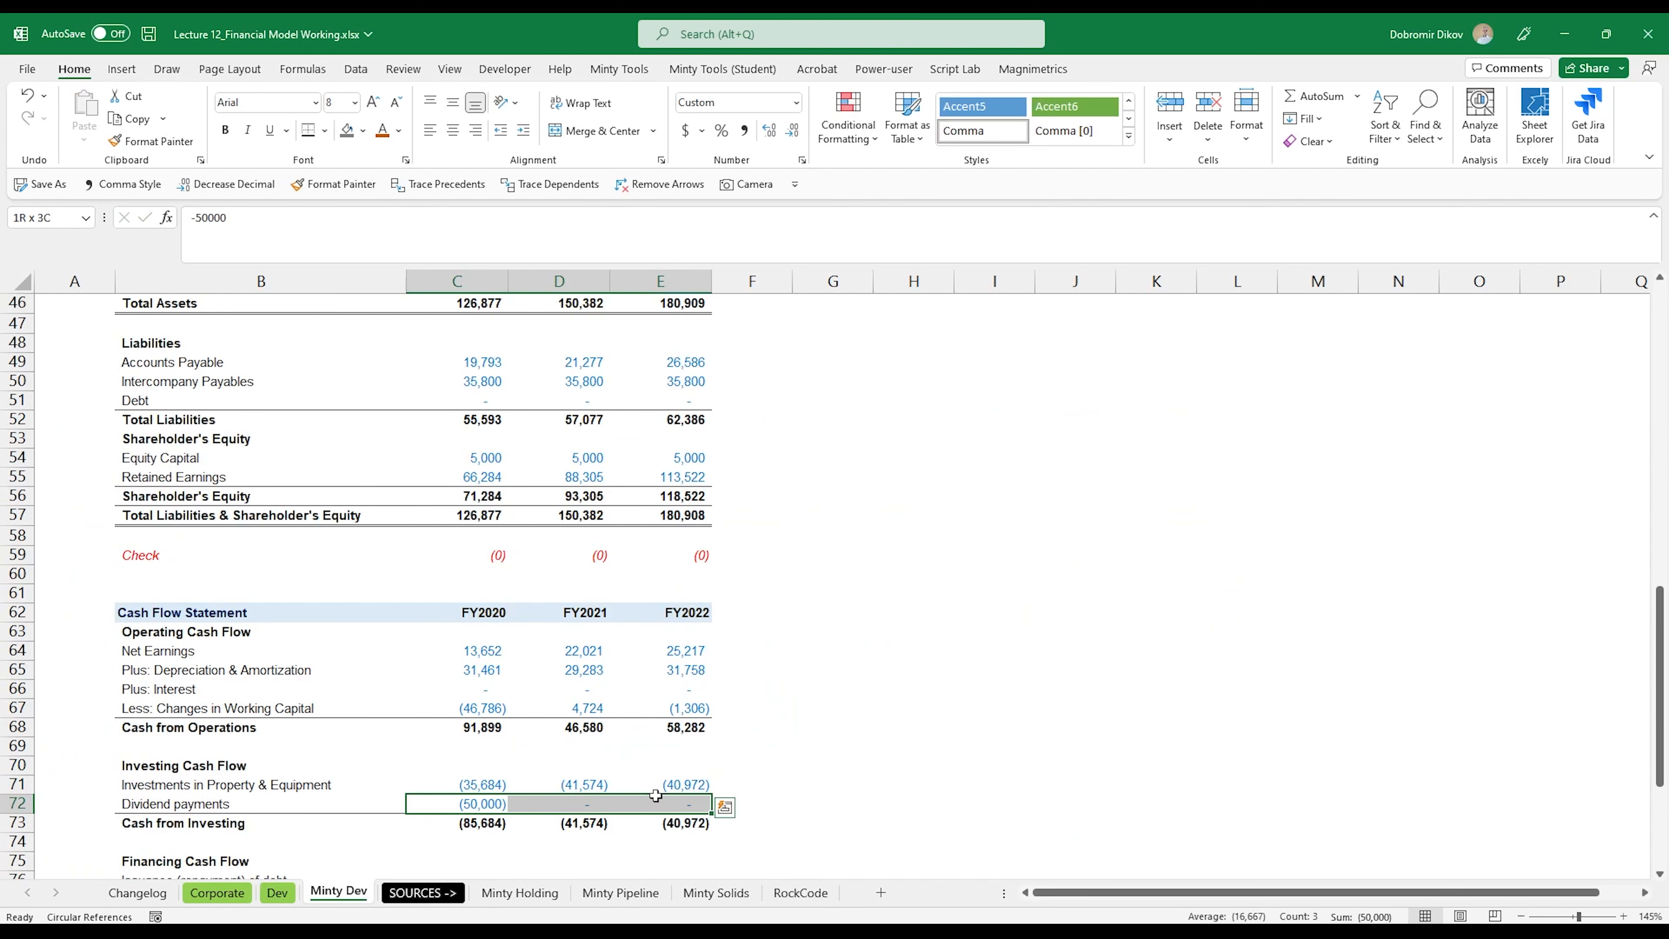
pyautogui.hotkey('ctrl', 'c')
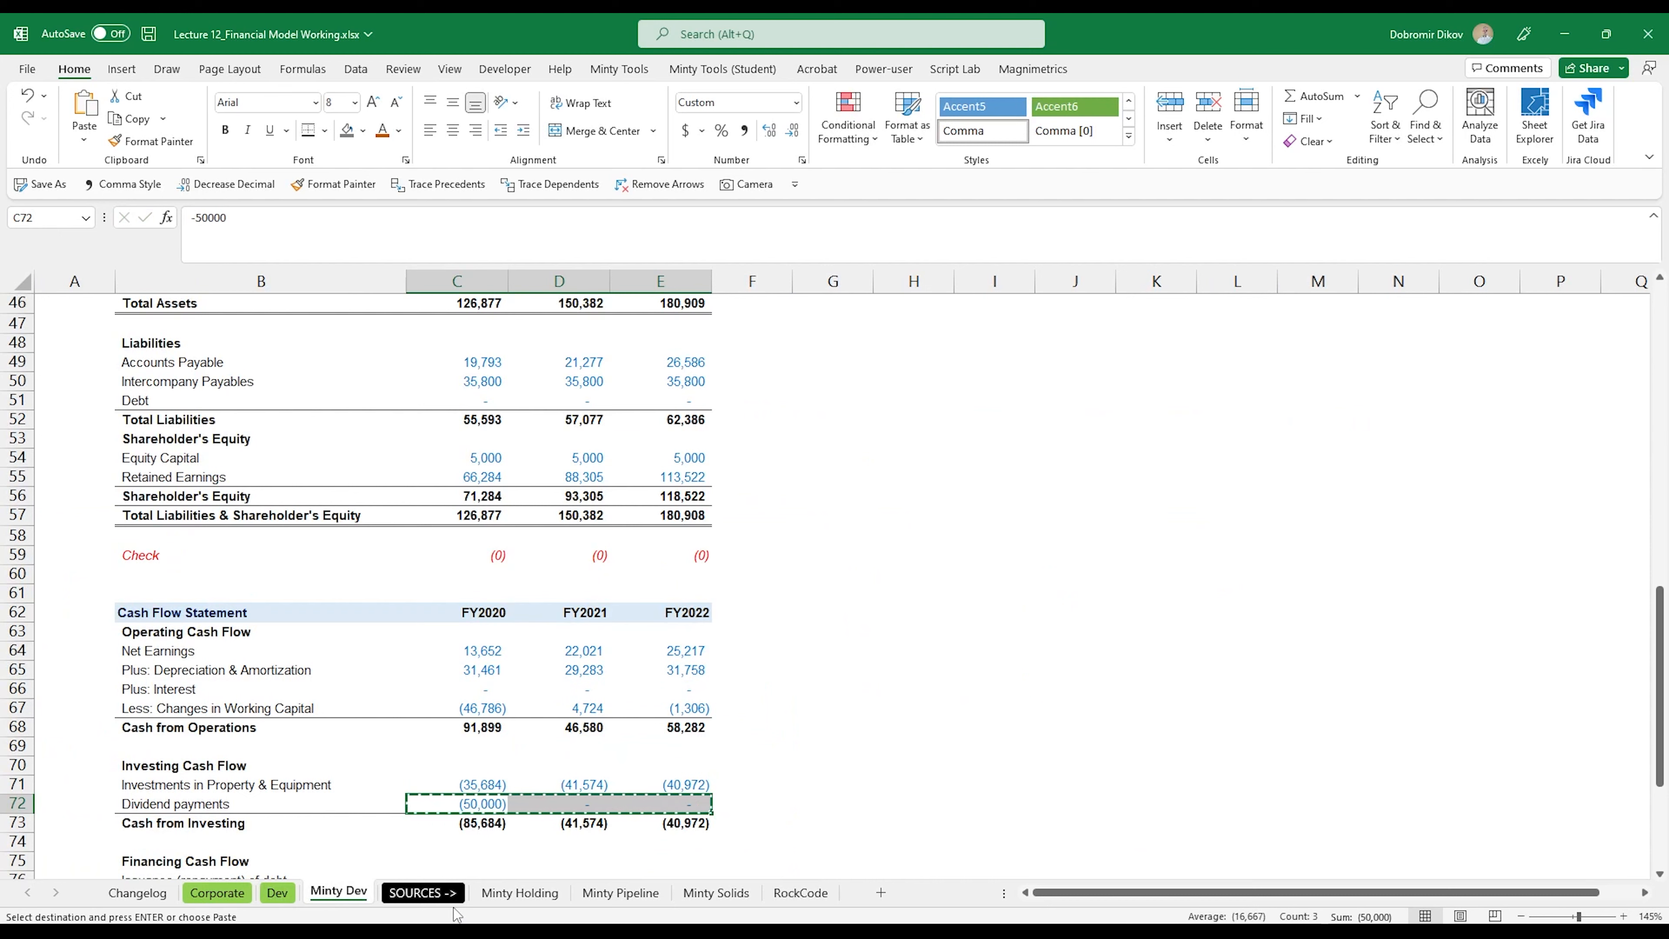
pyautogui.click(276, 892)
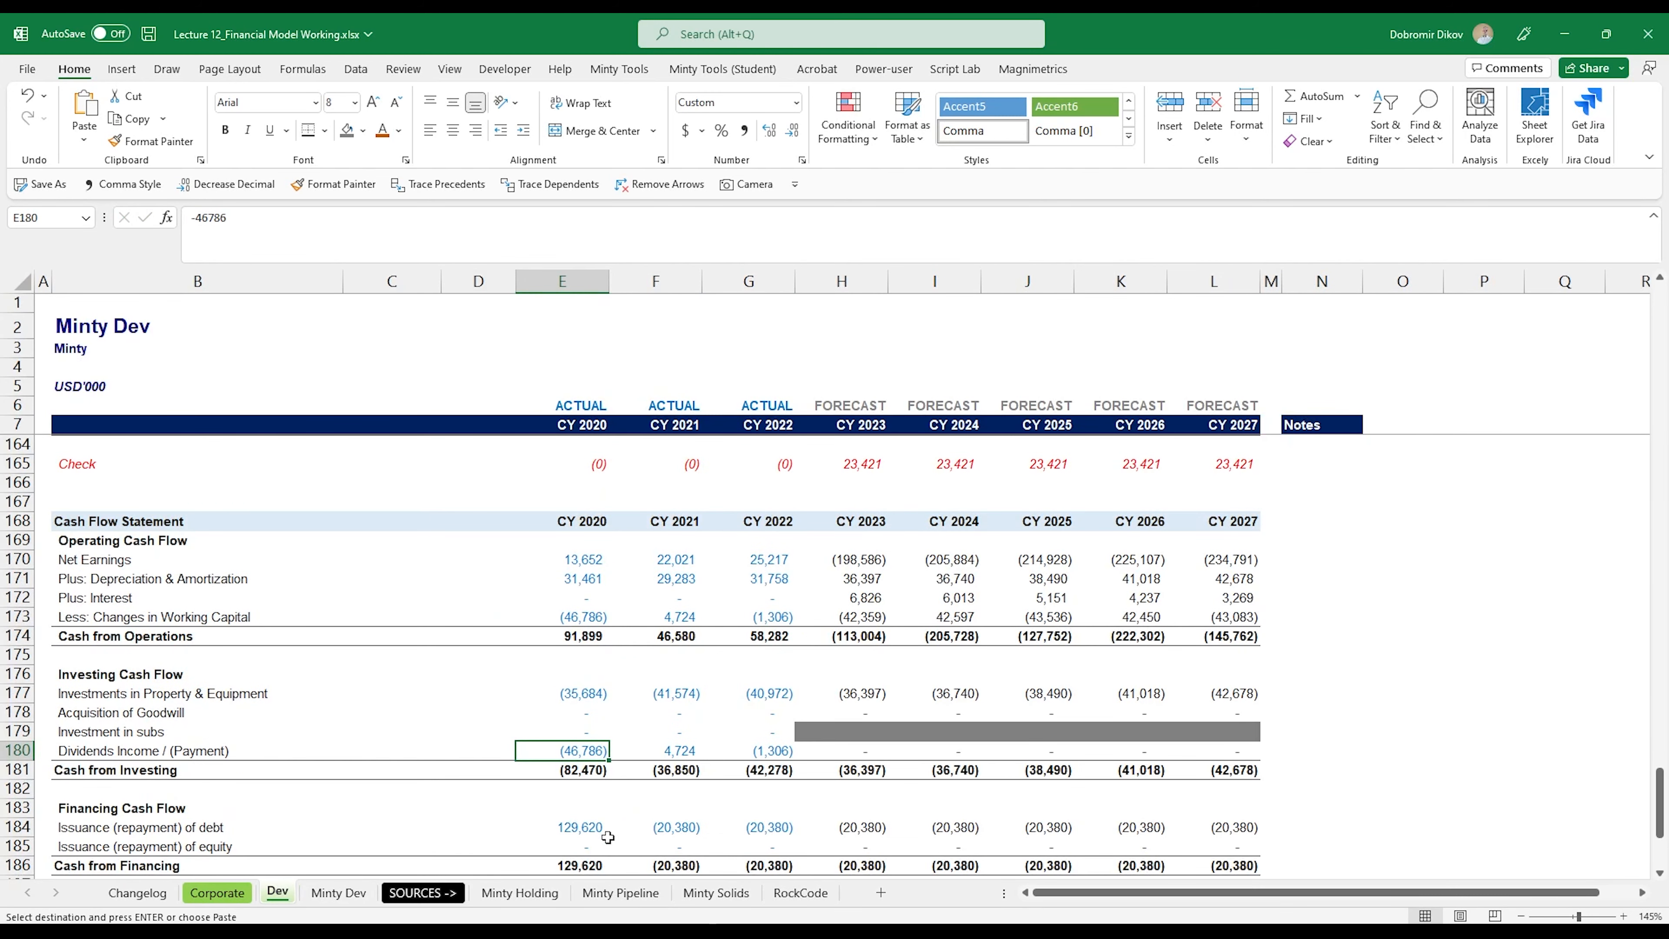
pyautogui.hotkey('shift', 'Right')
pyautogui.hotkey('shift', 'Right')
pyautogui.hotkey('ctrl', 'v')
# Step: Copy the debt and equity issuance rows (C76:E77) from Minty Dev into Dev's Financing Cash Flow section at E184
pyautogui.scroll(-1, 574, 794)
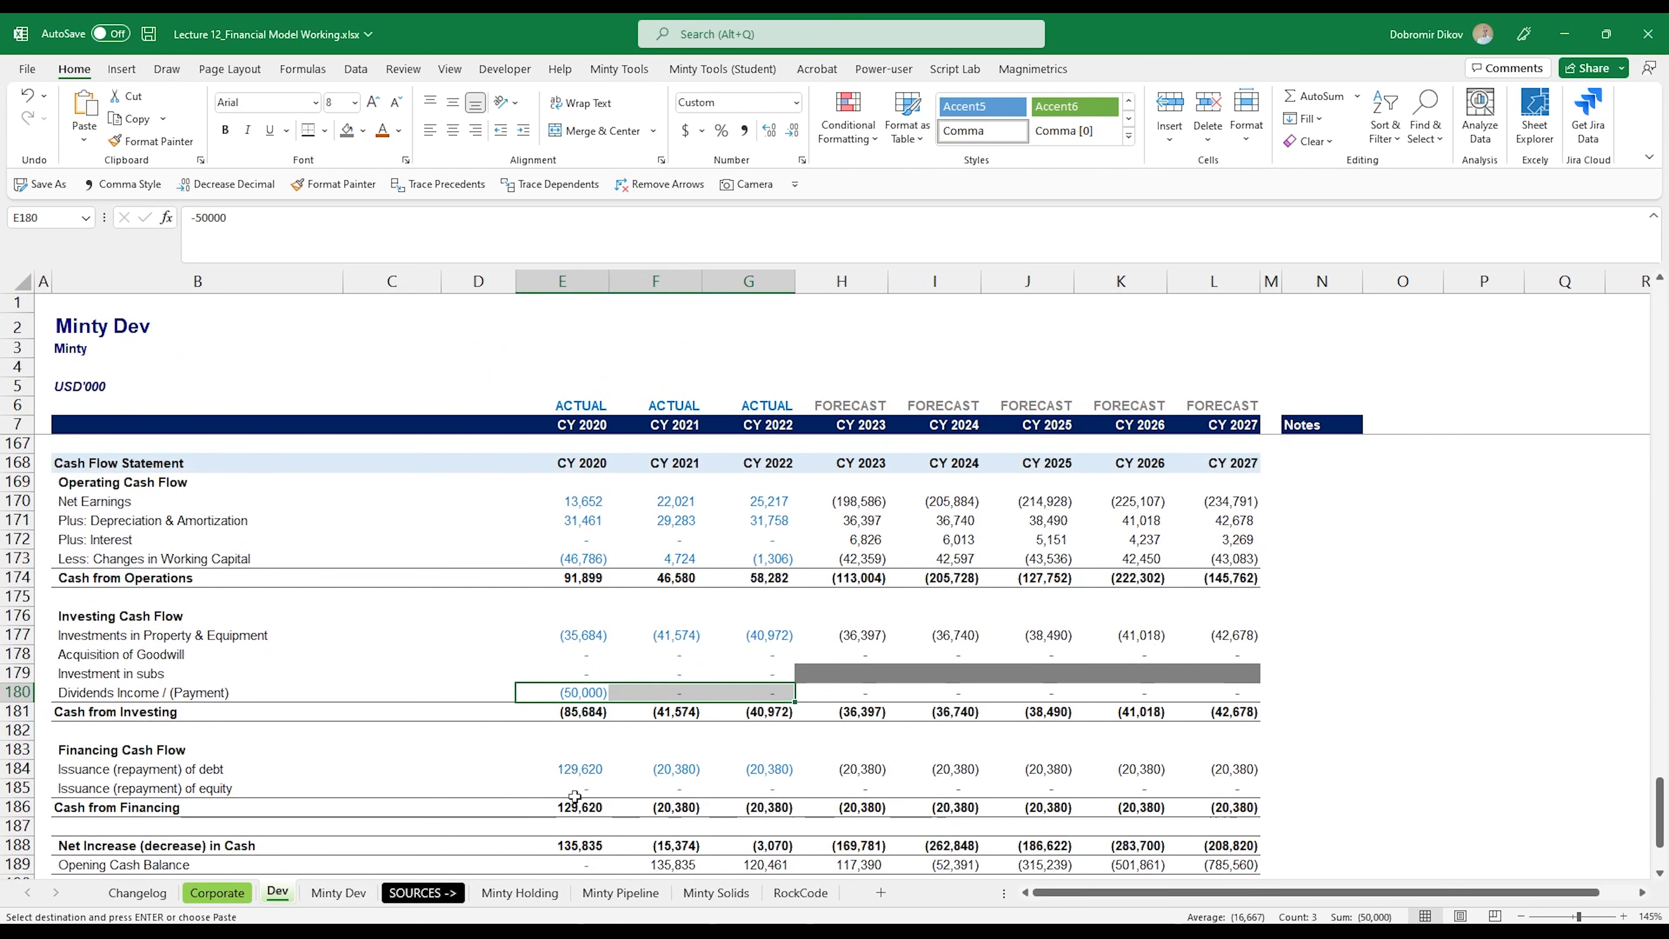
pyautogui.hotkey('ctrl', 'pagedown')
pyautogui.moveTo(484, 765); pyautogui.dragTo(709, 779)
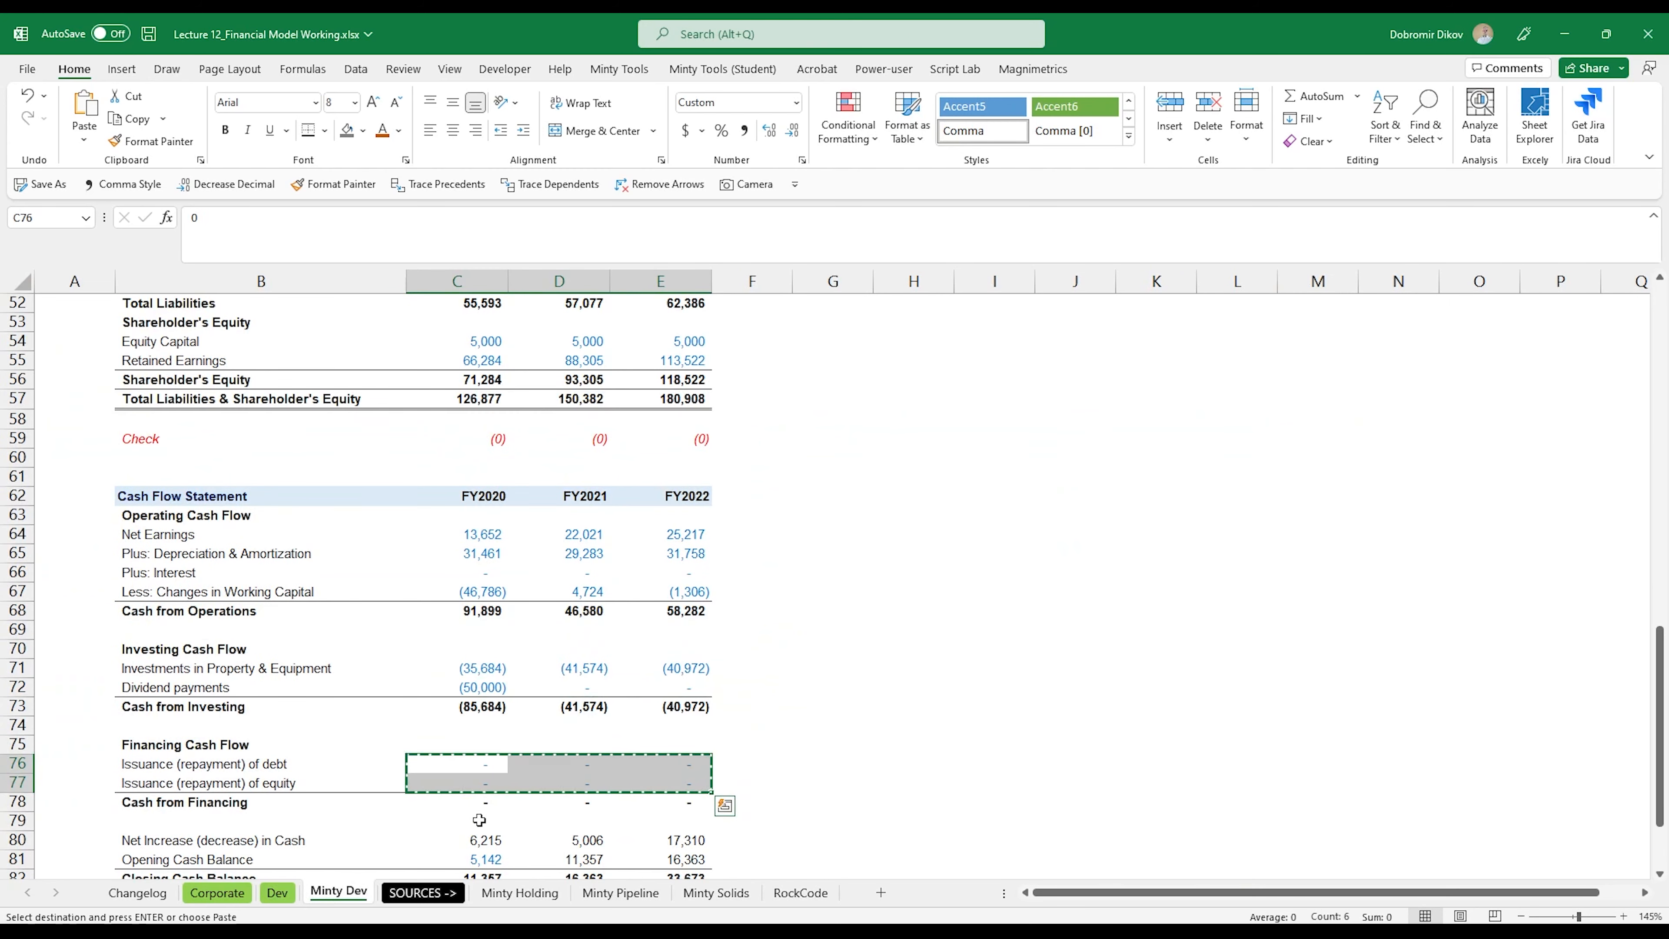
pyautogui.click(296, 894)
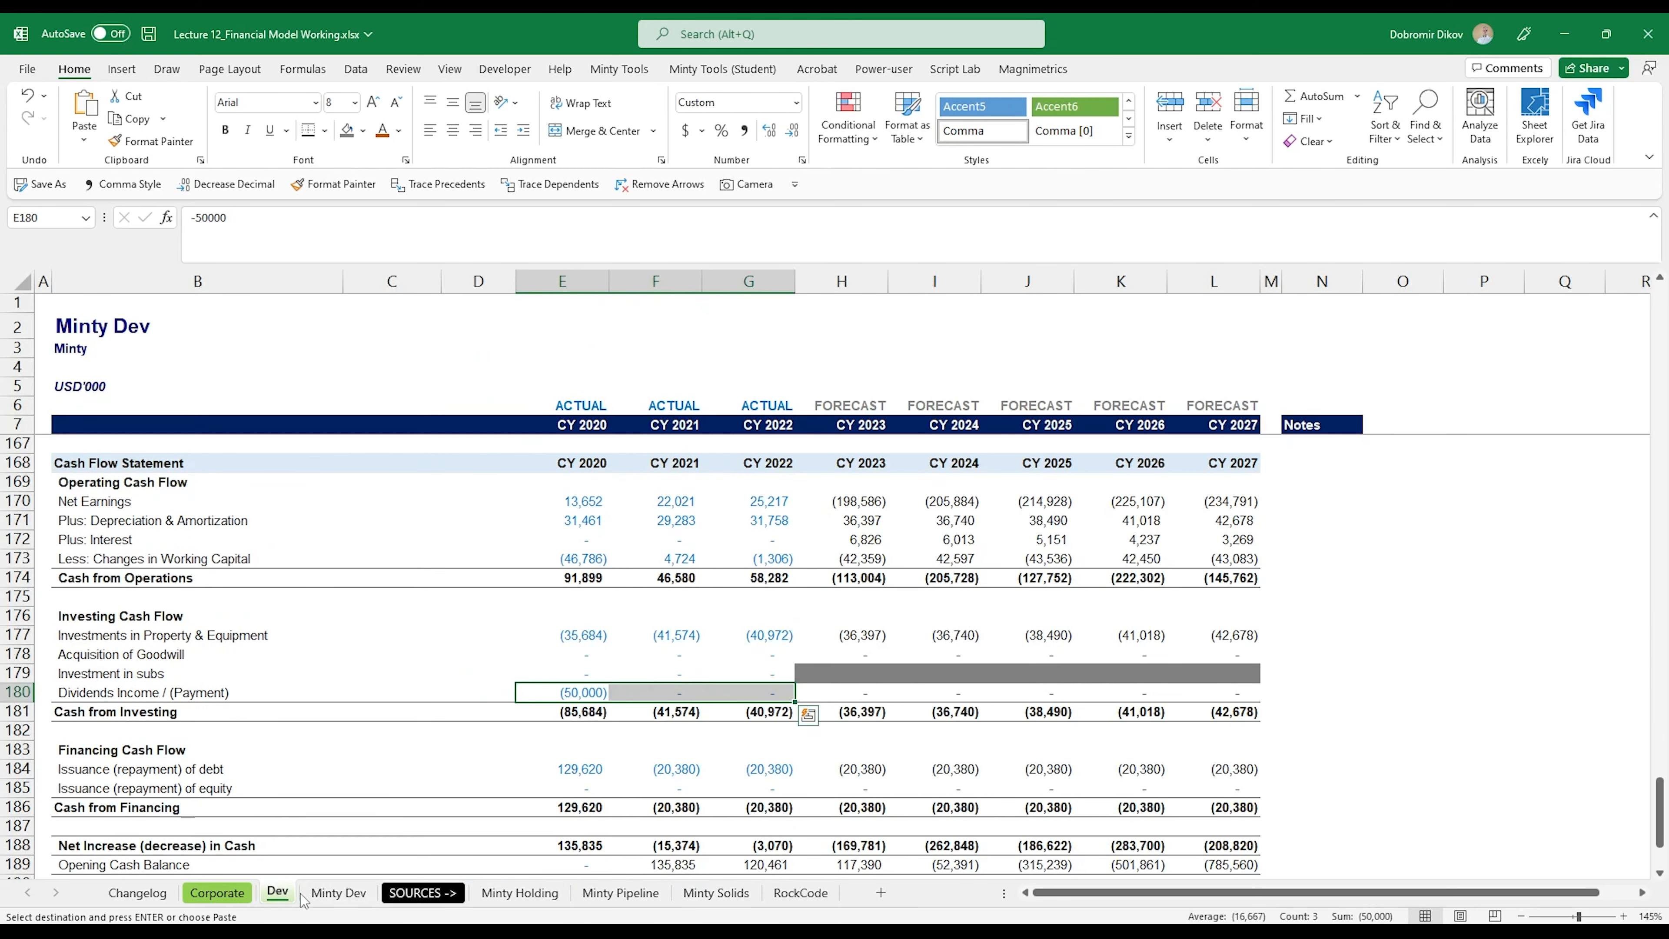
pyautogui.click(589, 779)
pyautogui.hotkey('ctrl', 'v')
pyautogui.scroll(-2, 608, 796)
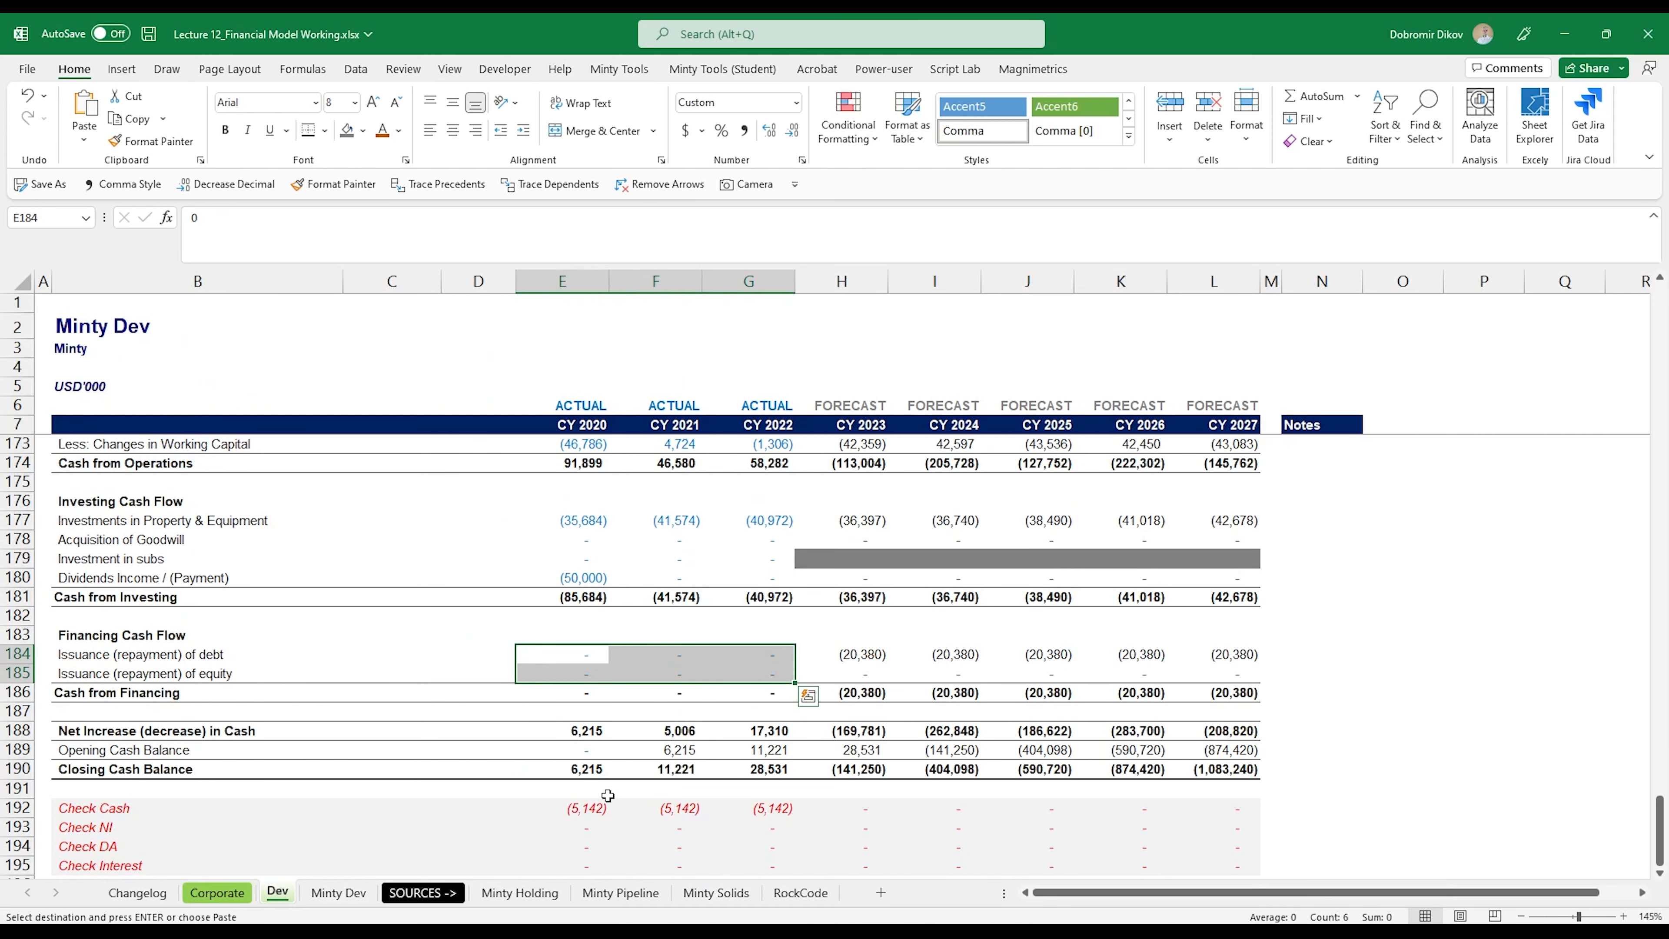
# Step: Copy the FY2020 Opening Cash Balance (C81) from Minty Dev into Dev at E189
pyautogui.scroll(-1, 608, 796)
pyautogui.click(339, 893)
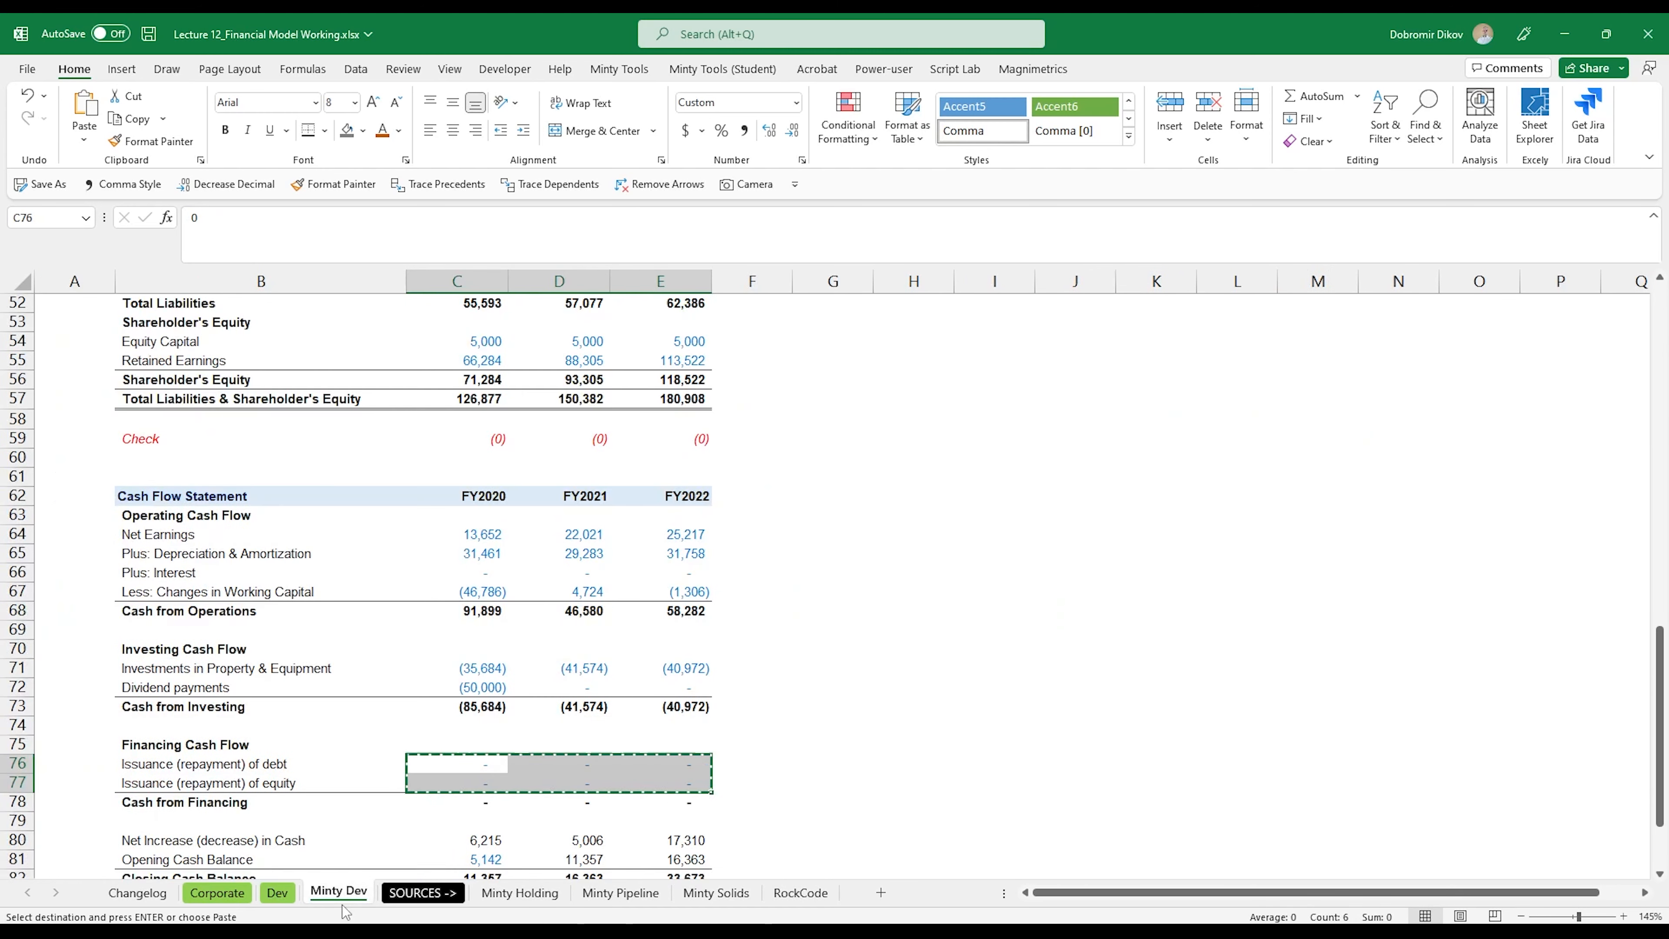
pyautogui.scroll(-3, 500, 696)
pyautogui.click(497, 749)
pyautogui.hotkey('ctrl', 'c')
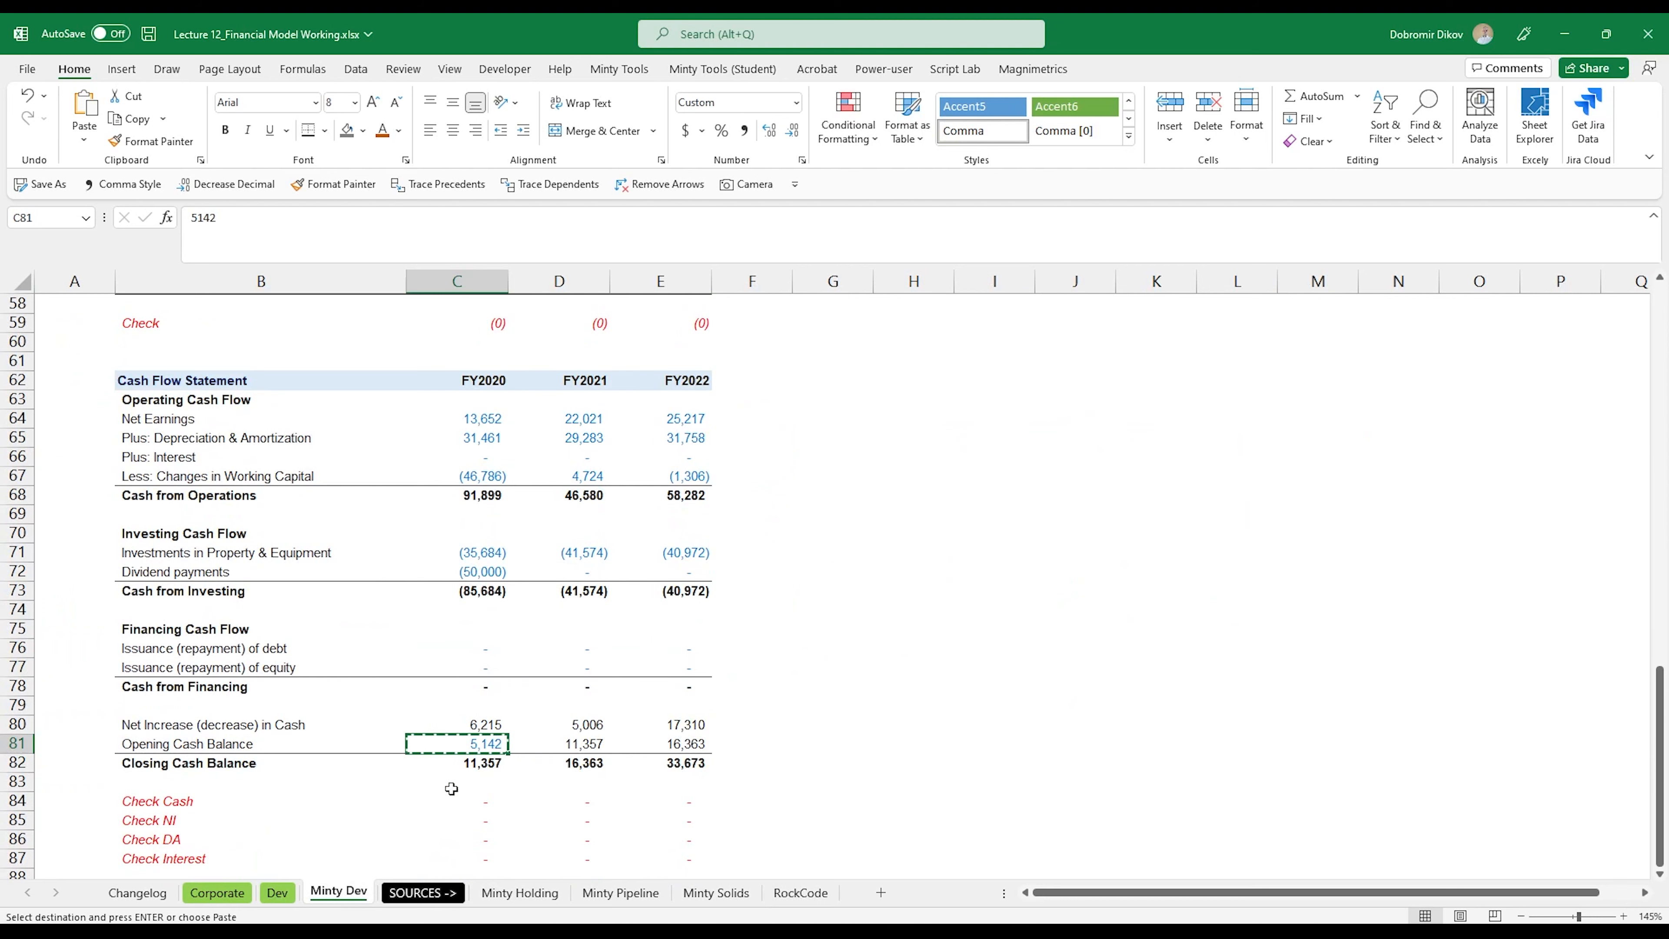
pyautogui.click(278, 892)
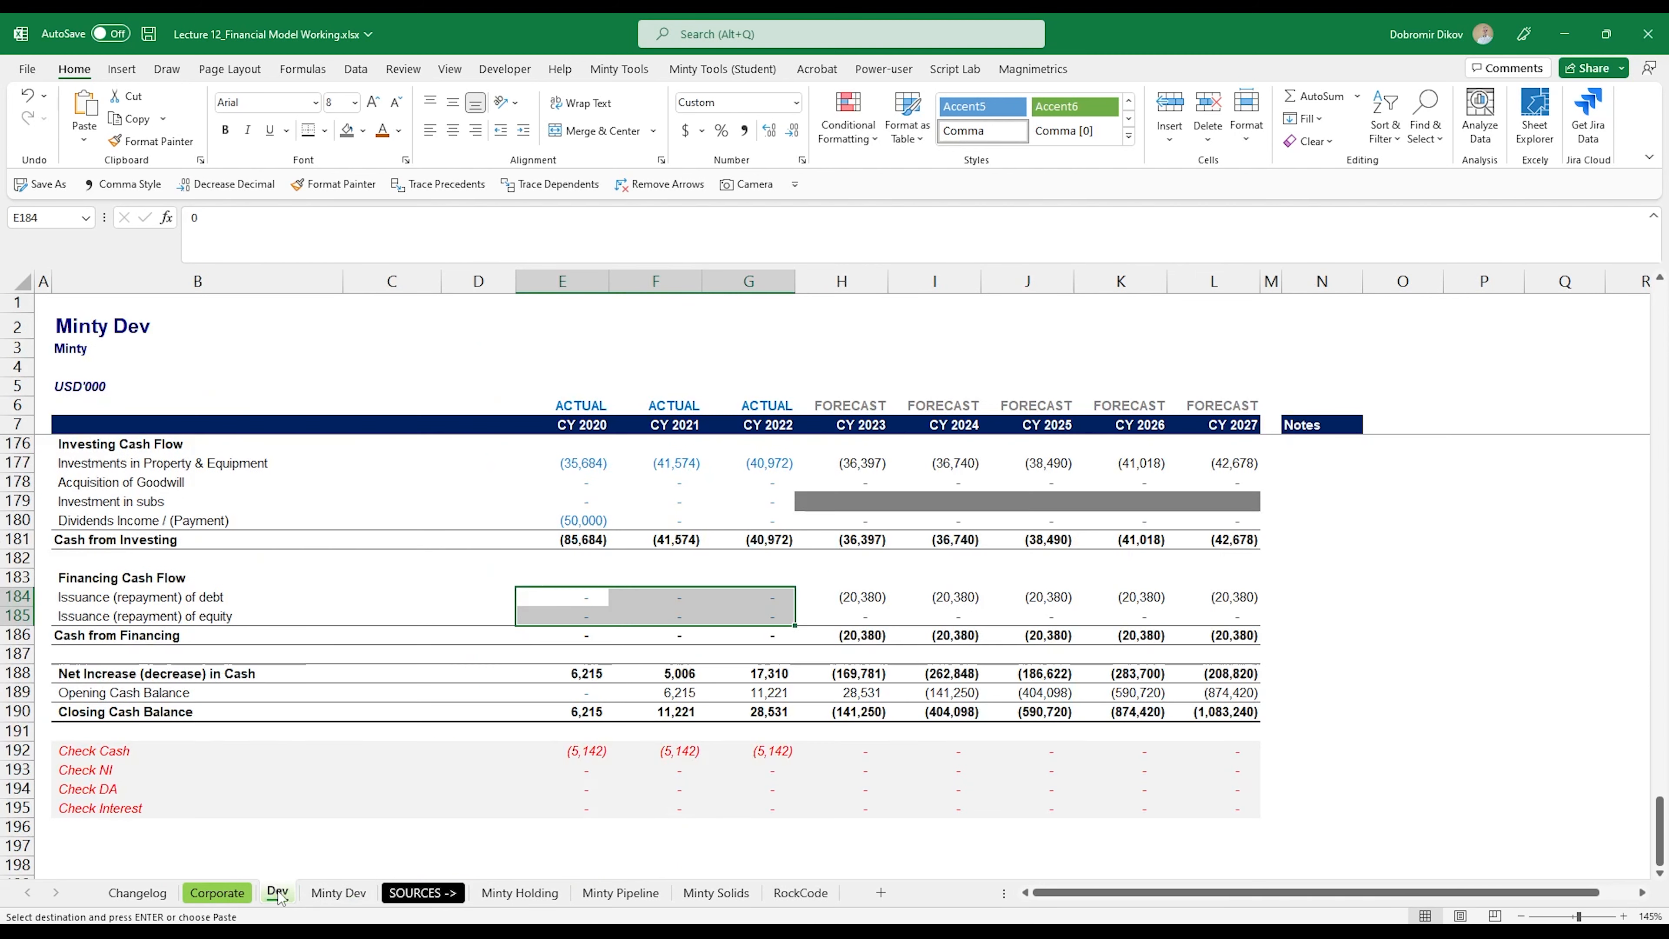
pyautogui.click(585, 693)
pyautogui.hotkey('ctrl', 'v')
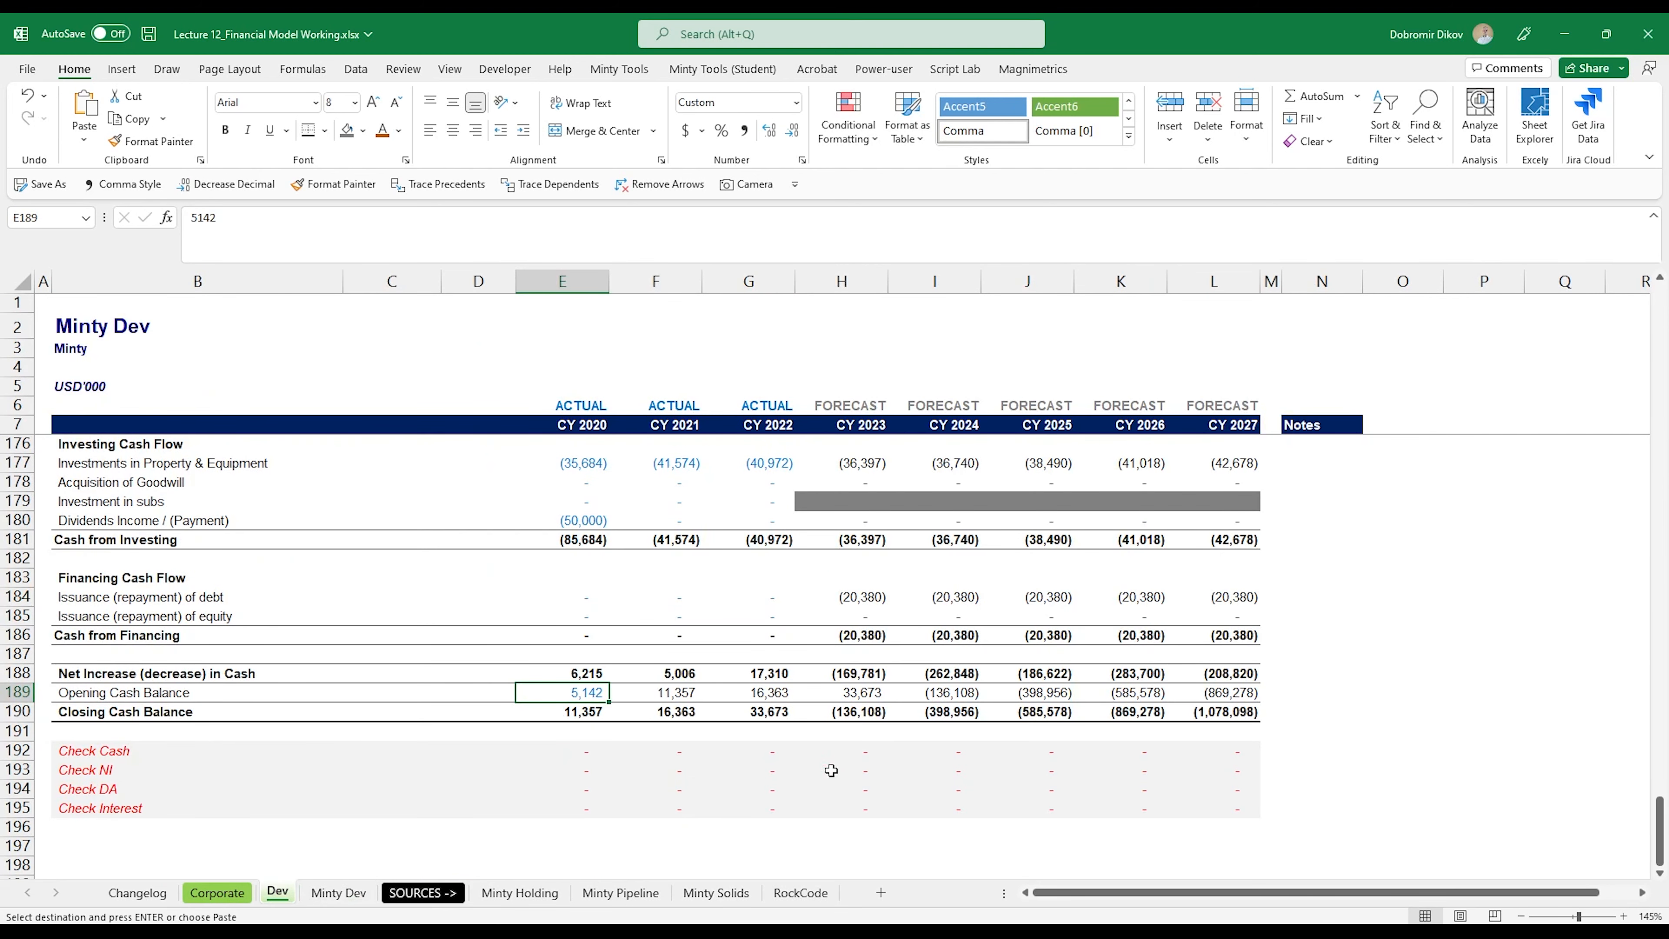
# Step: Examine the forecast Debt row (H156:L156) in Dev's balance sheet
pyautogui.scroll(6, 789, 769)
pyautogui.scroll(-6, 677, 779)
pyautogui.scroll(4, 691, 735)
pyautogui.scroll(4, 689, 509)
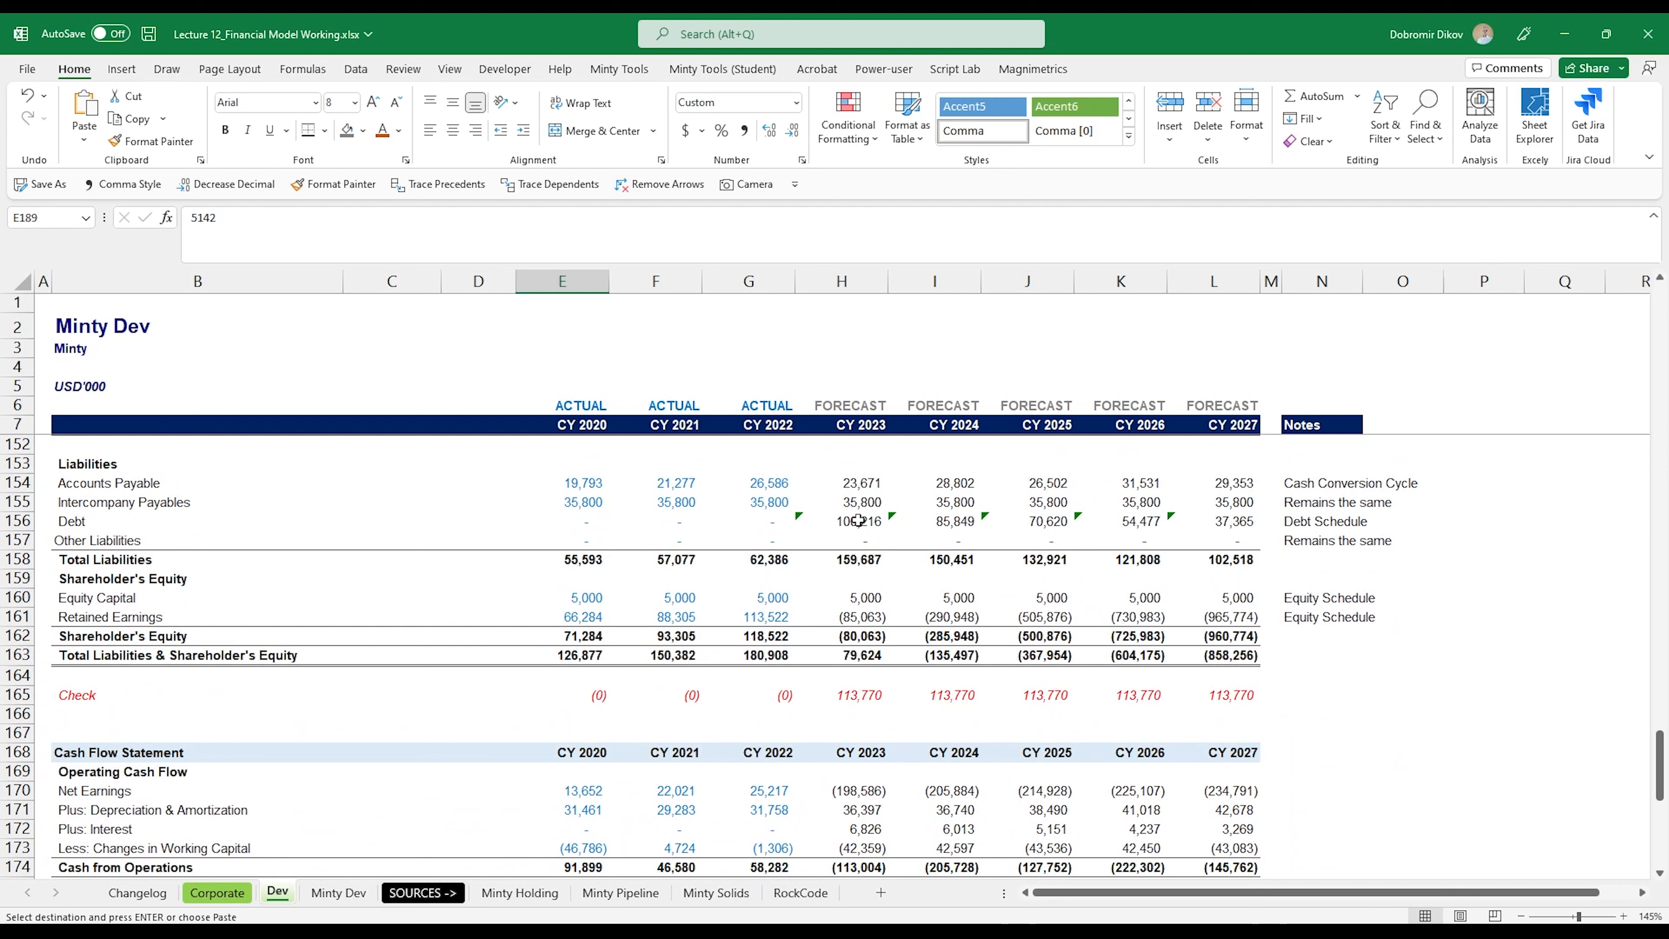
pyautogui.moveTo(839, 521); pyautogui.dragTo(848, 521)
pyautogui.moveTo(848, 521); pyautogui.dragTo(1229, 521)
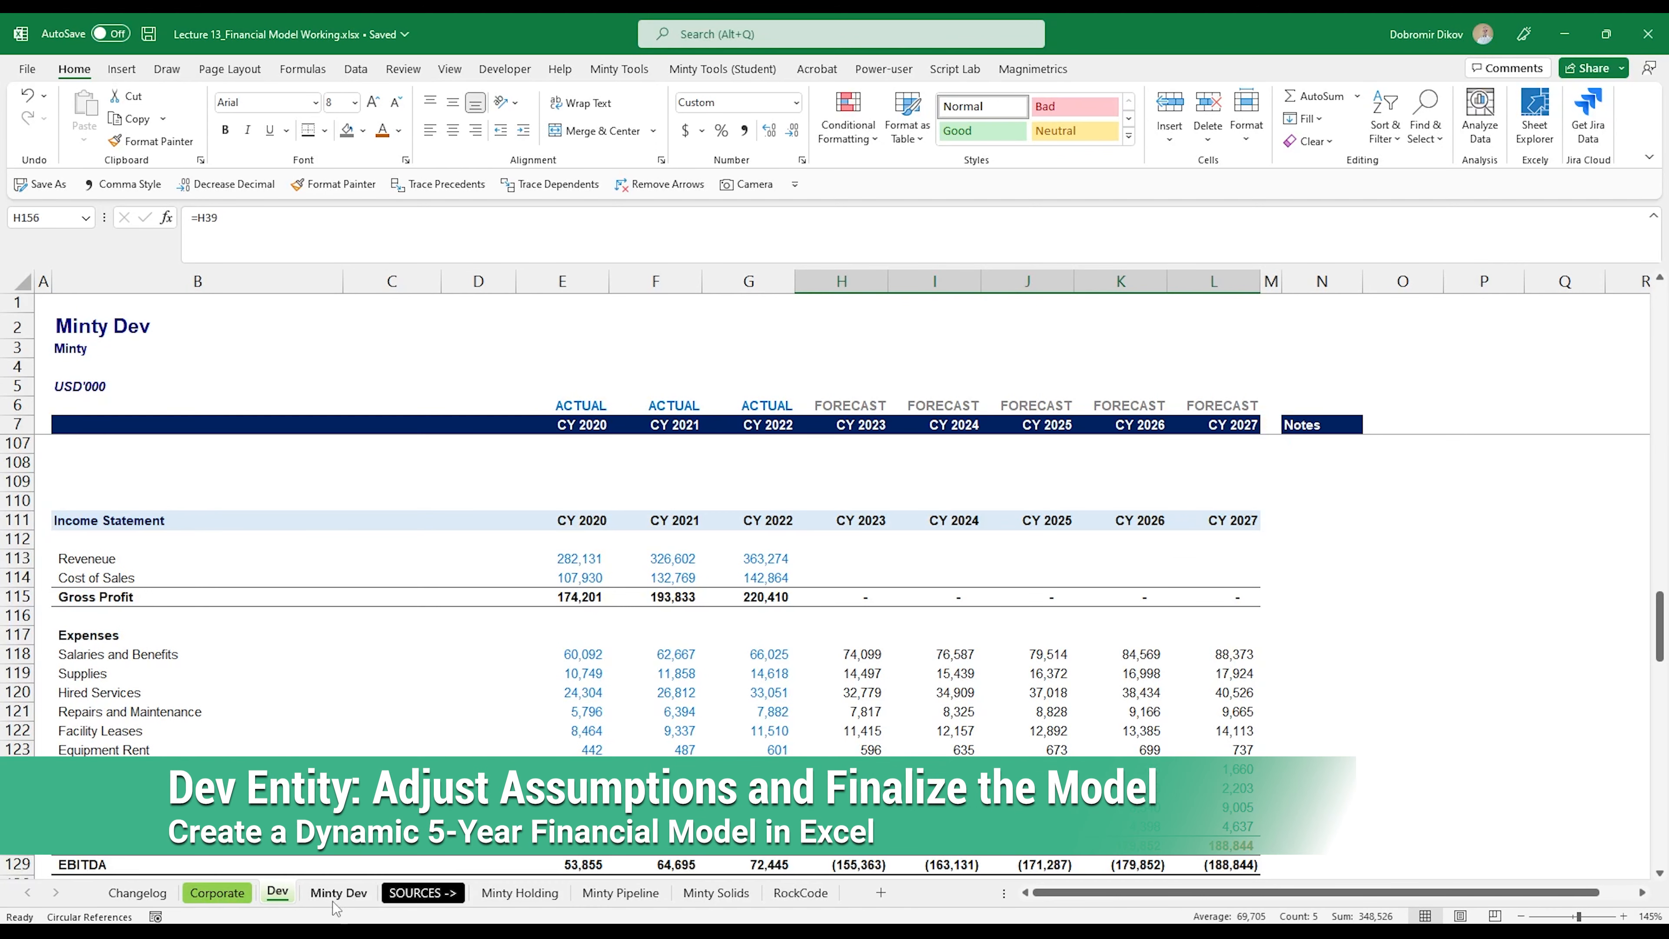
# Step: Move the Minty Dev sheet into the SOURCES group after Minty Holding and return to the Dev sheet
pyautogui.moveTo(338, 895); pyautogui.dragTo(585, 902)
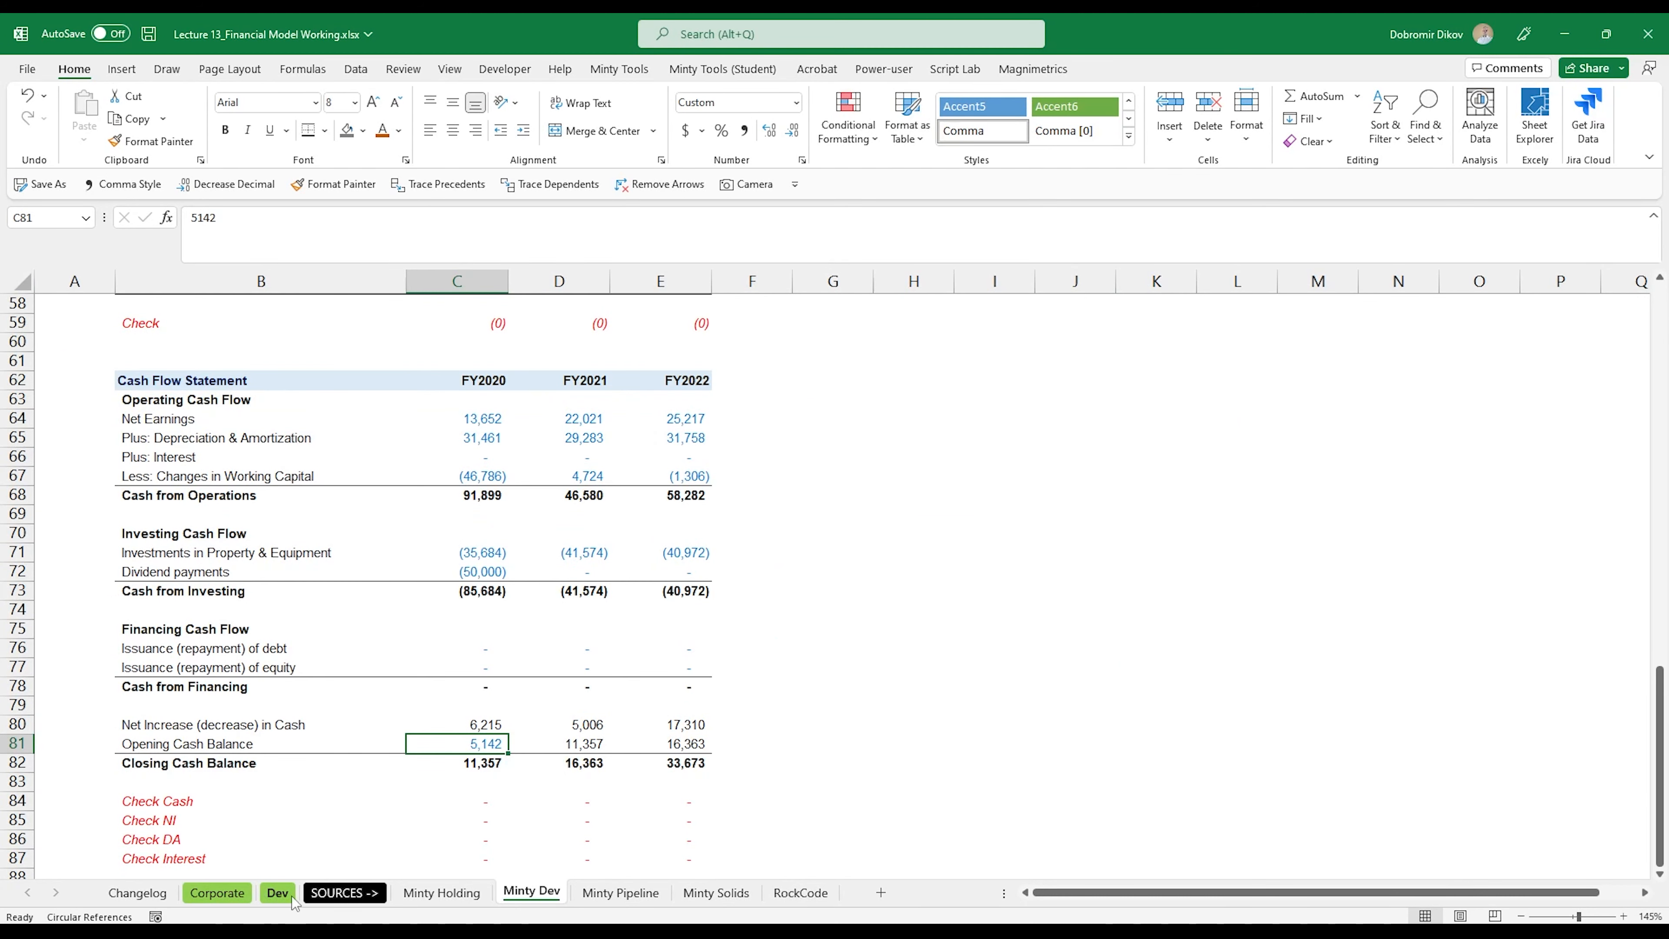
pyautogui.click(276, 892)
# Step: Examine Dev's income statement drivers, schedules and operating expense lines, including Total Operating Expenses in row 128
pyautogui.scroll(13, 579, 723)
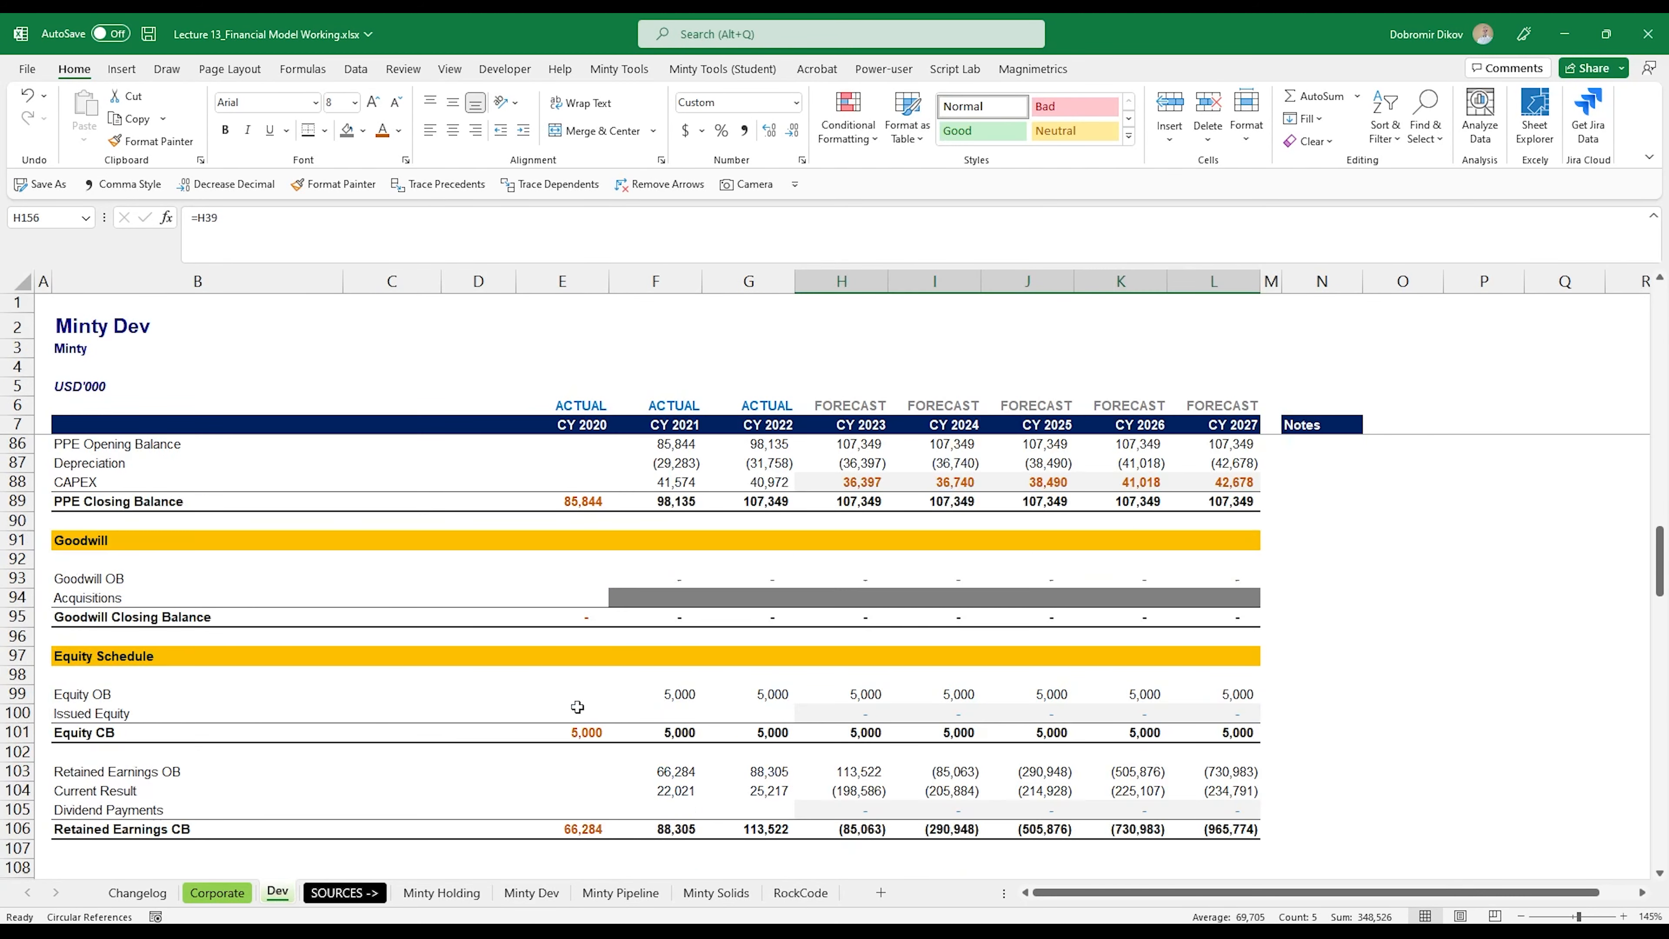
pyautogui.scroll(20, 579, 726)
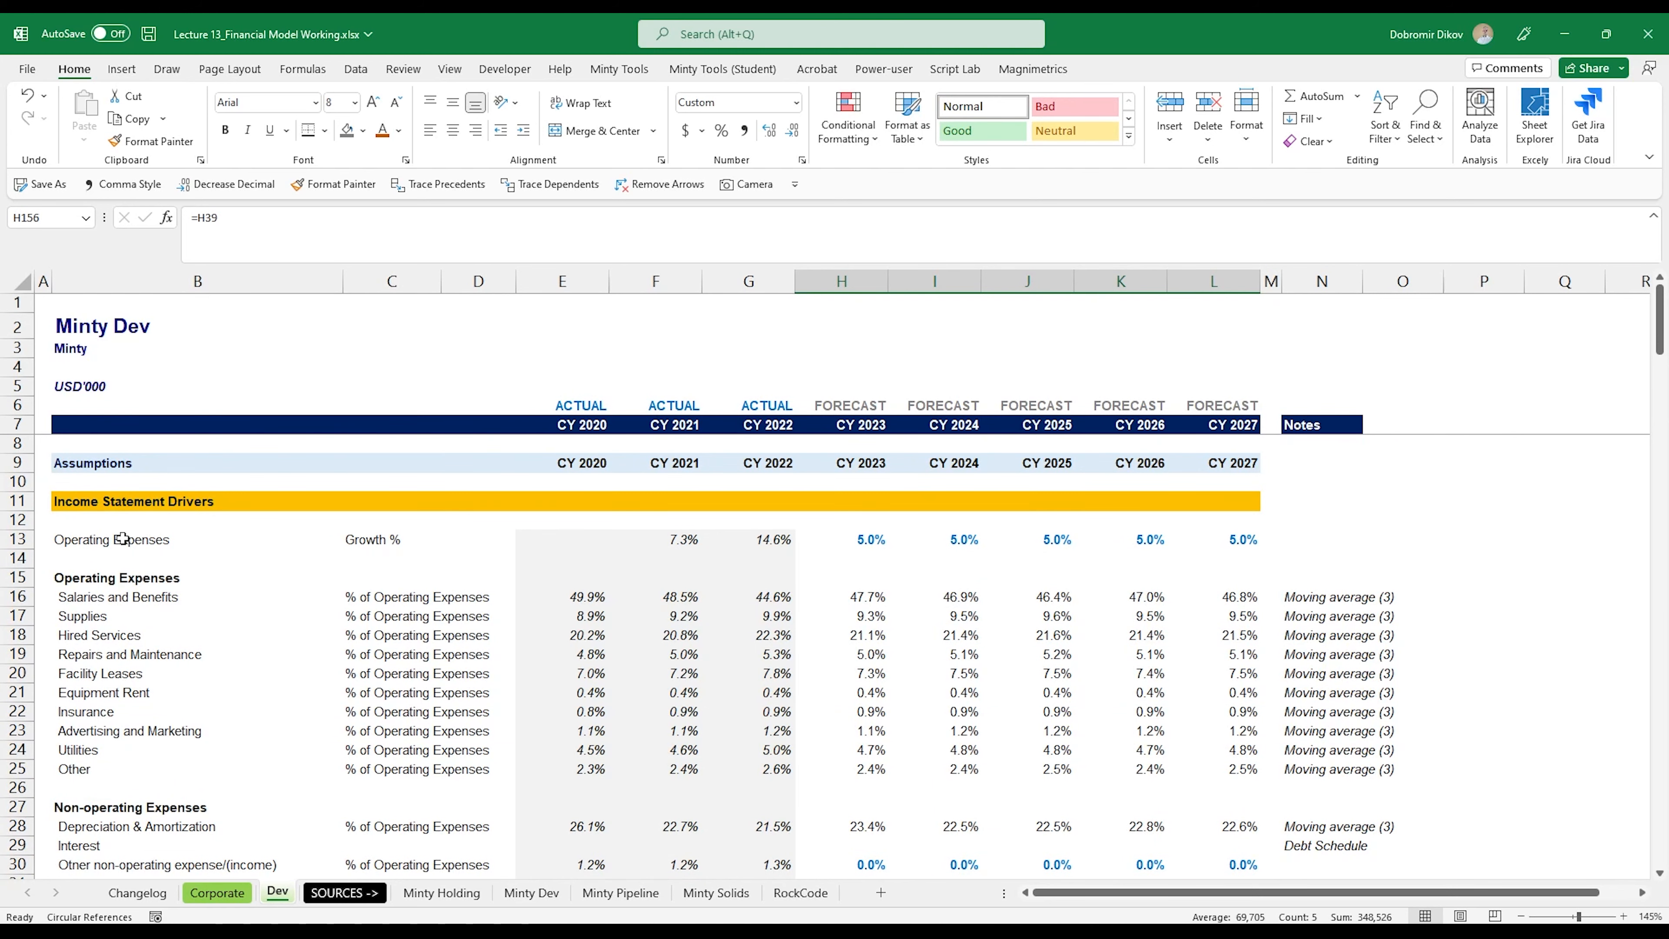
pyautogui.scroll(-20, 313, 778)
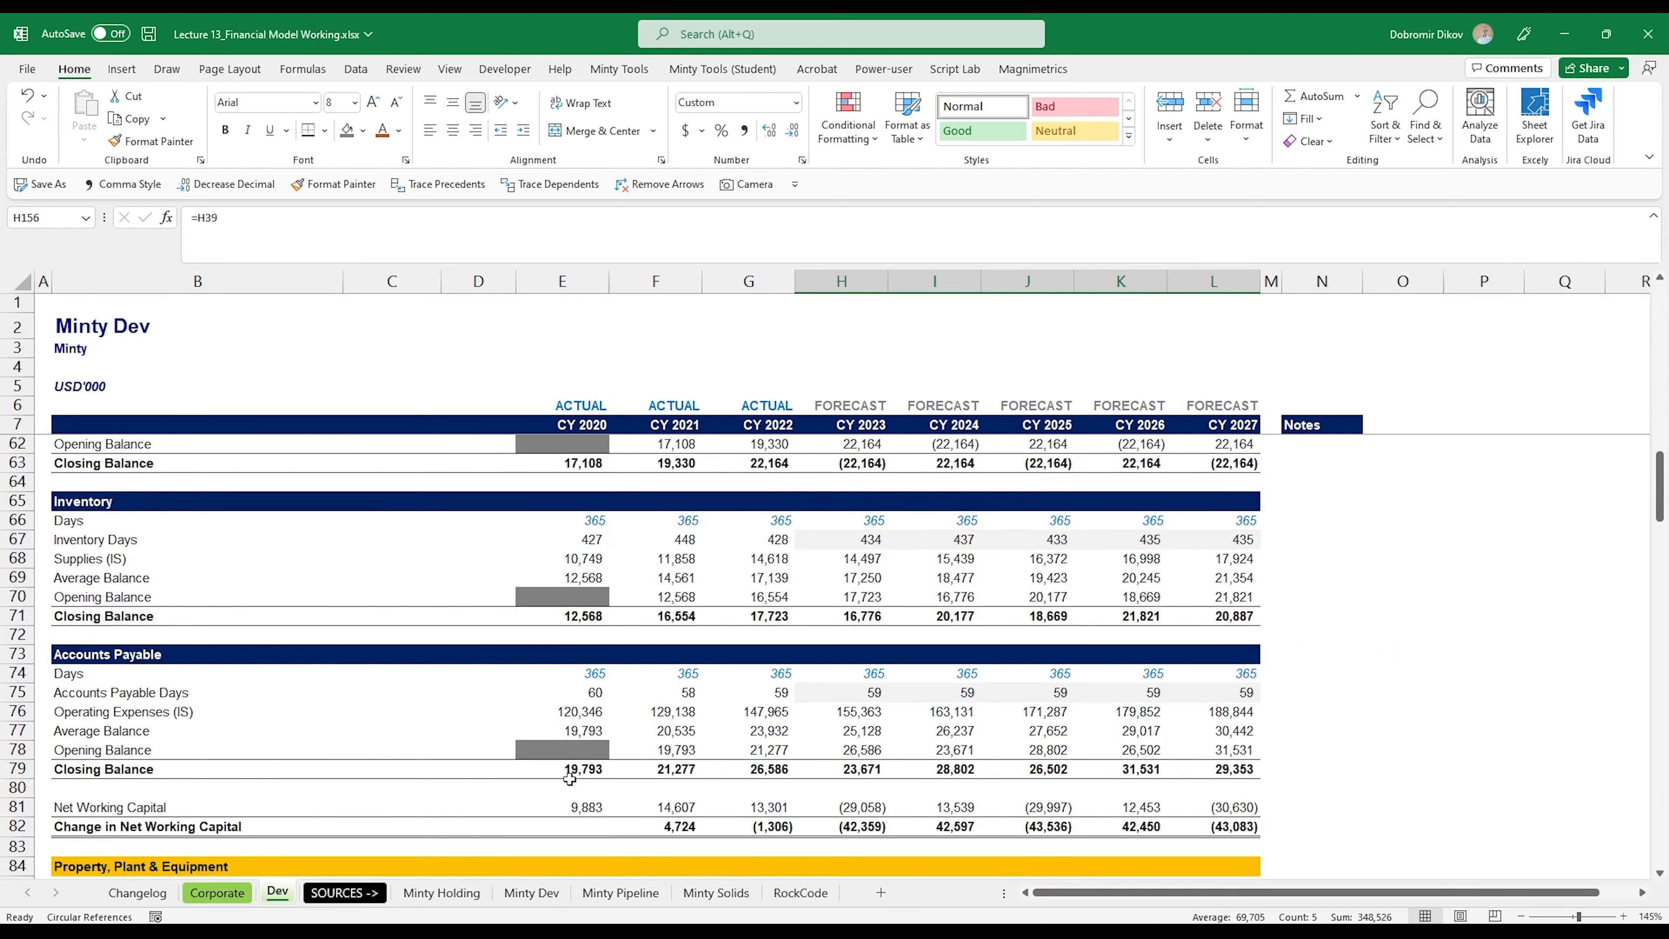
pyautogui.scroll(-4, 569, 779)
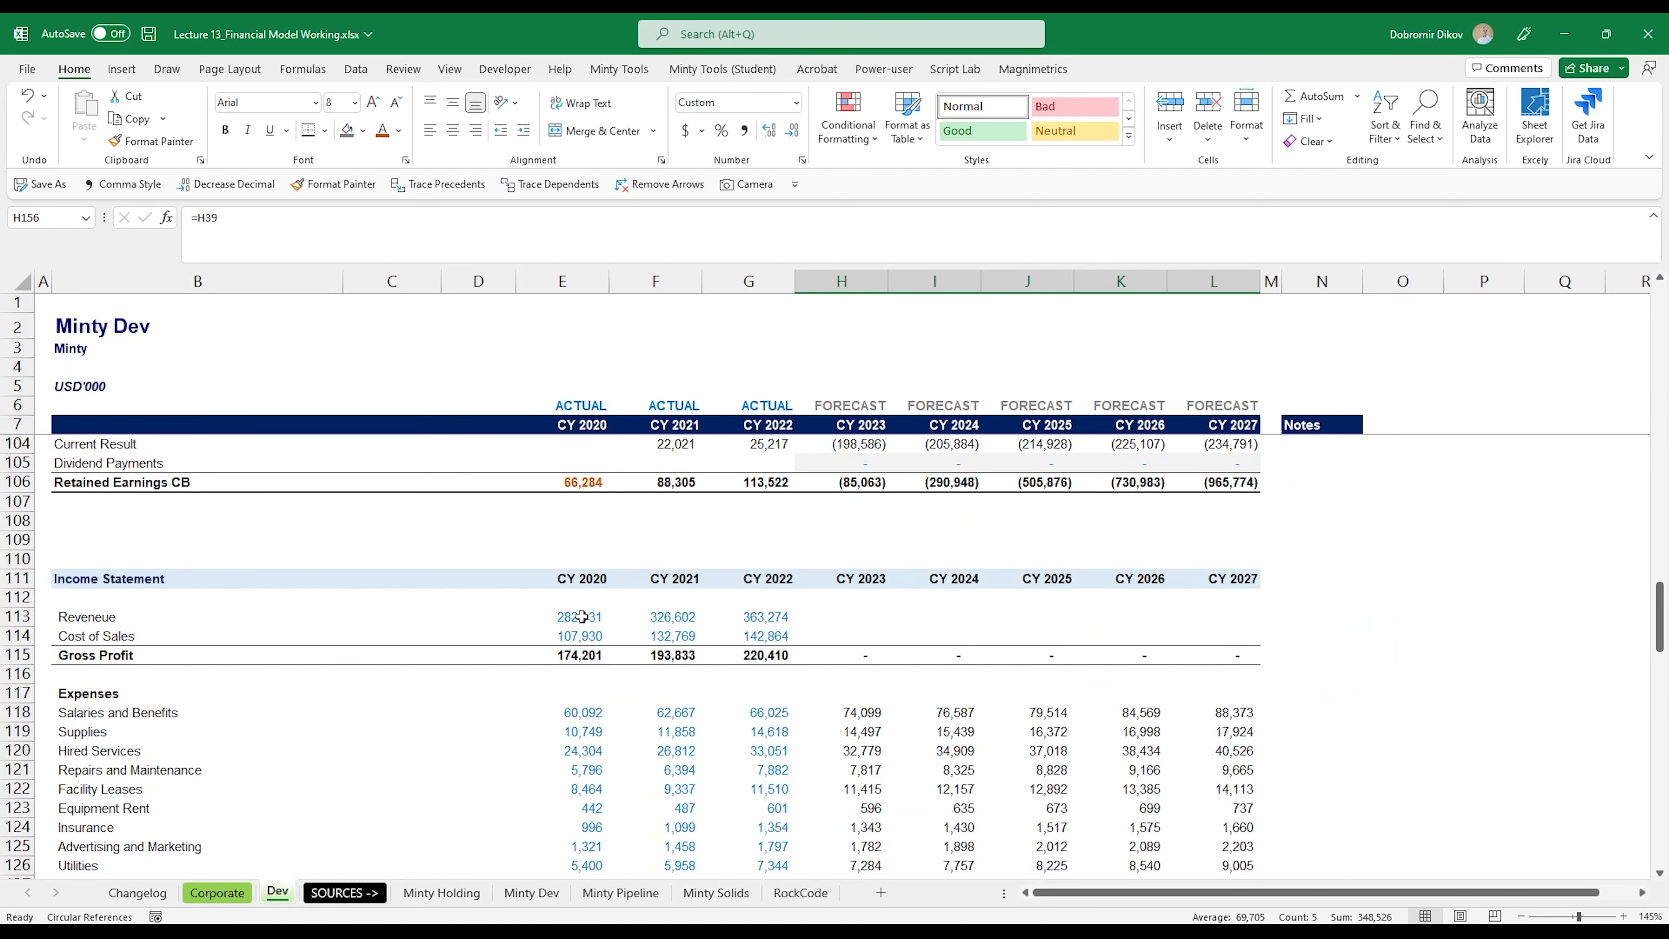
pyautogui.scroll(-2, 583, 656)
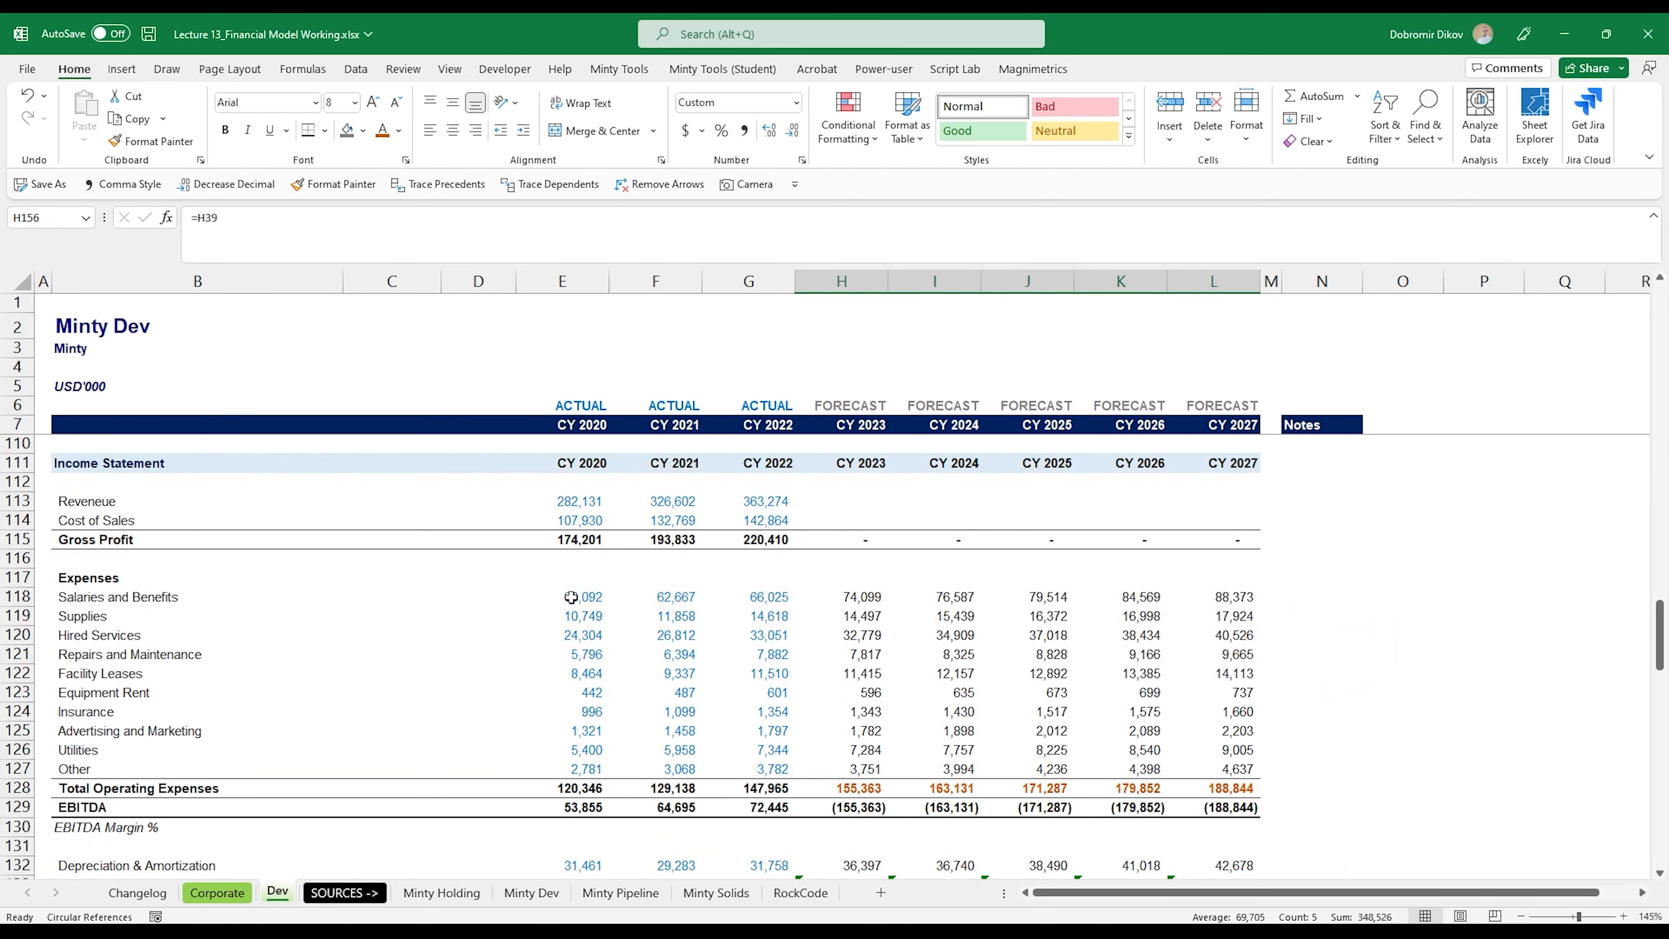
pyautogui.moveTo(572, 597); pyautogui.dragTo(1216, 791)
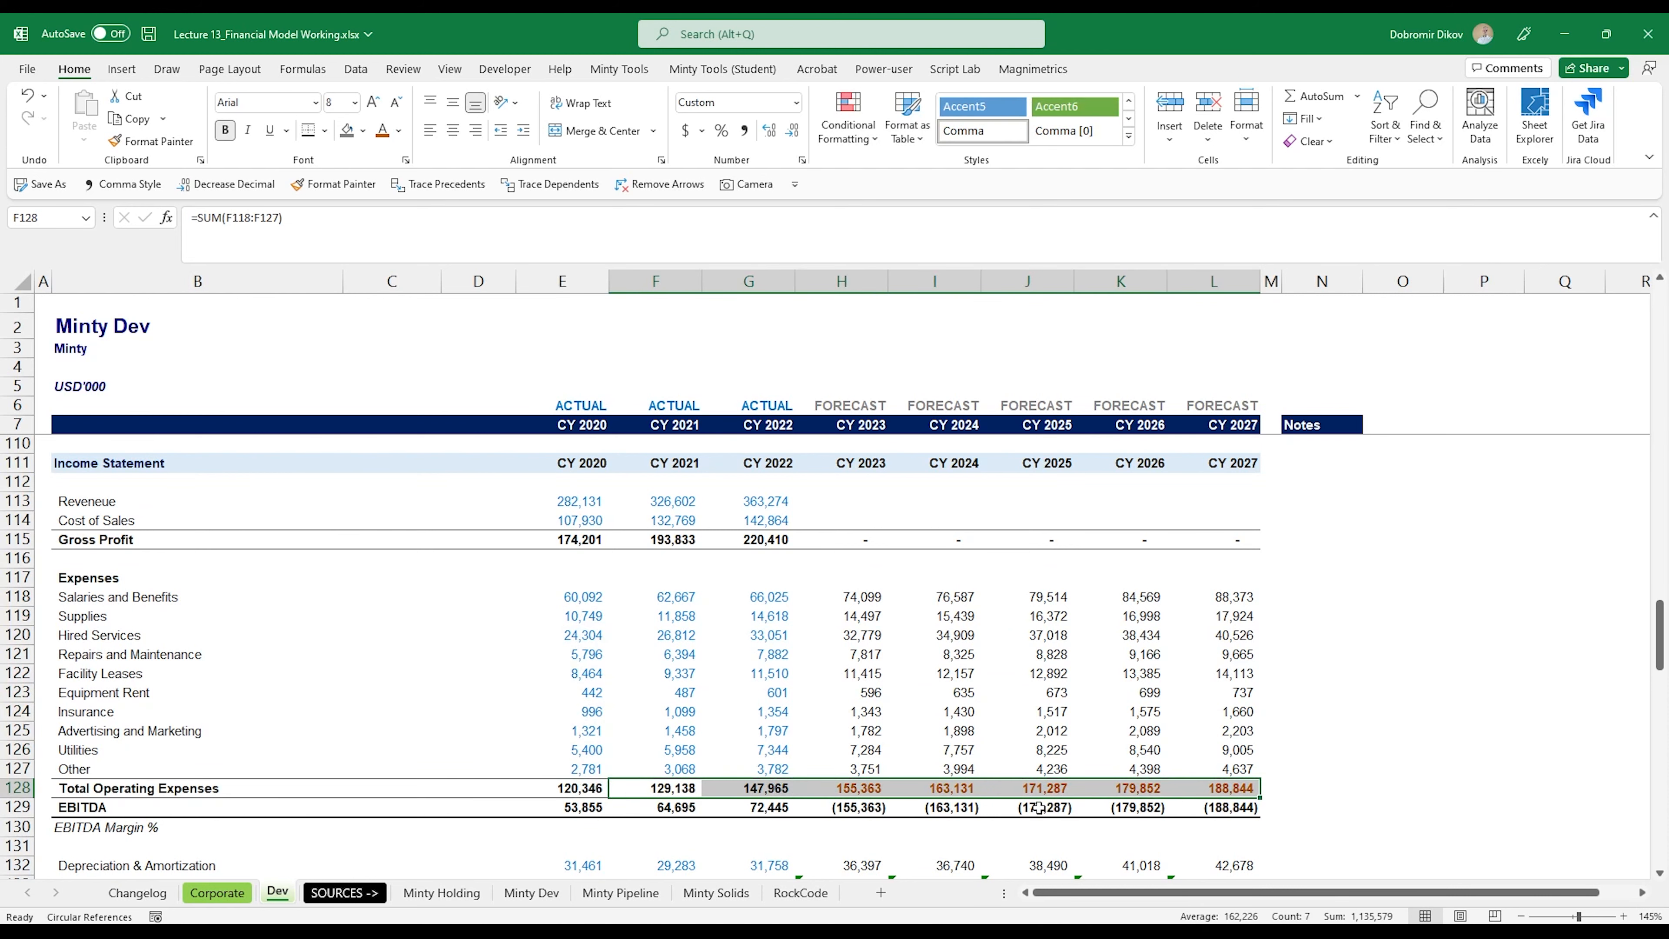
pyautogui.scroll(8, 671, 740)
pyautogui.scroll(-5, 668, 758)
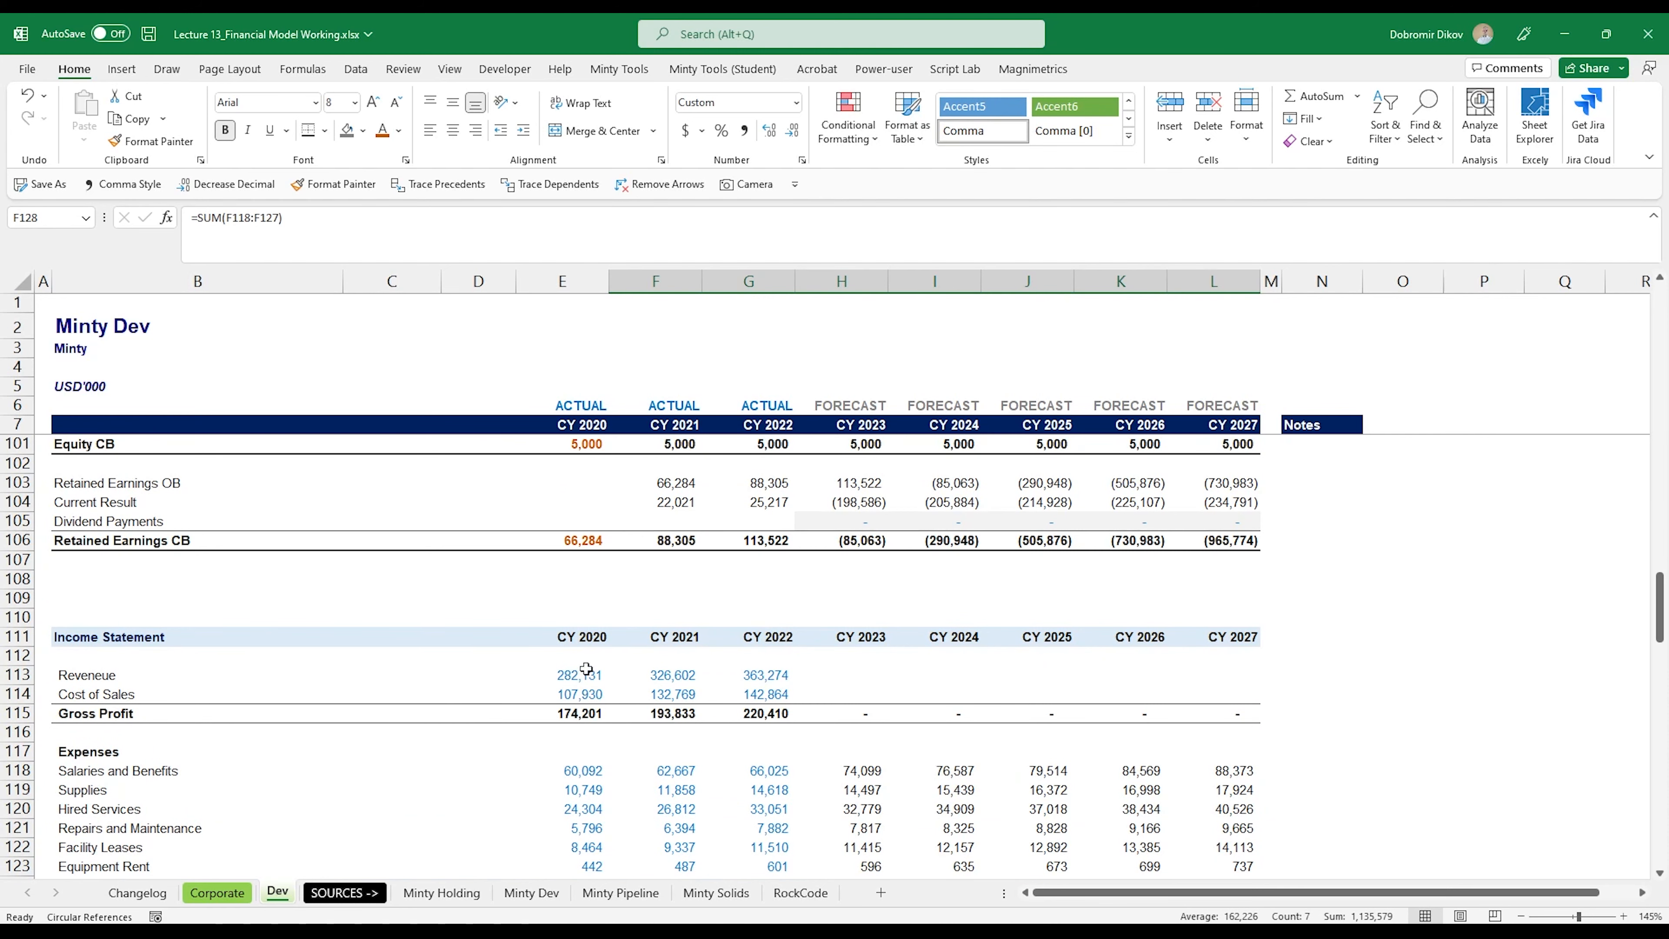
pyautogui.scroll(20, 587, 669)
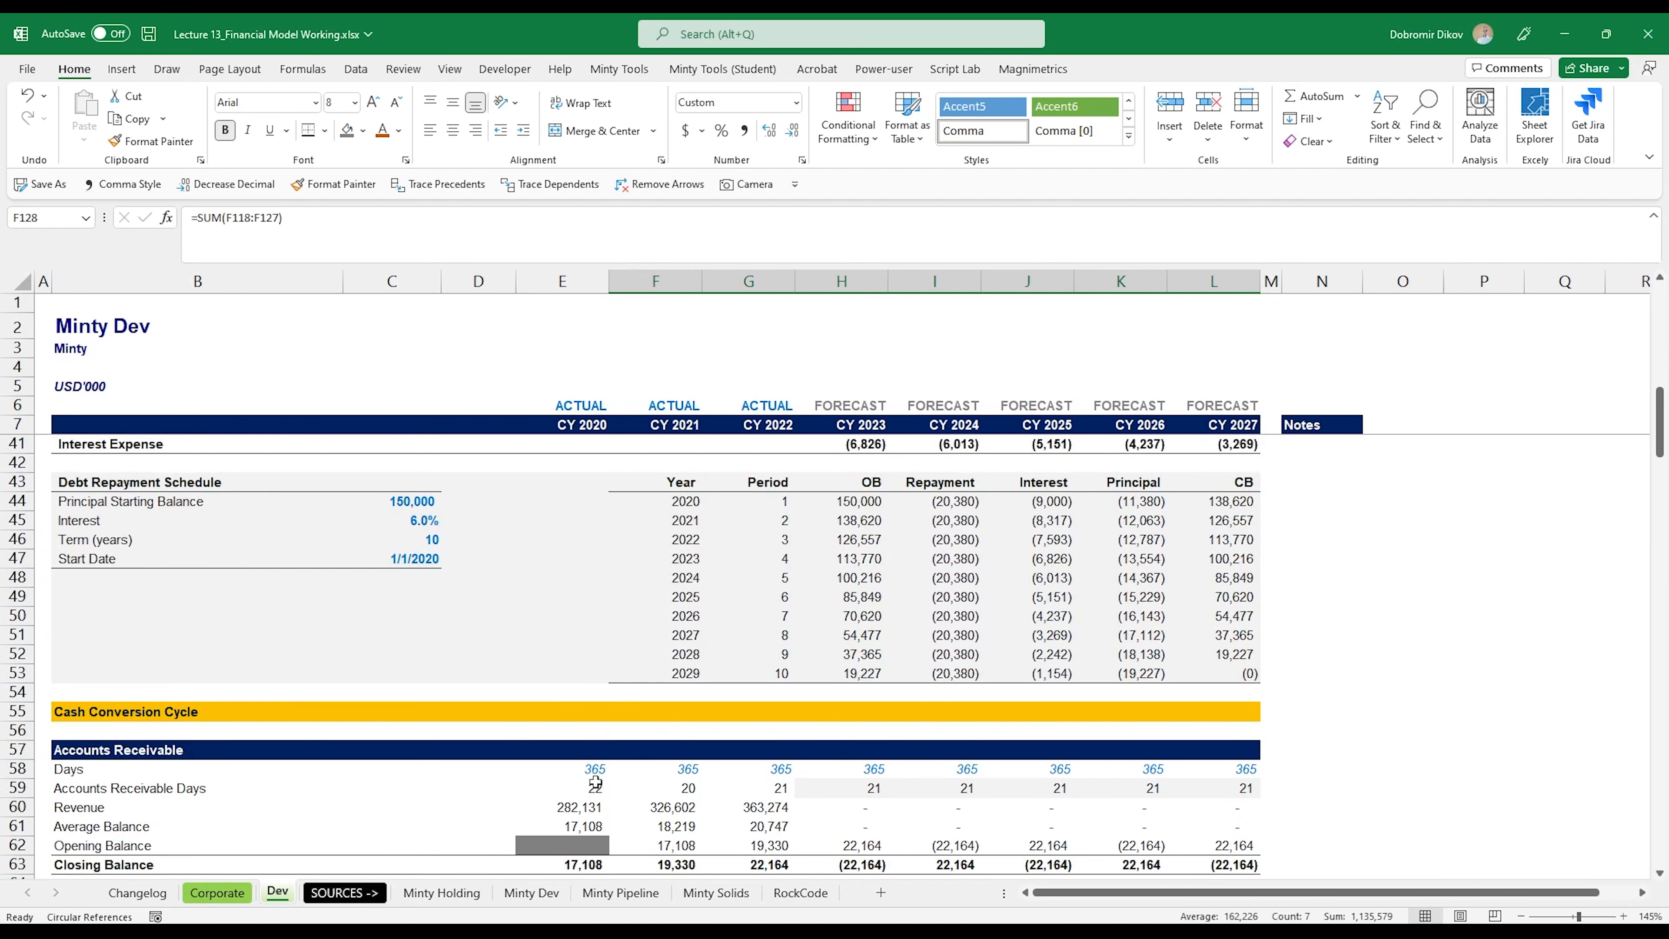
# Step: Rename the Operating Expenses growth driver in B13 to Revenue
pyautogui.scroll(13, 595, 783)
pyautogui.click(197, 539)
pyautogui.write('Reve')
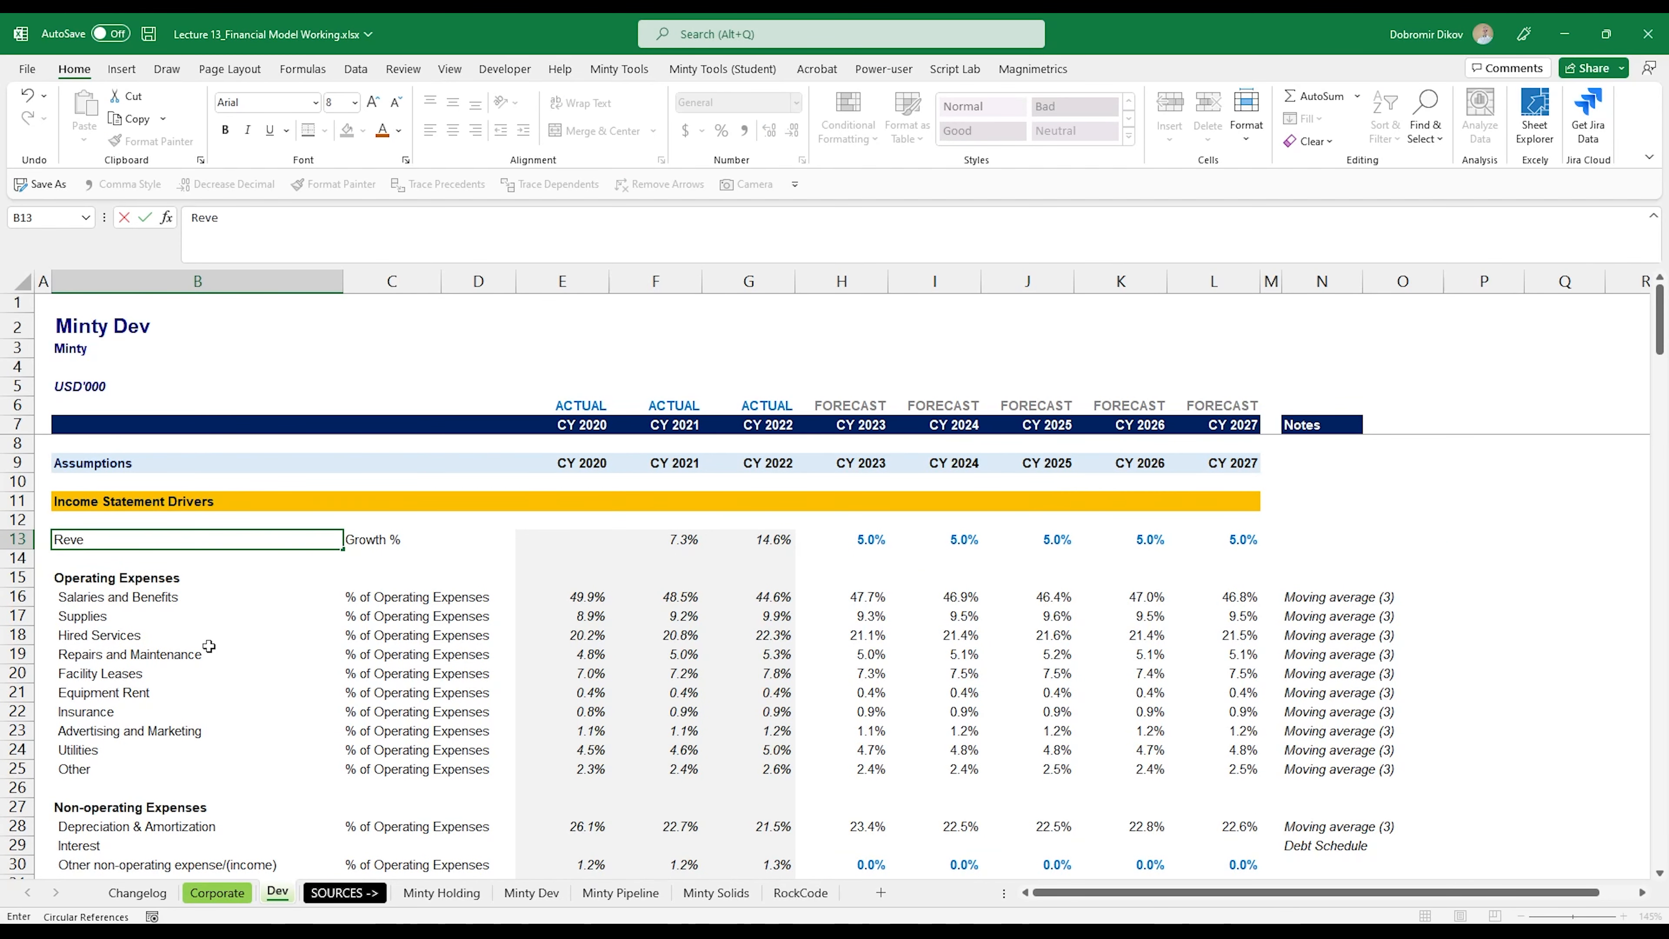
pyautogui.write('nue')
pyautogui.press('Return')
# Step: Change the basis label for Salaries and Benefits in C16 to "% of Revenue"
pyautogui.press('Up')
pyautogui.press('Right')
pyautogui.press('Down')
pyautogui.press('Down')
pyautogui.press('Down')
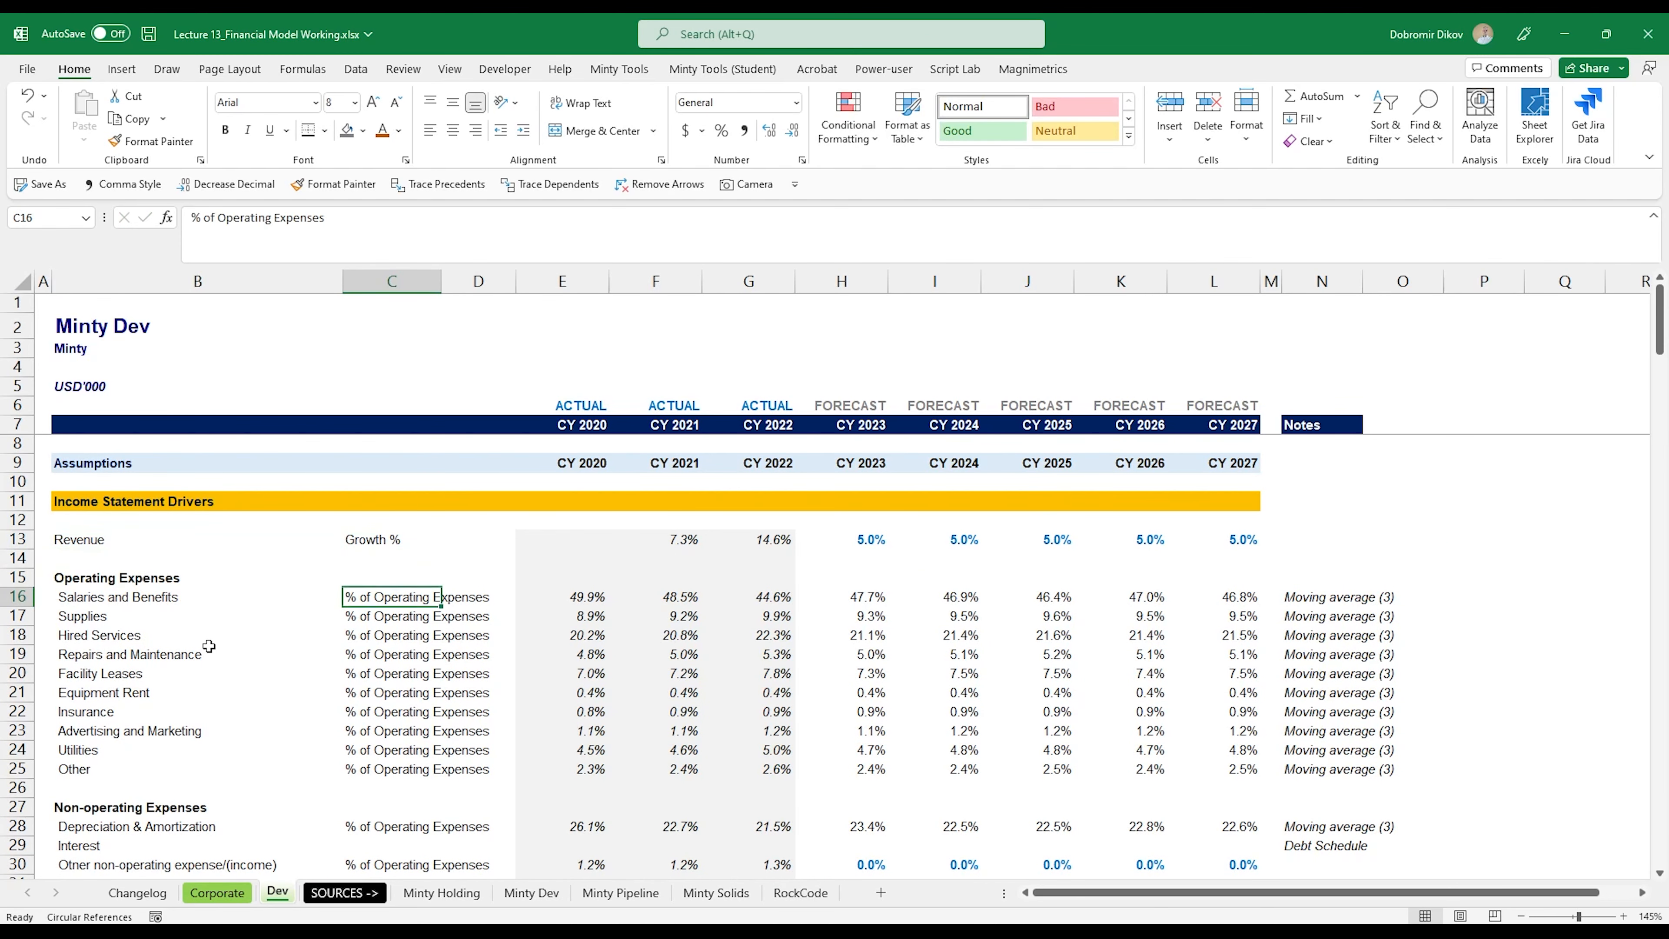
pyautogui.press('F2')
pyautogui.hotkey('ctrl', 'shift', 'Left')
pyautogui.hotkey('ctrl', 'shift', 'Left')
pyautogui.write('Re')
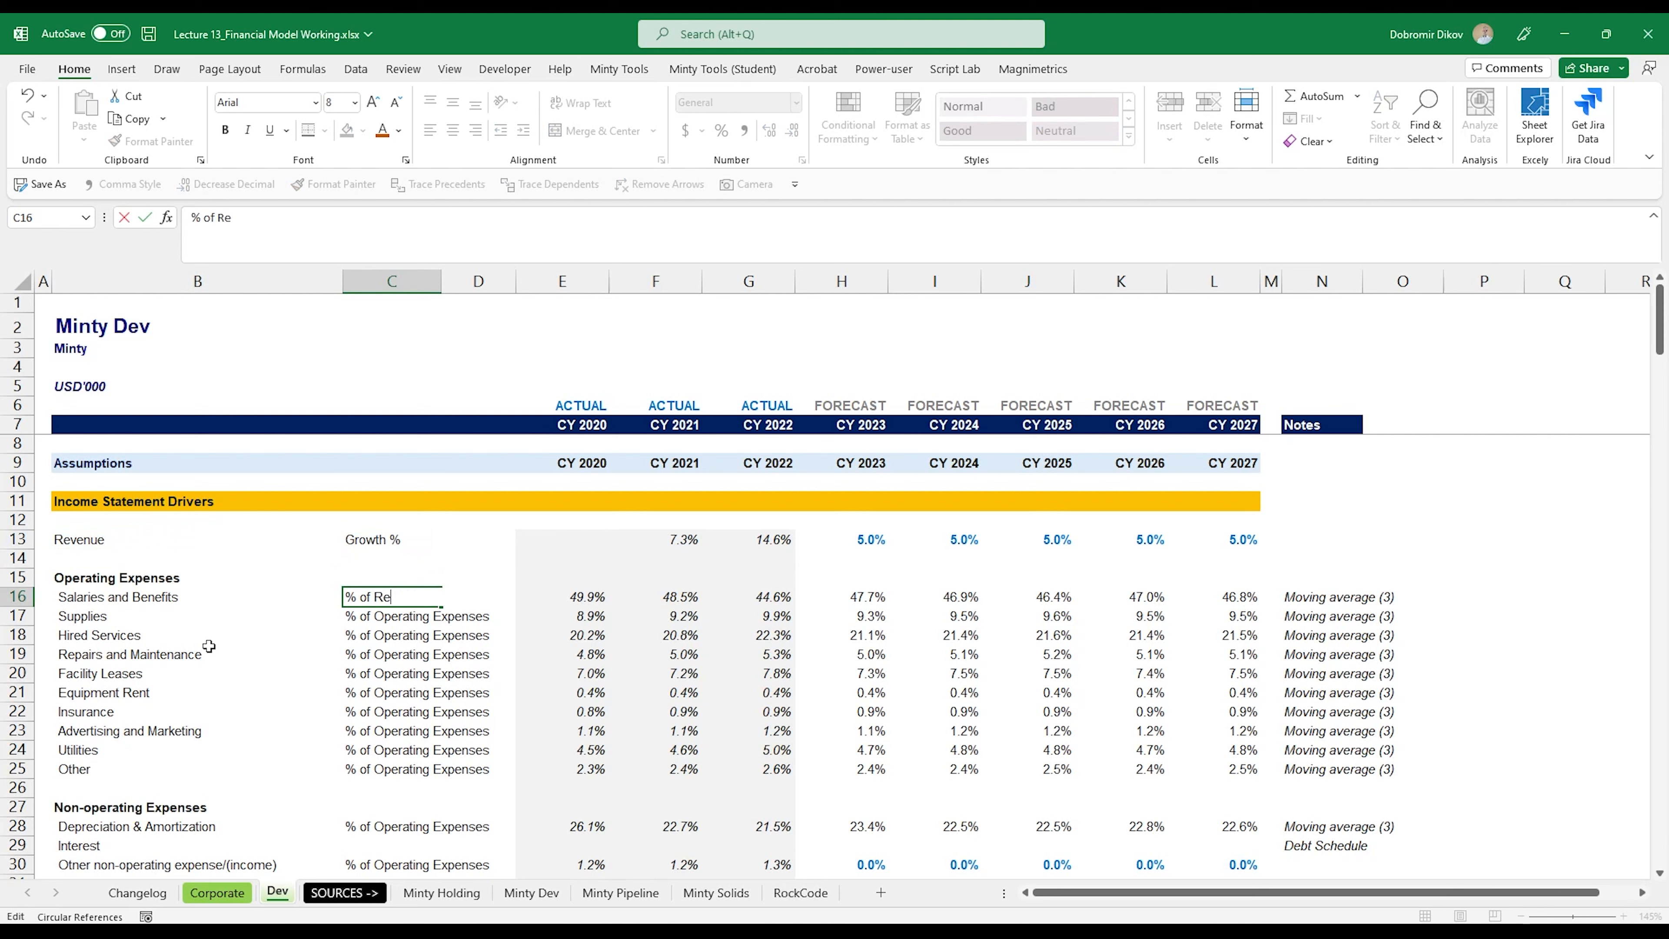
pyautogui.write('venue')
pyautogui.press('Return')
# Step: Fill the "% of Revenue" label down the remaining operating expense drivers through Other (C16:C25)
pyautogui.press('Up')
pyautogui.hotkey('ctrl', 'shift', 'Down')
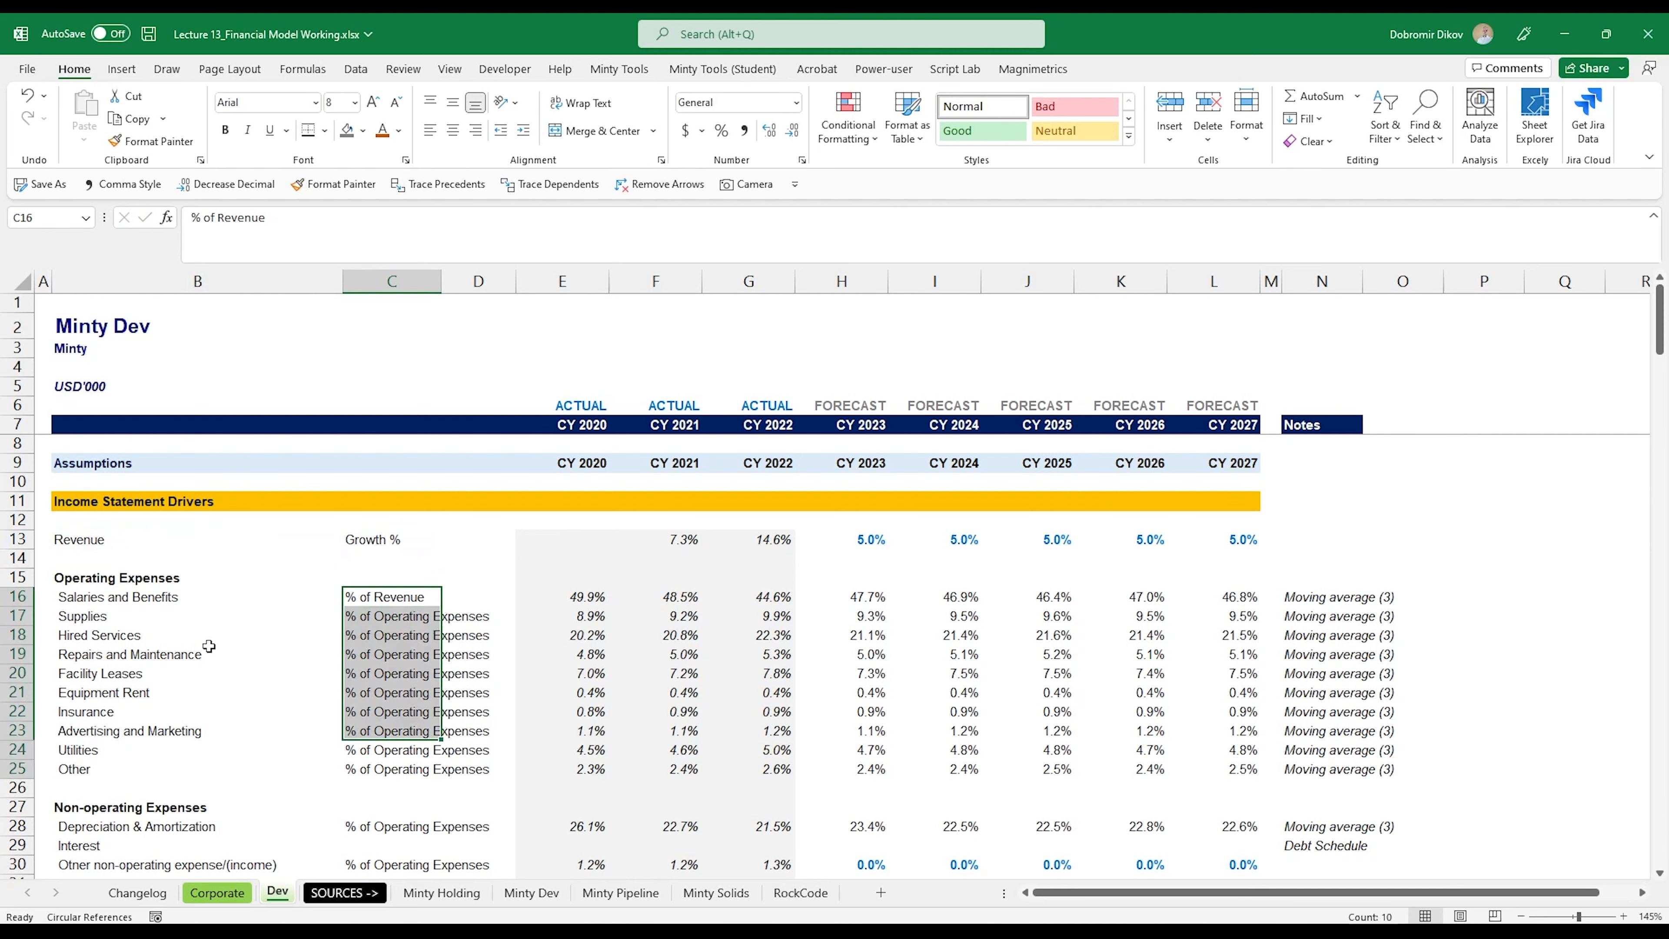
pyautogui.hotkey('ctrl', 'd')
# Step: Copy the "% of Revenue" label from C25 to Depreciation & Amortization (C28) and Other non-operating expense/(income) (C30)
pyautogui.press('Down')
pyautogui.hotkey('ctrl', 'Down')
pyautogui.hotkey('ctrl', 'c')
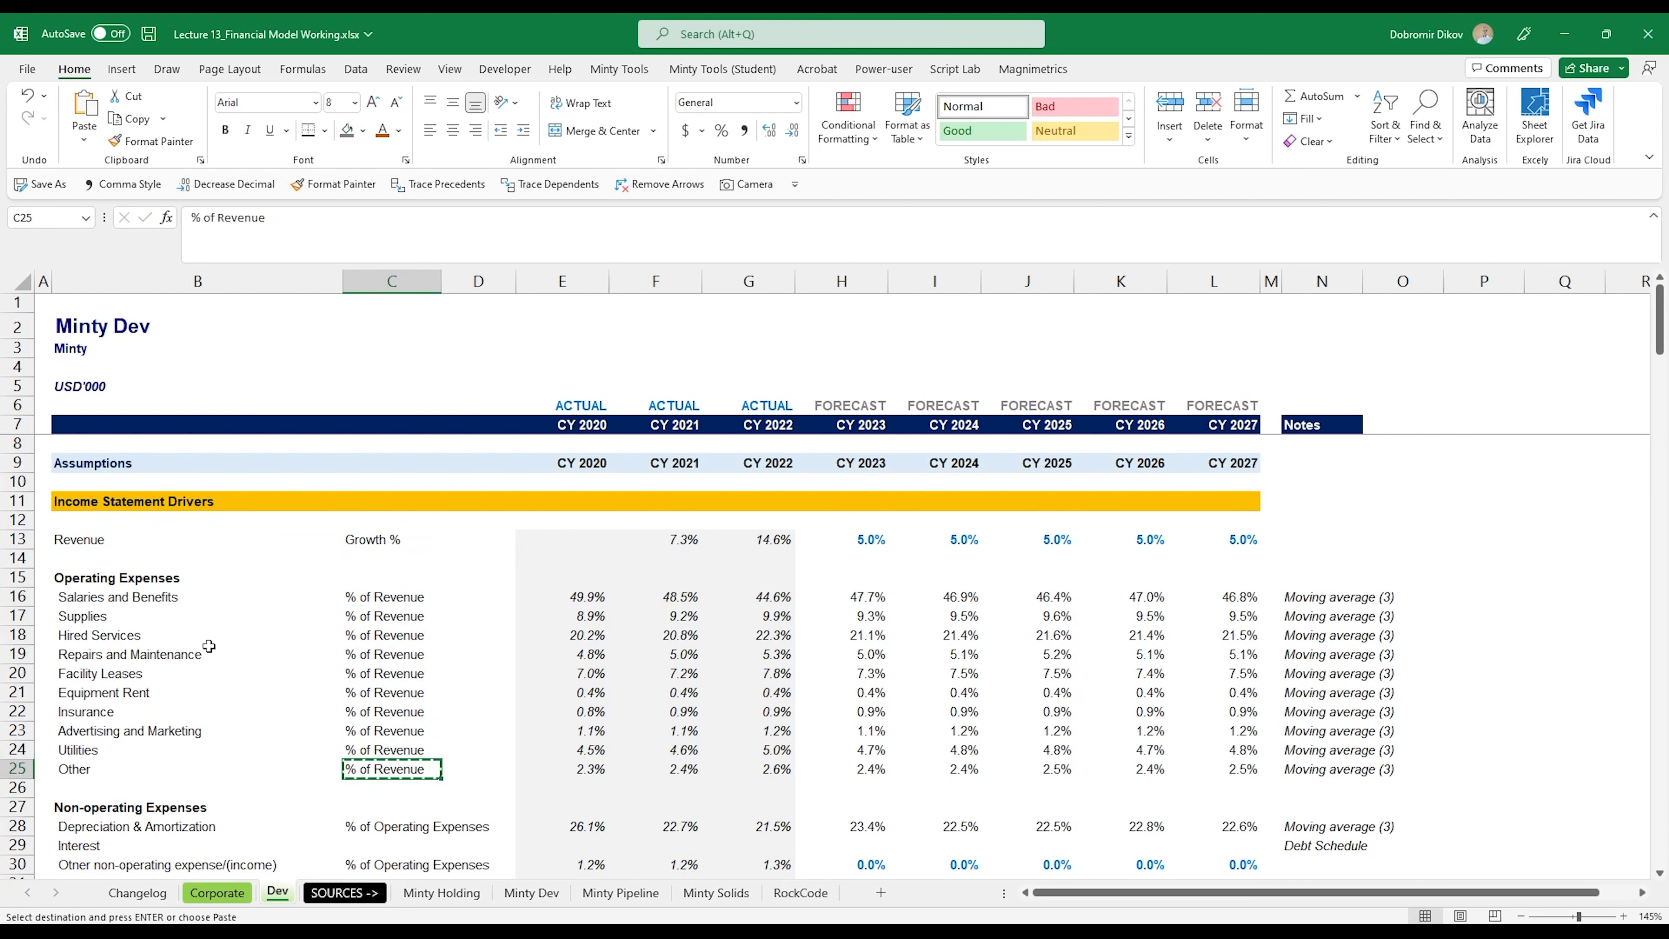
pyautogui.scroll(-2, 313, 635)
pyautogui.click(387, 710)
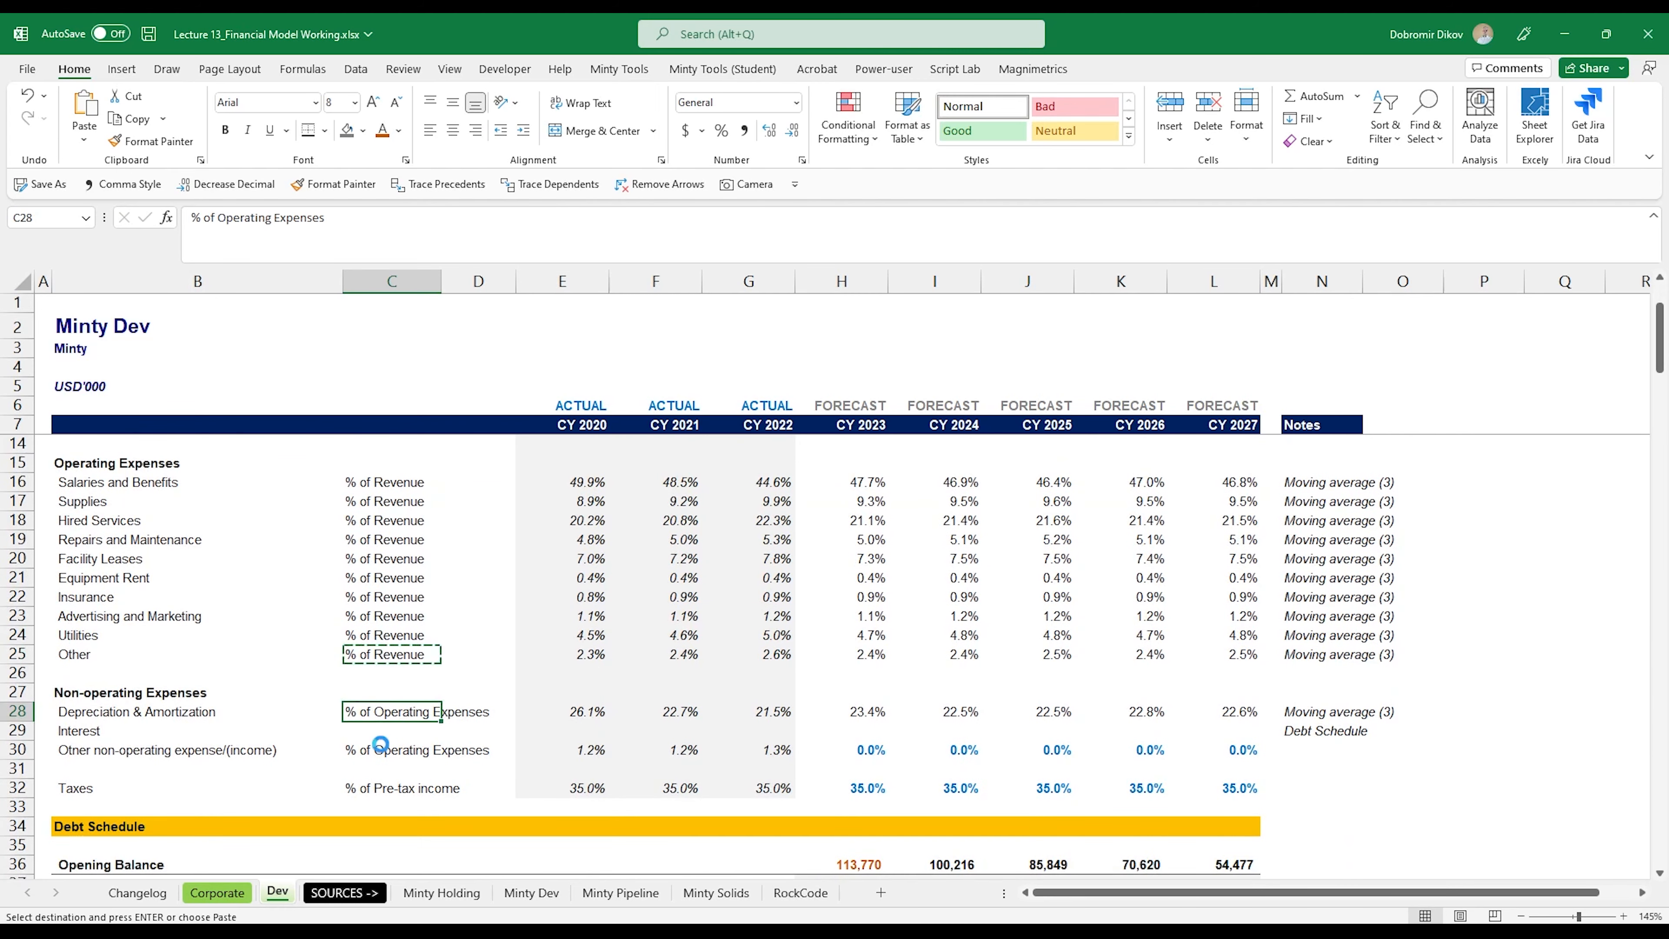
pyautogui.hotkey('ctrl', 'v')
pyautogui.click(383, 749)
pyautogui.hotkey('ctrl', 'v')
# Step: Enter the CY 2021 revenue growth formula =F113/E113-1 in F13
pyautogui.scroll(2, 420, 811)
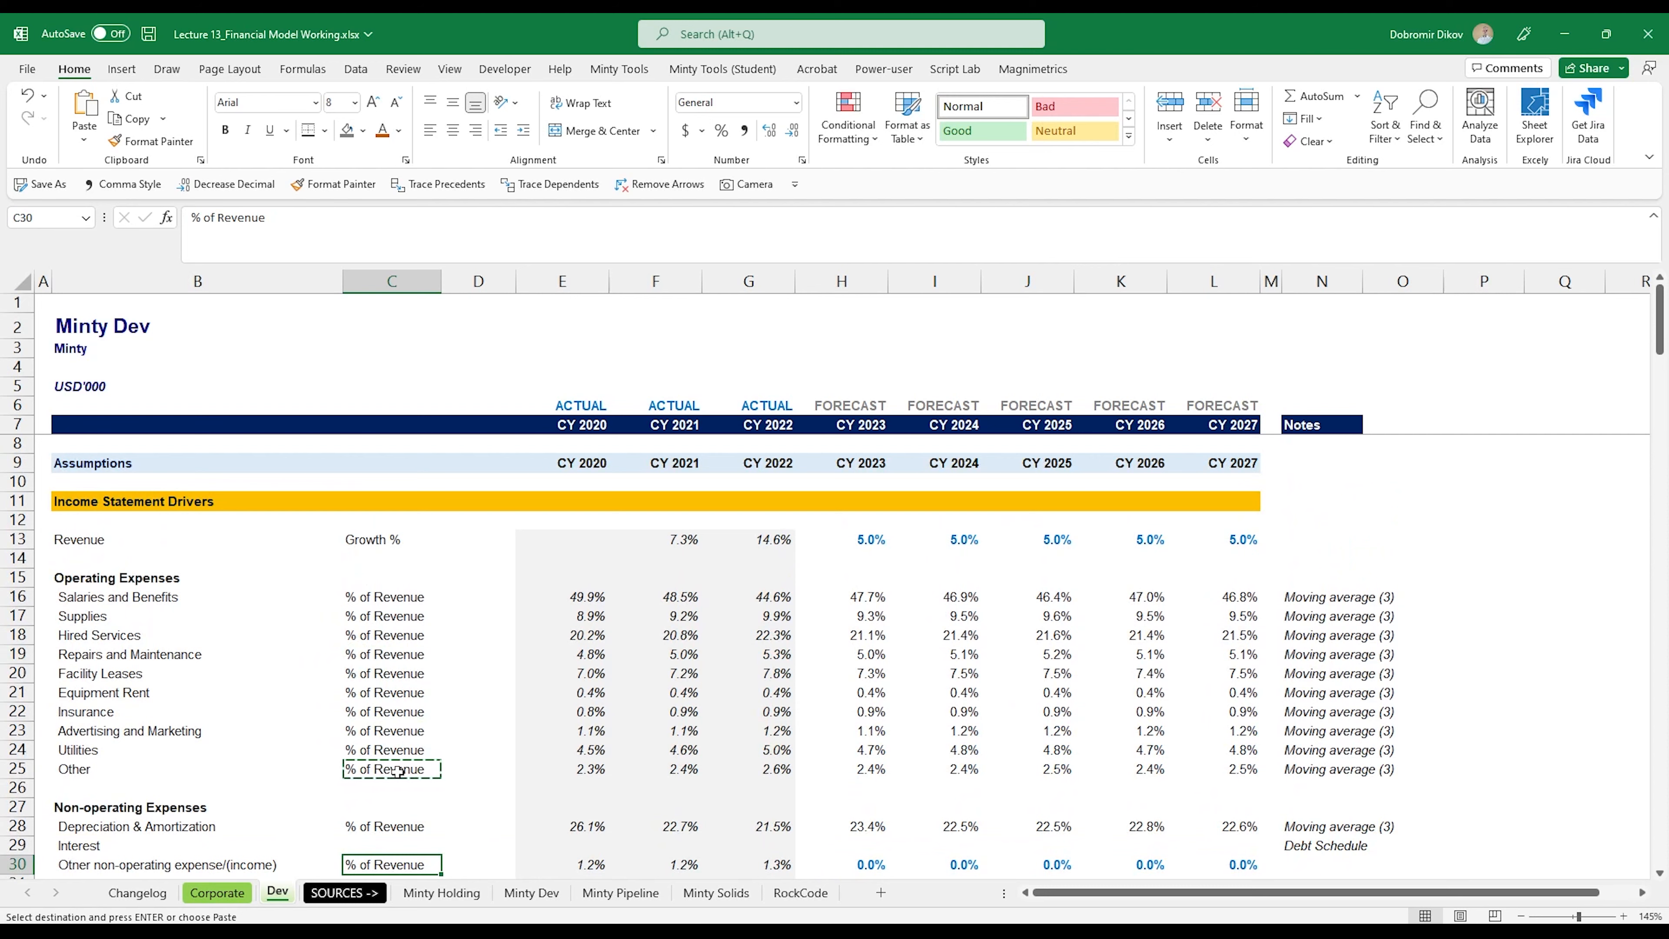
pyautogui.click(655, 539)
pyautogui.write('=')
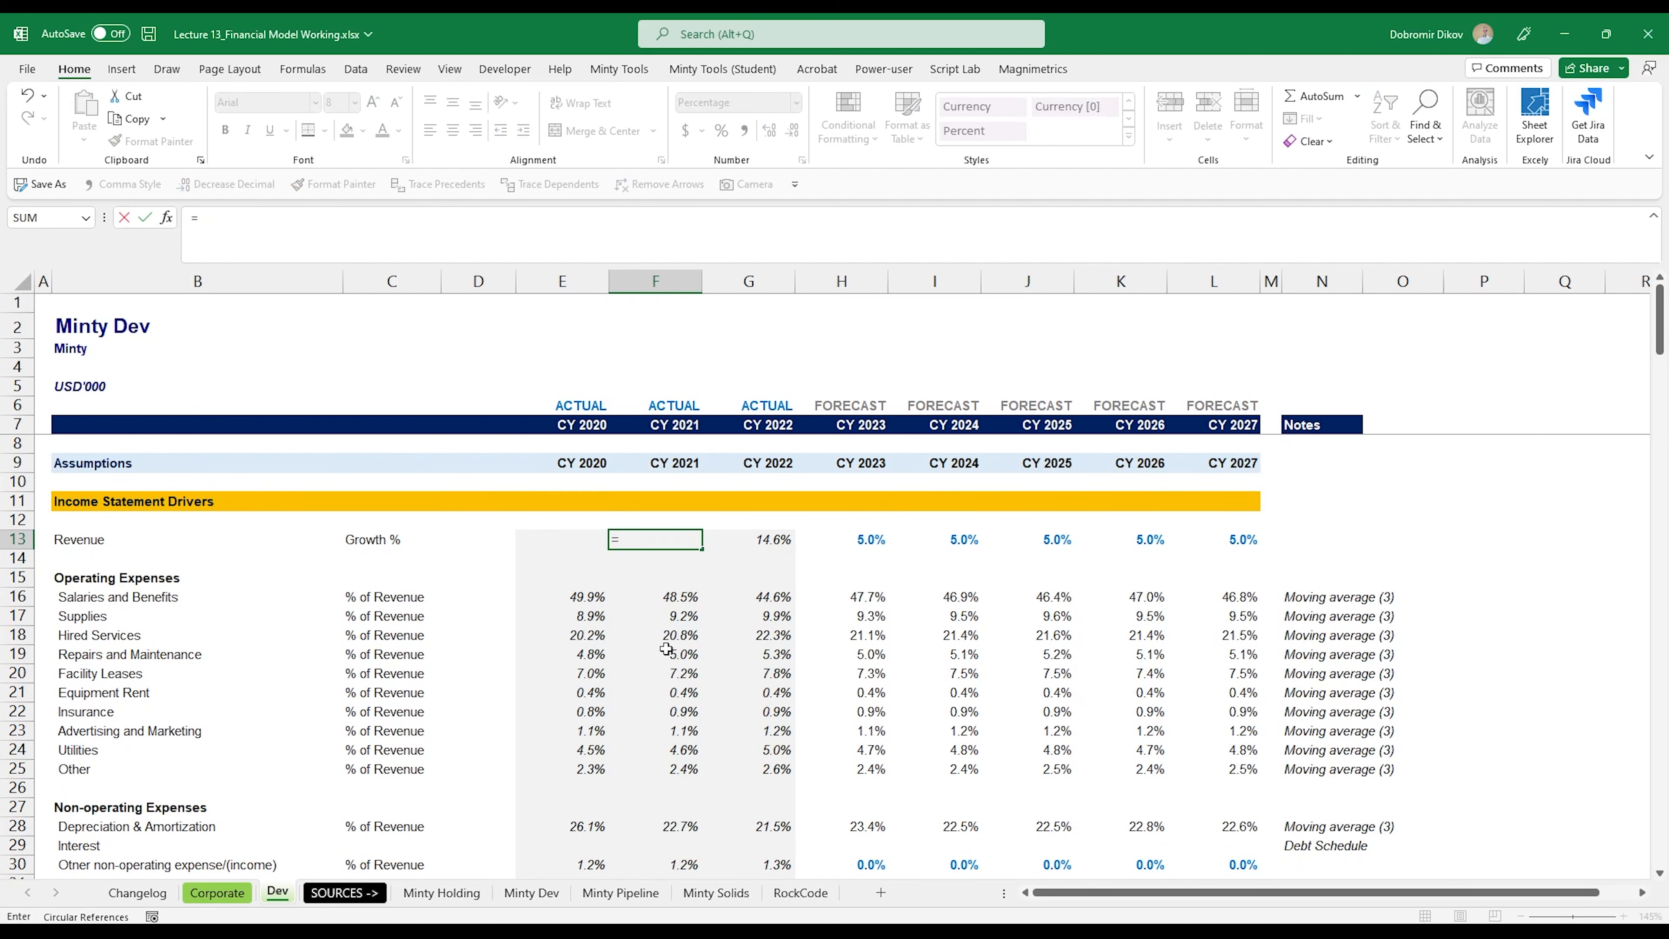
pyautogui.scroll(-17, 665, 650)
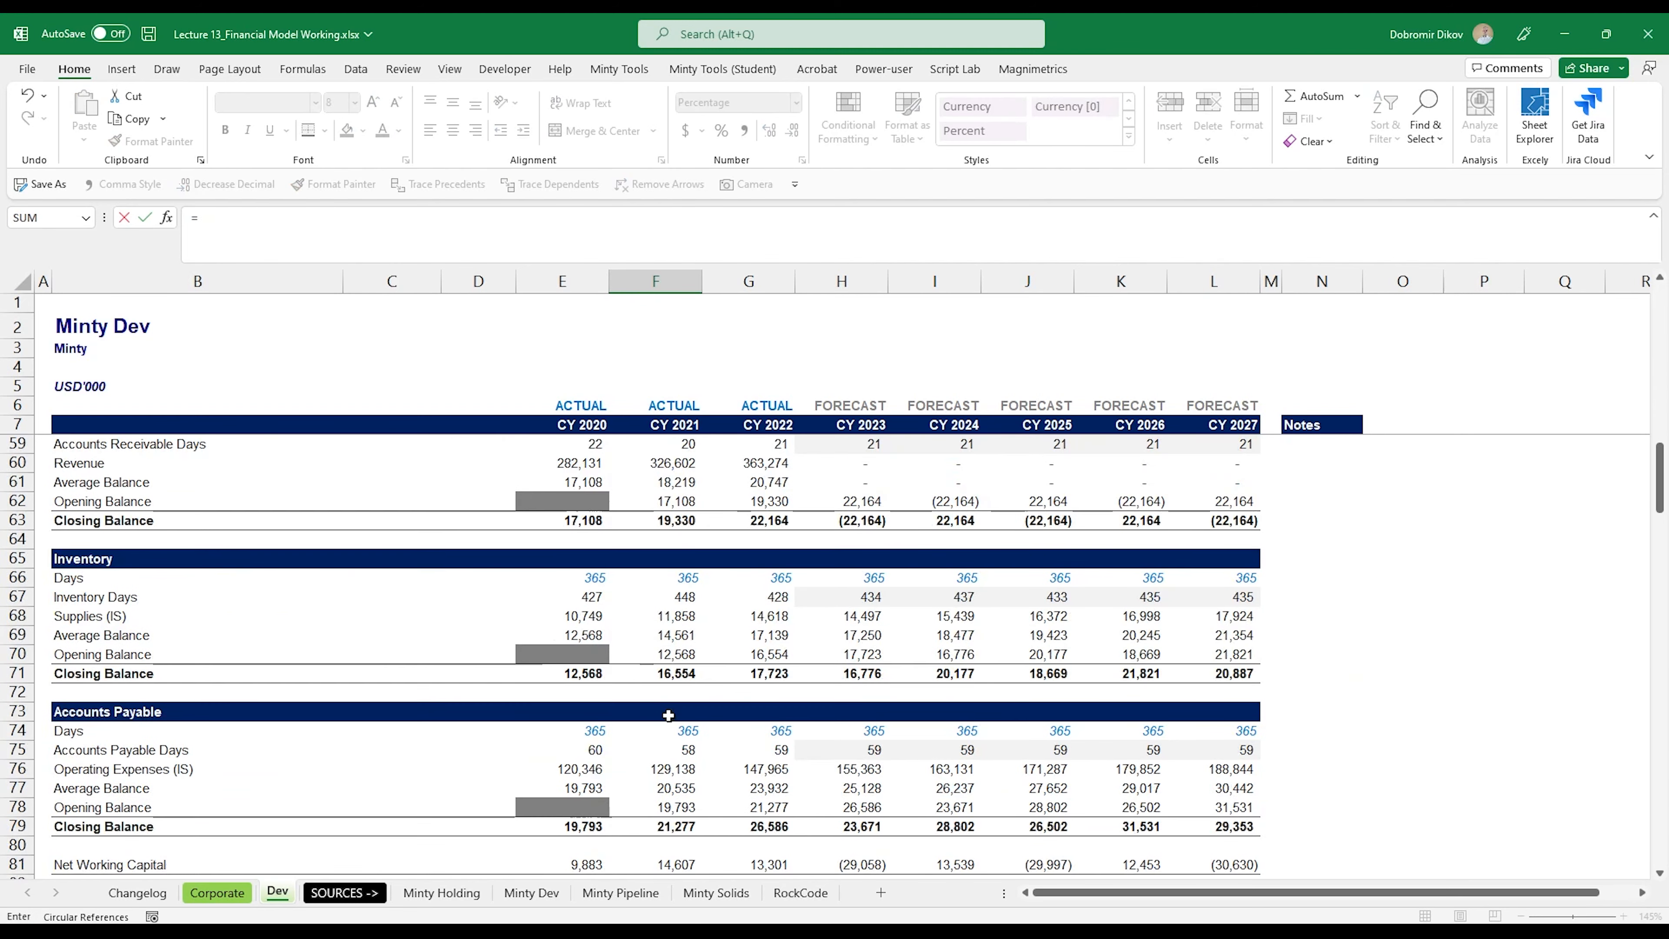
pyautogui.scroll(-15, 669, 715)
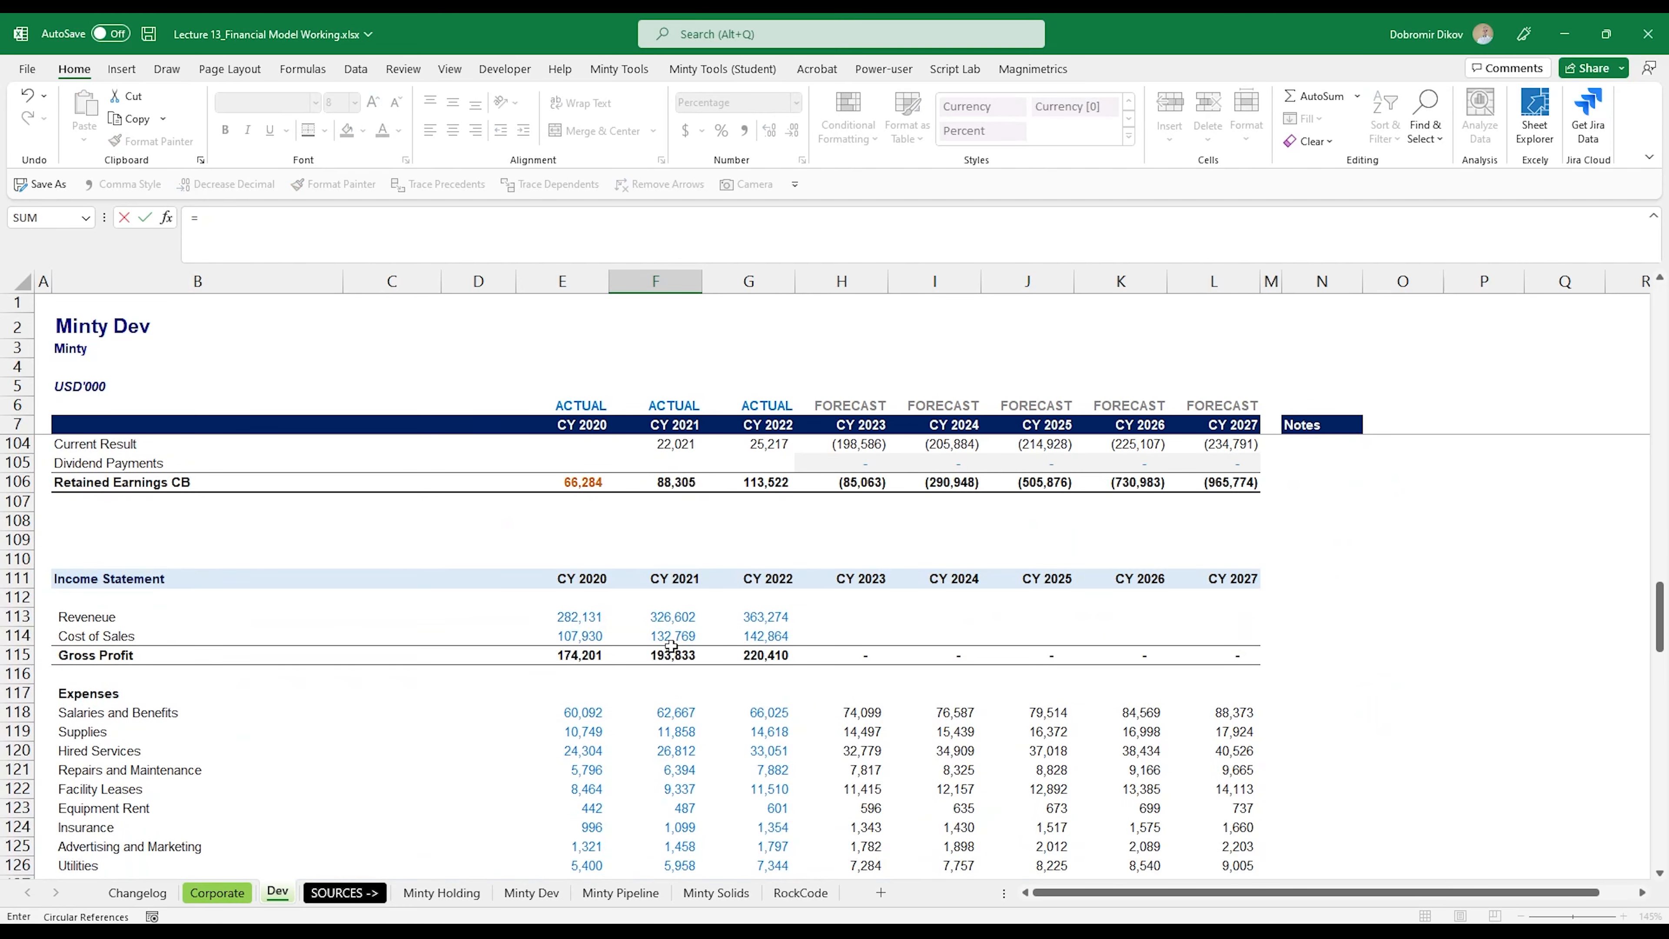
pyautogui.click(662, 621)
pyautogui.write('/')
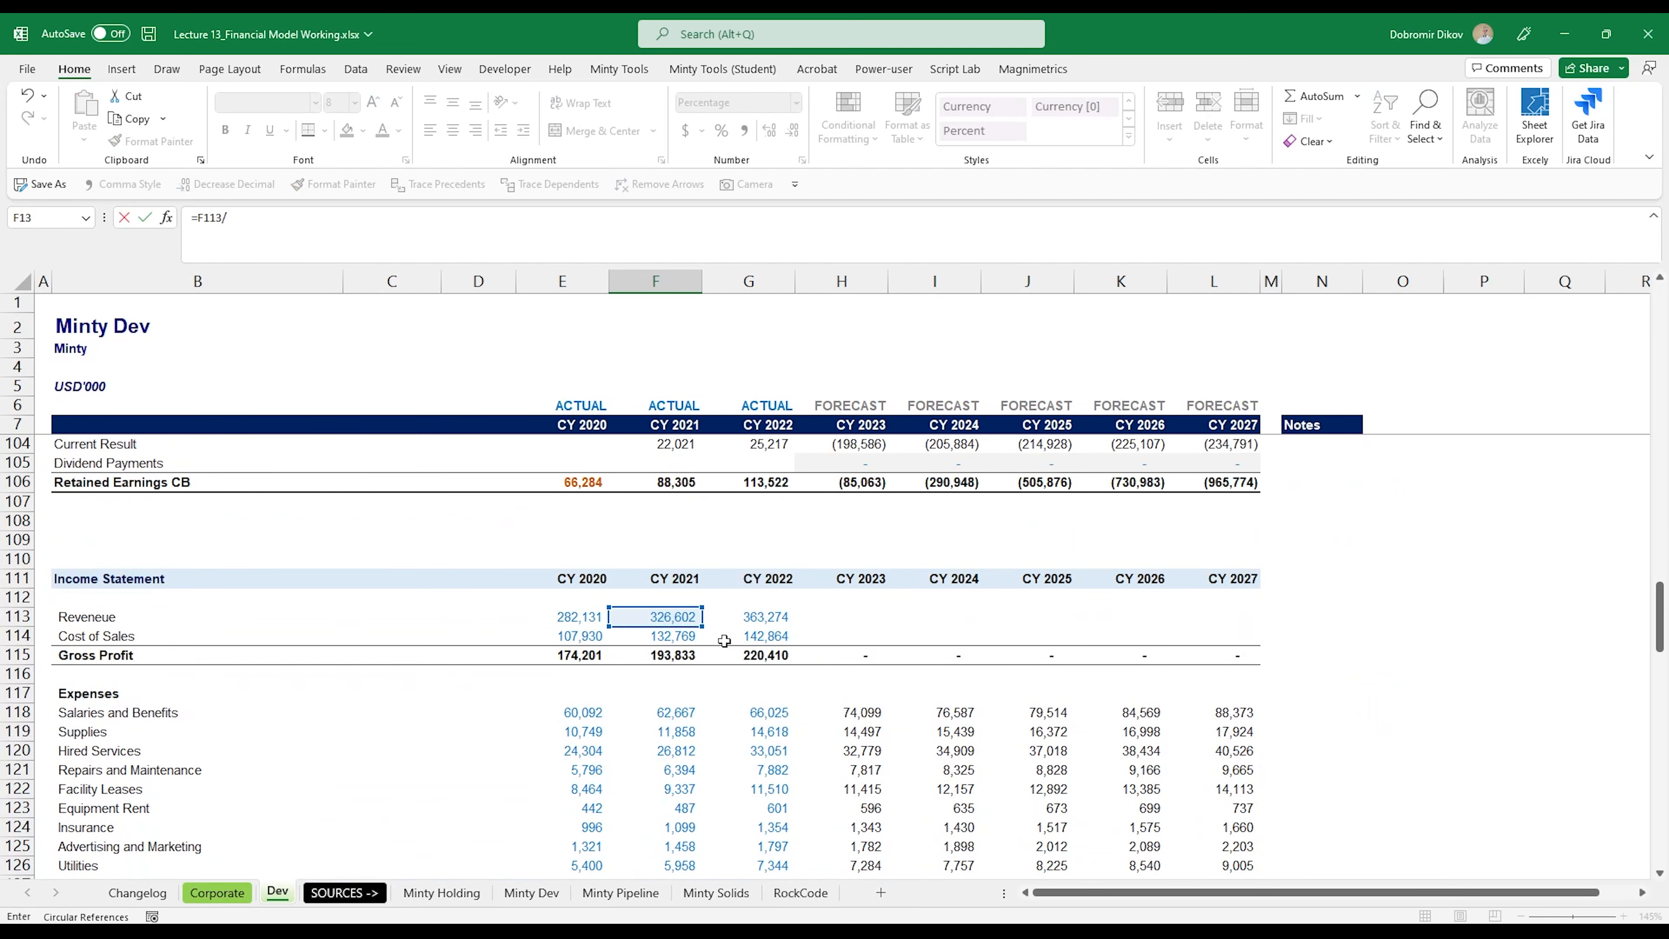
pyautogui.click(572, 617)
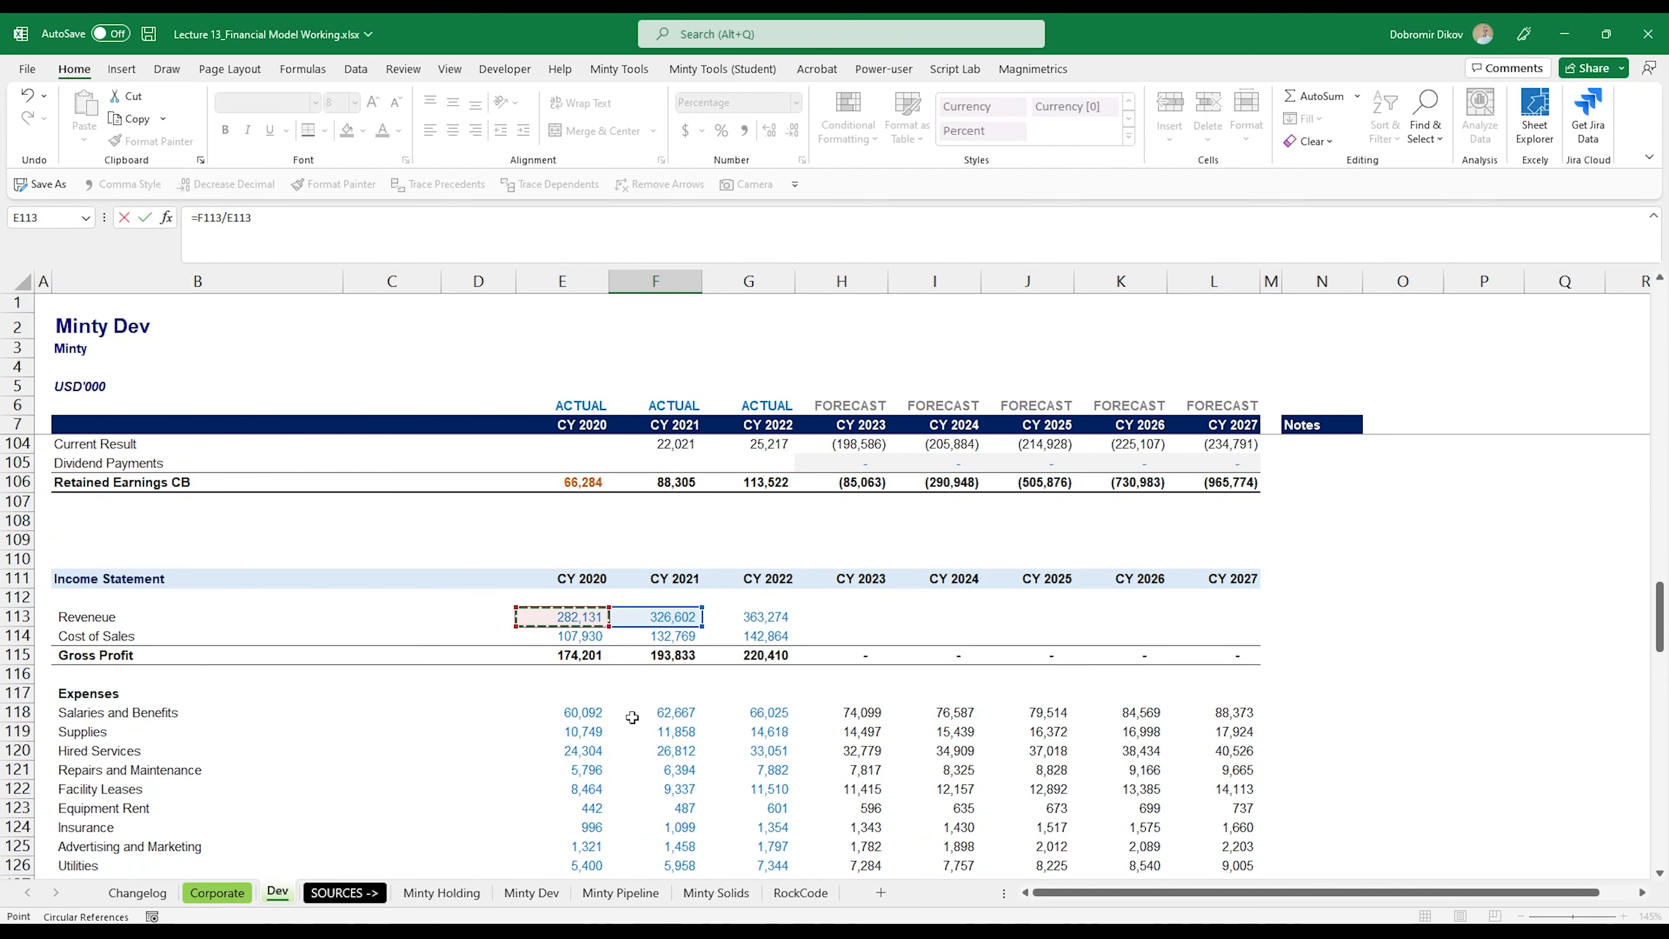
pyautogui.press('Return')
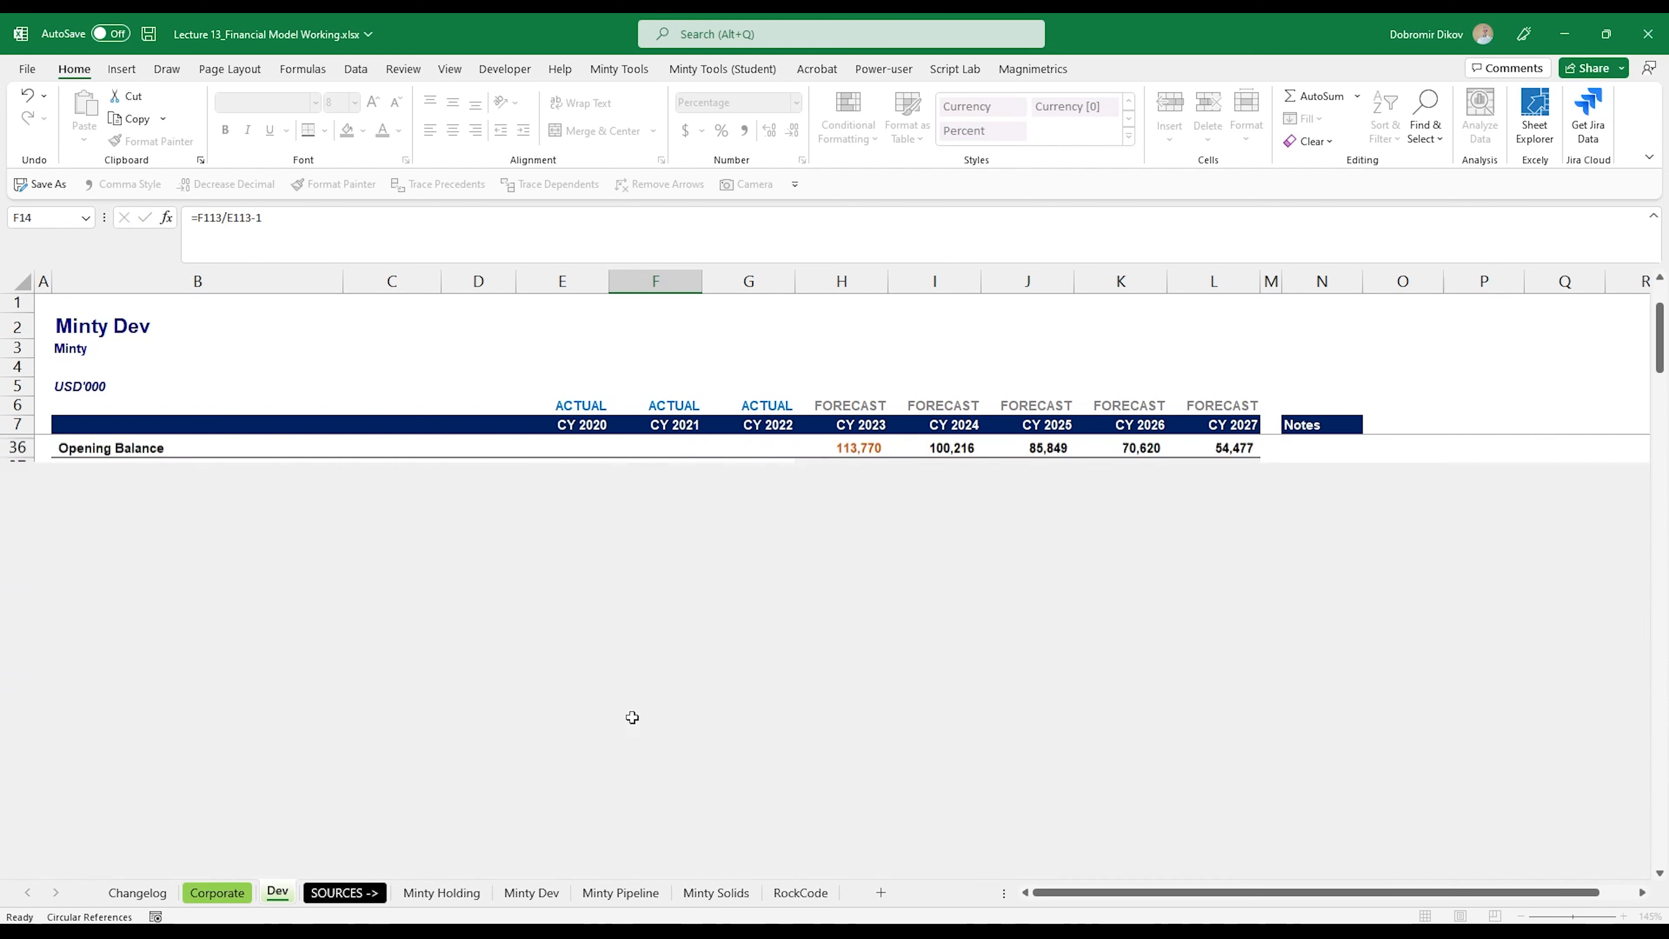
# Step: Extend the revenue growth formula from F13 to CY 2022 in G13 and review the growth rates across row 13
pyautogui.click(674, 538)
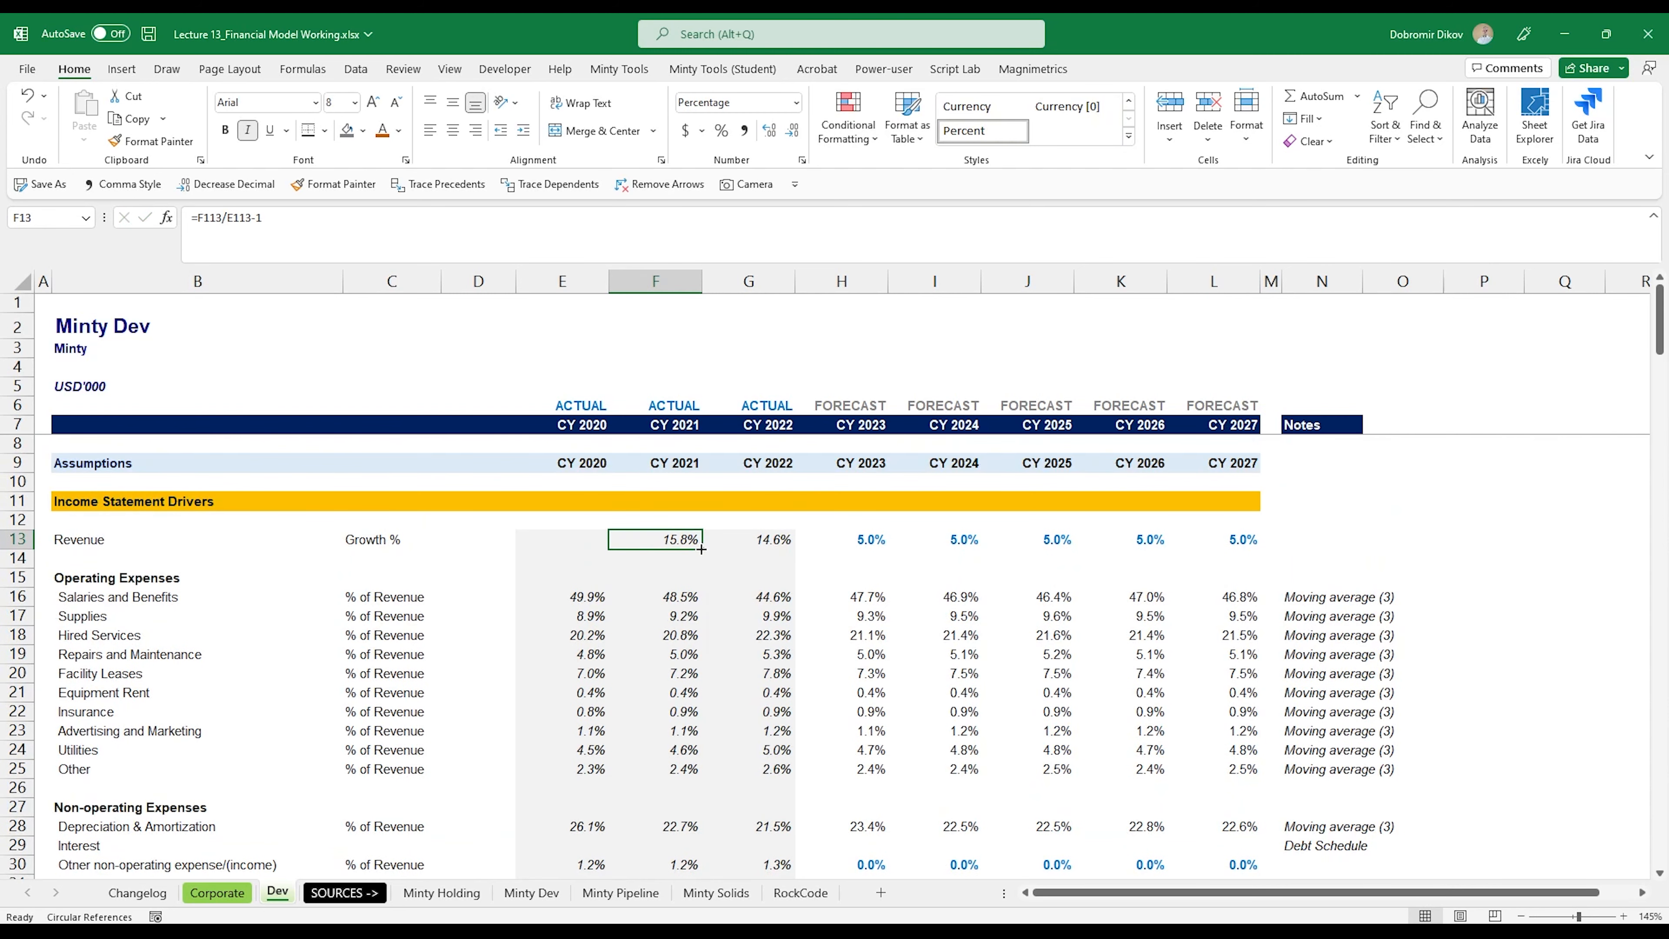
pyautogui.moveTo(702, 549); pyautogui.dragTo(792, 545)
pyautogui.click(826, 555)
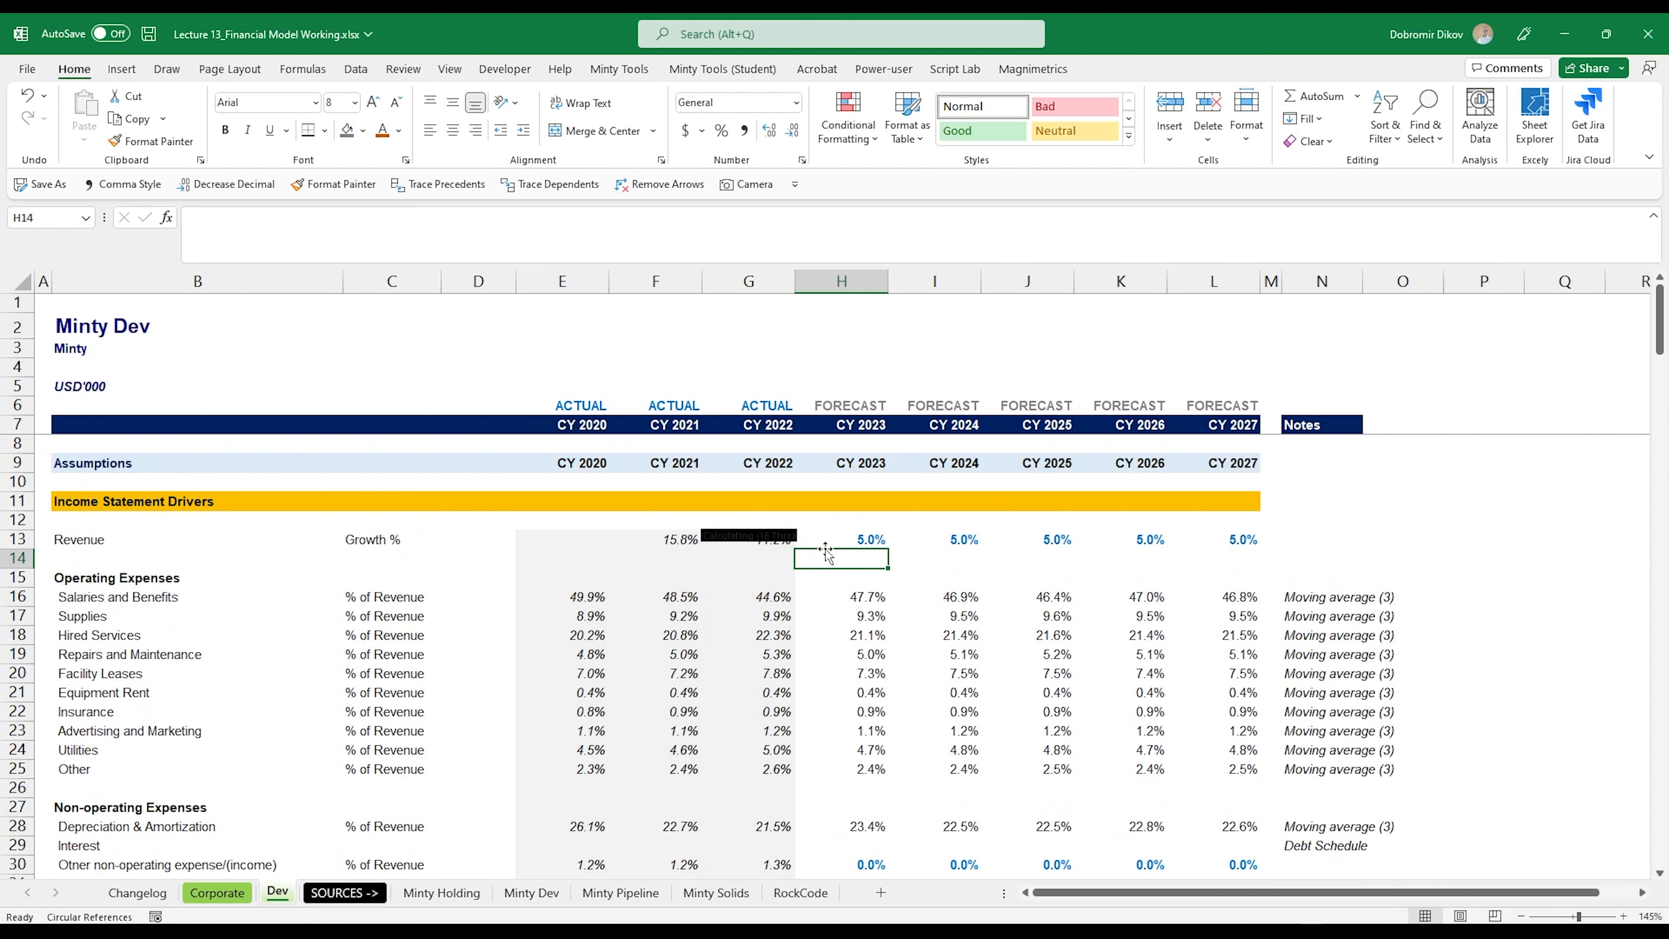
pyautogui.click(749, 542)
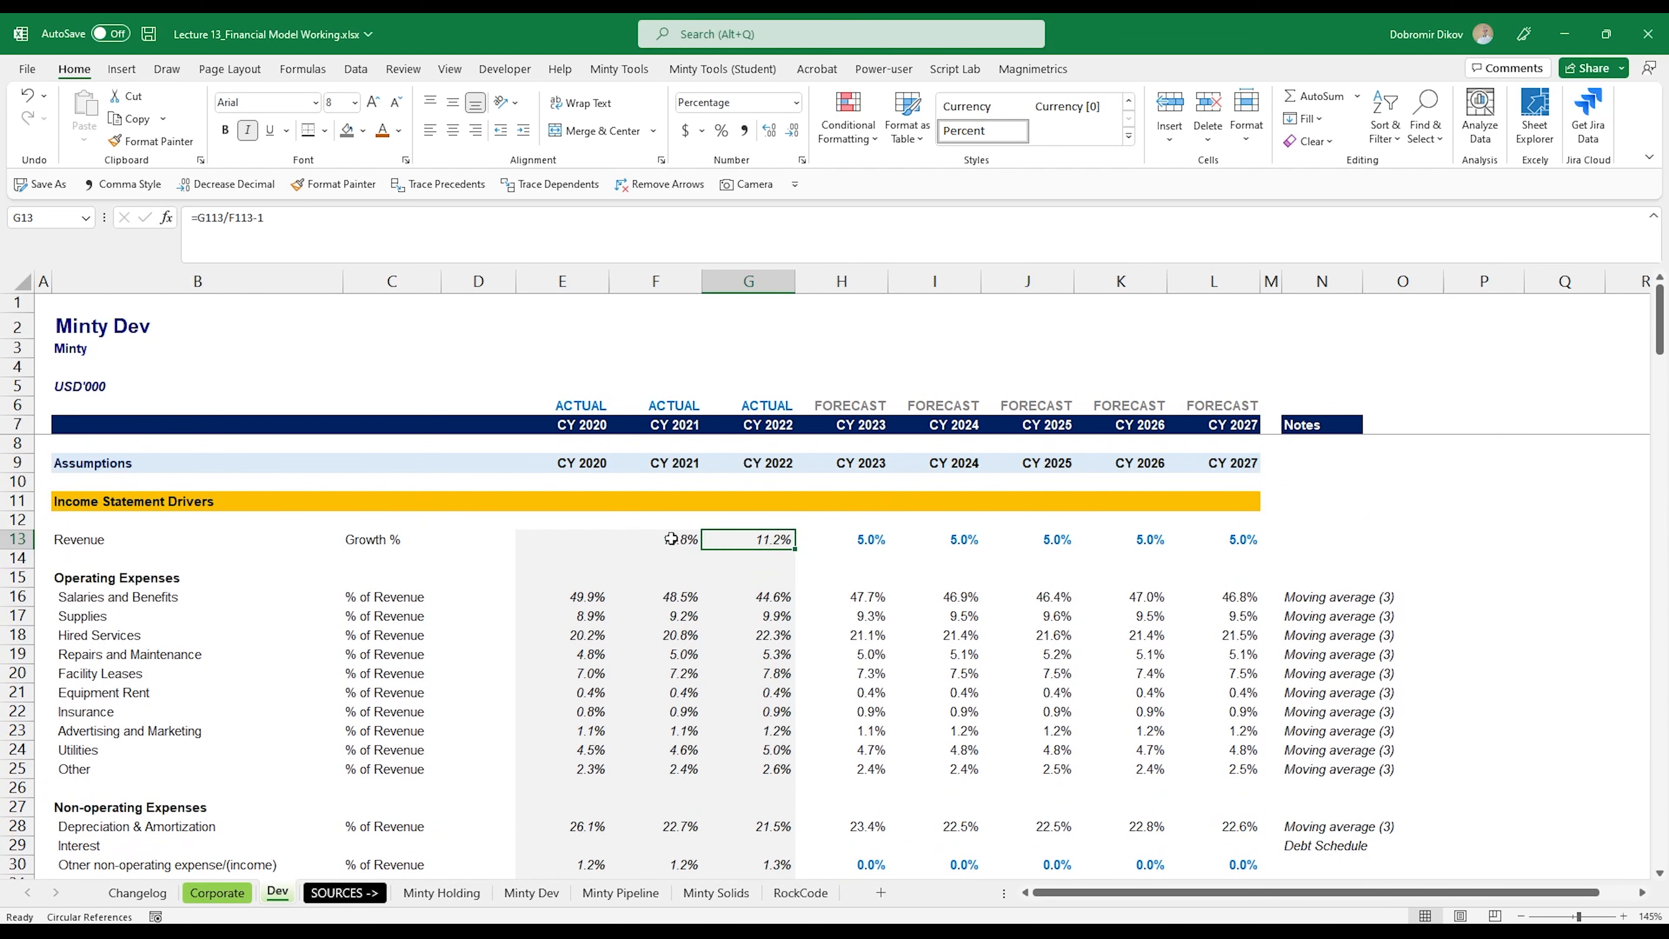
pyautogui.moveTo(670, 538); pyautogui.dragTo(745, 541)
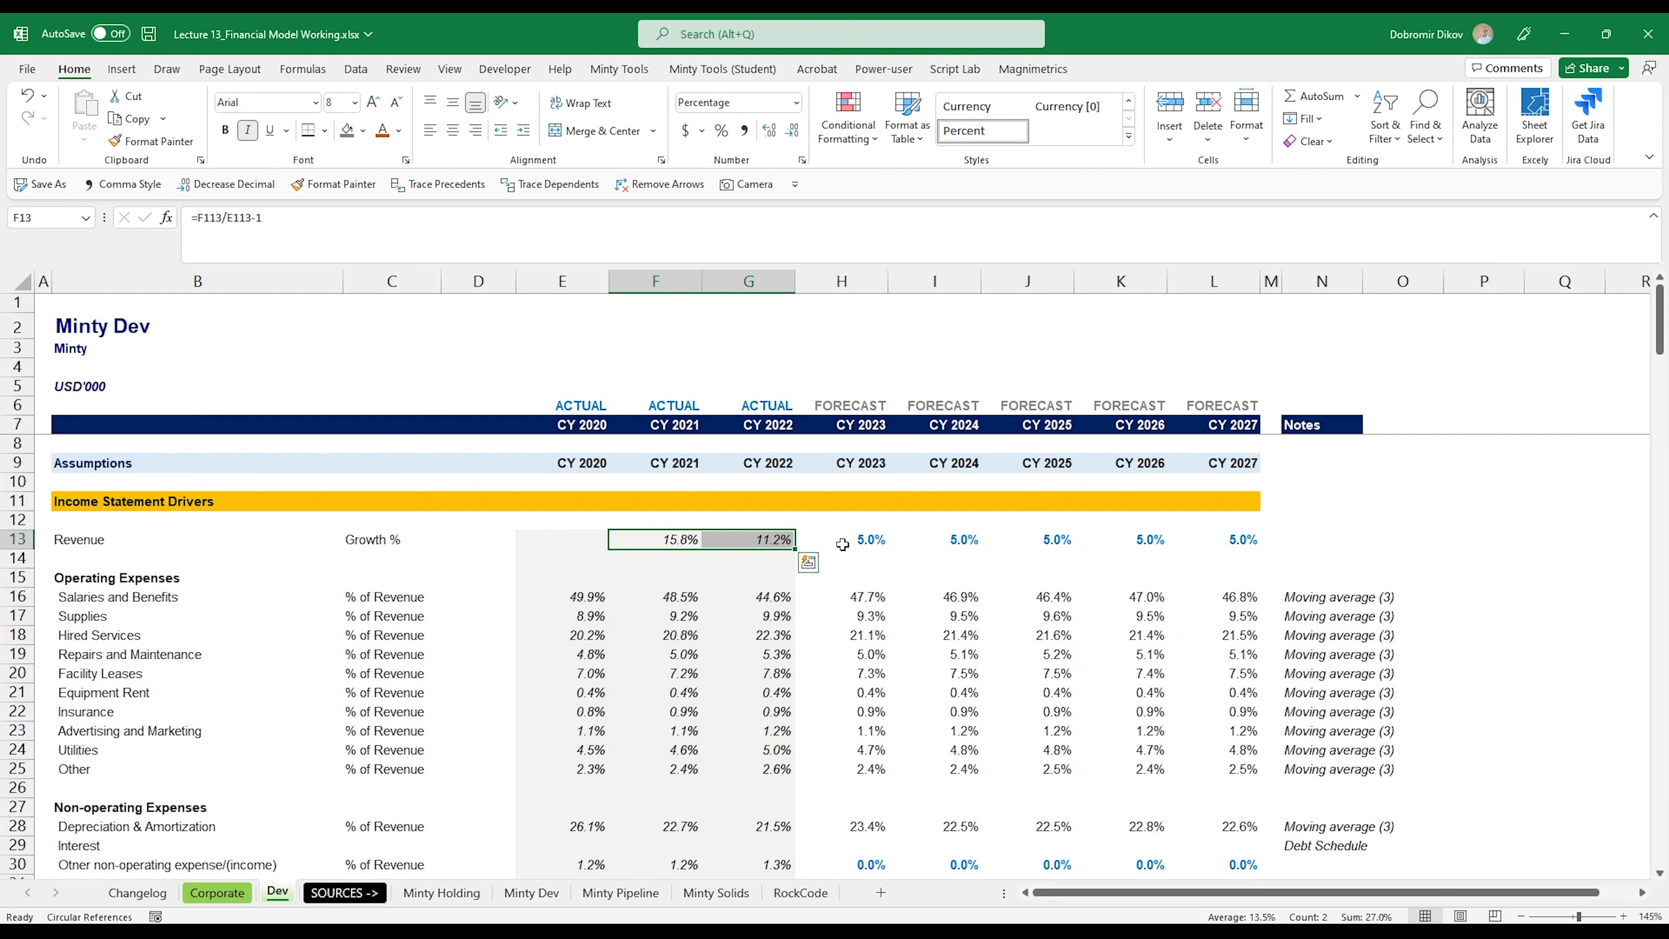
pyautogui.moveTo(843, 544); pyautogui.dragTo(1239, 540)
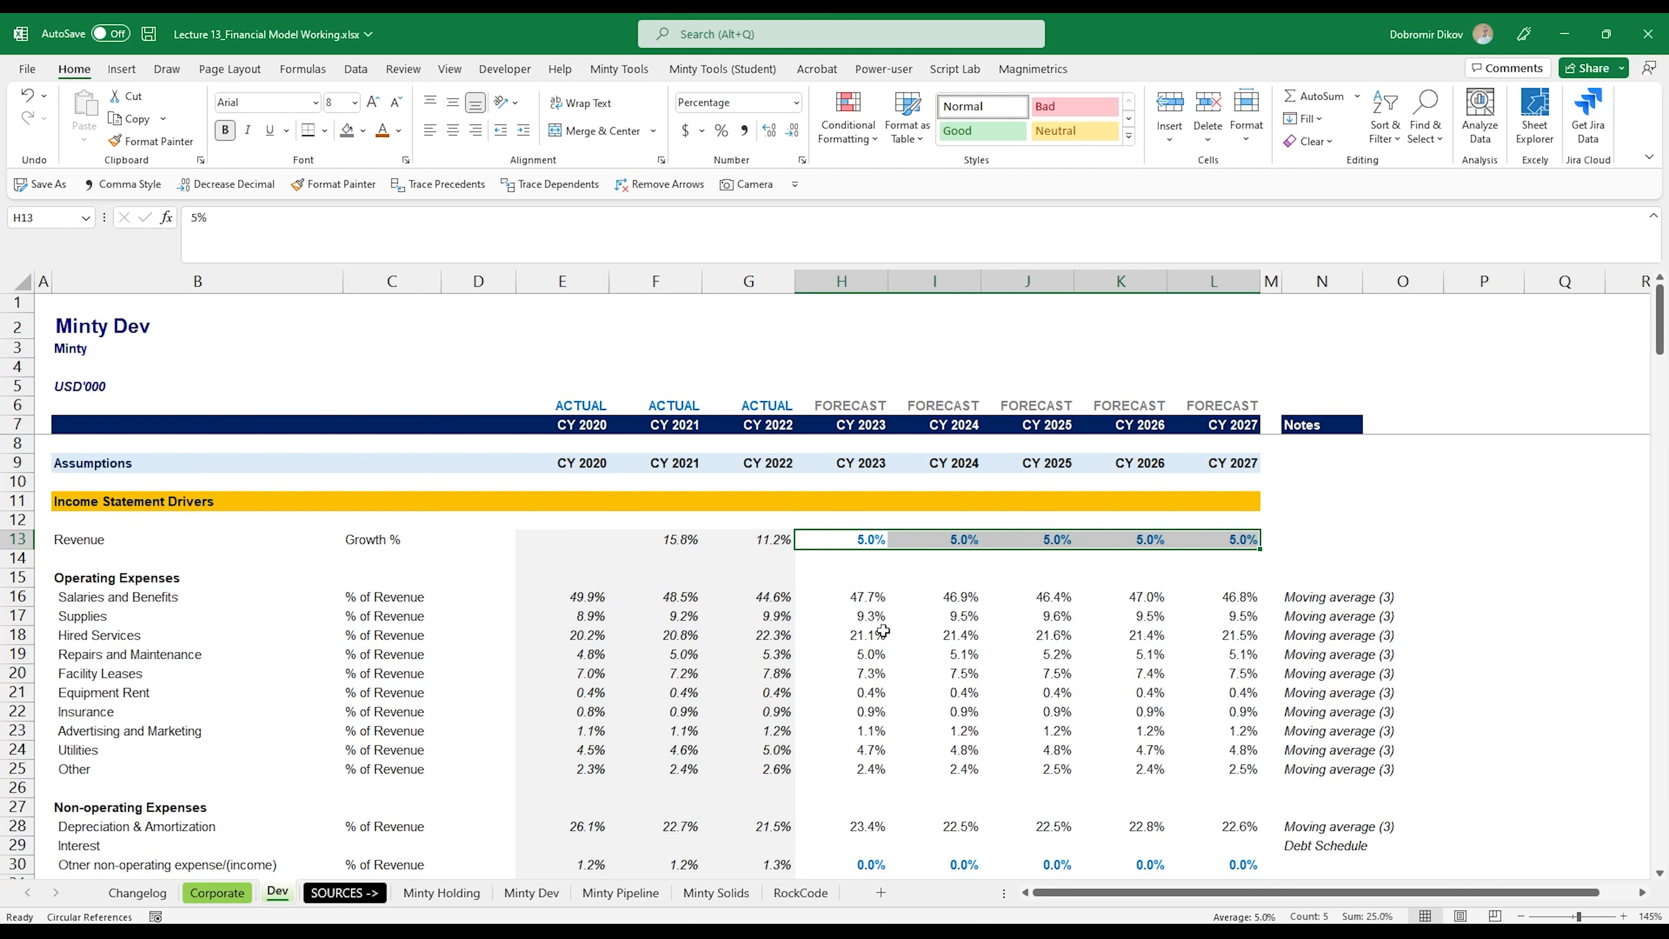
# Step: Enter the CY 2023 revenue forecast formula =G113*(1+H13) in H113 of the Income Statement
pyautogui.scroll(-13, 883, 632)
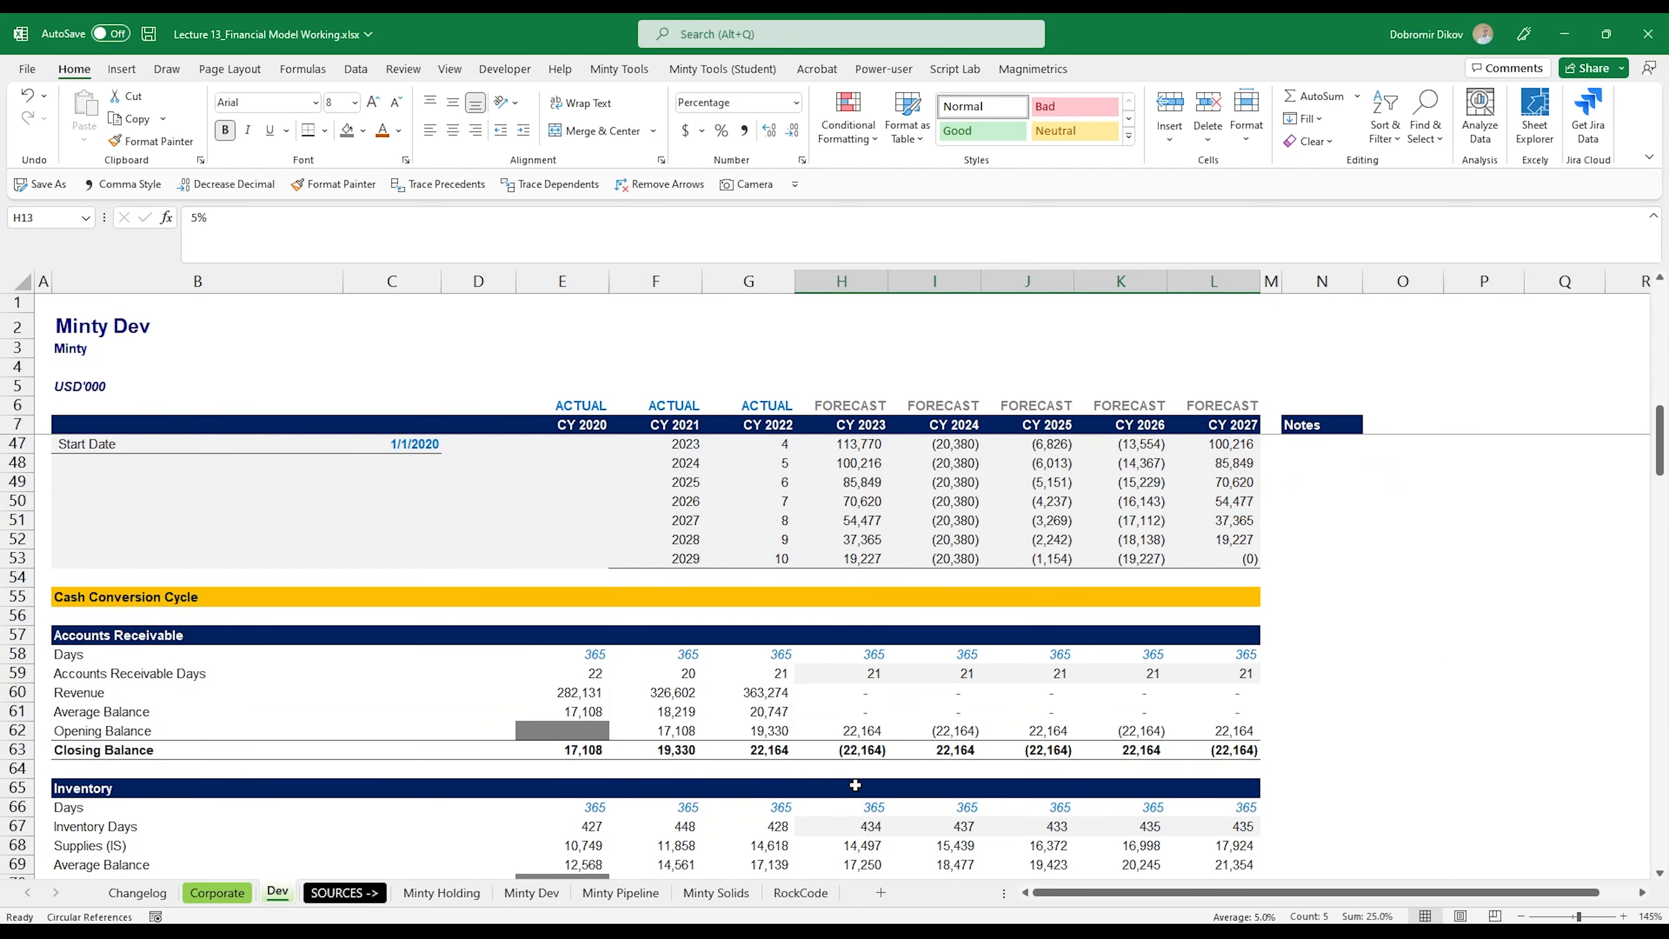
pyautogui.scroll(-18, 855, 785)
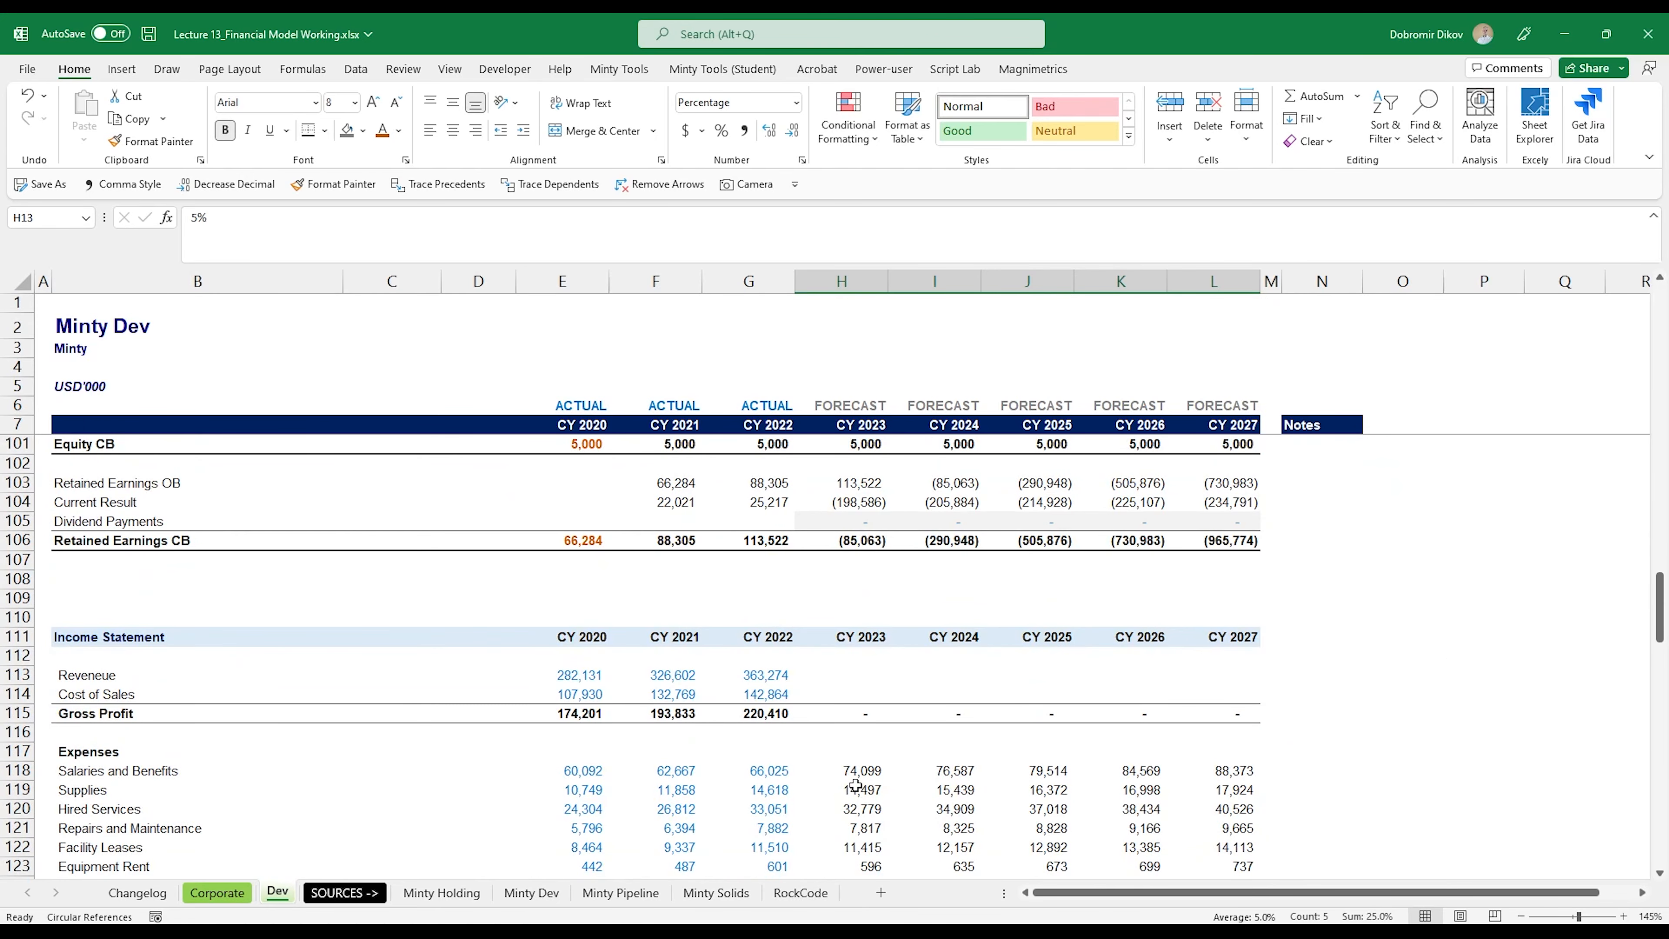
pyautogui.click(853, 674)
pyautogui.write('=')
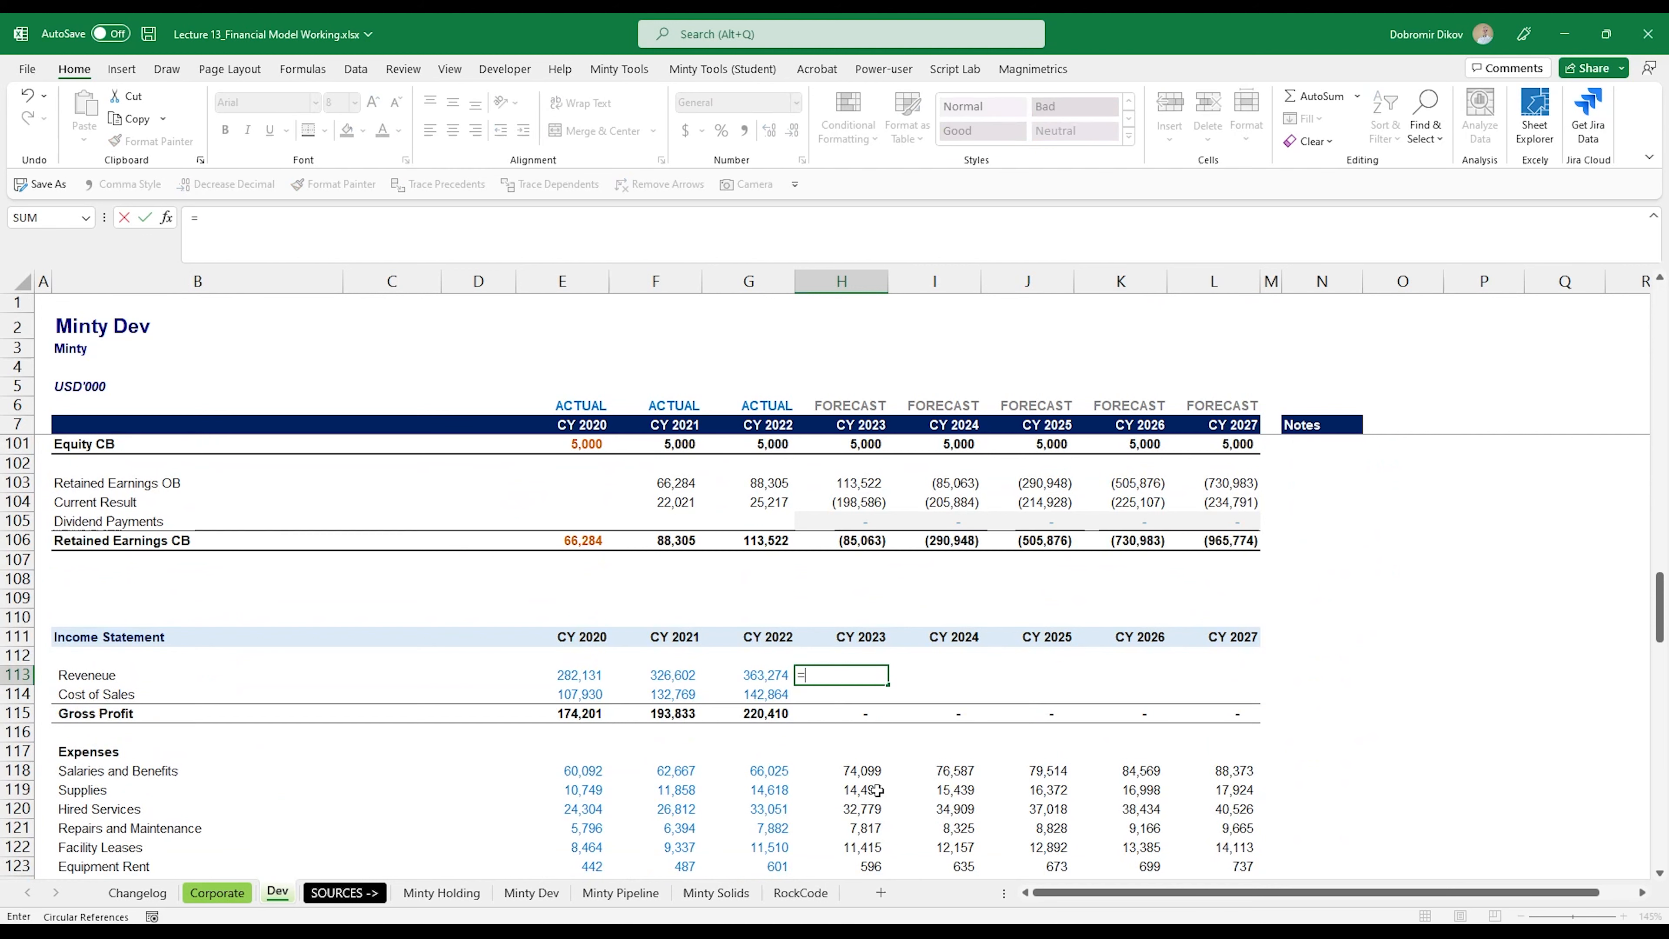
pyautogui.press('Left')
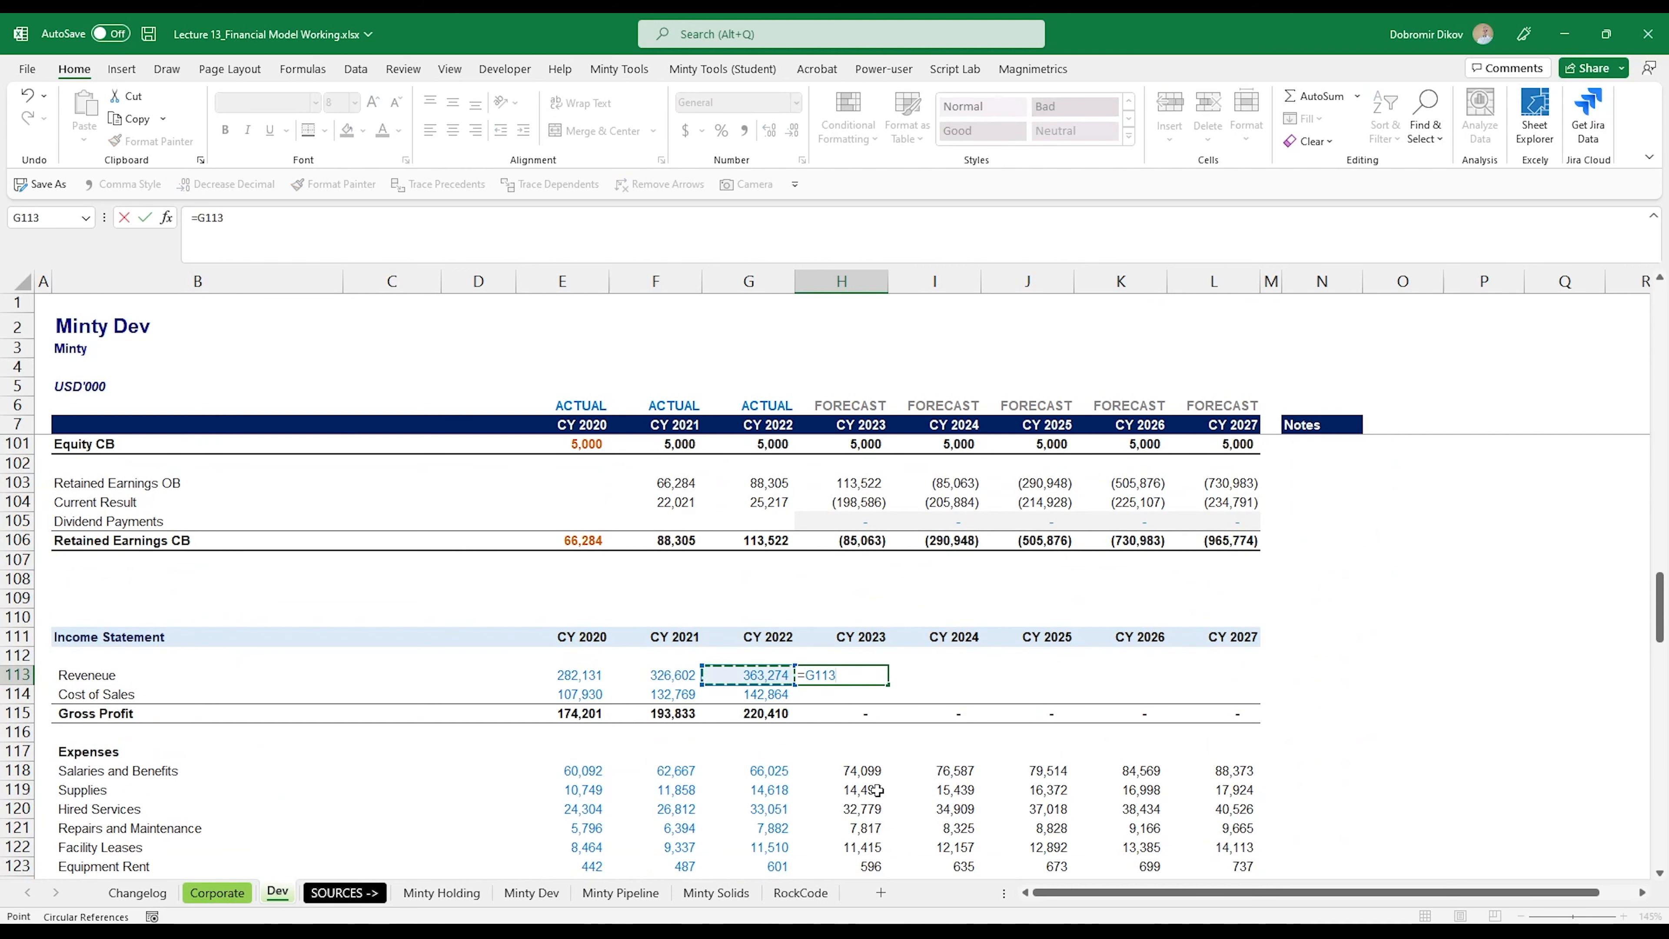
pyautogui.write('*(1+')
pyautogui.scroll(9, 832, 592)
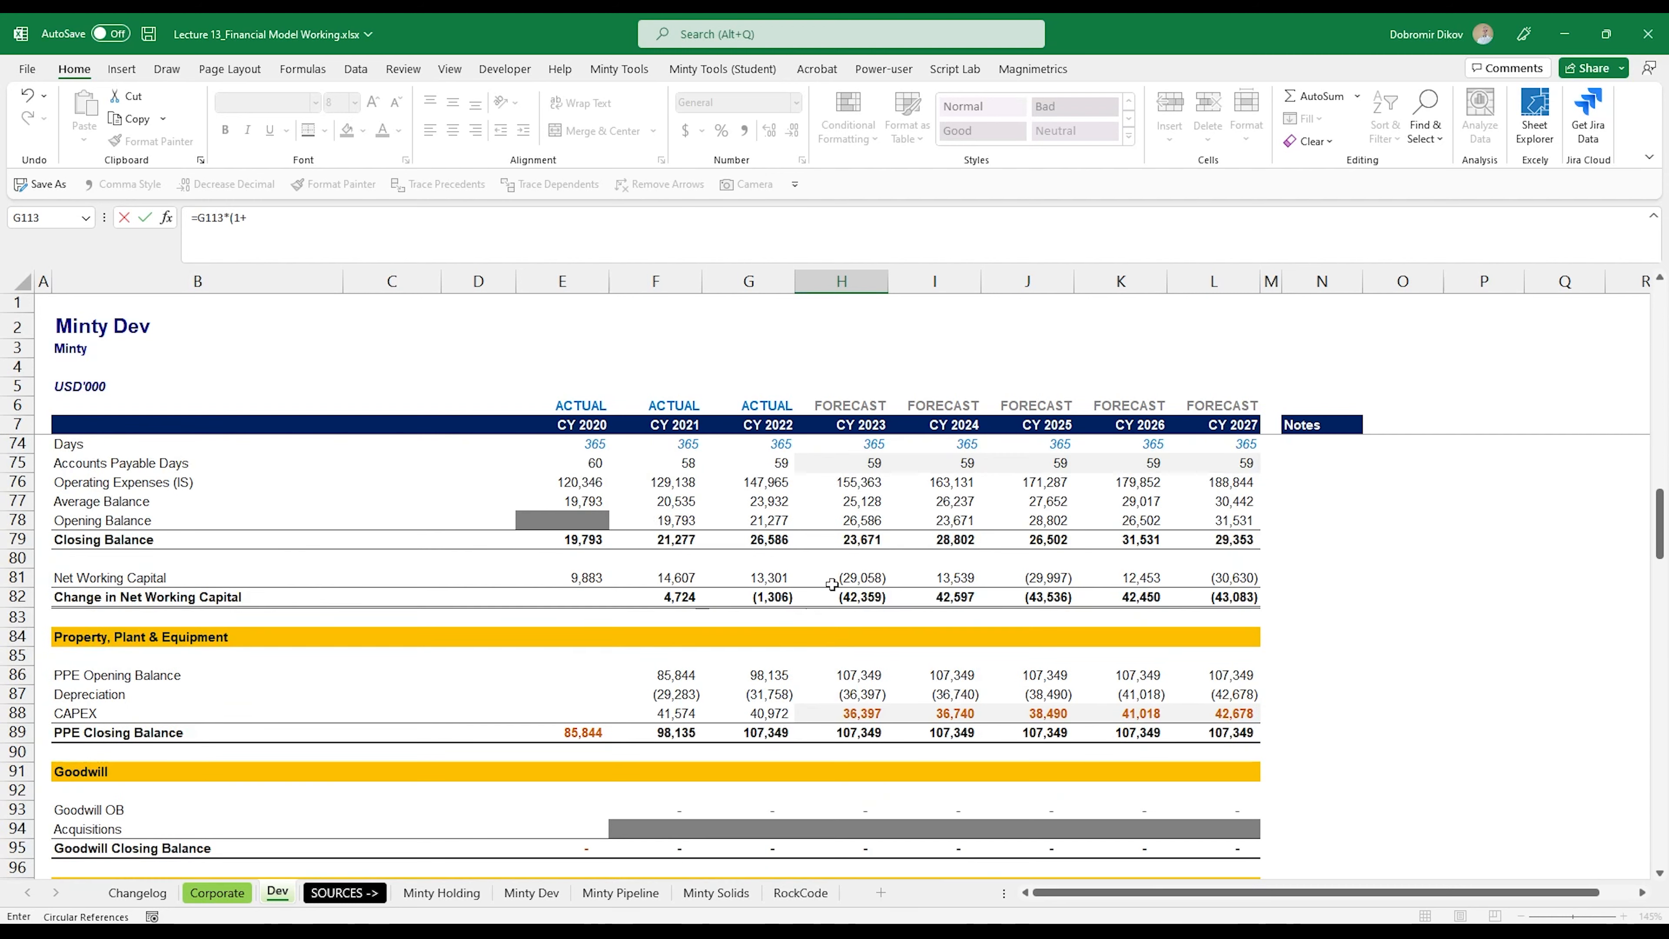
pyautogui.scroll(20, 832, 584)
pyautogui.click(876, 538)
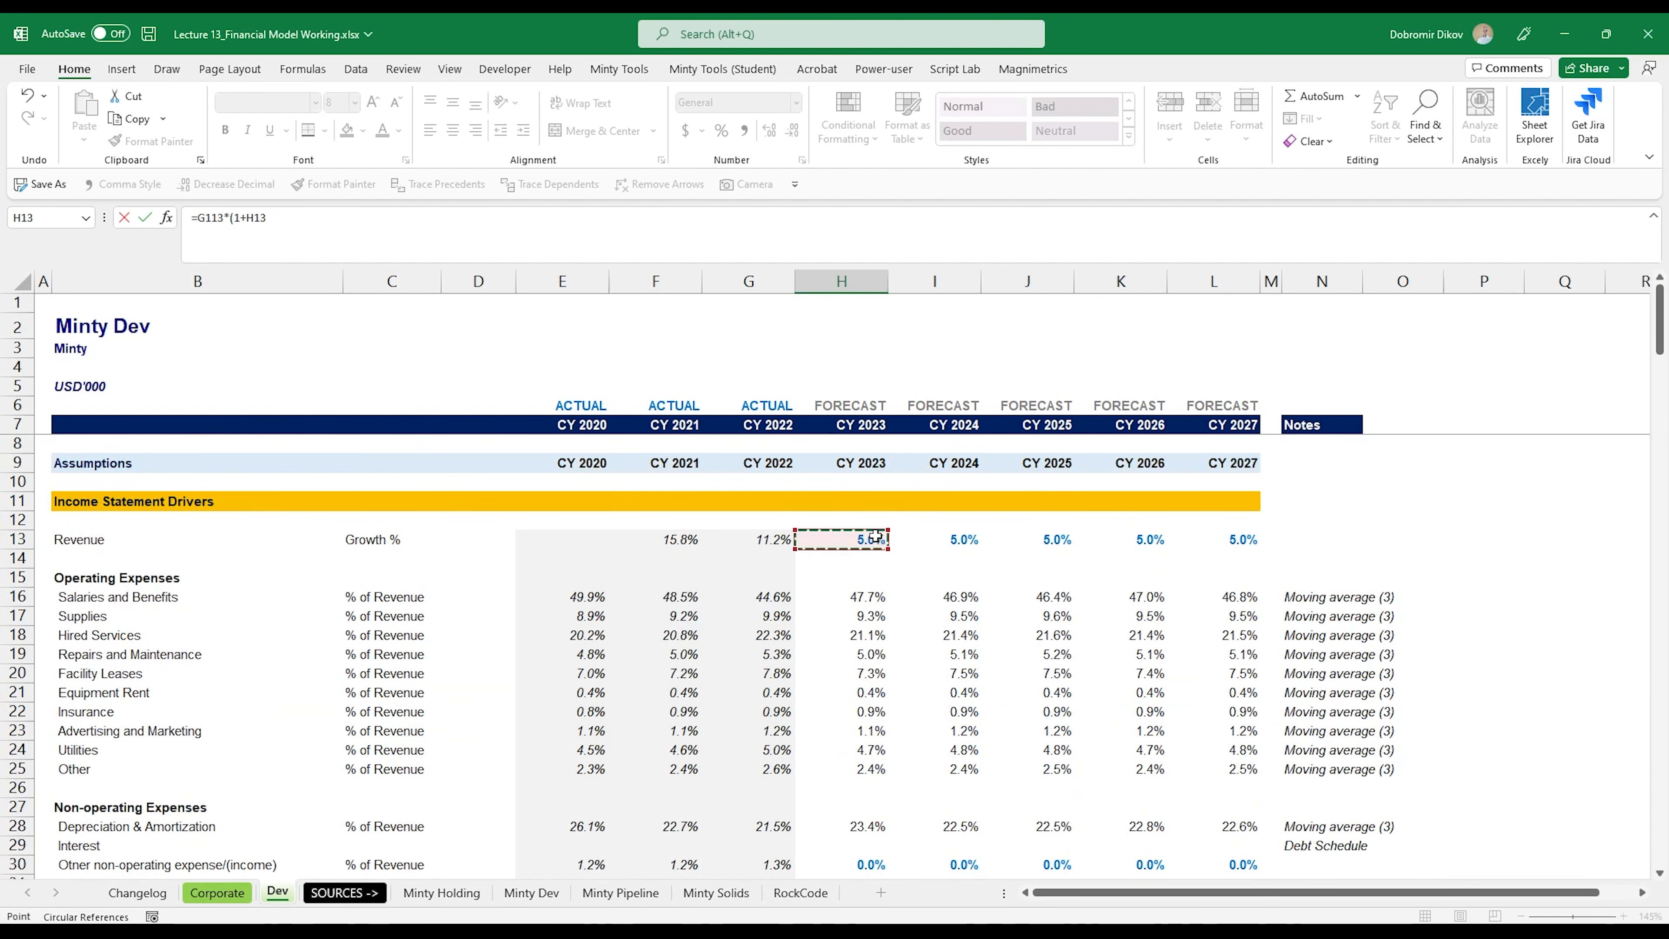
pyautogui.press('Return')
pyautogui.press('Return')
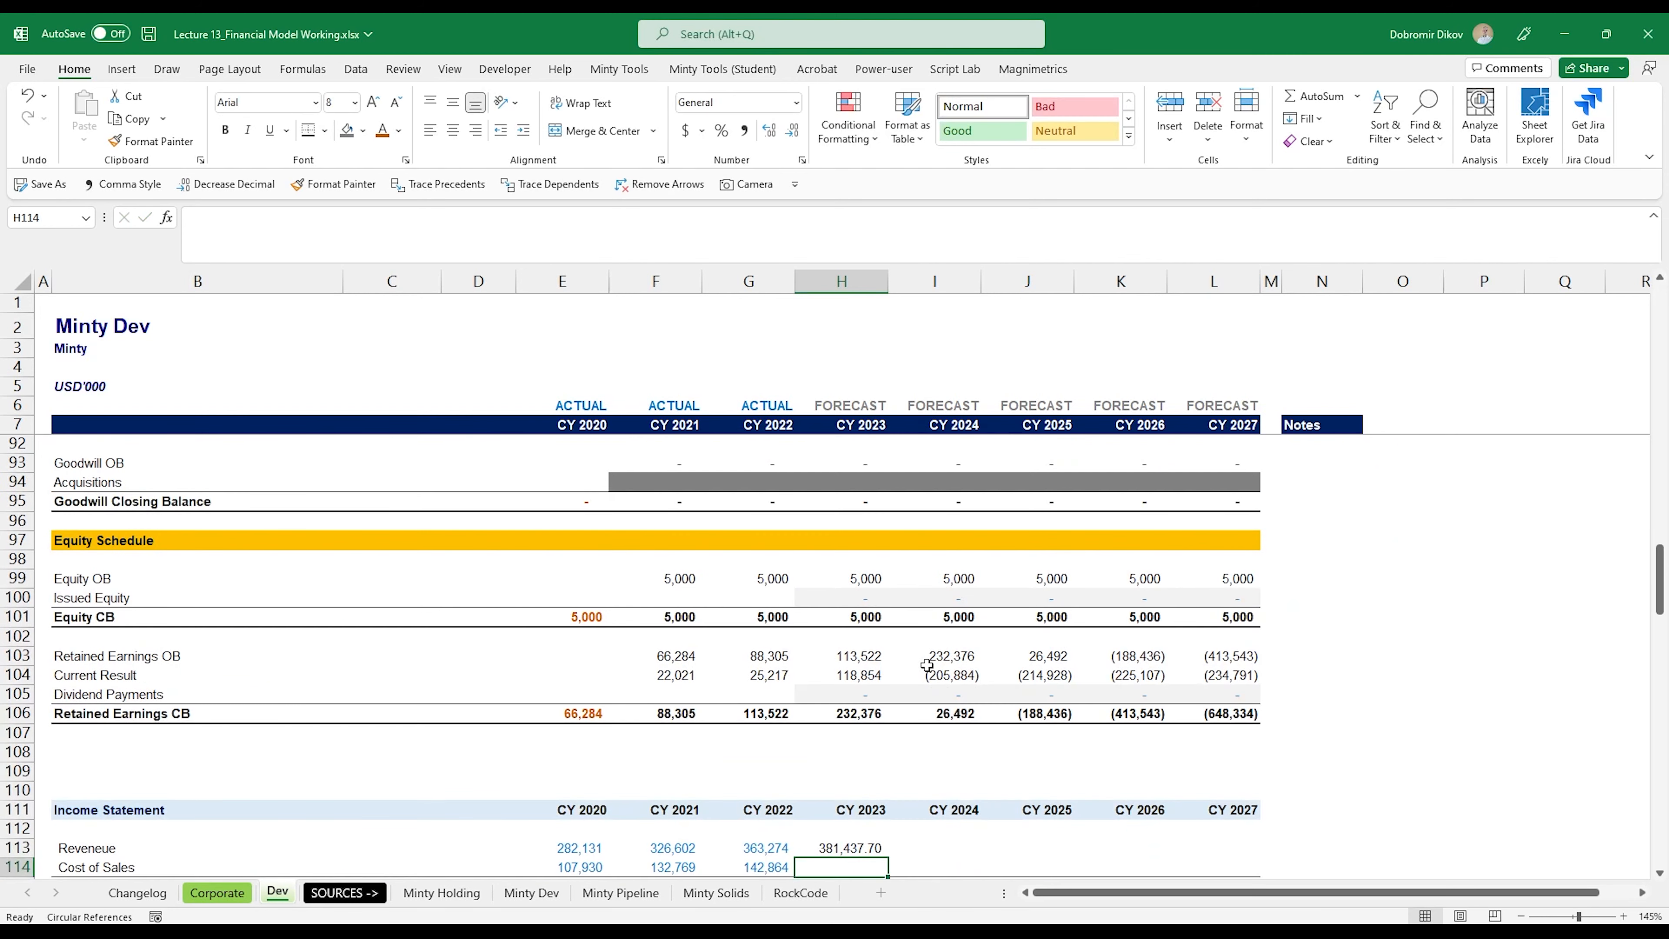
# Step: Fill the revenue forecast formula from H113 through CY 2027 (L113) and show the values without decimals
pyautogui.press('Up')
pyautogui.hotkey('shift', 'Right')
pyautogui.hotkey('shift', 'Right')
pyautogui.hotkey('shift', 'Right')
pyautogui.hotkey('shift', 'Right')
pyautogui.hotkey('ctrl', 'r')
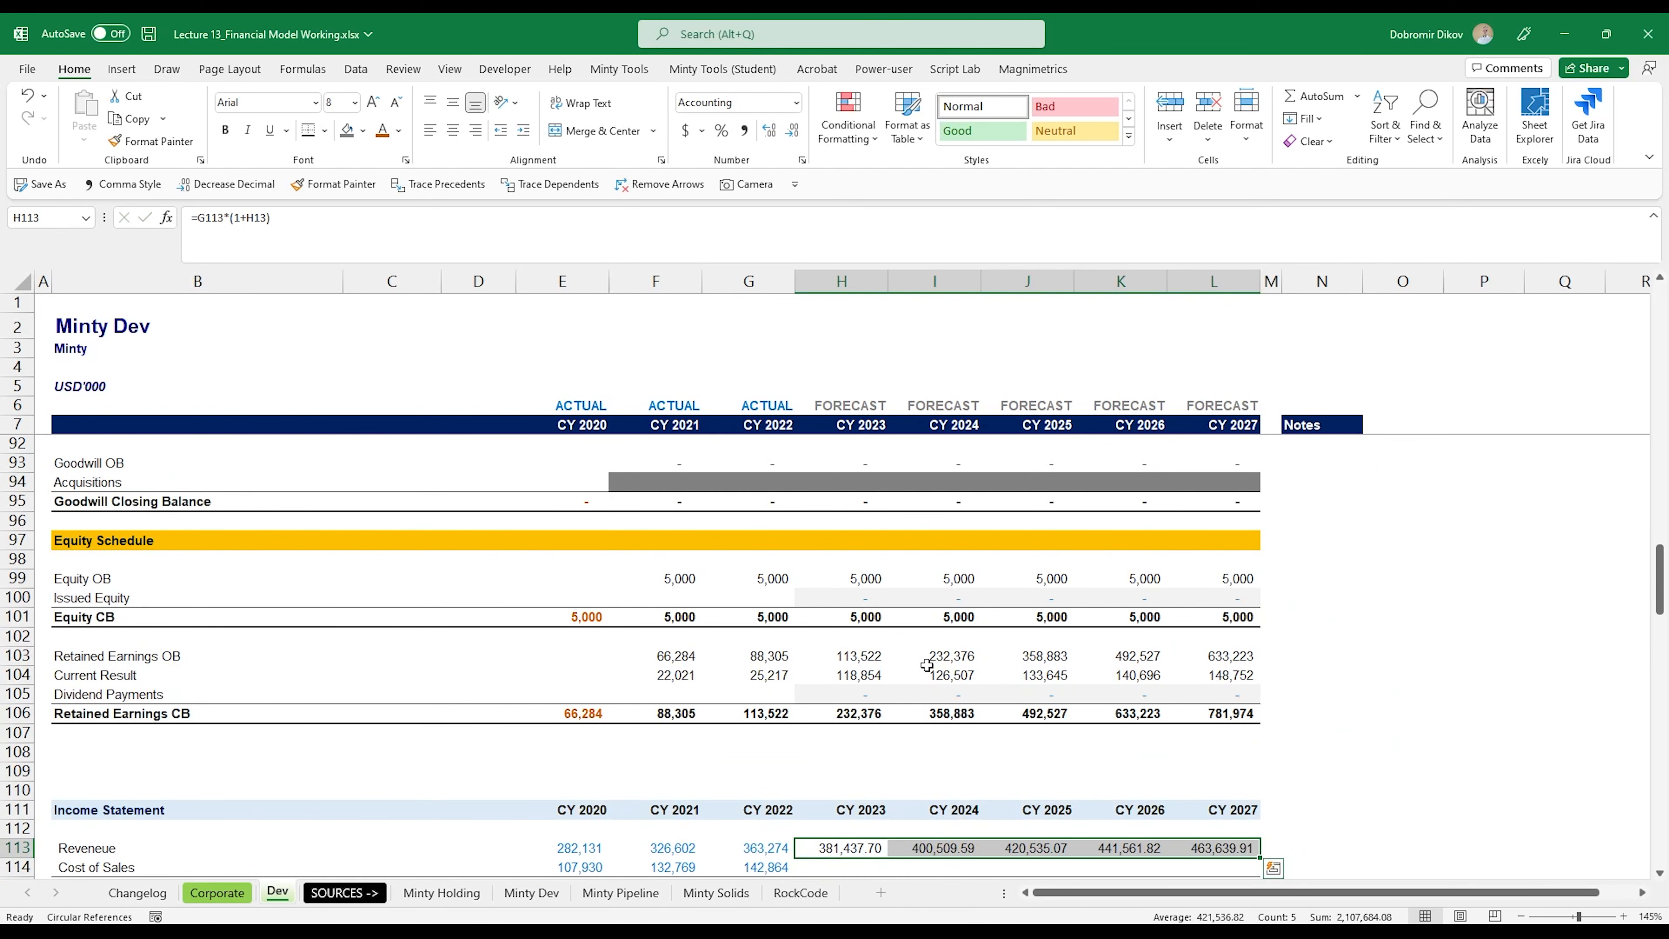
pyautogui.hotkey('alt', '3')
pyautogui.hotkey('alt', '3')
pyautogui.press('Down')
# Step: Insert a row below the Revenue driver in the assumptions and label it "Cost of Sales" in B14
pyautogui.scroll(-3, 926, 665)
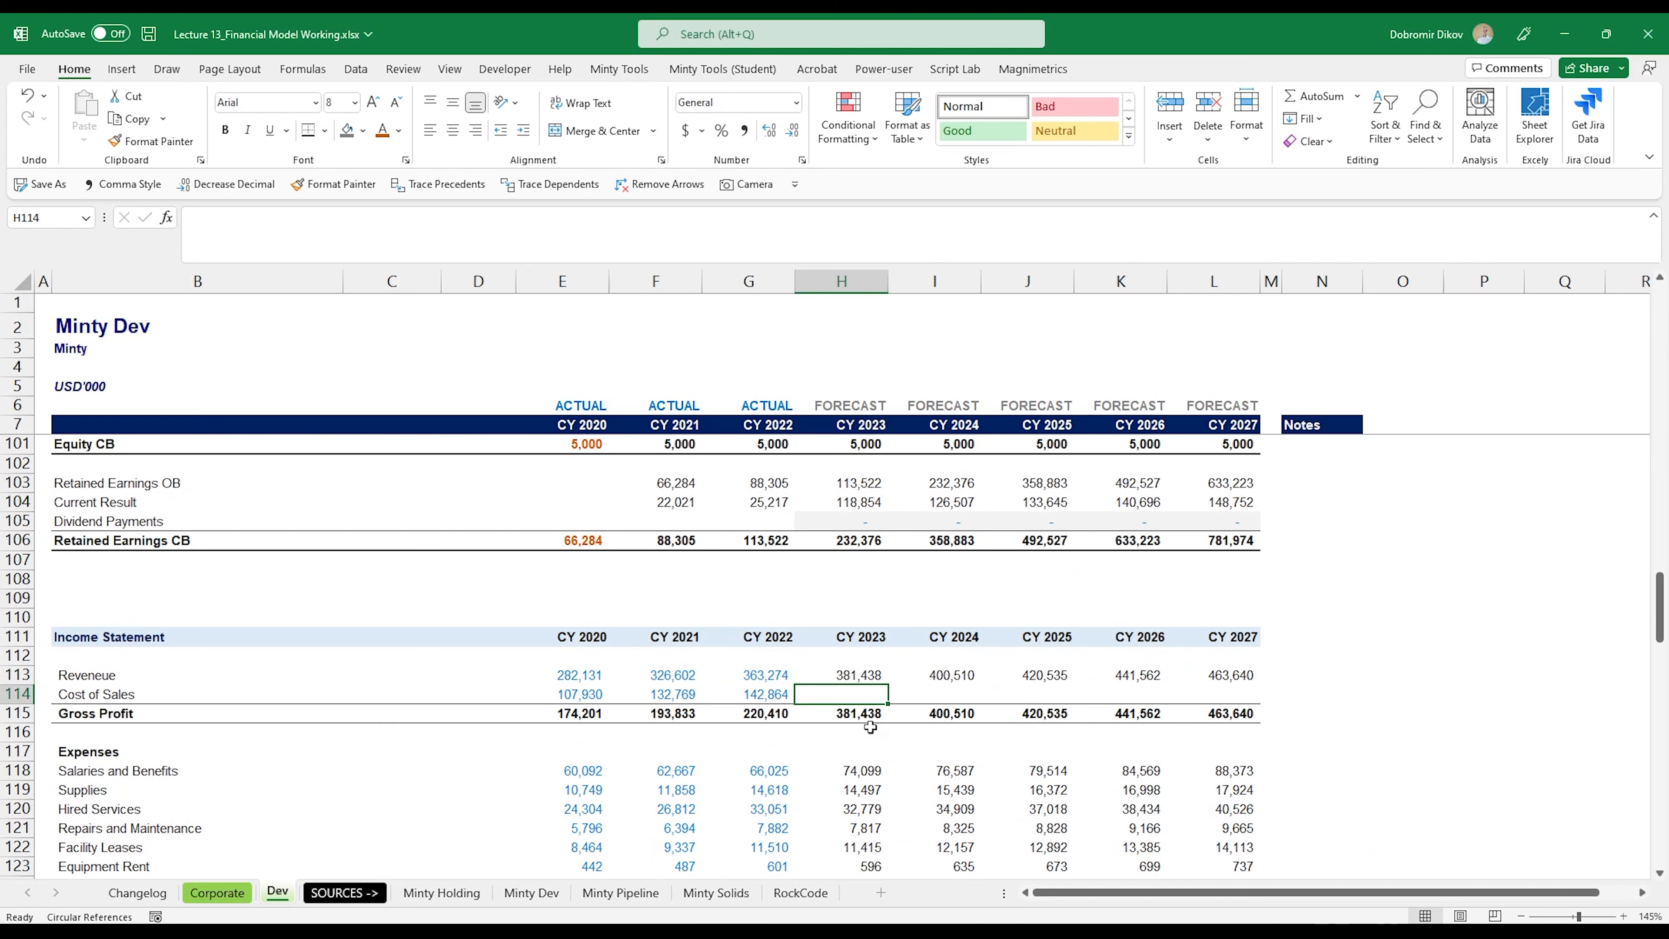
pyautogui.scroll(20, 815, 760)
pyautogui.click(18, 558)
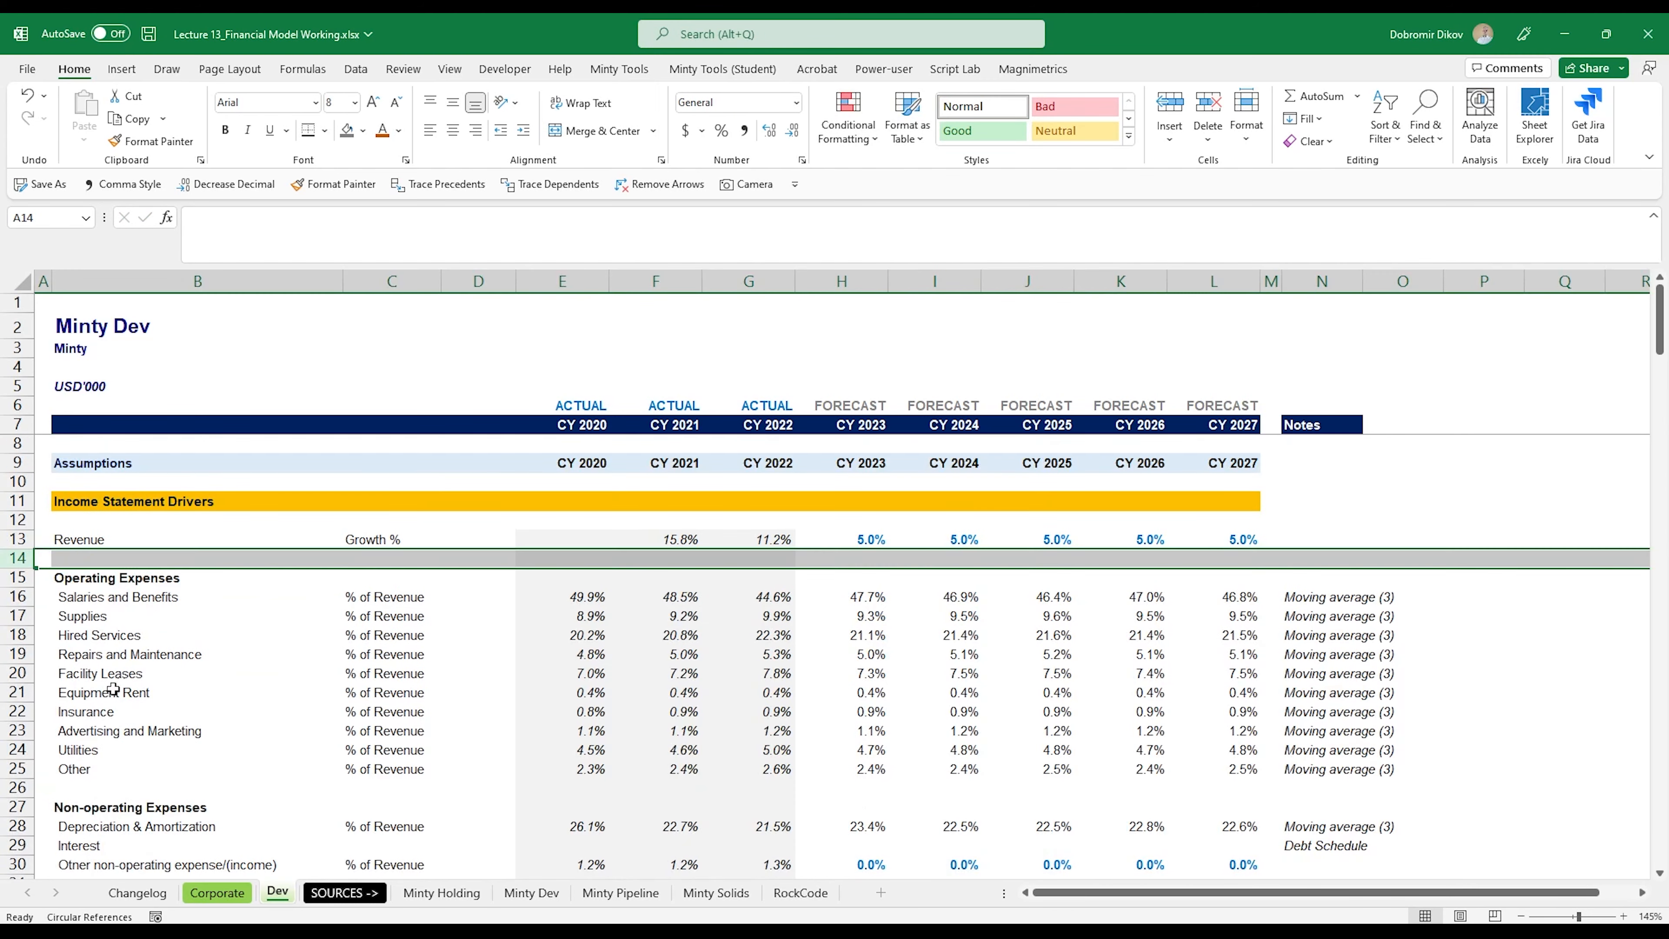
pyautogui.hotkey('ctrl', 'shift', '+')
pyautogui.press('Right')
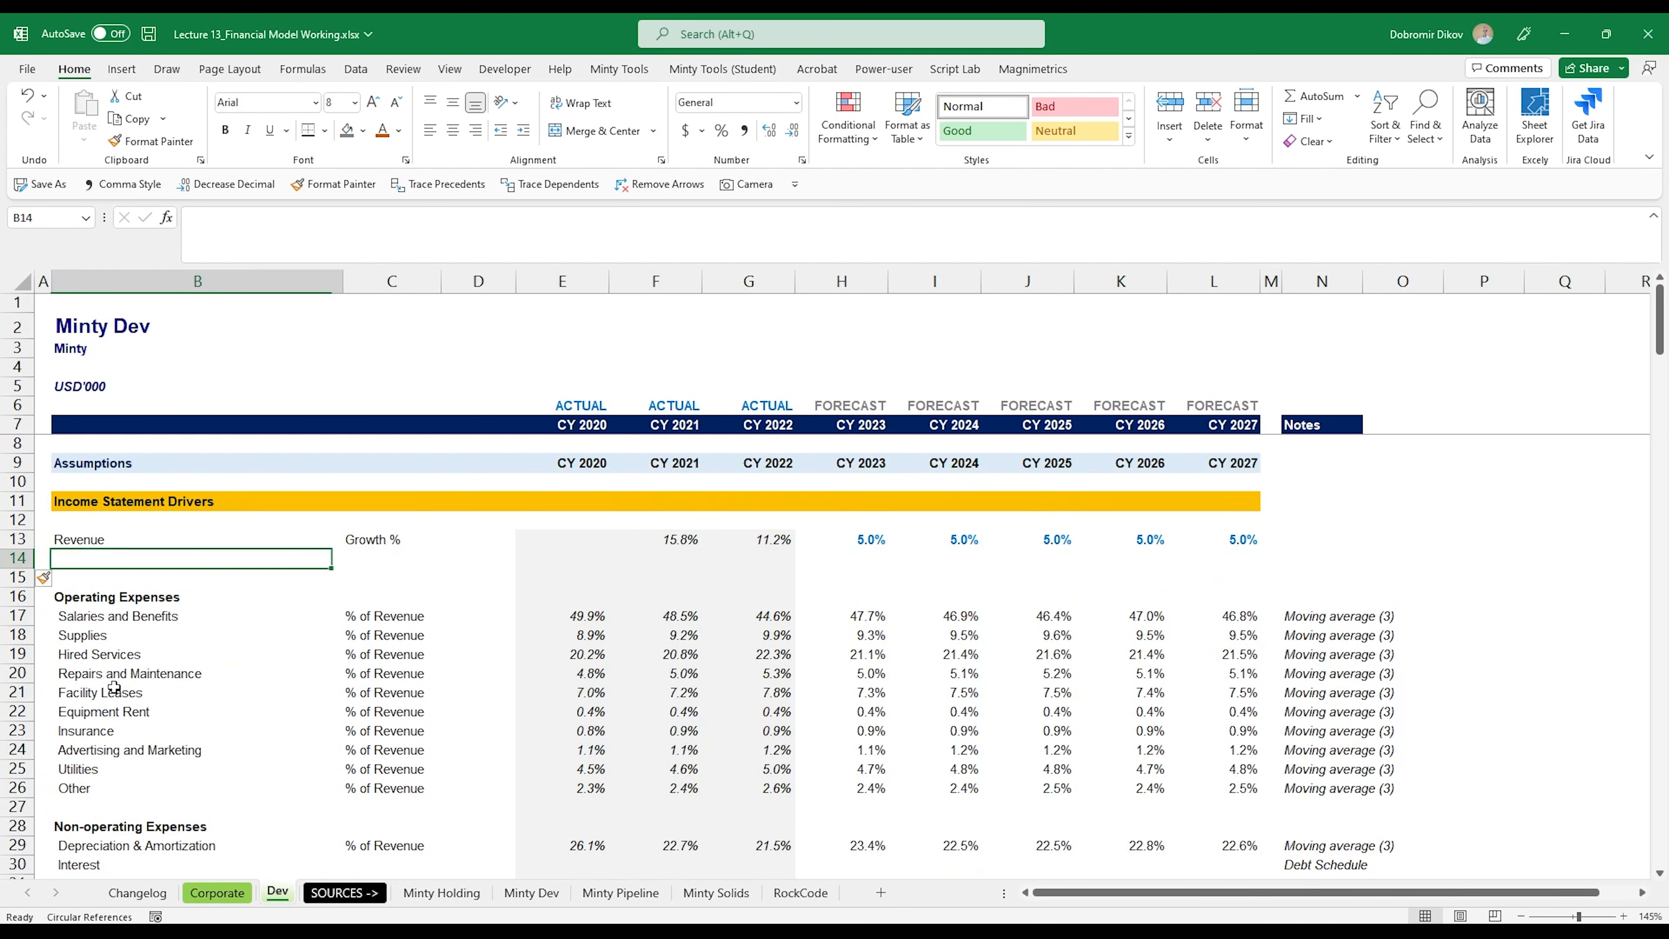
pyautogui.write('Cost')
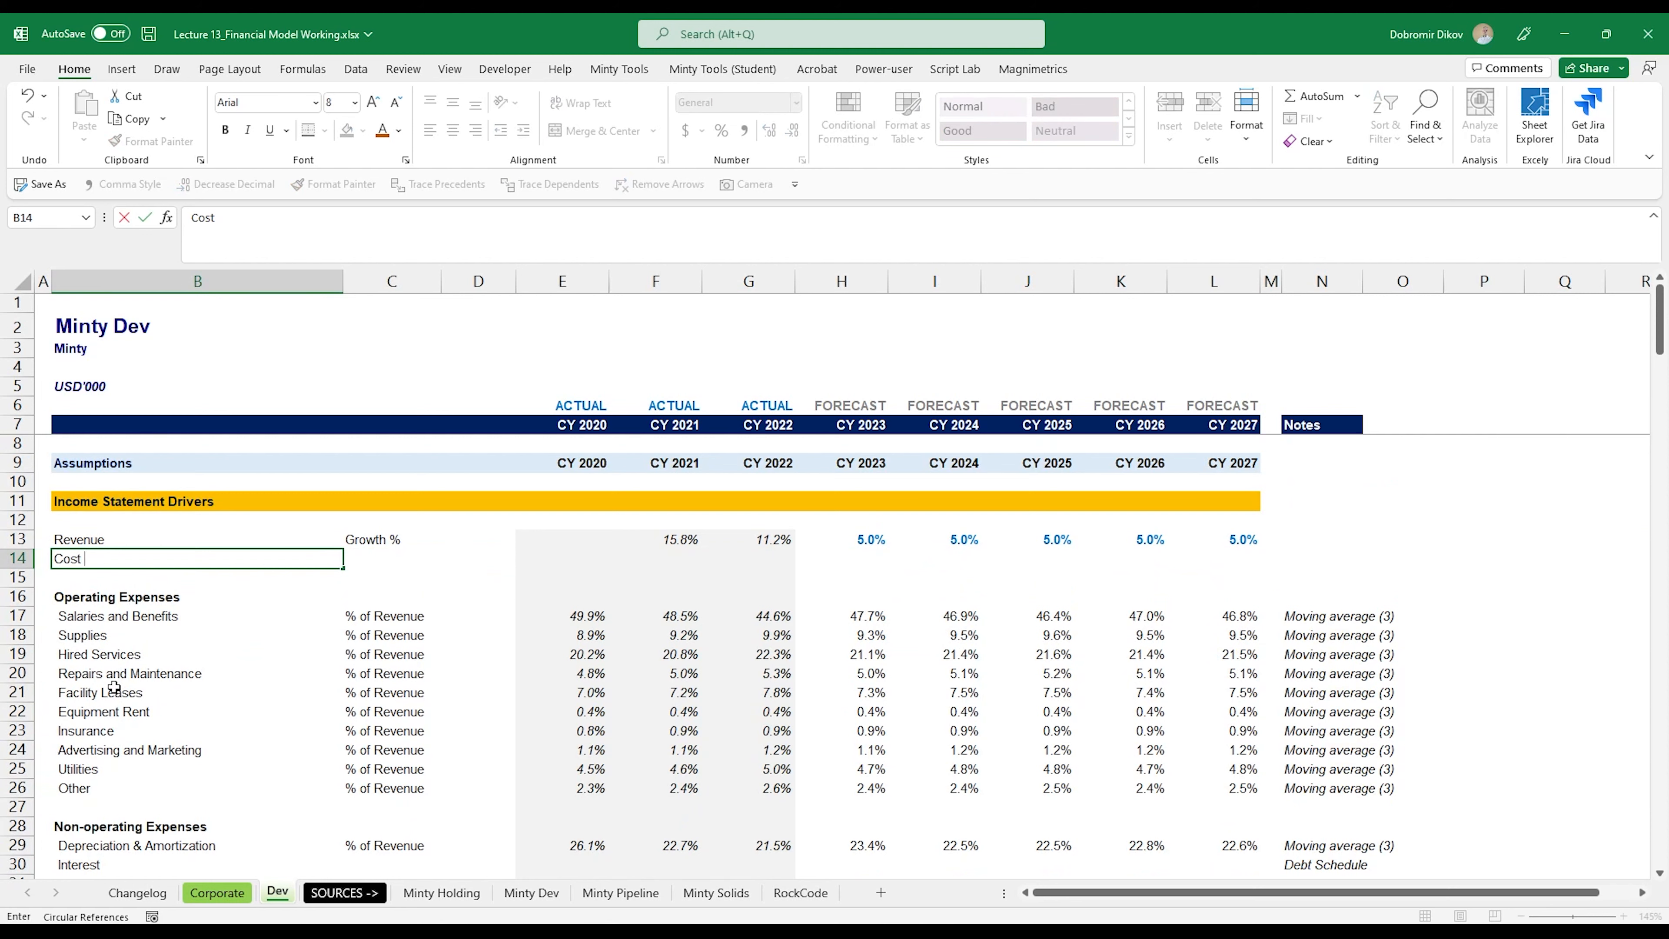
pyautogui.write(' of Sales')
pyautogui.press('Tab')
# Step: Copy the "% of Revenue" basis label from C17 to the Cost of Sales driver in C14
pyautogui.hotkey('ctrl', 'Down')
pyautogui.hotkey('ctrl', 'c')
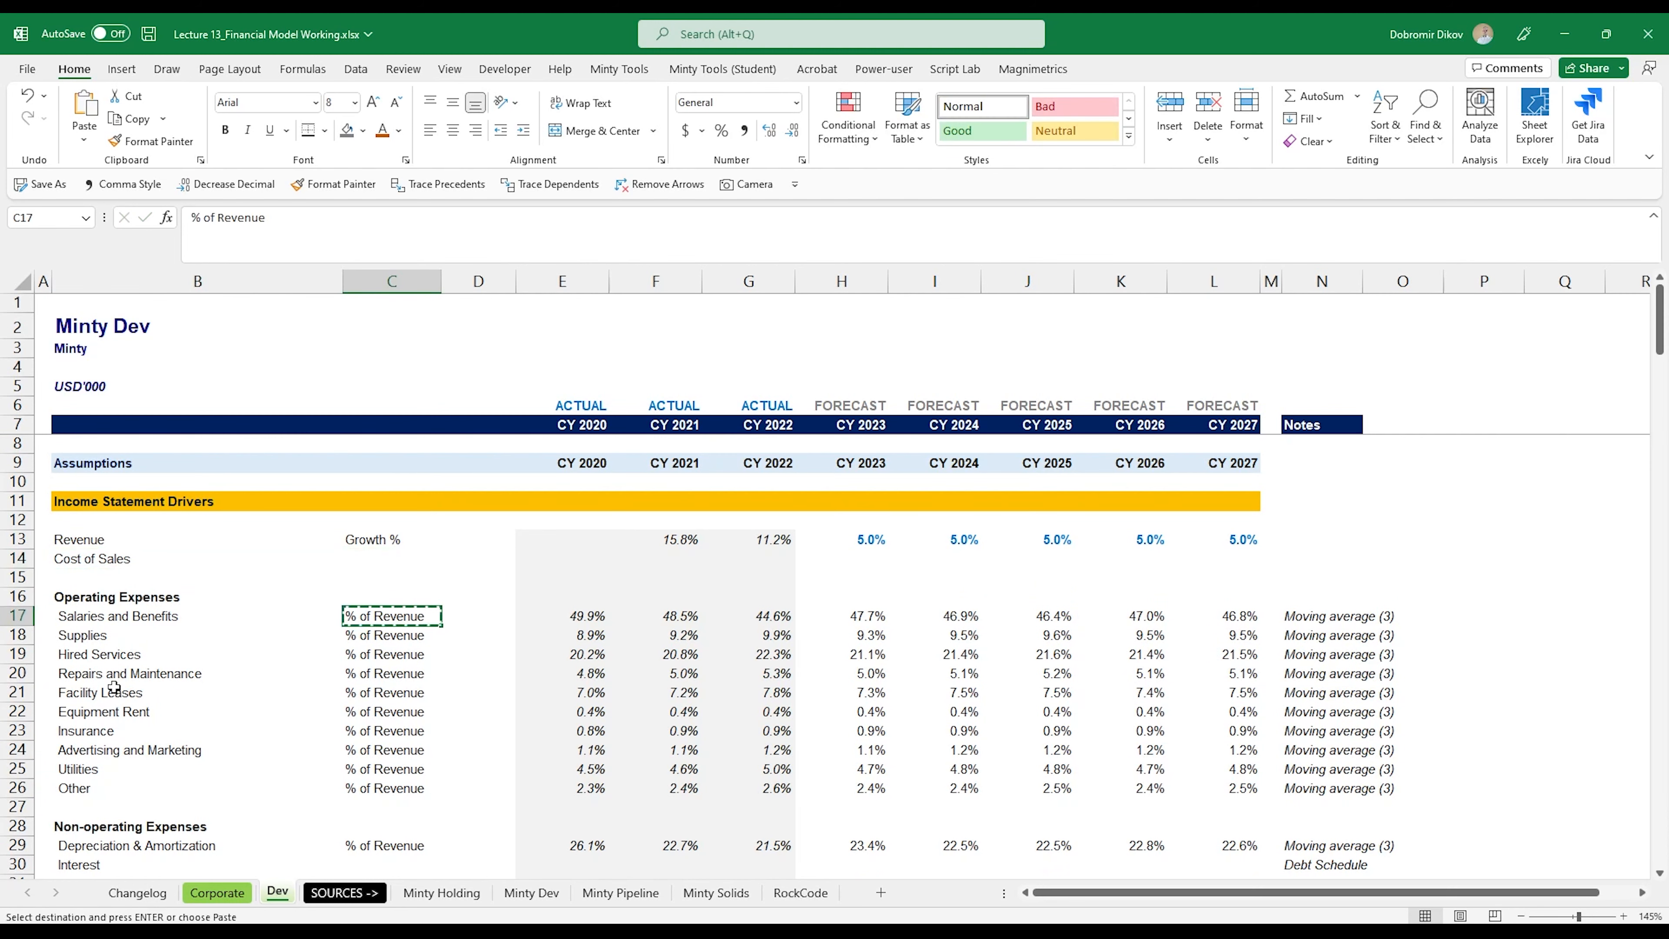
pyautogui.hotkey('ctrl', 'Up')
pyautogui.press('Down')
pyautogui.hotkey('ctrl', 'v')
# Step: Enter the CY 2020 Cost of Sales driver formula =E115/E114 in E14
pyautogui.press('Right')
pyautogui.press('Right')
pyautogui.press('Left')
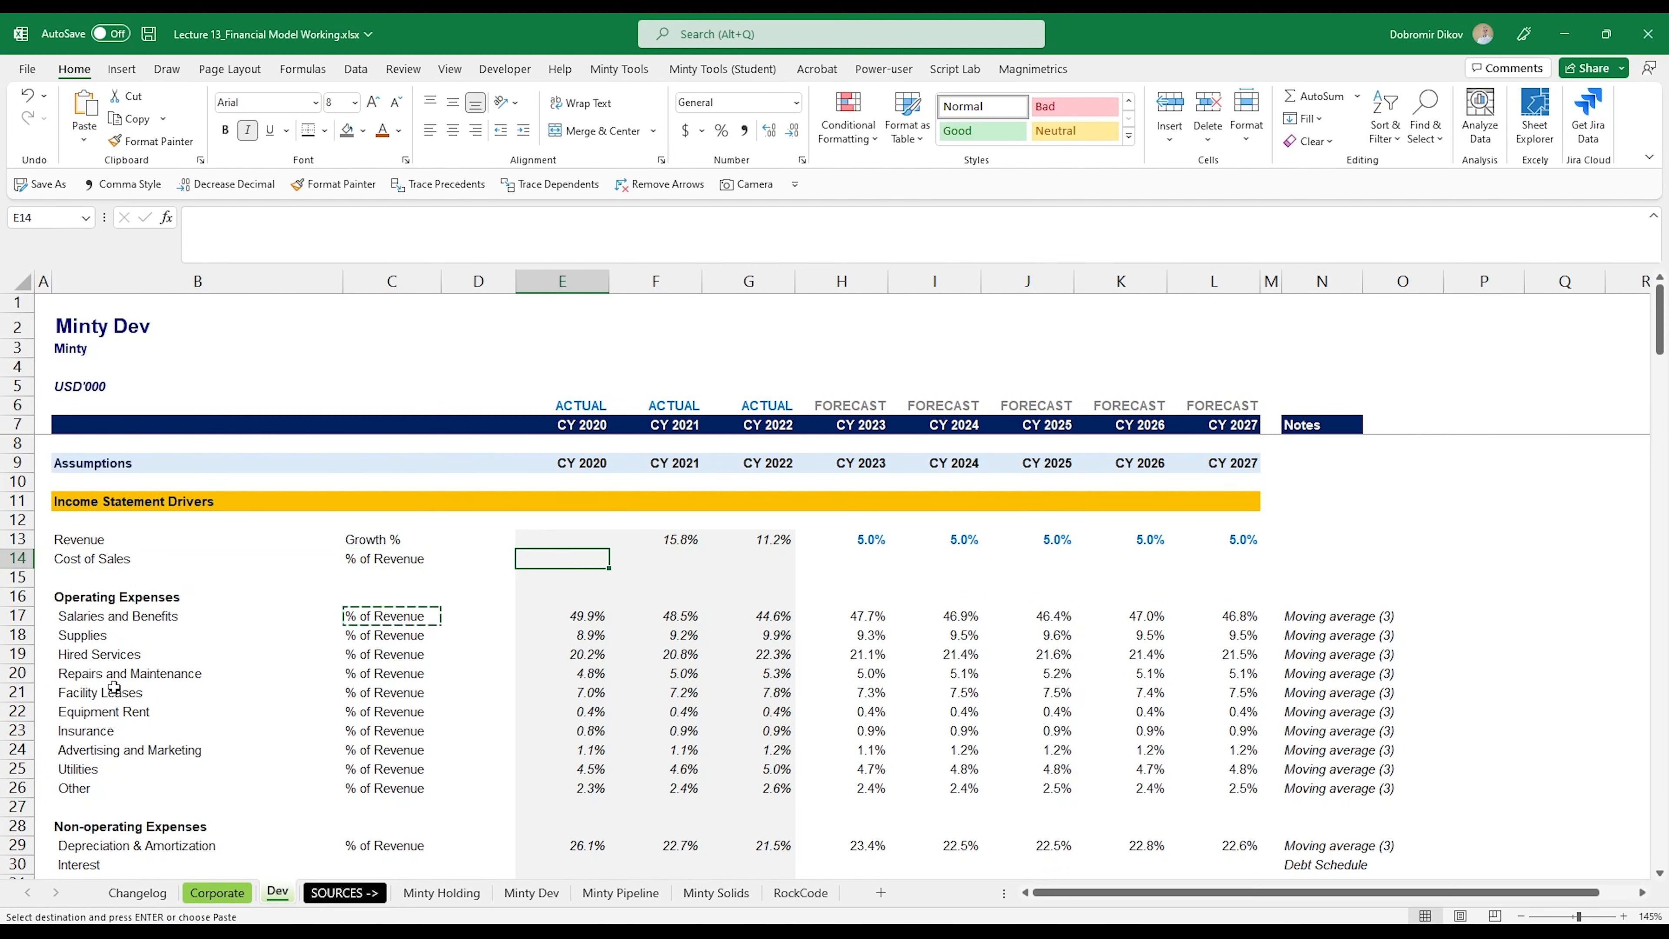
pyautogui.write('=')
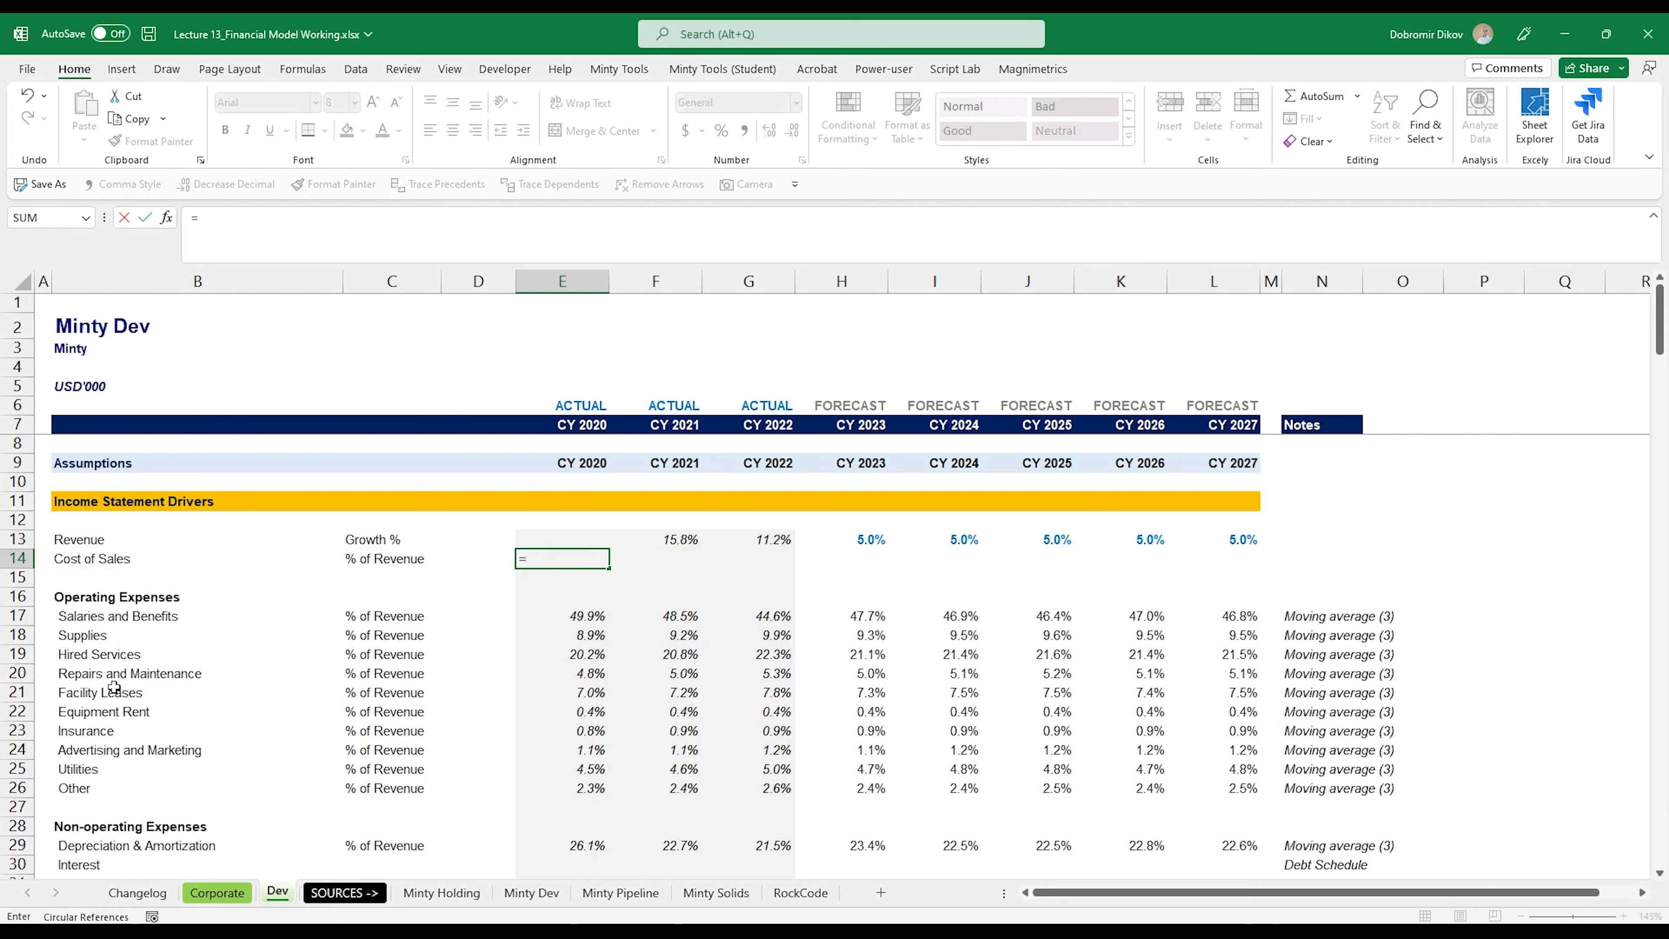
pyautogui.scroll(-17, 546, 654)
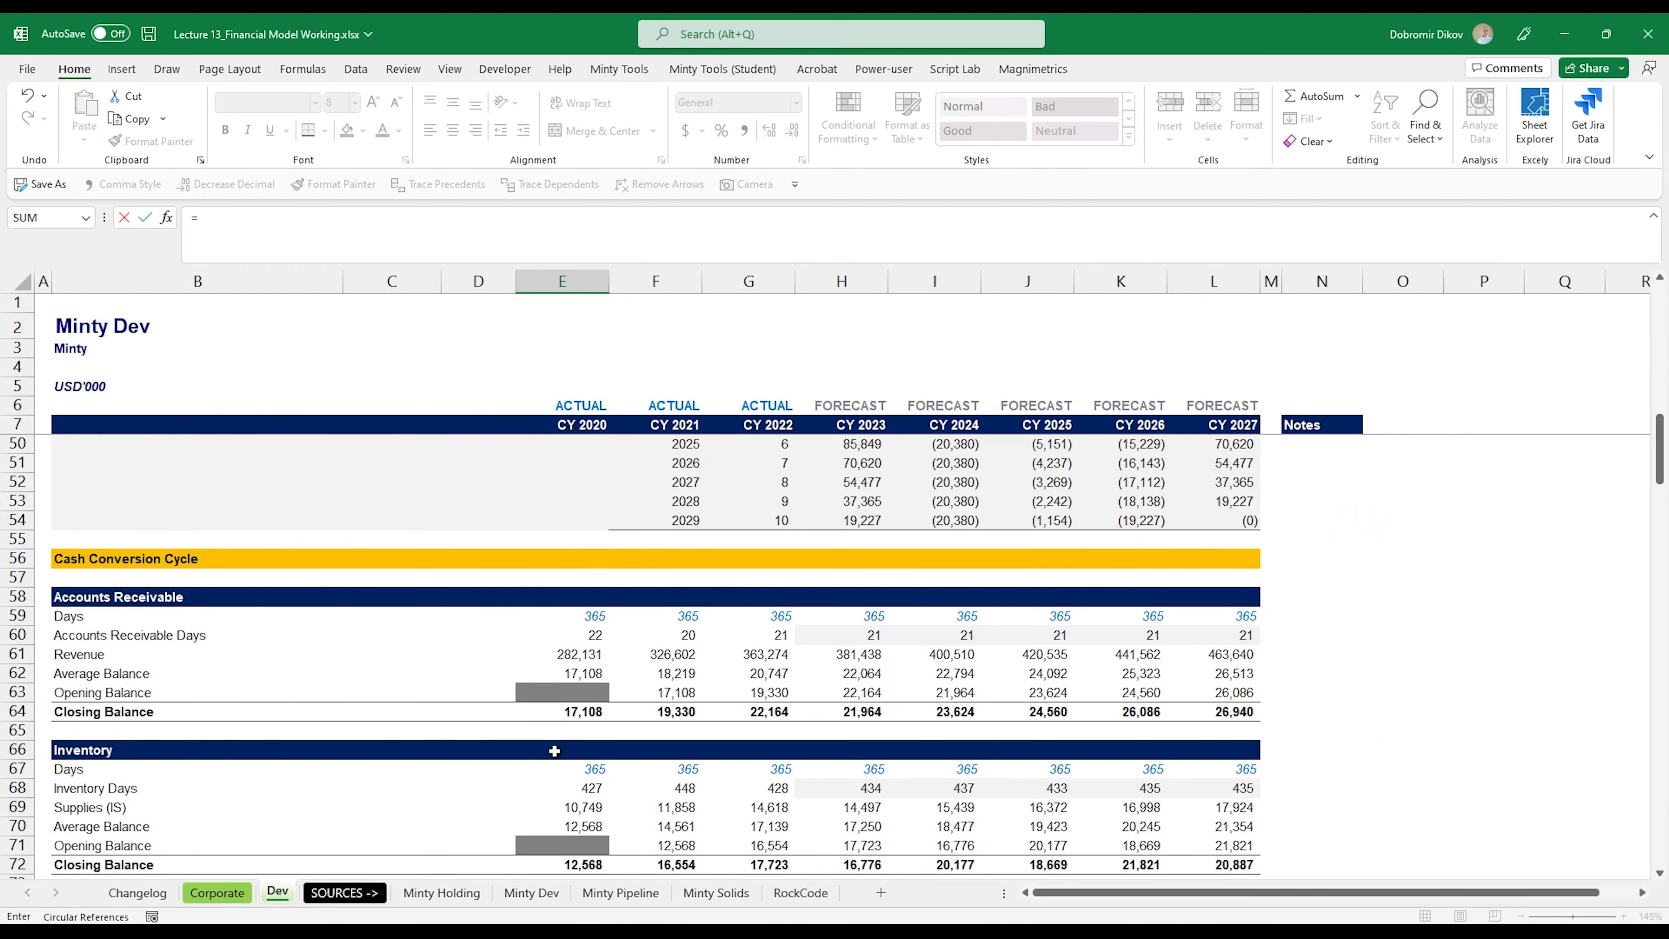
pyautogui.scroll(-15, 588, 777)
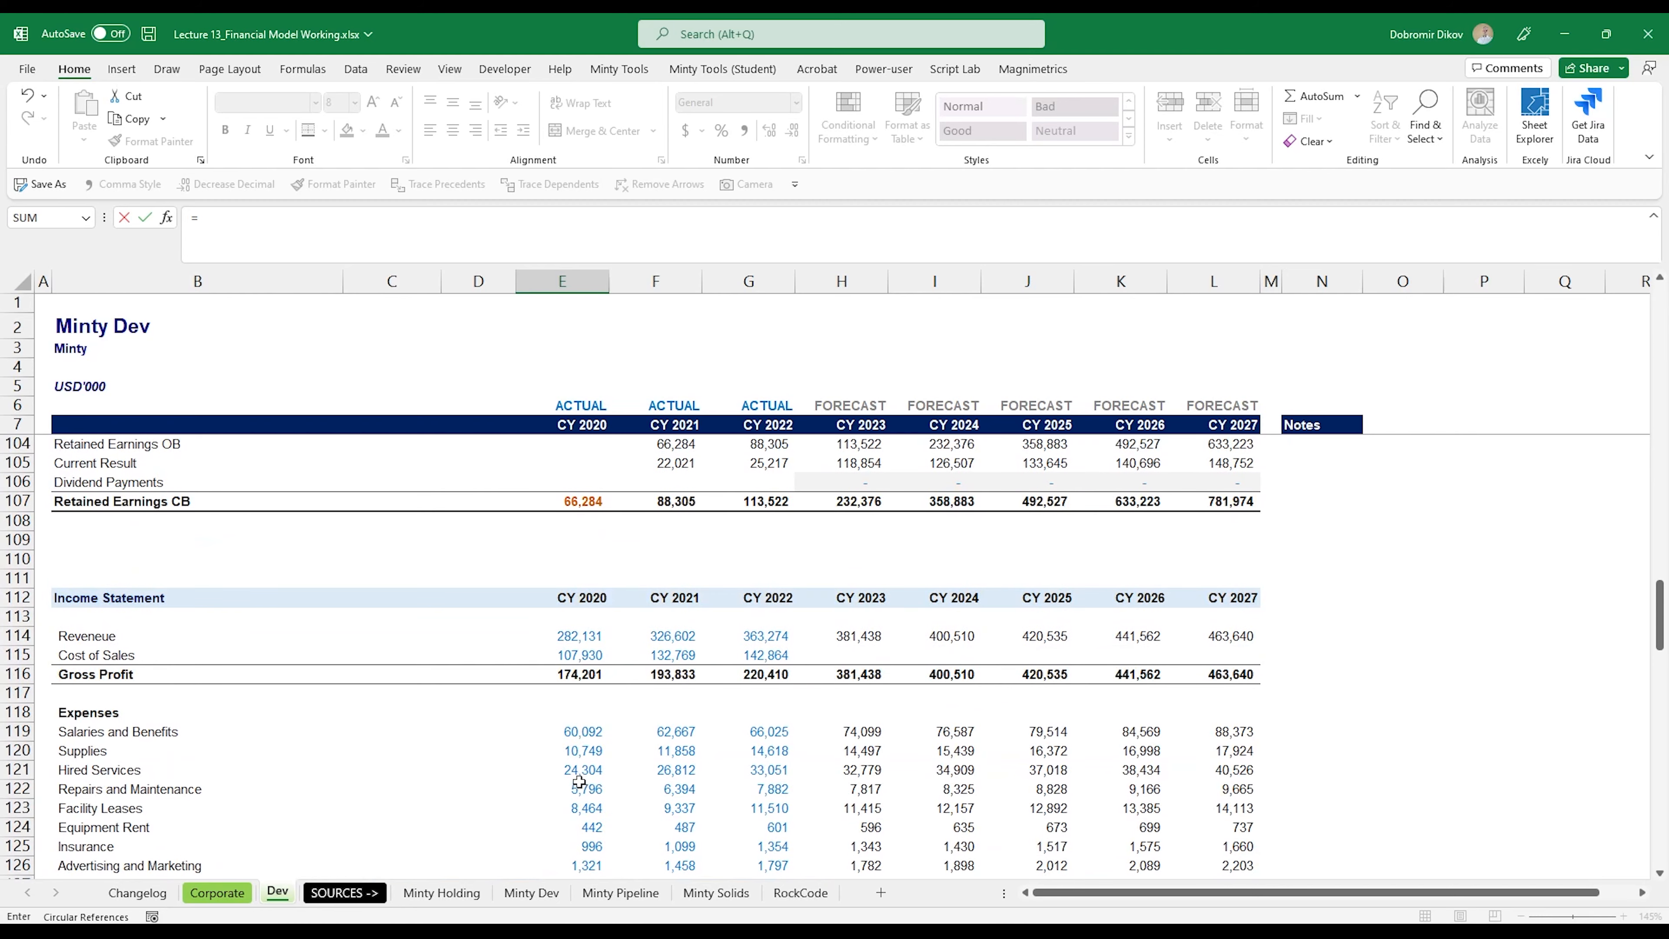
pyautogui.scroll(-1, 570, 768)
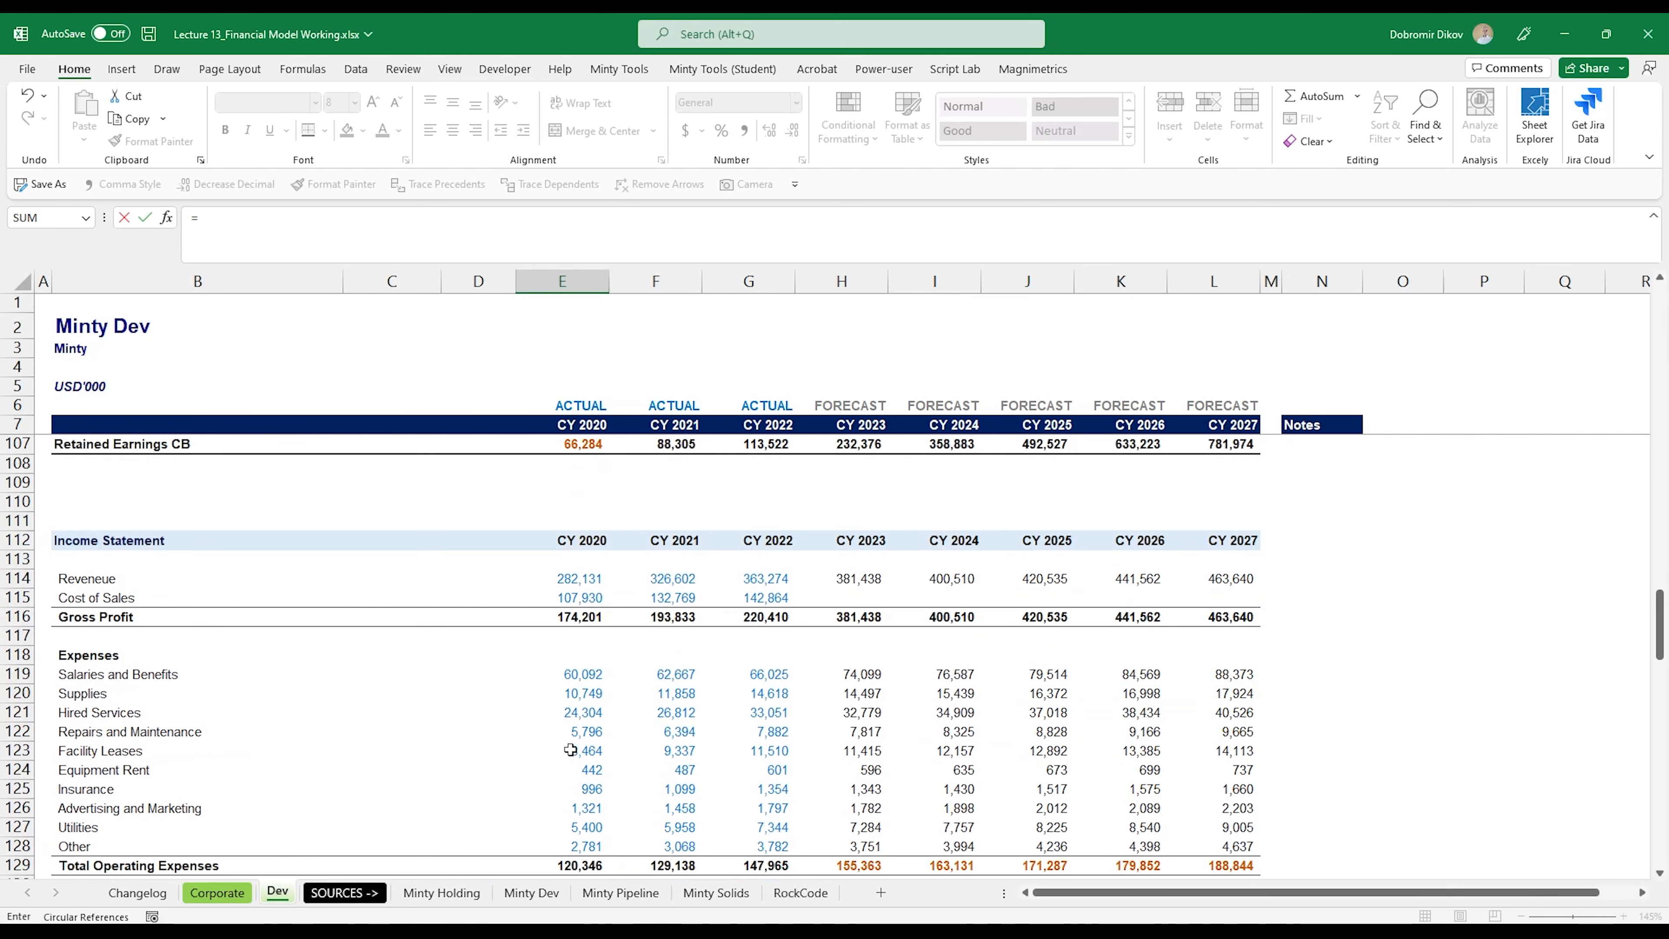
pyautogui.click(572, 597)
pyautogui.write('/')
pyautogui.click(572, 579)
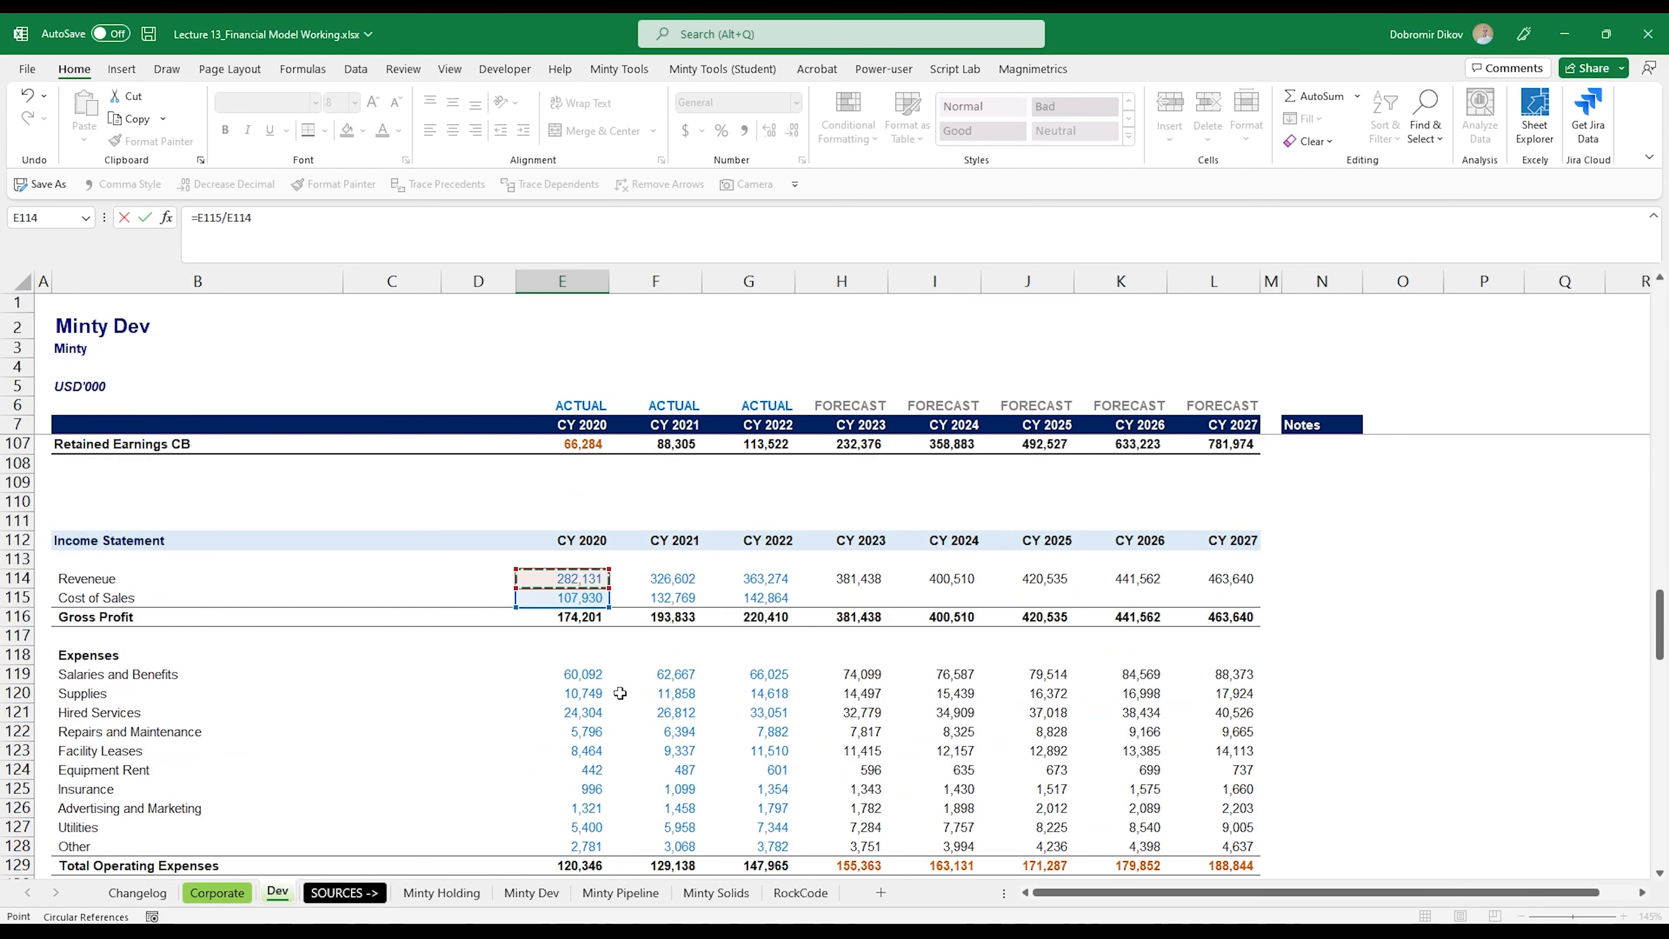
pyautogui.press('Return')
# Step: Format E14 as a percentage with one decimal and fill the Cost of Sales ratio through CY 2022 (E14:G14)
pyautogui.press('Up')
pyautogui.press('Up')
pyautogui.press('Up')
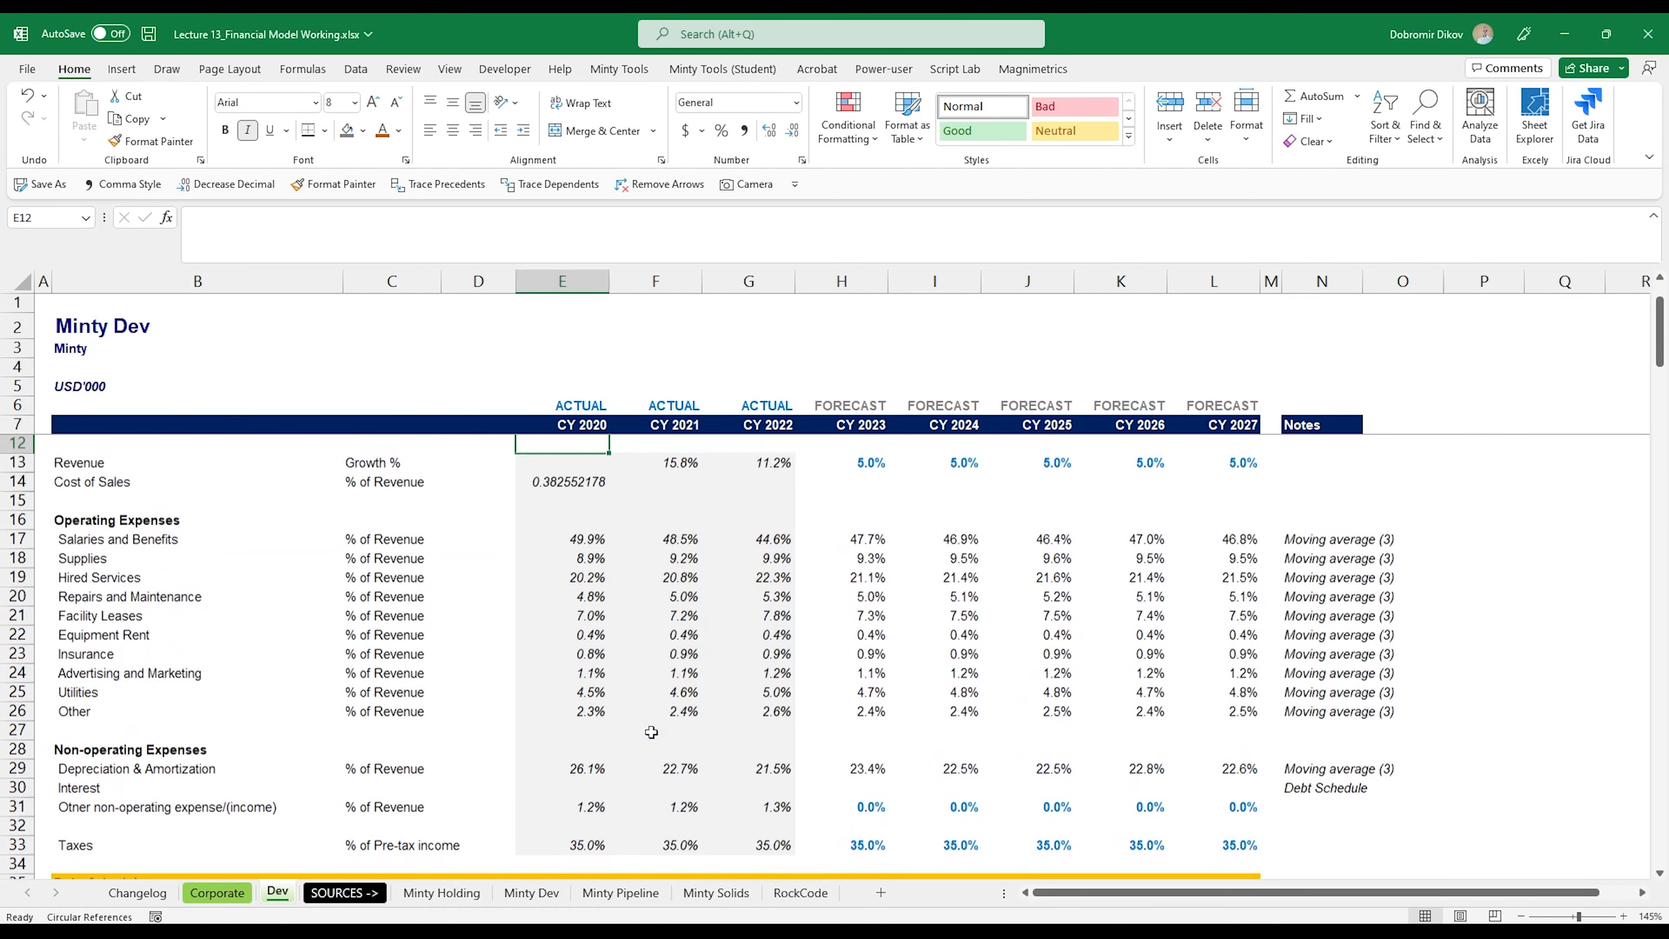
pyautogui.press('Up')
pyautogui.press('Down')
pyautogui.press('Down')
pyautogui.press('Down')
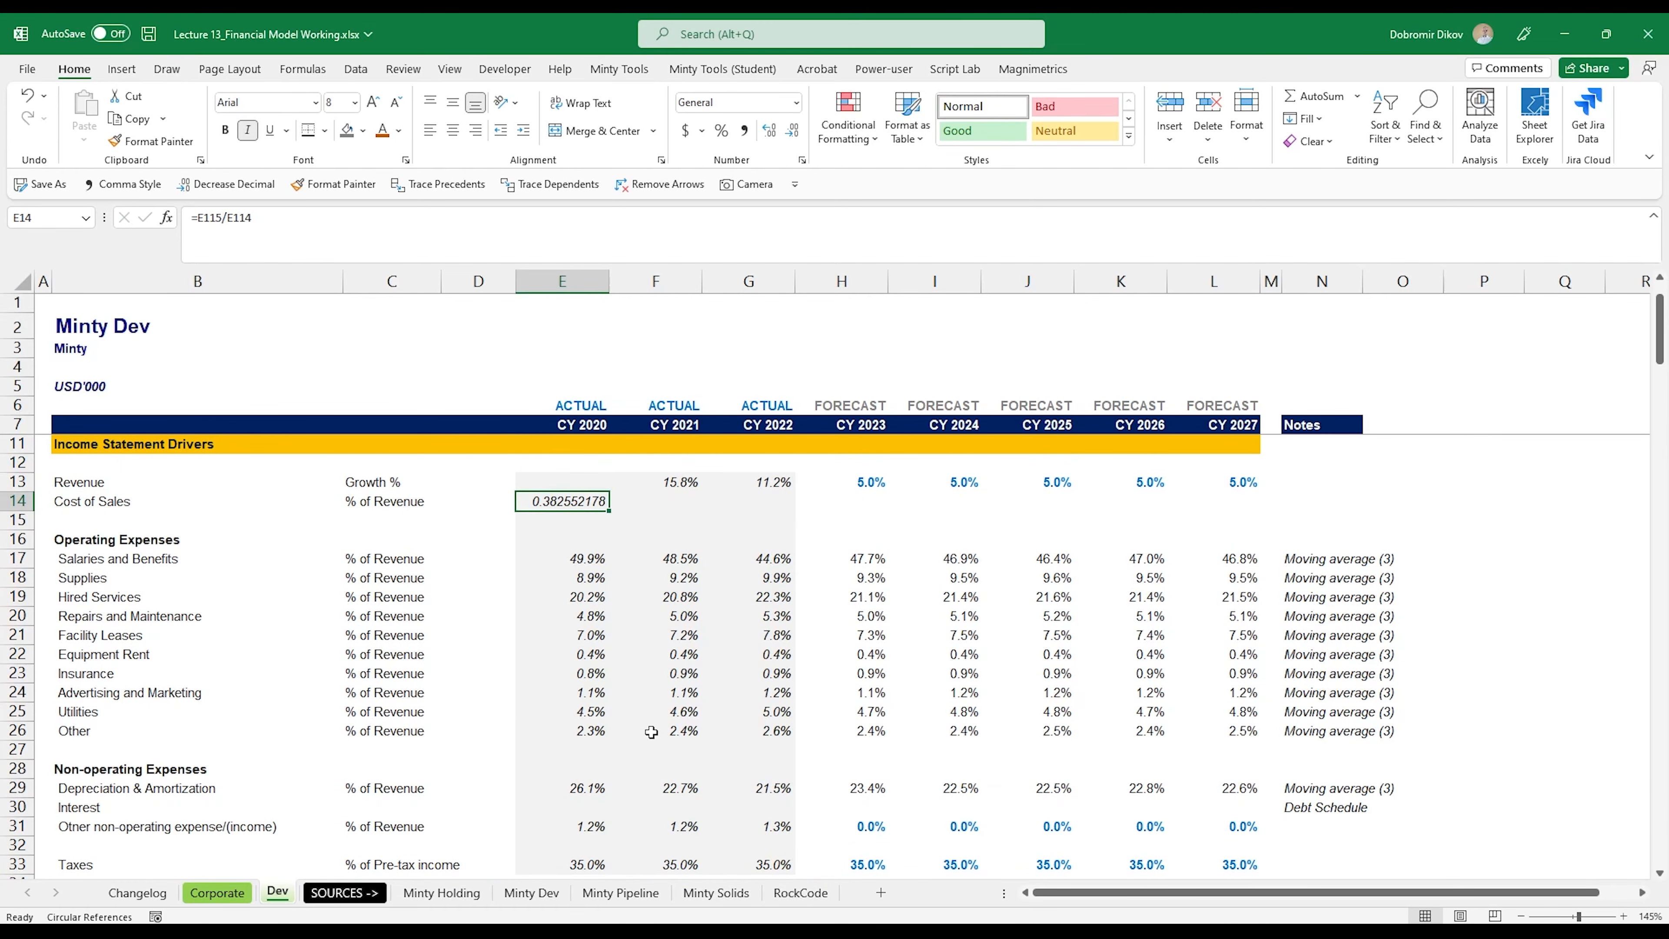
pyautogui.press('alt')
pyautogui.press('h')
pyautogui.press('p')
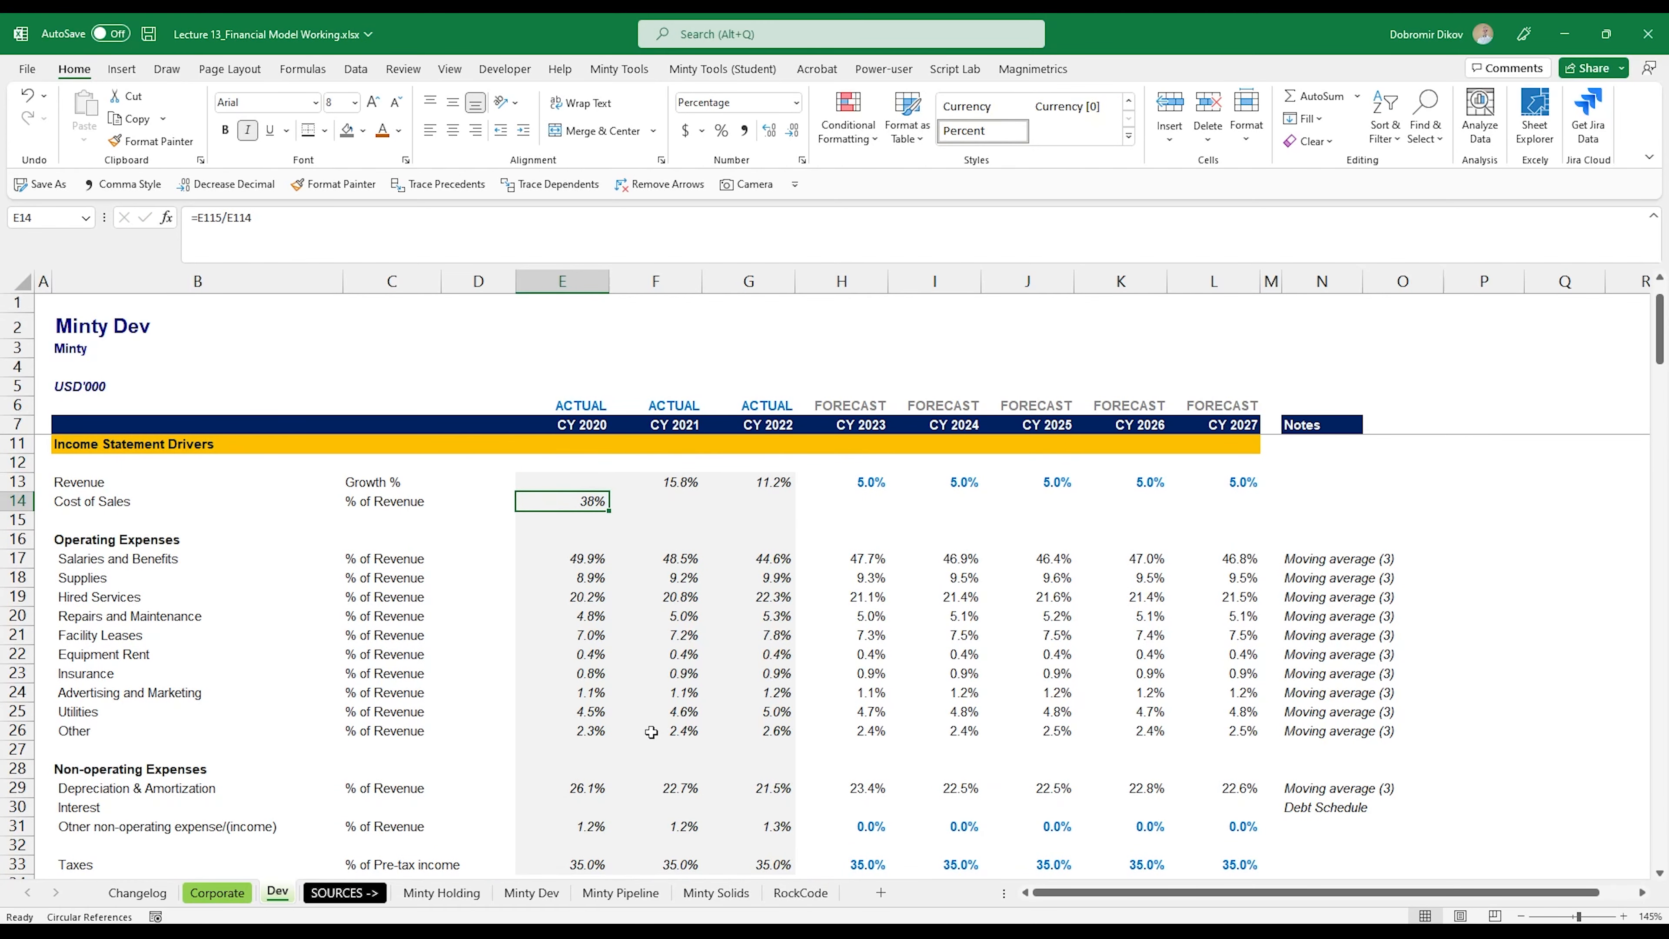
pyautogui.hotkey('alt', 'h')
pyautogui.press('0')
pyautogui.hotkey('shift', 'Right')
pyautogui.hotkey('shift', 'Right')
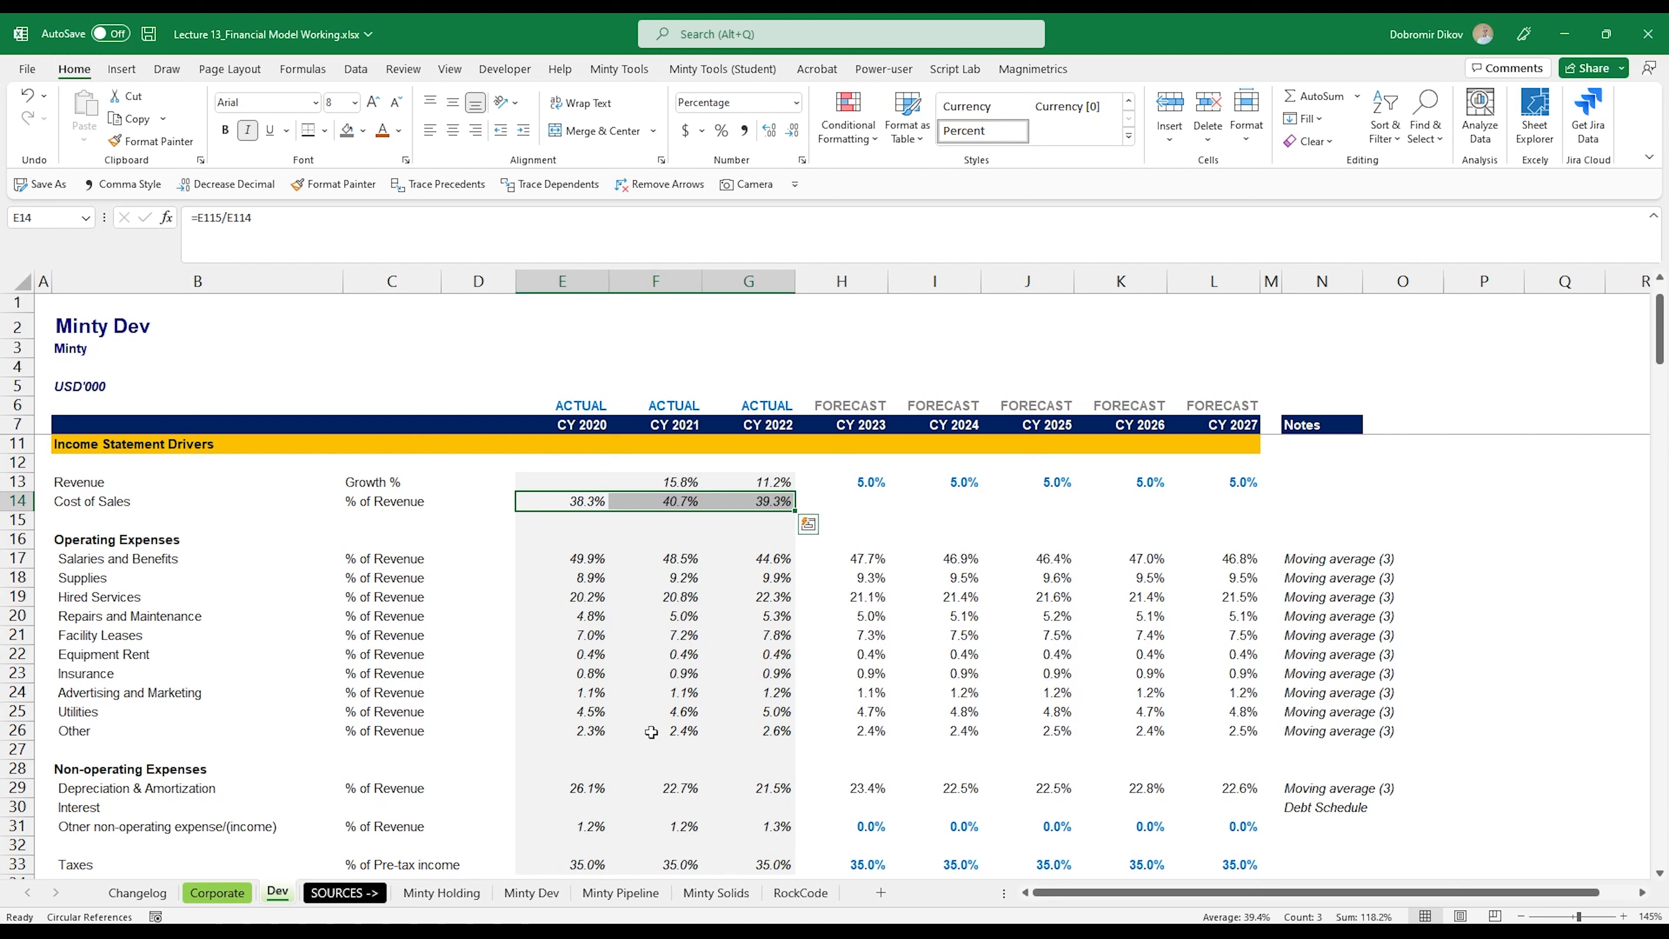
# Step: Copy the Salaries and Benefits moving-average forecasts and note (H17:N17) to the Cost of Sales driver in H14:N14
pyautogui.press('Right')
pyautogui.press('Right')
pyautogui.press('Right')
pyautogui.press('Down')
pyautogui.press('Down')
pyautogui.press('Down')
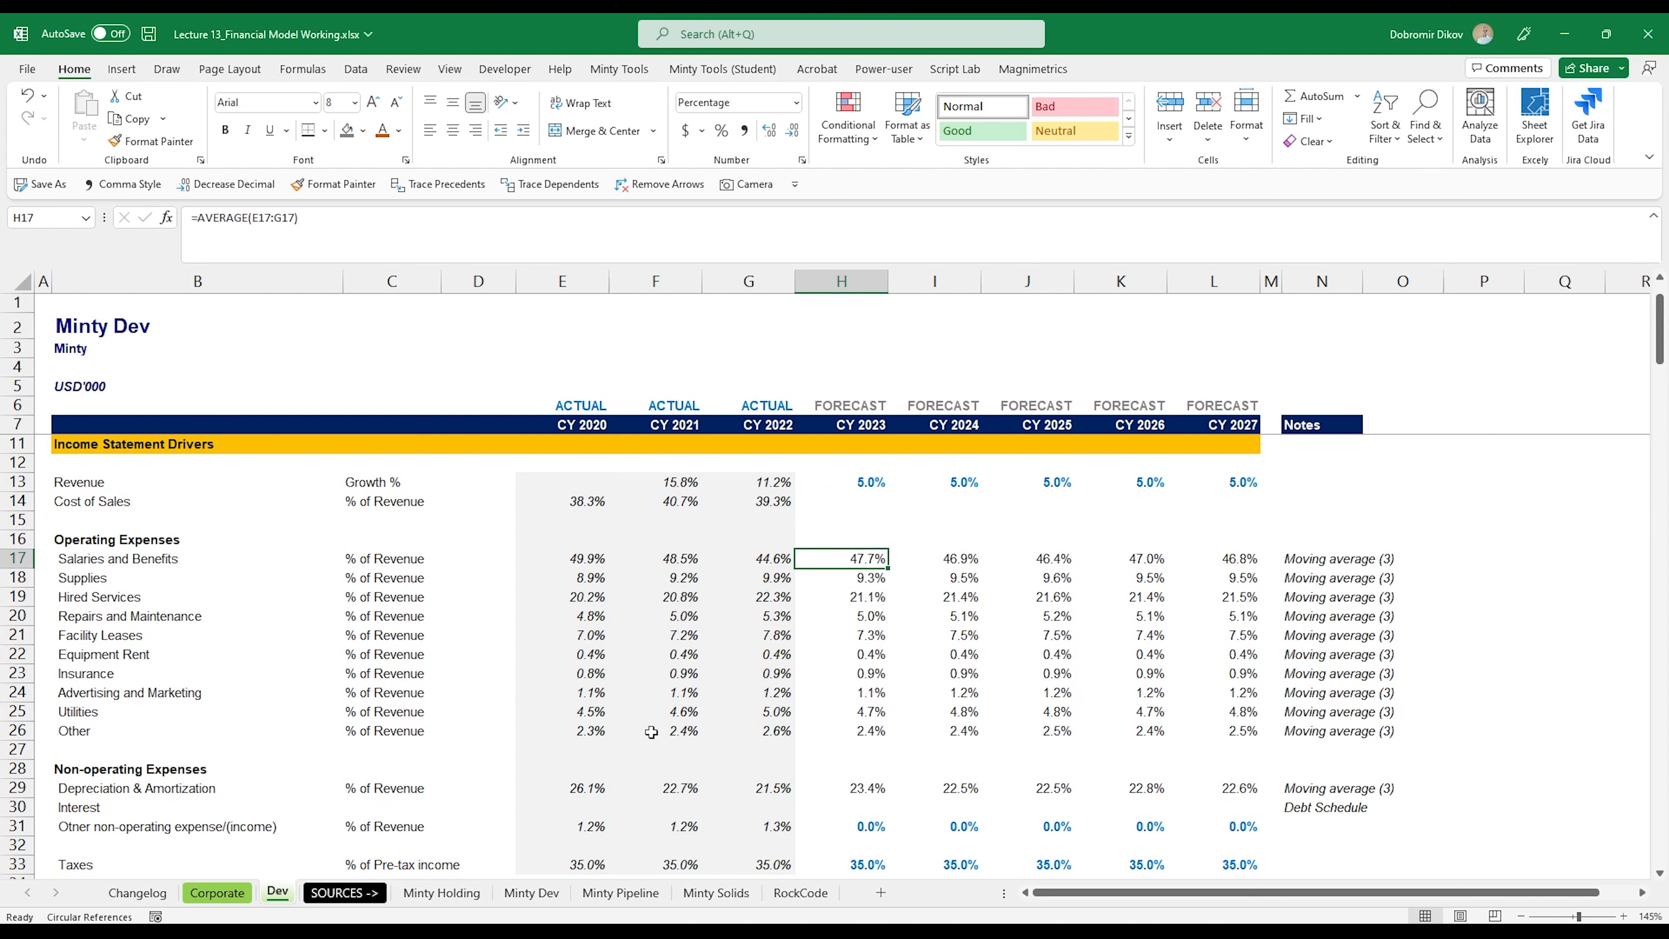
pyautogui.hotkey('shift', 'Right')
pyautogui.hotkey('shift', 'Right')
pyautogui.hotkey('shift', 'Right')
pyautogui.hotkey('shift', 'Right')
pyautogui.hotkey('shift', 'Right')
pyautogui.hotkey('shift', 'Right')
pyautogui.hotkey('ctrl', 'c')
pyautogui.press('Up')
pyautogui.press('Up')
pyautogui.press('Up')
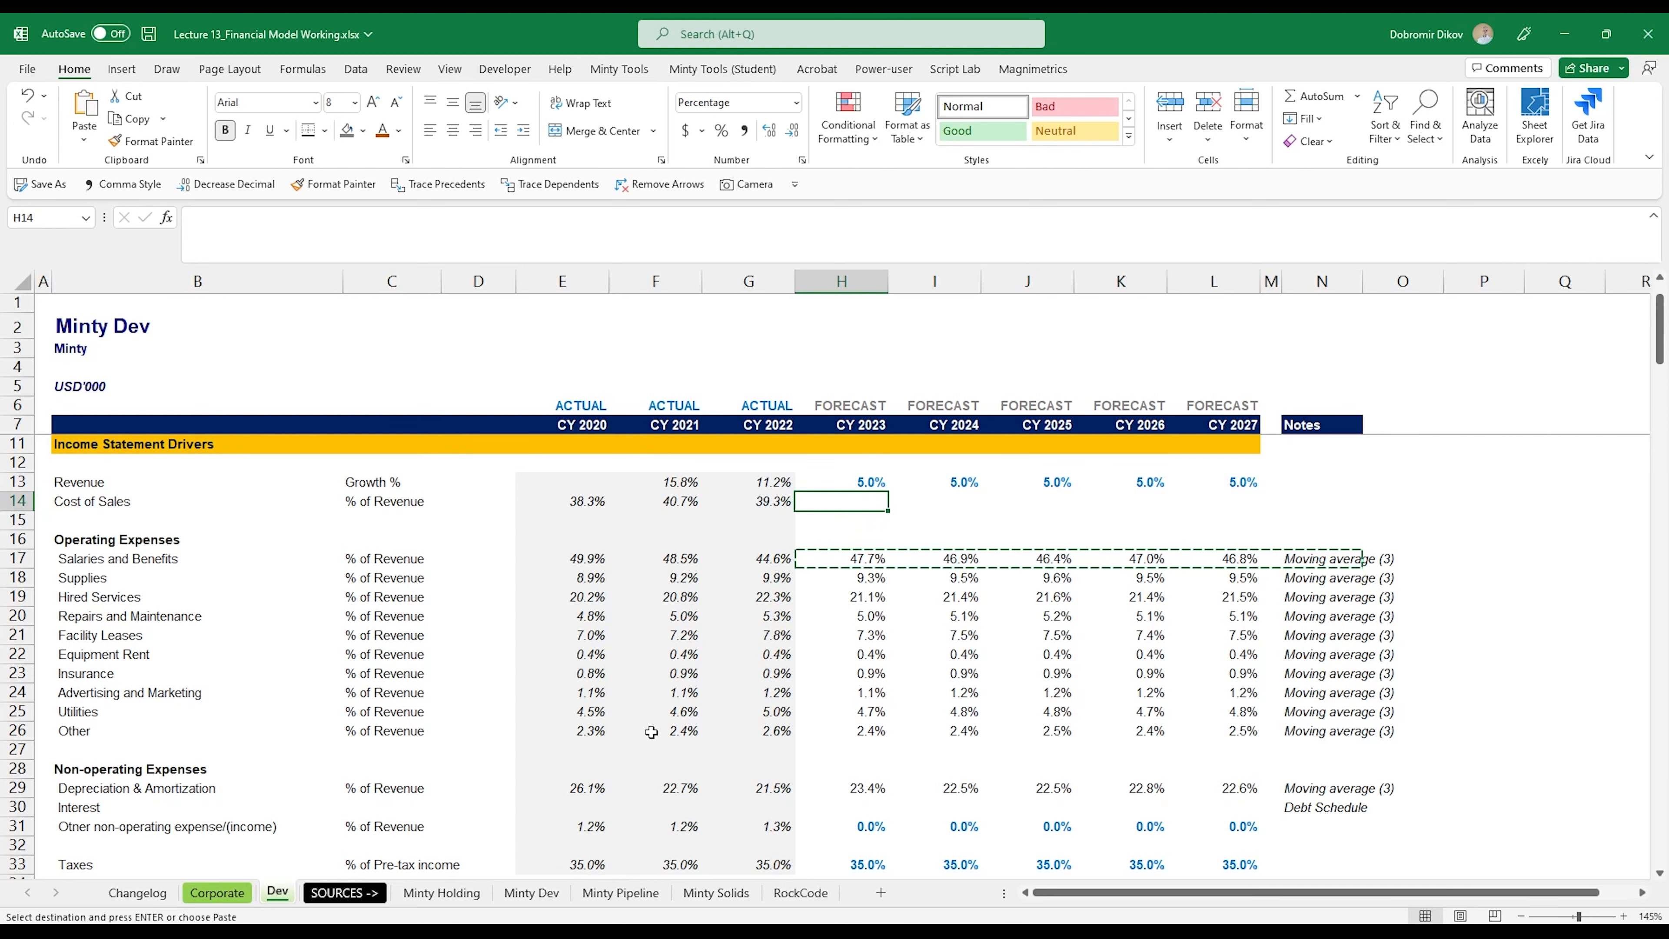
pyautogui.hotkey('shift', 'Right')
pyautogui.hotkey('shift', 'Right')
pyautogui.hotkey('shift', 'Right')
pyautogui.hotkey('shift', 'Right')
pyautogui.hotkey('shift', 'Right')
pyautogui.hotkey('shift', 'Right')
pyautogui.hotkey('ctrl', 'v')
# Step: Check the moving-average formulas in the Cost of Sales forecast cells of row 14
pyautogui.press('Left')
pyautogui.press('Right')
pyautogui.press('Right')
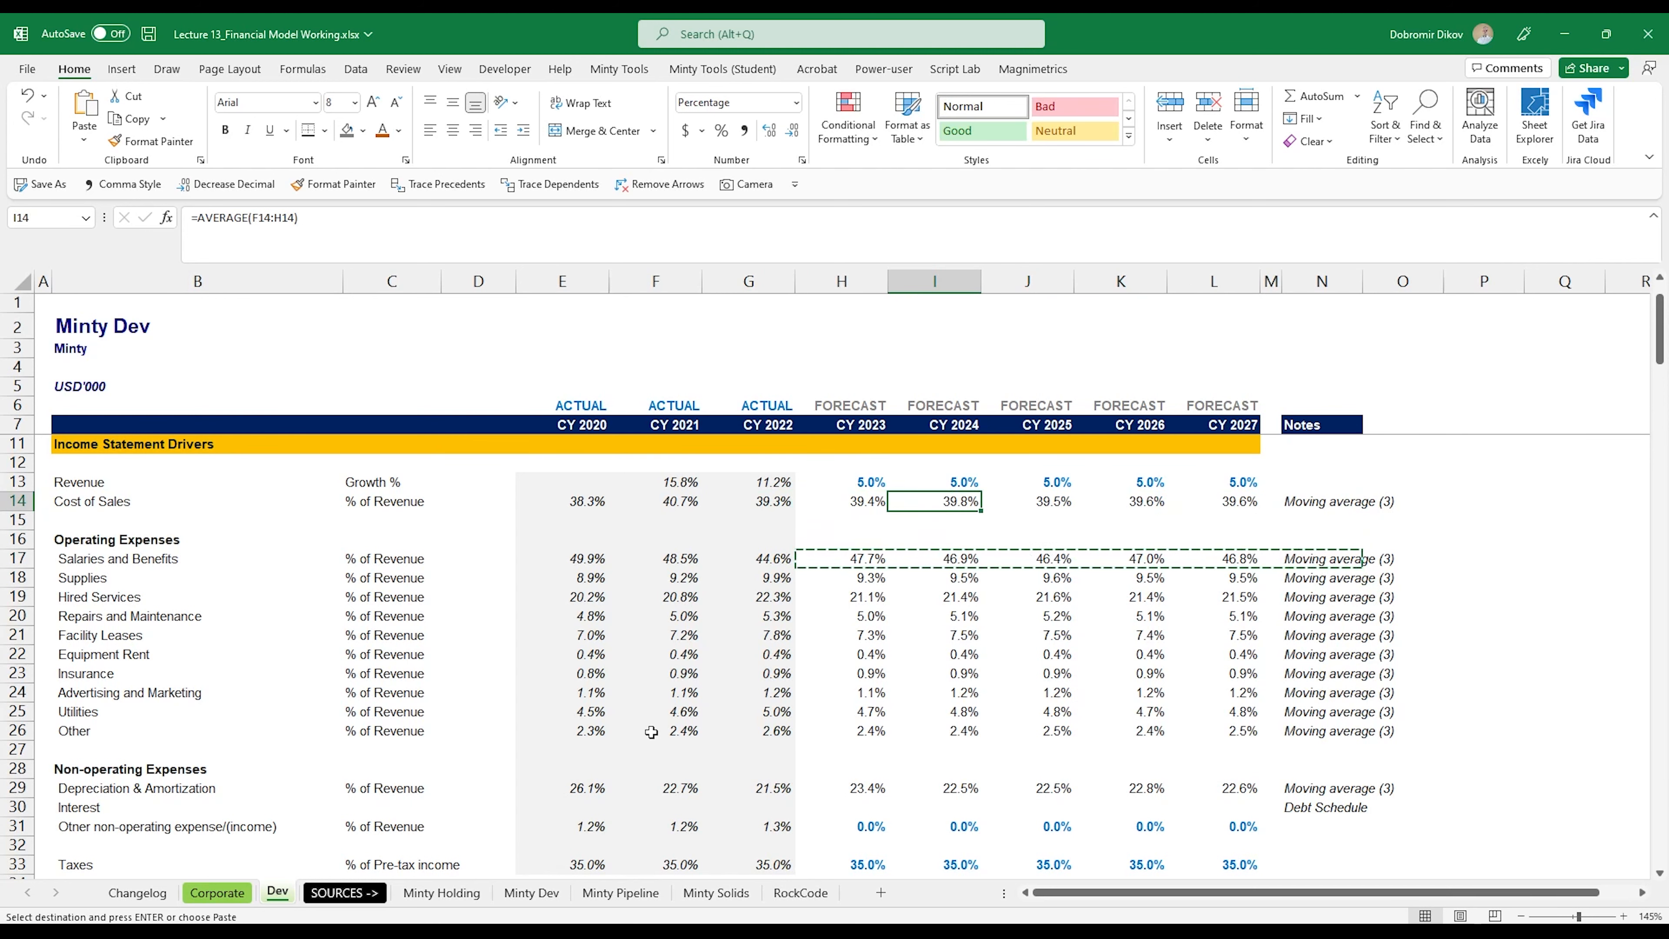
pyautogui.press('Right')
pyautogui.press('Right')
pyautogui.press('Left')
pyautogui.press('Left')
pyautogui.press('Left')
pyautogui.press('Right')
pyautogui.press('Right')
pyautogui.press('Left')
pyautogui.press('Left')
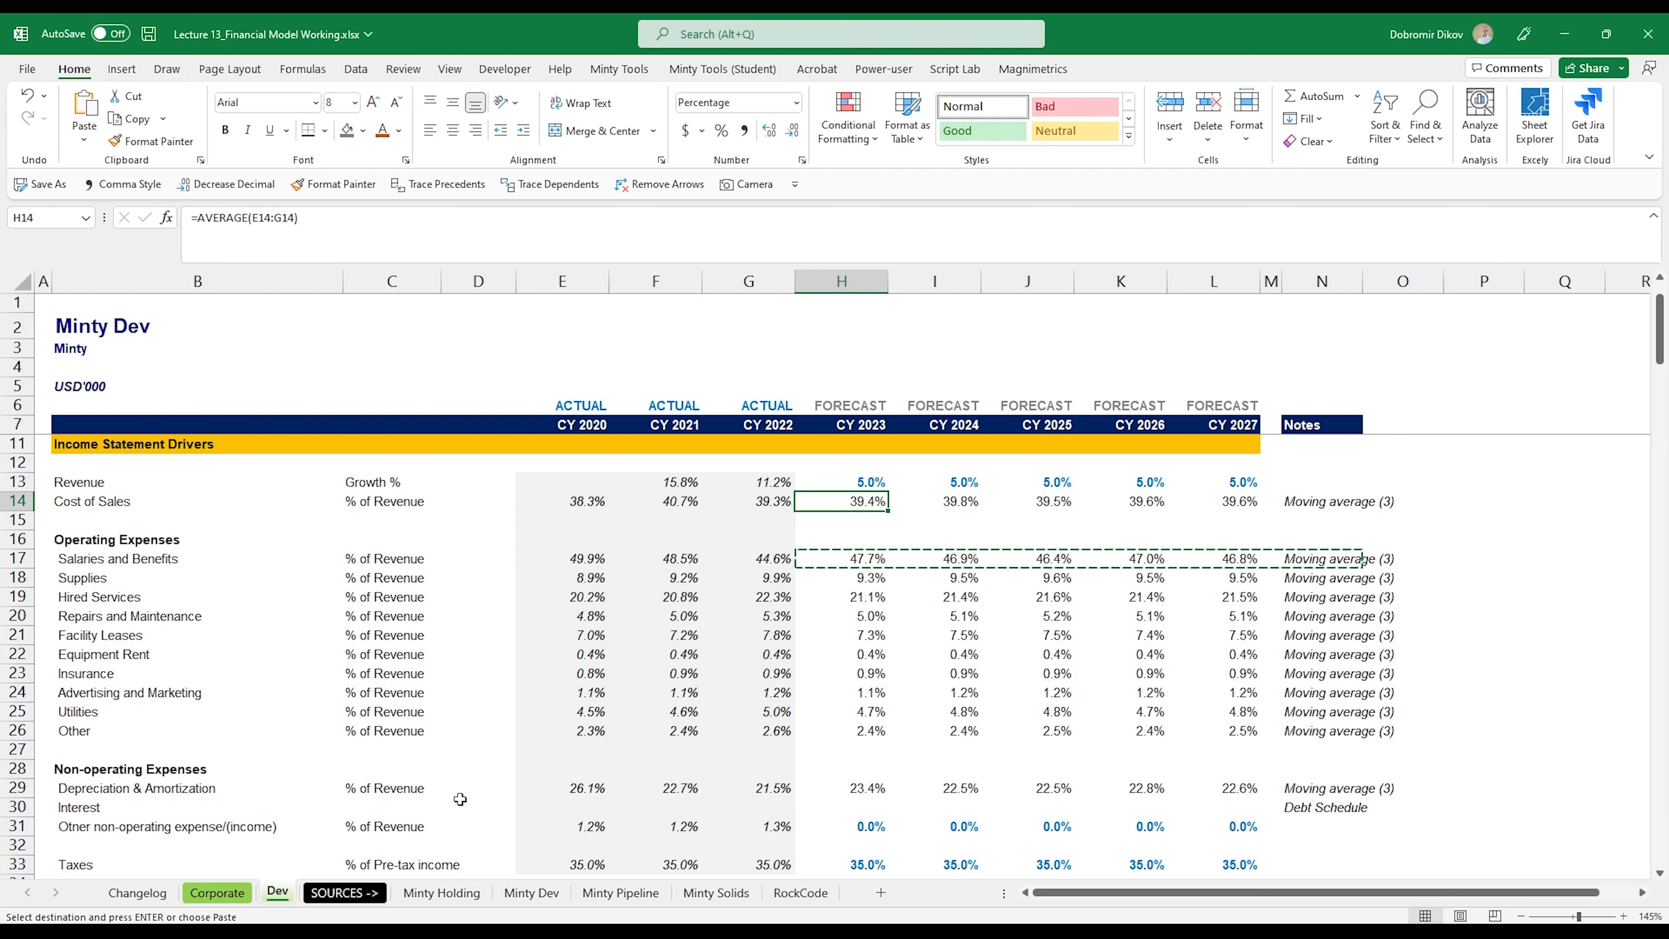
# Step: Enter the CY 2023 Cost of Sales forecast formula =H114*H14 in H115 of the income statement
pyautogui.scroll(-20, 845, 750)
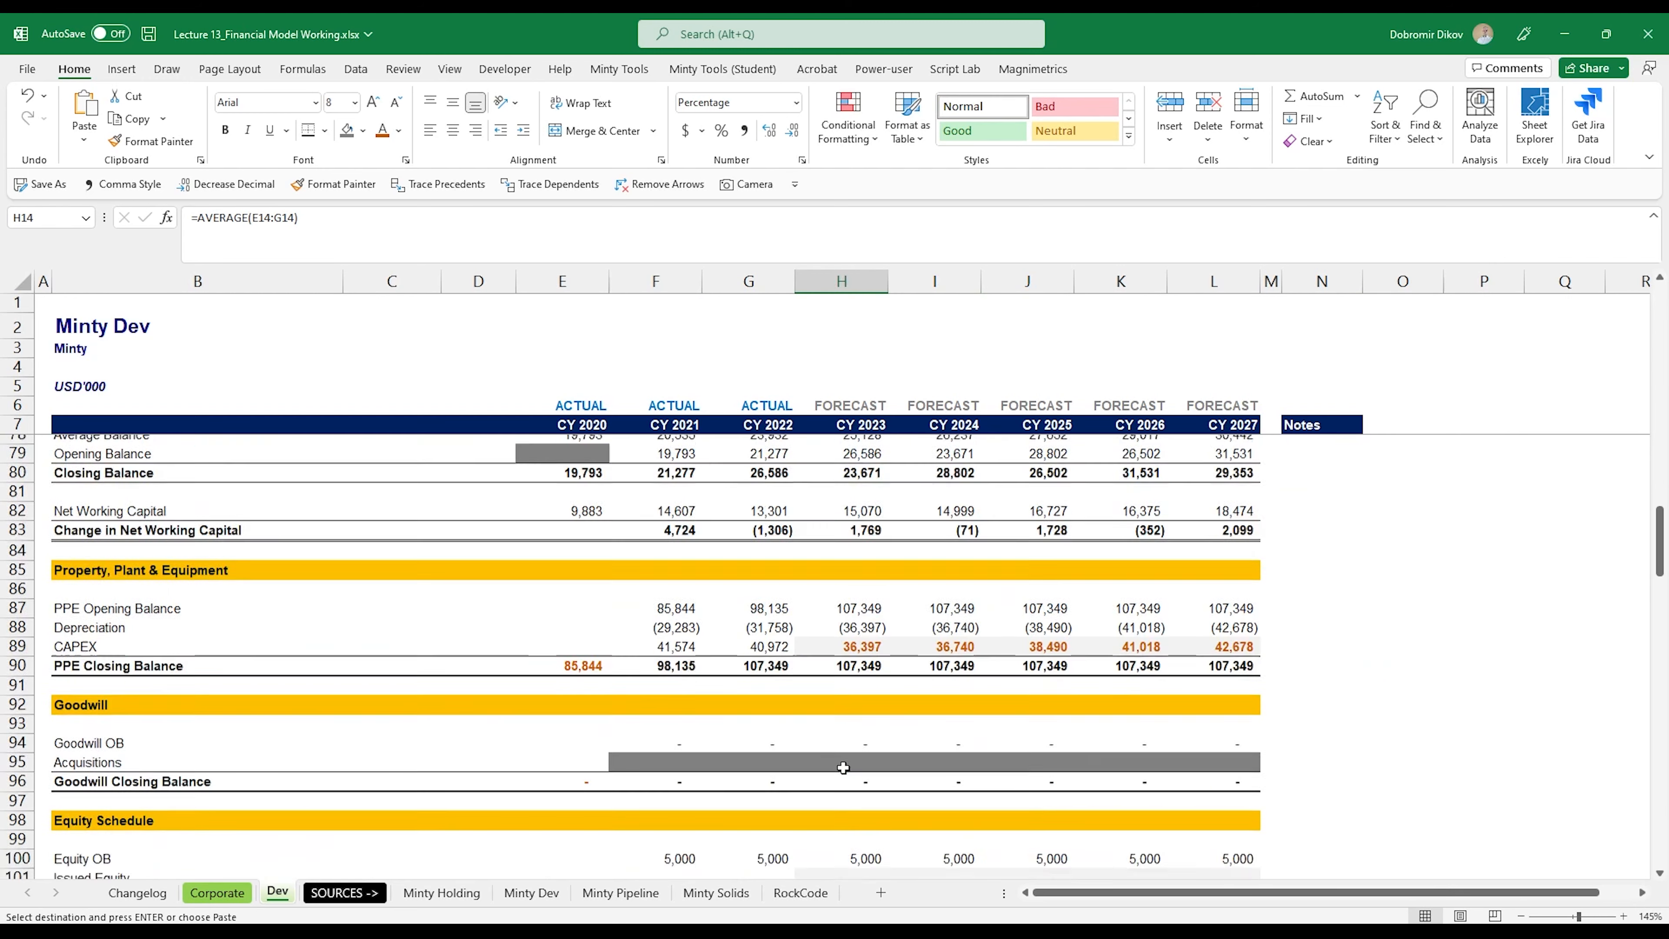
pyautogui.scroll(-8, 843, 767)
pyautogui.click(859, 711)
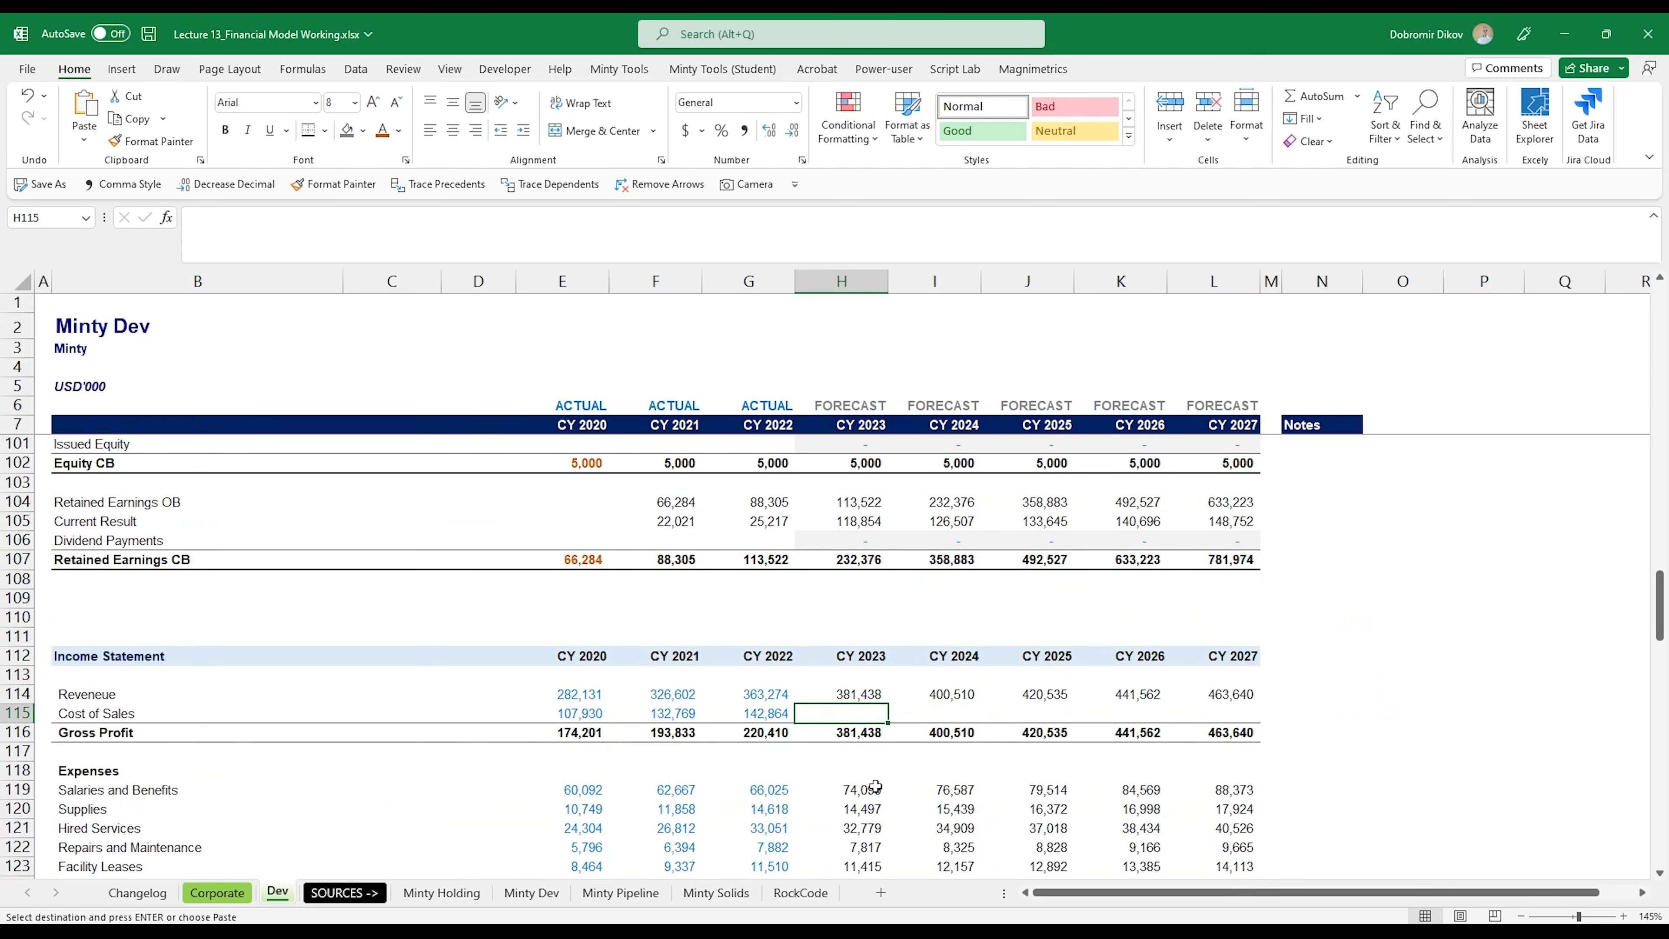
pyautogui.write('=')
pyautogui.press('Up')
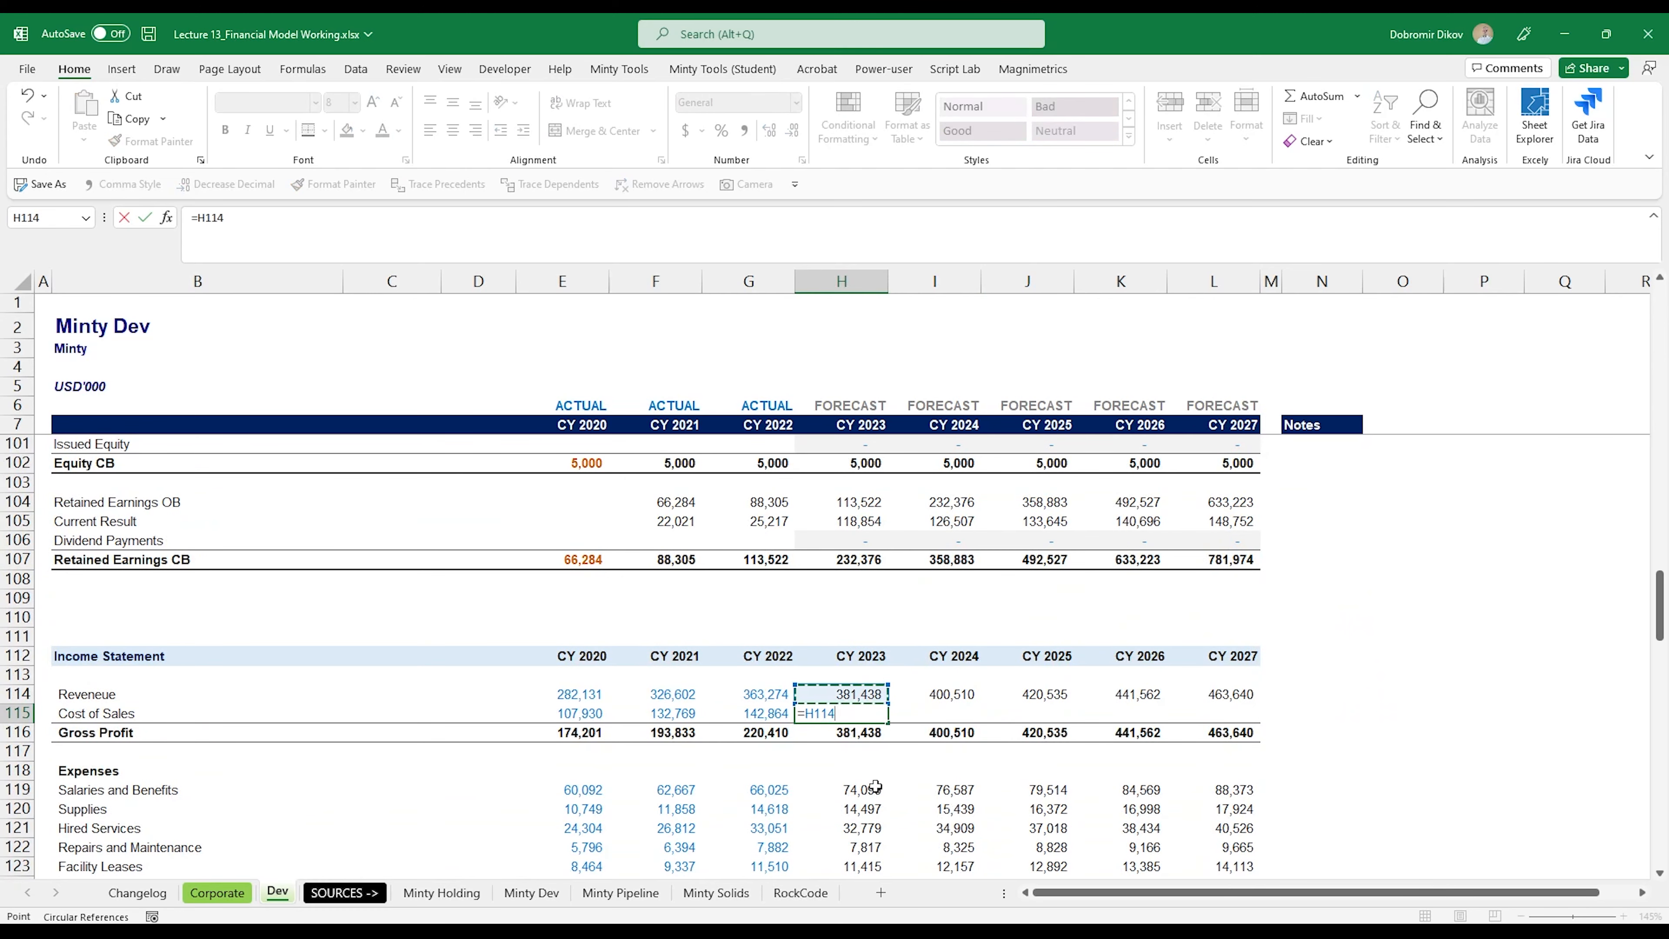
pyautogui.scroll(20, 875, 786)
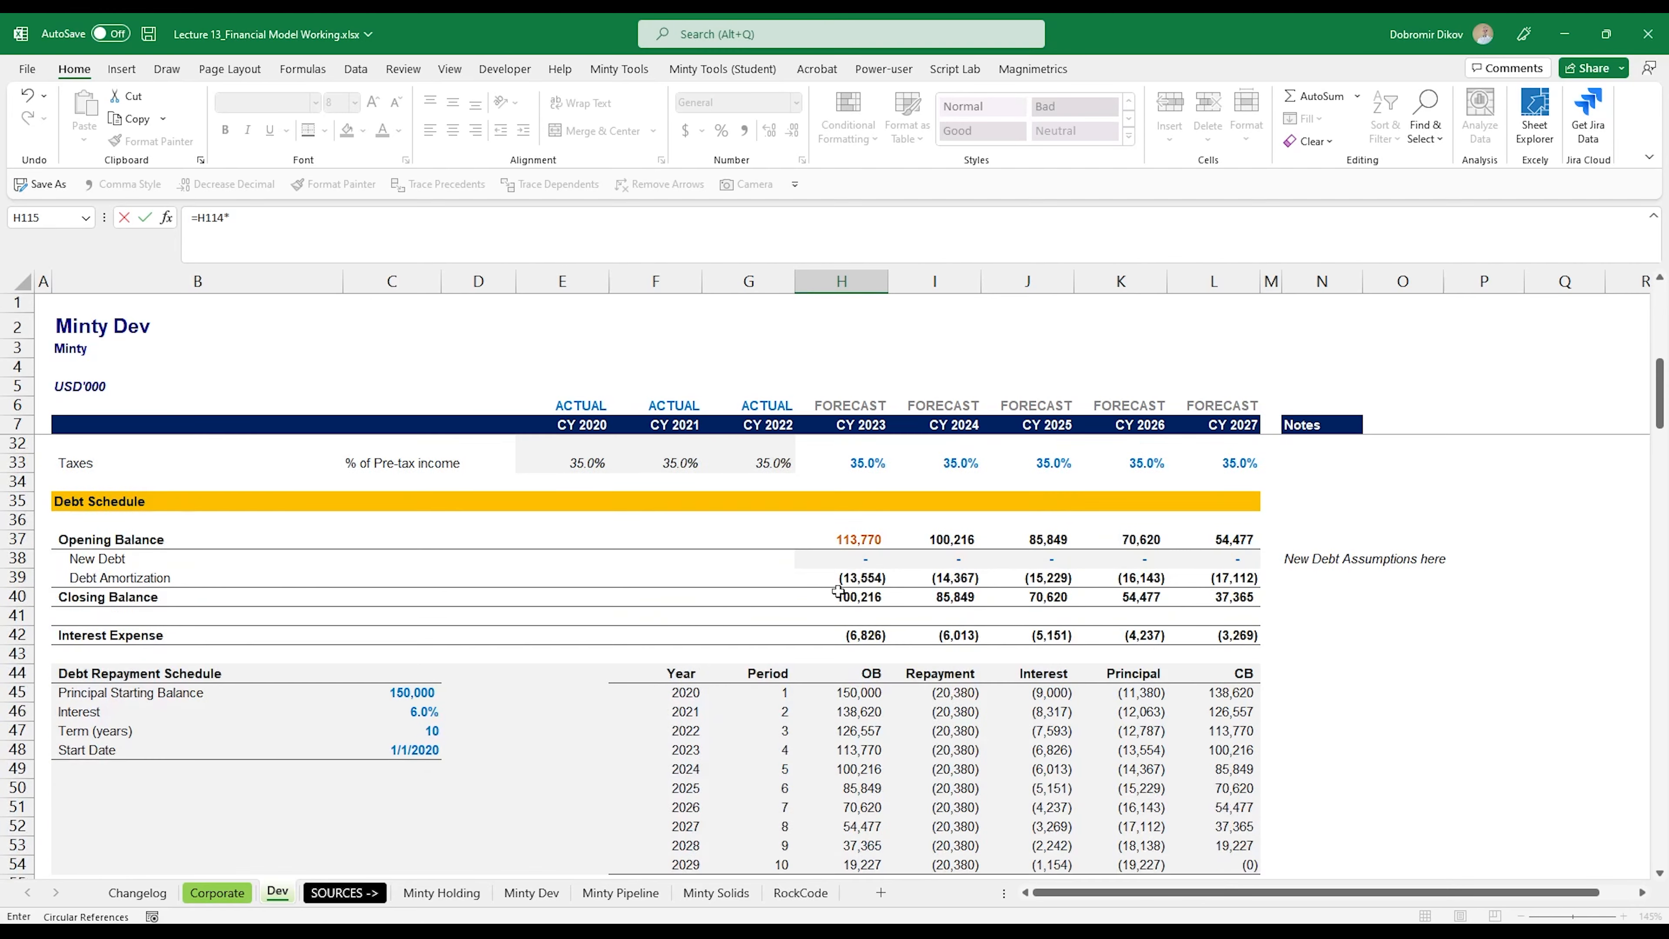
pyautogui.scroll(2, 845, 634)
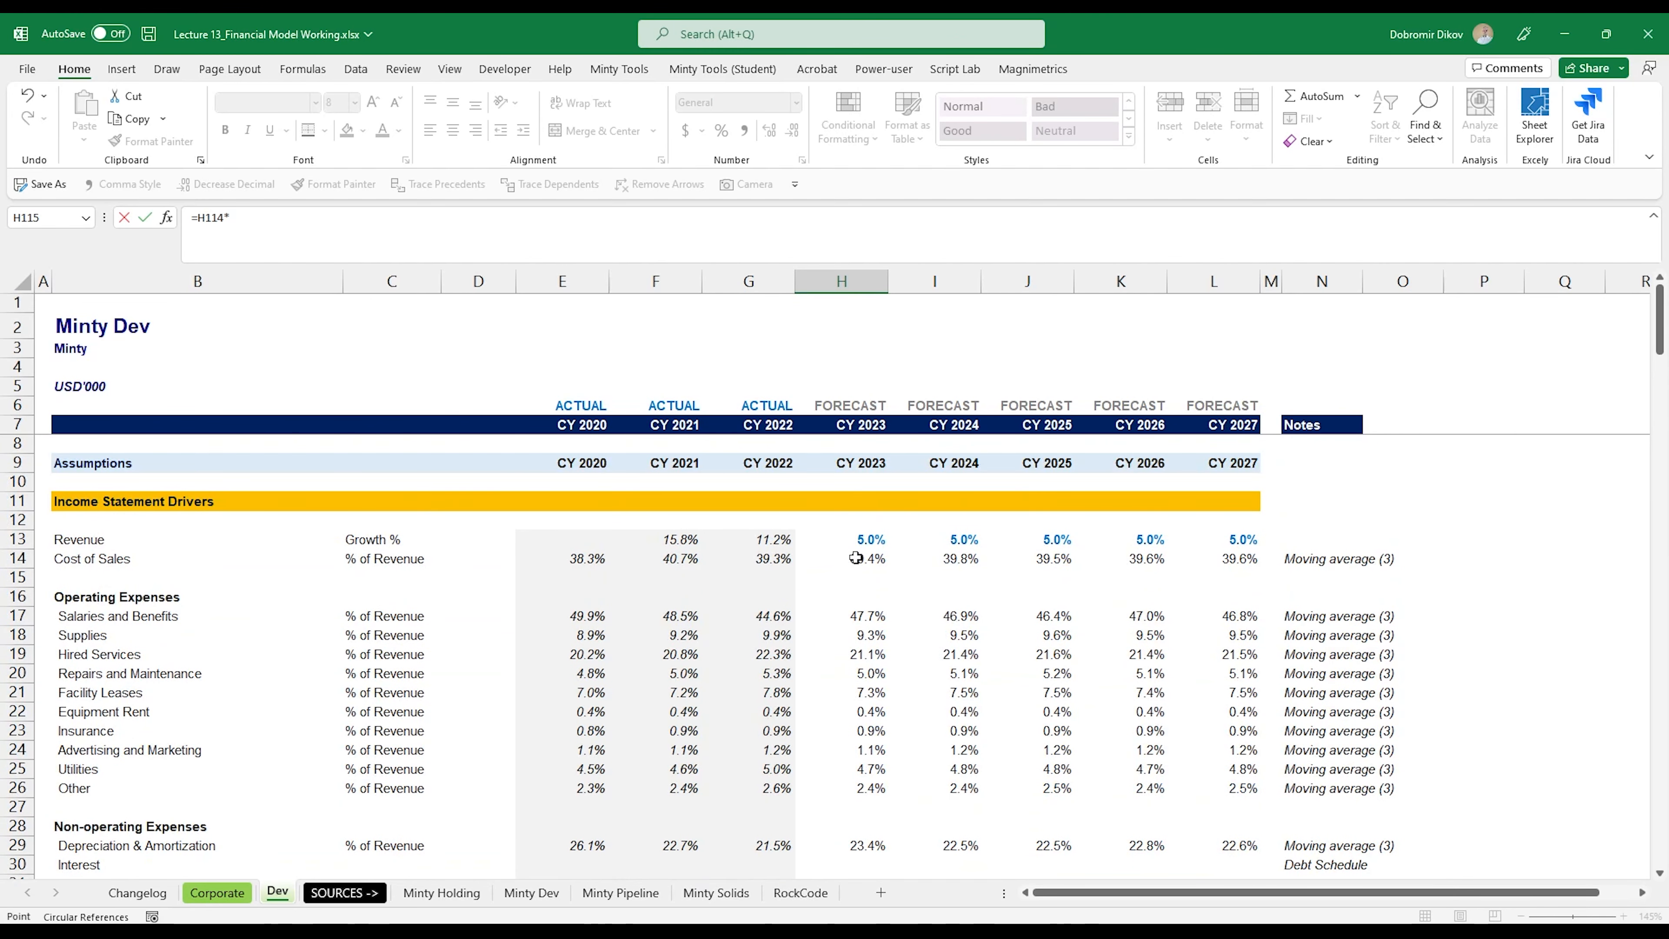
pyautogui.click(855, 558)
pyautogui.hotkey('ctrl', 'Return')
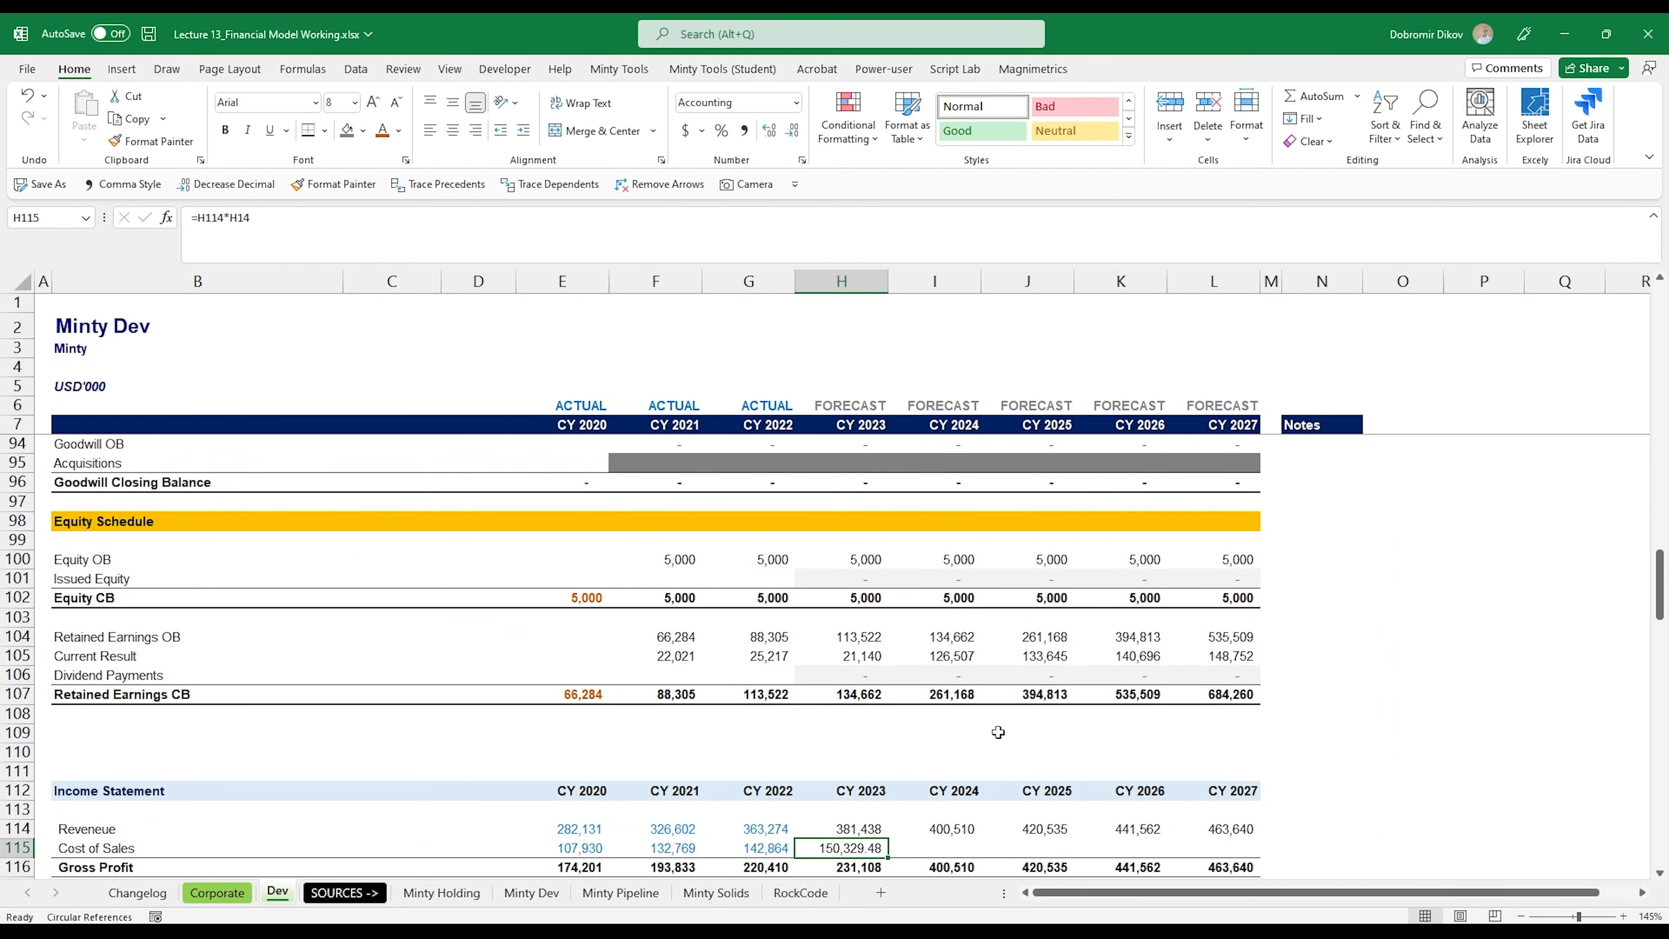
# Step: Show H115 without decimals and fill the Cost of Sales forecast through CY 2027 (H115:L115)
pyautogui.hotkey('alt', '3')
pyautogui.hotkey('alt', '3')
pyautogui.hotkey('shift', 'Right')
pyautogui.hotkey('shift', 'Right')
pyautogui.hotkey('shift', 'Right')
pyautogui.hotkey('shift', 'Right')
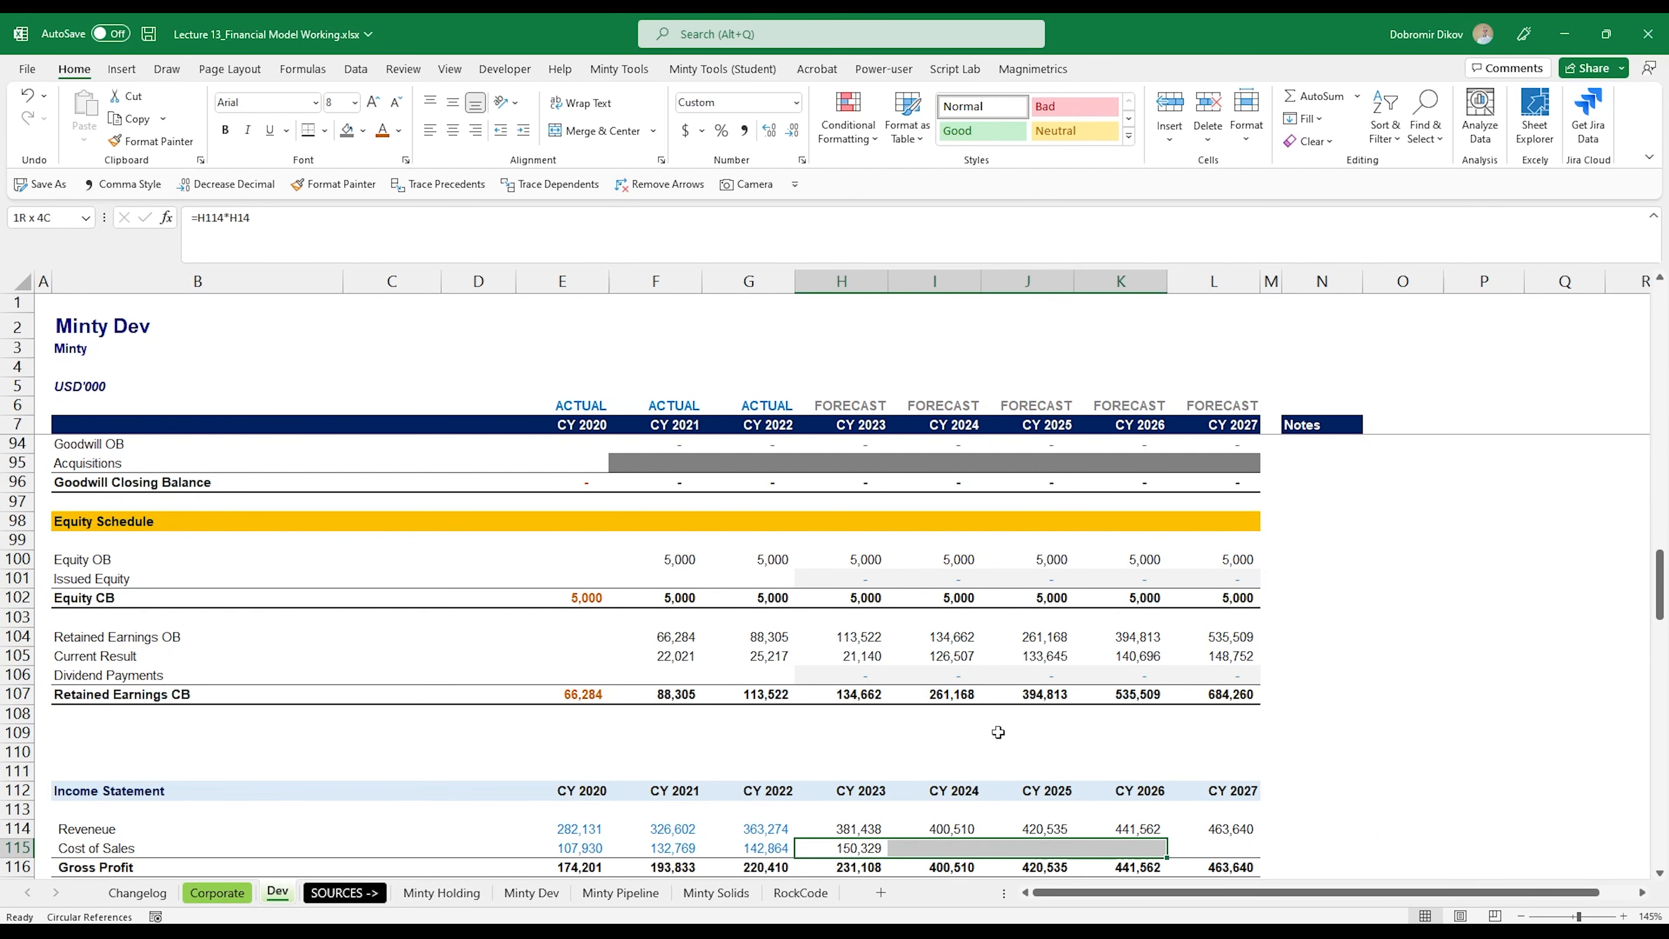
pyautogui.hotkey('ctrl', 'r')
pyautogui.scroll(-2, 887, 762)
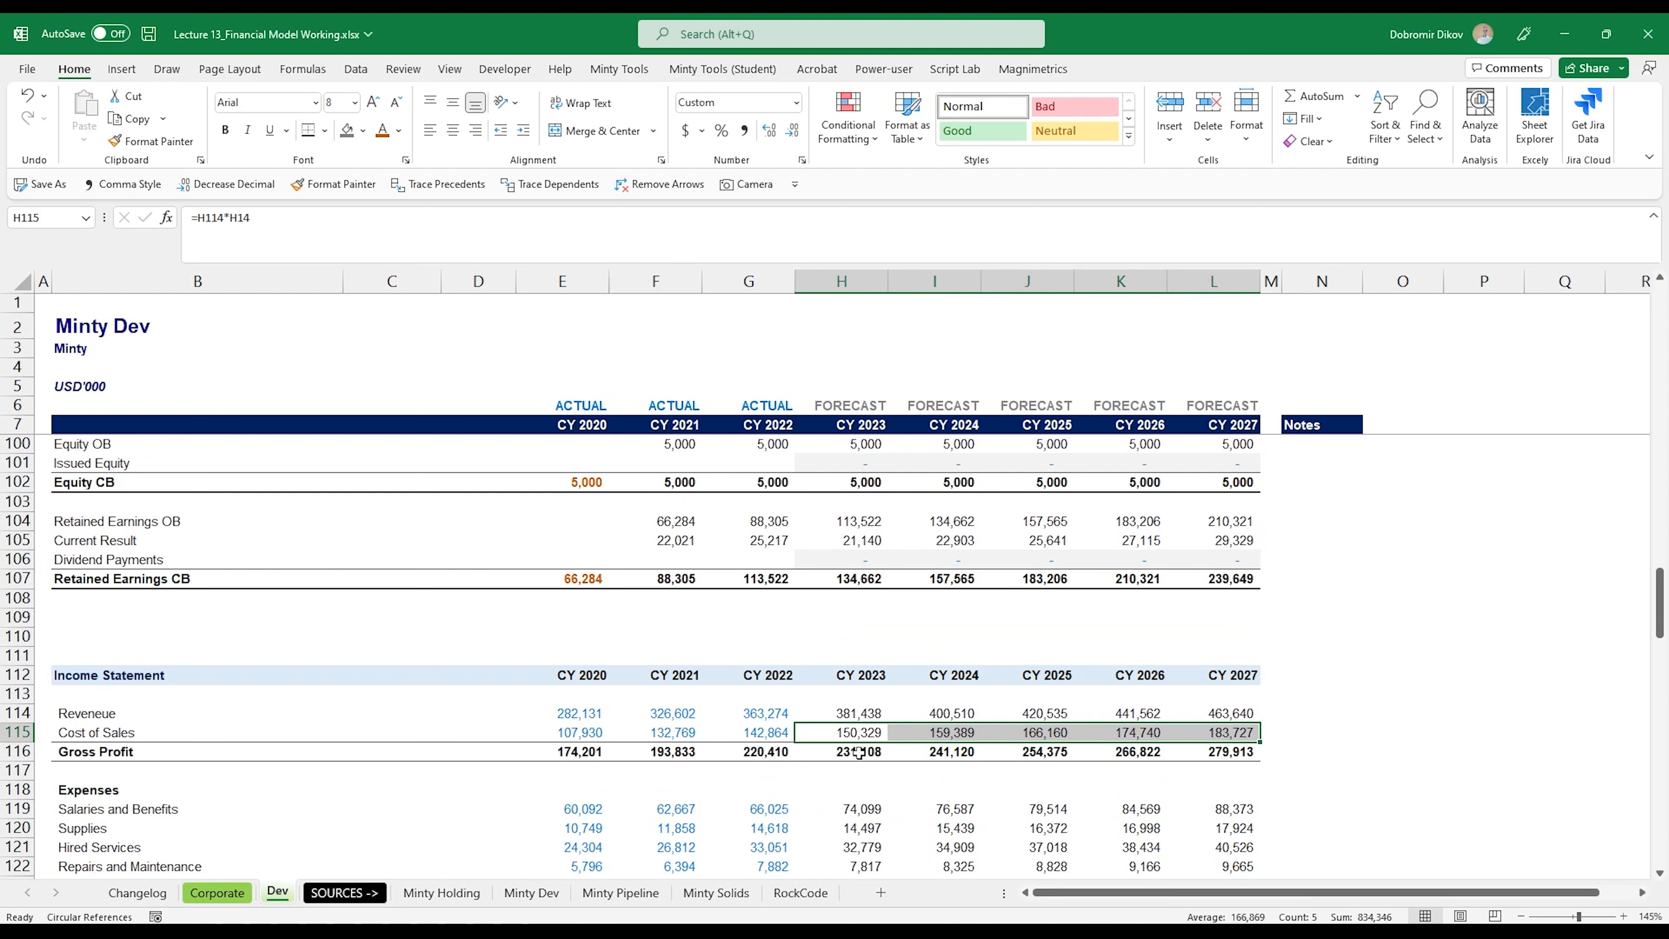
# Step: Change the CY 2020 Salaries and Benefits driver in E17 to divide by revenue, =E119/E$114
pyautogui.scroll(20, 841, 747)
pyautogui.scroll(8, 867, 674)
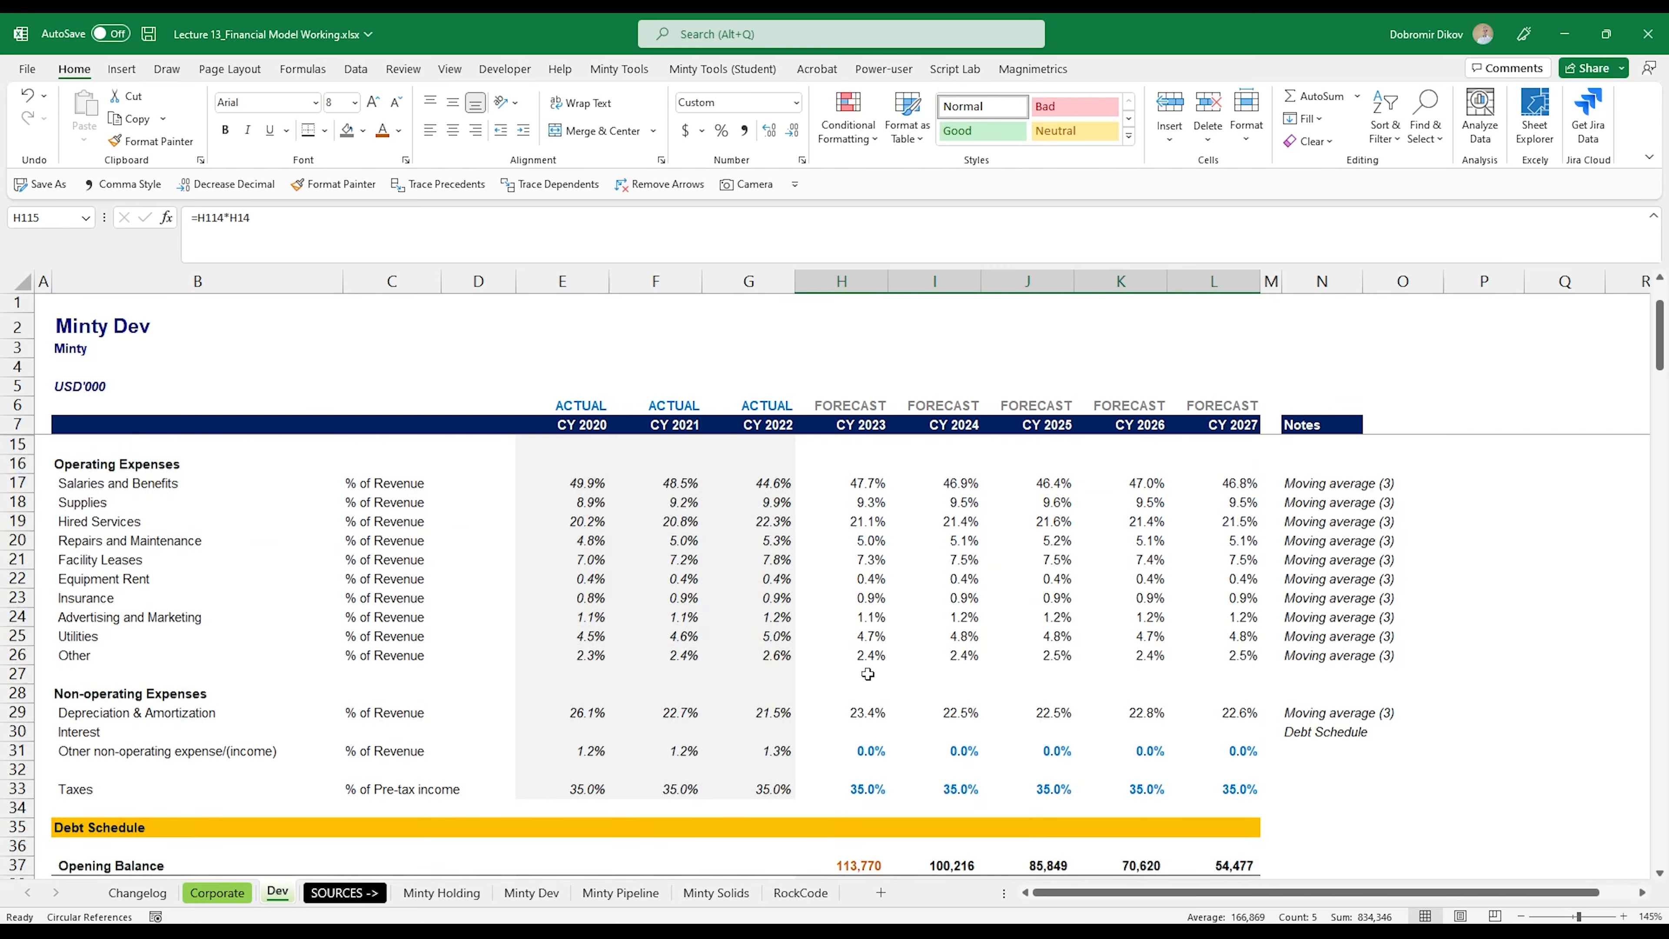
pyautogui.moveTo(578, 616); pyautogui.dragTo(733, 848)
pyautogui.scroll(-3, 574, 627)
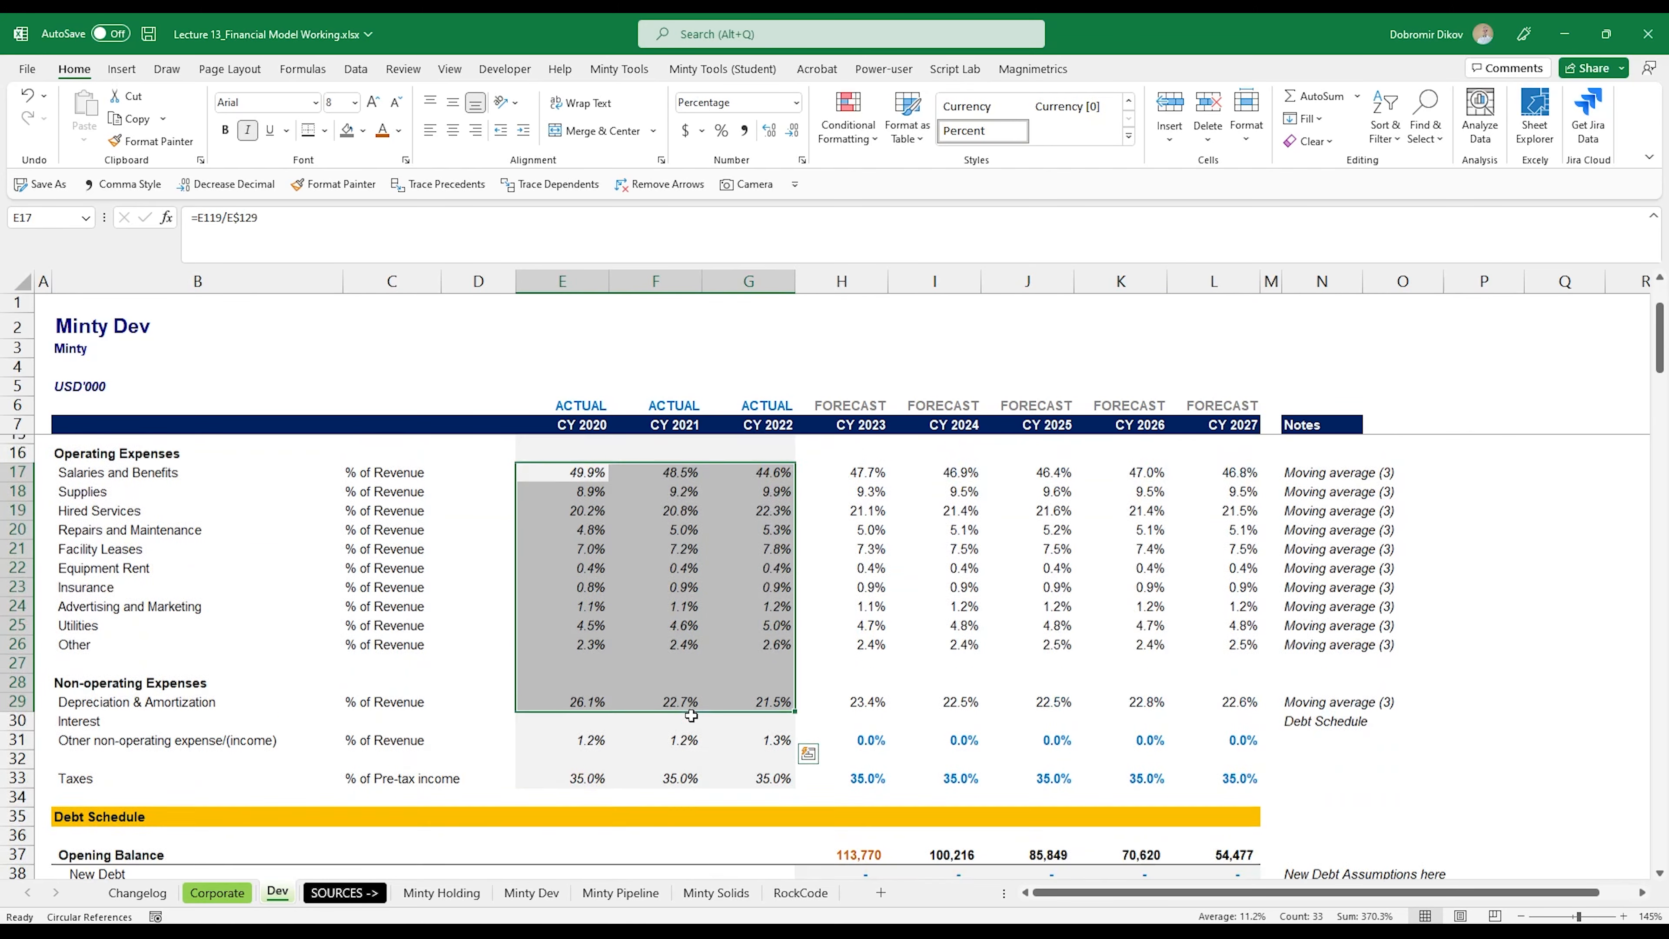
pyautogui.scroll(3, 574, 627)
pyautogui.click(574, 624)
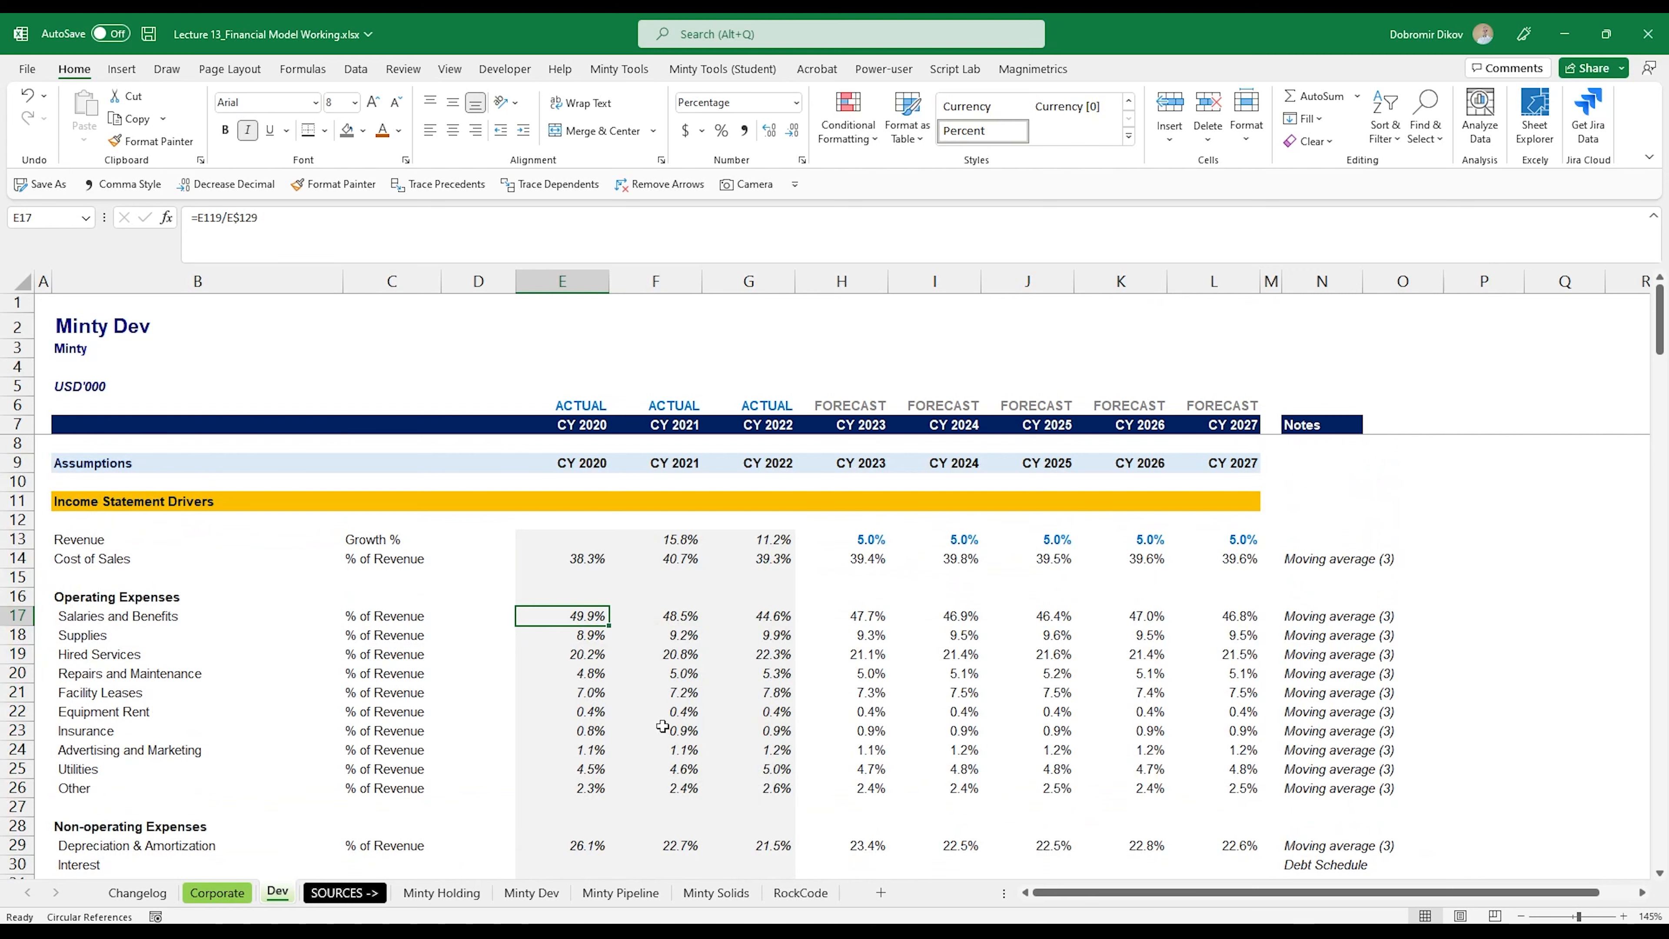
pyautogui.press('F2')
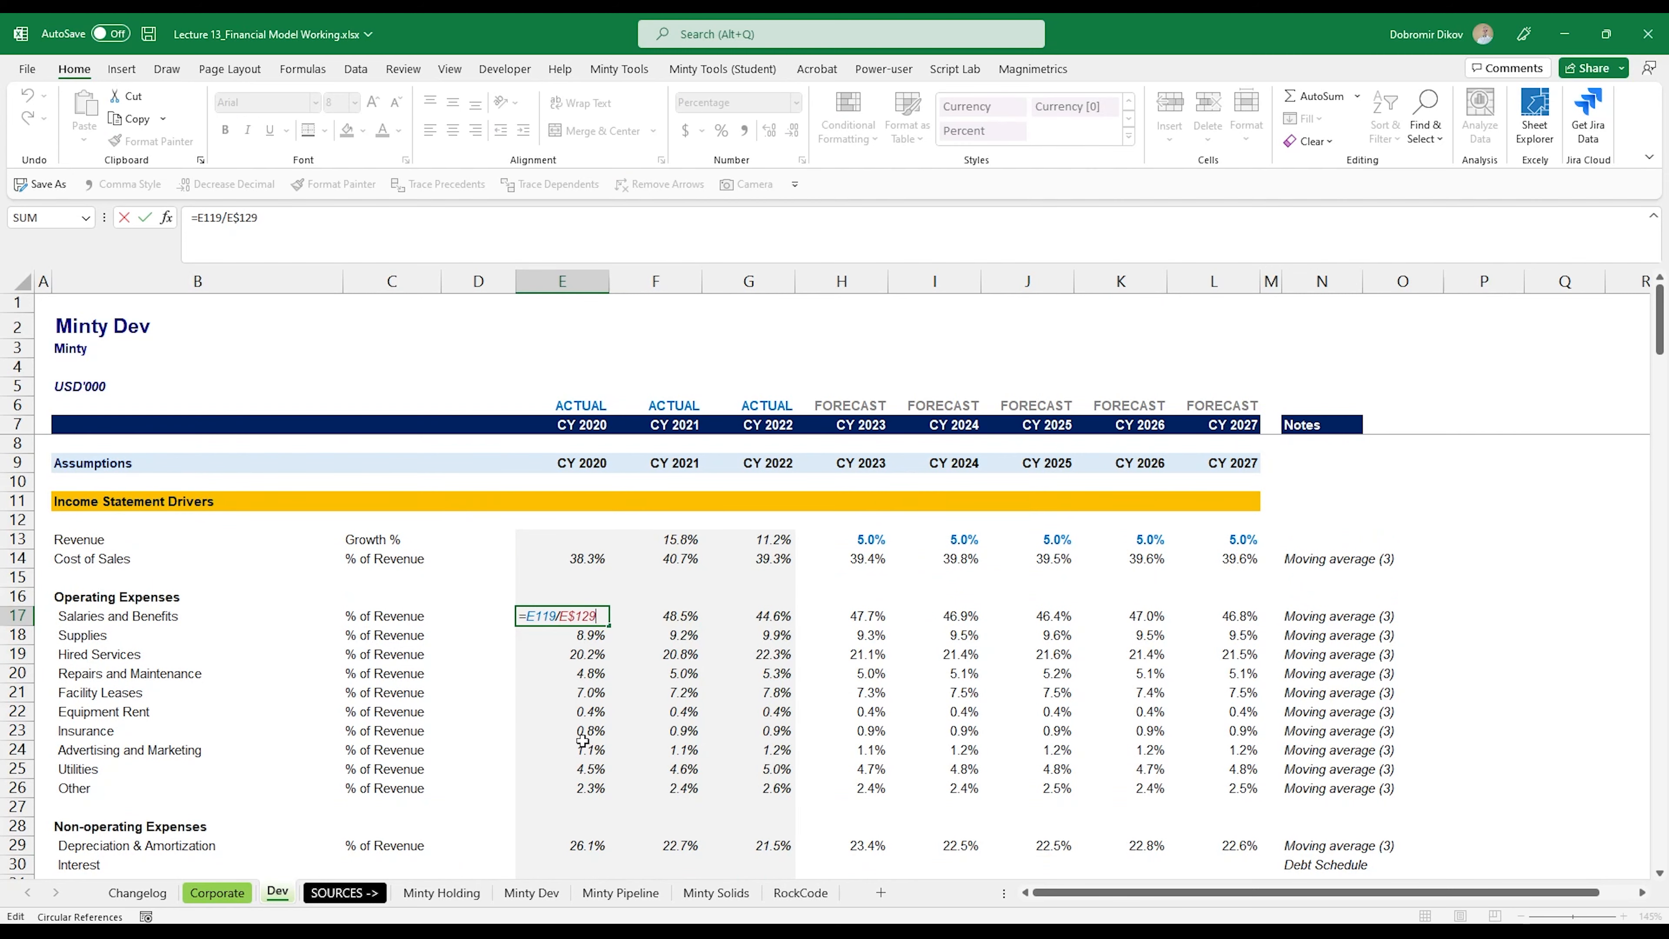
pyautogui.scroll(-20, 622, 725)
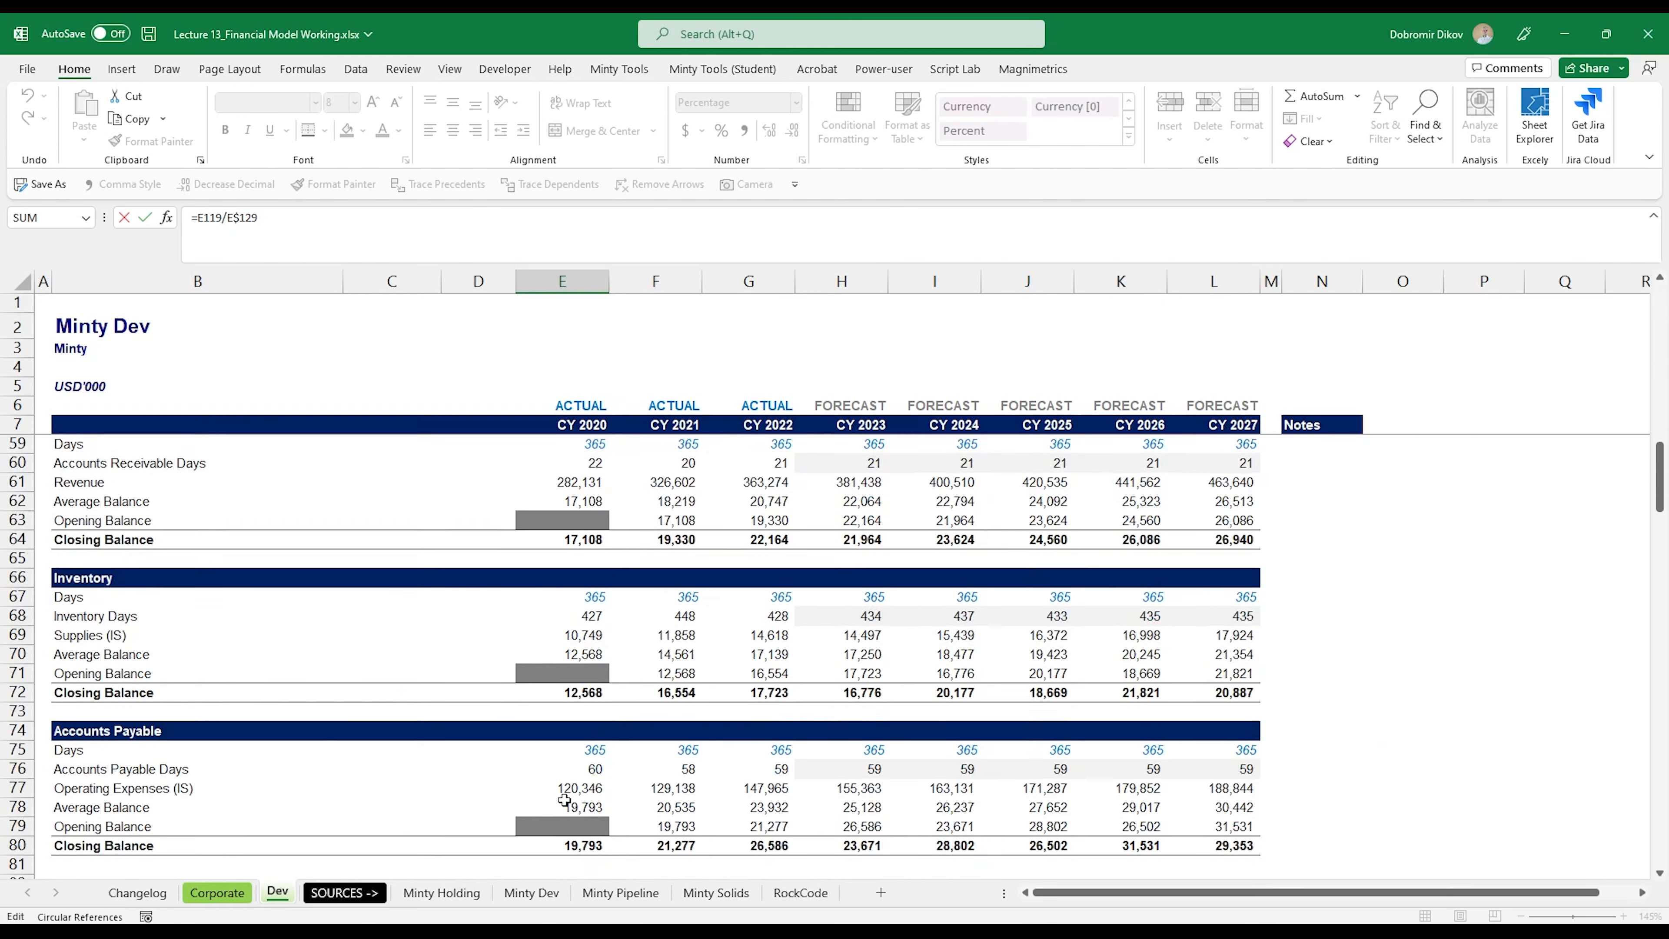
pyautogui.scroll(-14, 564, 800)
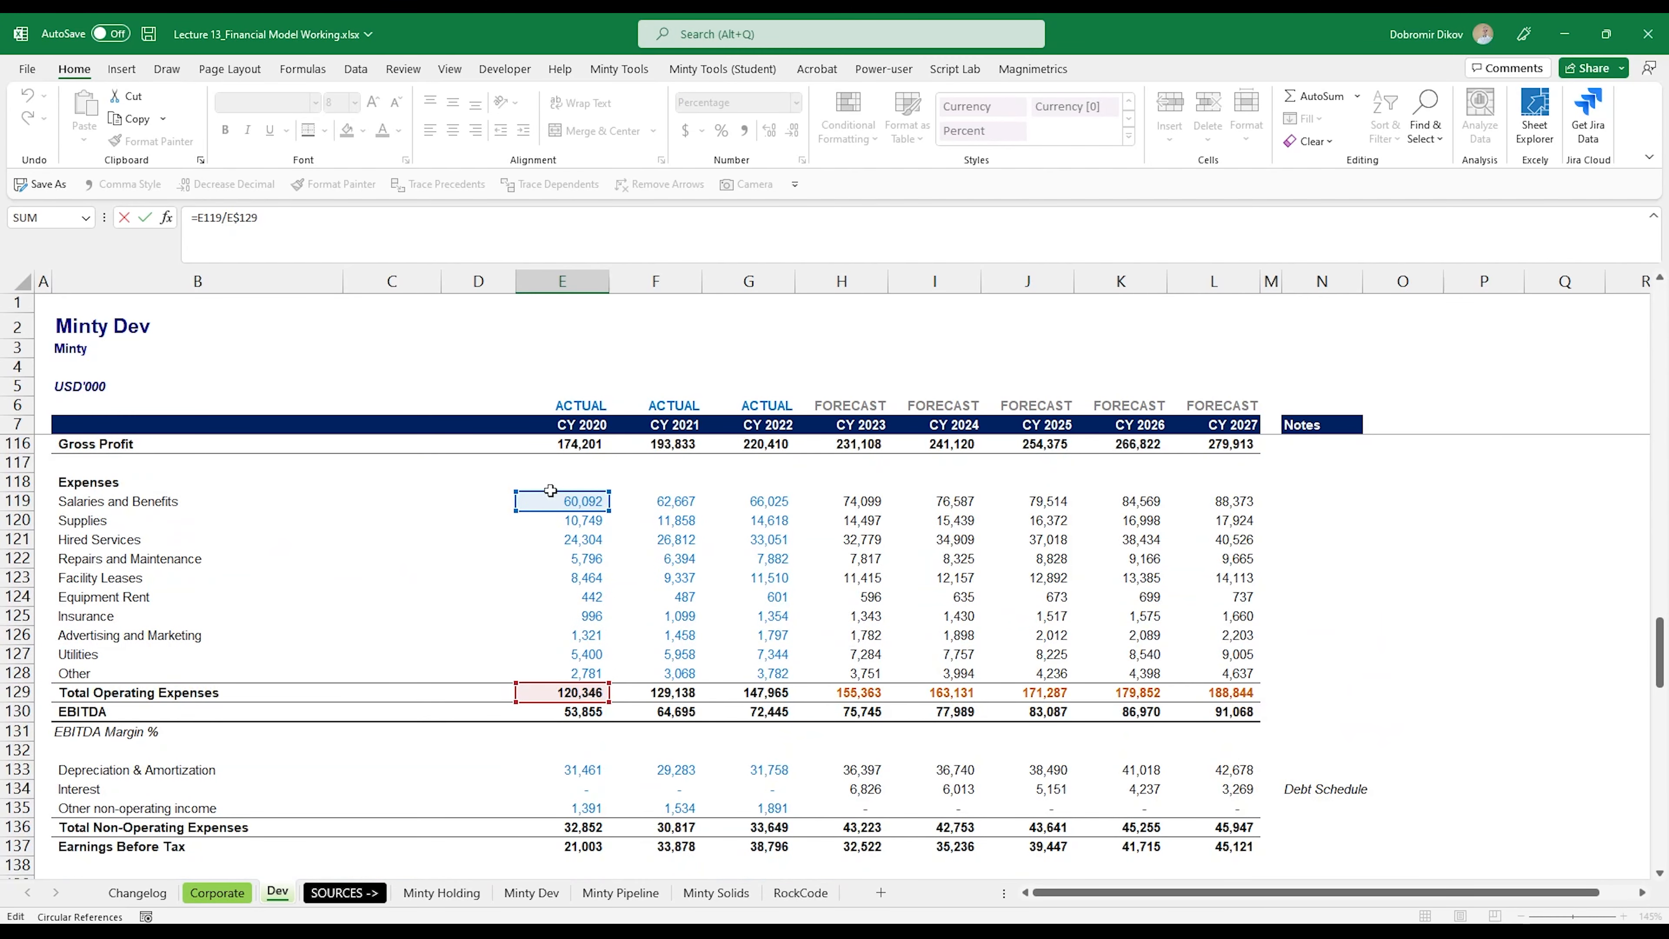
pyautogui.scroll(2, 574, 839)
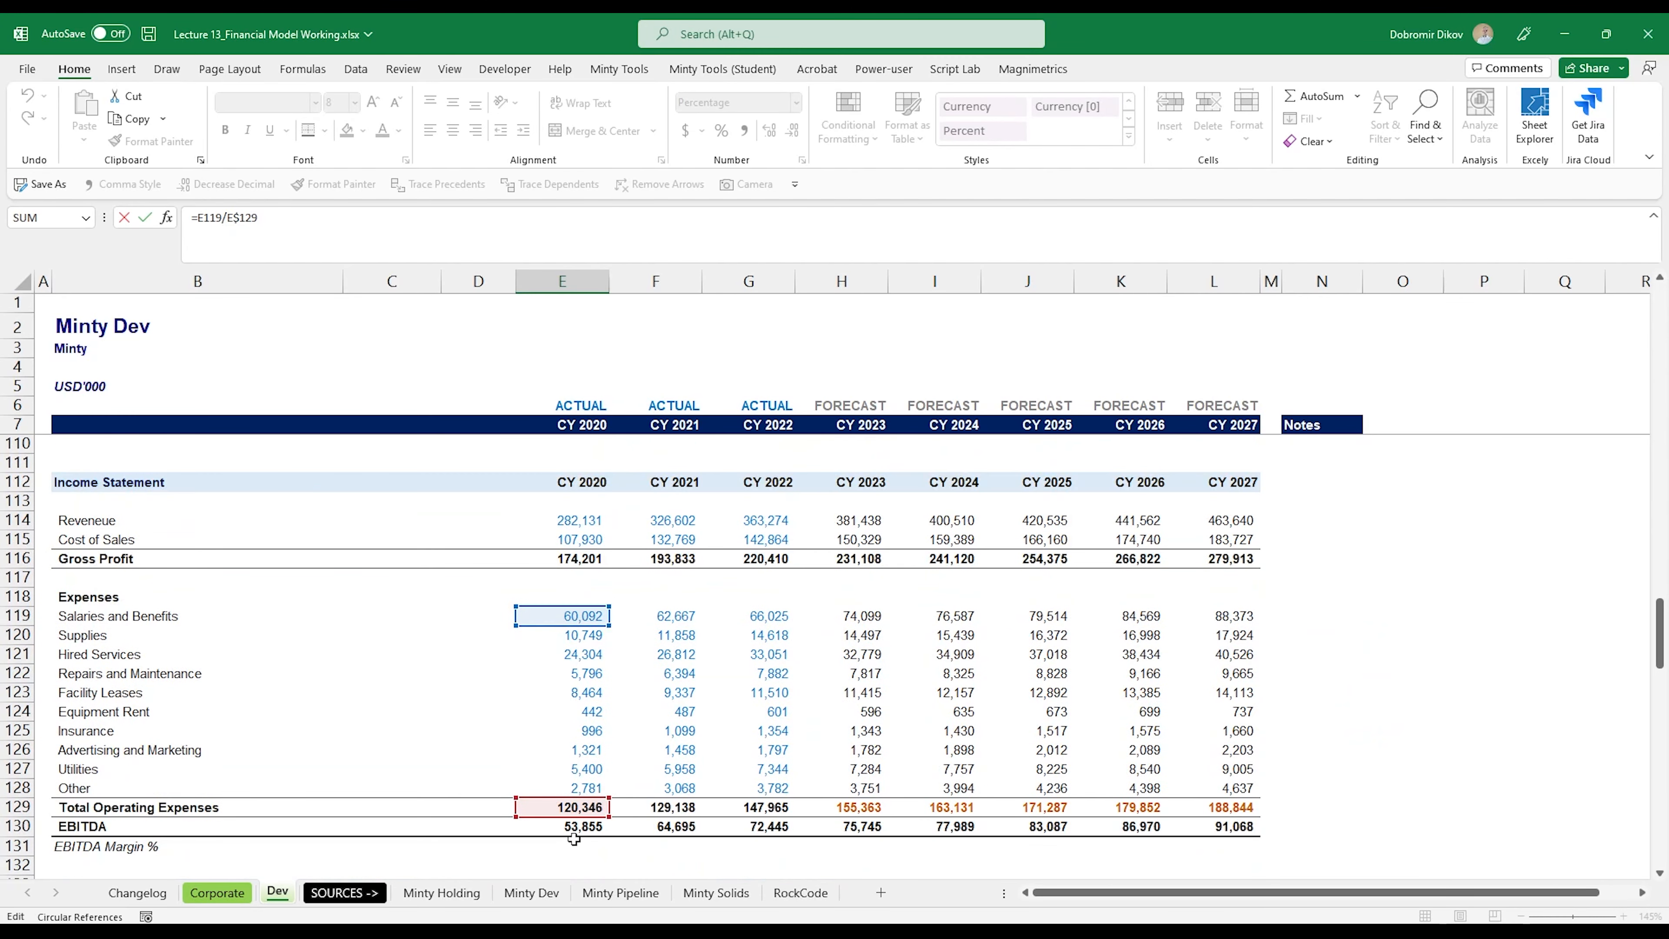
pyautogui.moveTo(574, 801); pyautogui.dragTo(577, 529)
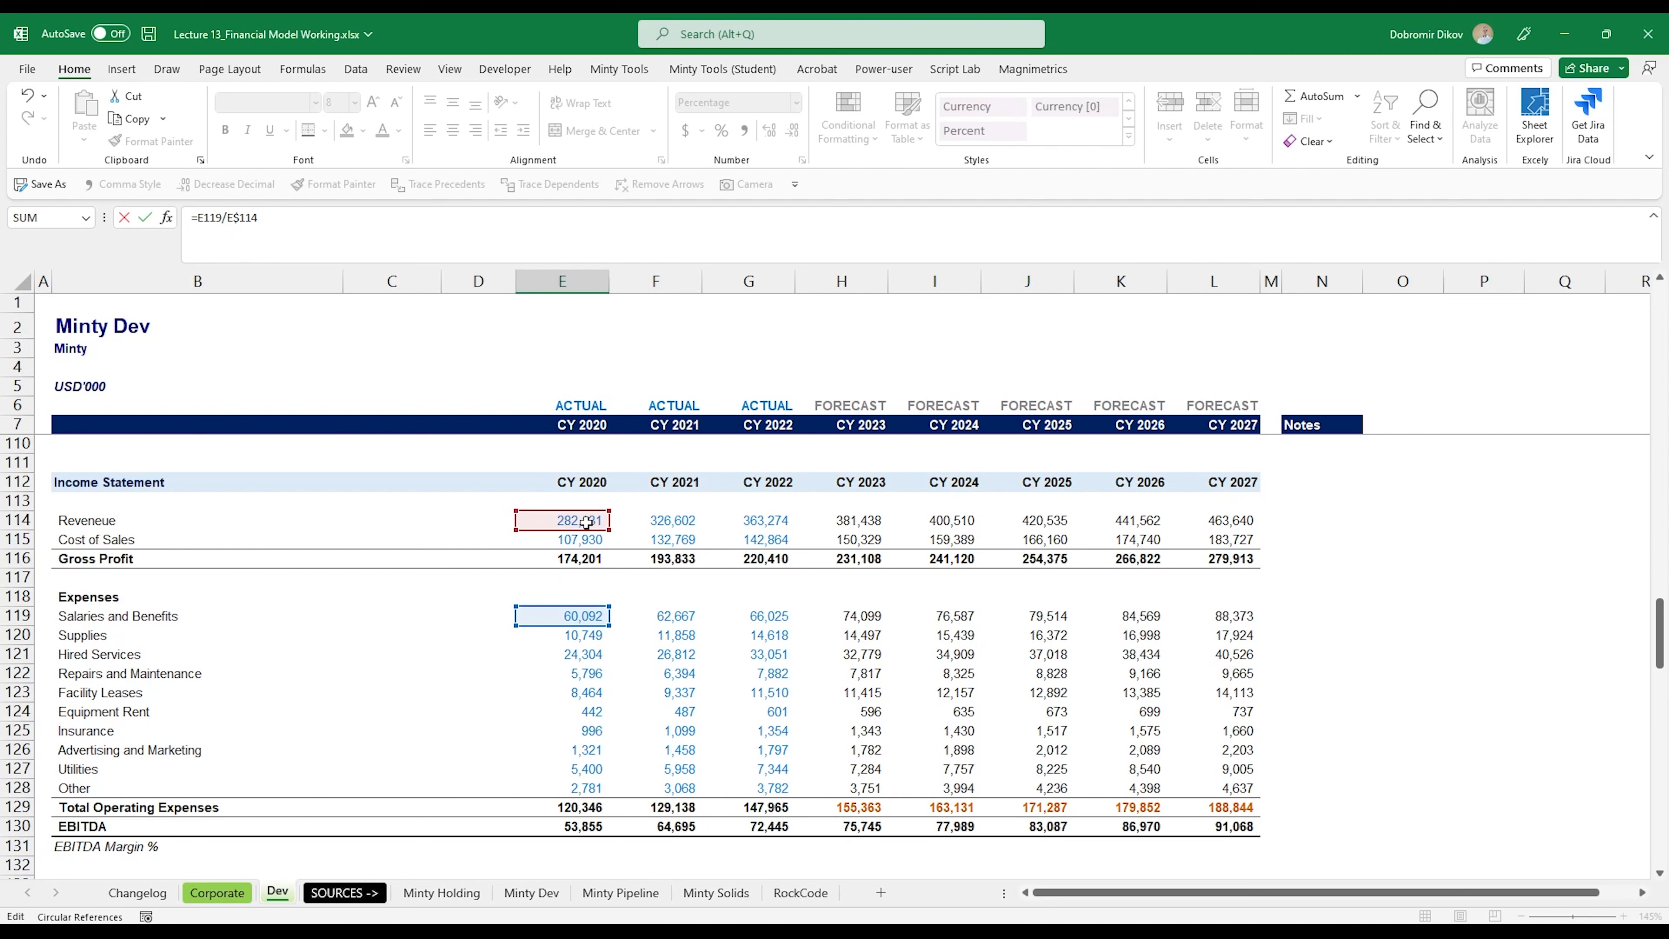
pyautogui.hotkey('ctrl', 'Return')
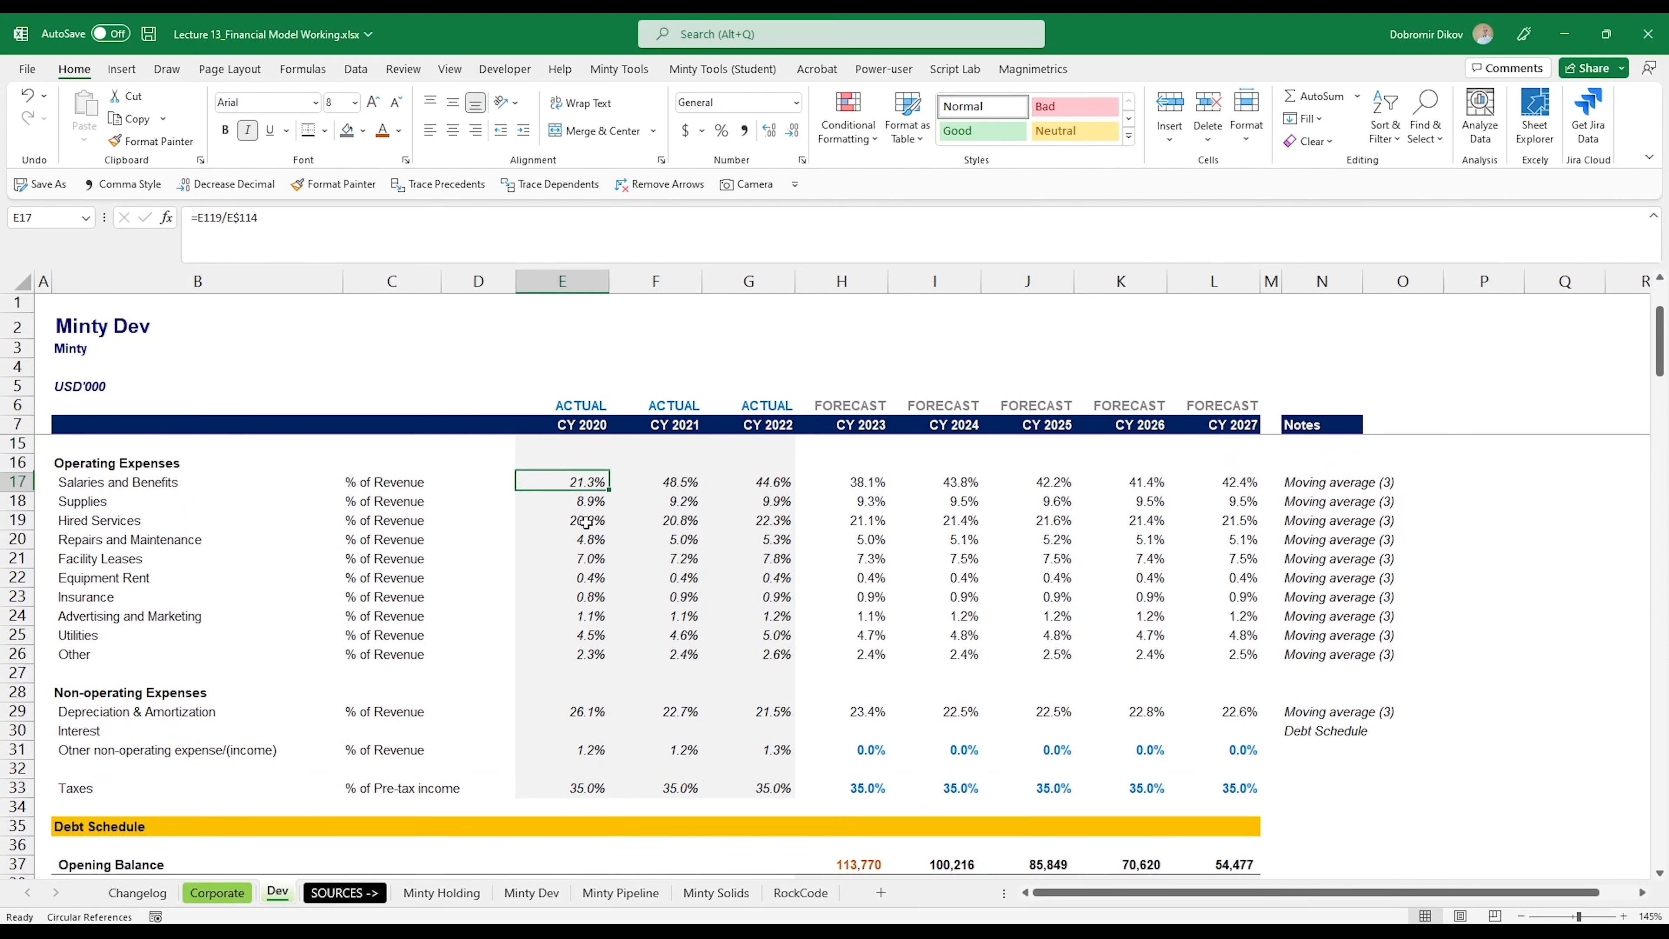
# Step: Fill the revenue-based ratio from E17 across to CY 2022 and down through the Other expense row (E17:G26)
pyautogui.hotkey('shift', 'Right')
pyautogui.hotkey('shift', 'Right')
pyautogui.hotkey('ctrl', 'r')
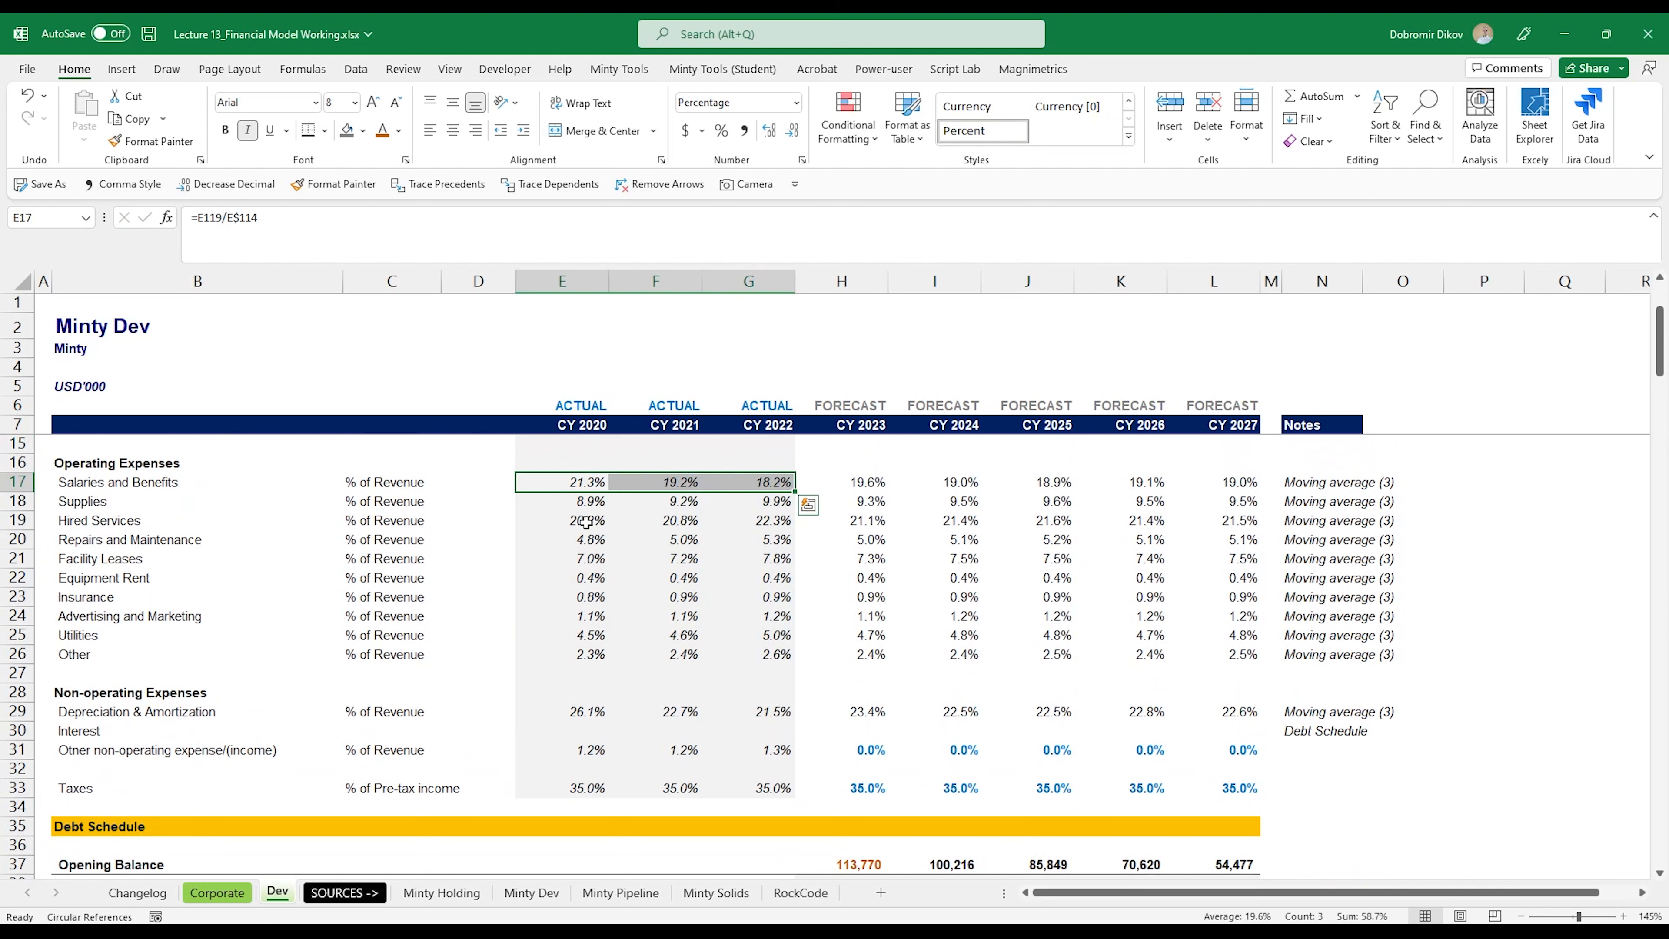
pyautogui.hotkey('ctrl', 'shift', 'Down')
pyautogui.hotkey('ctrl', 'd')
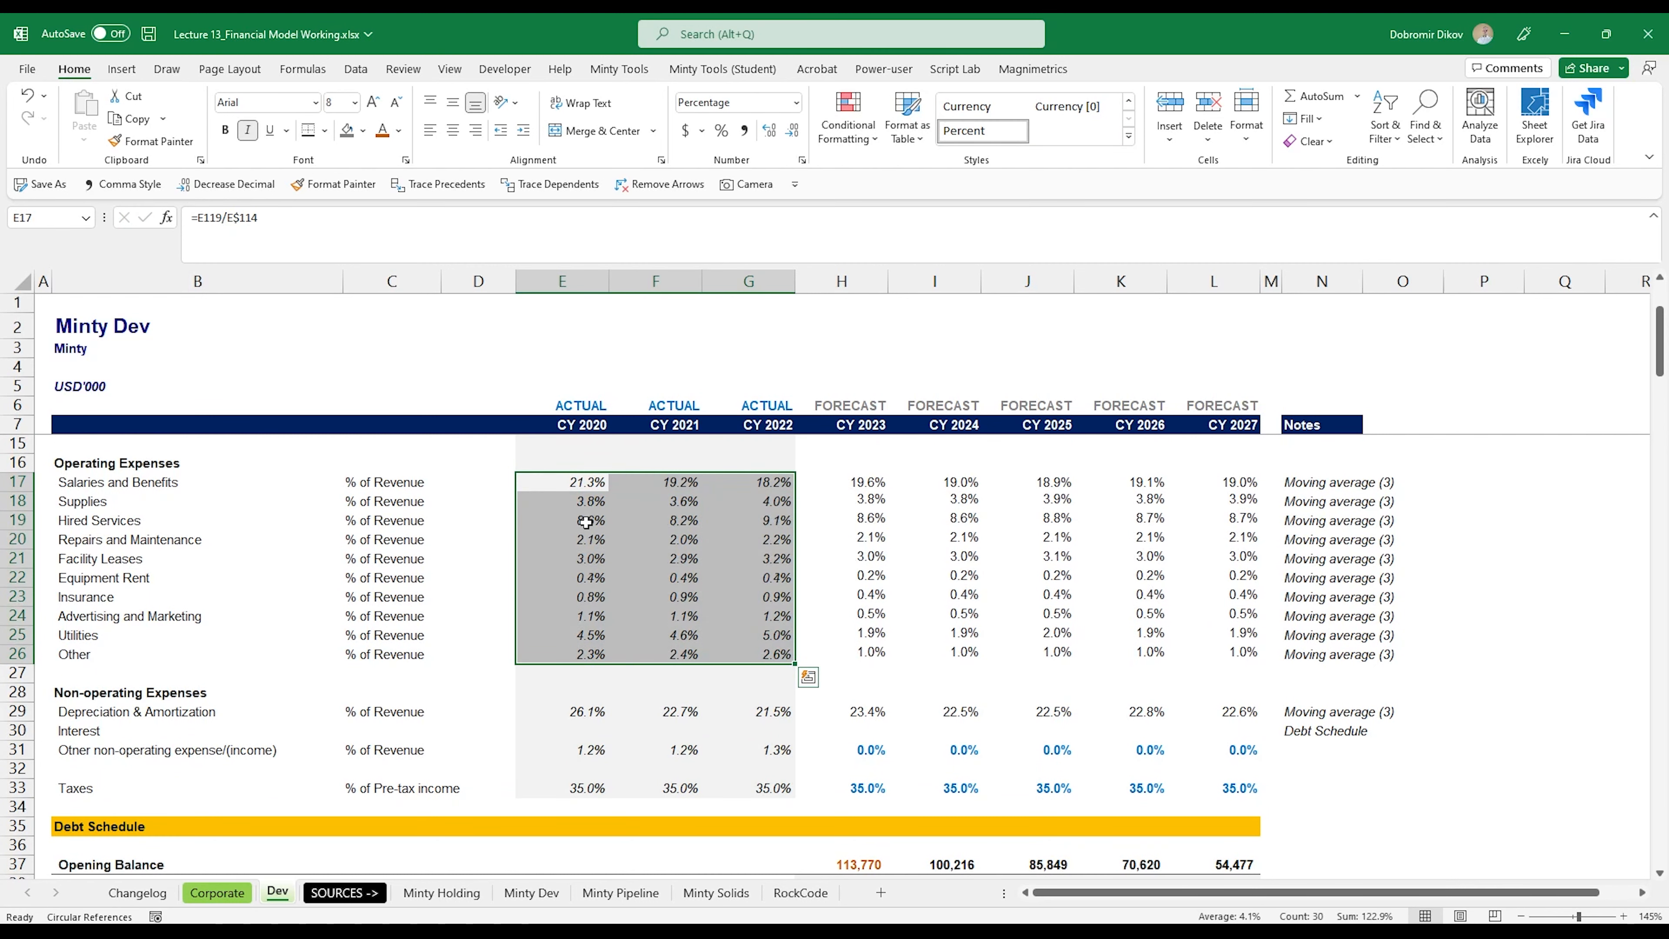
# Step: Change the Depreciation & Amortization driver in E29 to =E133/E$114 and fill it through CY 2022 (E29:G29)
pyautogui.press('Right')
pyautogui.press('Right')
pyautogui.press('Right')
pyautogui.press('Right')
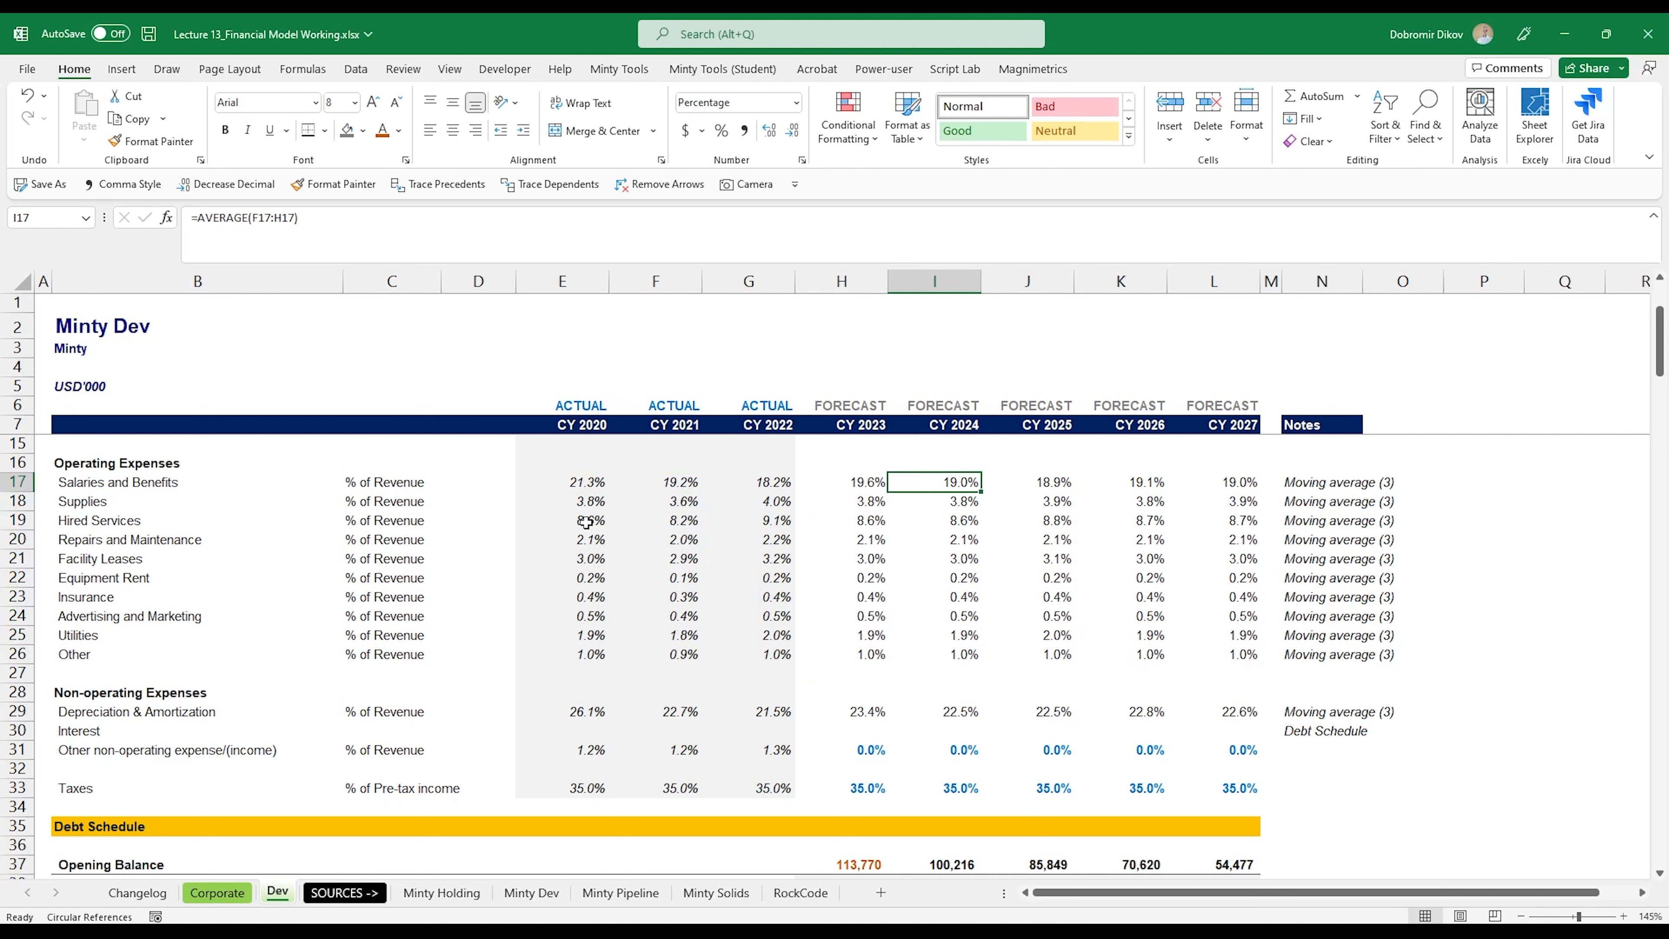
pyautogui.press('Down')
pyautogui.press('Down')
pyautogui.press('Down')
pyautogui.press('Down')
pyautogui.press('Down')
pyautogui.press('Down')
pyautogui.press('Down')
pyautogui.press('Down')
pyautogui.press('Down')
pyautogui.press('Down')
pyautogui.press('Down')
pyautogui.press('Down')
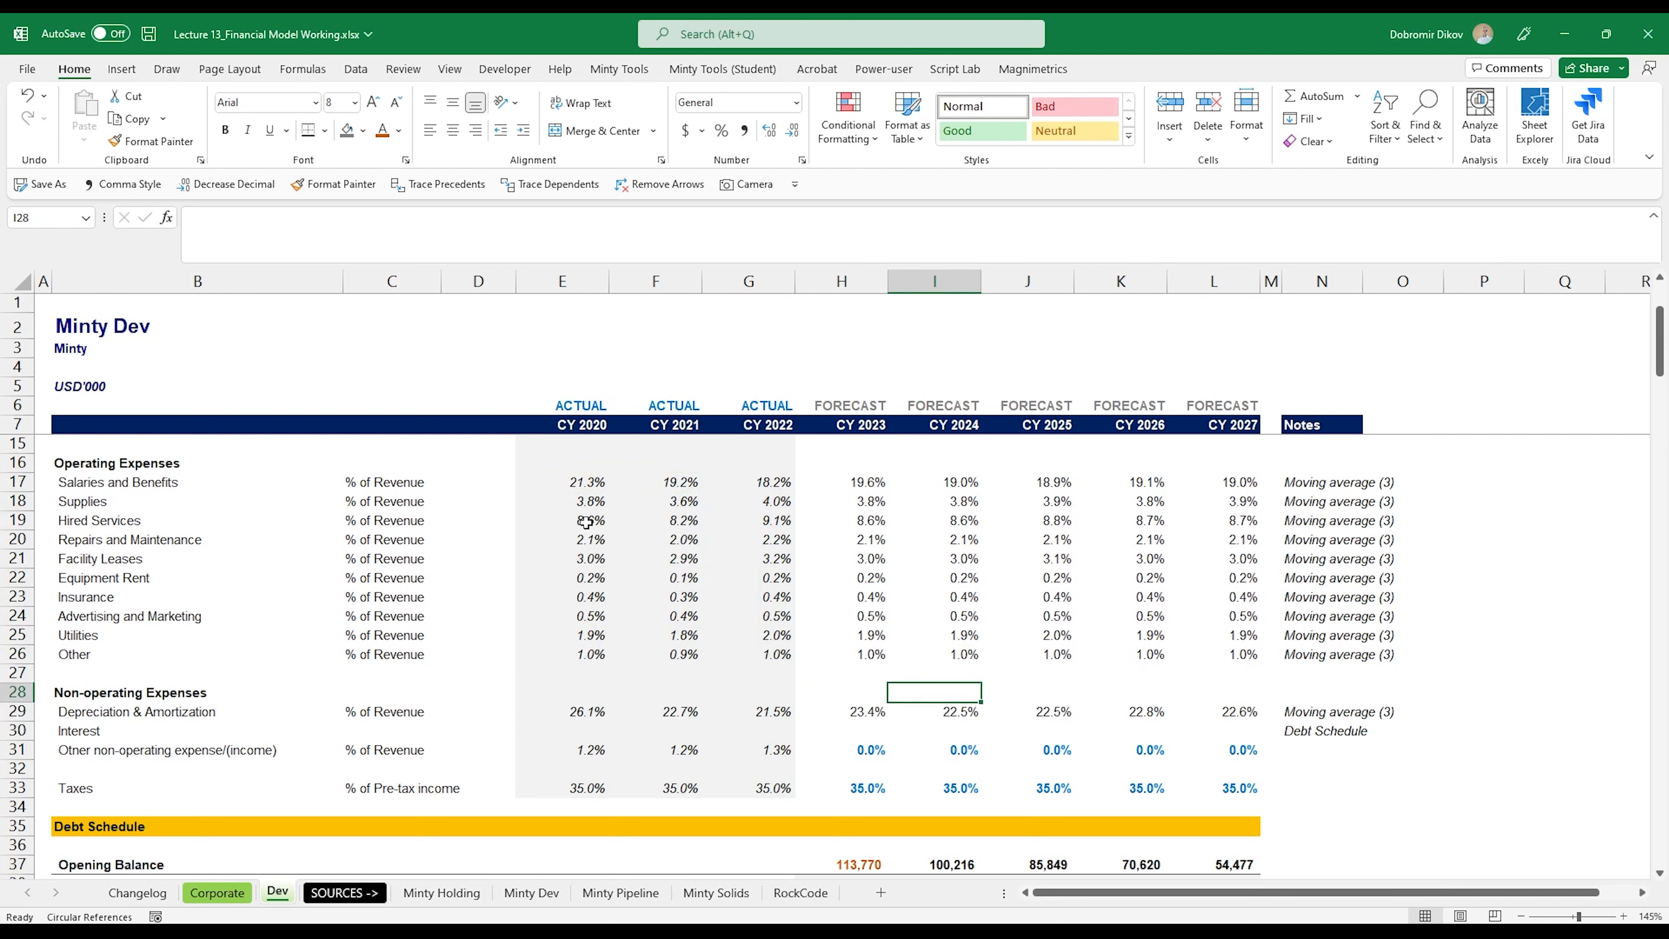
pyautogui.press('Left')
pyautogui.press('Left')
pyautogui.press('Left')
pyautogui.press('Left')
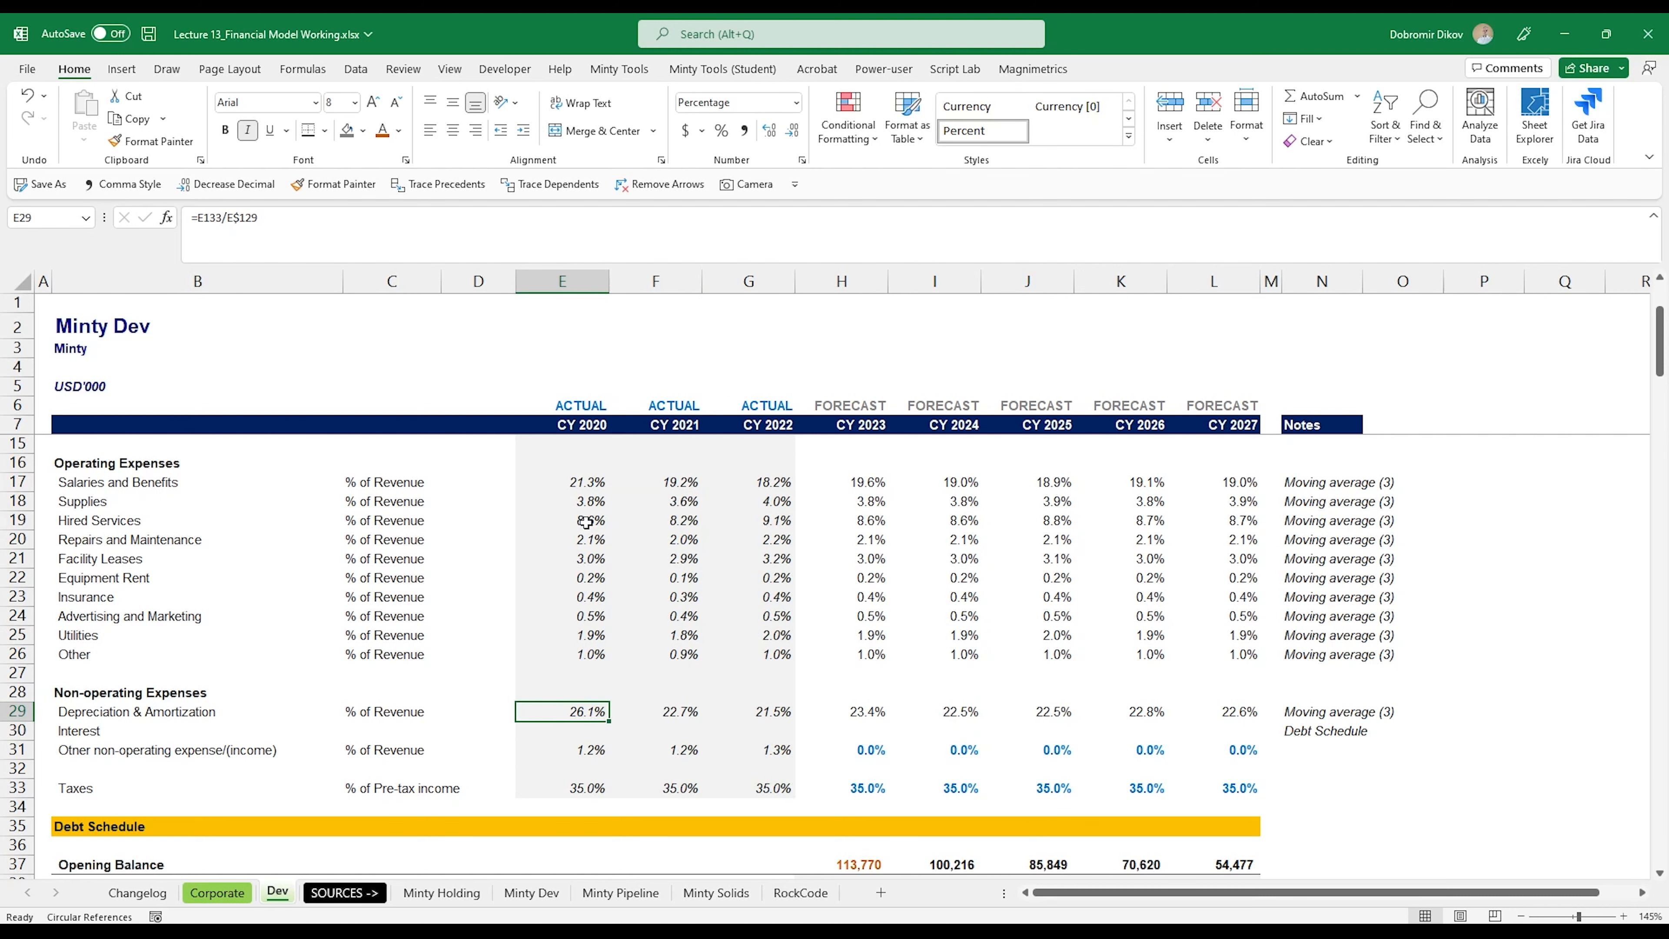
pyautogui.press('F2')
pyautogui.scroll(-20, 529, 611)
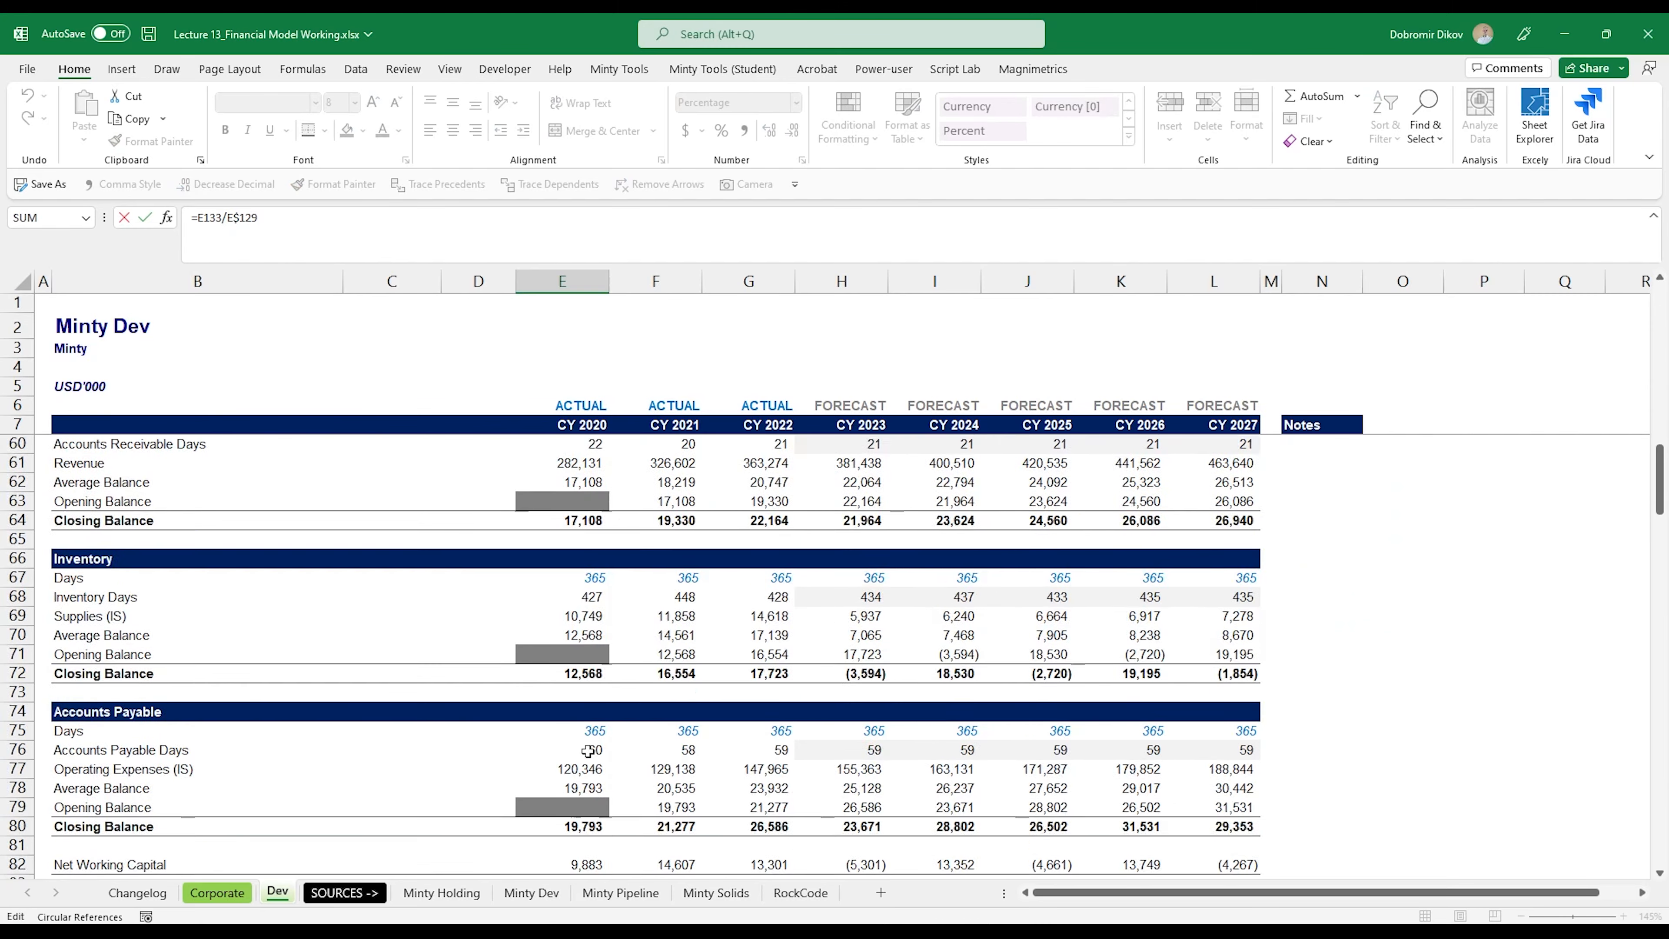
pyautogui.scroll(-4, 594, 741)
pyautogui.scroll(3, 593, 741)
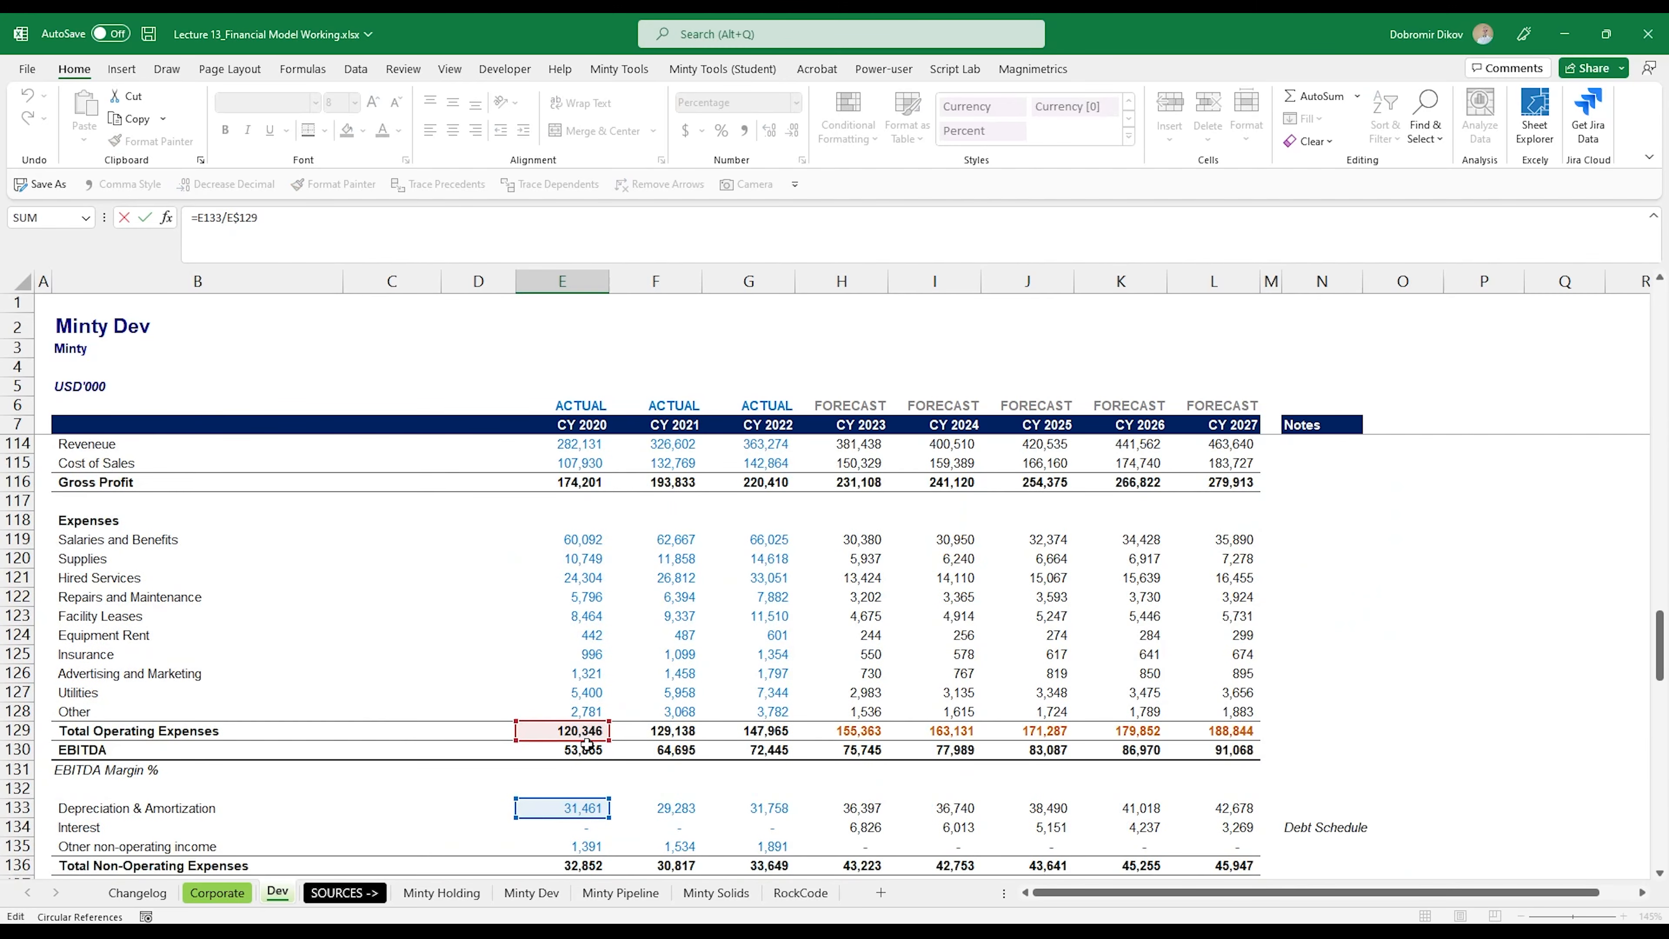
pyautogui.moveTo(591, 739); pyautogui.dragTo(575, 436)
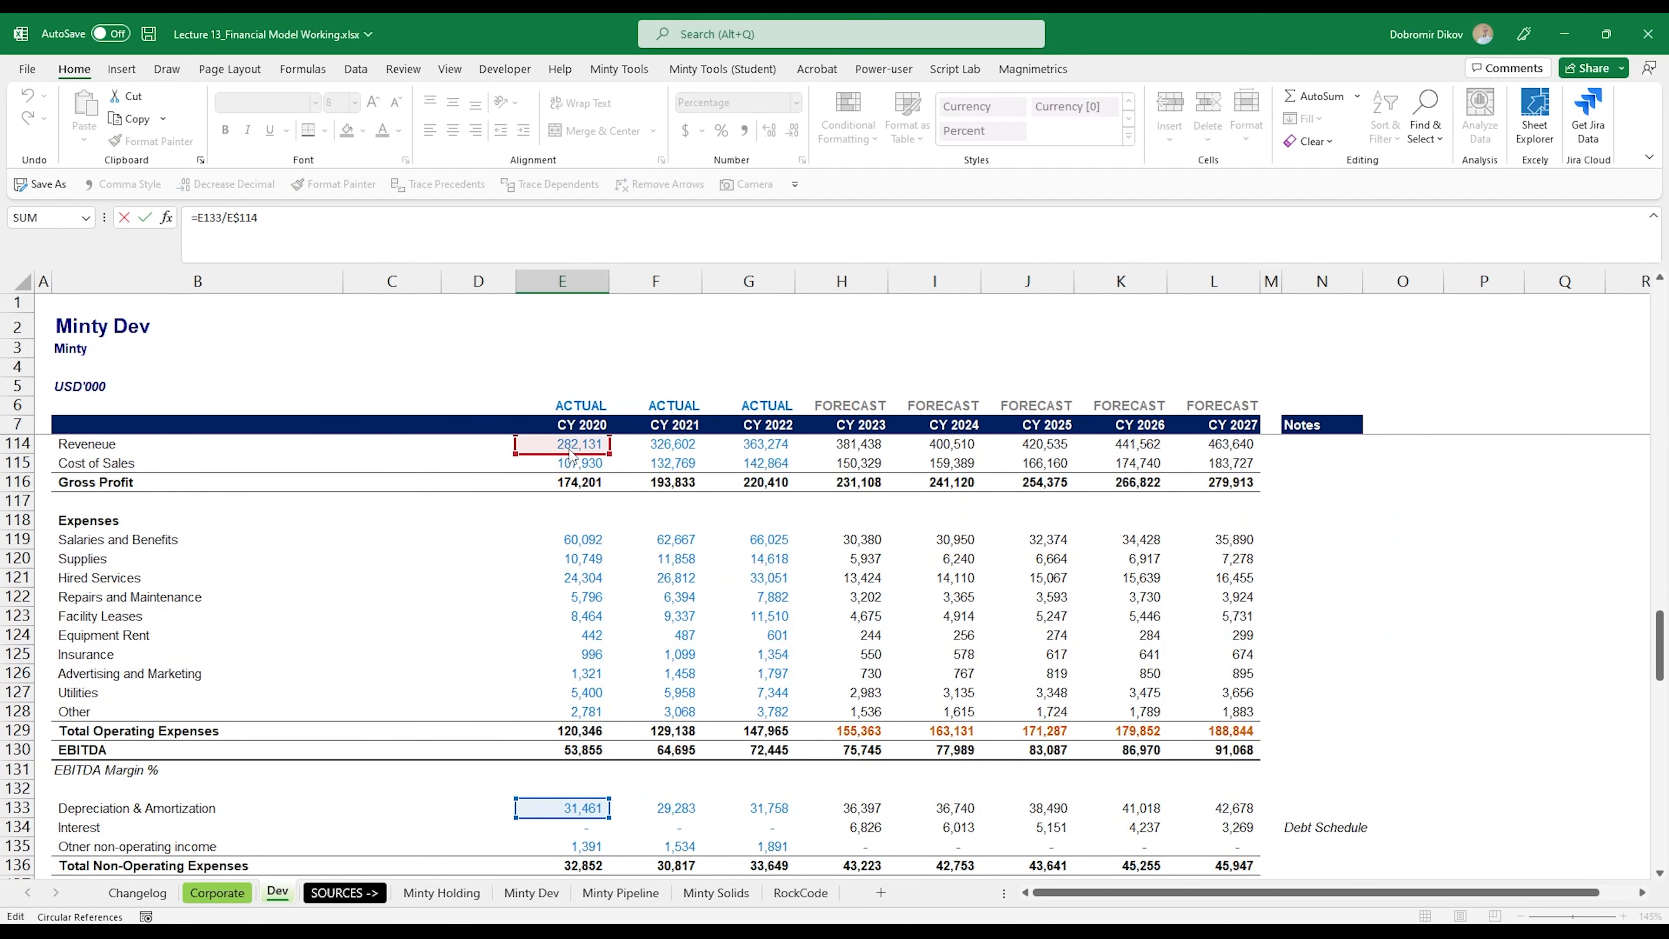
pyautogui.hotkey('ctrl', 'Return')
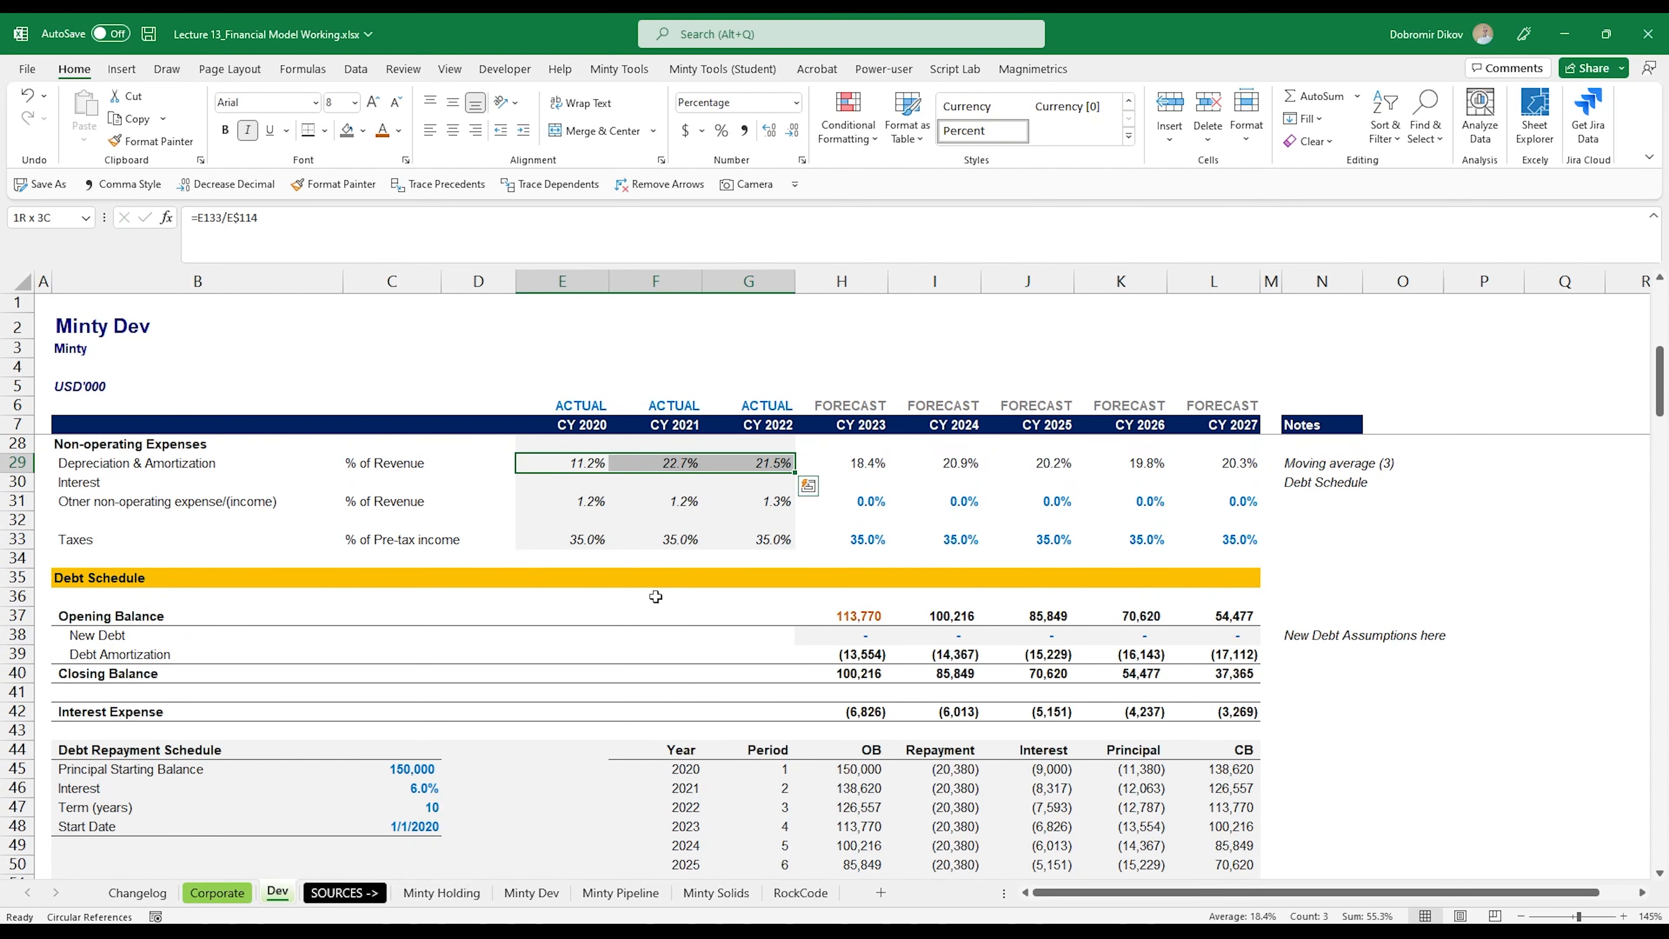
# Step: Change the Other non-operating expense driver in E31 to =E135/E$114 and fill it through CY 2022 (E31:G31)
pyautogui.press('Down')
pyautogui.press('Down')
pyautogui.press('F2')
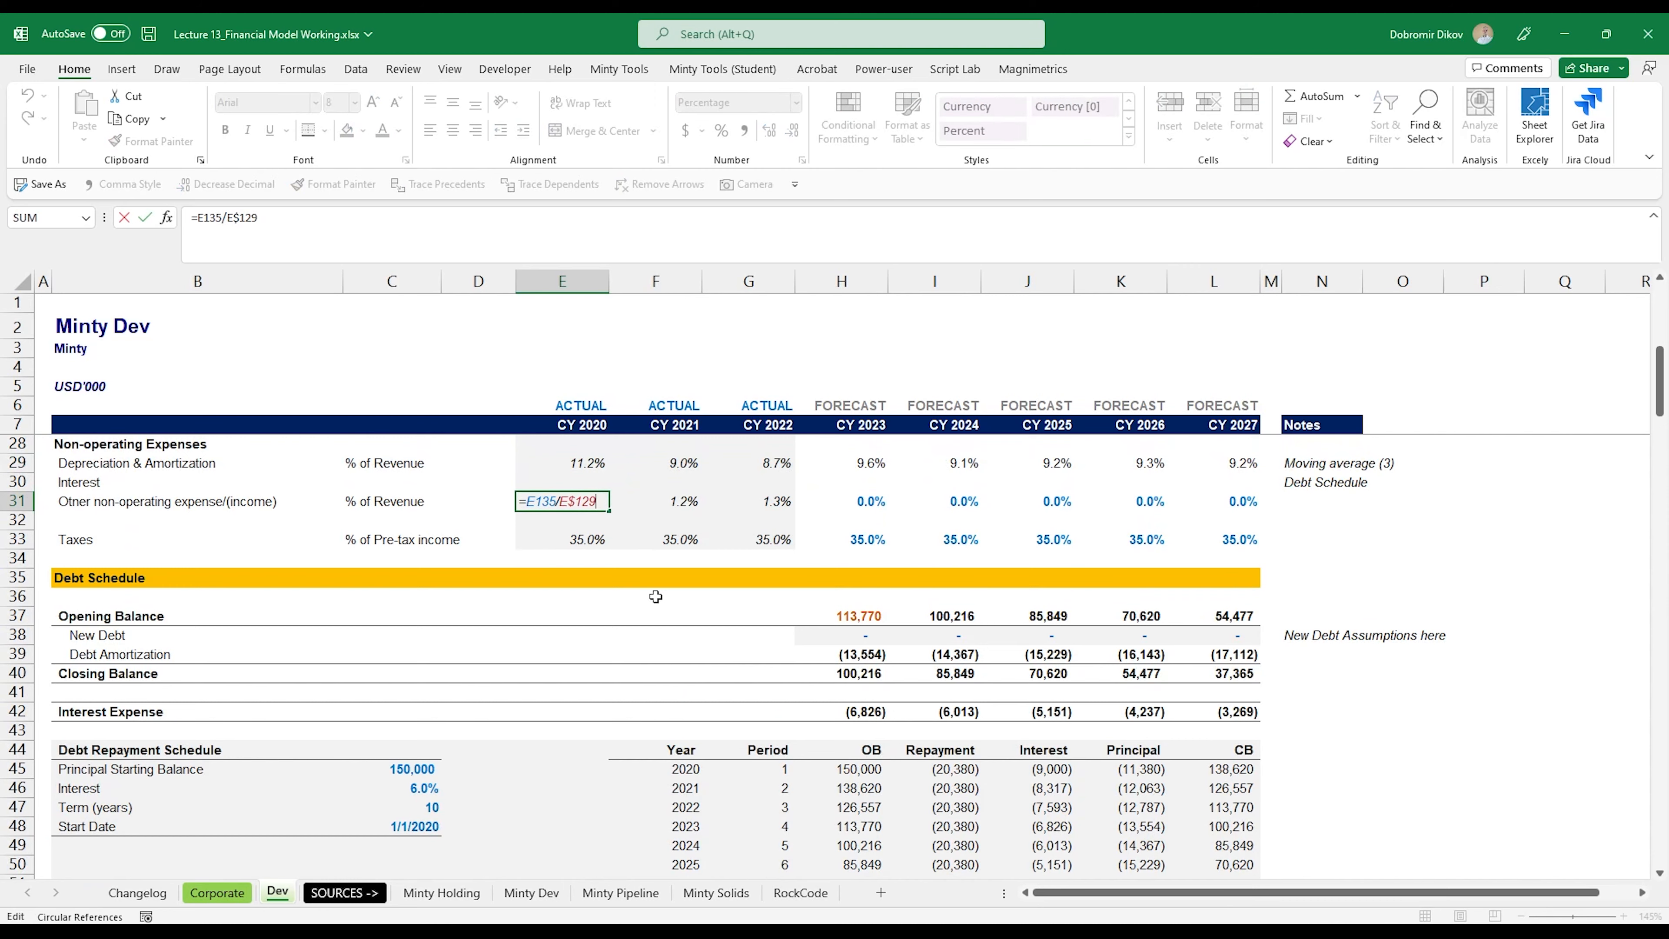
pyautogui.scroll(-20, 722, 578)
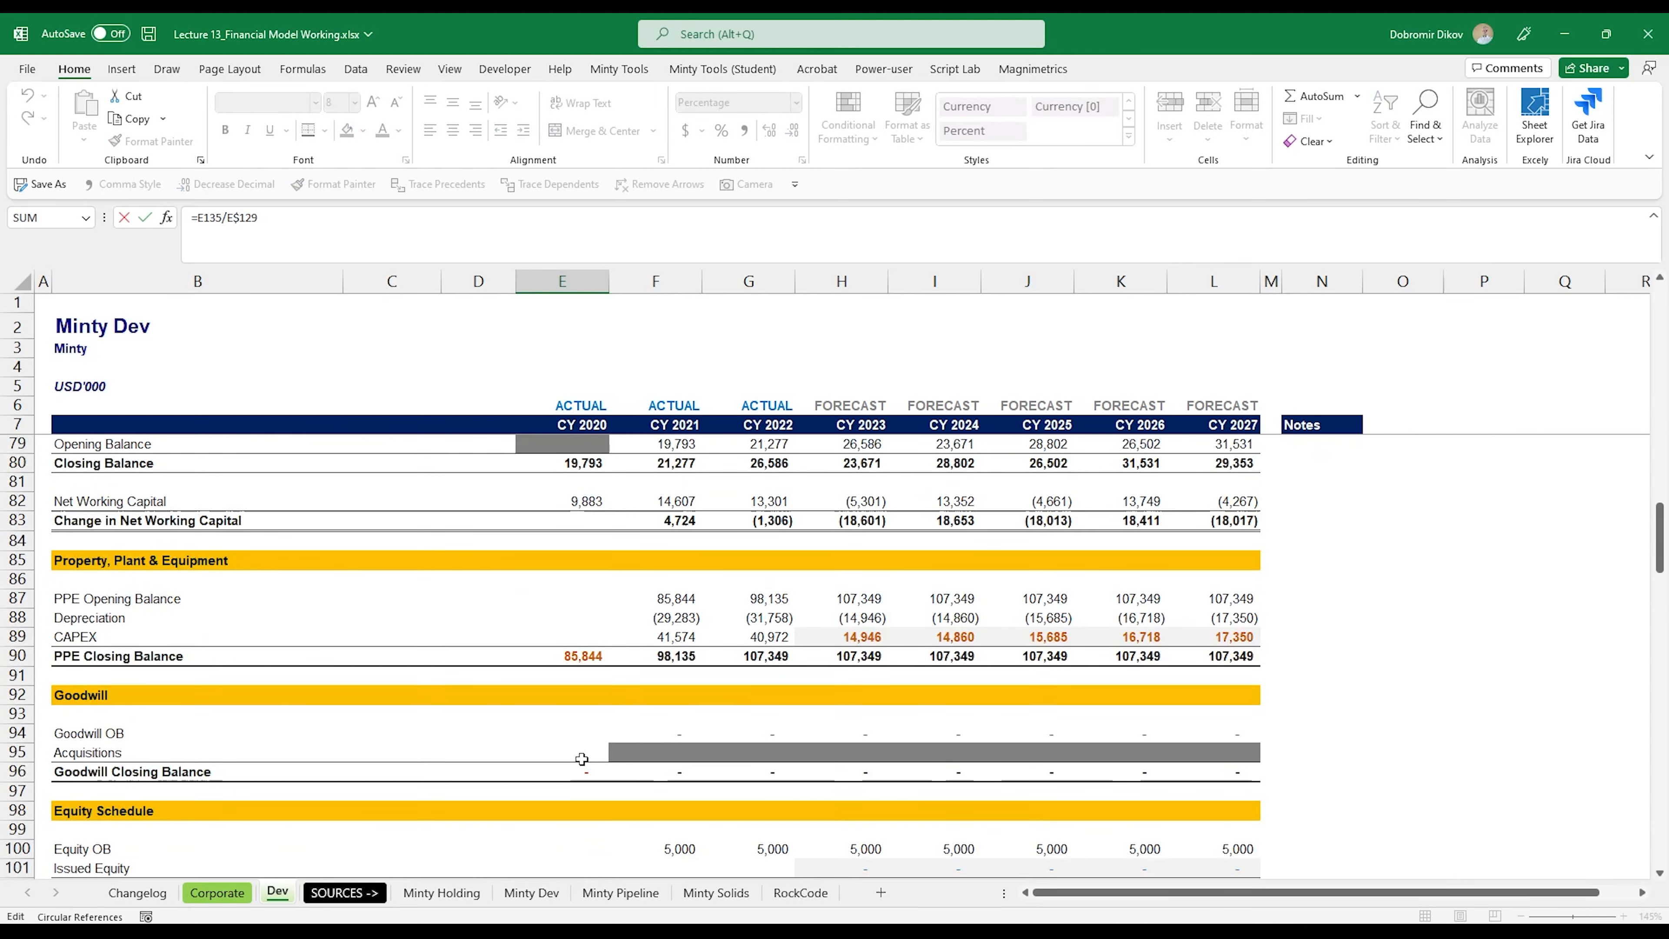
pyautogui.scroll(-9, 583, 758)
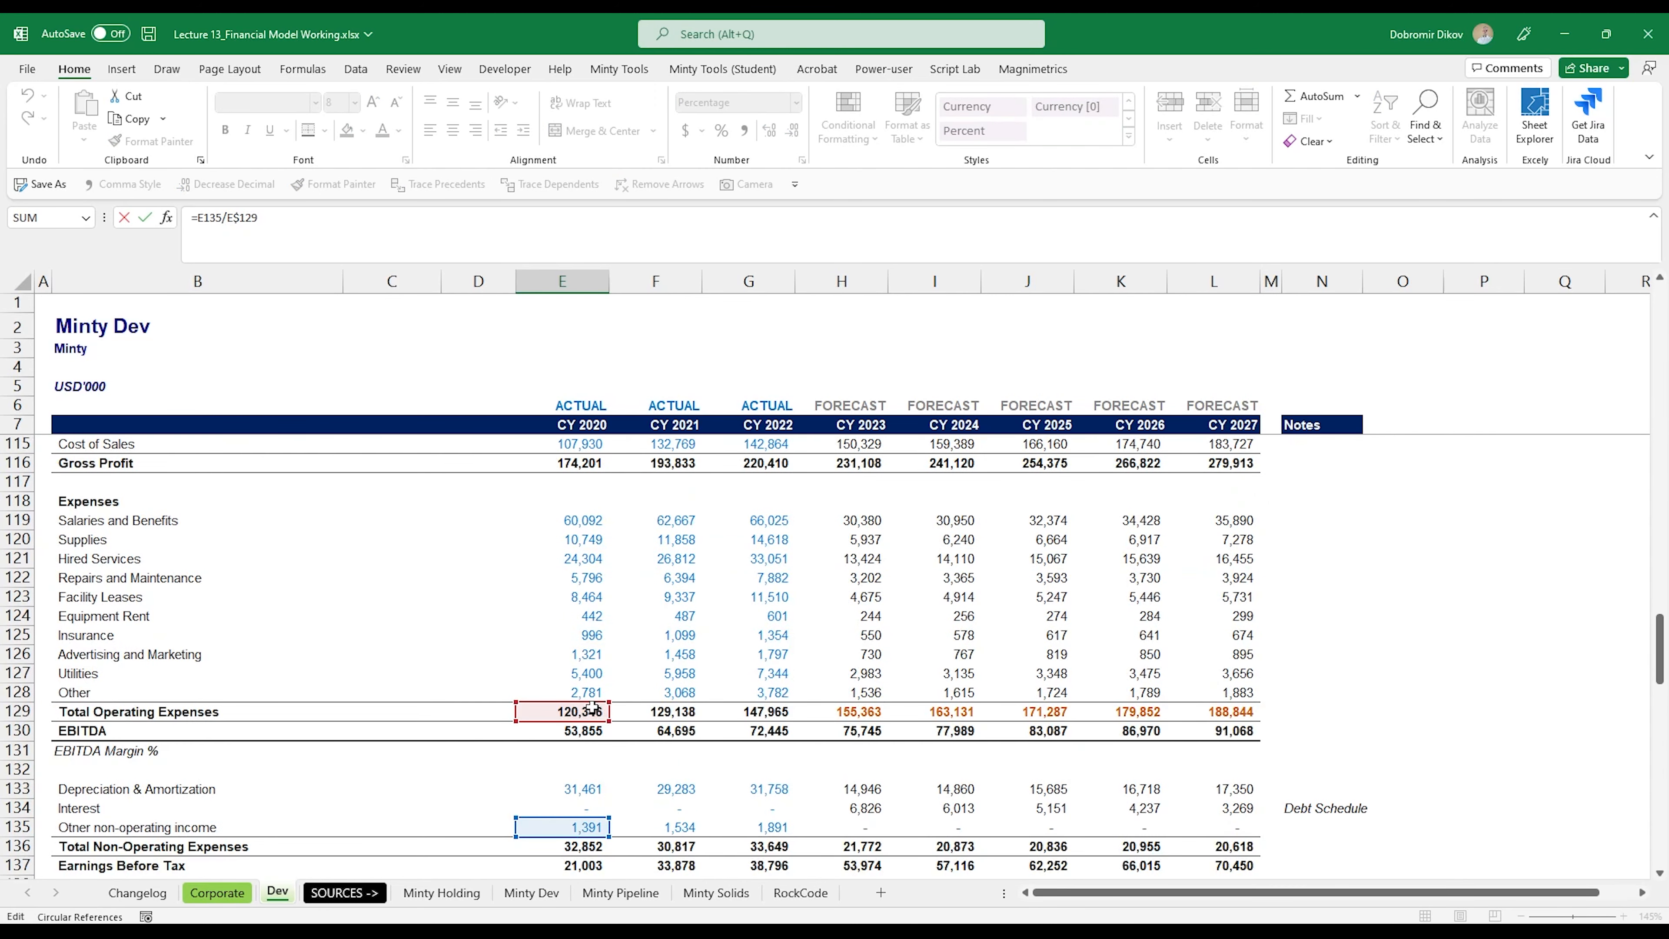
pyautogui.moveTo(595, 711); pyautogui.dragTo(597, 503)
pyautogui.hotkey('ctrl', 'Return')
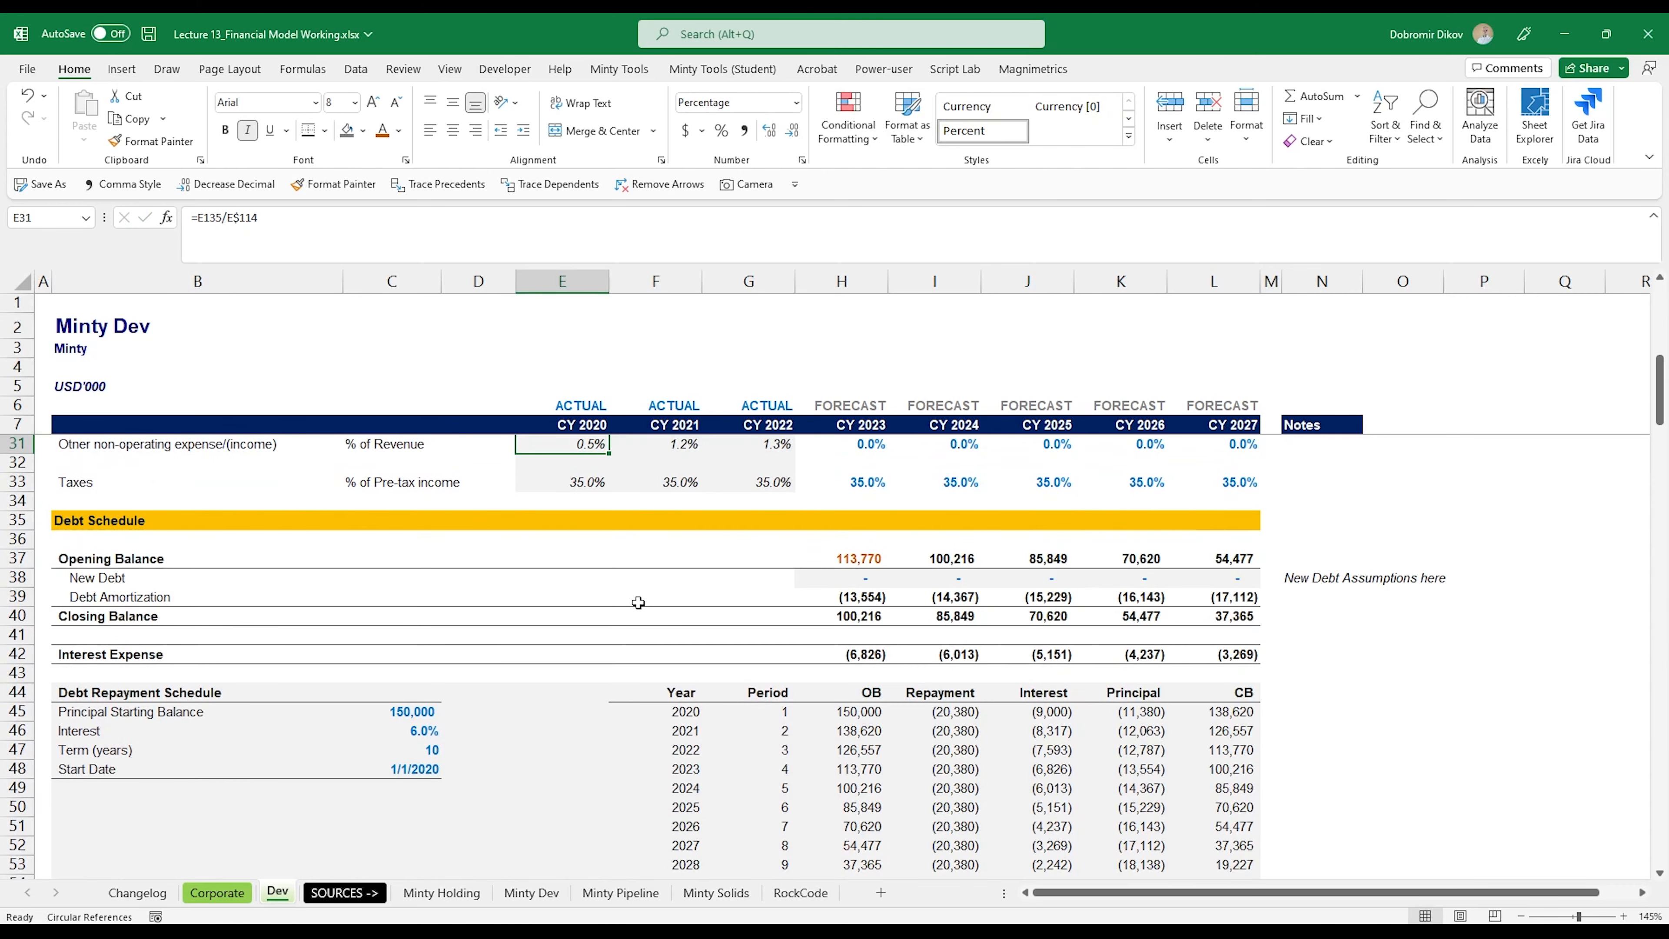
pyautogui.hotkey('shift', 'Right')
pyautogui.hotkey('shift', 'Right')
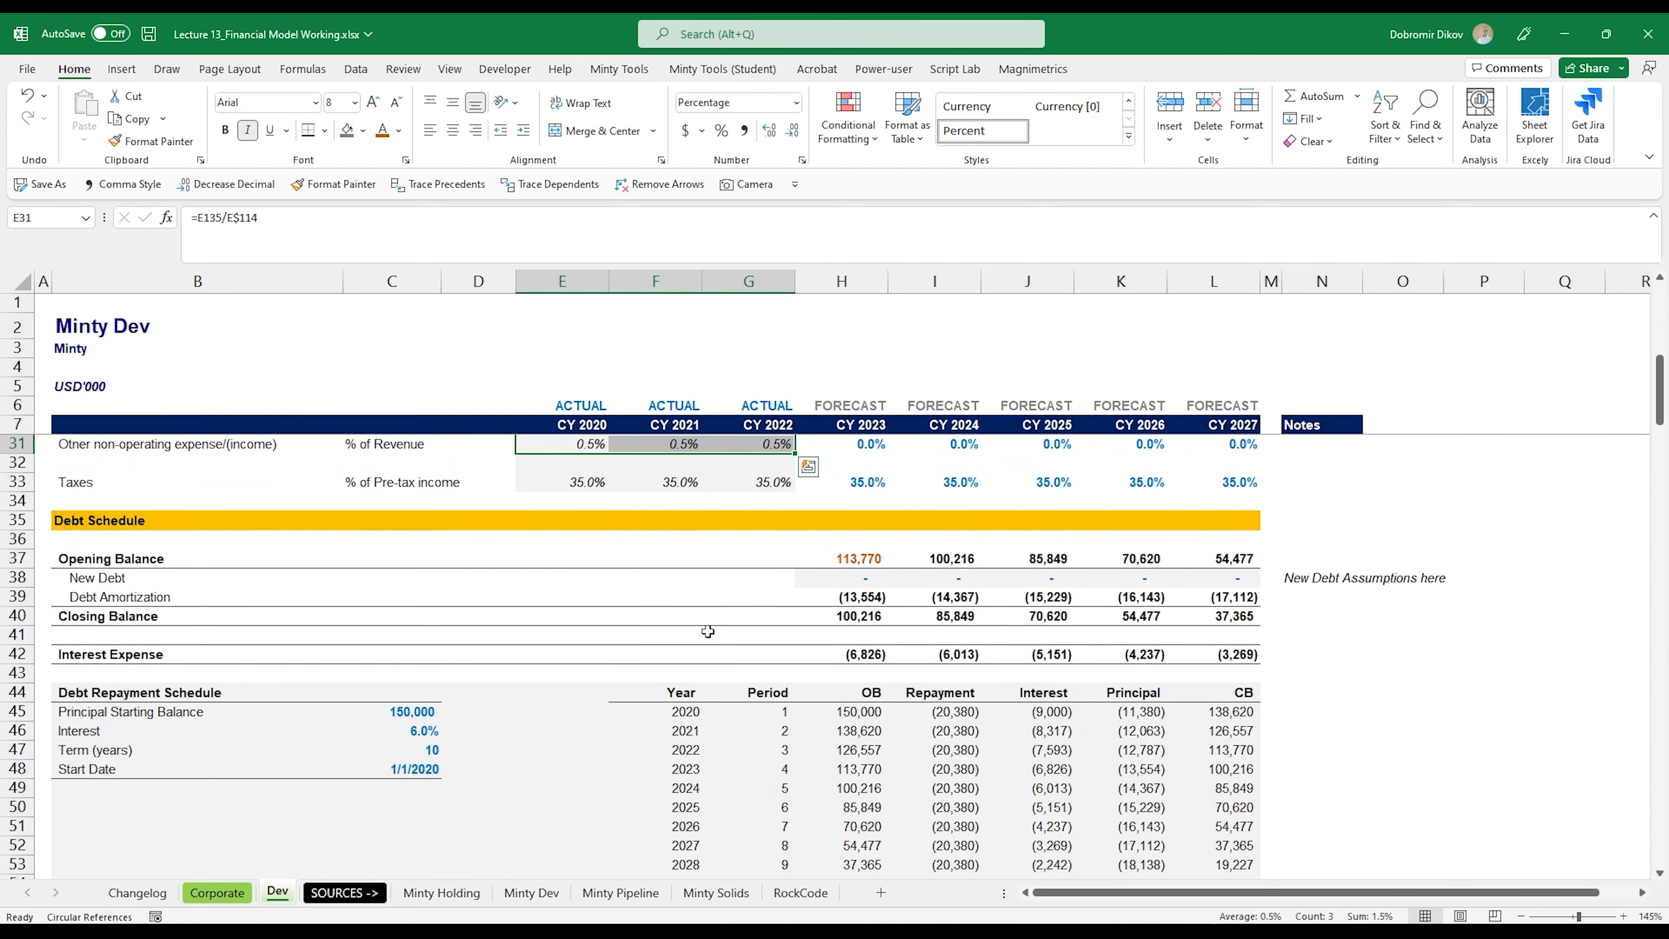
# Step: Copy the Depreciation & Amortization moving-average forecasts and note (H29:N29) to the Other non-operating expense row in H31:N31
pyautogui.scroll(3, 708, 631)
pyautogui.moveTo(848, 577); pyautogui.dragTo(1347, 577)
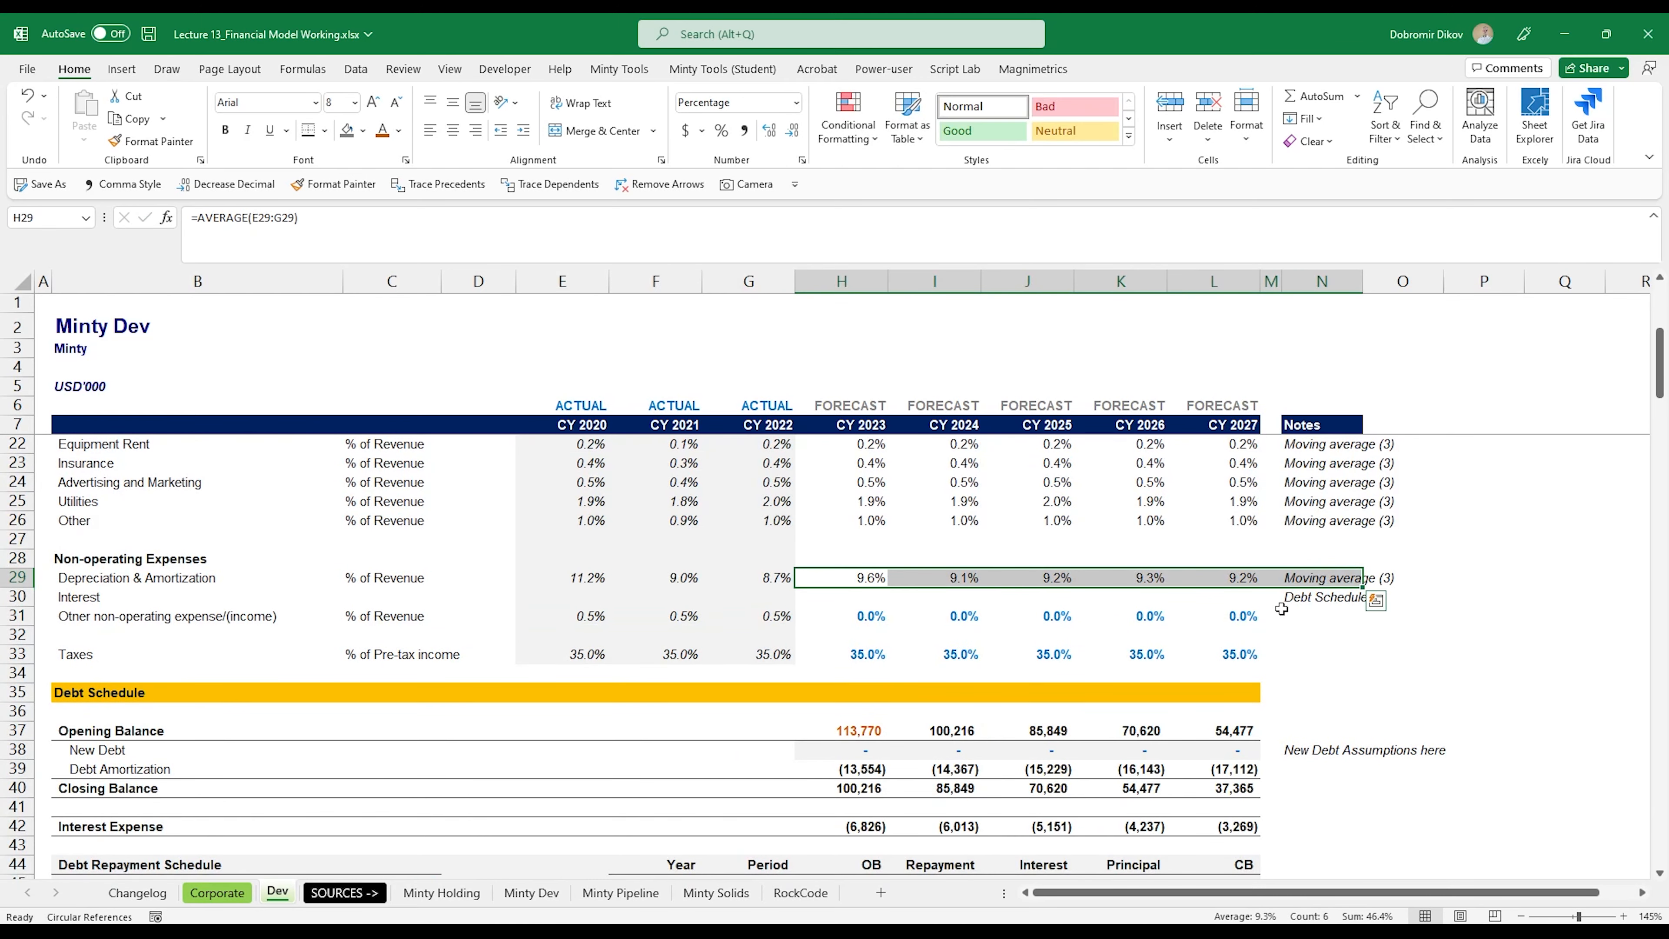
pyautogui.hotkey('ctrl', 'c')
pyautogui.click(860, 619)
pyautogui.hotkey('ctrl', 'v')
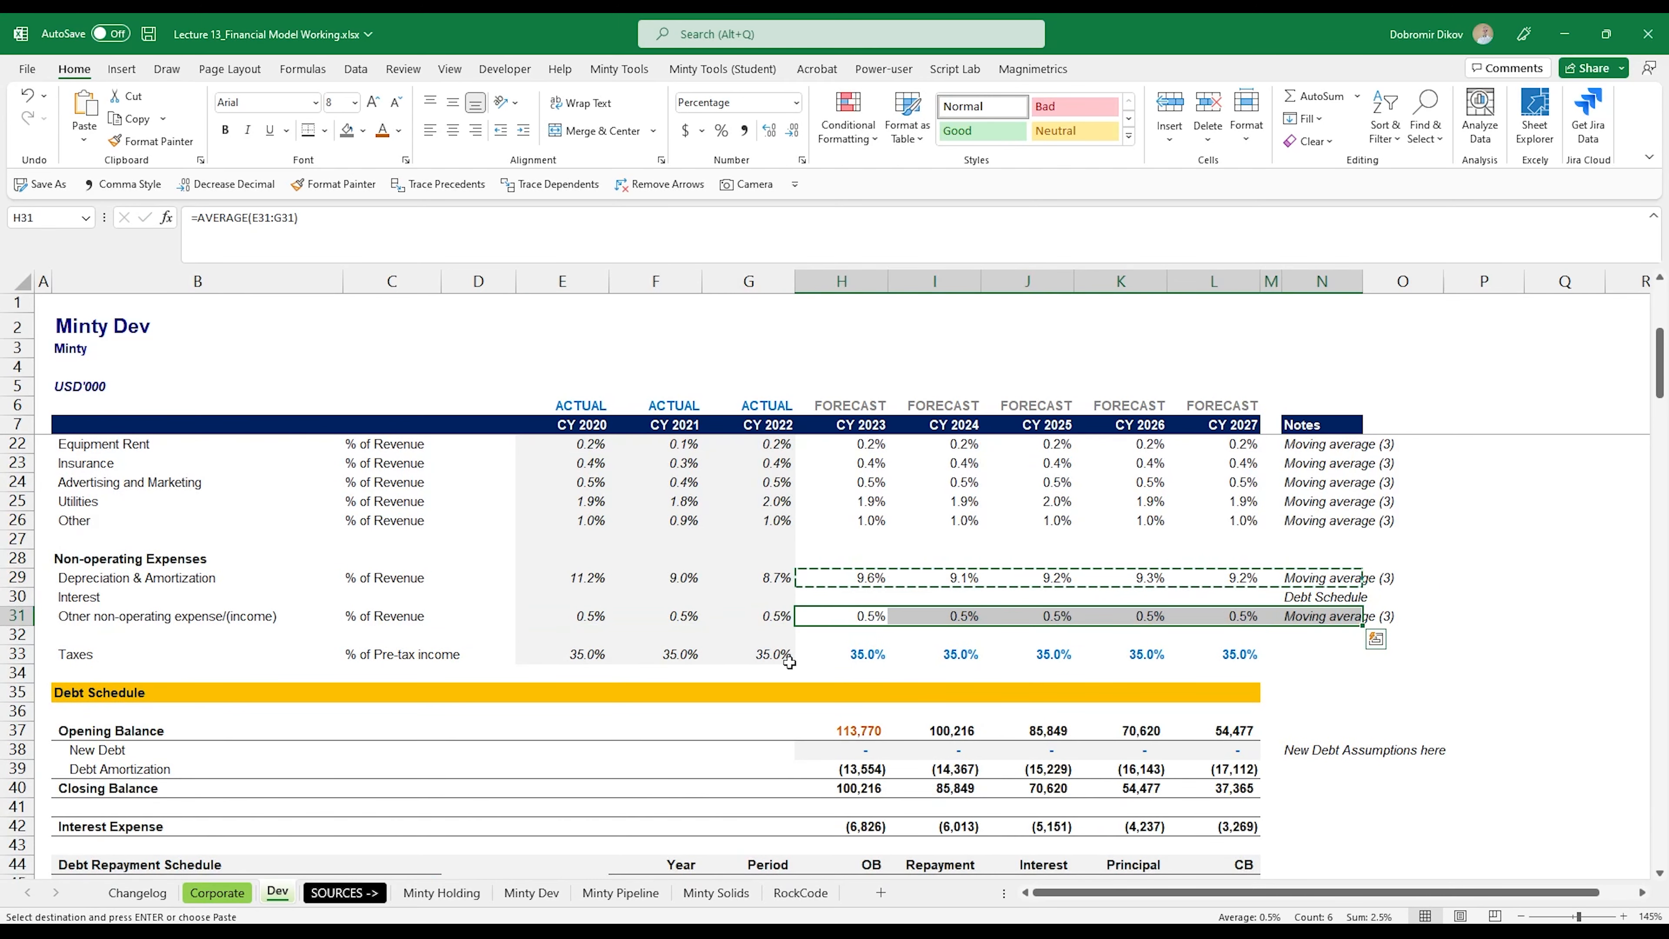
# Step: Check the Taxes driver formula in E33 and the forecast tax rates in H33:L33
pyautogui.click(614, 657)
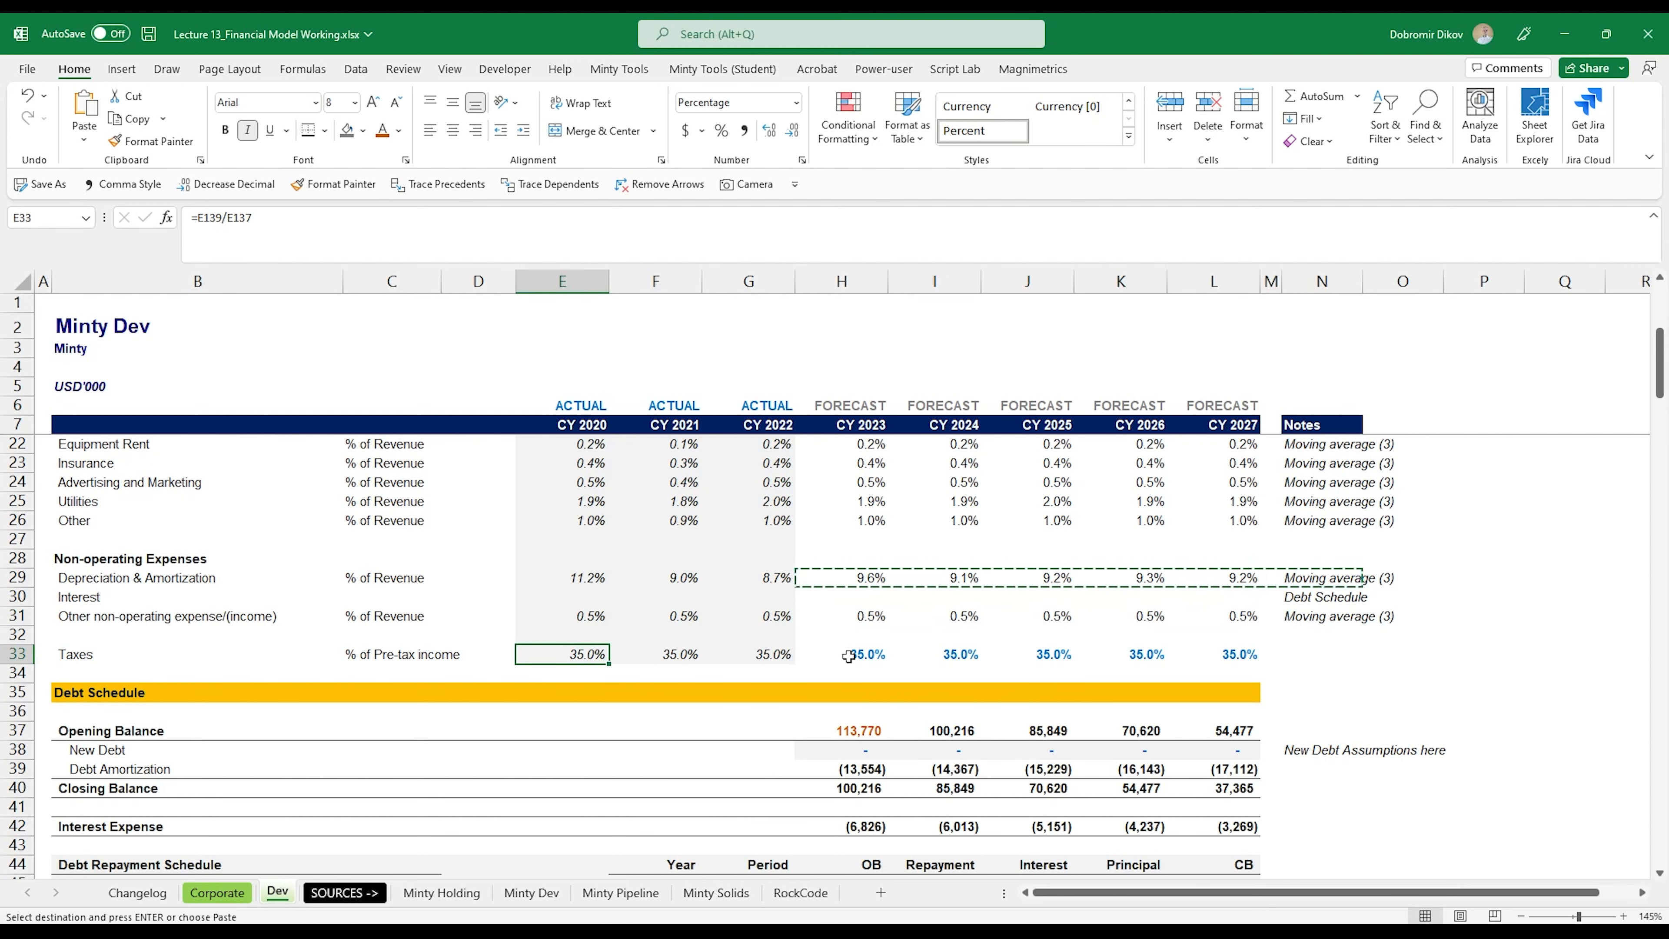
pyautogui.moveTo(849, 657); pyautogui.dragTo(1232, 657)
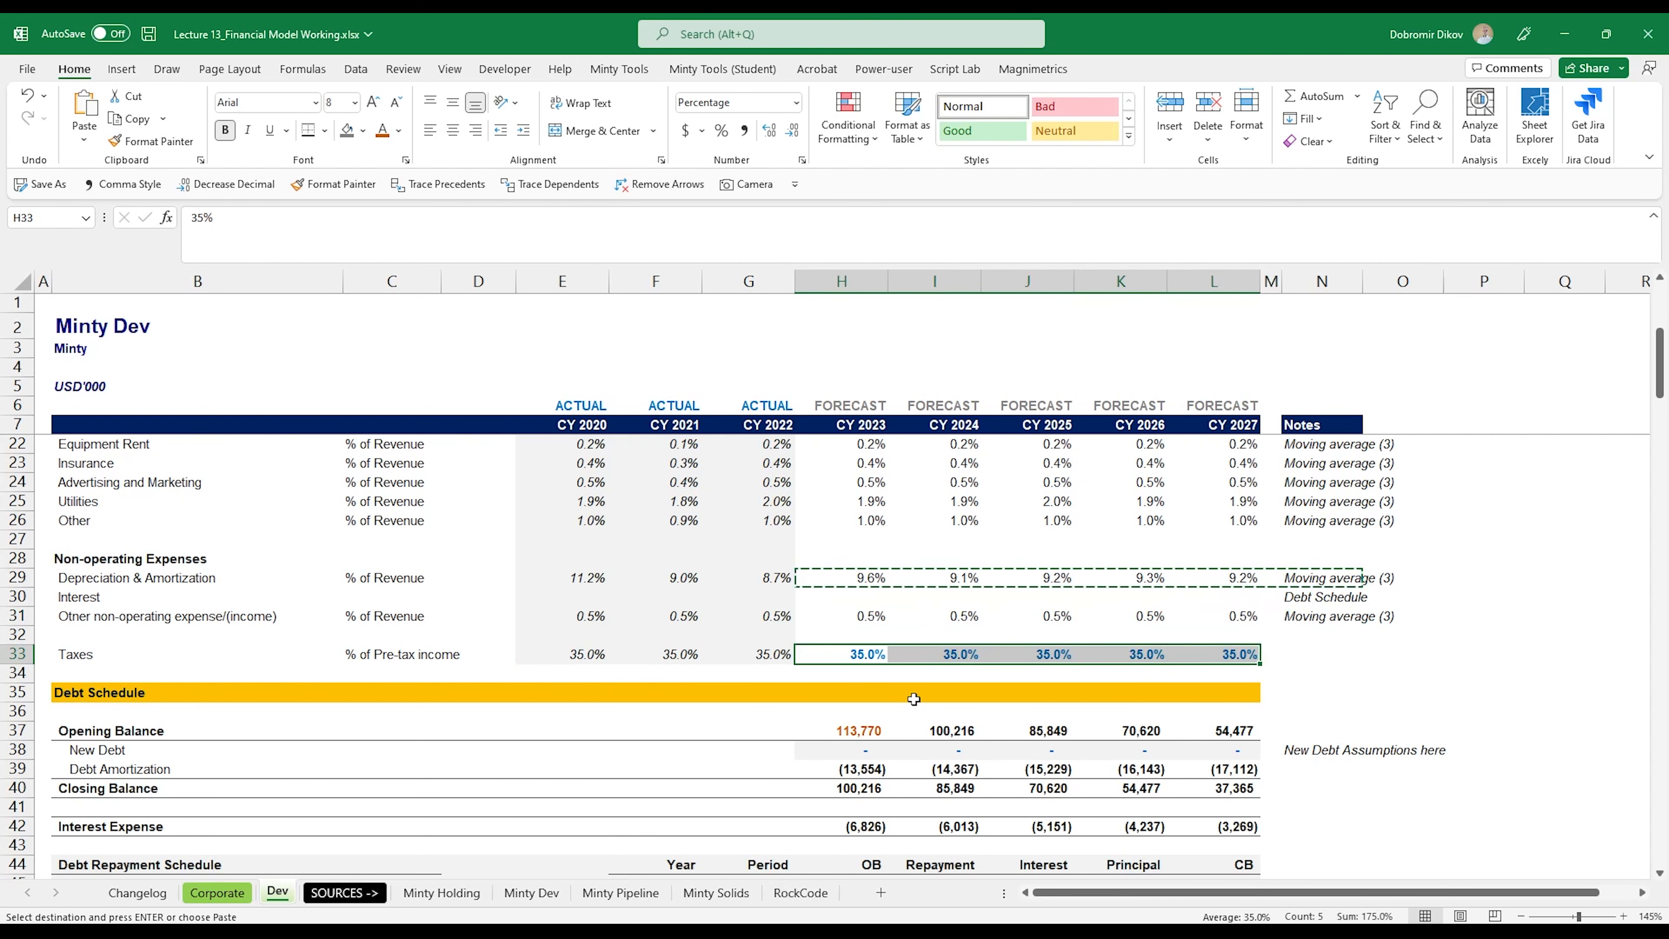
# Step: Change the CY 2023 Salaries and Benefits forecast in H119 to =H17*H$114 so it is driven by revenue
pyautogui.scroll(-8, 738, 705)
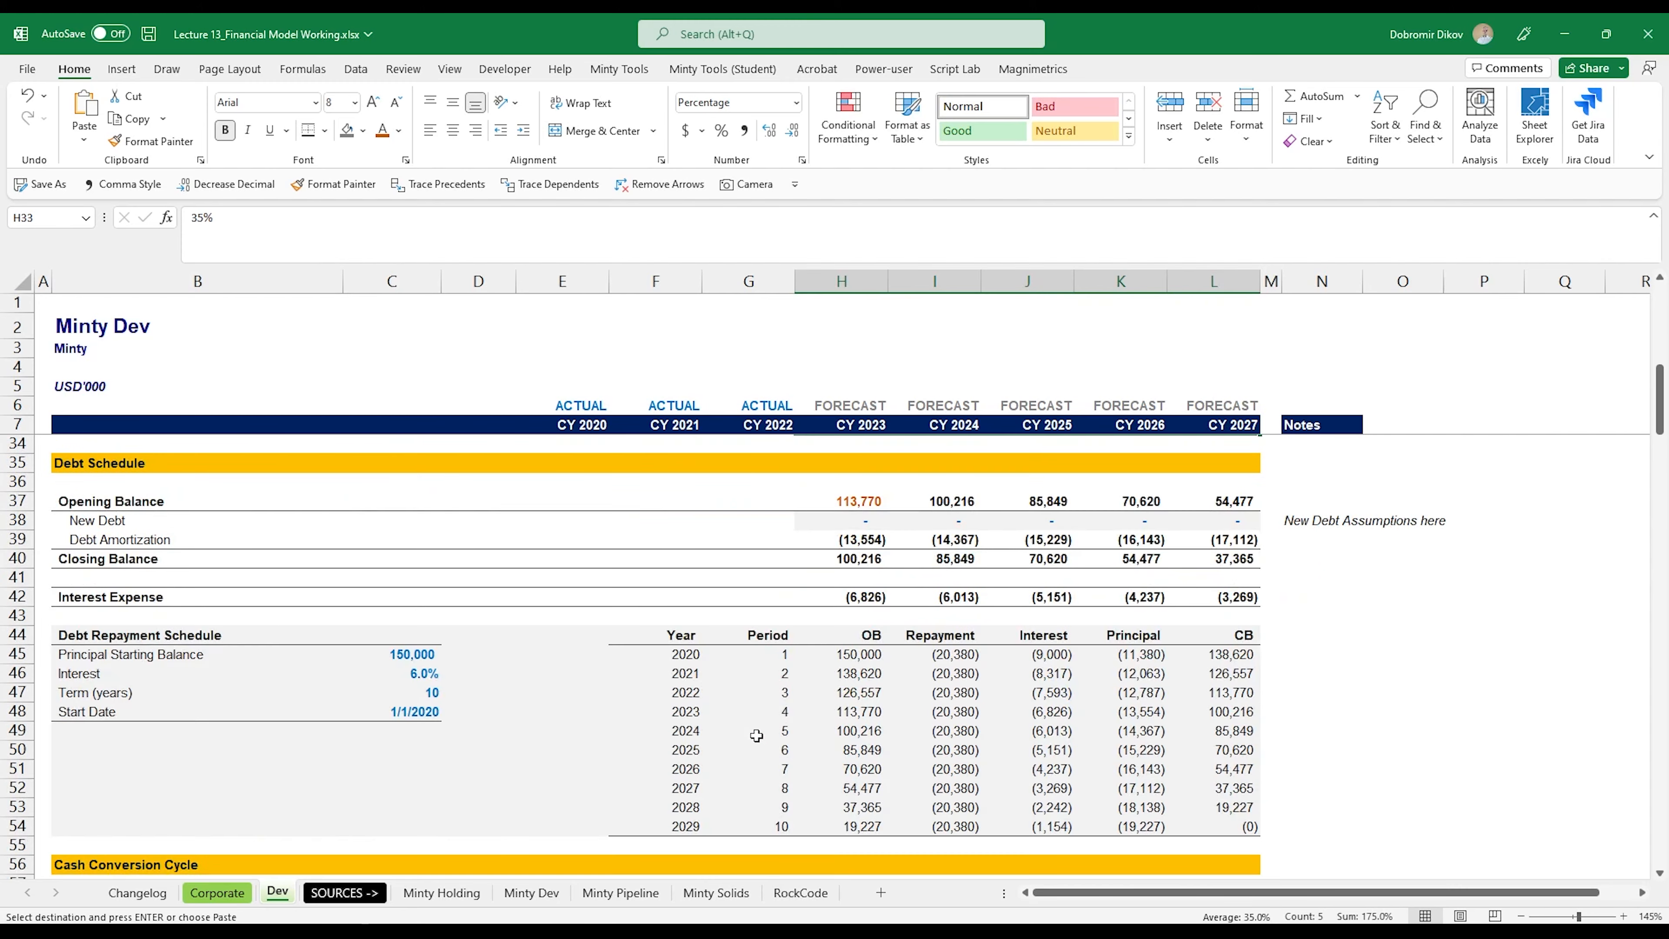
pyautogui.scroll(-20, 758, 737)
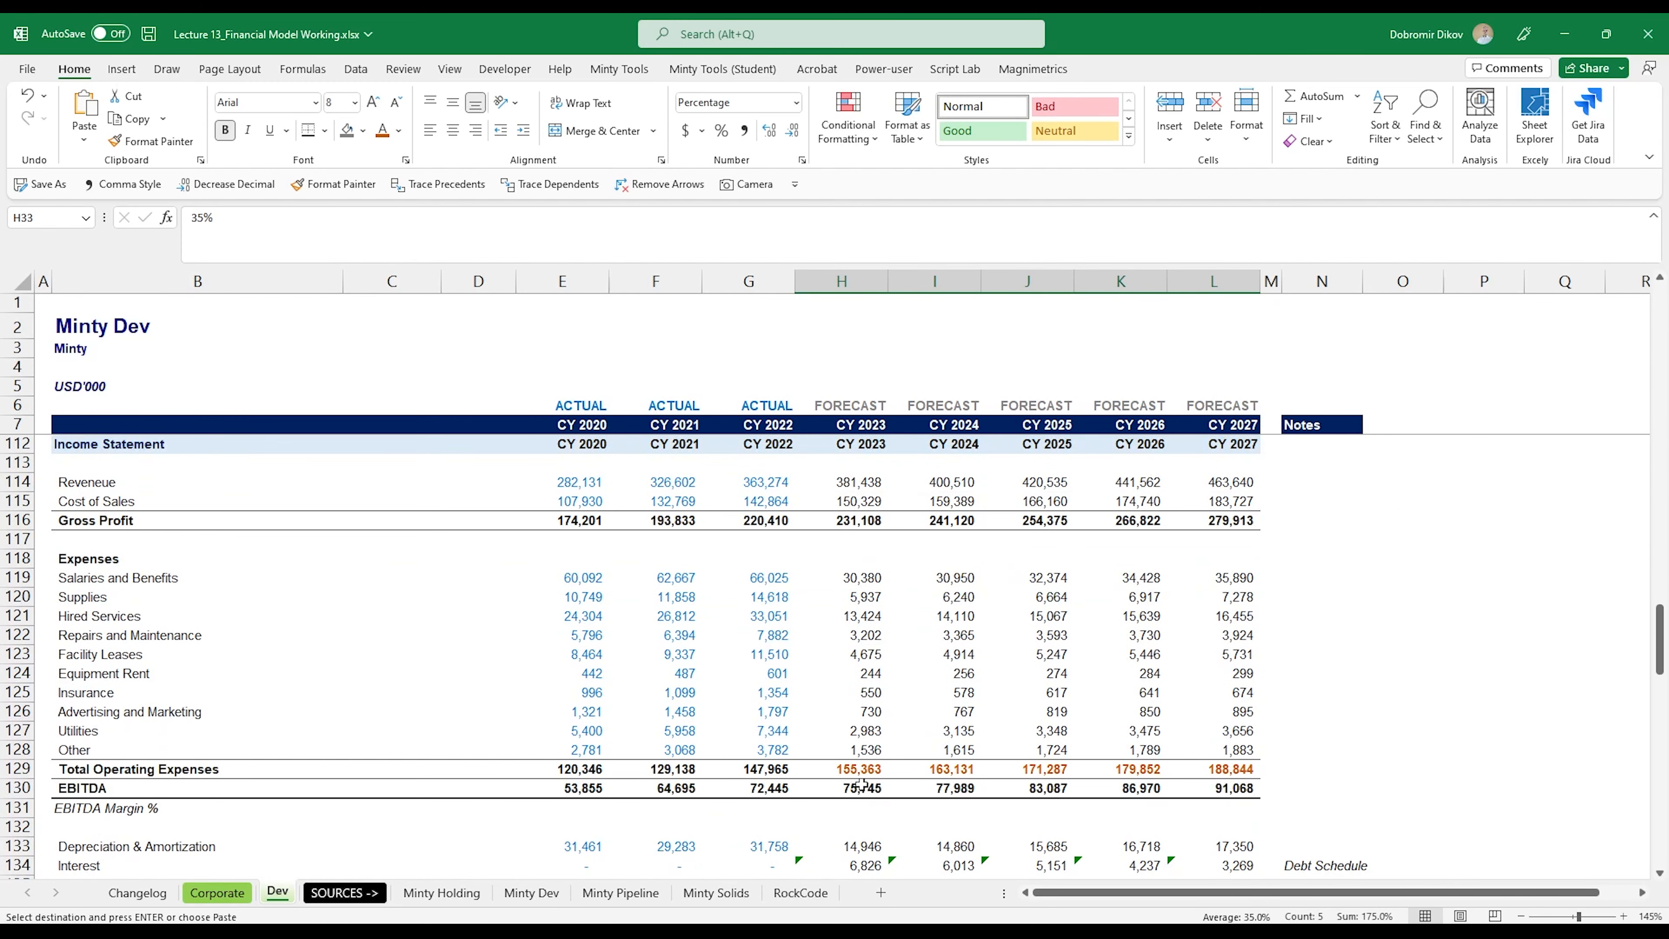
pyautogui.moveTo(859, 771); pyautogui.dragTo(1194, 767)
pyautogui.click(867, 578)
pyautogui.scroll(2, 906, 759)
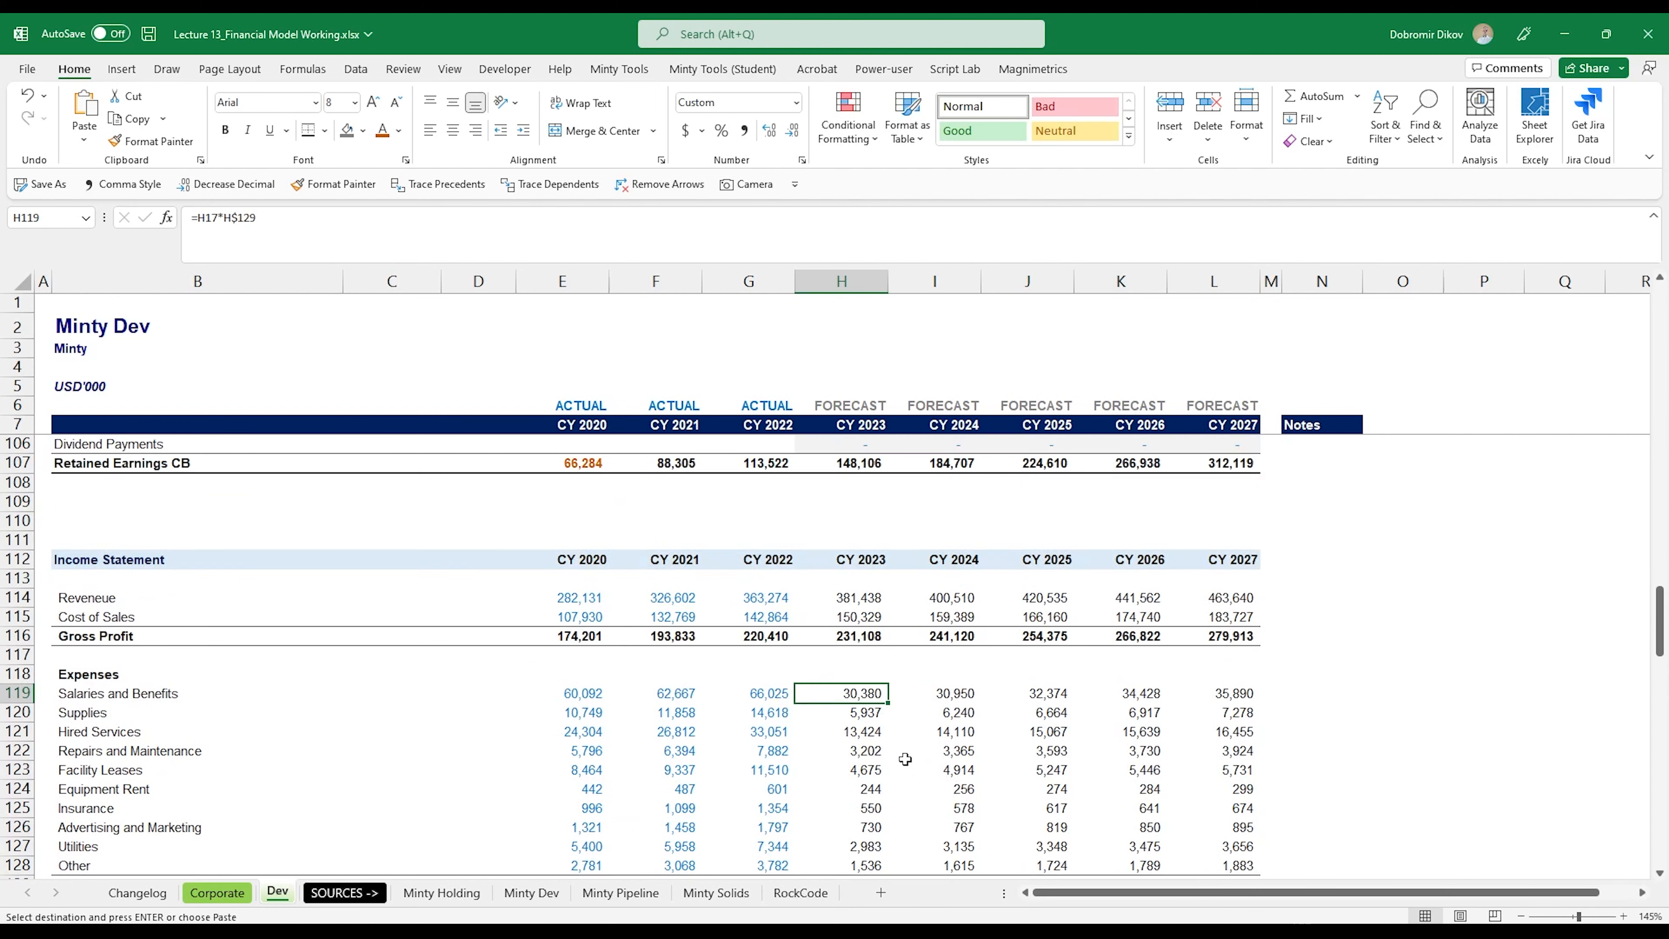
pyautogui.scroll(-2, 905, 760)
pyautogui.scroll(1, 923, 754)
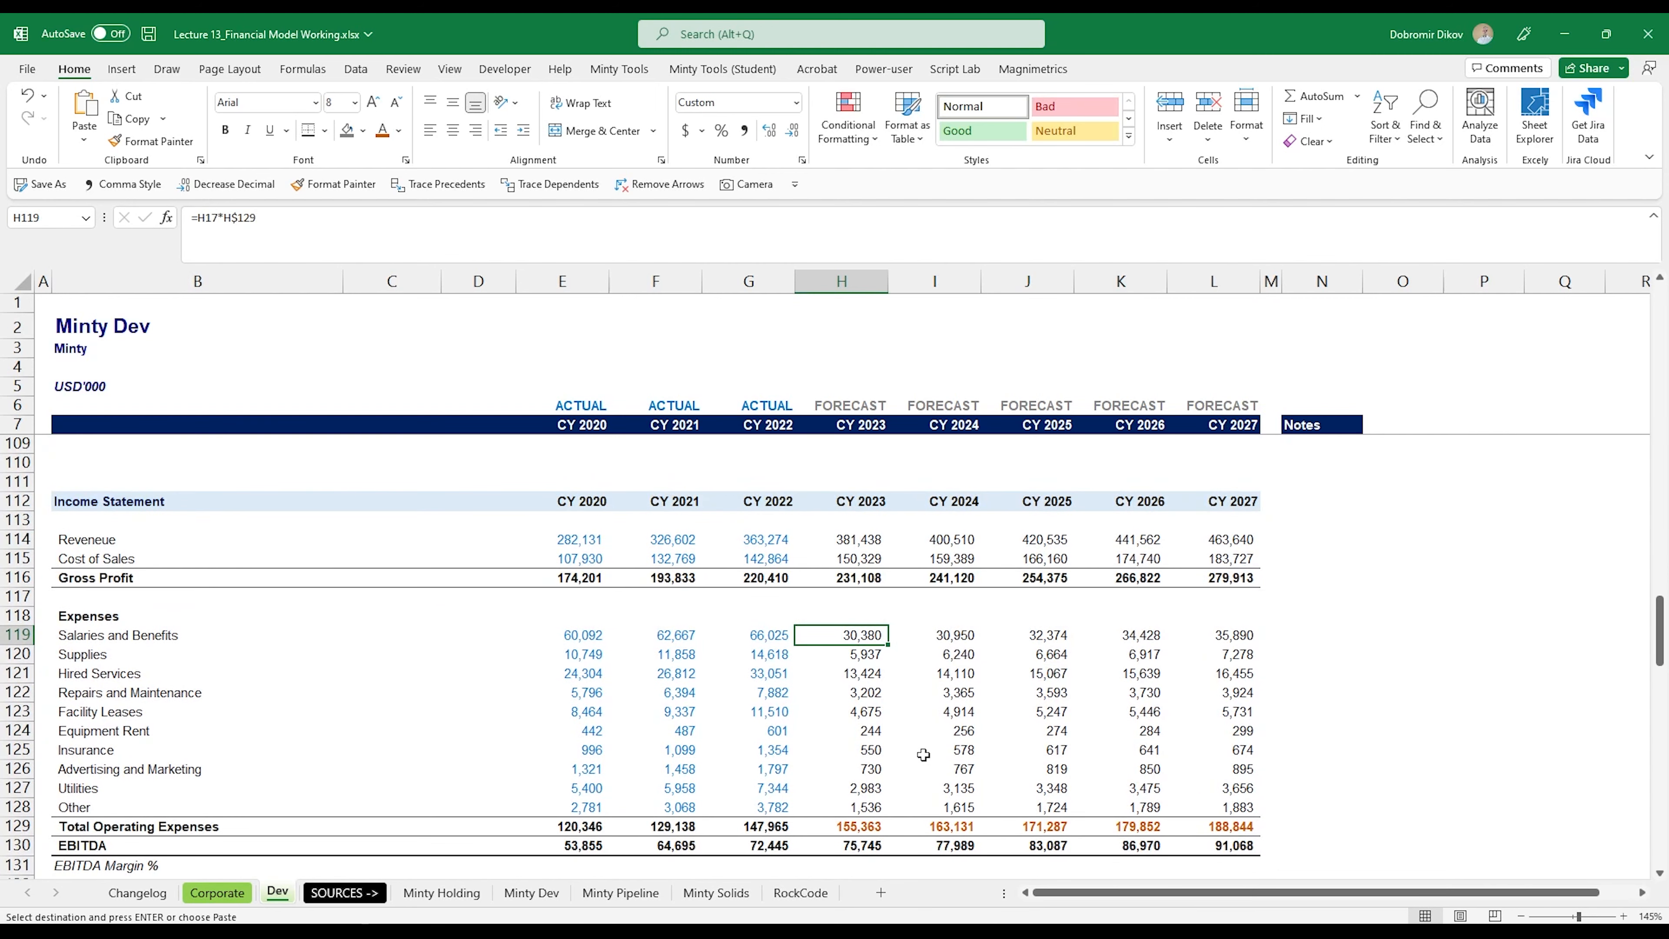
pyautogui.write('=')
pyautogui.scroll(20, 928, 749)
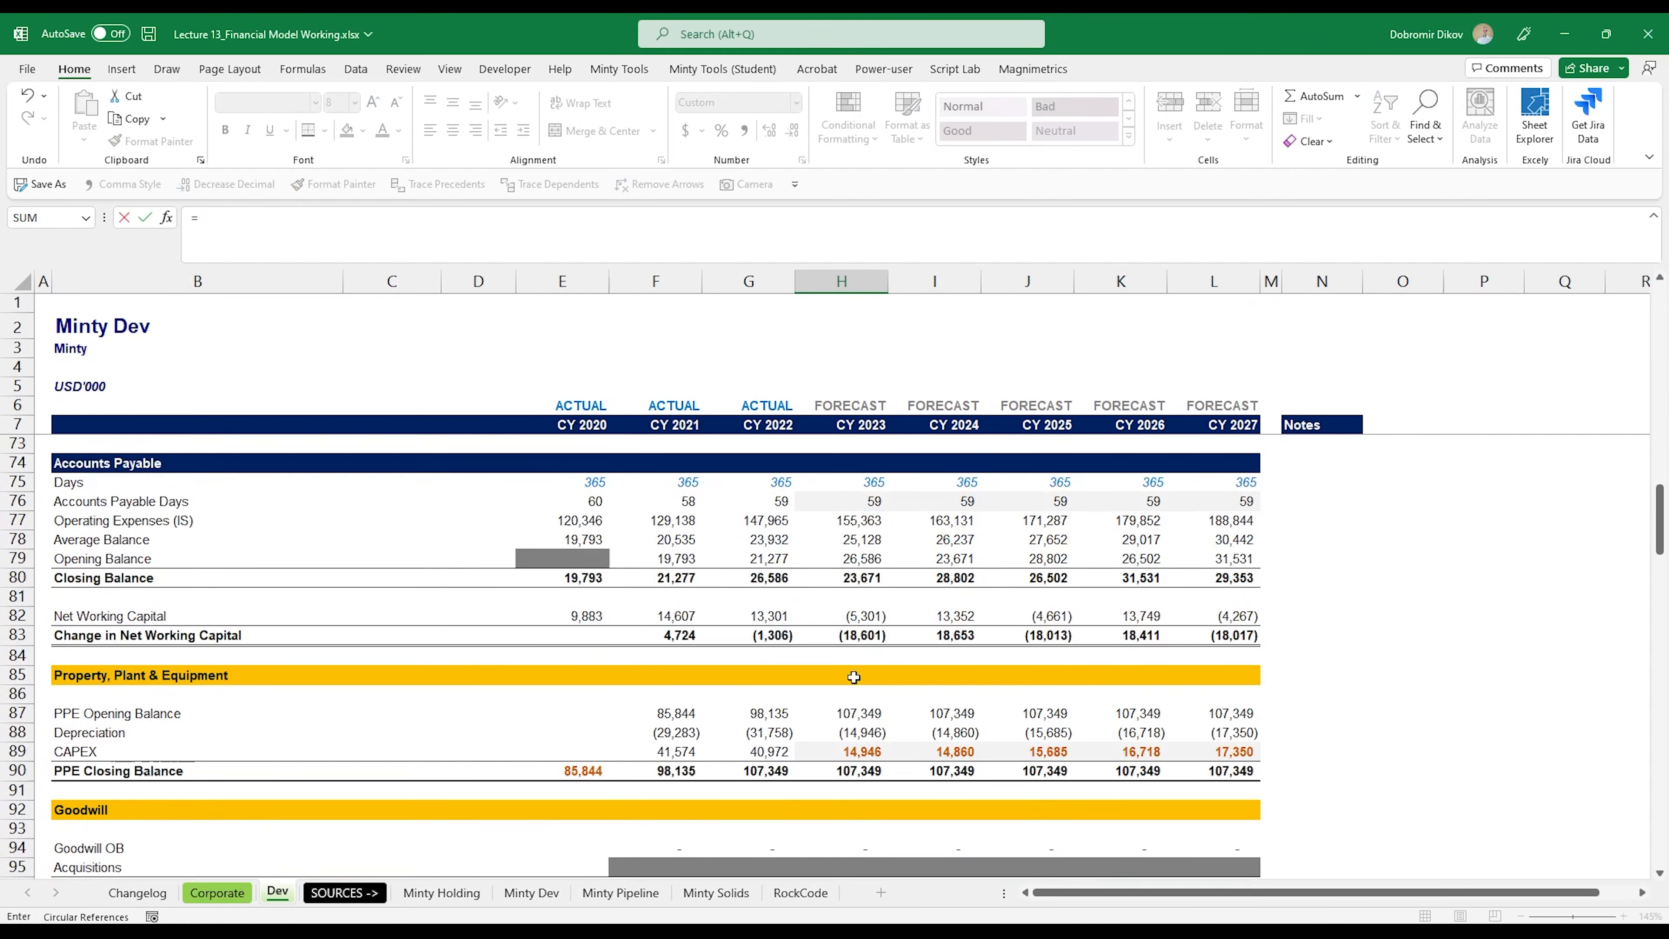
pyautogui.scroll(6, 868, 658)
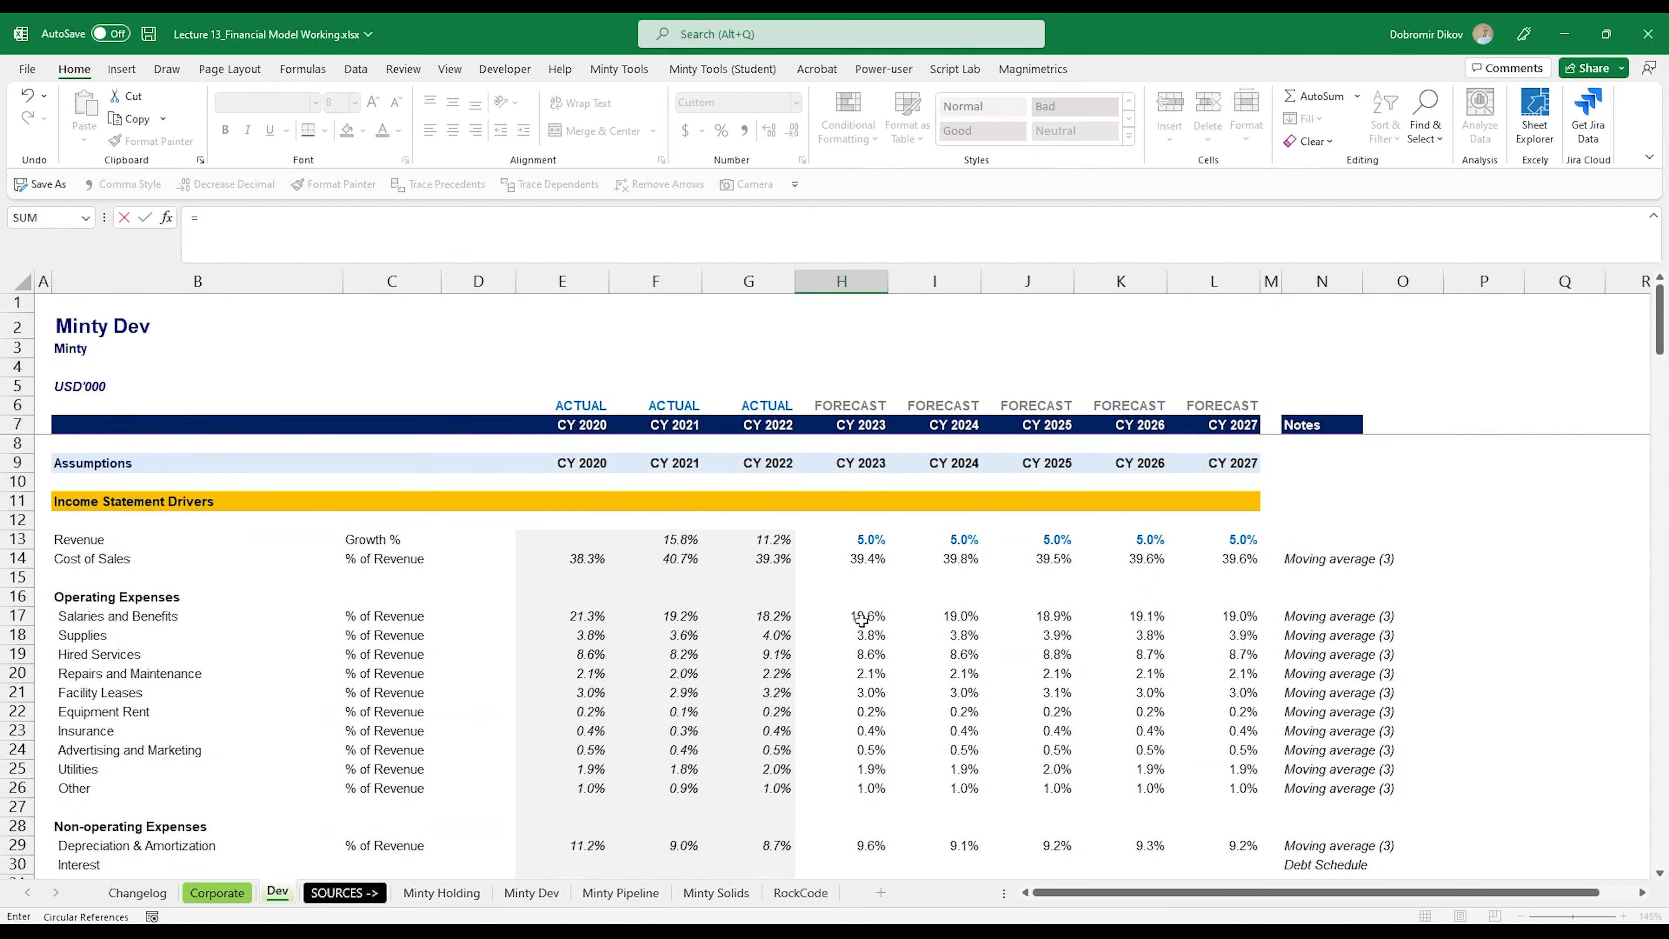
pyautogui.write('*')
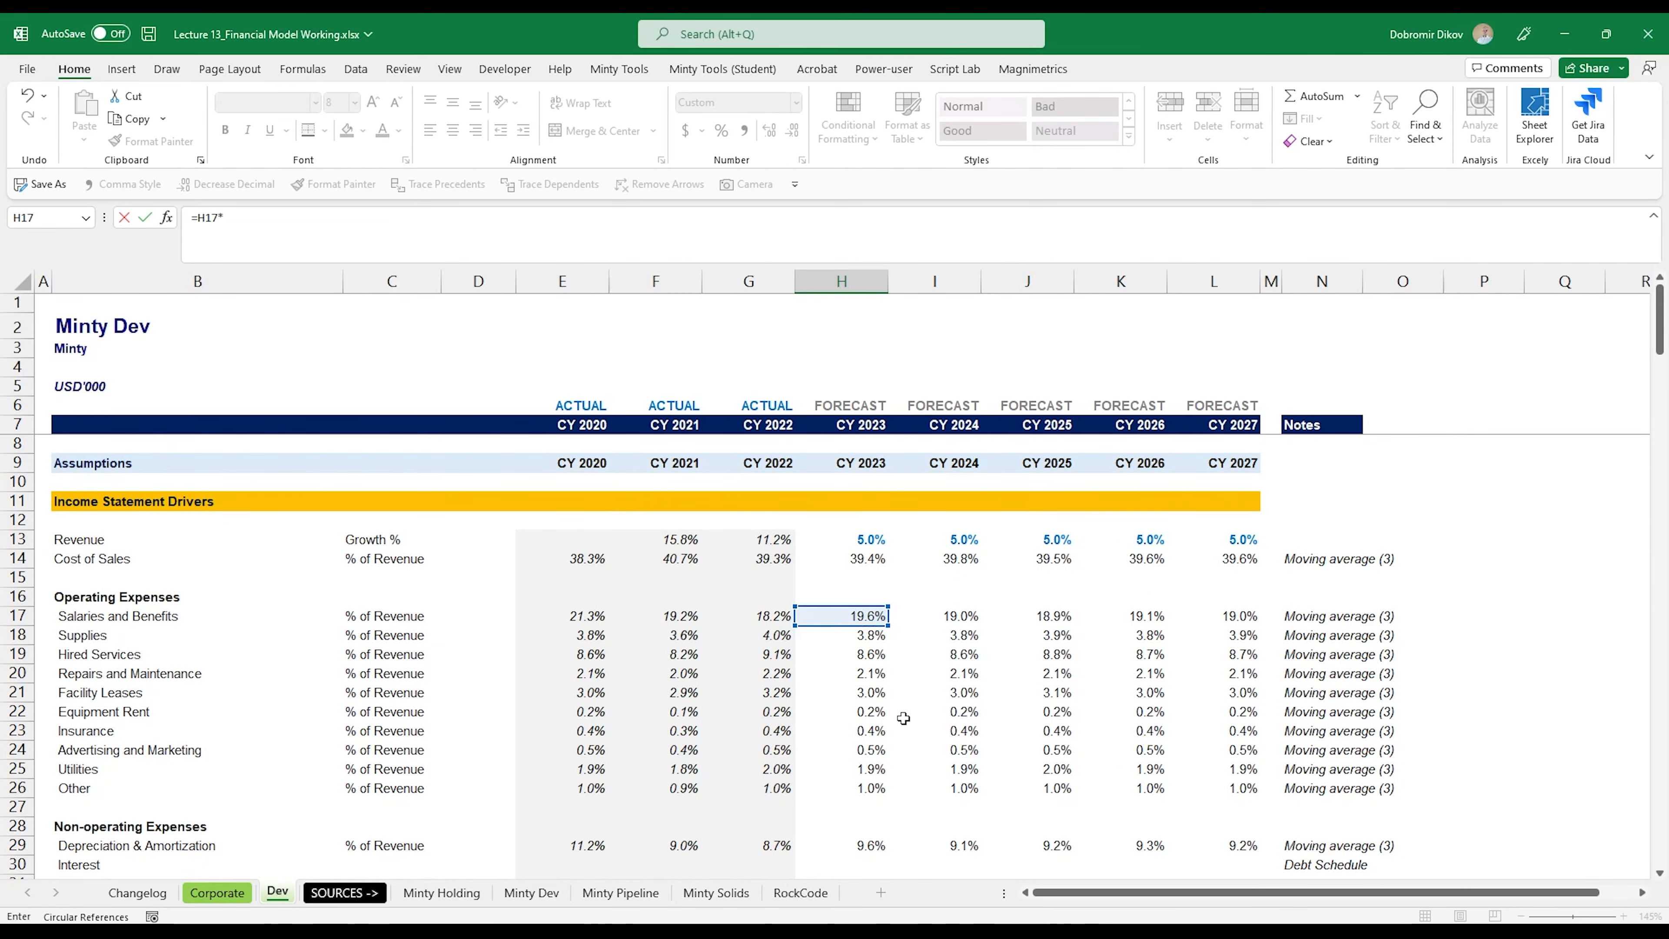
pyautogui.scroll(-20, 943, 725)
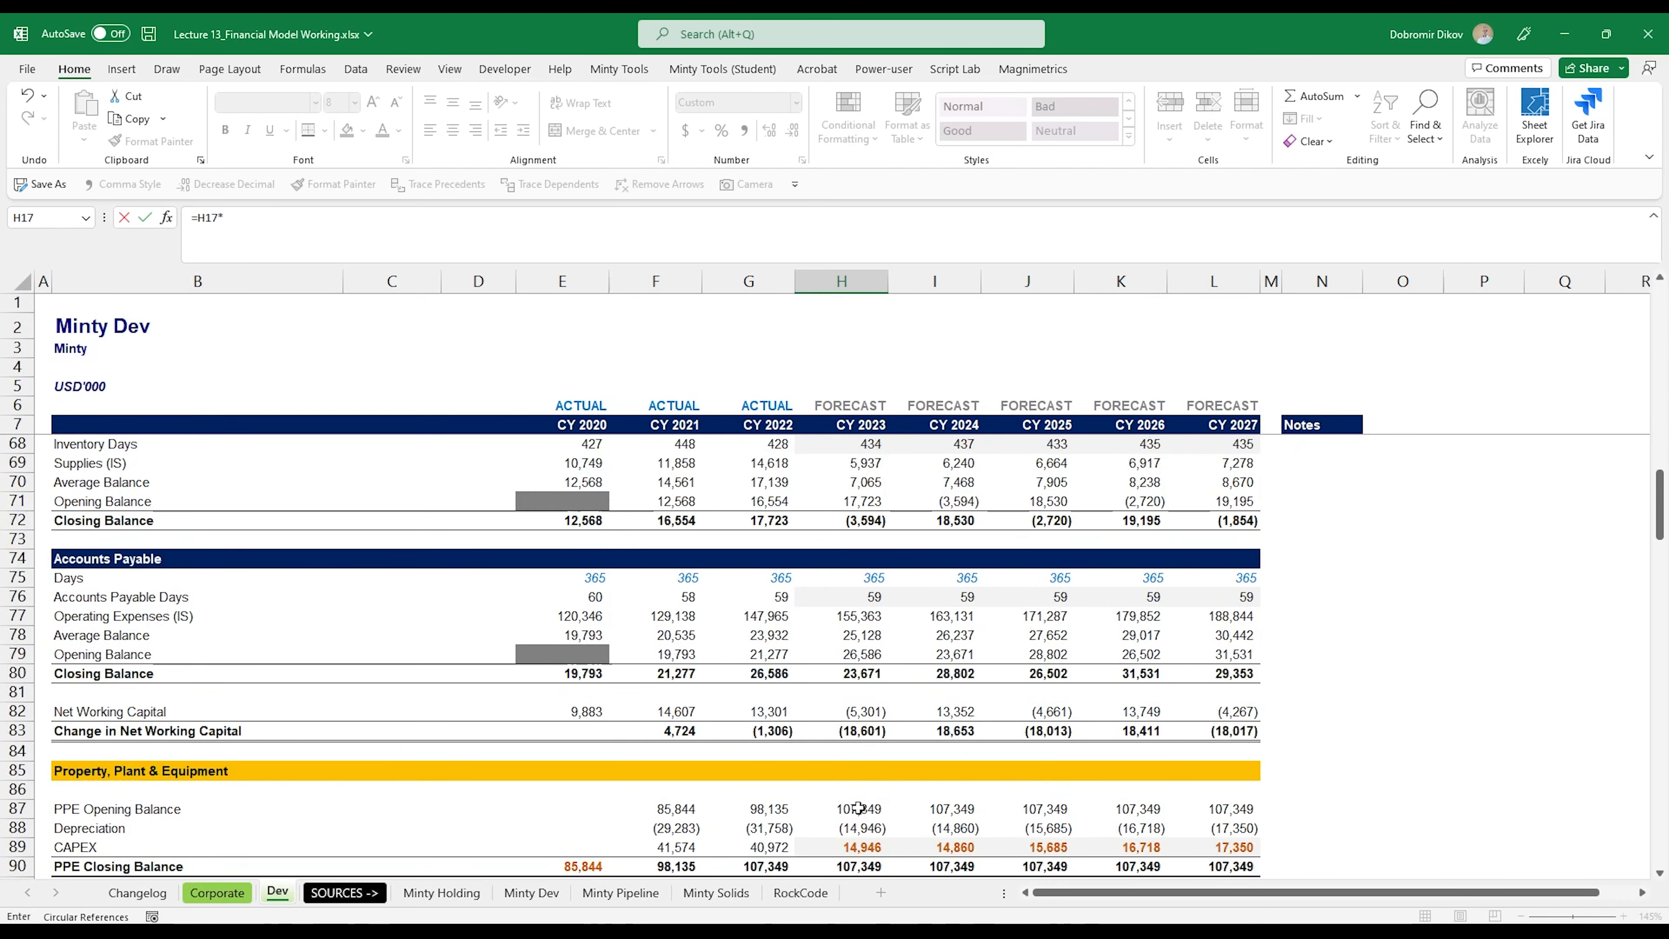
pyautogui.scroll(-5, 855, 810)
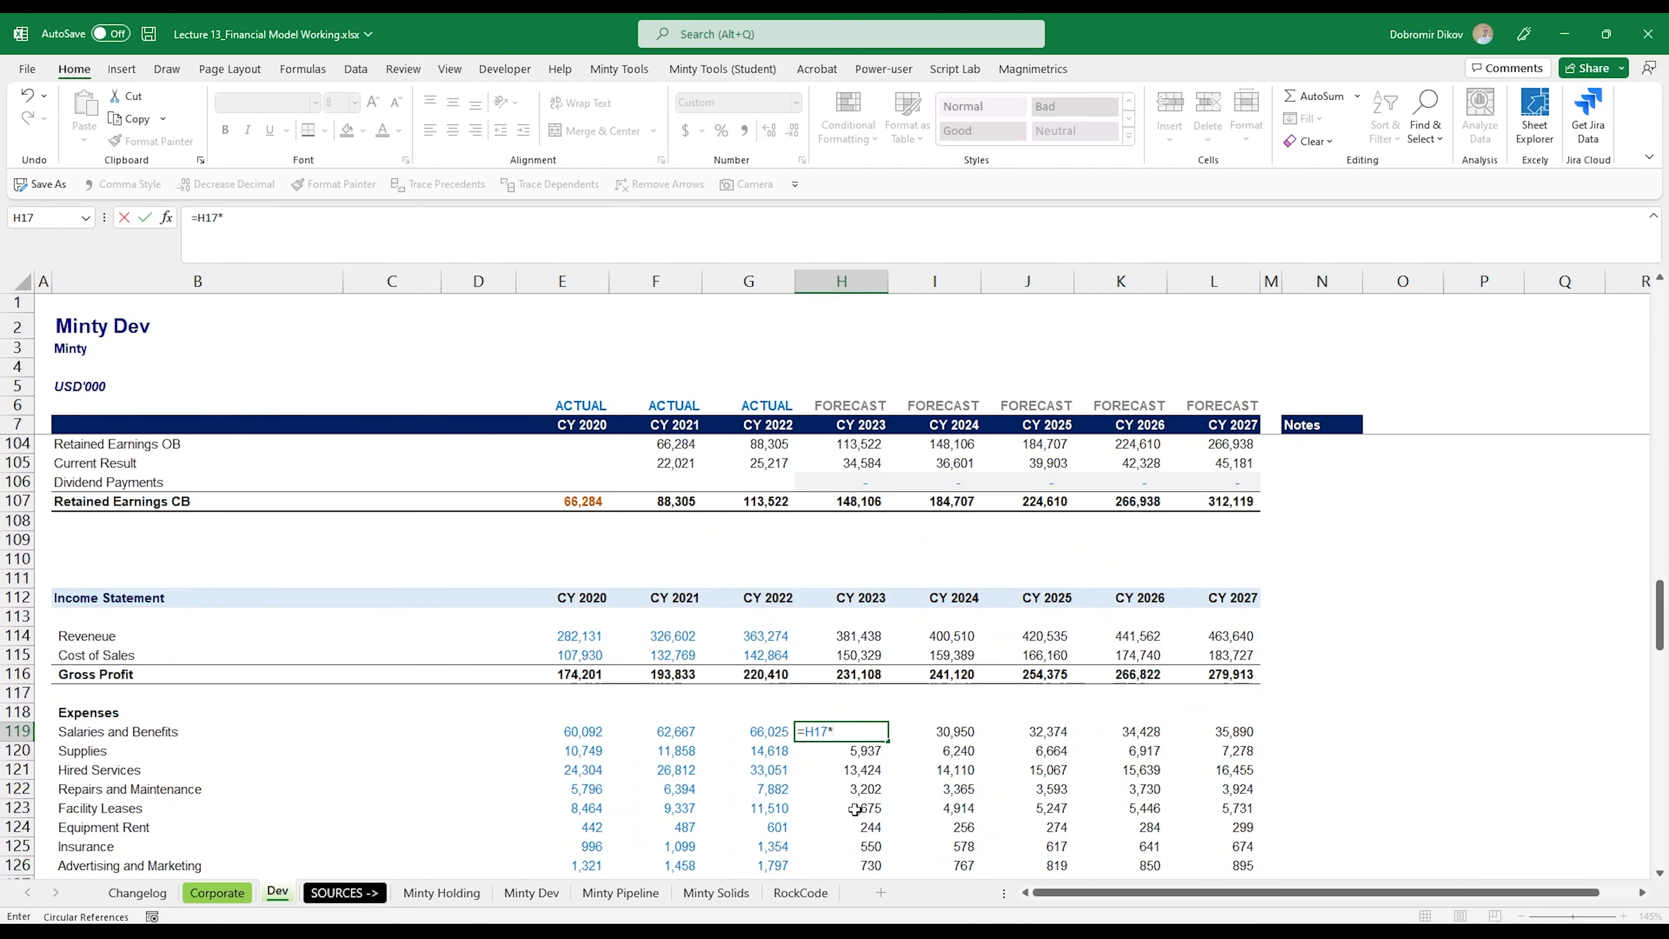
pyautogui.click(842, 638)
pyautogui.press('F4')
pyautogui.press('F4')
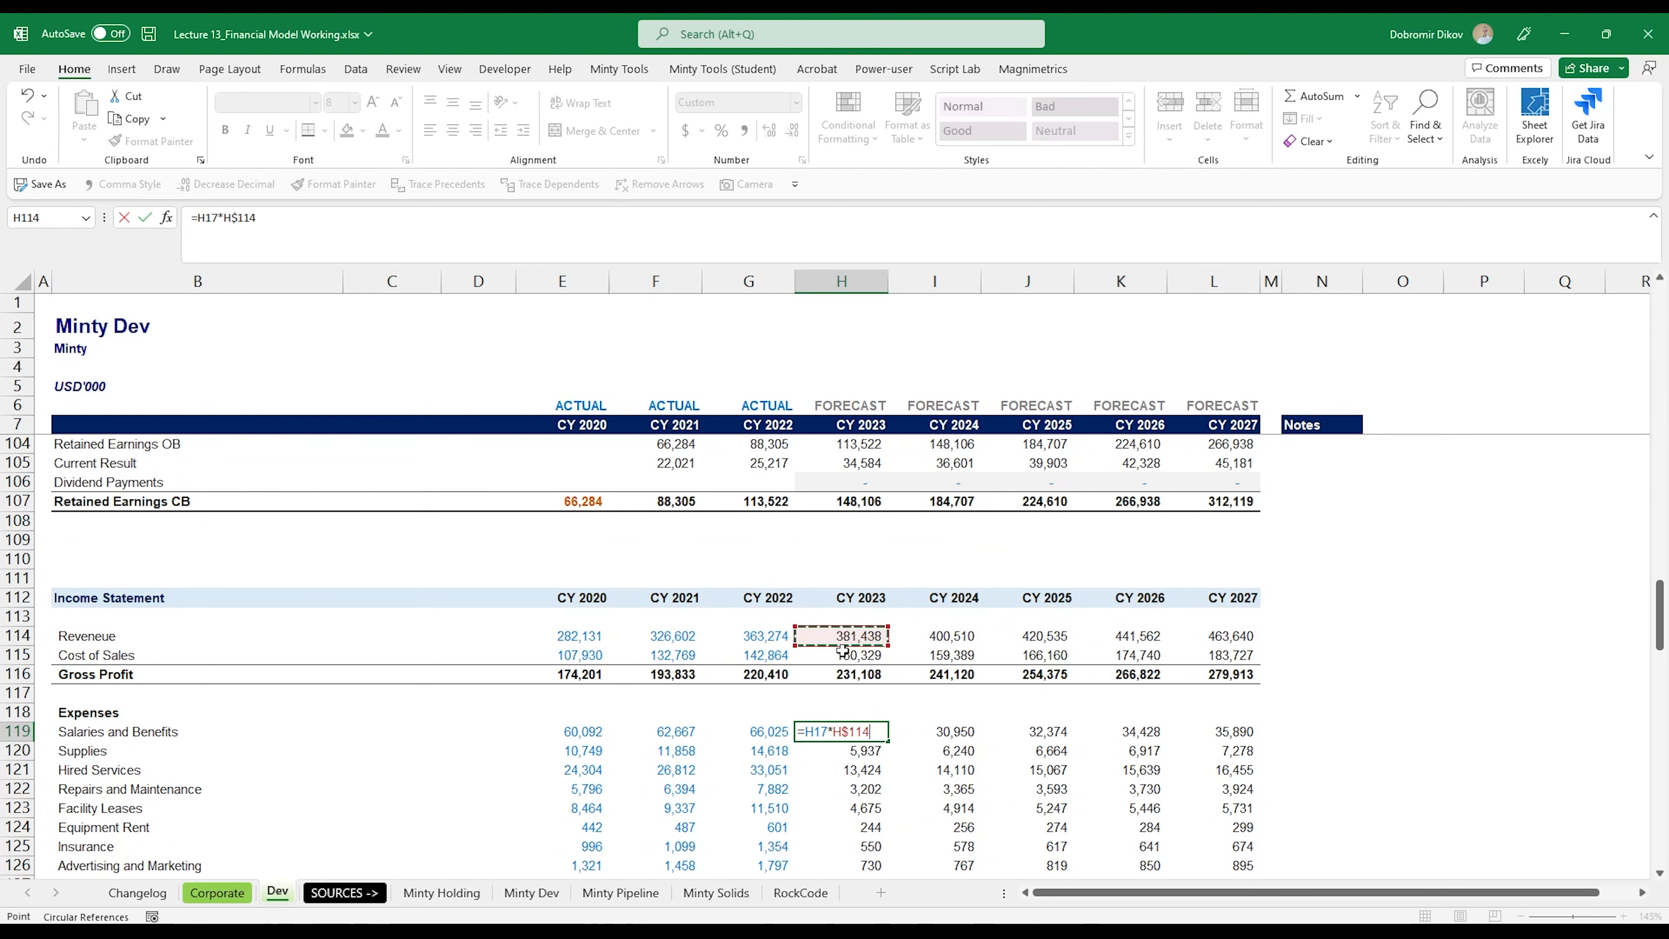
pyautogui.press('Return')
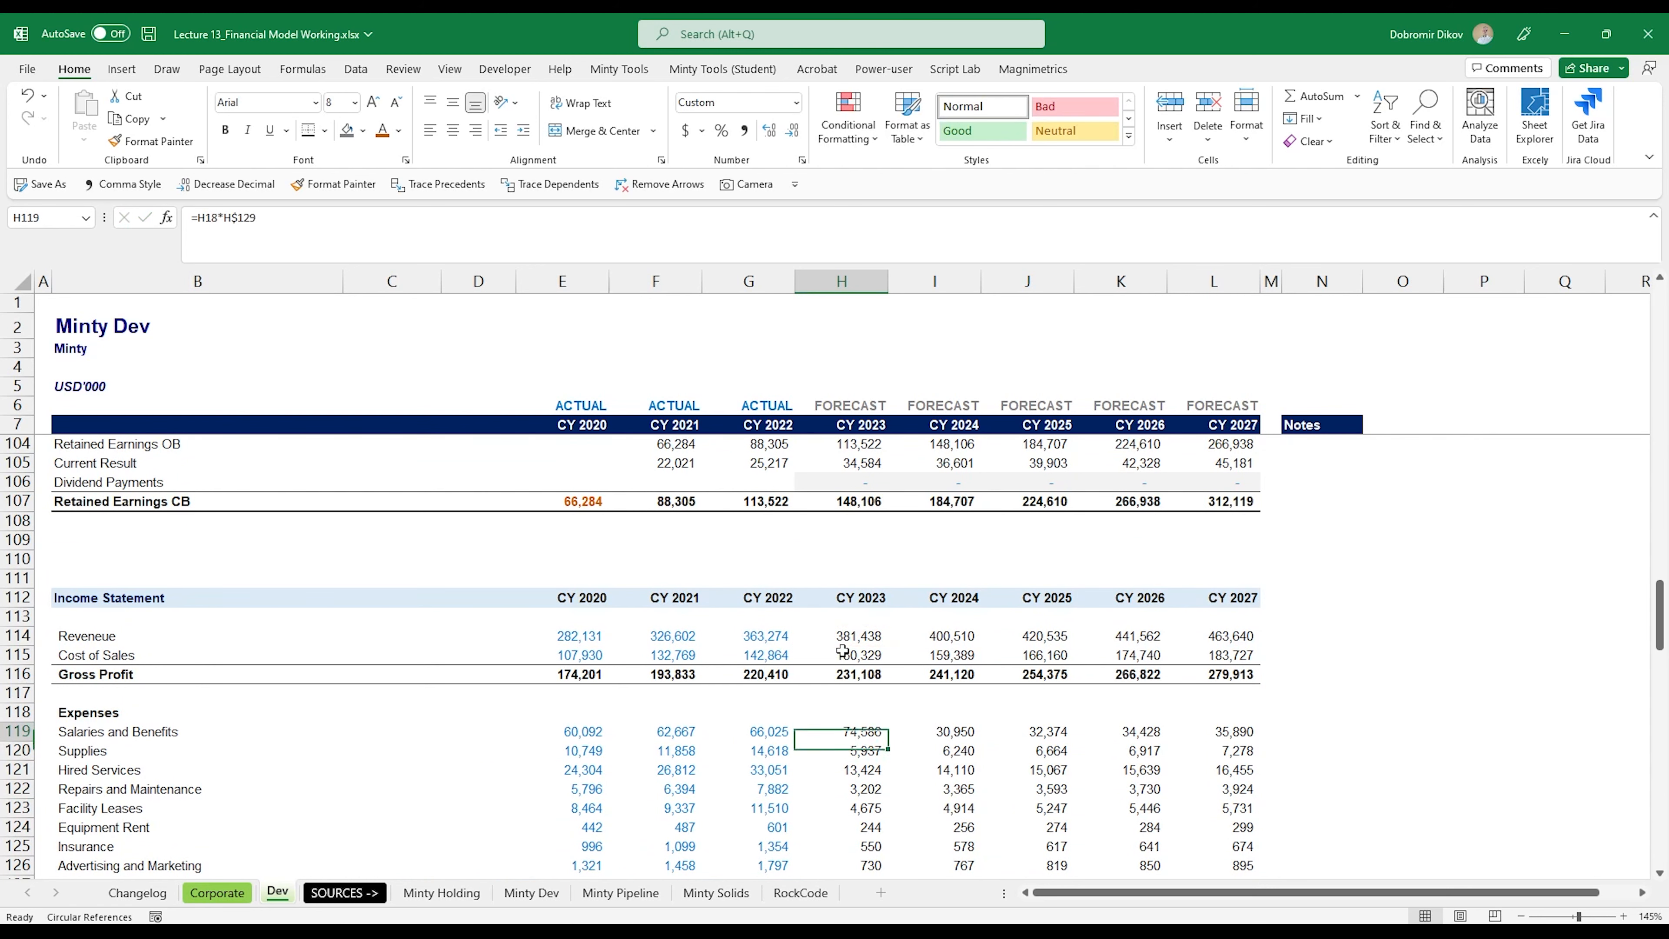
# Step: Fill the H119 formula through CY 2027 and down all operating expense rows to Other (H119:L128)
pyautogui.press('Up')
pyautogui.hotkey('ctrl', 'shift', 'Right')
pyautogui.hotkey('ctrl', 'r')
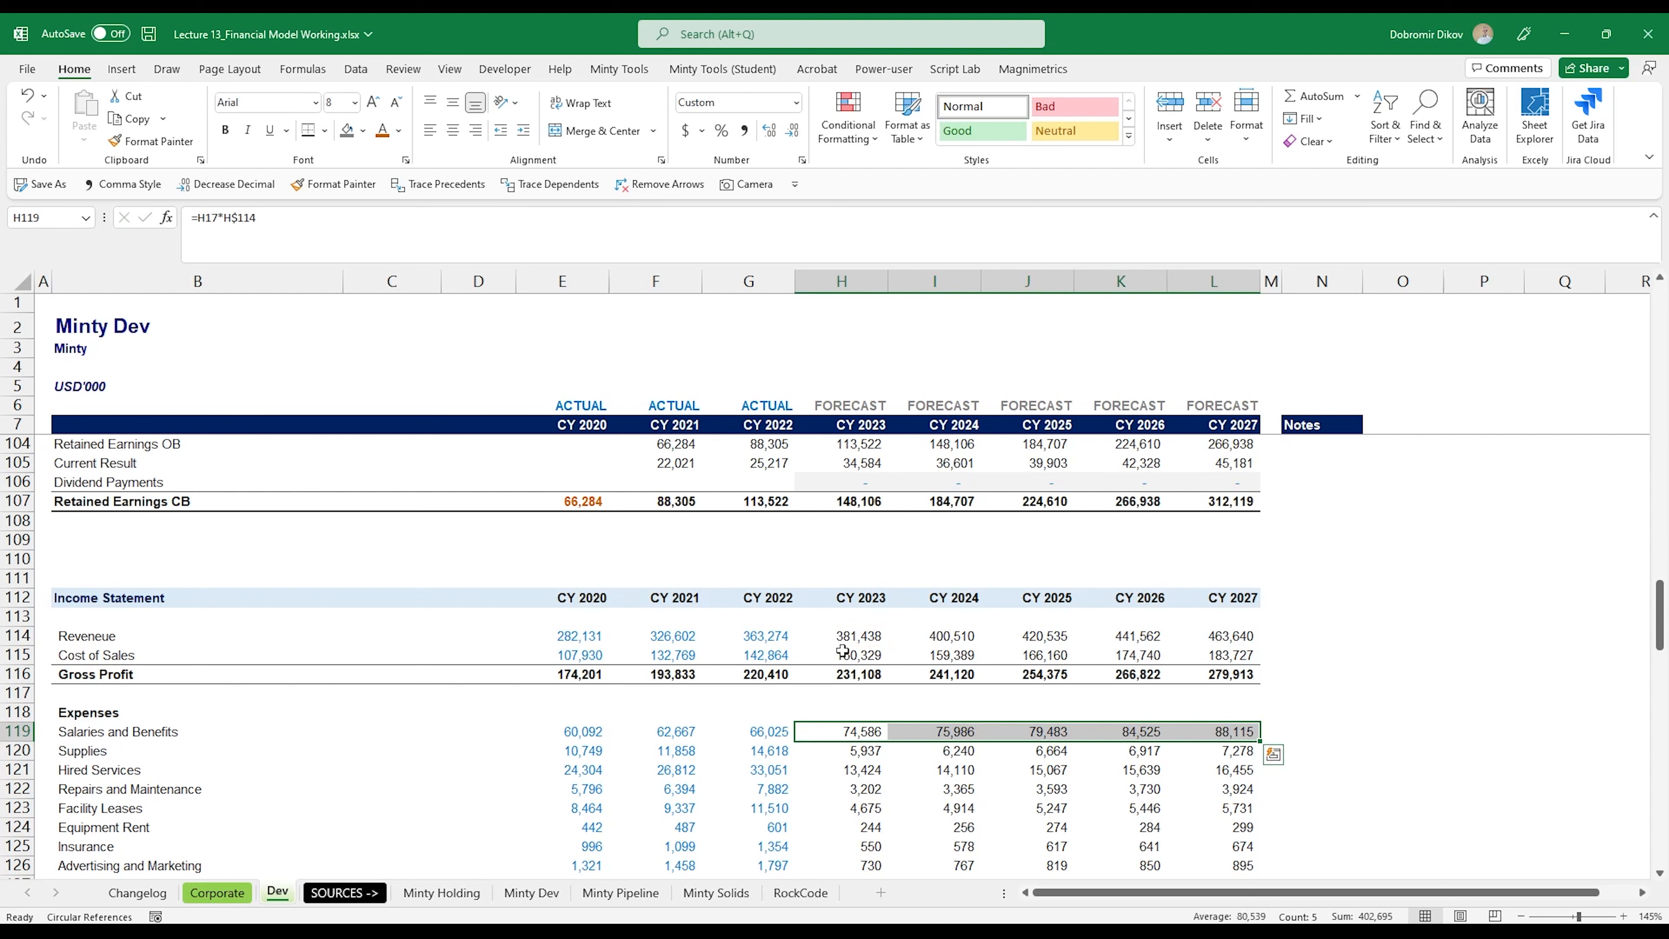
pyautogui.scroll(-3, 843, 651)
pyautogui.keyDown('shift'); pyautogui.click(1202, 735); pyautogui.keyUp('shift')
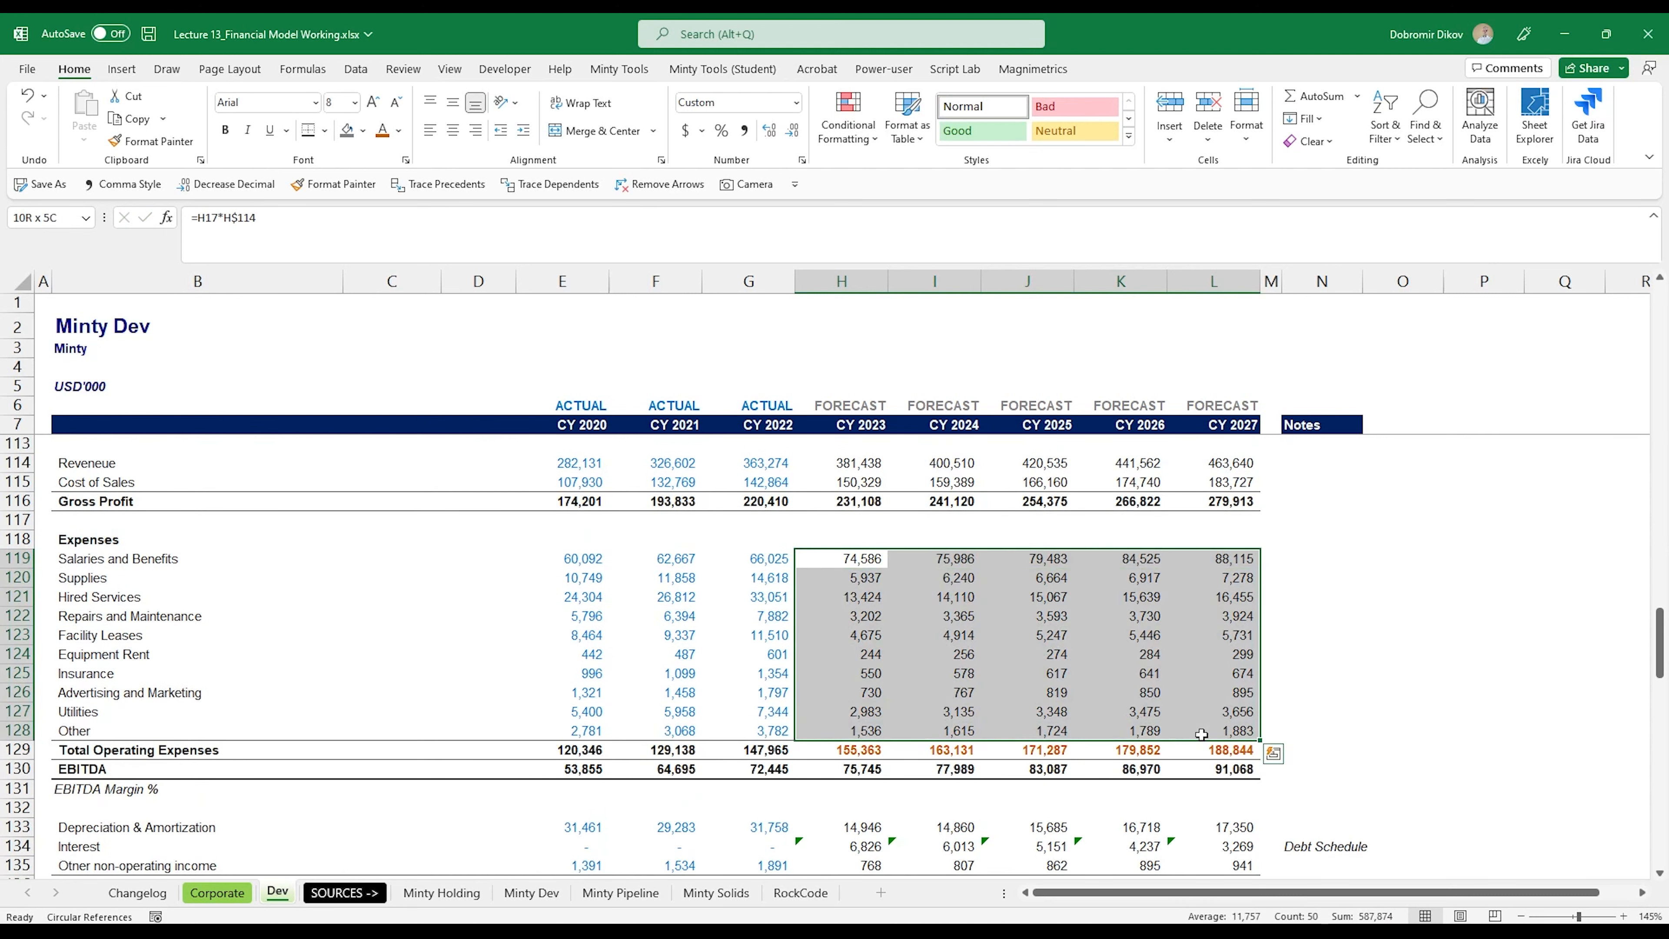
pyautogui.hotkey('ctrl', 'd')
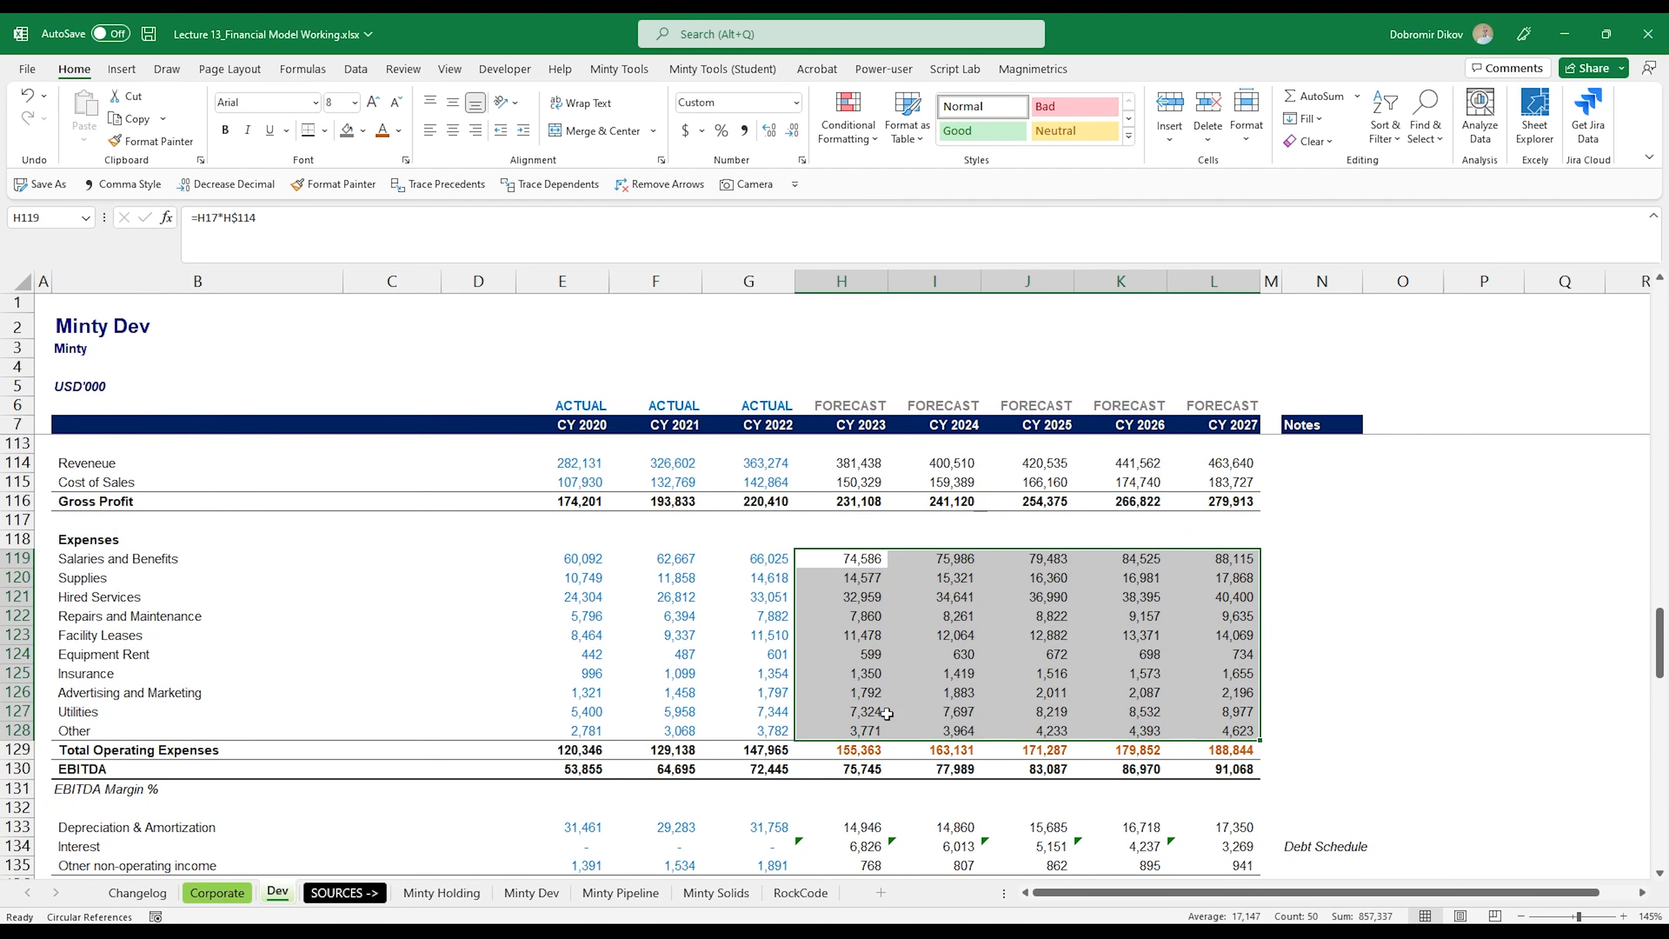
# Step: Replace the forecast Total Operating Expenses formulas in H129:L129 by filling the CY 2022 sum from G129 across
pyautogui.click(782, 752)
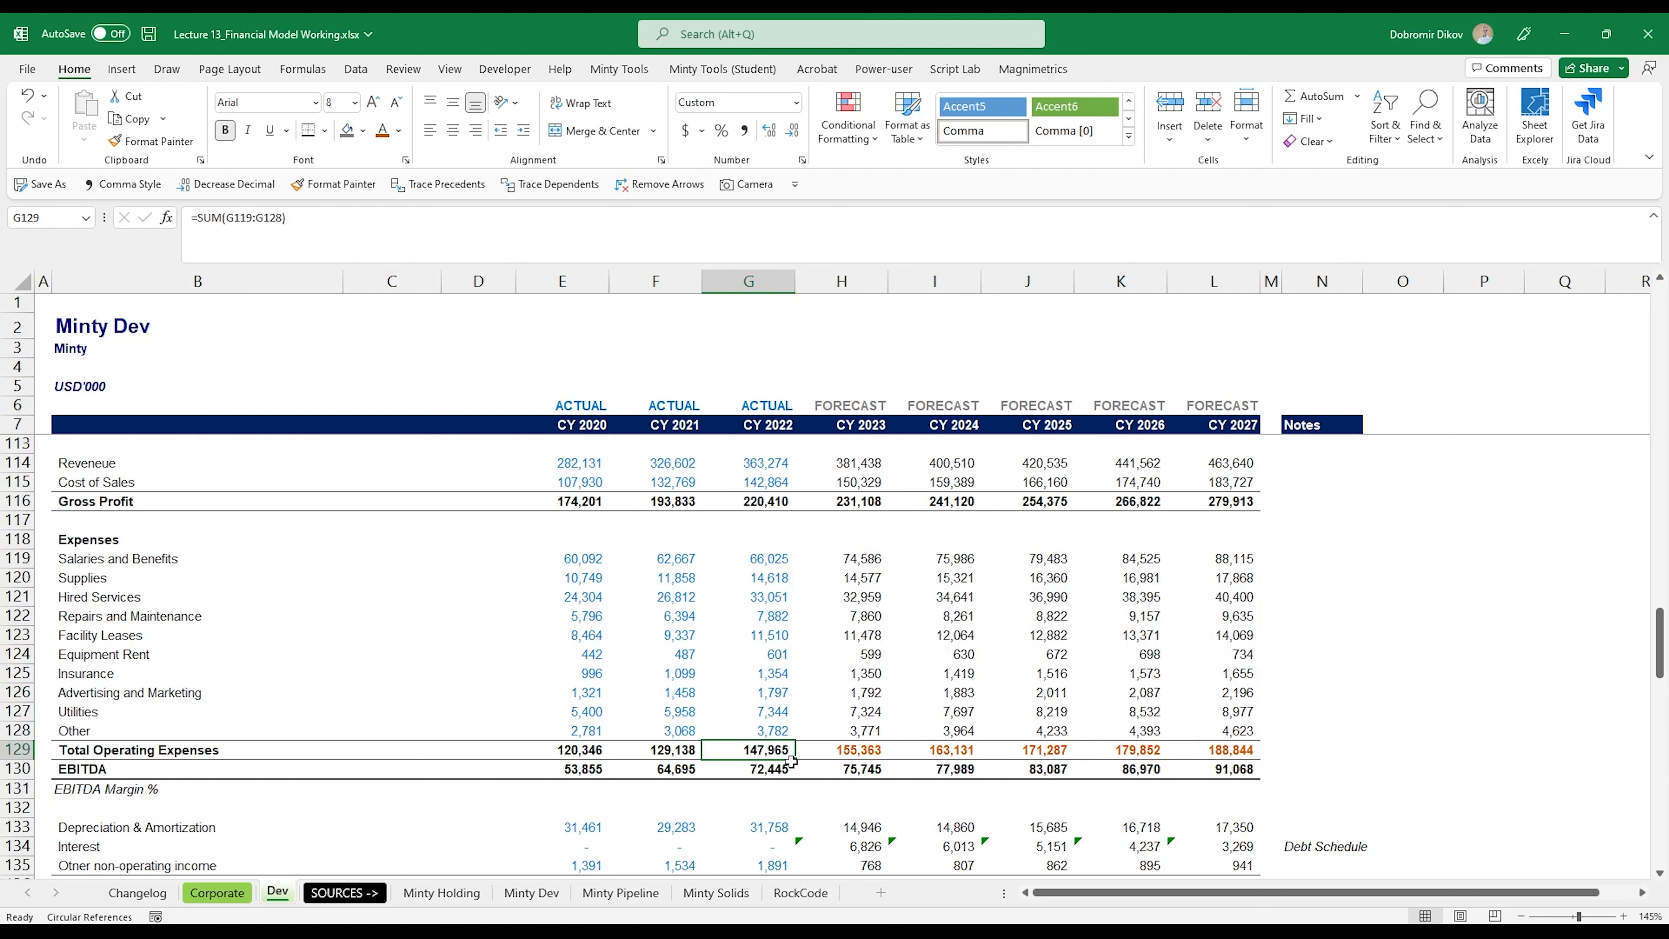
pyautogui.click(846, 752)
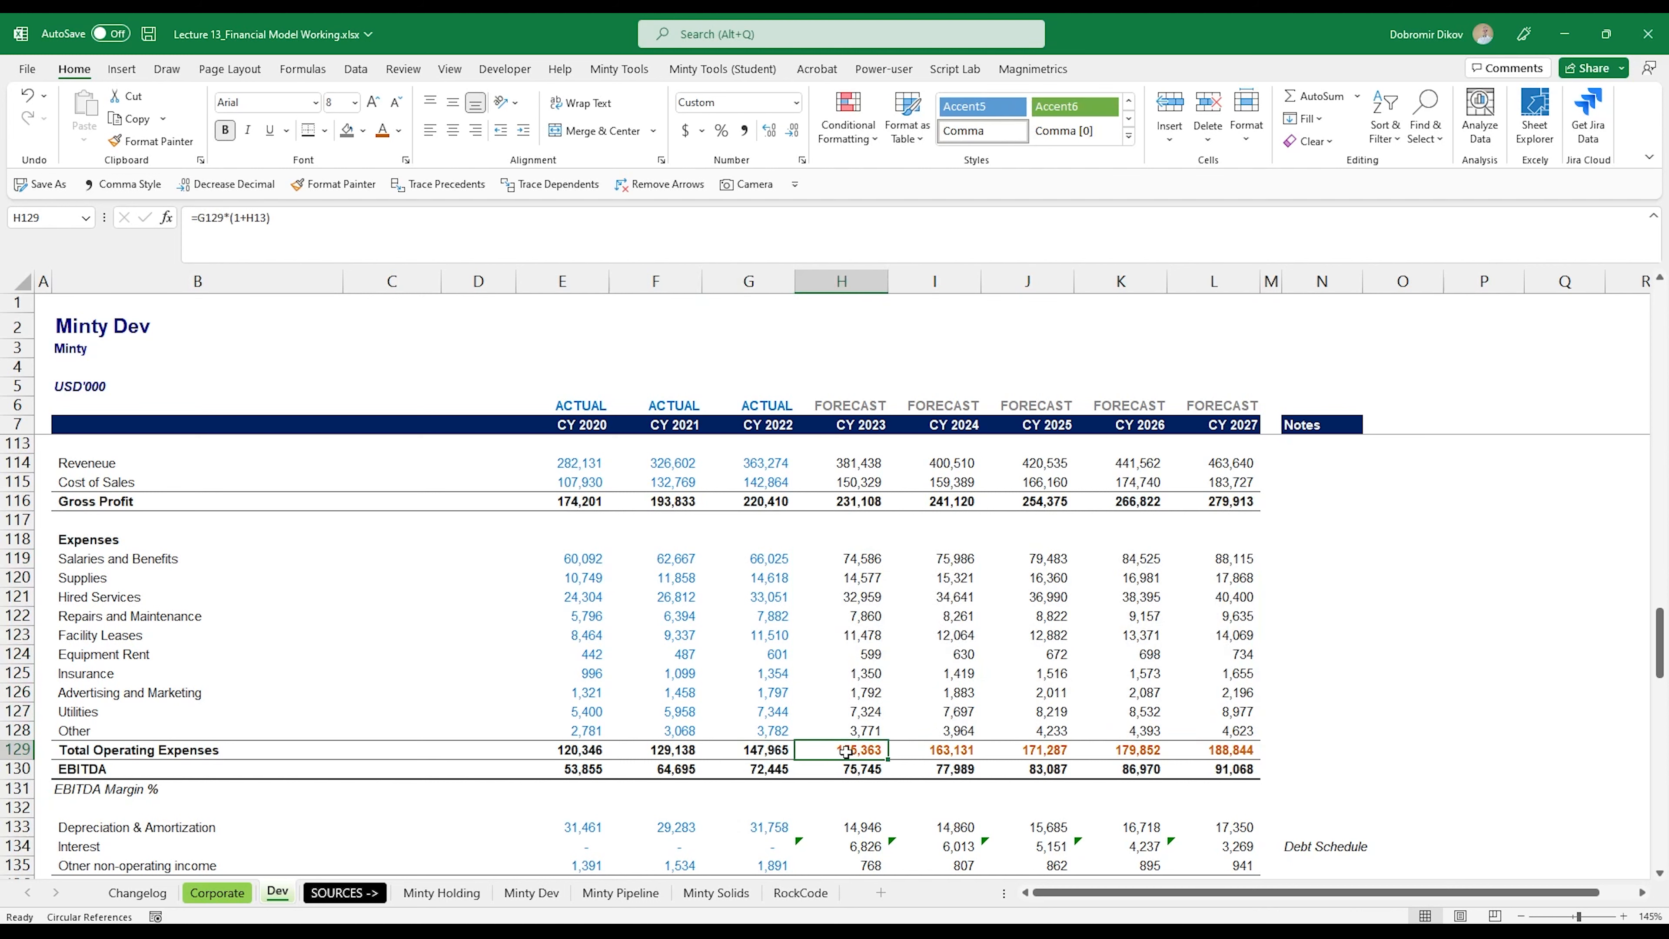
pyautogui.click(788, 752)
pyautogui.moveTo(795, 760); pyautogui.dragTo(1241, 753)
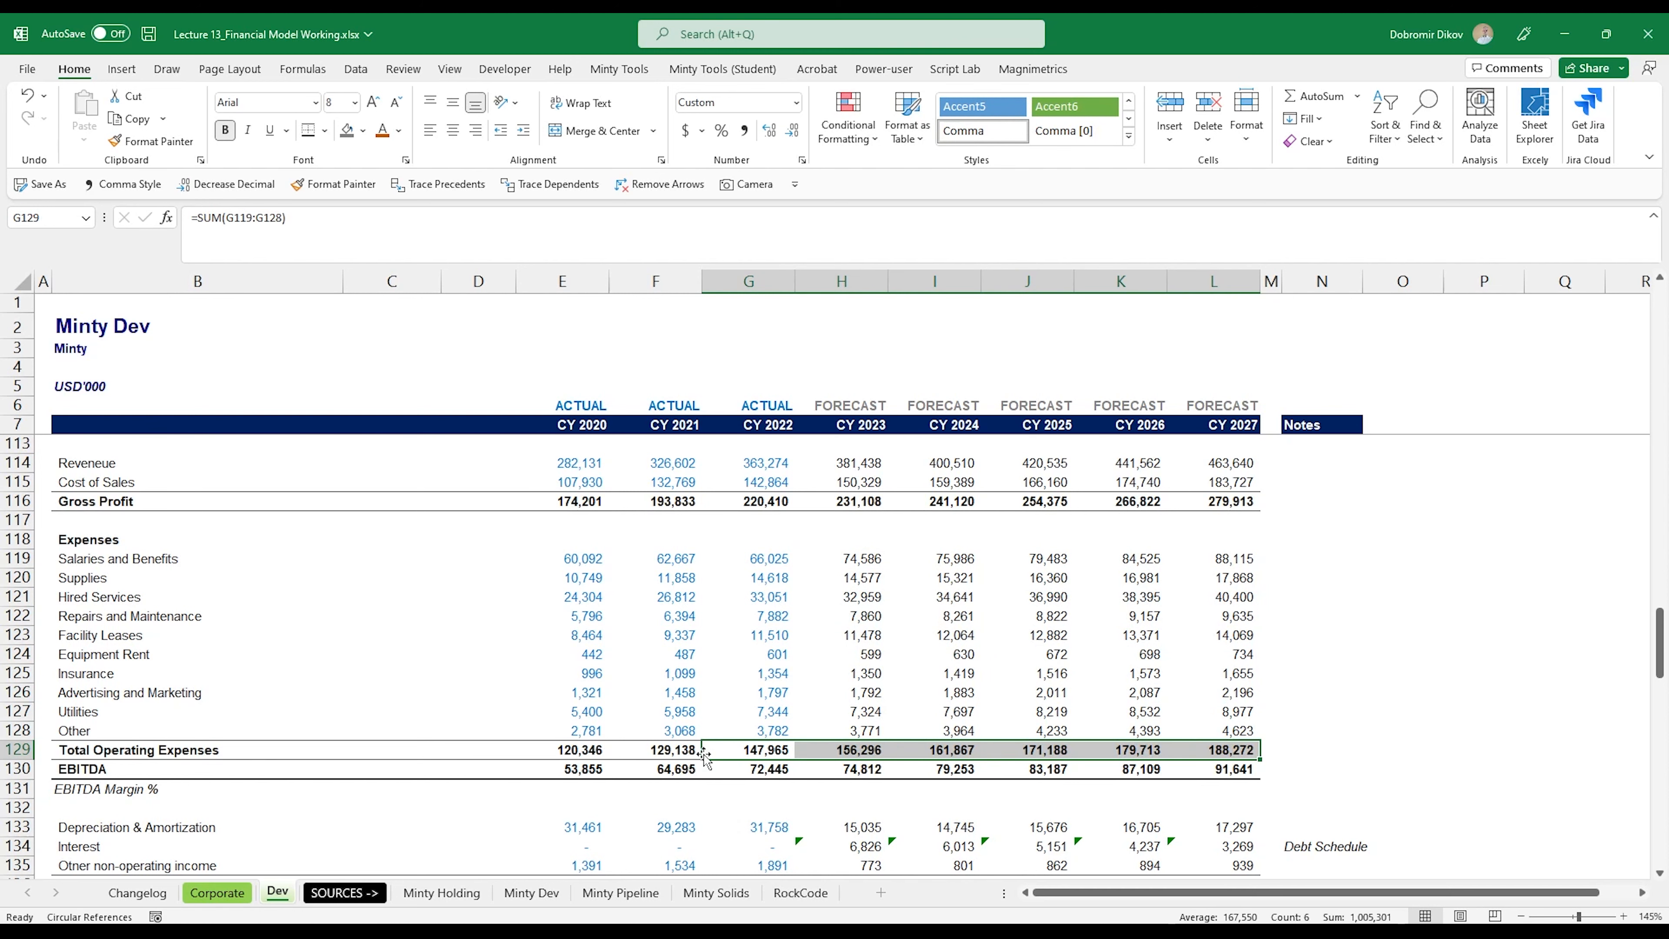
pyautogui.click(759, 748)
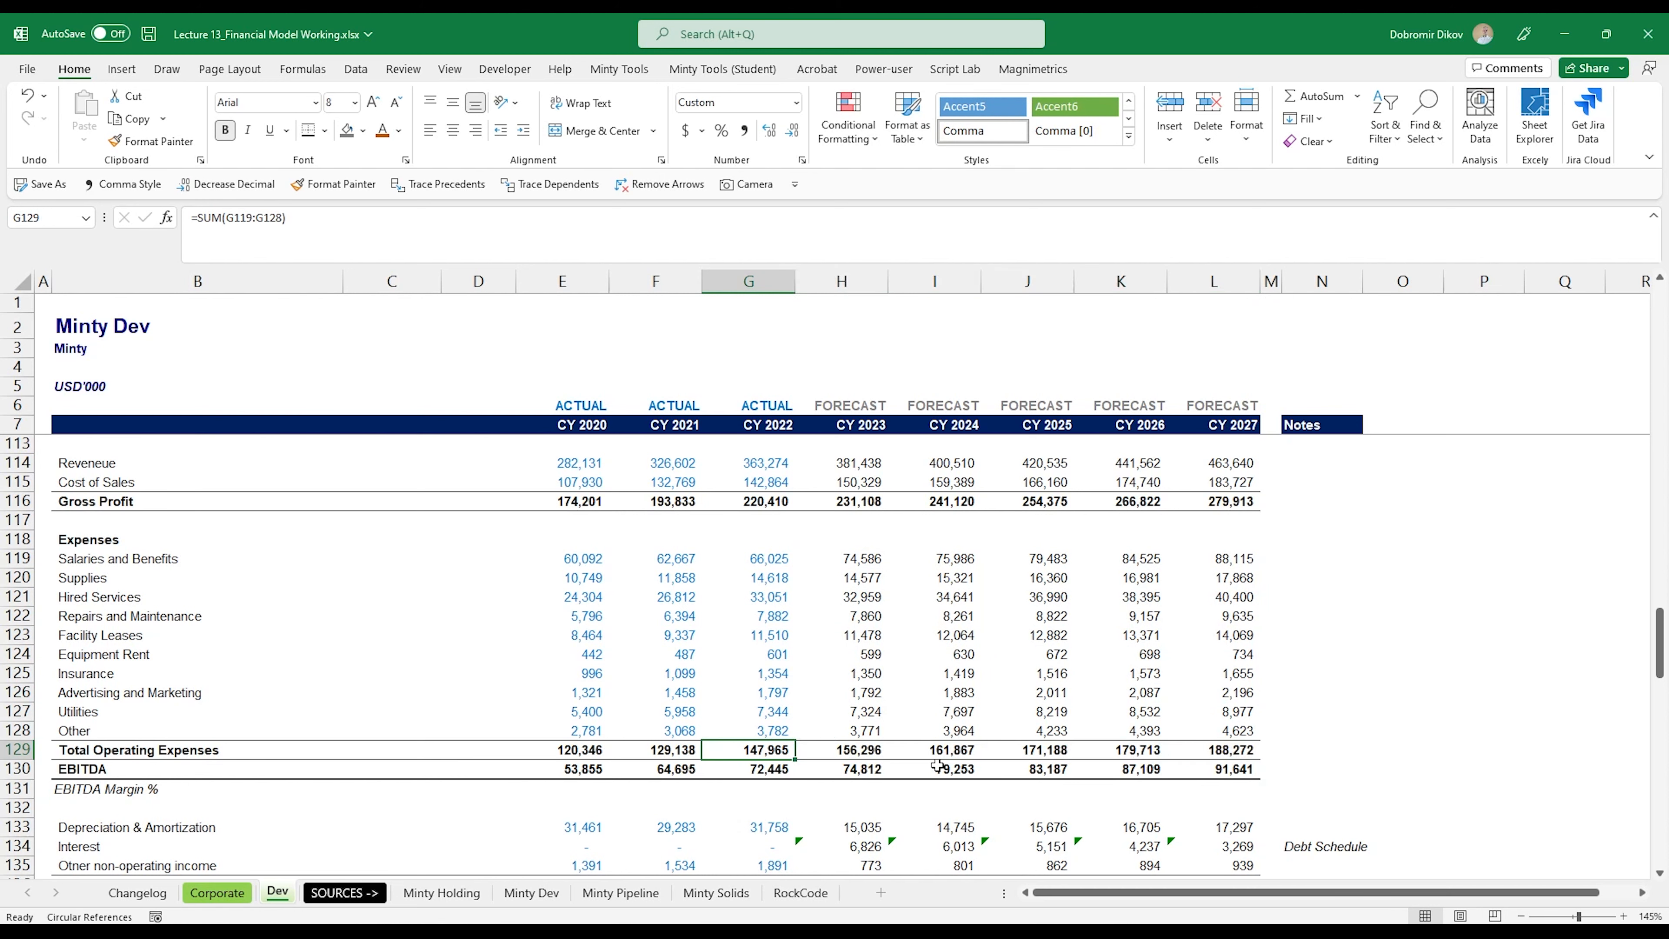
# Step: Check the EBITDA formula in H130 and compare the forecast Salaries and Benefits (H119:L119) with the historical figures
pyautogui.click(871, 769)
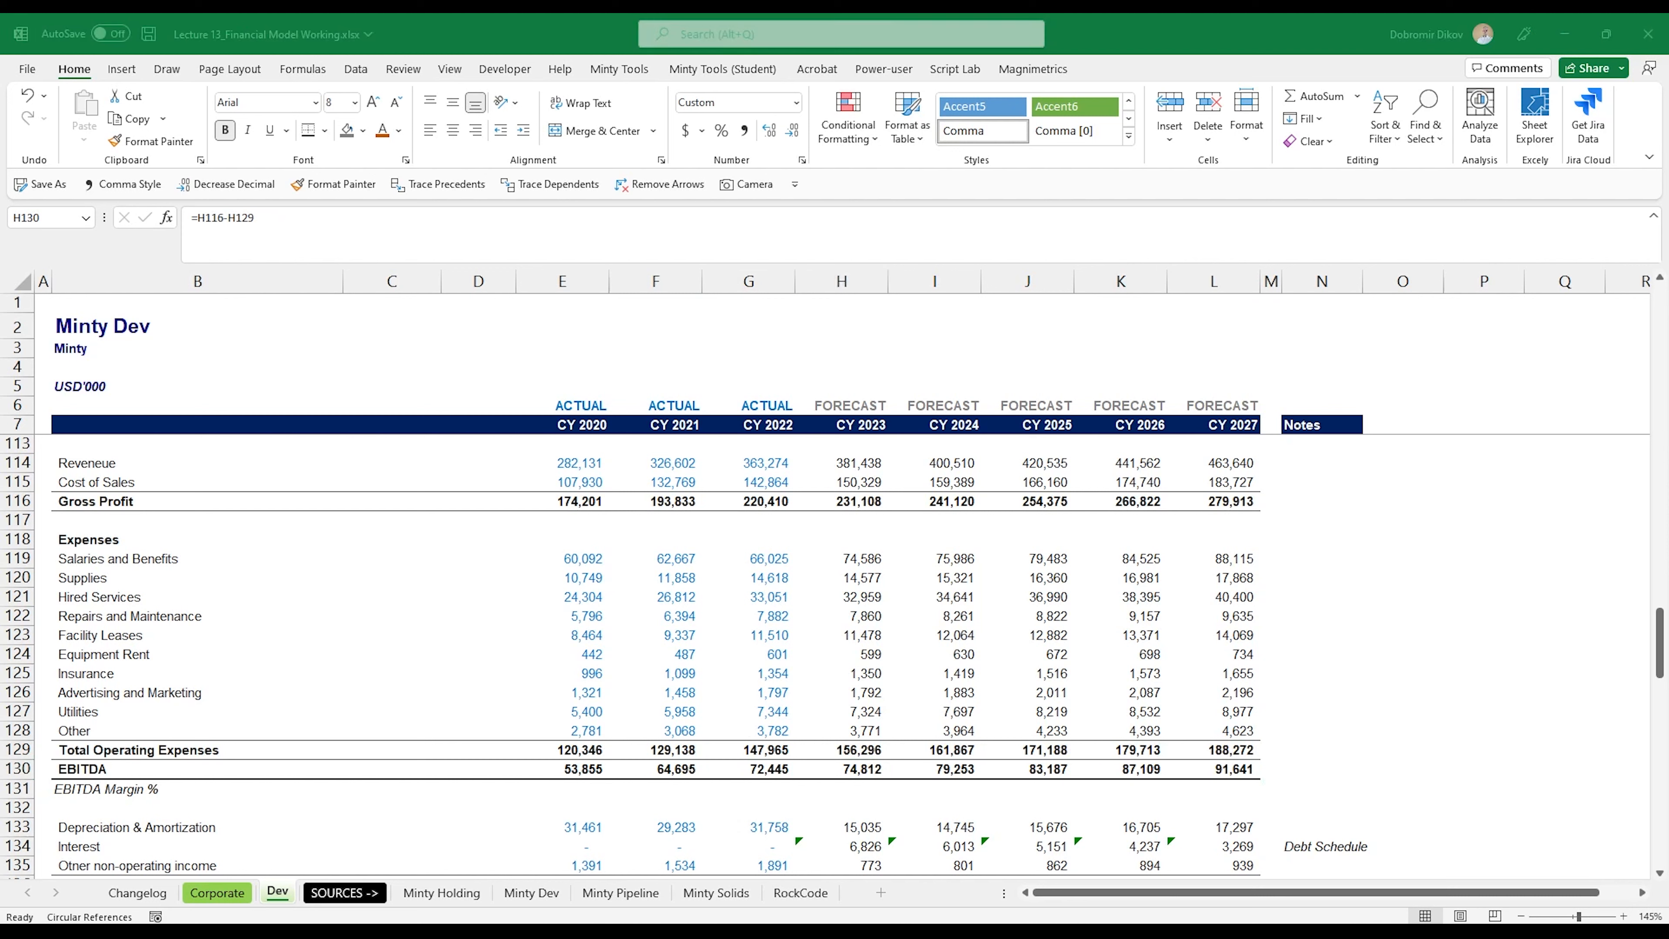
pyautogui.click(1000, 763)
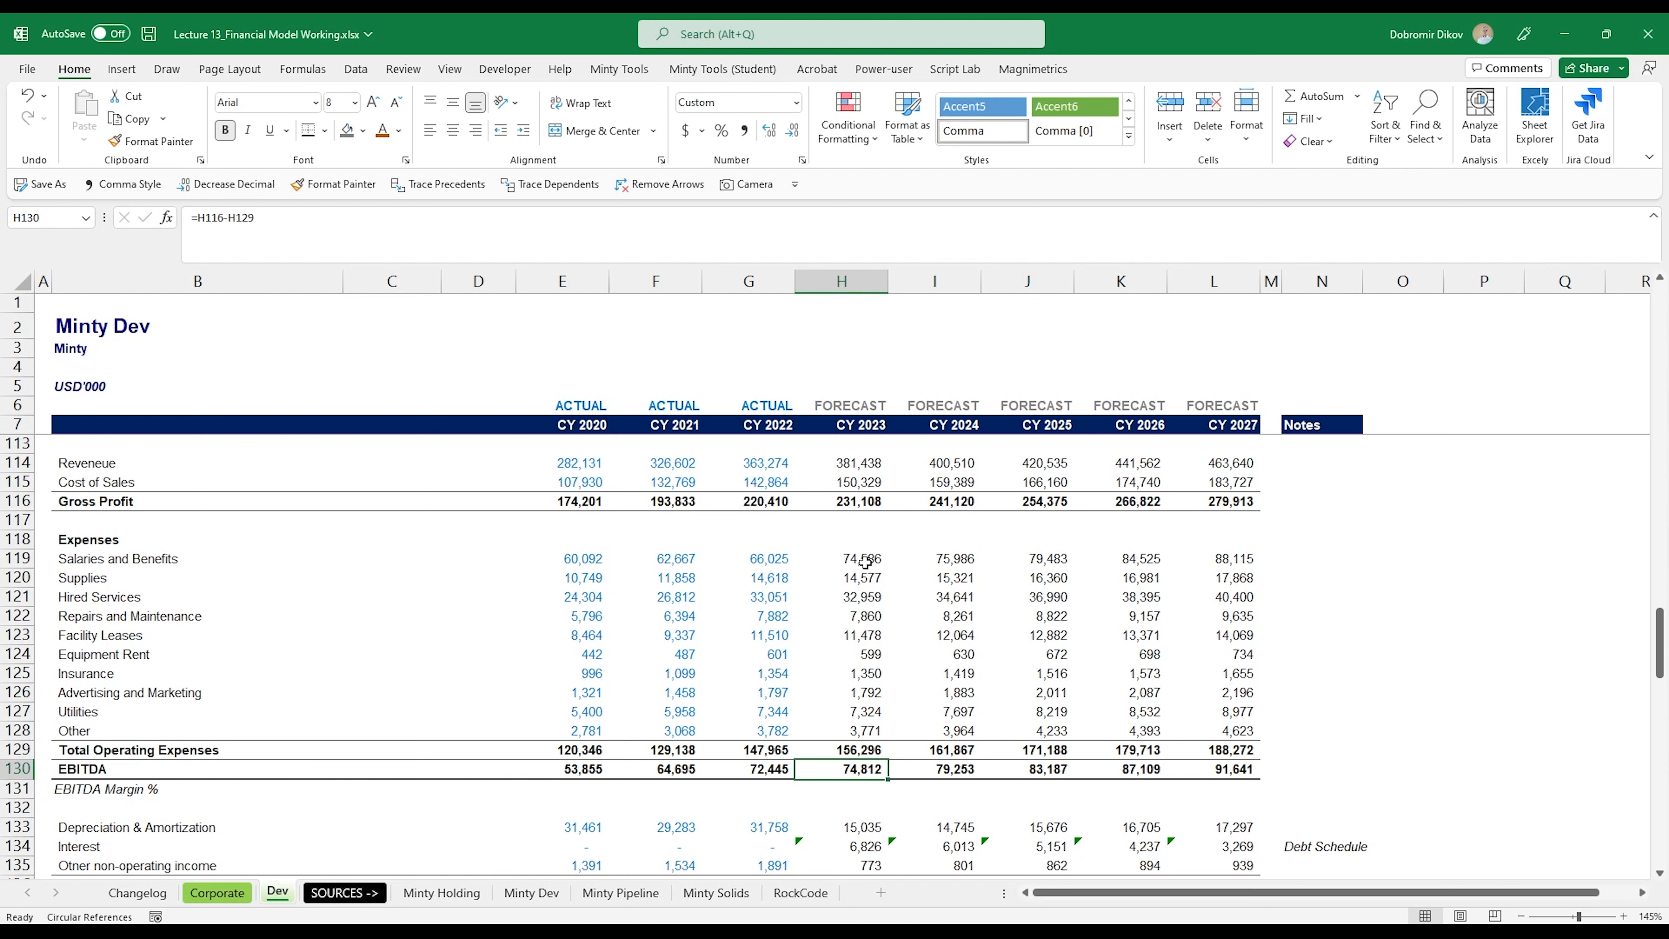
pyautogui.moveTo(865, 562); pyautogui.dragTo(1185, 558)
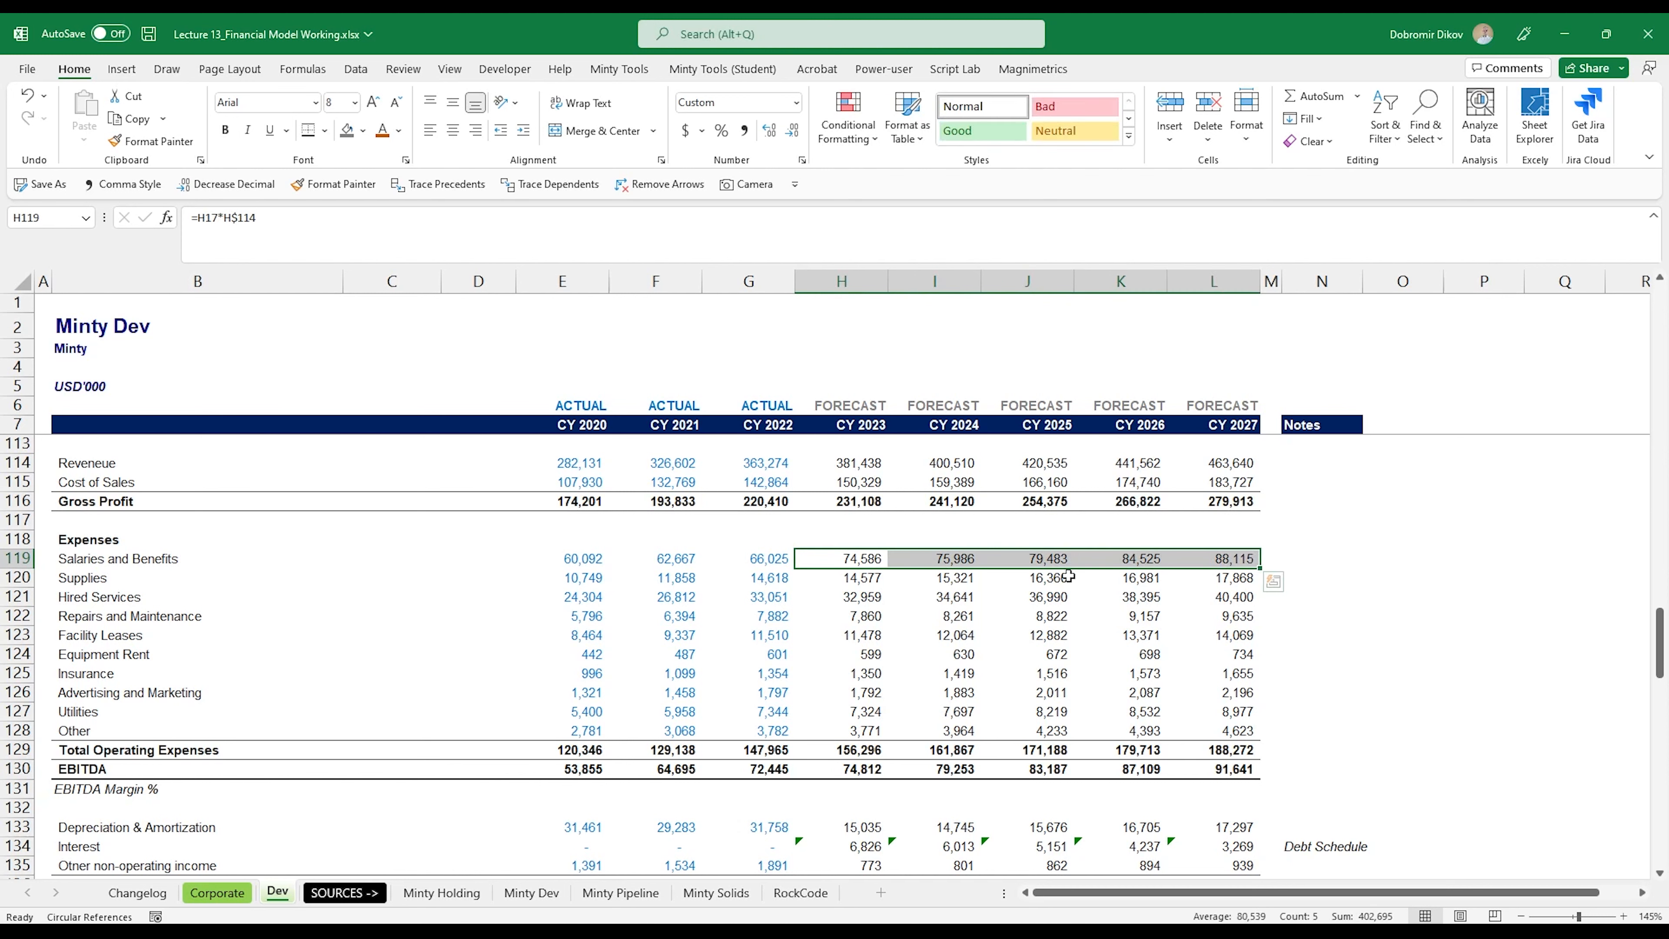
pyautogui.click(773, 558)
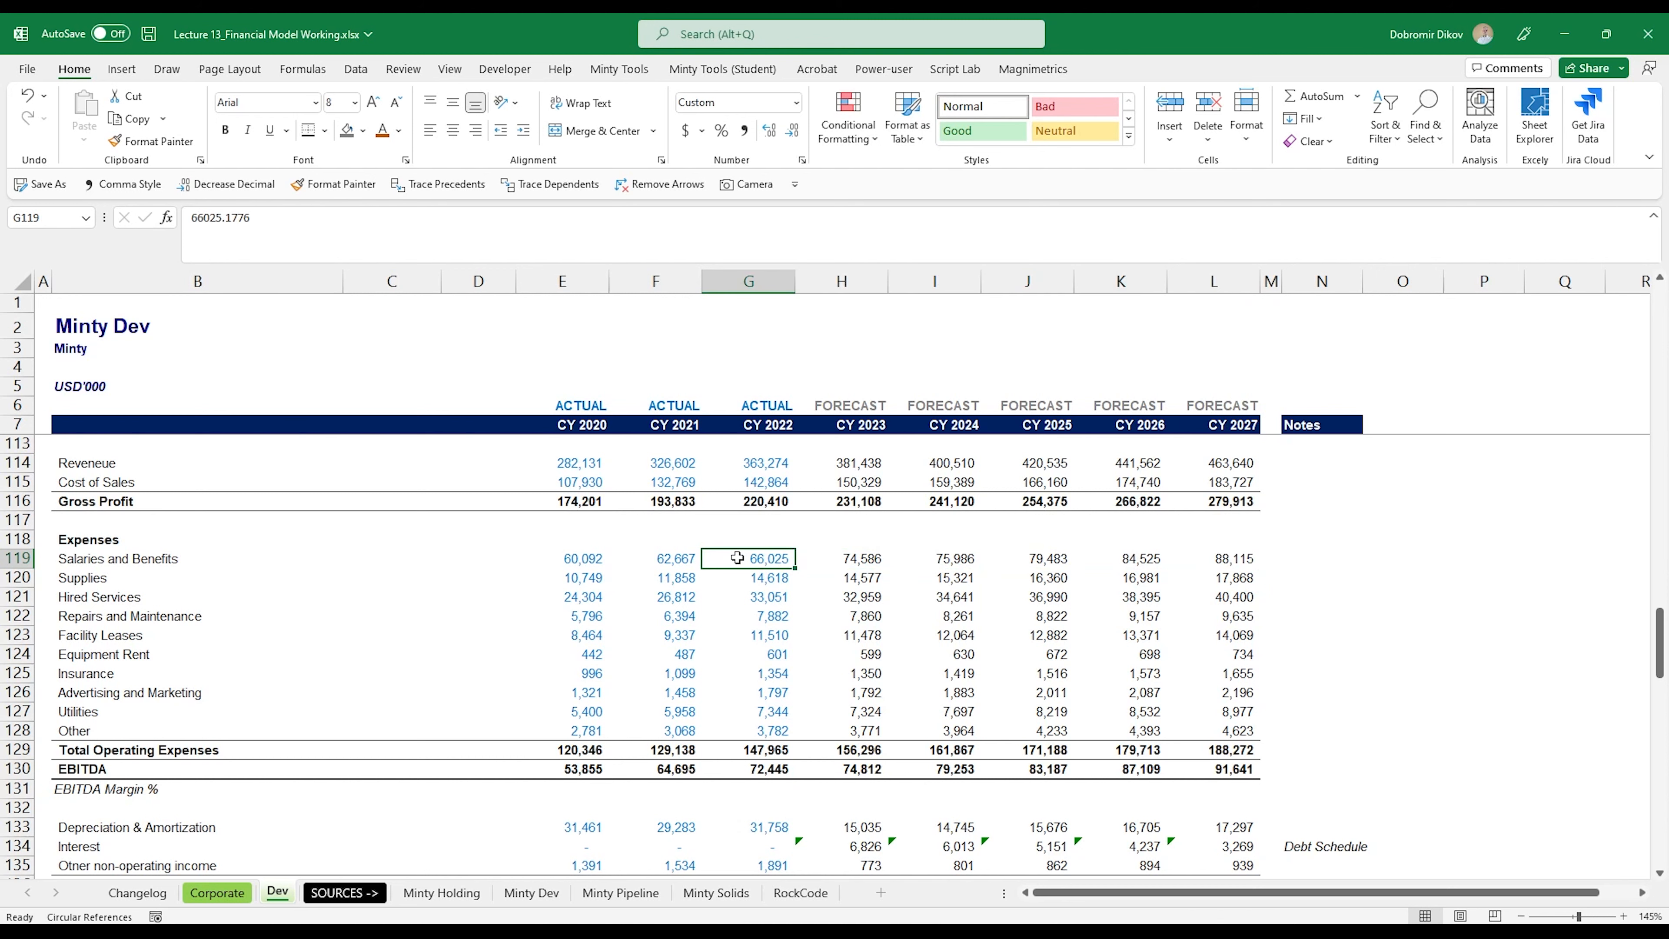
pyautogui.hotkey('shift', 'Left')
pyautogui.hotkey('shift', 'Left')
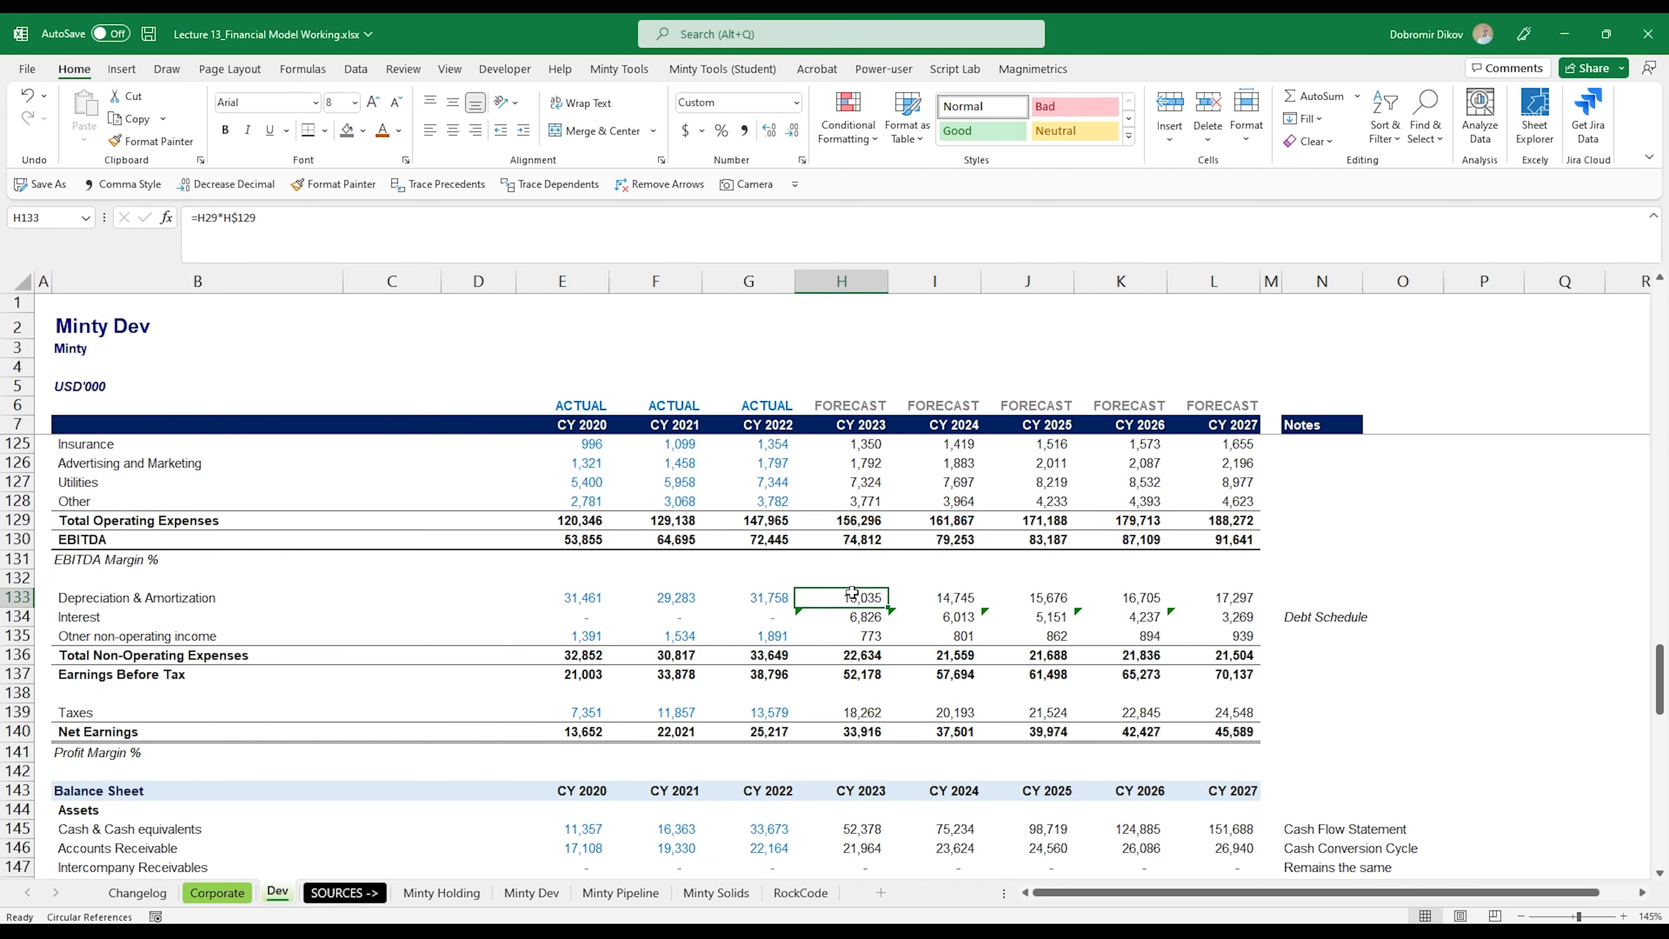
# Step: Change the CY 2023 Depreciation & Amortization forecast in H133 to =H29*H$114
pyautogui.write('=')
pyautogui.scroll(20, 853, 614)
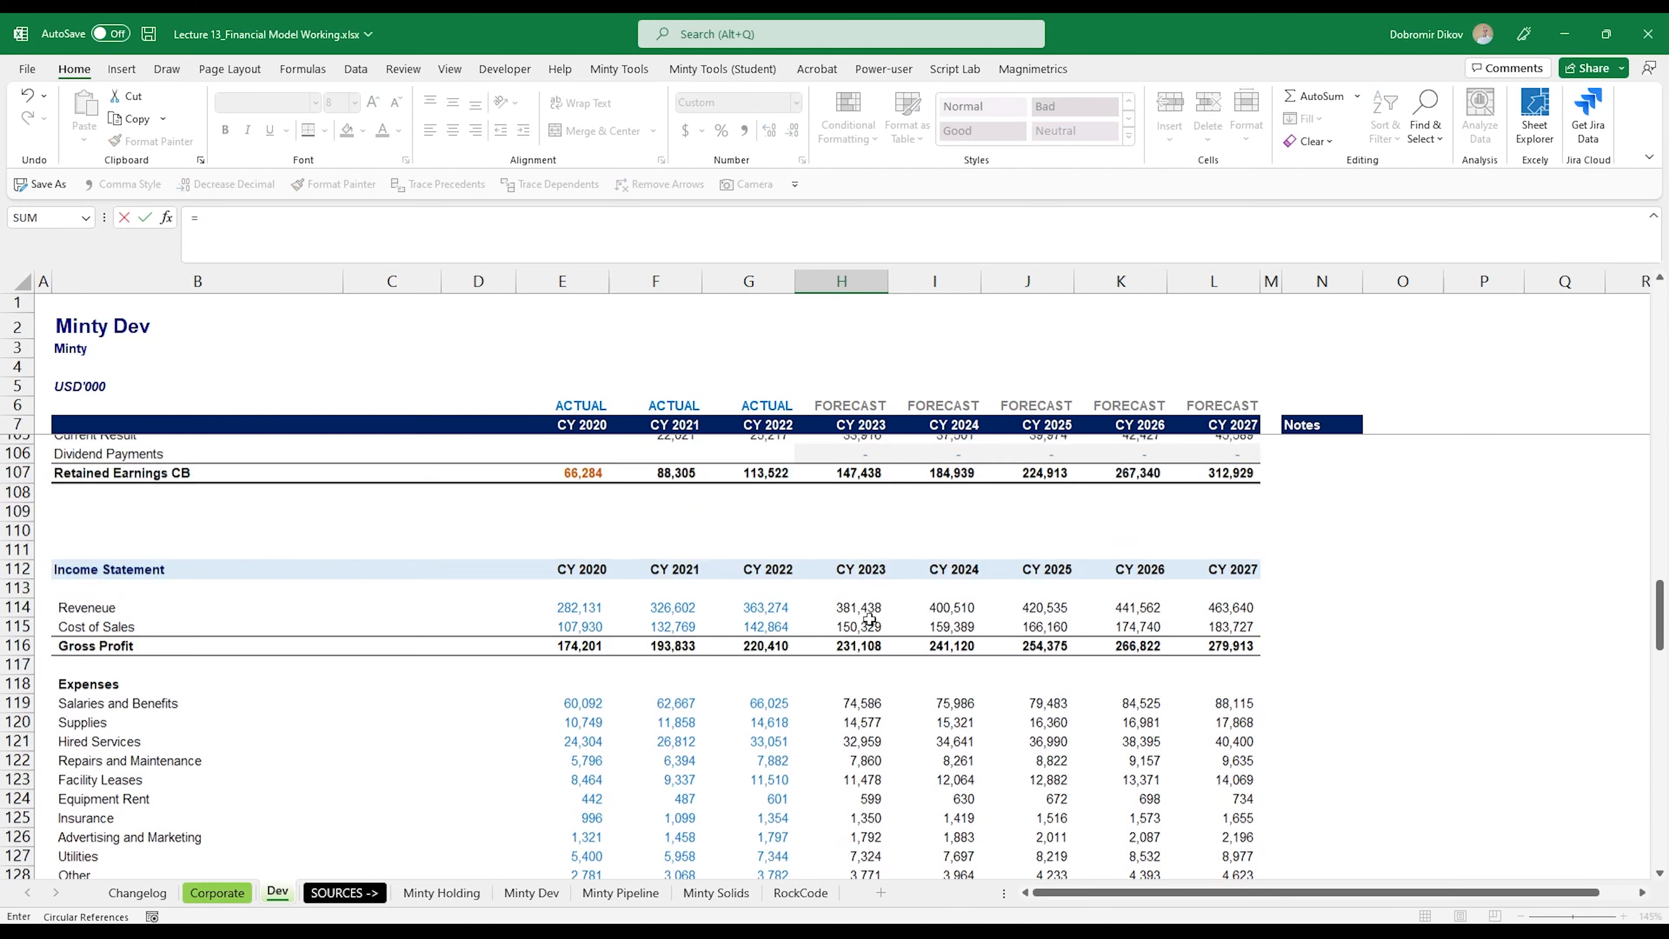
pyautogui.scroll(4, 865, 761)
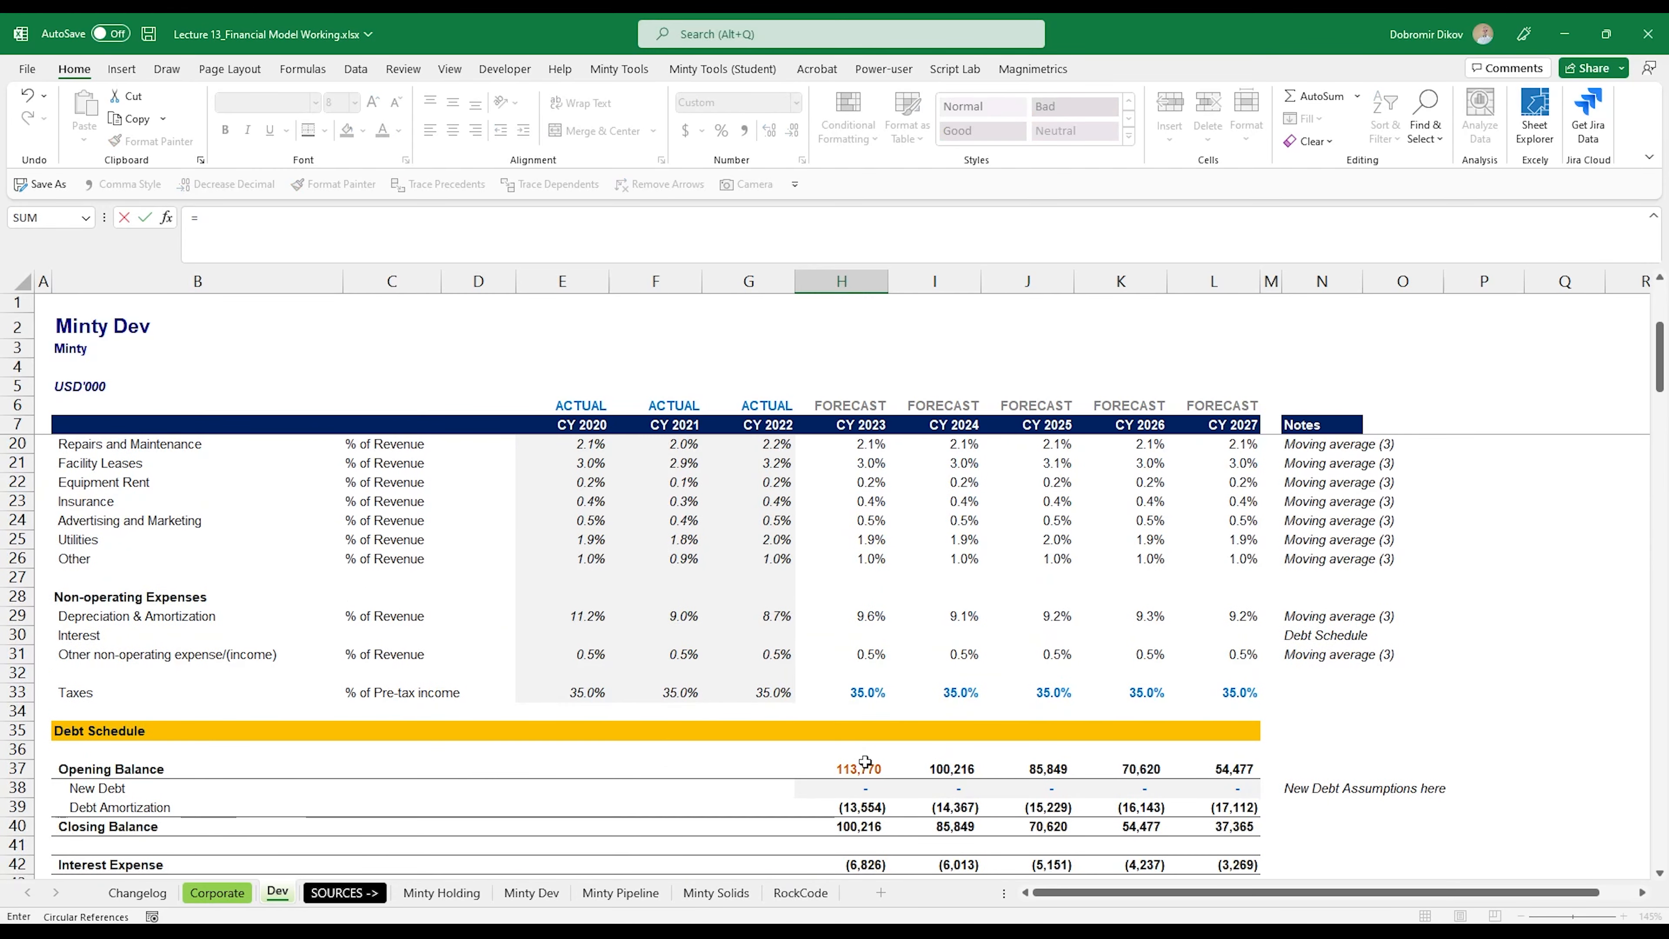
pyautogui.click(864, 621)
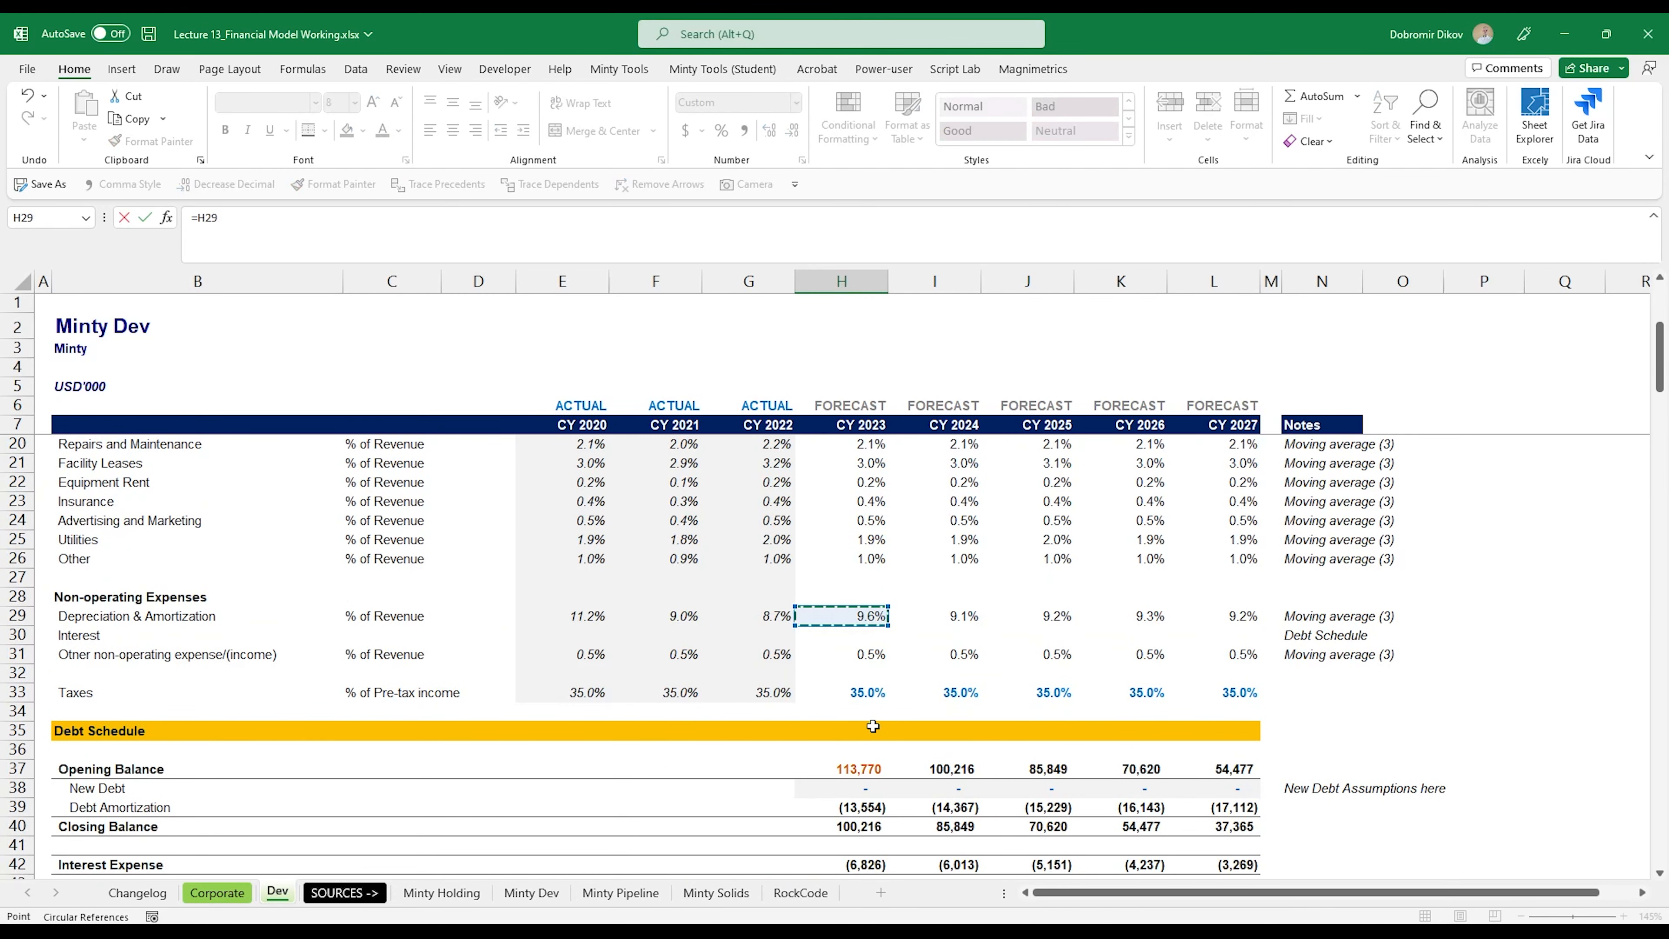
pyautogui.write('*')
pyautogui.press('Up')
pyautogui.press('Up')
pyautogui.press('Up')
pyautogui.press('Up')
pyautogui.press('Up')
pyautogui.press('Up')
pyautogui.press('Up')
pyautogui.press('Up')
pyautogui.press('Up')
pyautogui.press('Up')
pyautogui.press('Up')
pyautogui.press('Up')
pyautogui.press('Up')
pyautogui.press('Up')
pyautogui.press('Up')
pyautogui.press('Up')
pyautogui.press('Up')
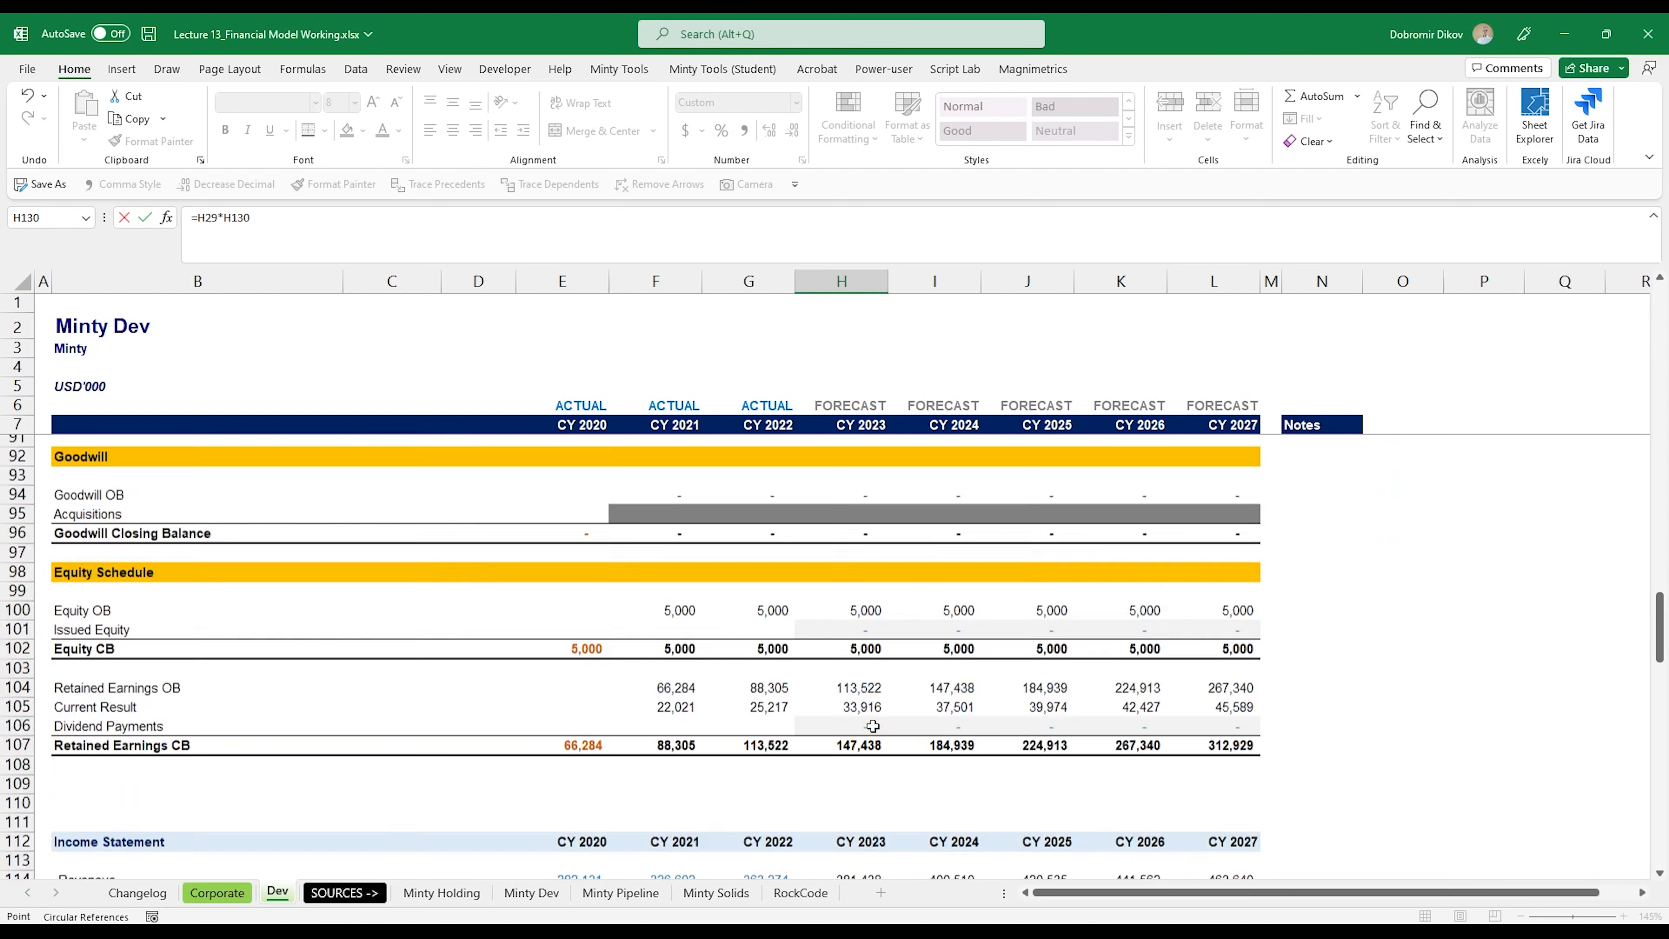
pyautogui.press('Up')
pyautogui.press('Up')
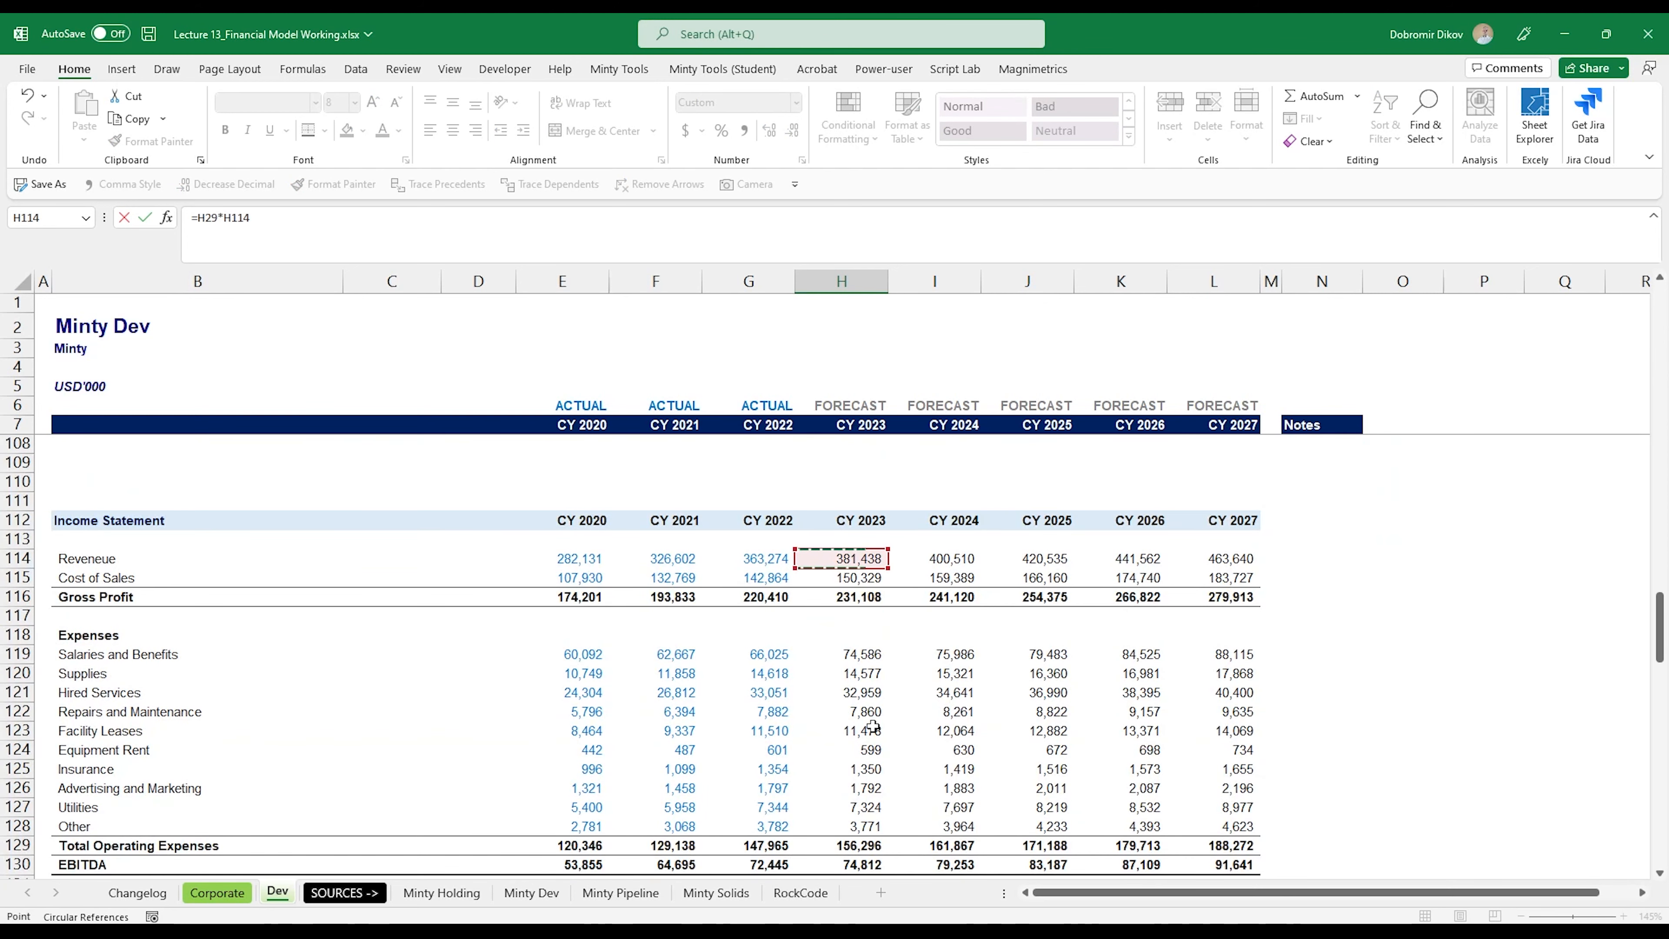
pyautogui.press('F4')
pyautogui.press('F4')
pyautogui.press('Return')
# Step: Fill the Depreciation & Amortization formula from H133 through CY 2027 (H133:L133)
pyautogui.press('Up')
pyautogui.hotkey('shift', 'Right')
pyautogui.hotkey('shift', 'Right')
pyautogui.hotkey('shift', 'Right')
pyautogui.hotkey('shift', 'Right')
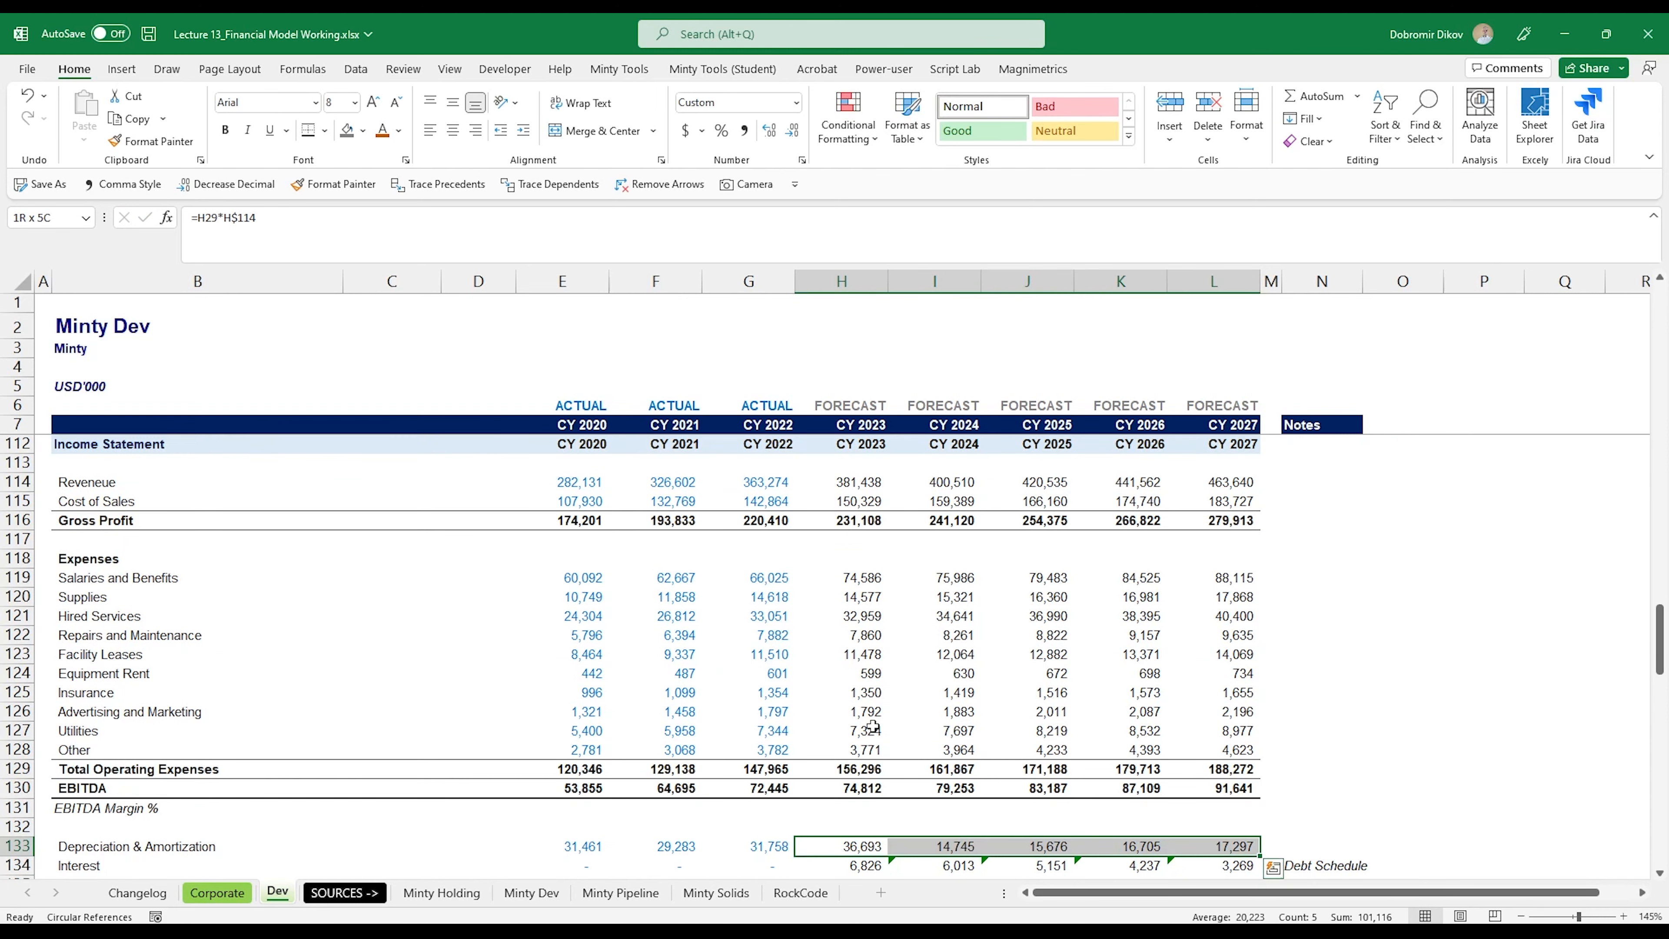
pyautogui.hotkey('ctrl', 'r')
# Step: Copy the Depreciation & Amortization forecast formulas (H133:L133) to the Other non-operating income row in H135:L135
pyautogui.scroll(-6, 873, 727)
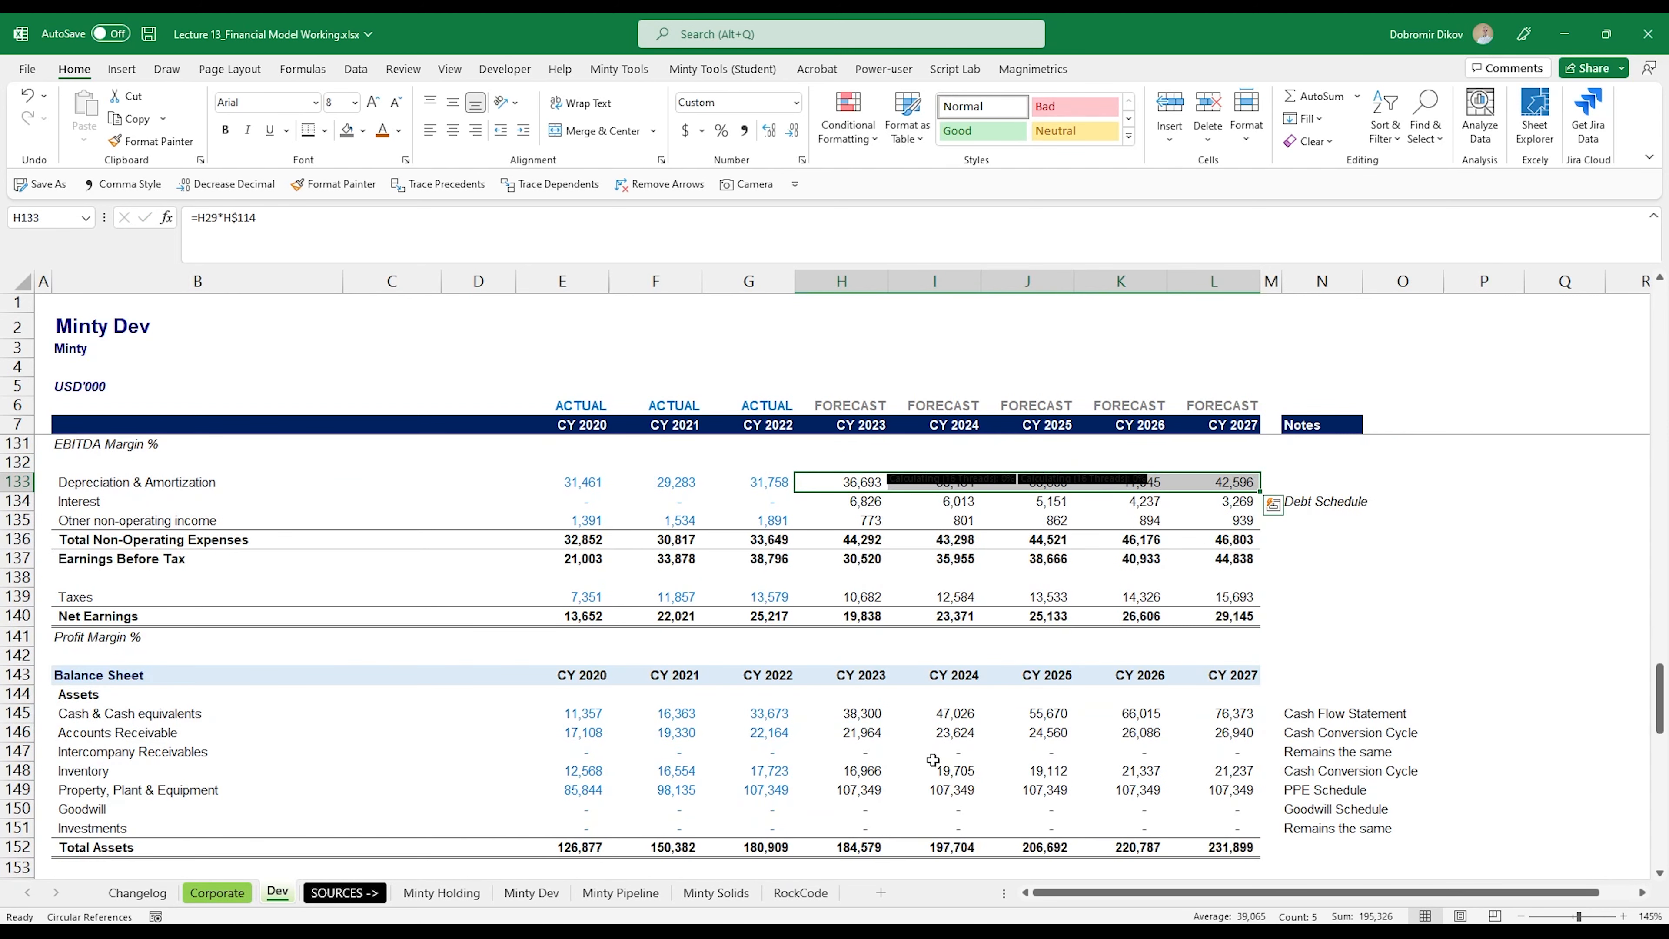
pyautogui.hotkey('ctrl', 'c')
pyautogui.click(869, 522)
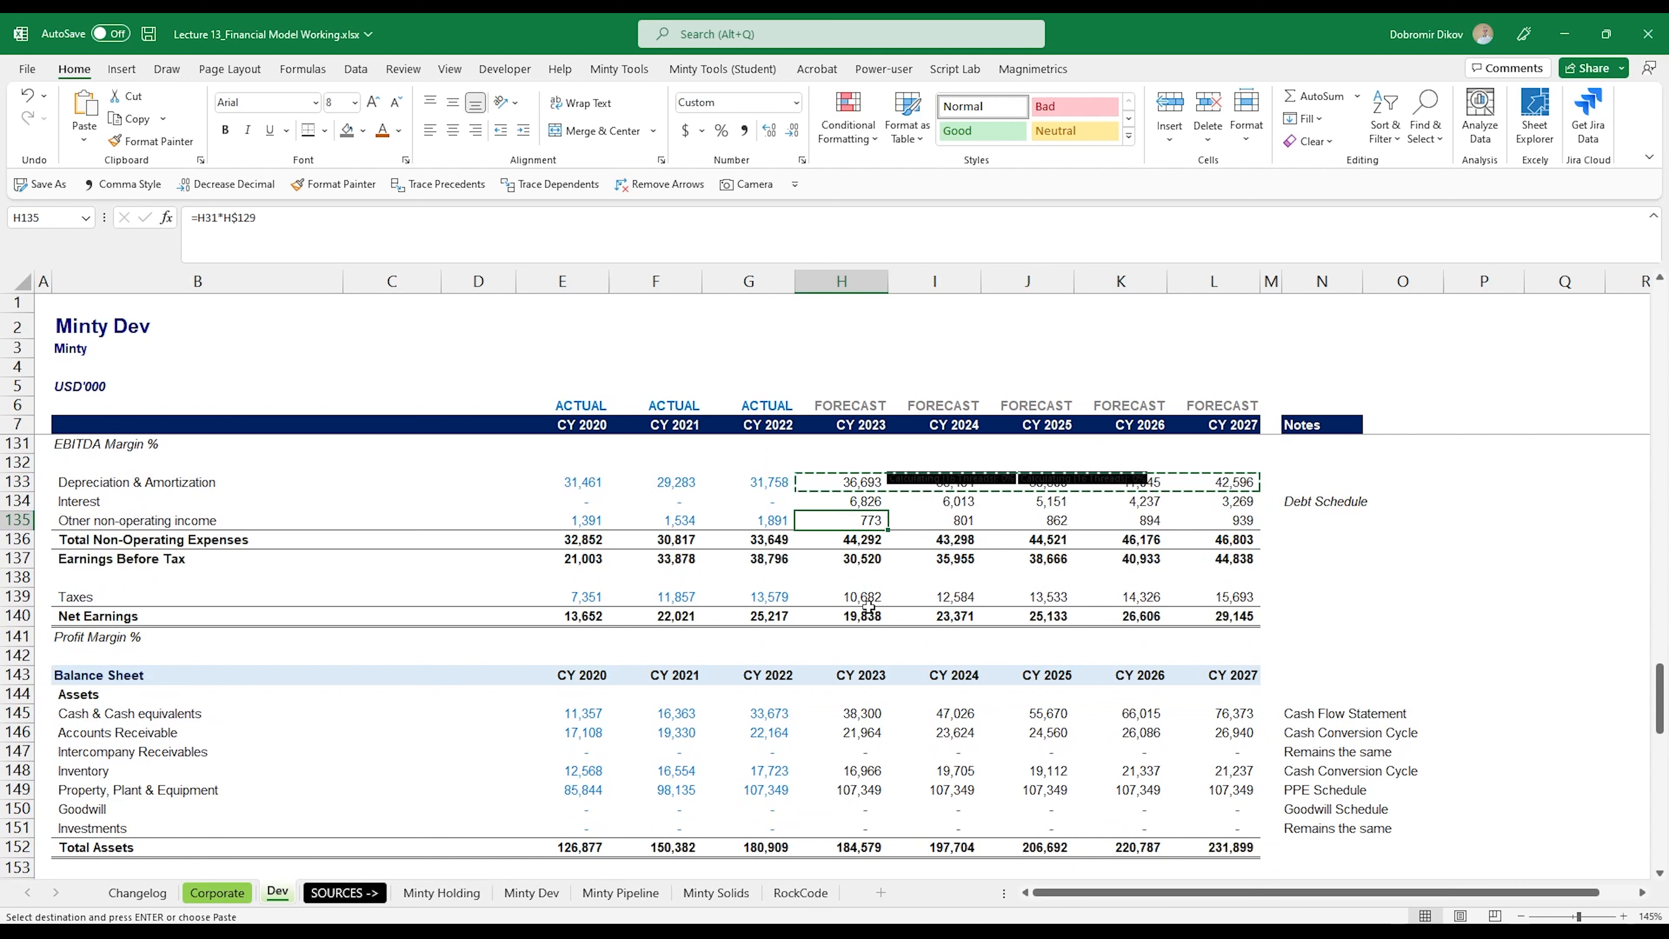
pyautogui.hotkey('shift', 'Right')
pyautogui.hotkey('shift', 'Right')
pyautogui.hotkey('shift', 'Right')
pyautogui.hotkey('shift', 'Right')
pyautogui.hotkey('ctrl', 'v')
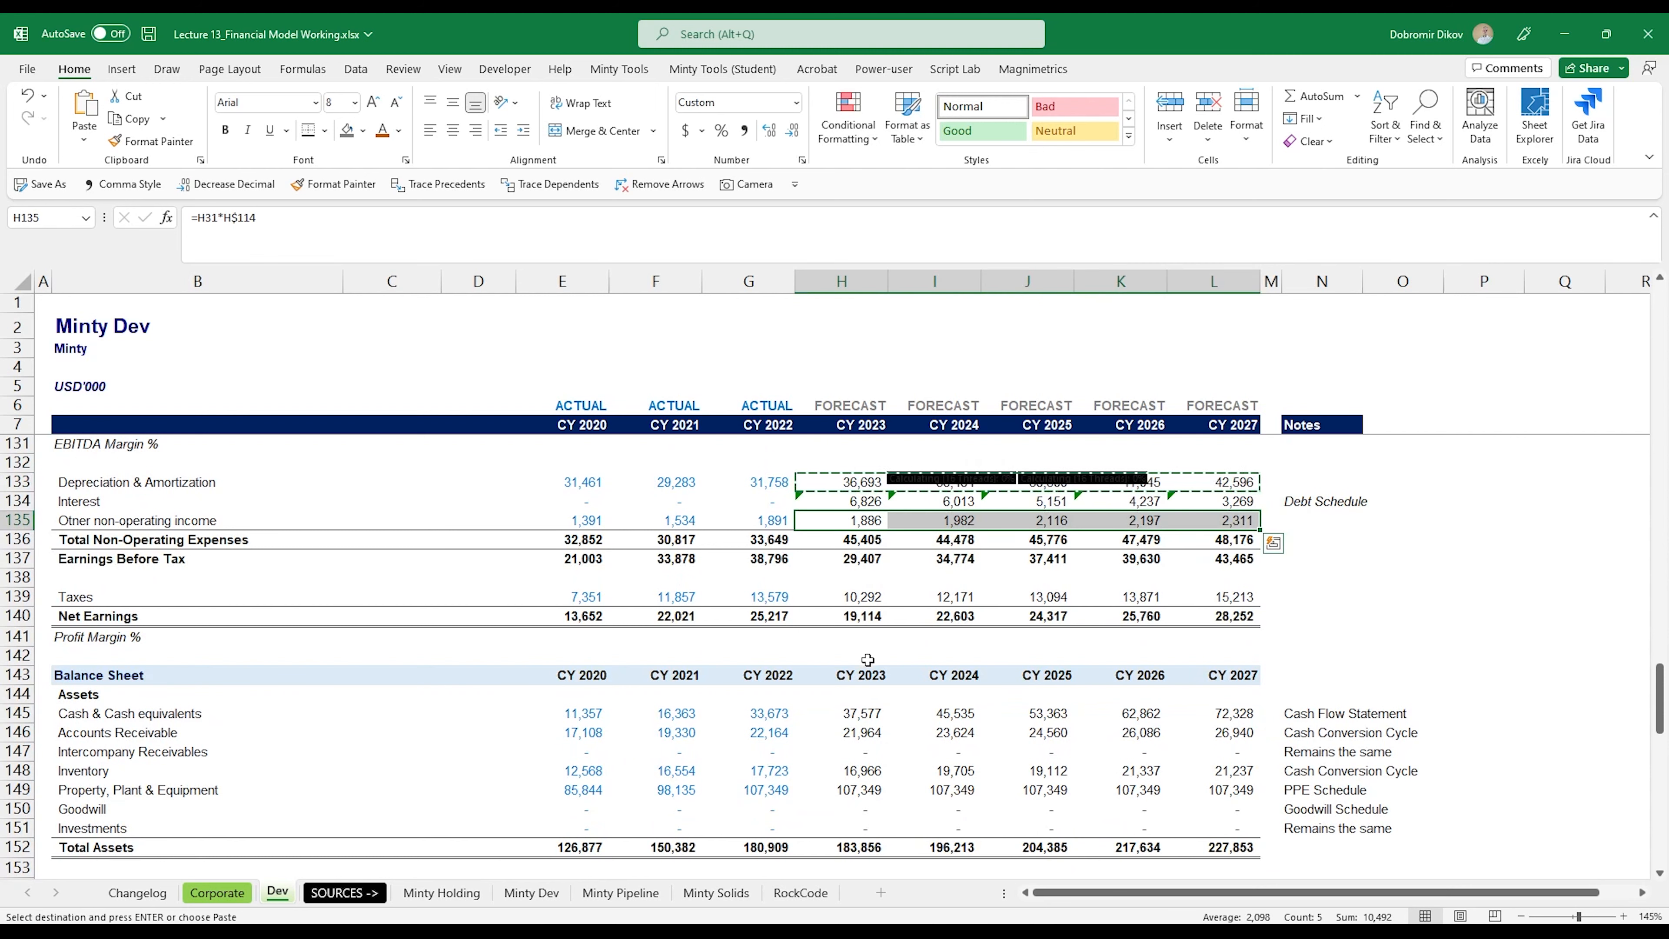
# Step: Check the CY 2023 Taxes formula in H139 against its tax rate driver in H33
pyautogui.scroll(-2, 867, 660)
pyautogui.scroll(2, 868, 666)
pyautogui.click(854, 596)
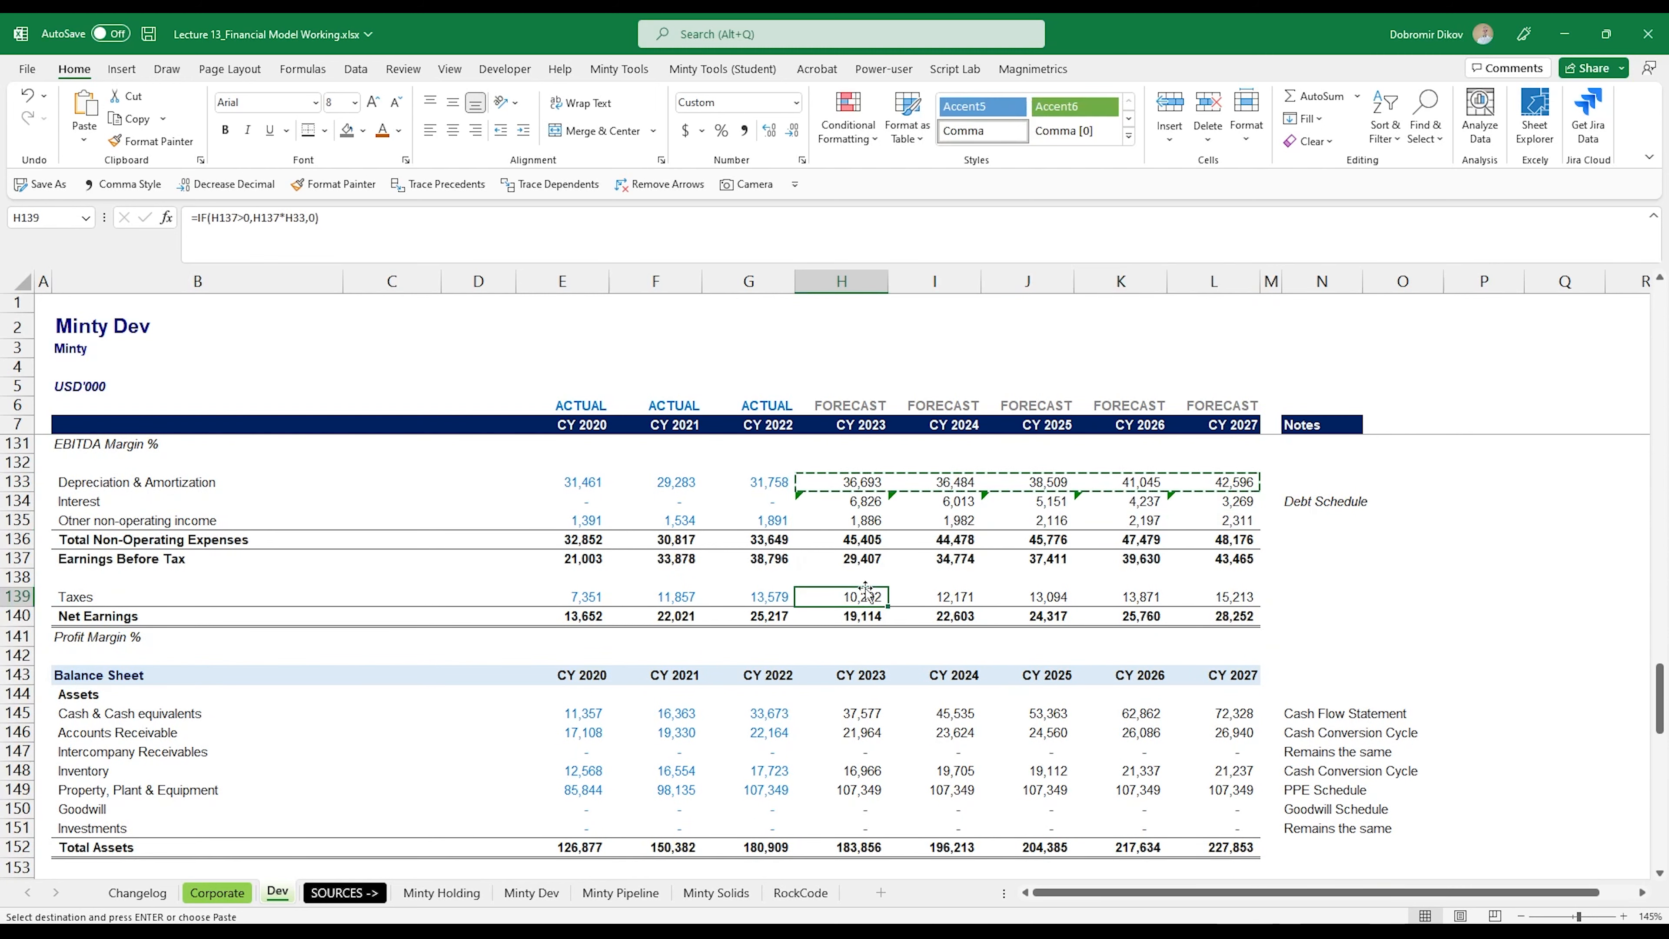
pyautogui.press('F2')
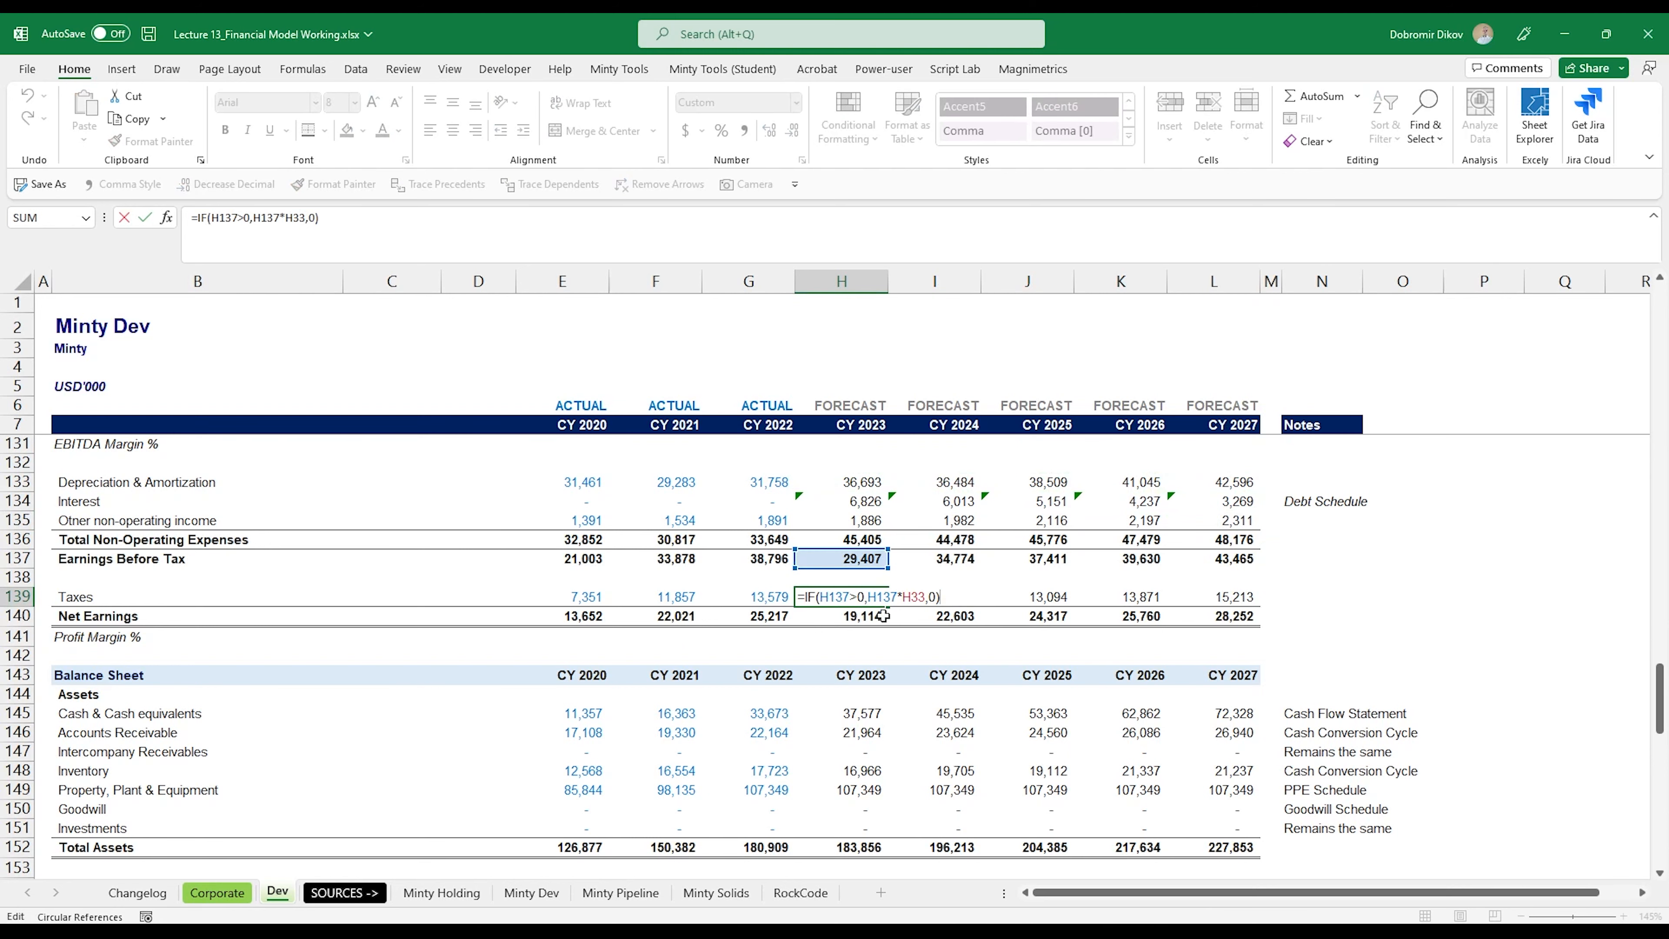
pyautogui.scroll(20, 884, 616)
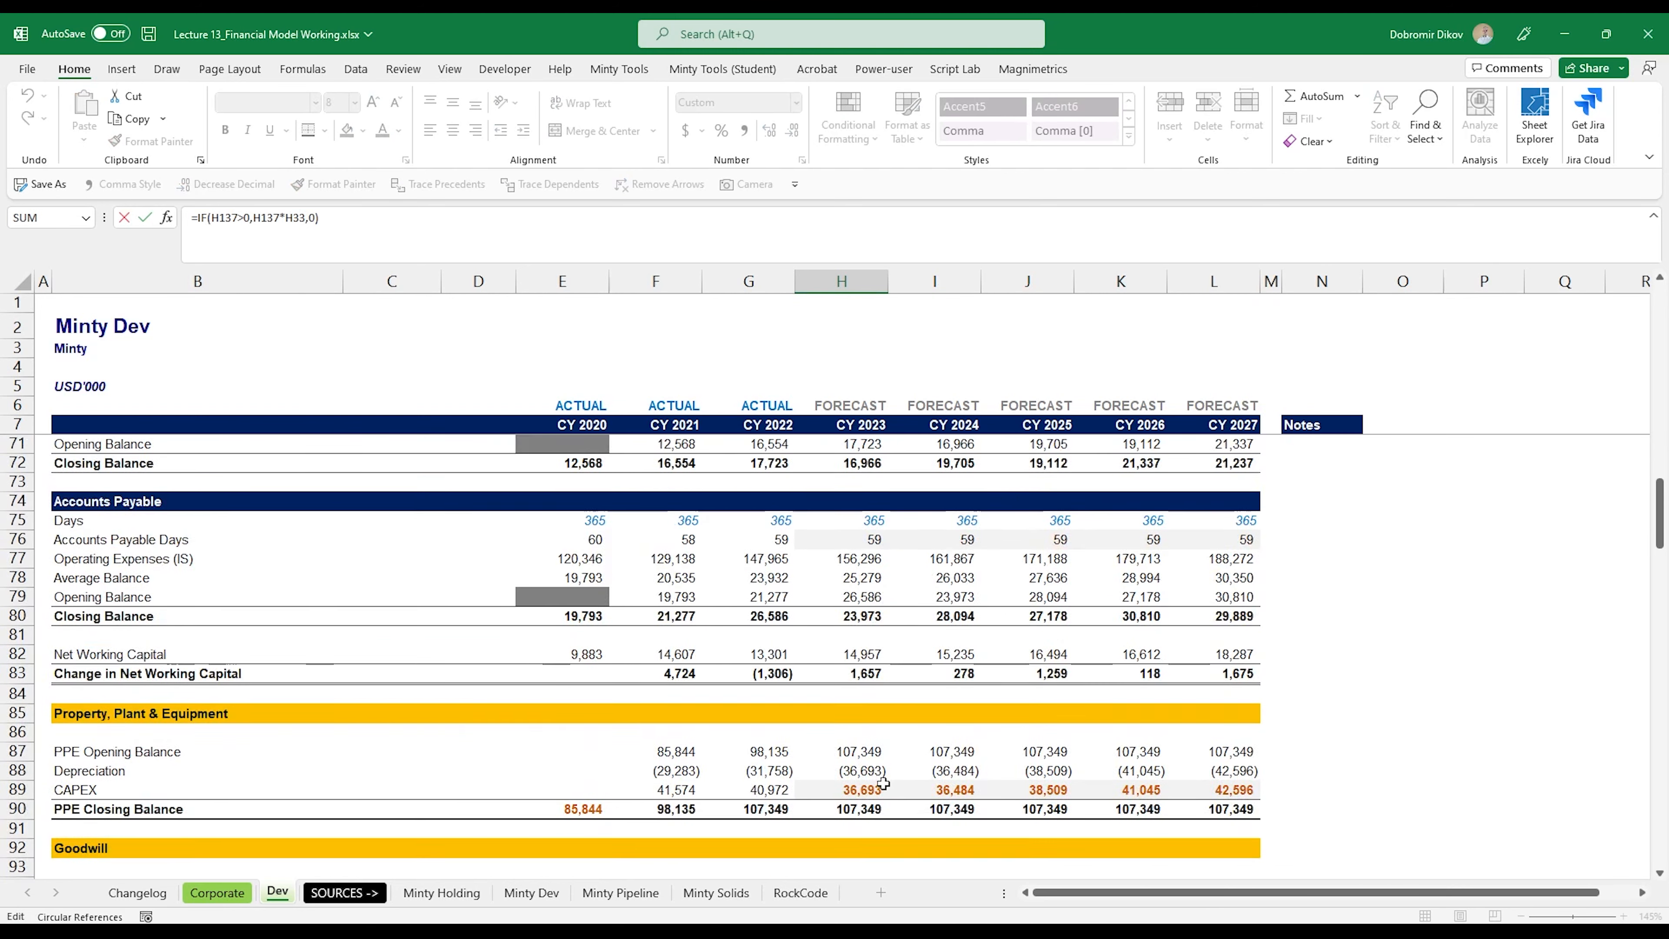
pyautogui.scroll(15, 884, 782)
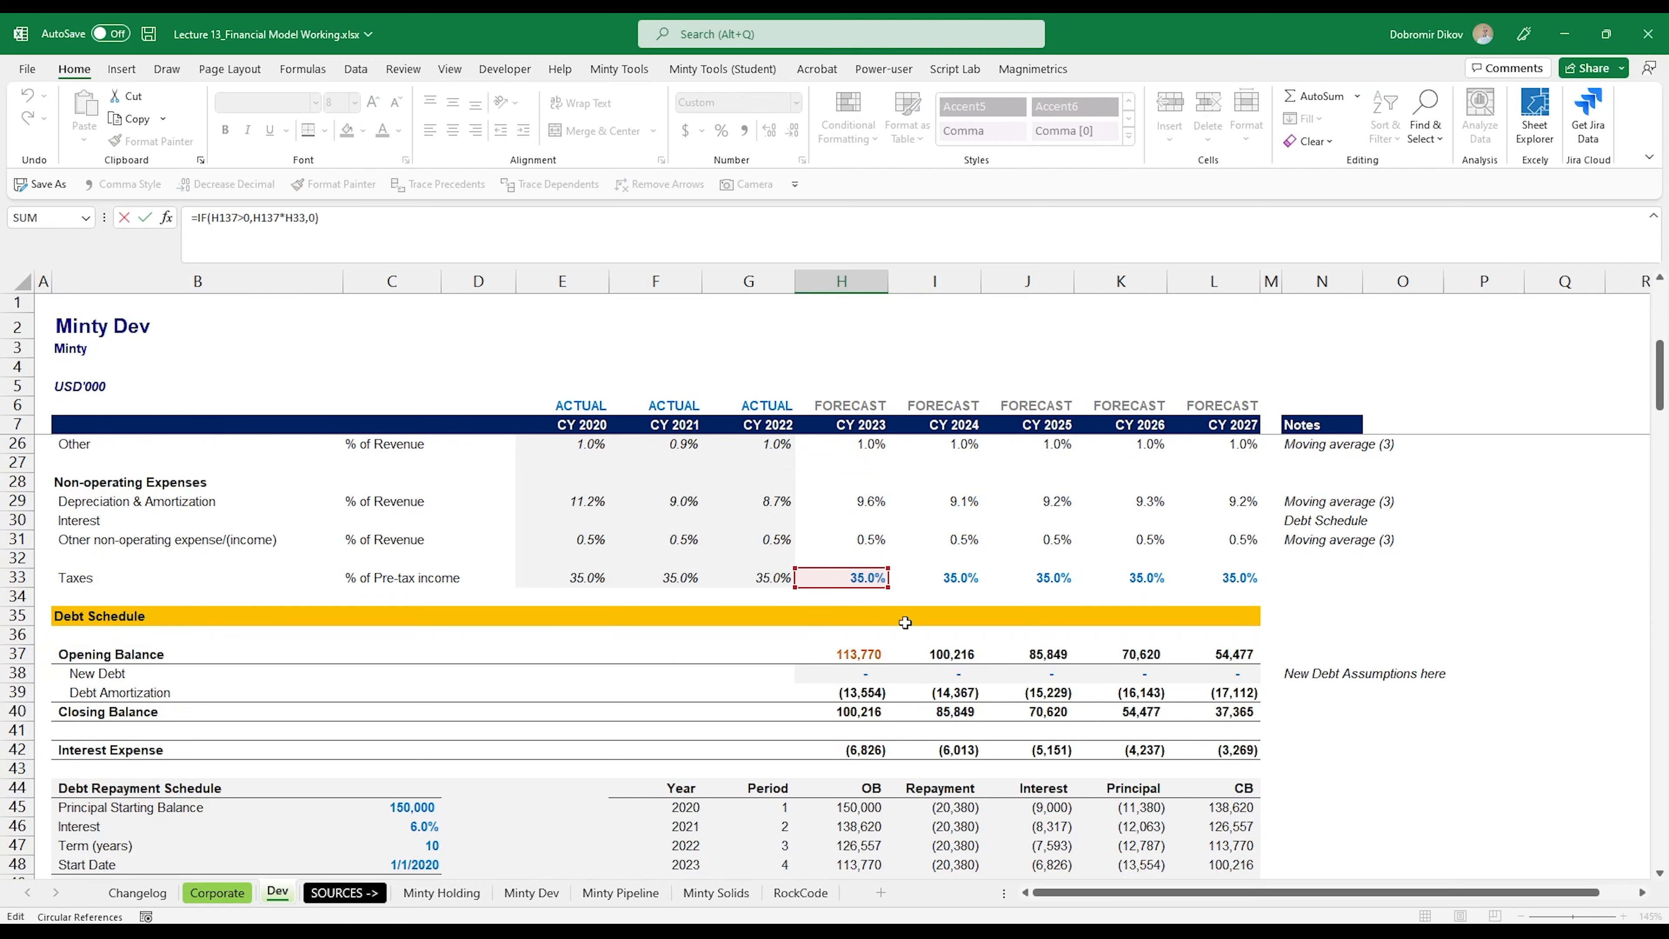
pyautogui.press('Escape')
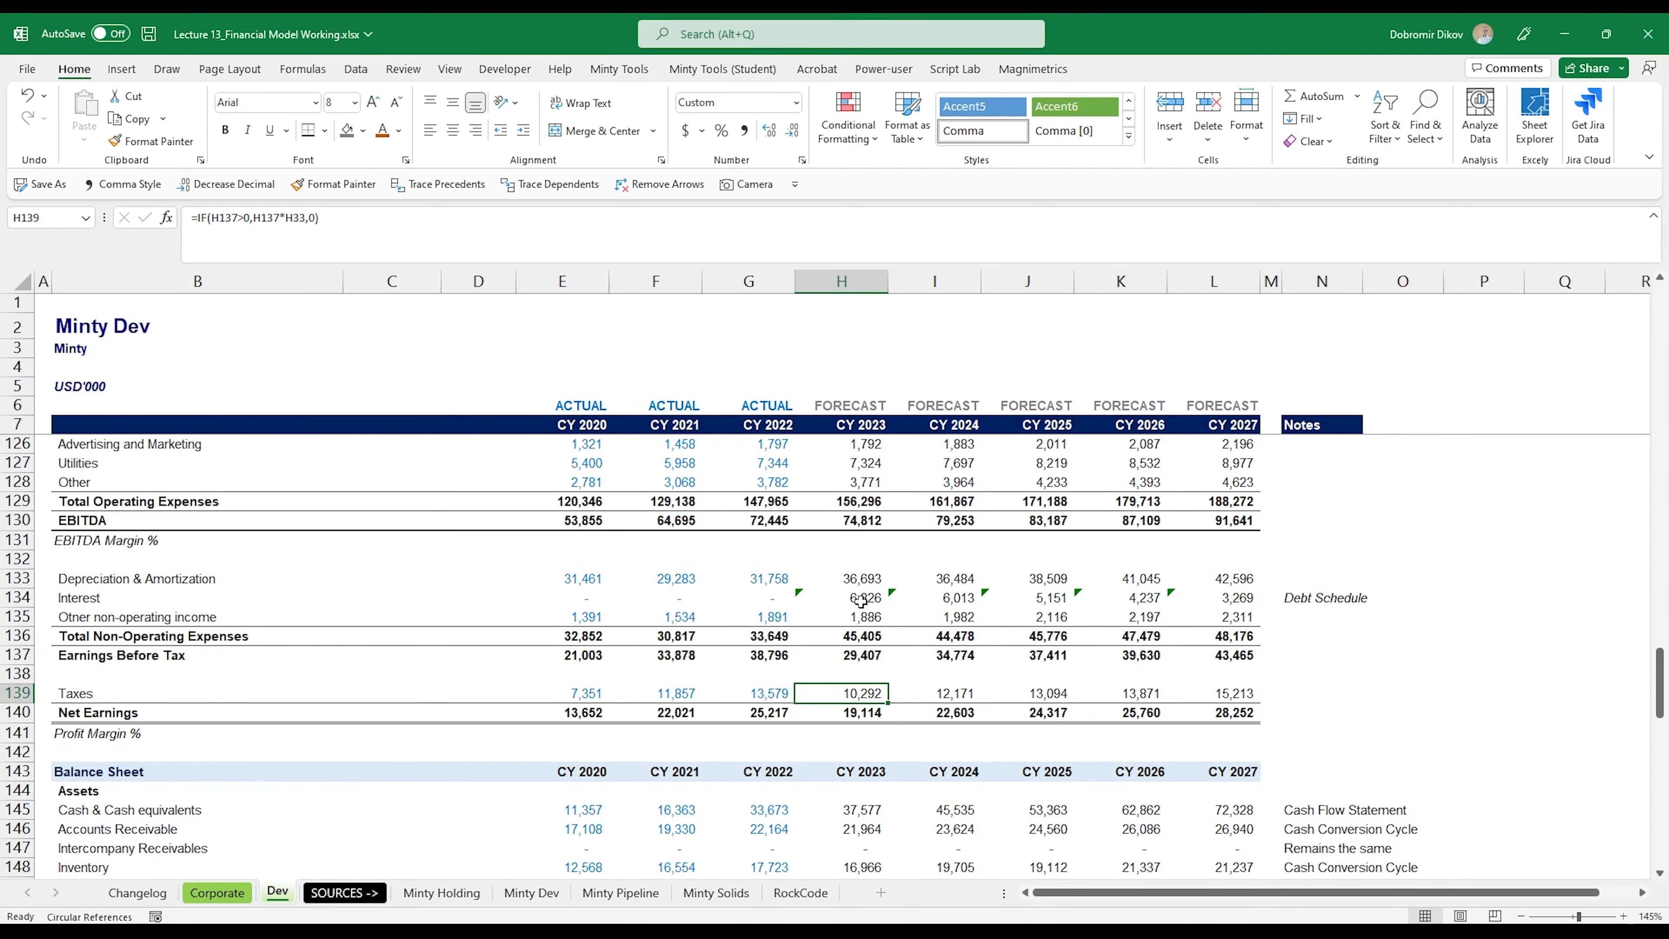
# Step: Check that the CY 2023 Interest formula in H134 (=-H42) draws on the Debt Schedule's Interest Expense
pyautogui.click(861, 600)
pyautogui.write('=-H42')
pyautogui.scroll(20, 864, 661)
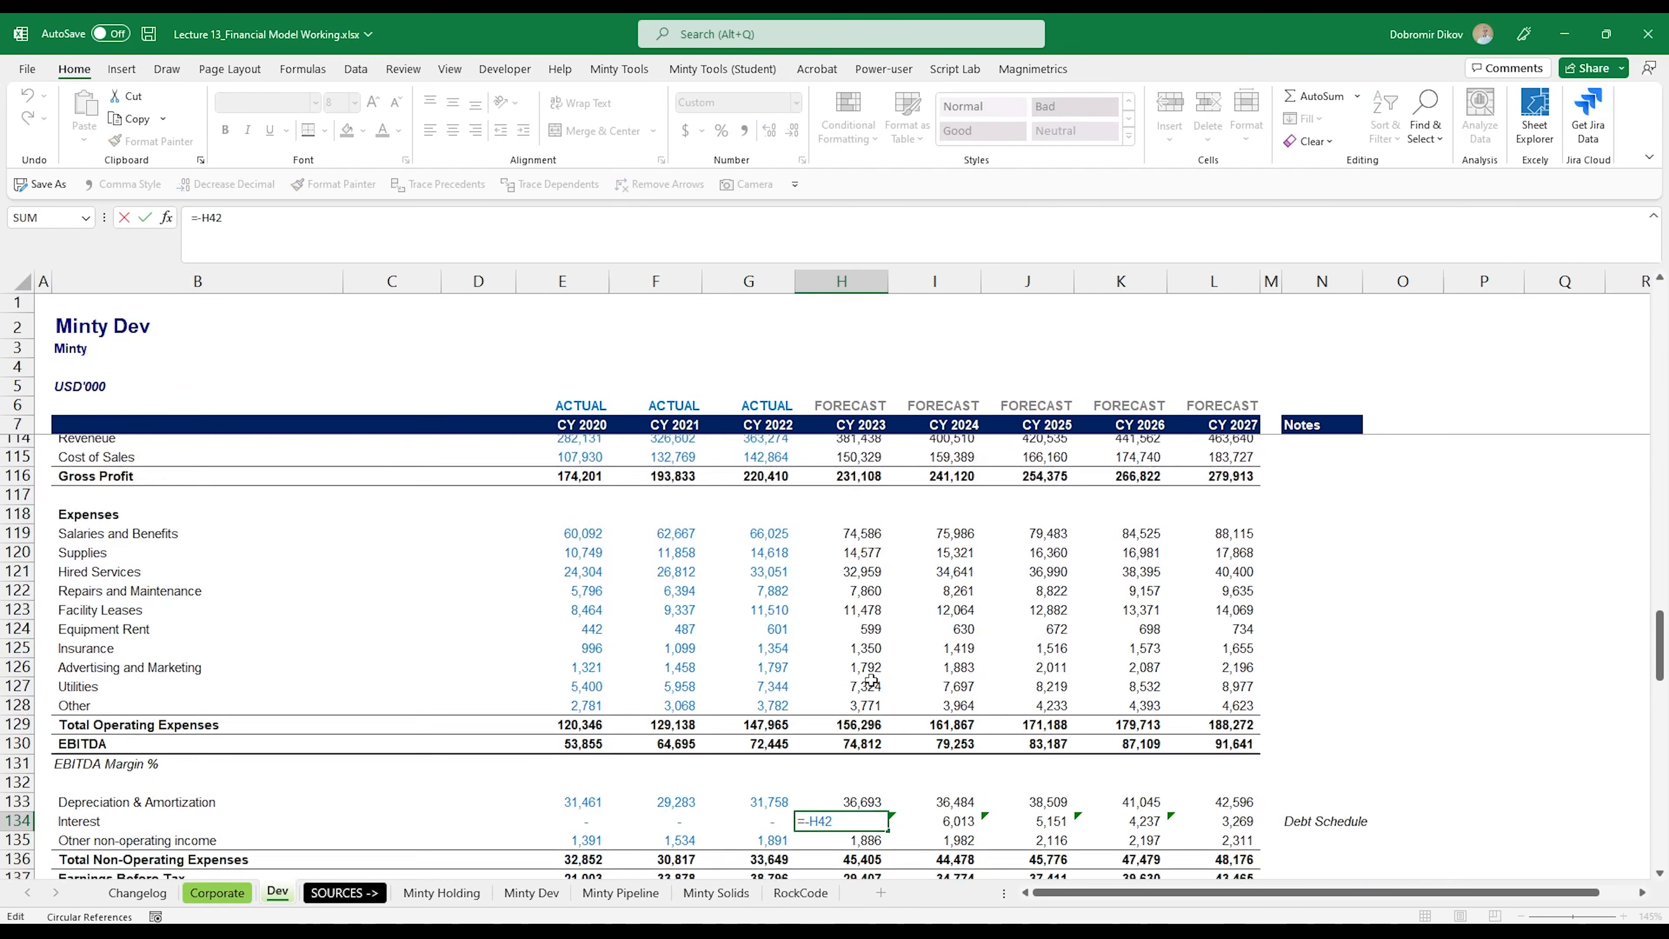
pyautogui.scroll(12, 876, 704)
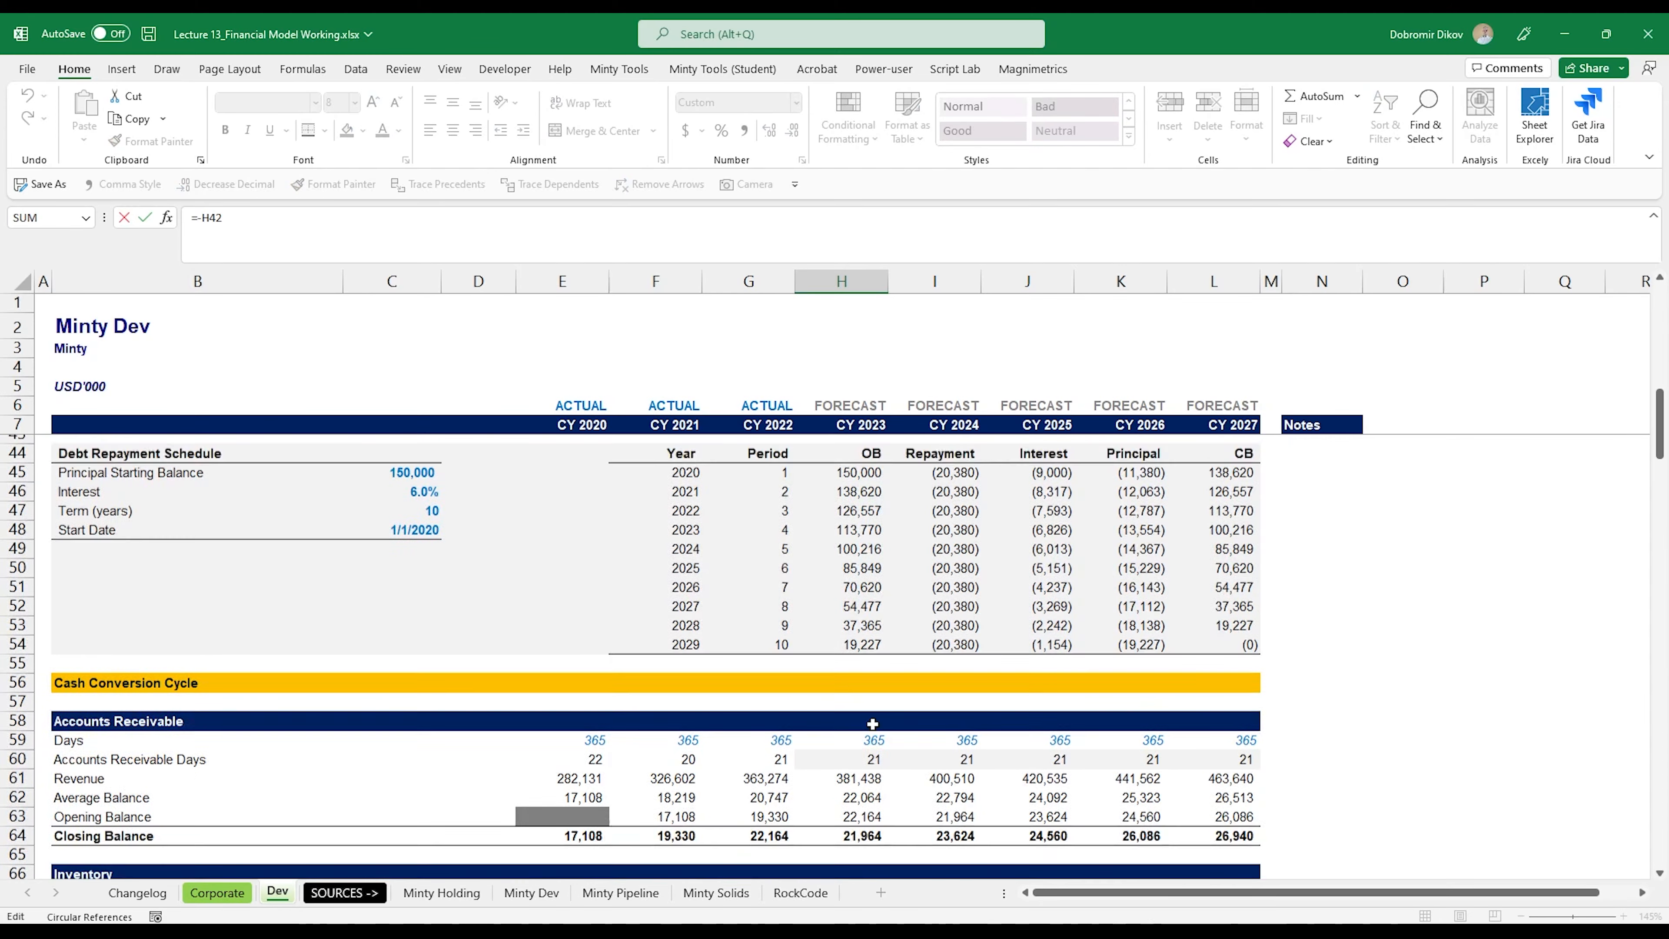
pyautogui.scroll(-3, 869, 658)
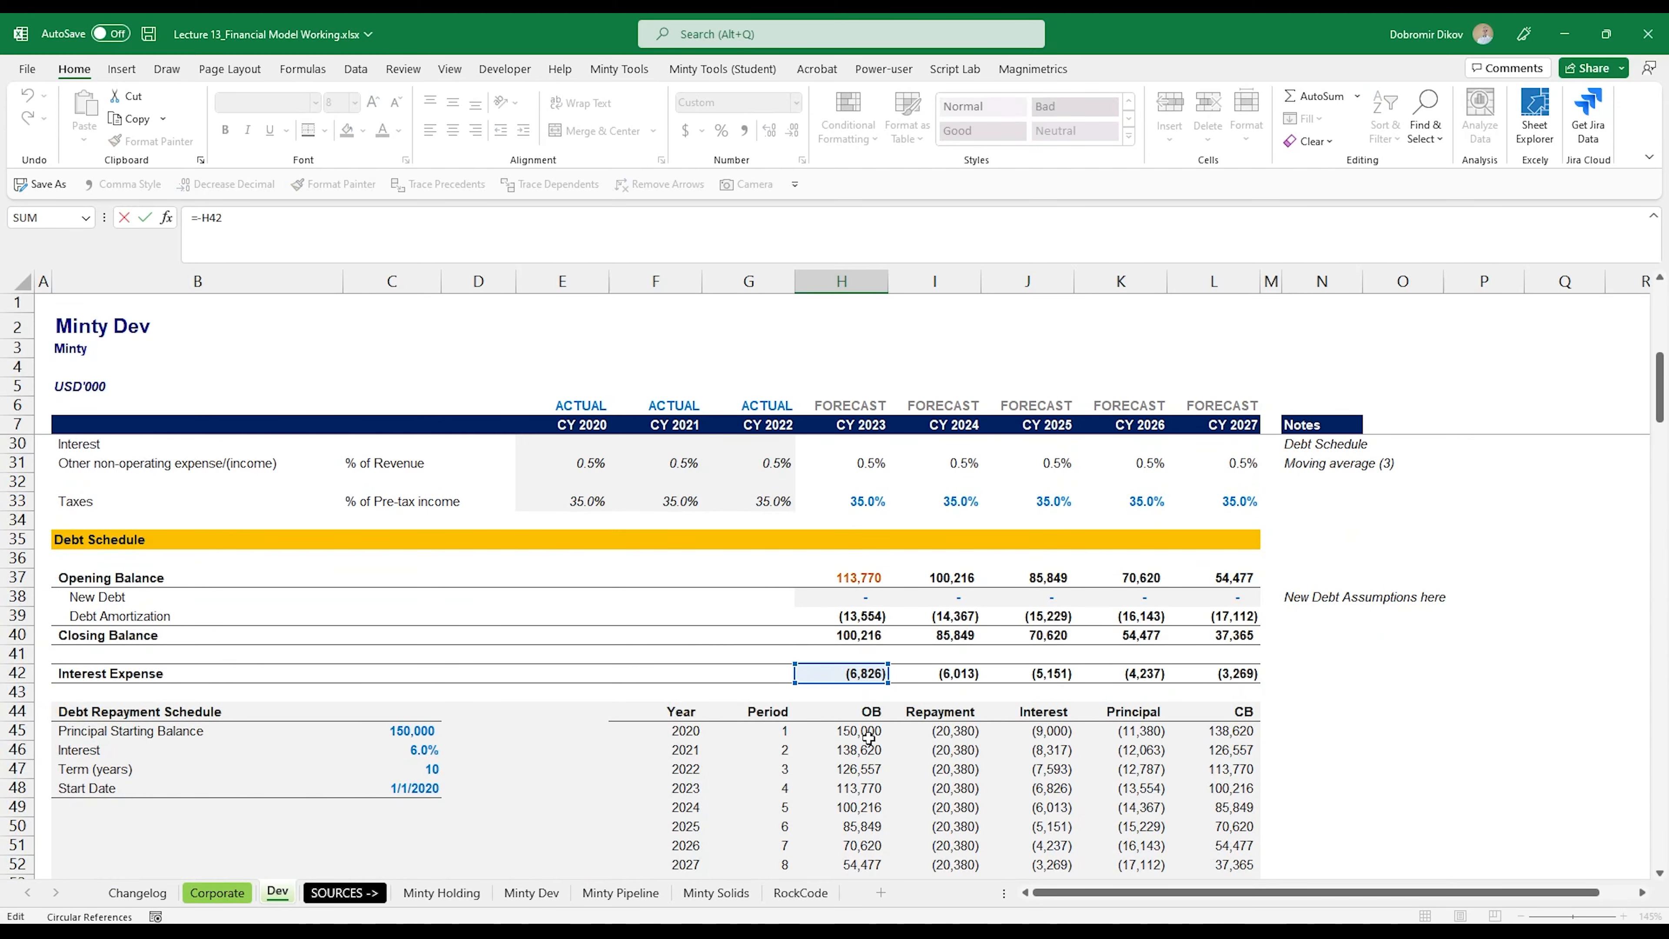
pyautogui.hotkey('ctrl', 'Return')
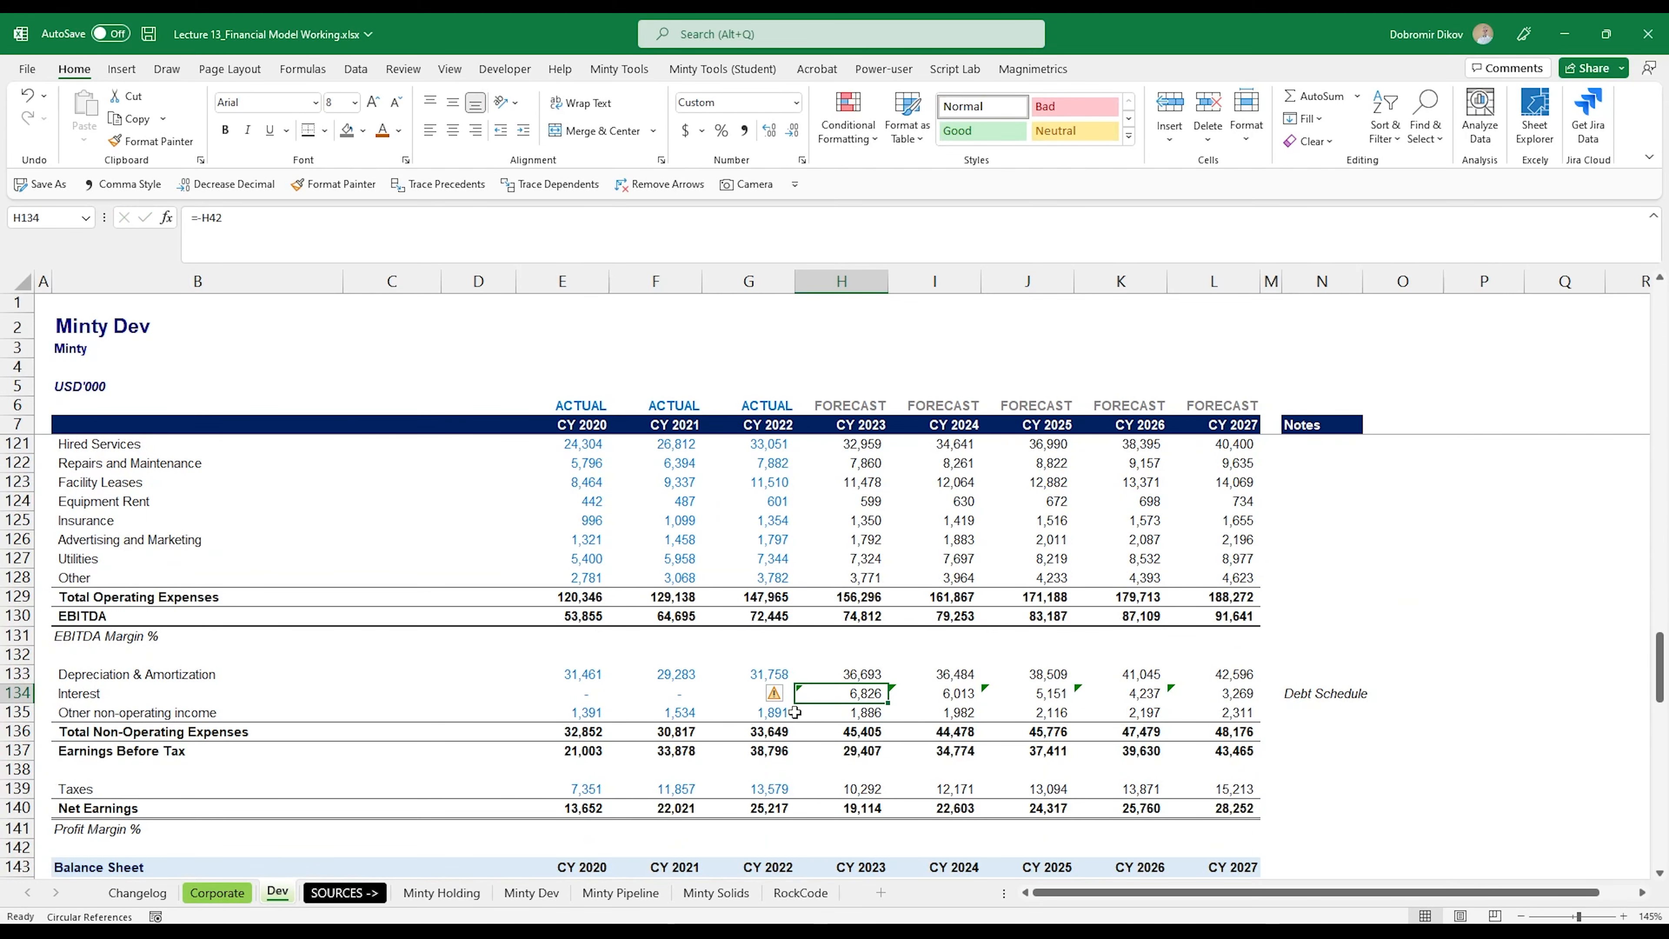
# Step: Check Minty Dev's historical Interest (E134:G134) and Debt balances, and compare them with the entities listed in Debt Summary.docx
pyautogui.moveTo(587, 693); pyautogui.dragTo(762, 693)
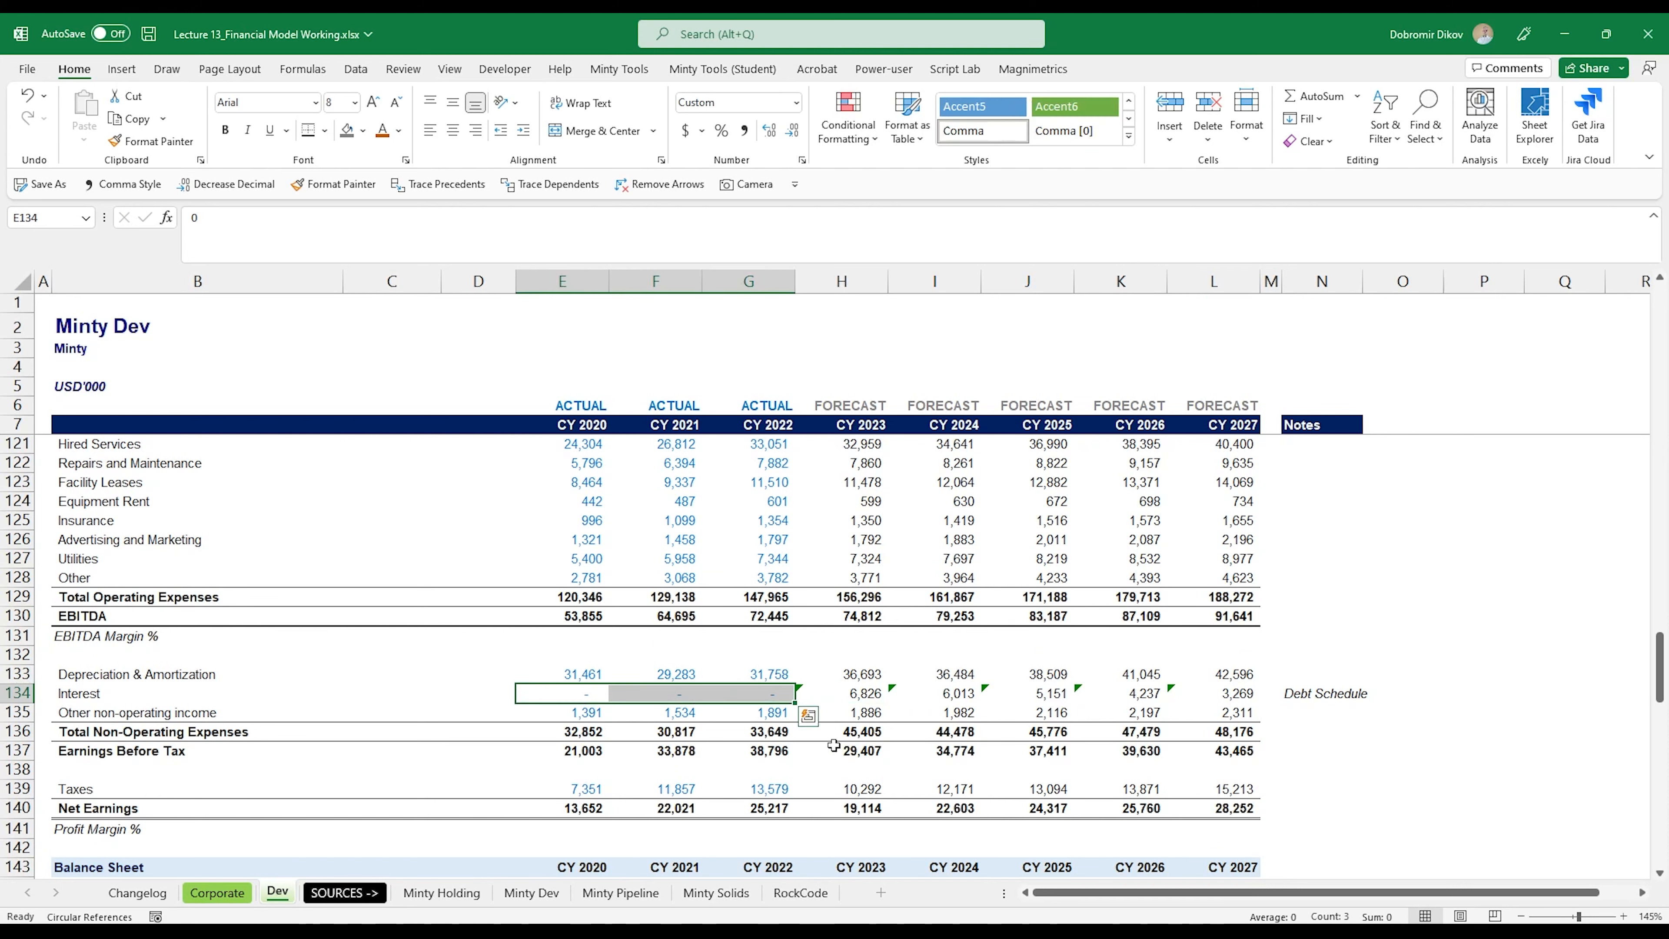
pyautogui.scroll(-7, 894, 749)
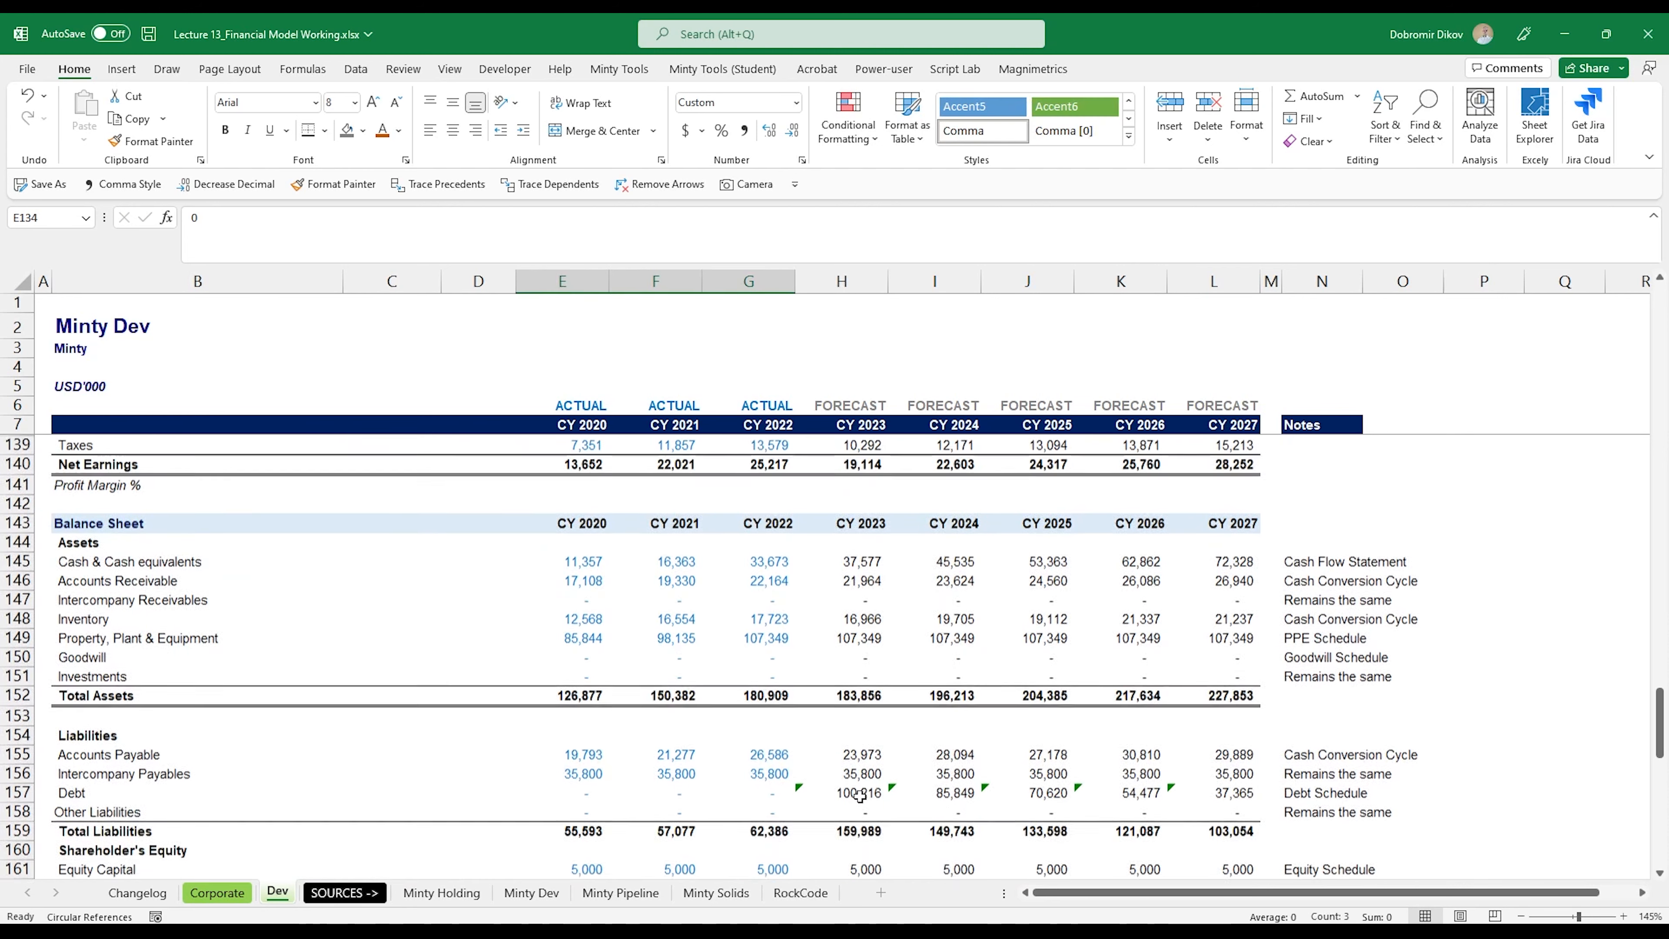
pyautogui.scroll(2, 794, 748)
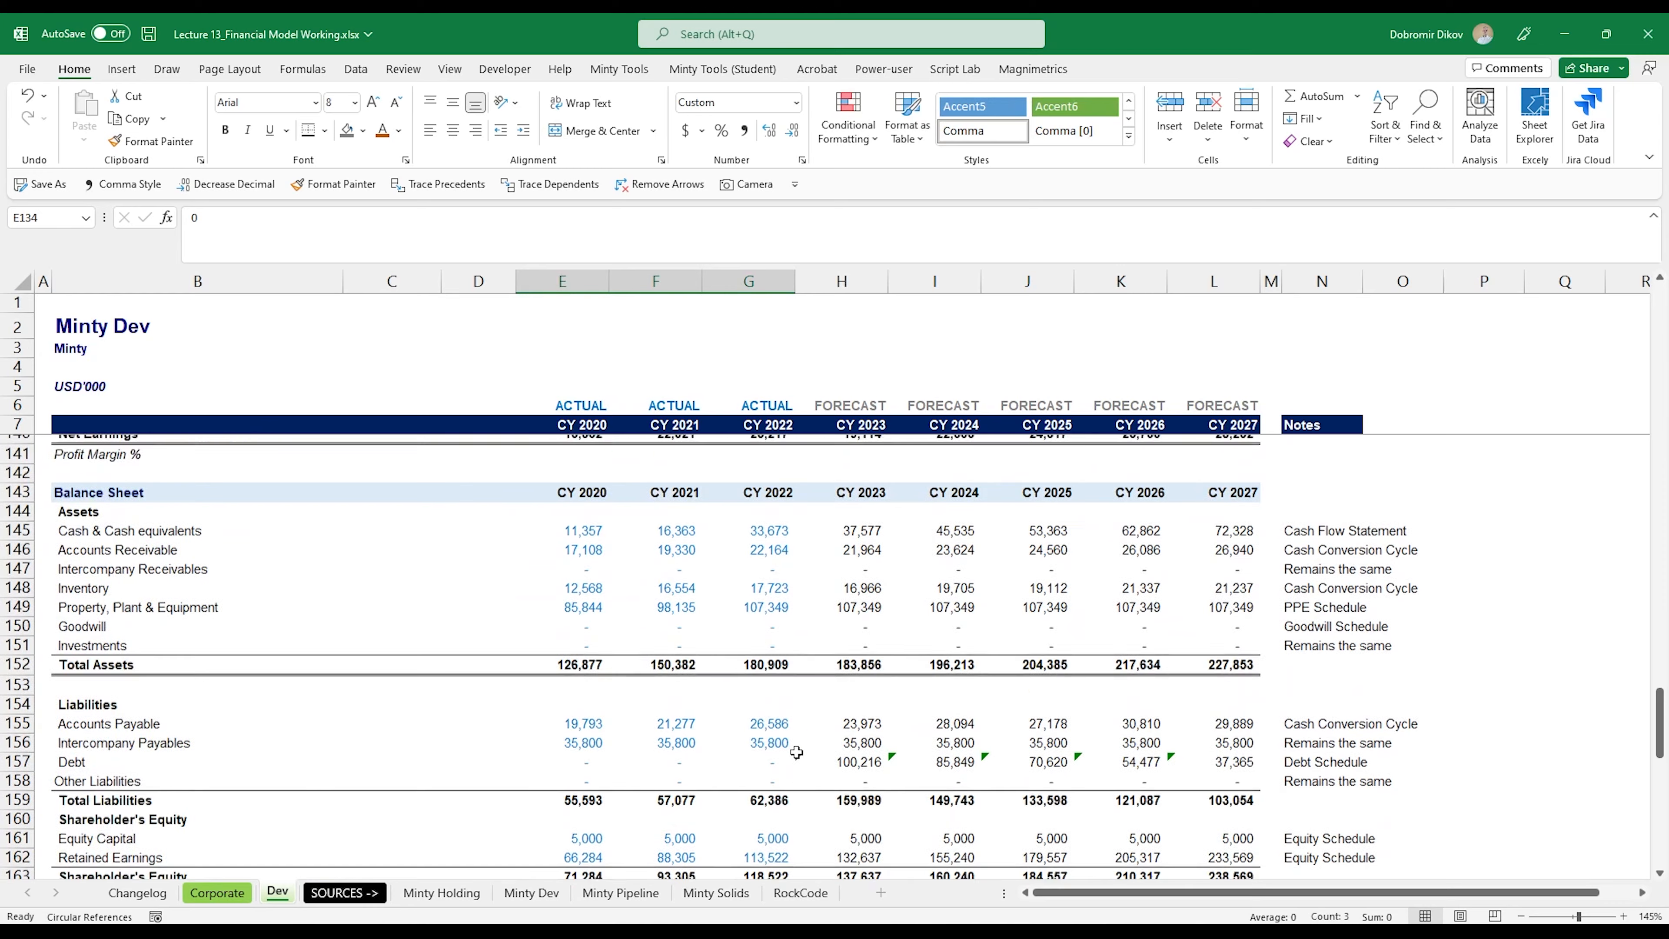
pyautogui.hotkey('alt', 'Tab')
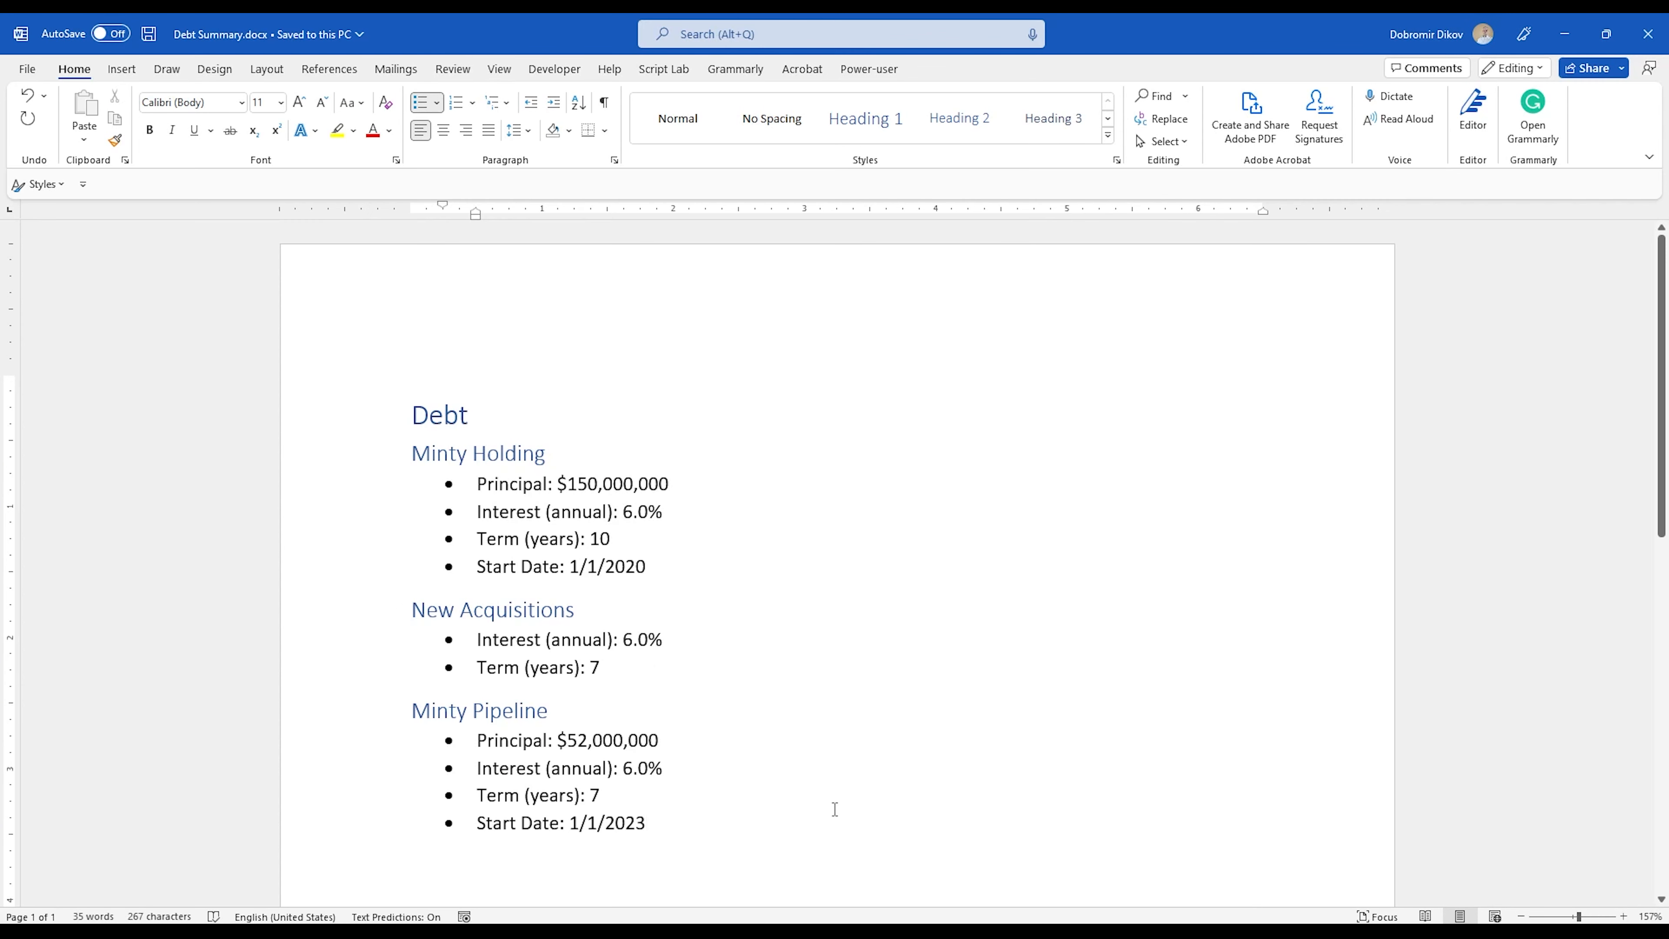
pyautogui.hotkey('alt', 'Tab')
# Step: Zero out the Principal Starting Balance in C45 of the Debt Repayment Schedule and review the debt schedule
pyautogui.scroll(20, 888, 723)
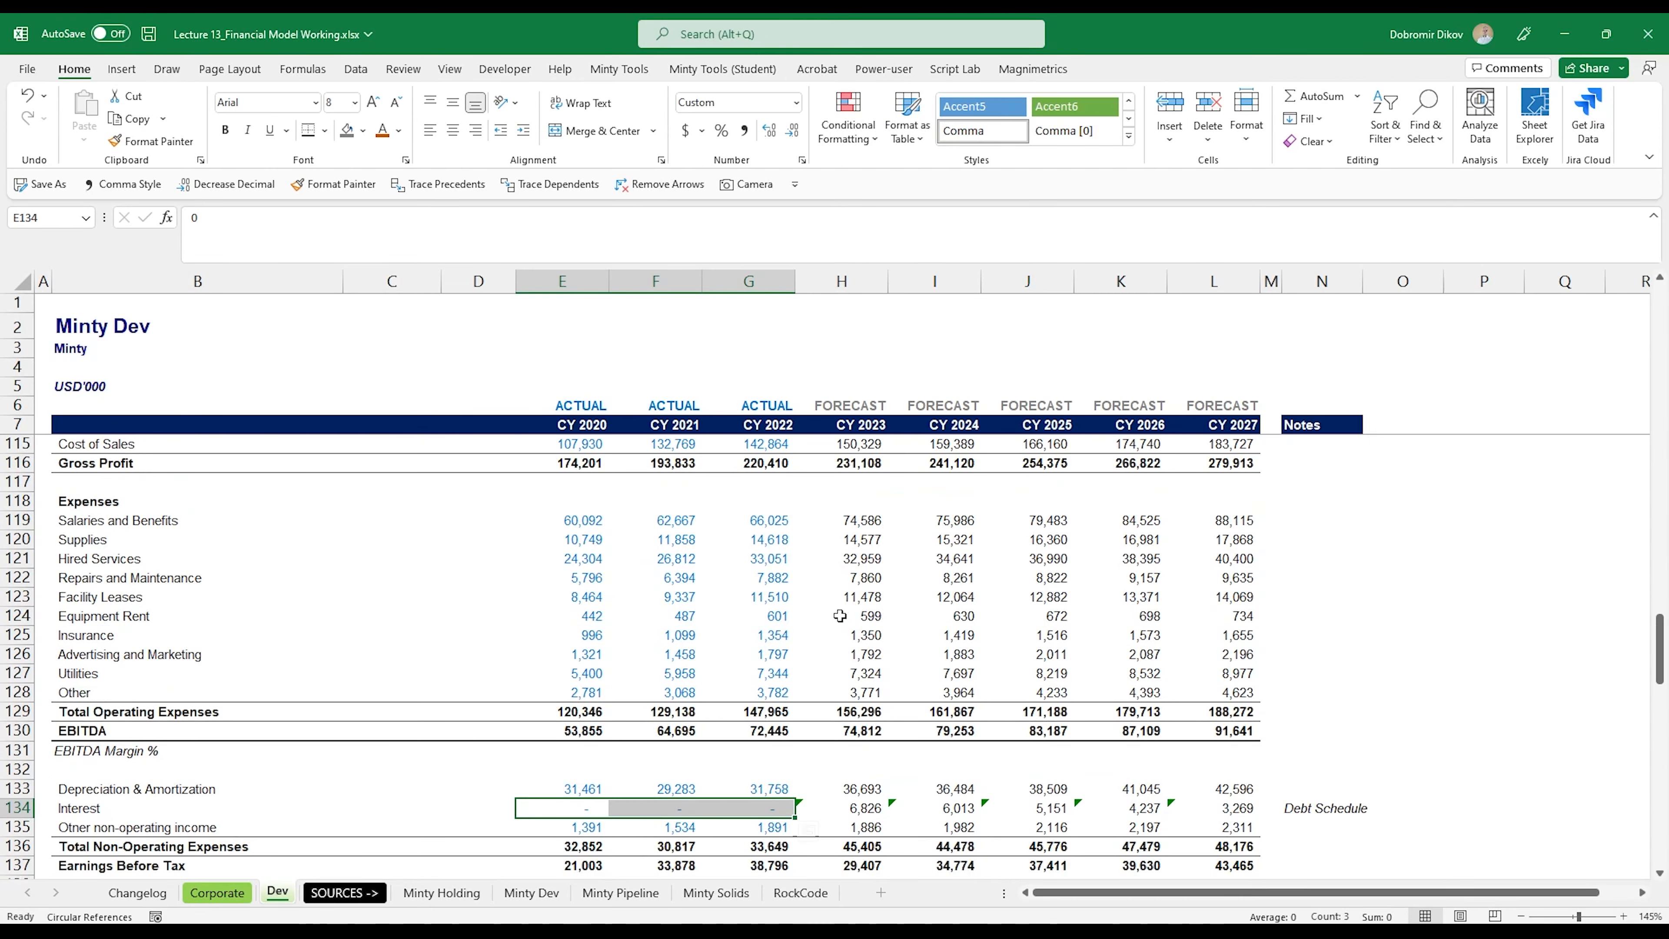
pyautogui.scroll(9, 887, 724)
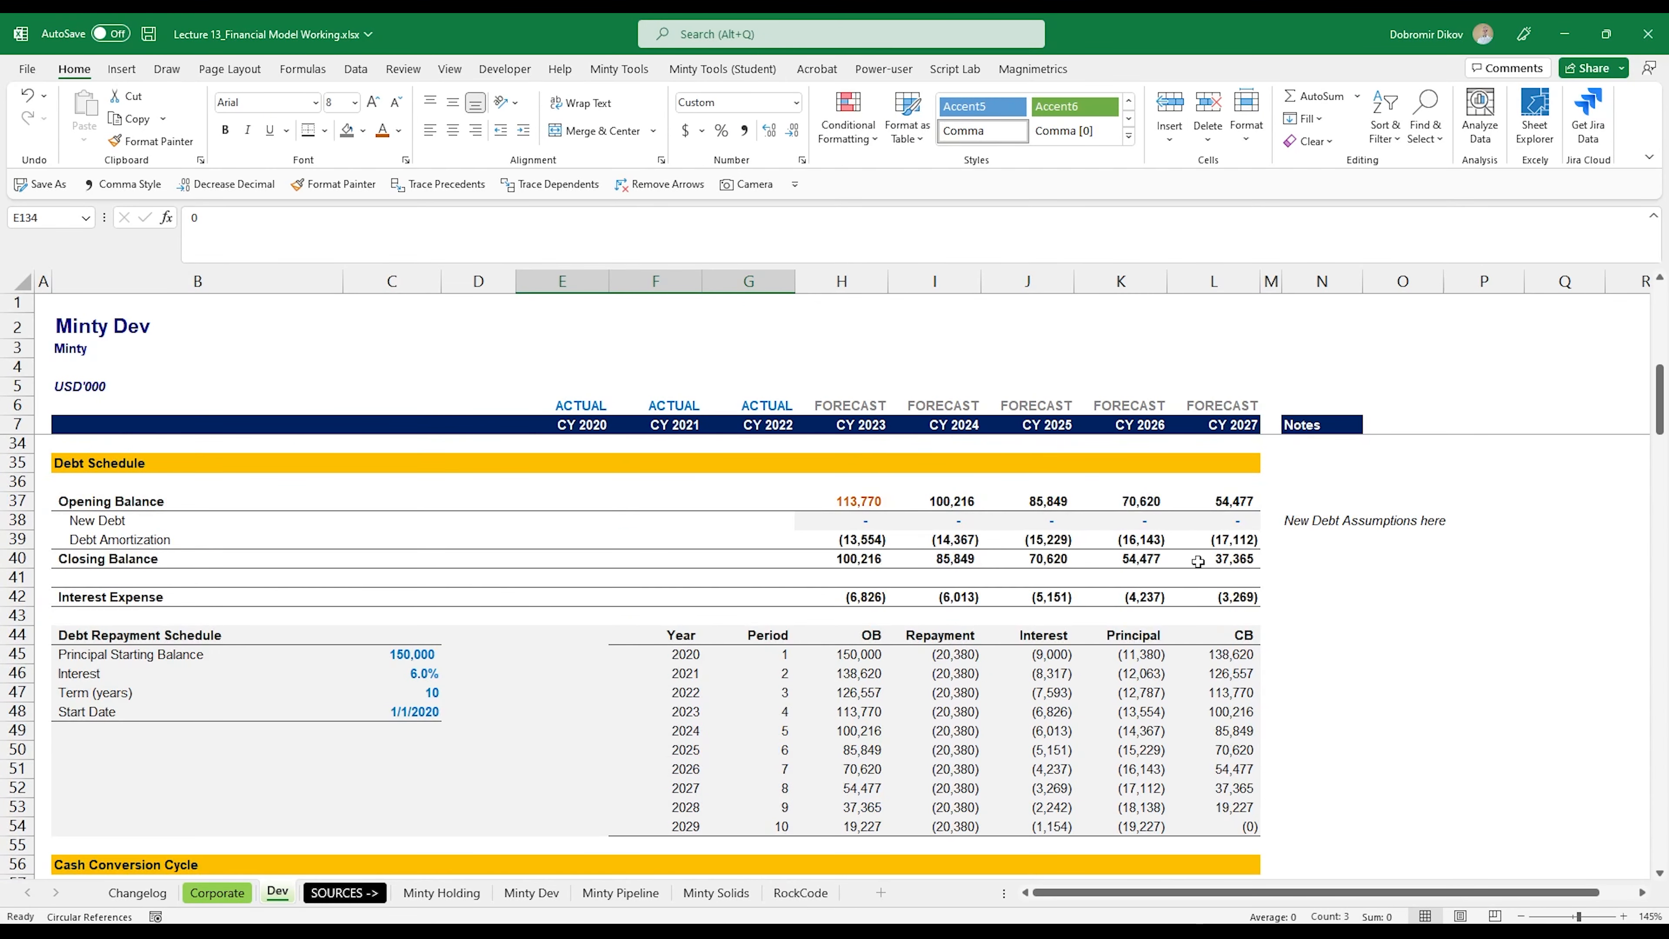
pyautogui.click(402, 651)
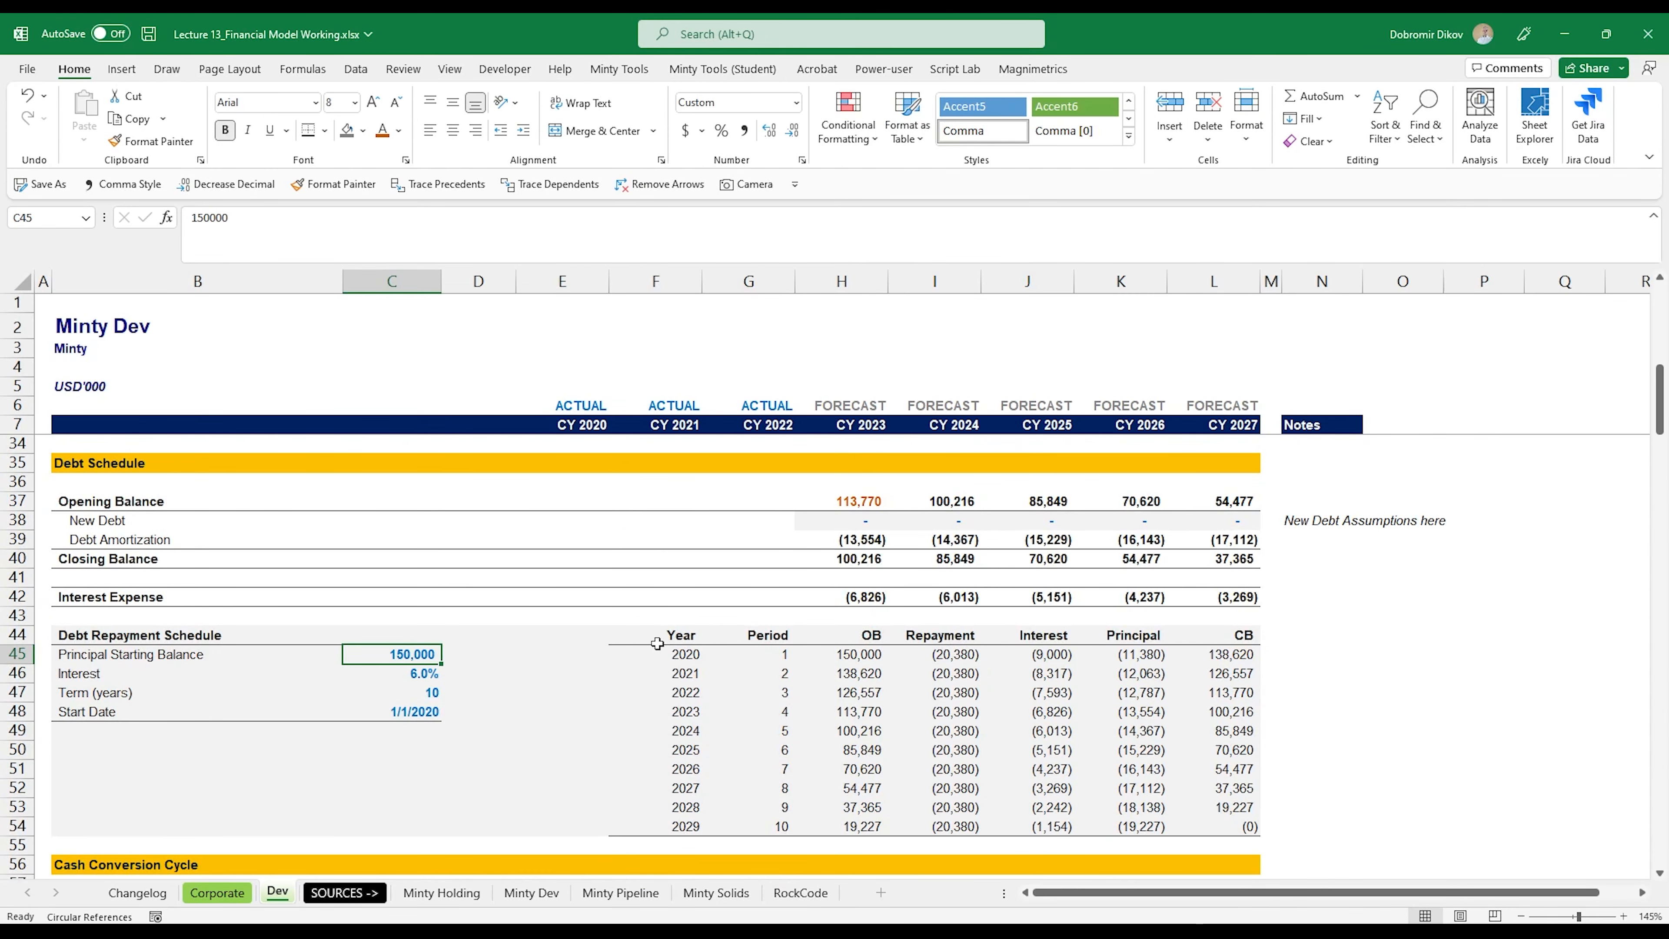
pyautogui.press('BackSpace')
pyautogui.press('Return')
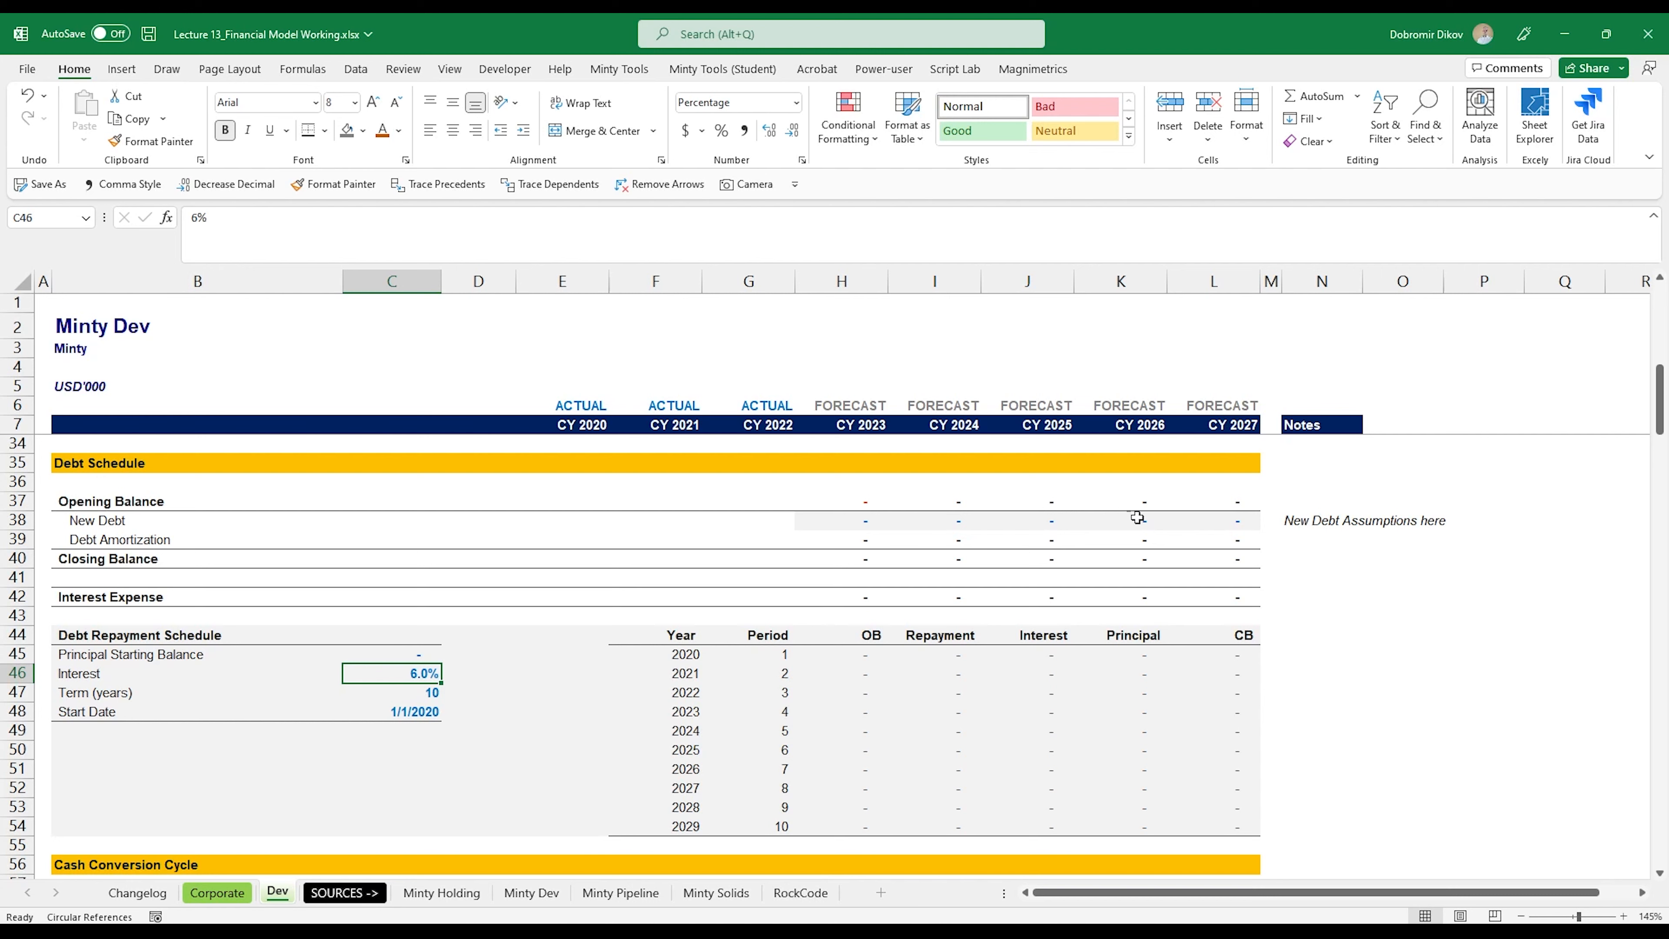
pyautogui.scroll(4, 880, 776)
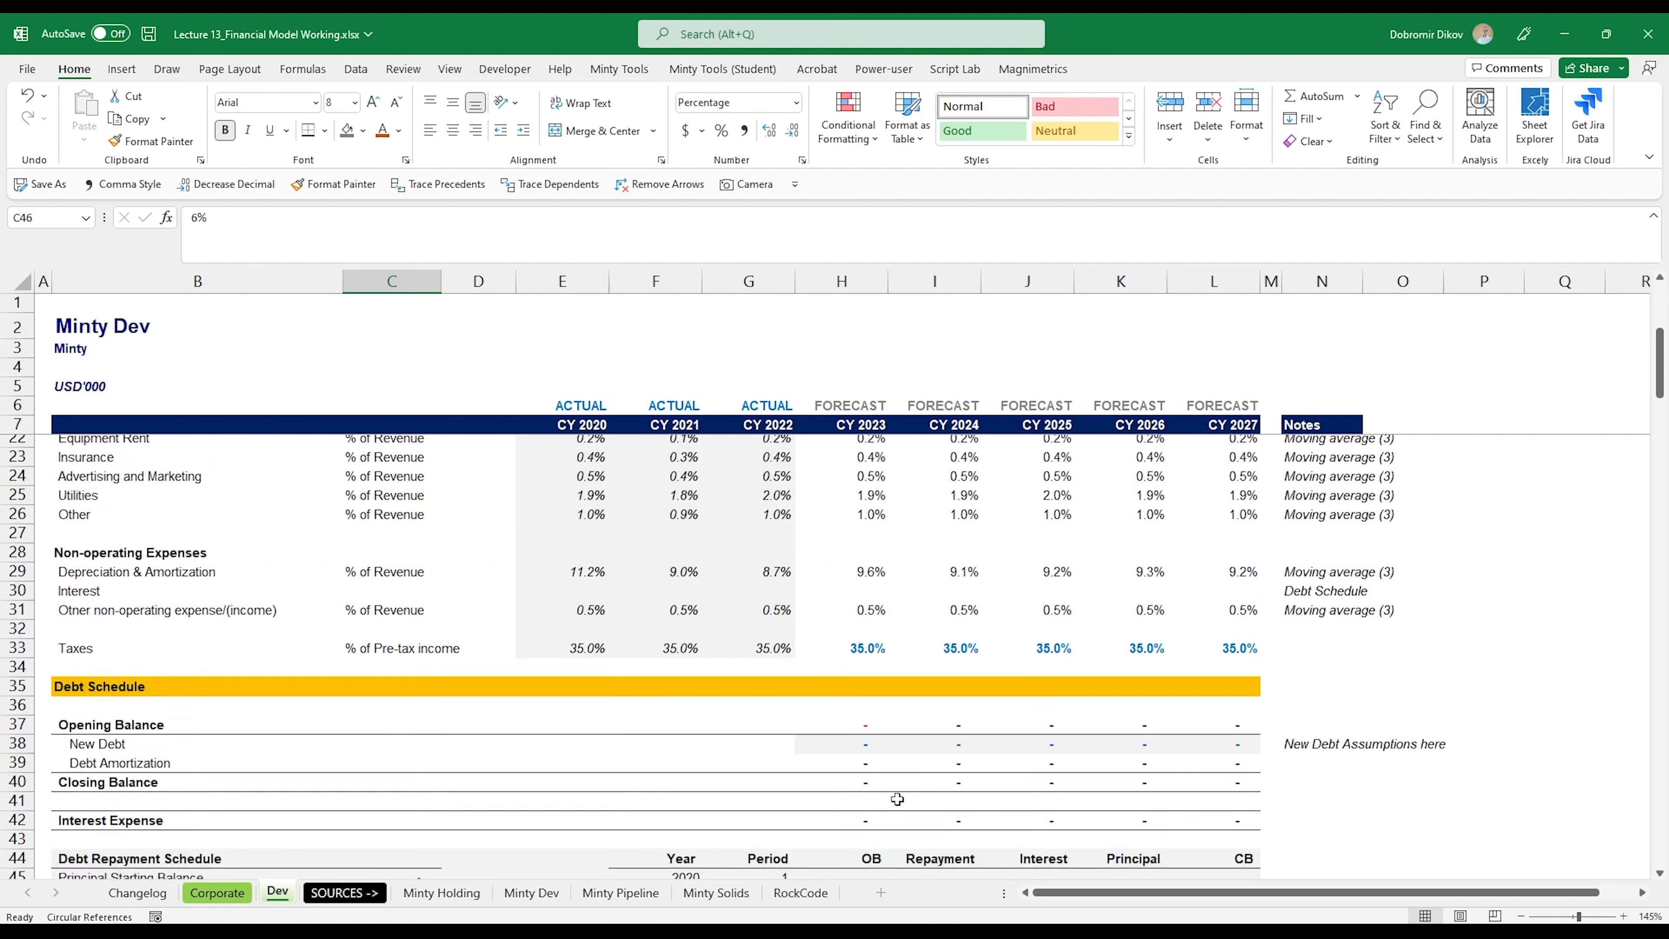
pyautogui.scroll(-4, 976, 794)
pyautogui.scroll(1, 975, 708)
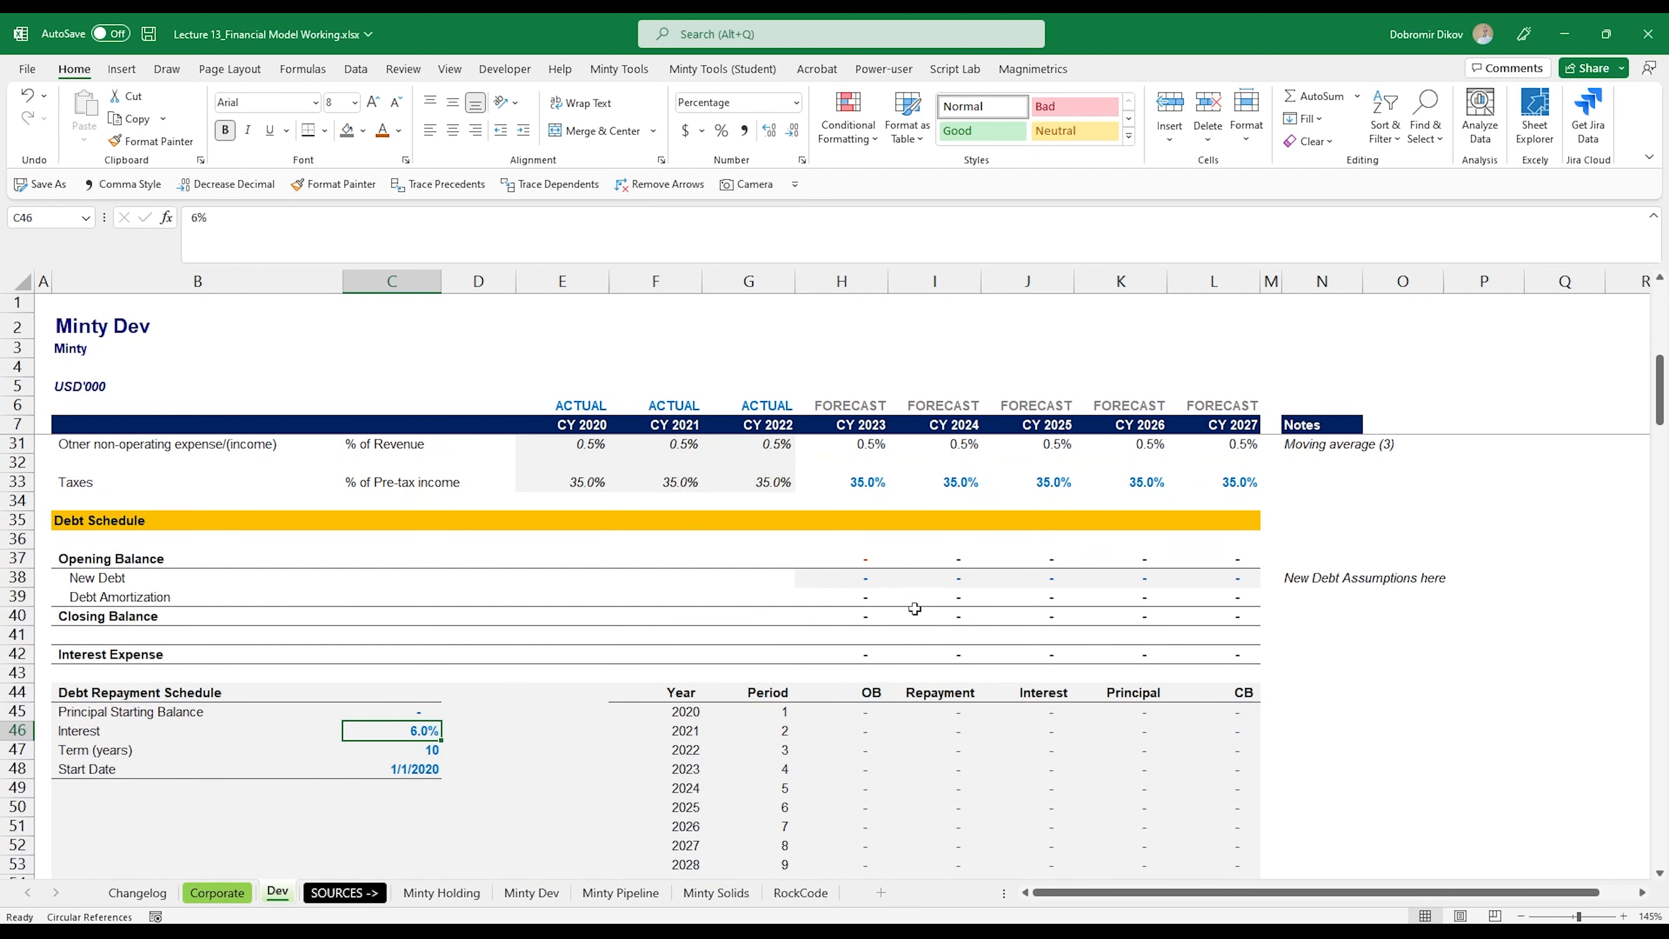
# Step: Ignore the error flags on the forecast Interest cells H134:L134
pyautogui.scroll(-14, 929, 661)
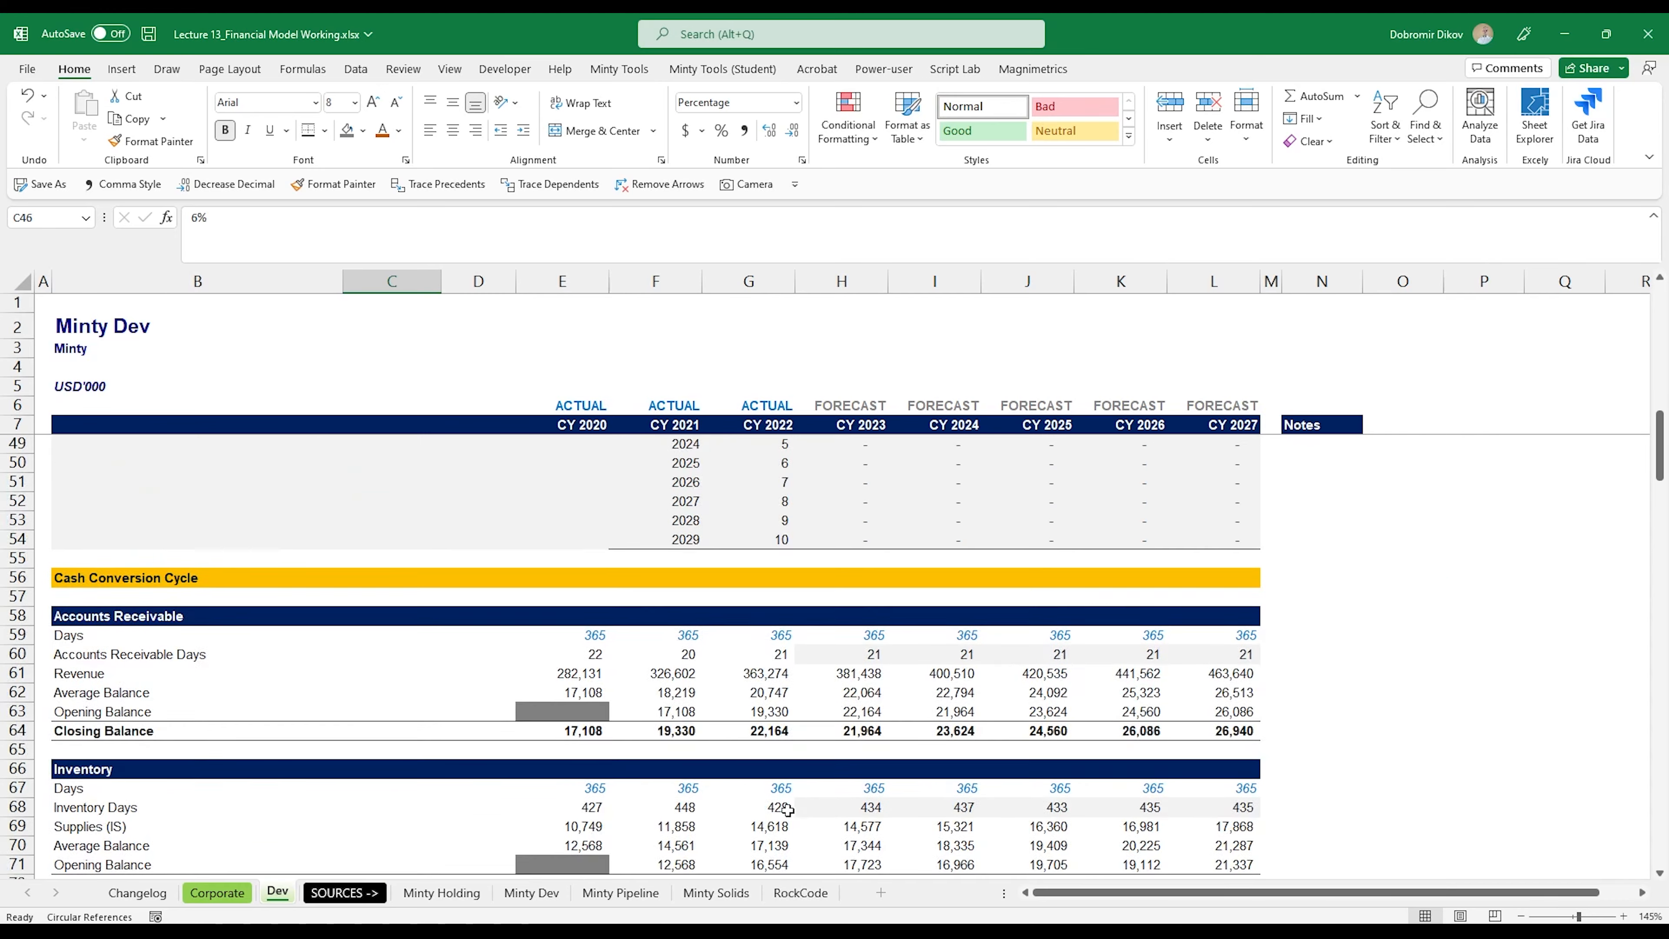
pyautogui.scroll(-14, 813, 830)
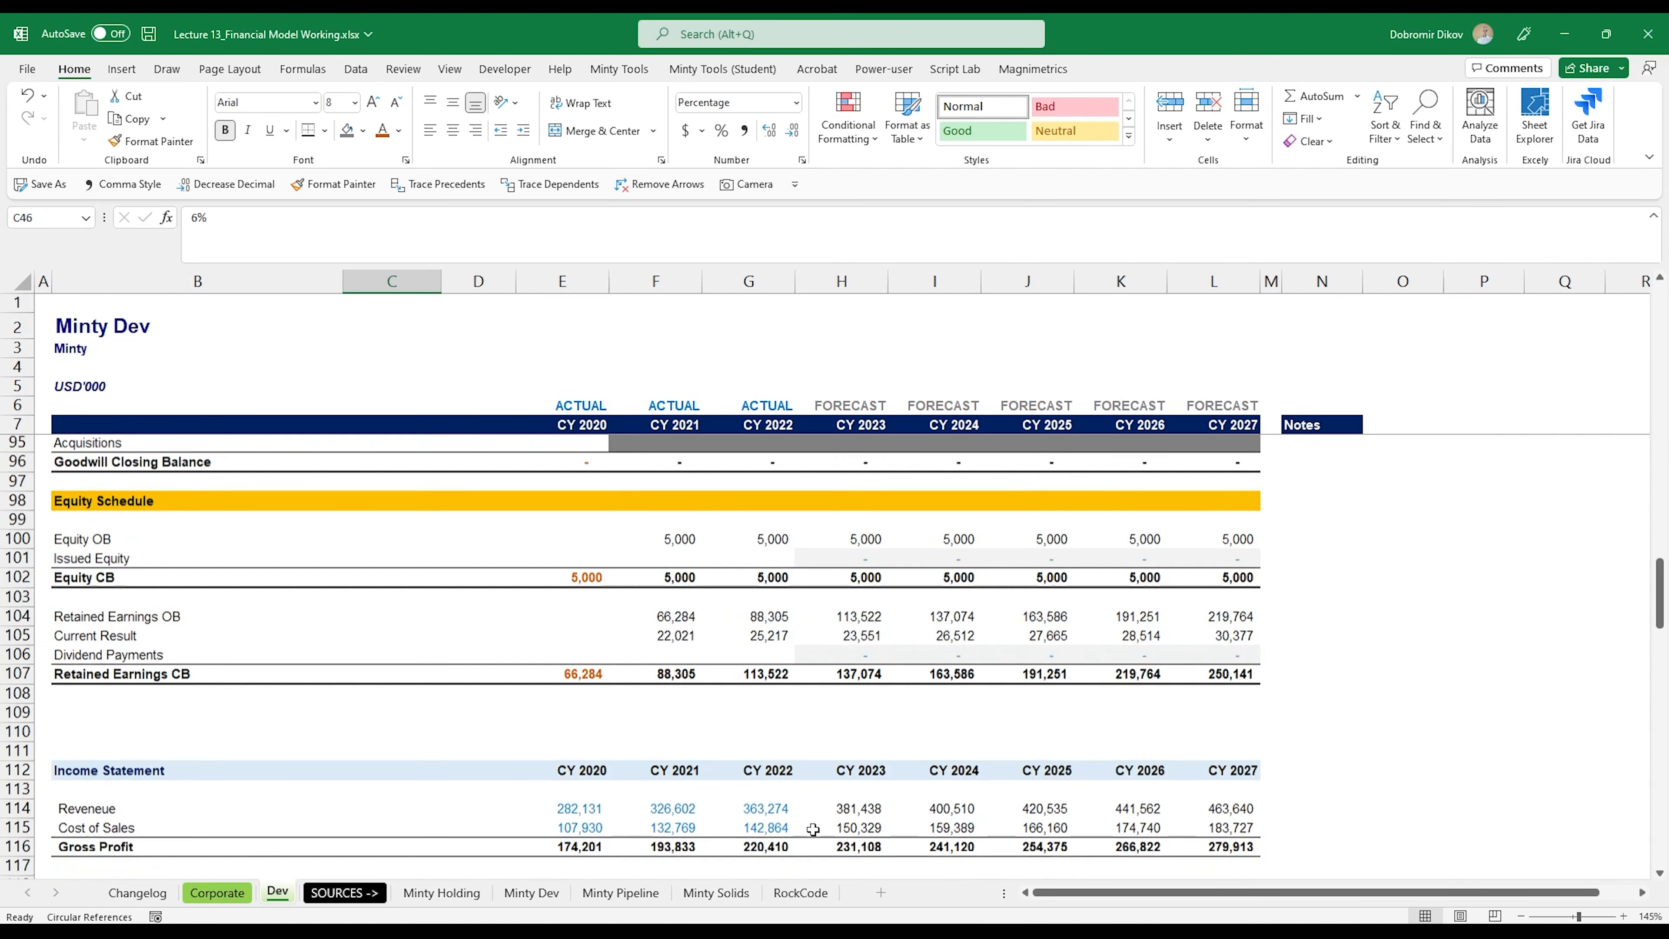
pyautogui.scroll(-3, 913, 685)
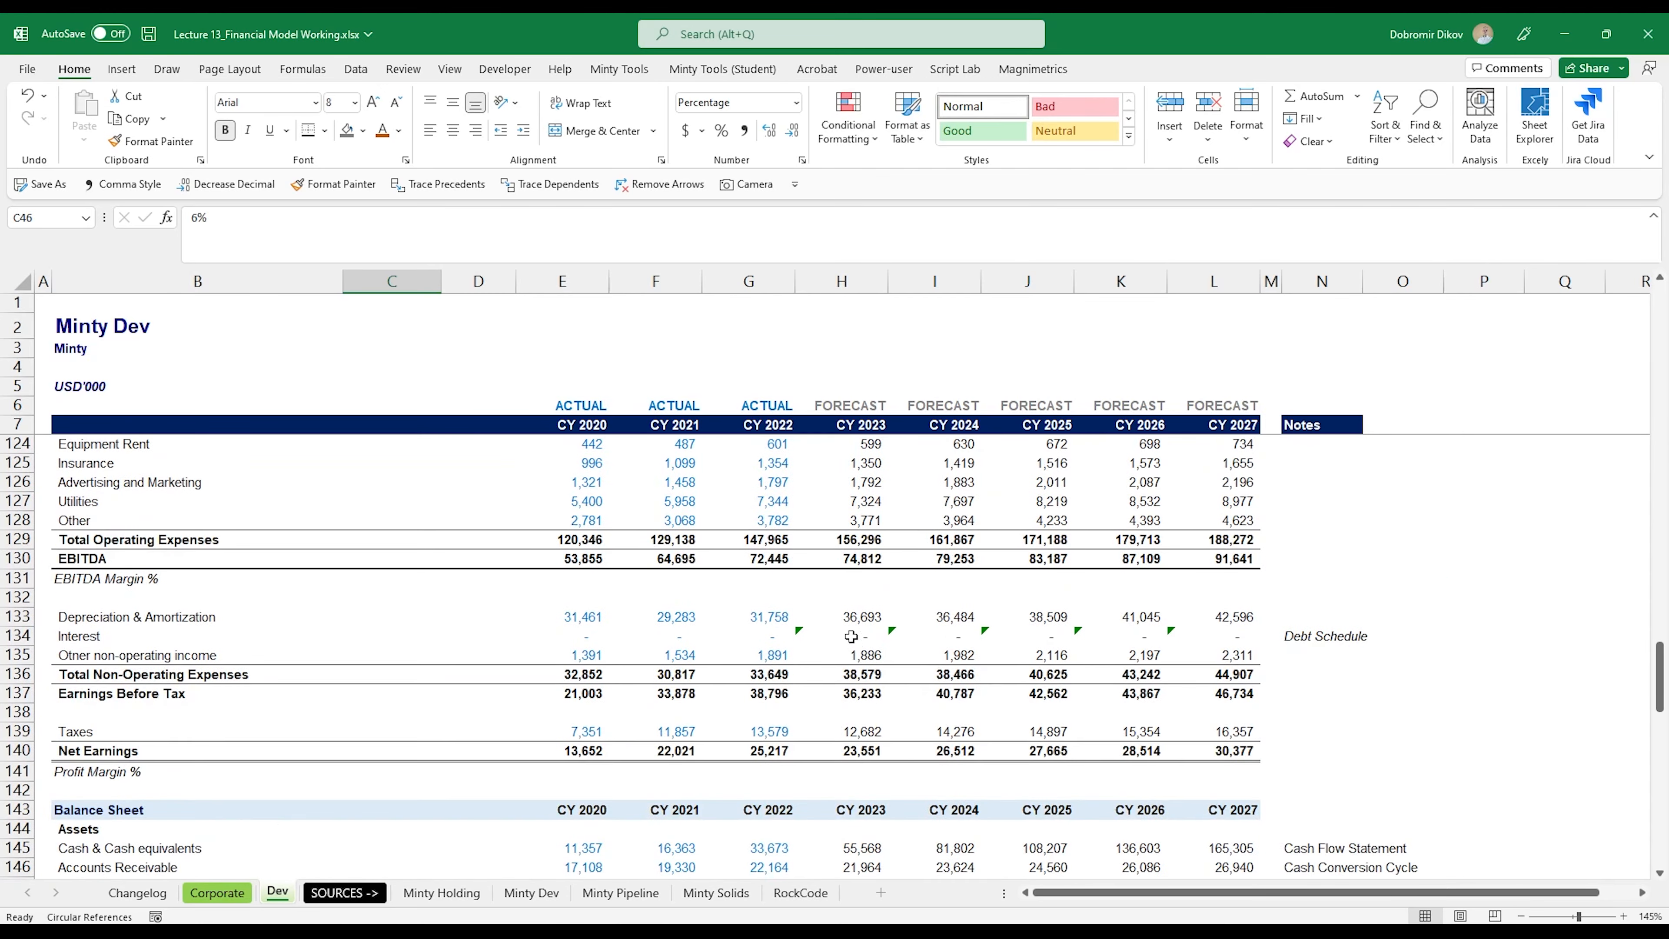
pyautogui.moveTo(847, 635); pyautogui.dragTo(1234, 634)
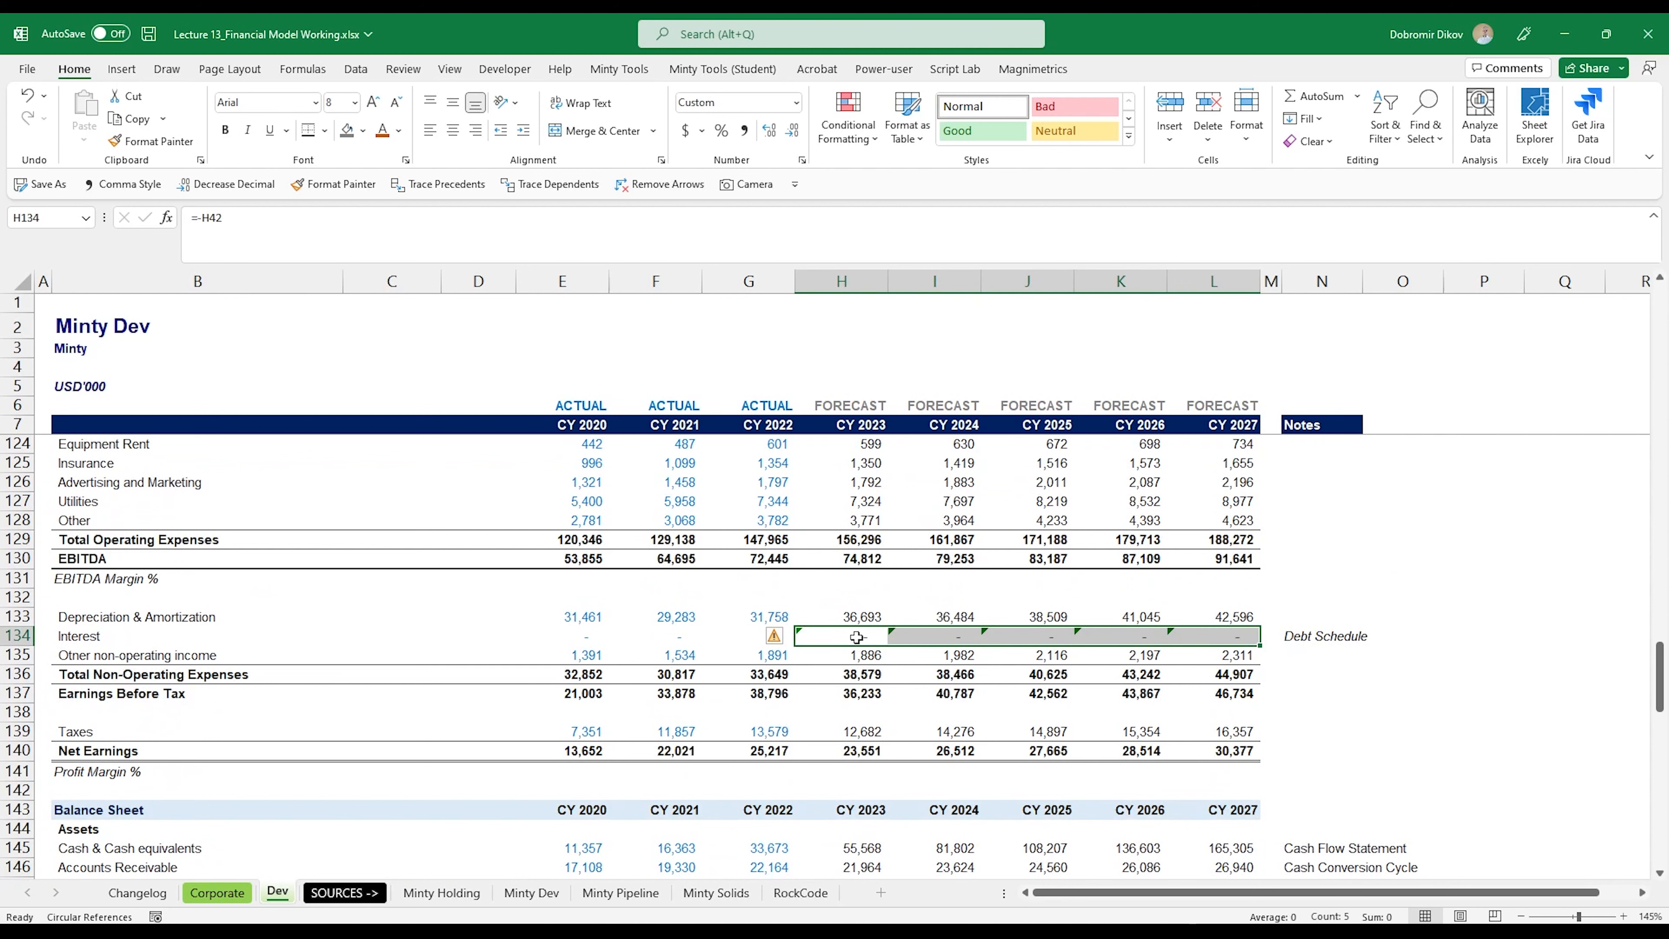
pyautogui.click(777, 636)
pyautogui.click(697, 723)
# Step: Review the income statement forecast and its drivers from Revenue through Taxes for all forecast years
pyautogui.scroll(-1, 860, 757)
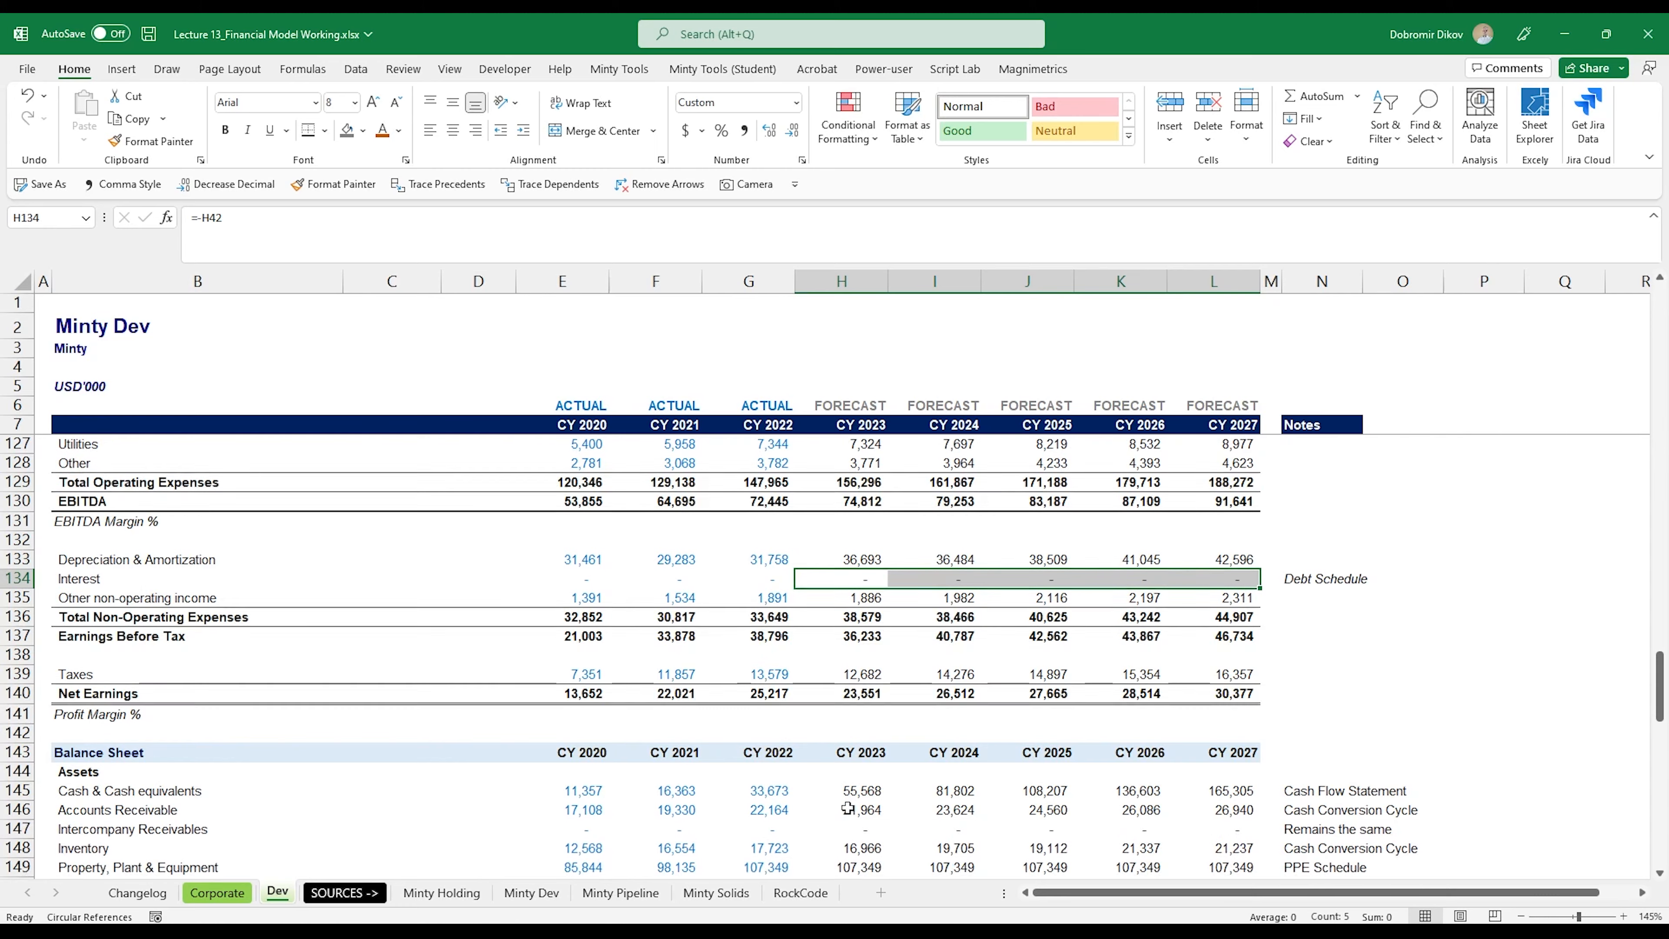
pyautogui.scroll(7, 798, 770)
pyautogui.scroll(-2, 803, 779)
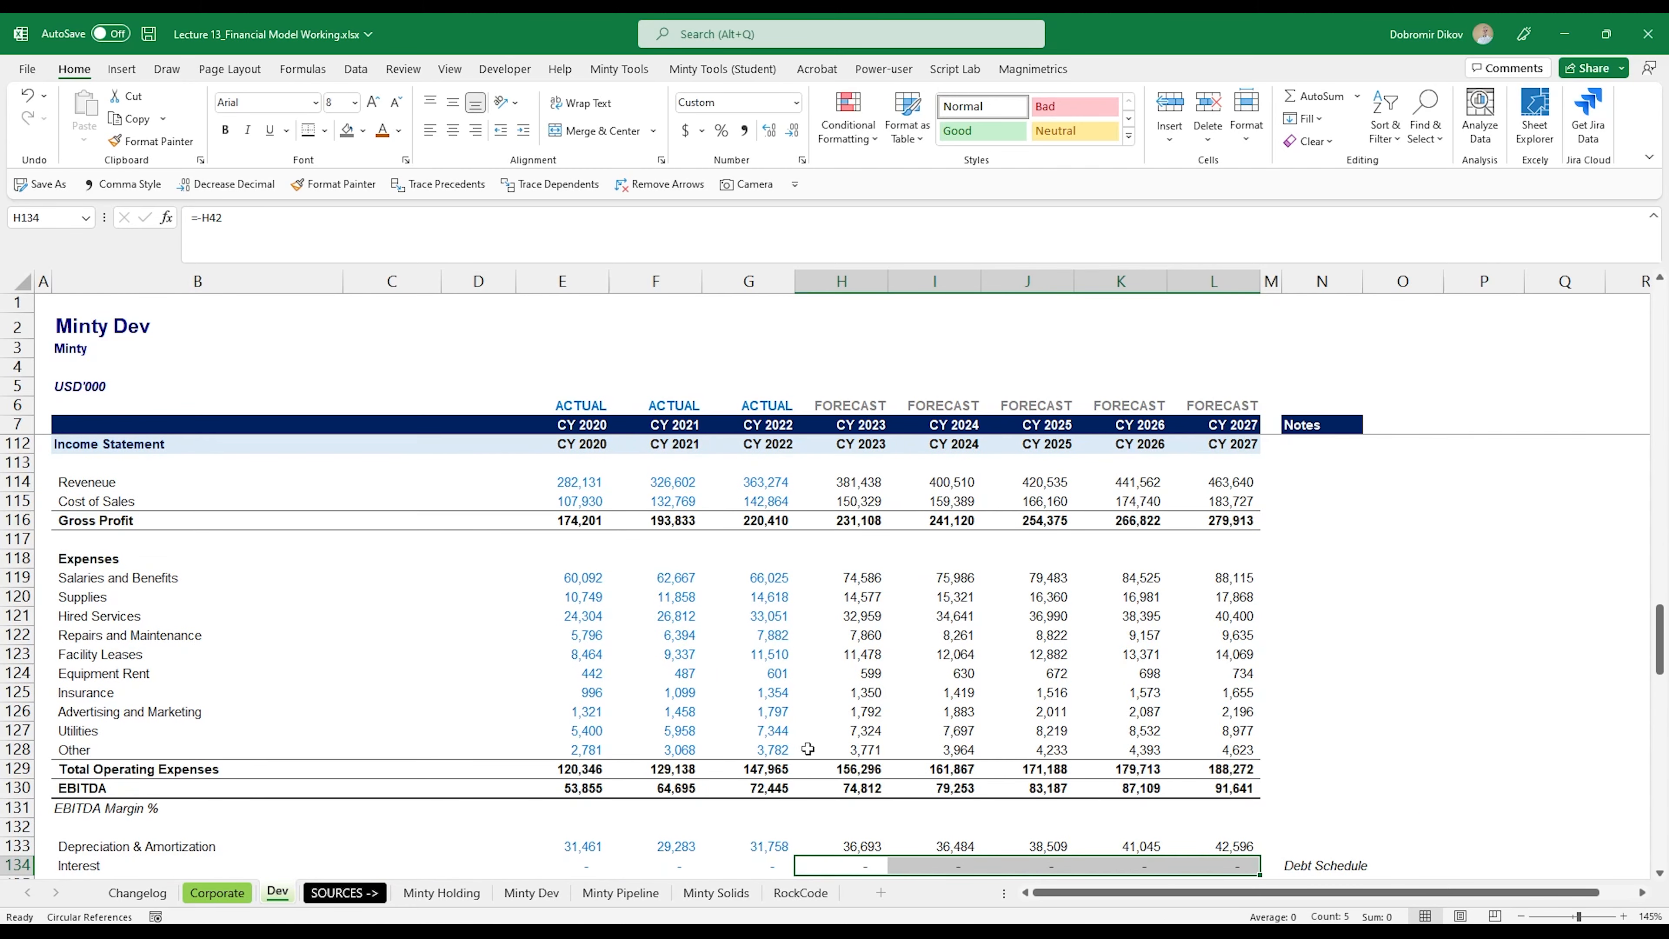
pyautogui.scroll(-1, 808, 749)
pyautogui.scroll(-3, 848, 828)
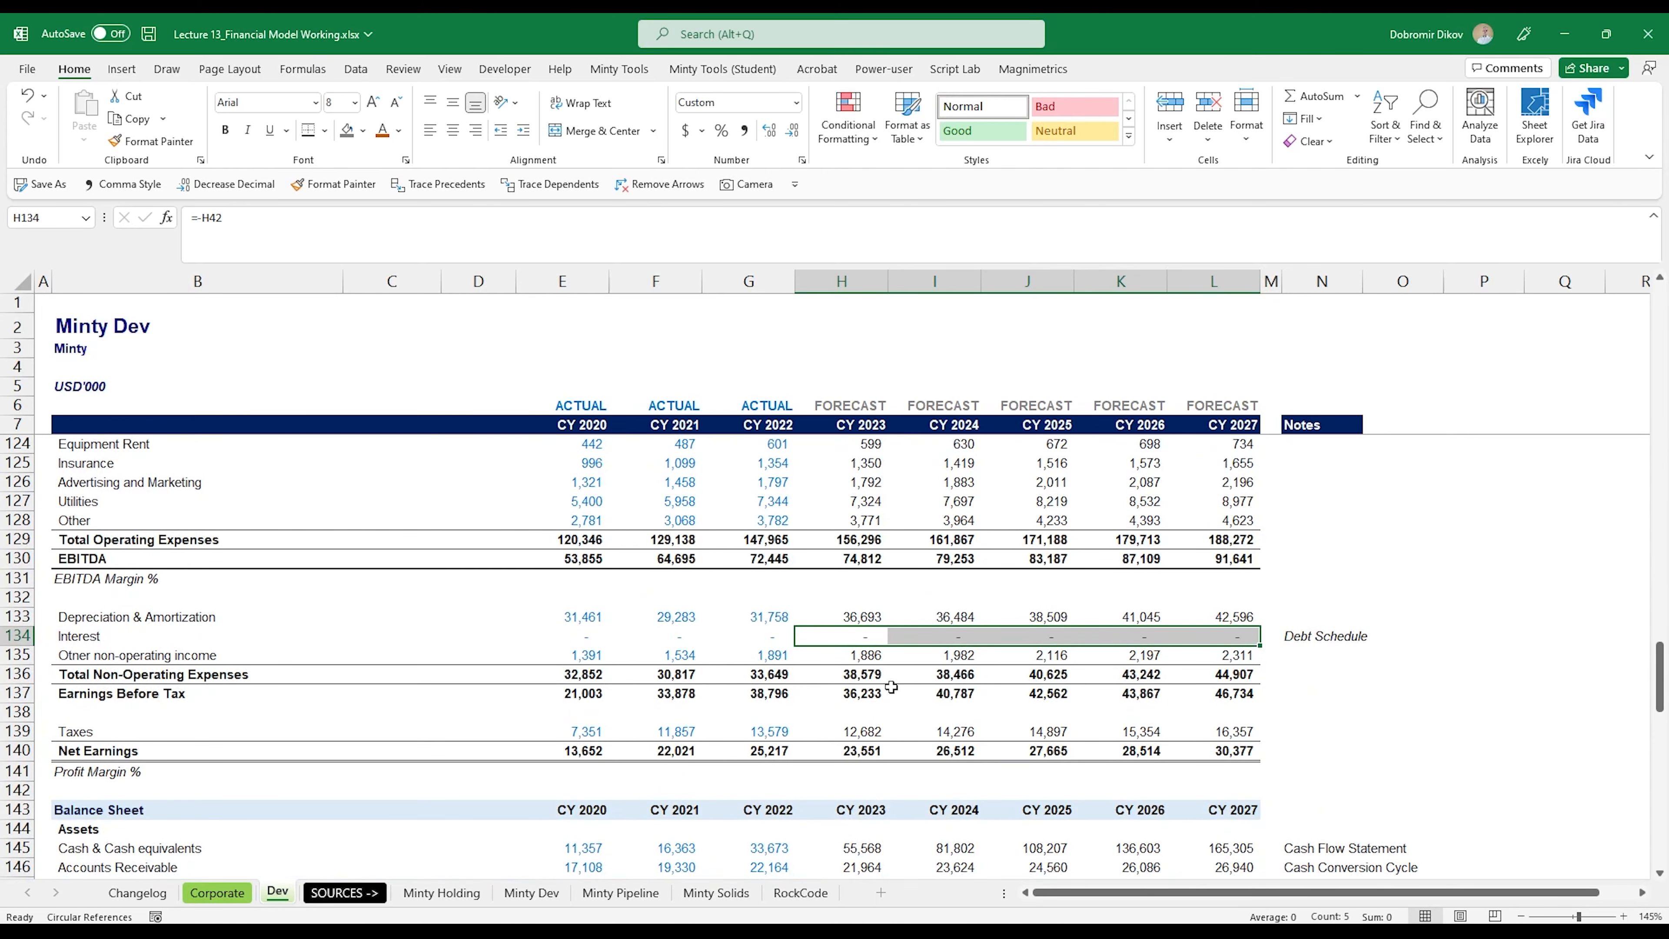
pyautogui.scroll(-2, 871, 693)
pyautogui.scroll(11, 837, 698)
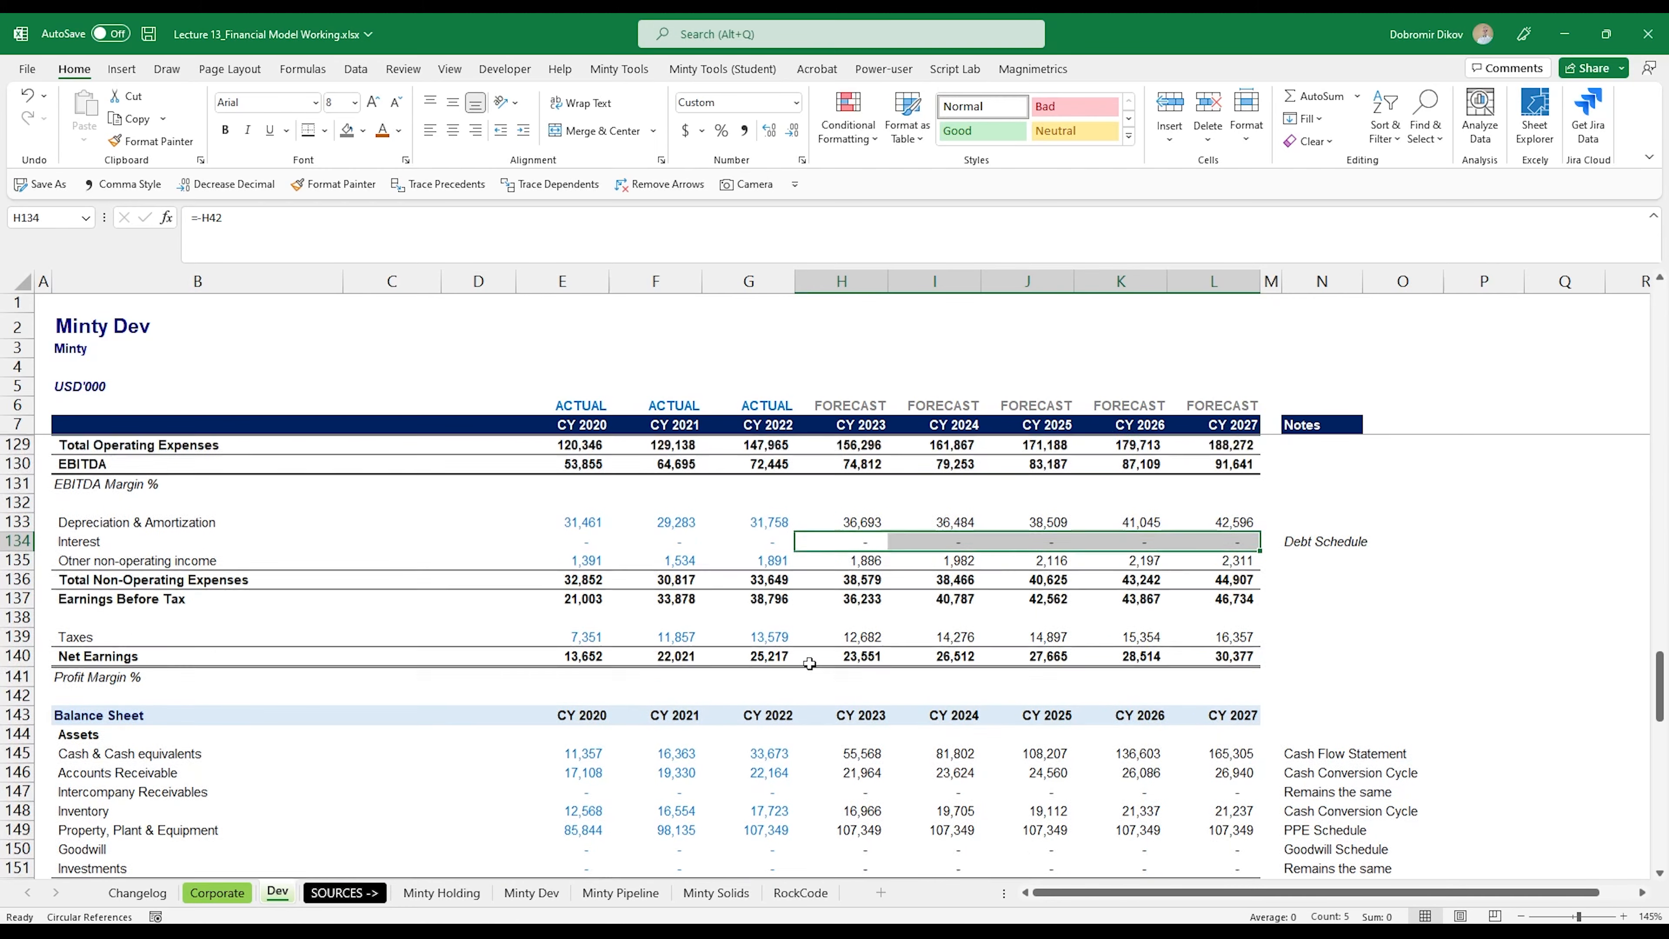
pyautogui.scroll(20, 763, 753)
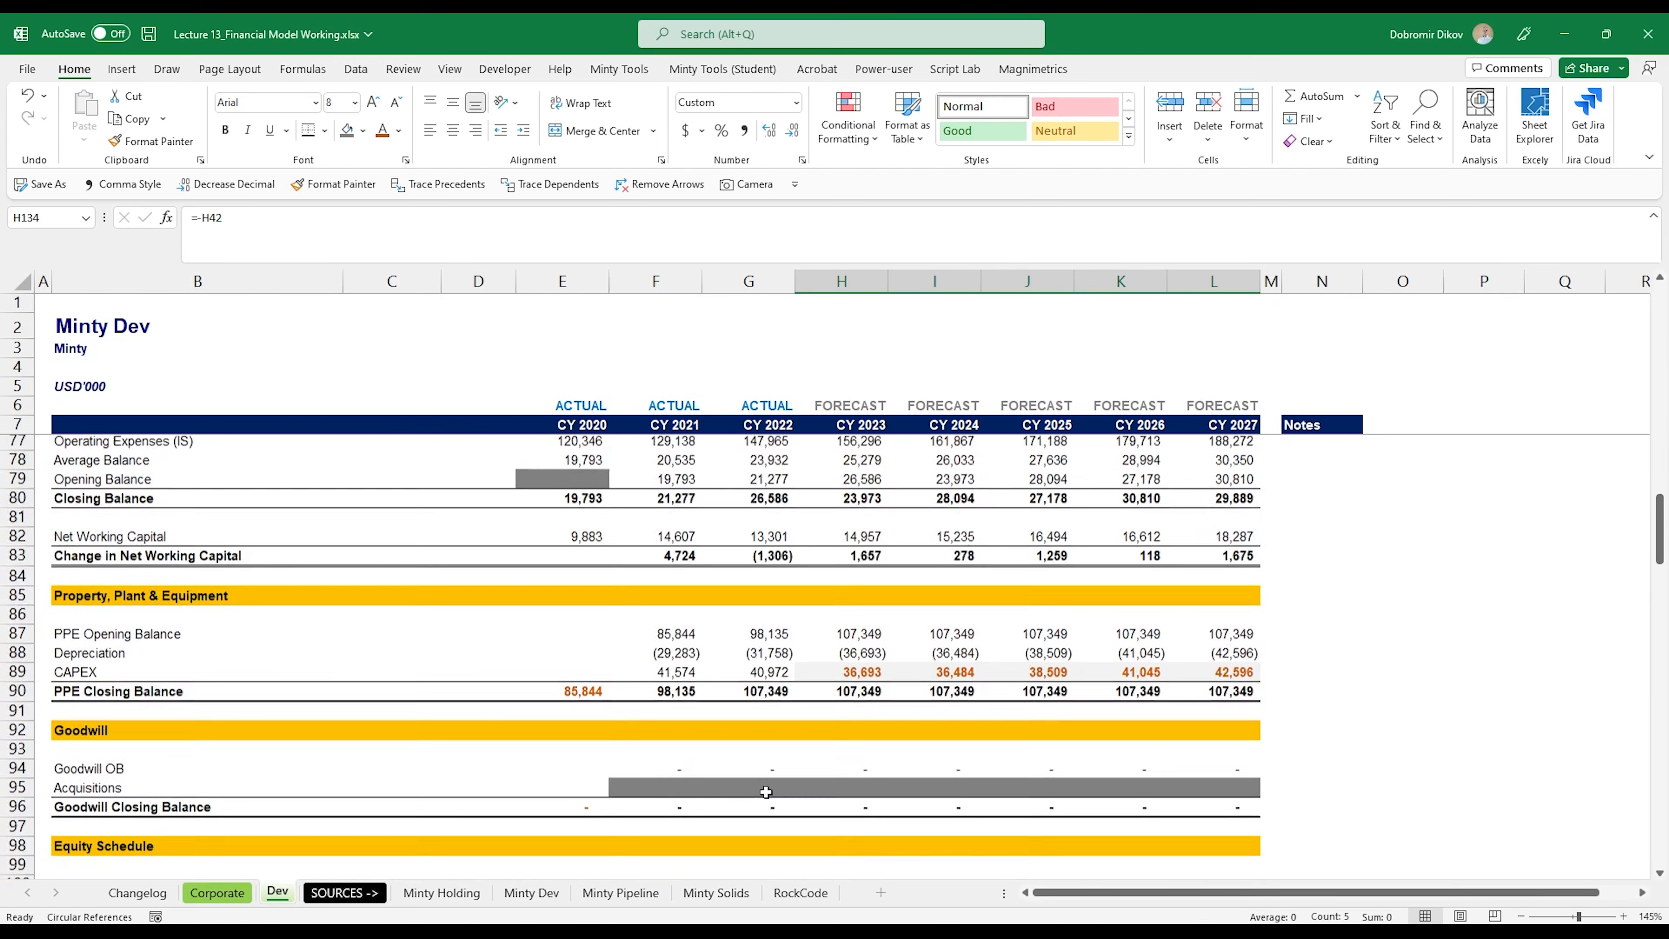
pyautogui.scroll(3, 765, 818)
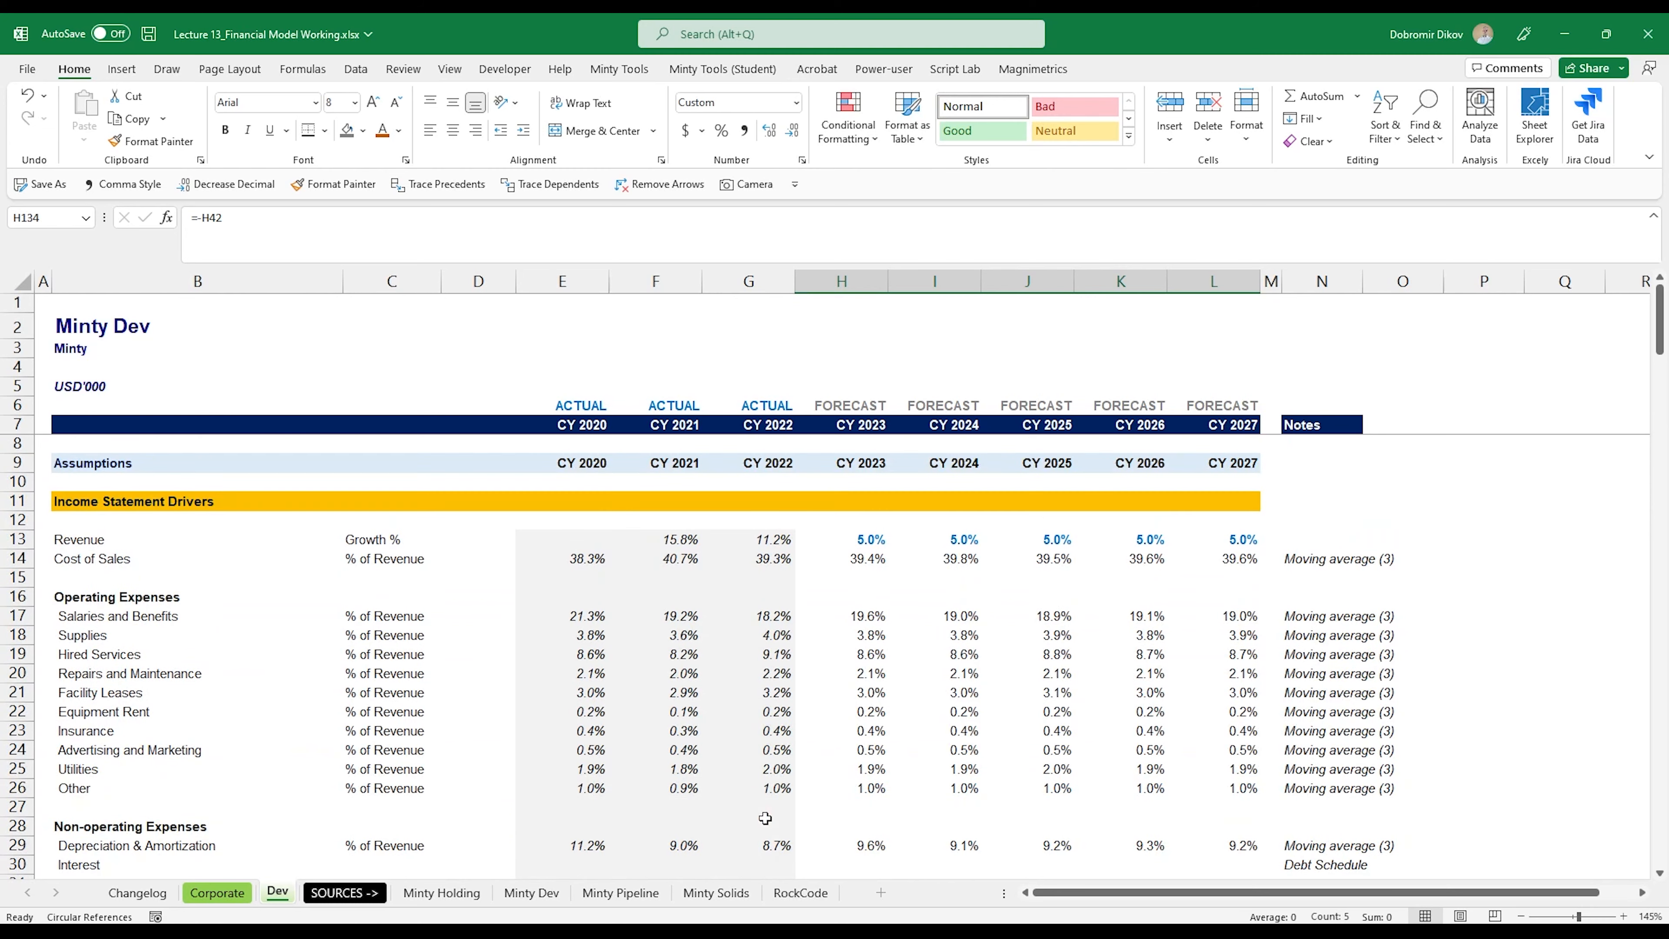
pyautogui.scroll(-2, 891, 653)
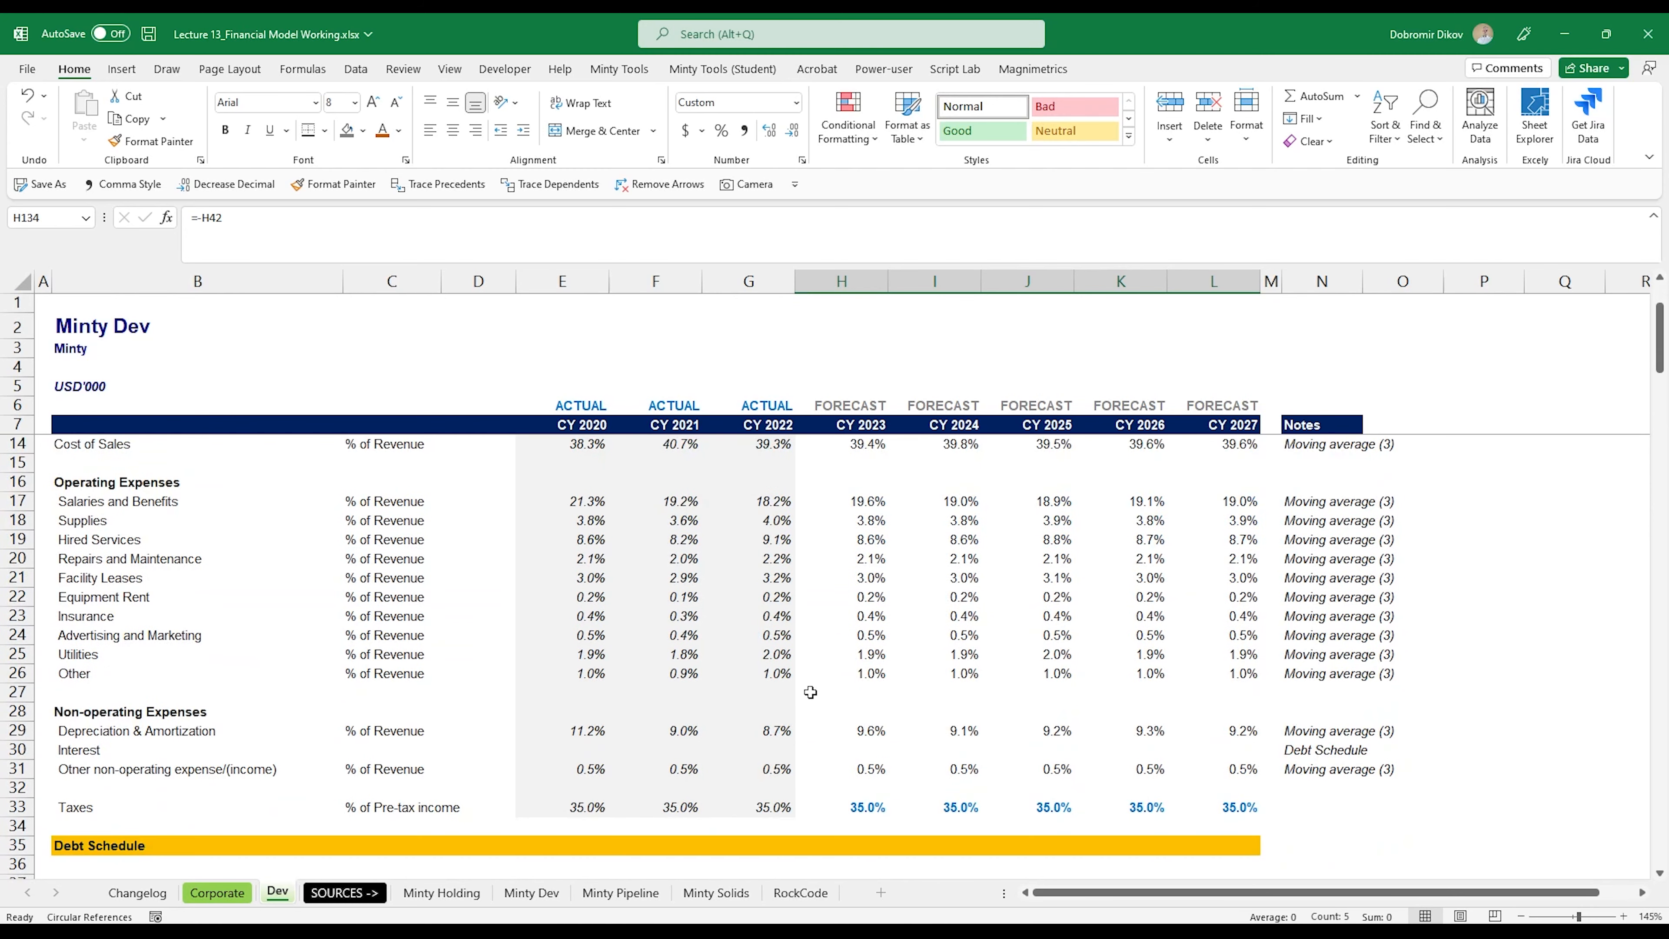
# Step: Examine the historical Accounts Receivable Days (E60:G60) and Inventory Days (E68:G68) in the Cash Conversion Cycle
pyautogui.scroll(-14, 875, 702)
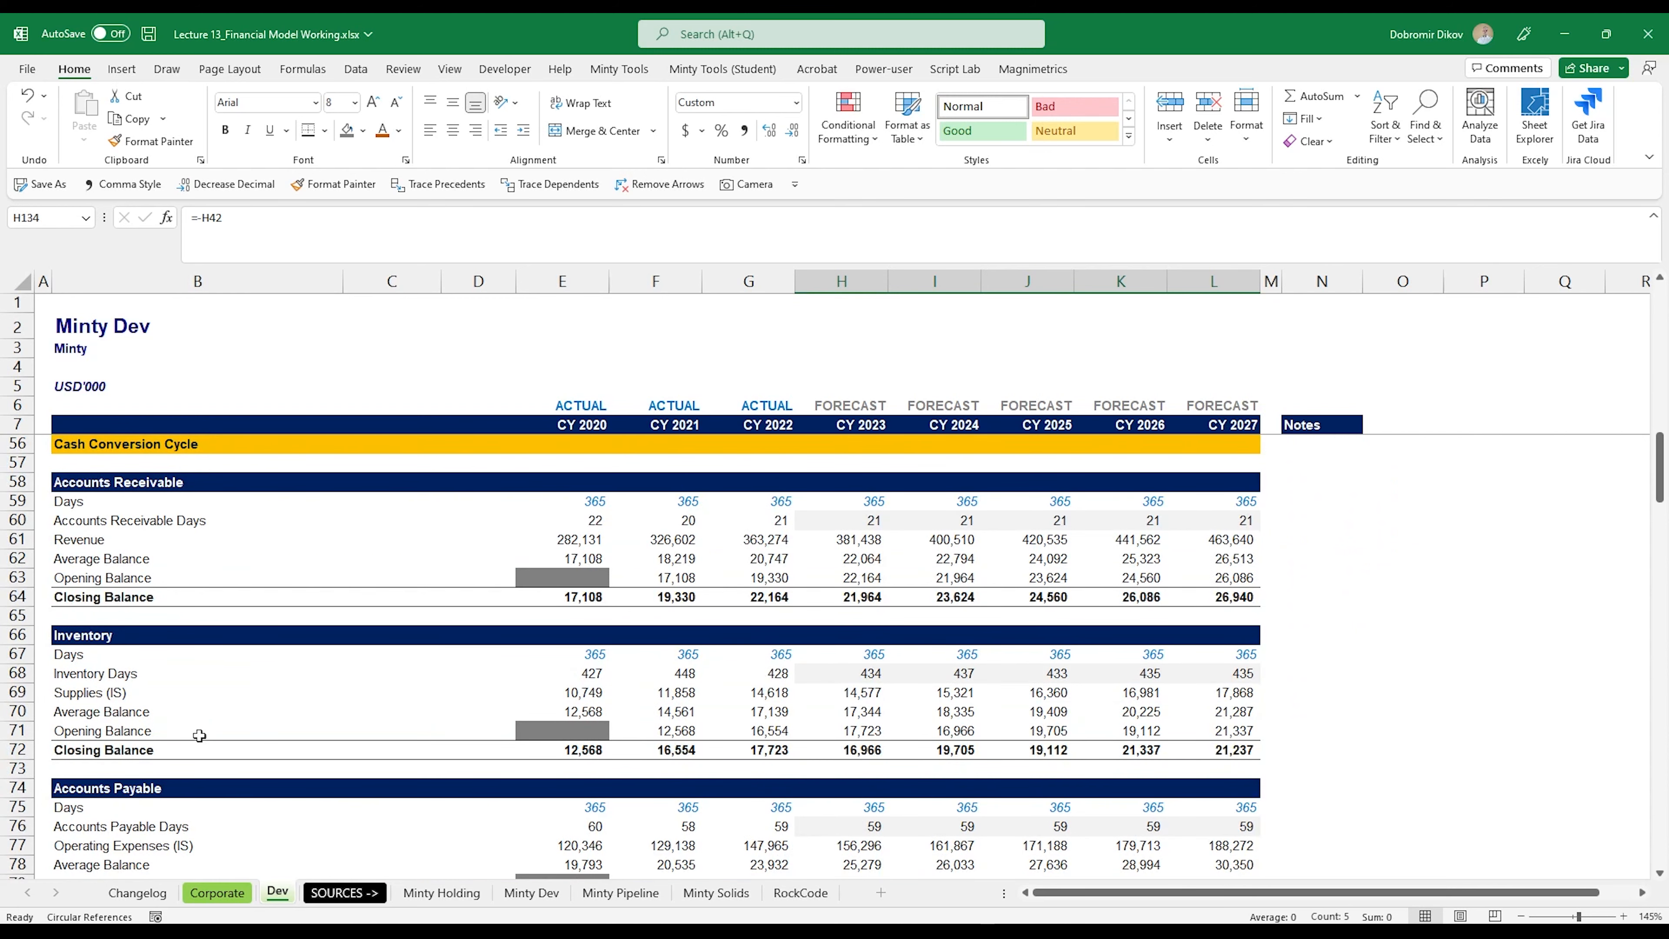
pyautogui.scroll(-1, 282, 768)
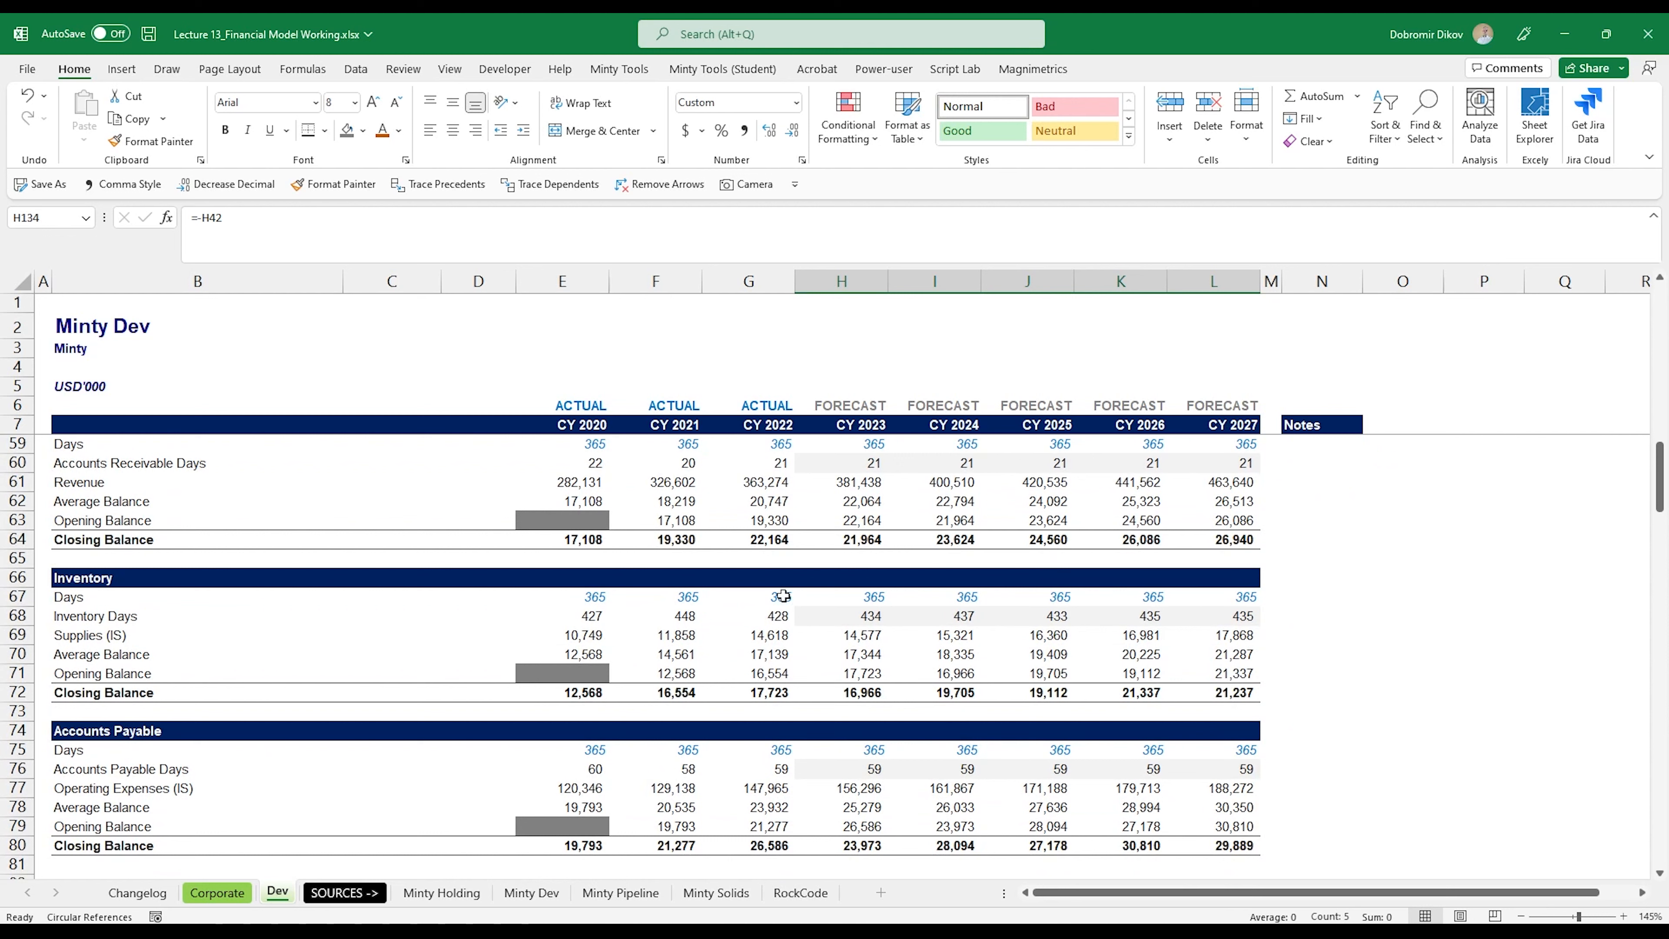
pyautogui.moveTo(598, 463); pyautogui.dragTo(765, 466)
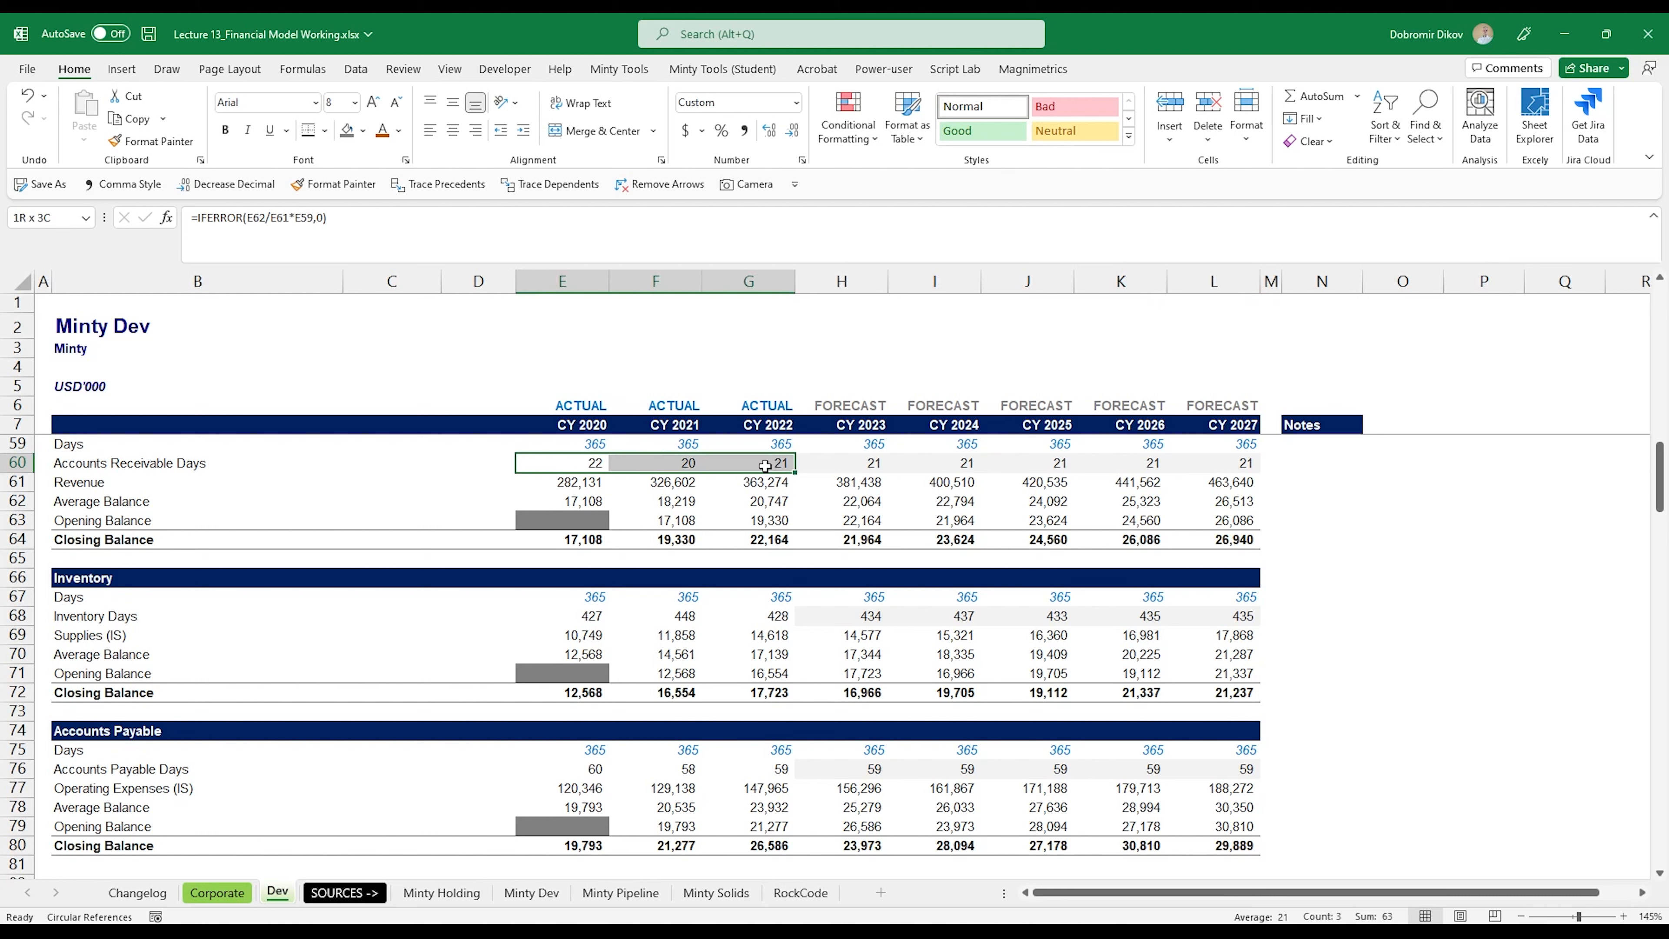
pyautogui.moveTo(582, 615); pyautogui.dragTo(754, 615)
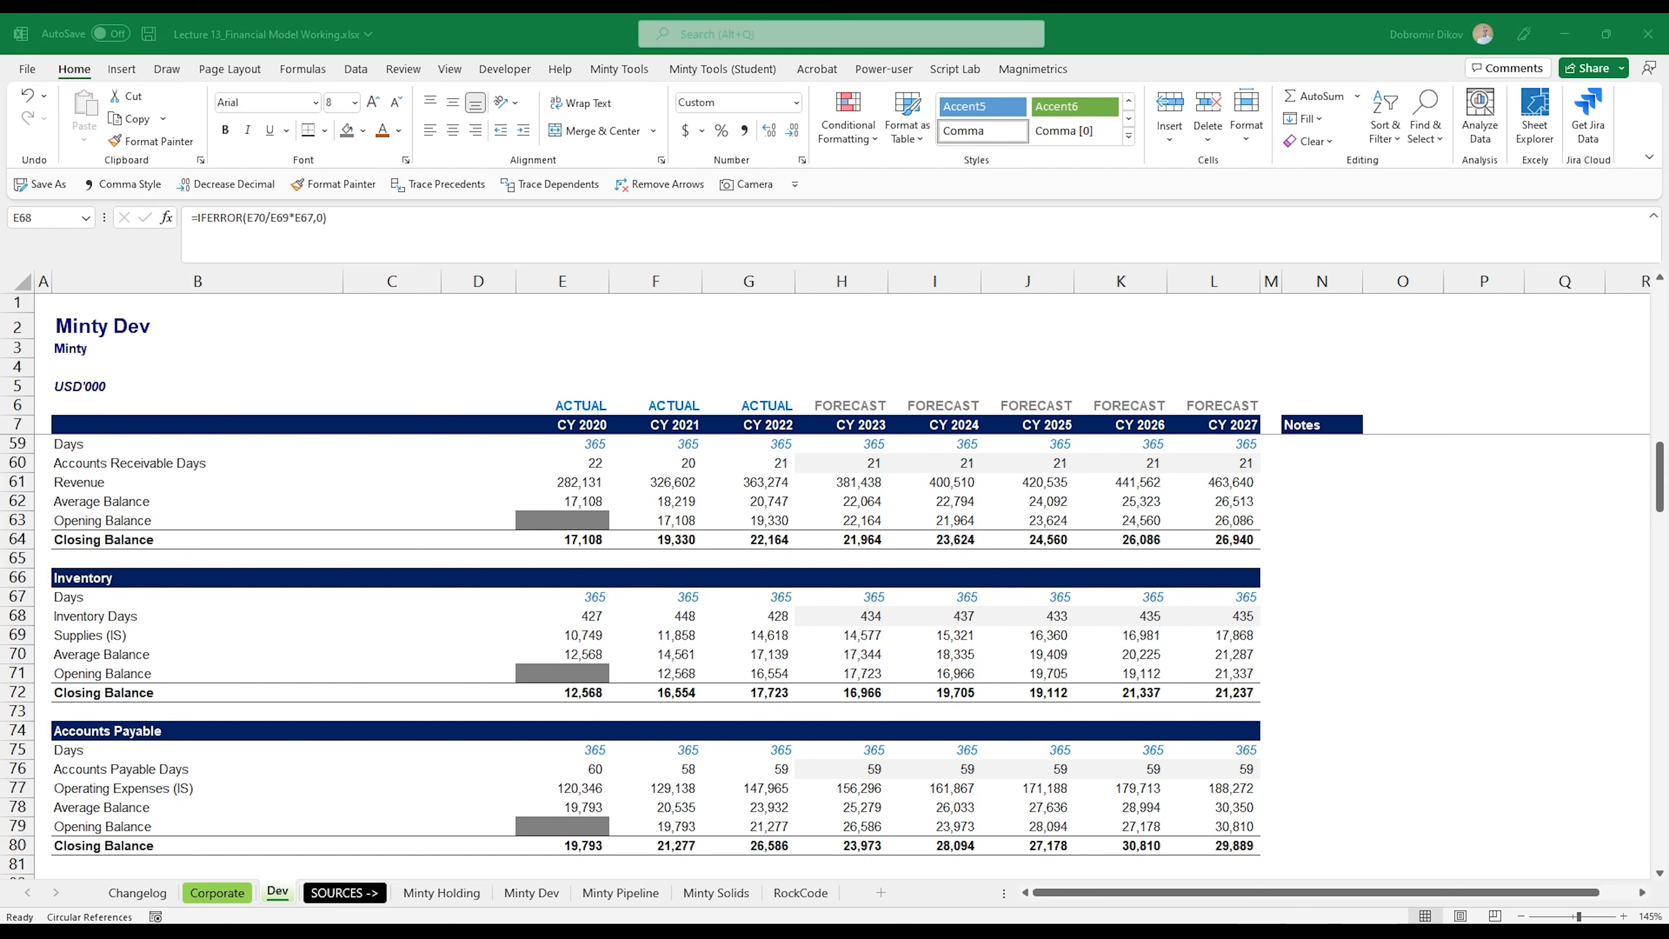
# Step: Examine the Dev sheet's working capital, forecast CAPEX (H89:L89), Goodwill and Equity schedules across the forecast years
pyautogui.scroll(-2, 716, 613)
pyautogui.scroll(-5, 732, 626)
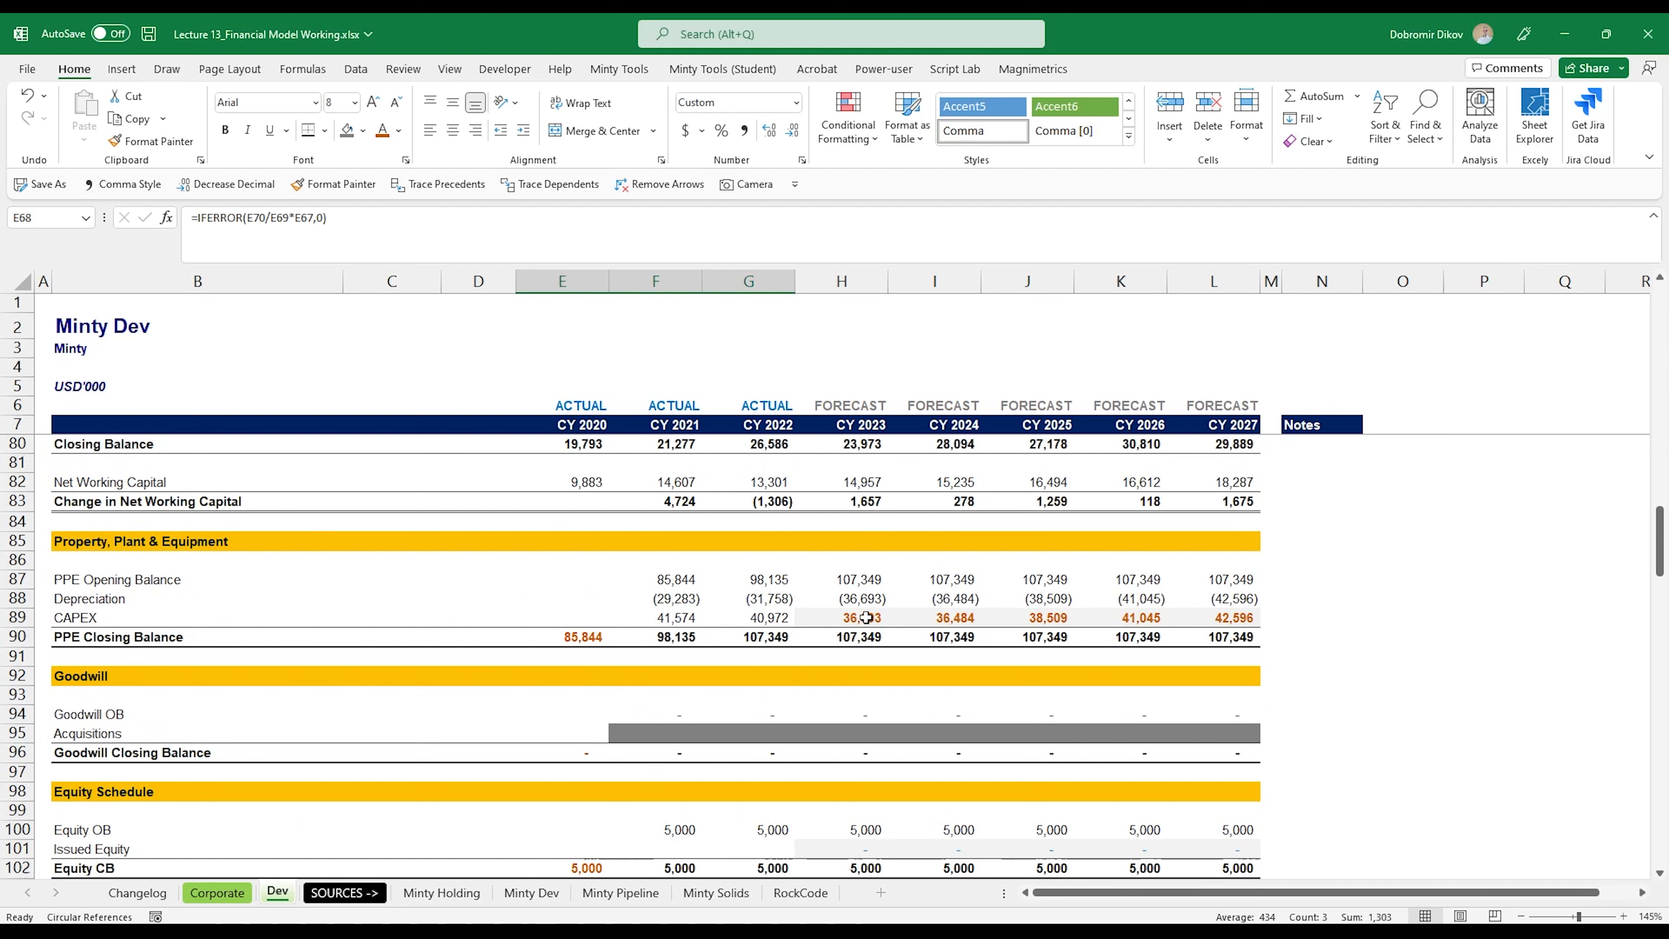
pyautogui.moveTo(864, 618); pyautogui.dragTo(1236, 618)
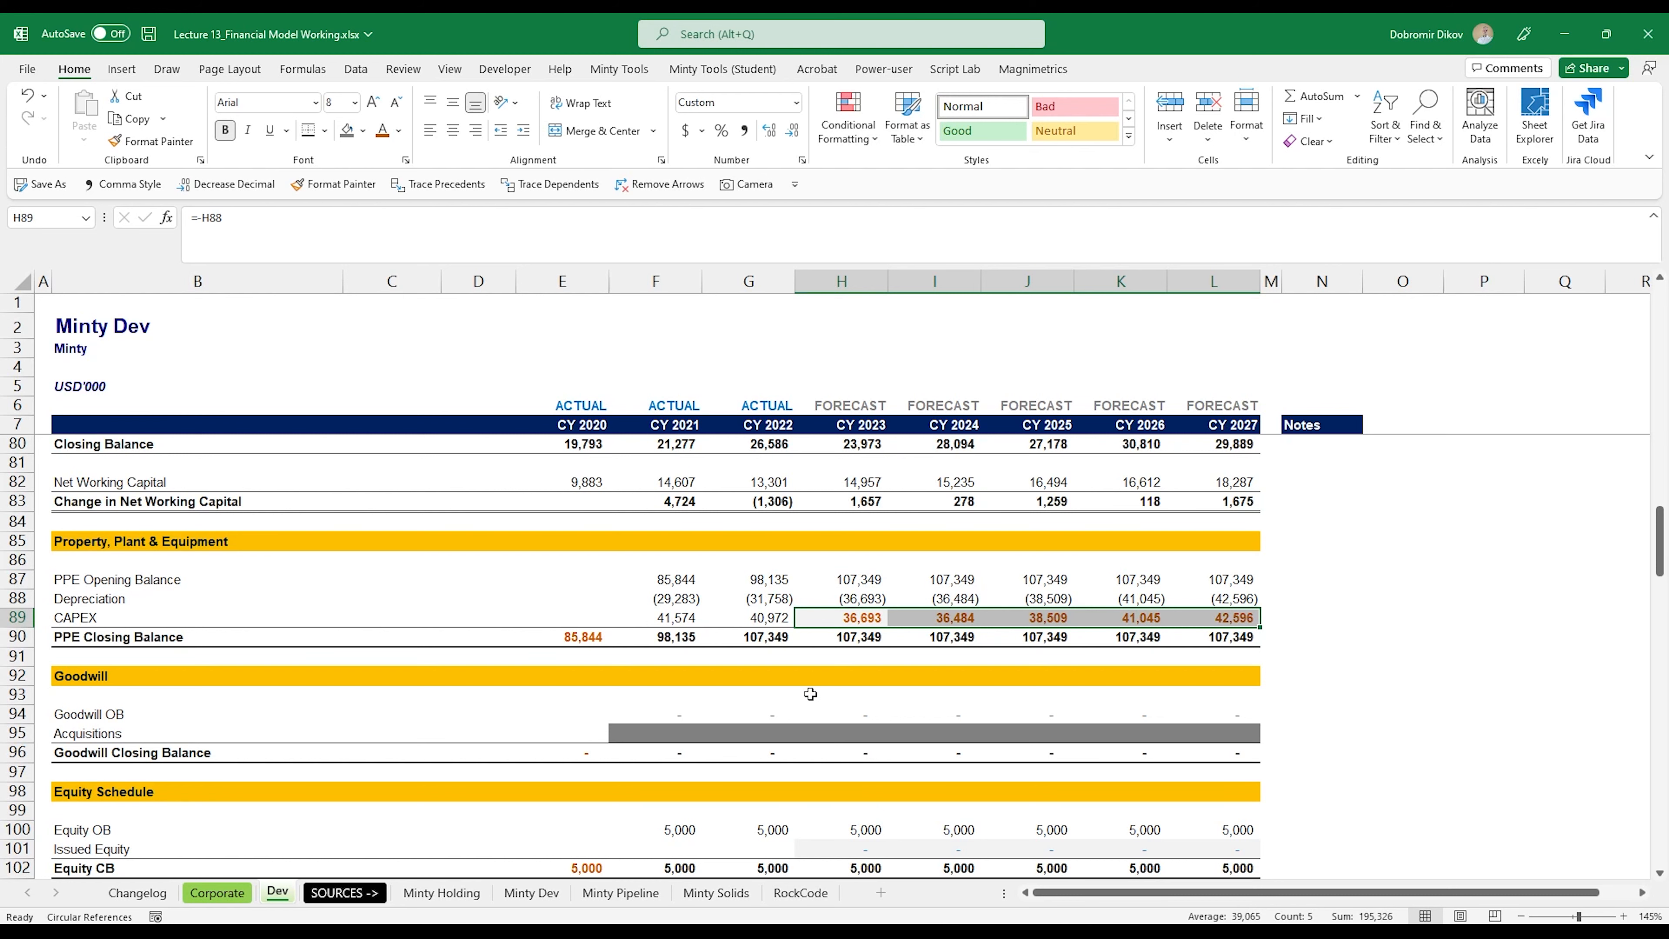
pyautogui.scroll(-2, 812, 691)
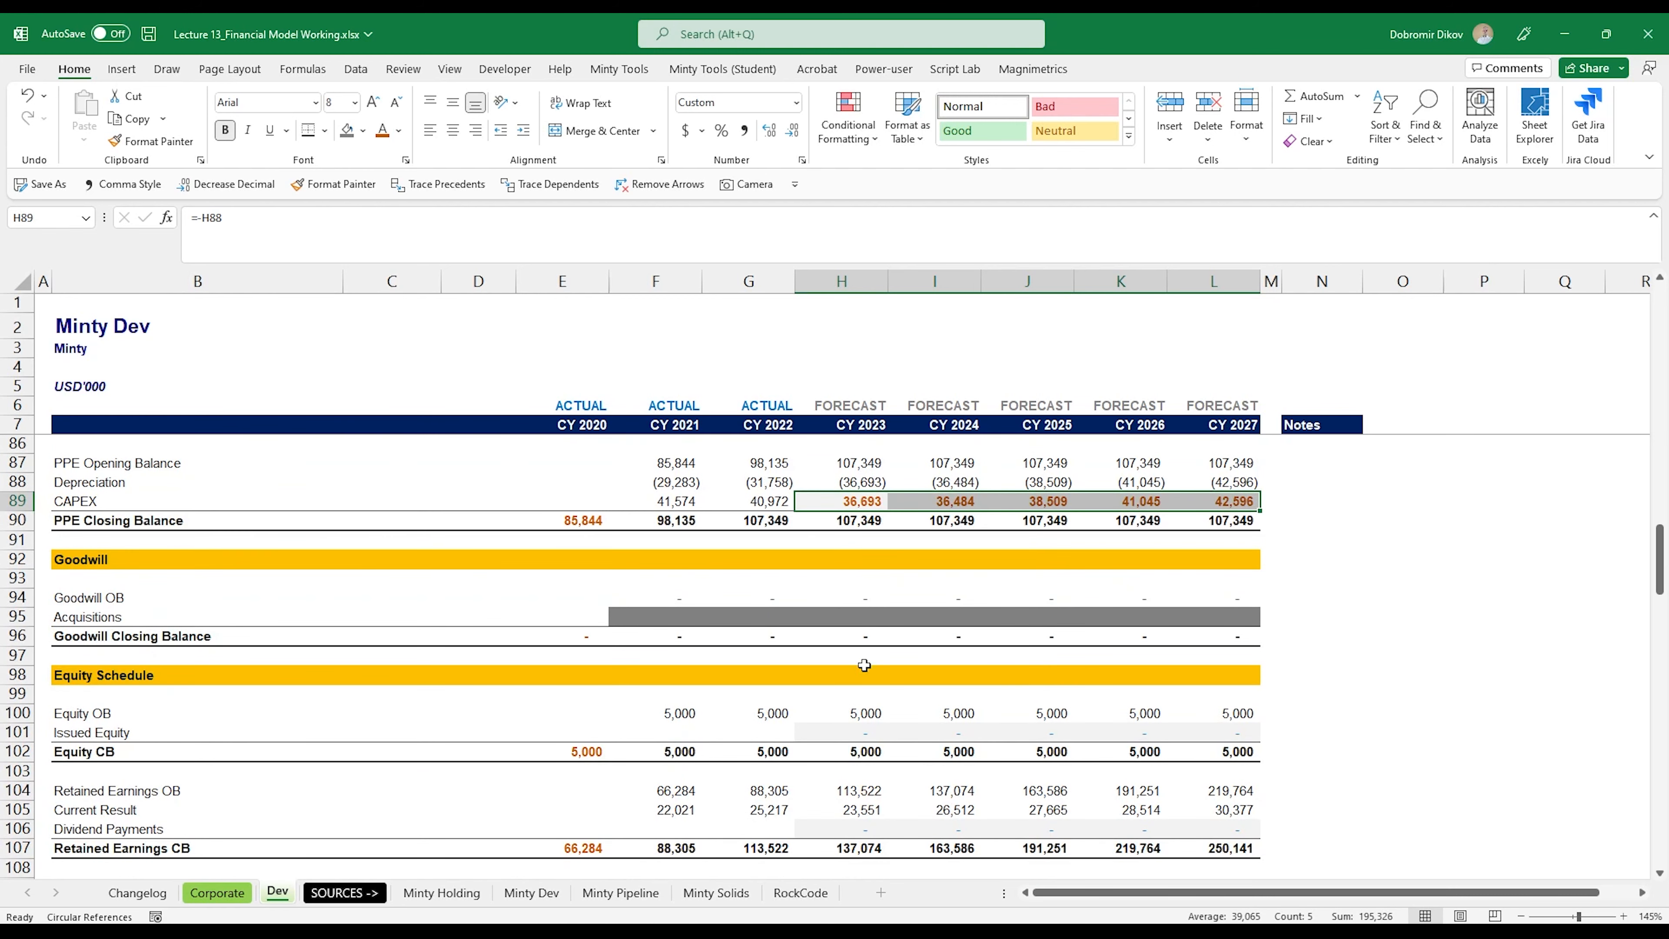
pyautogui.scroll(-2, 999, 585)
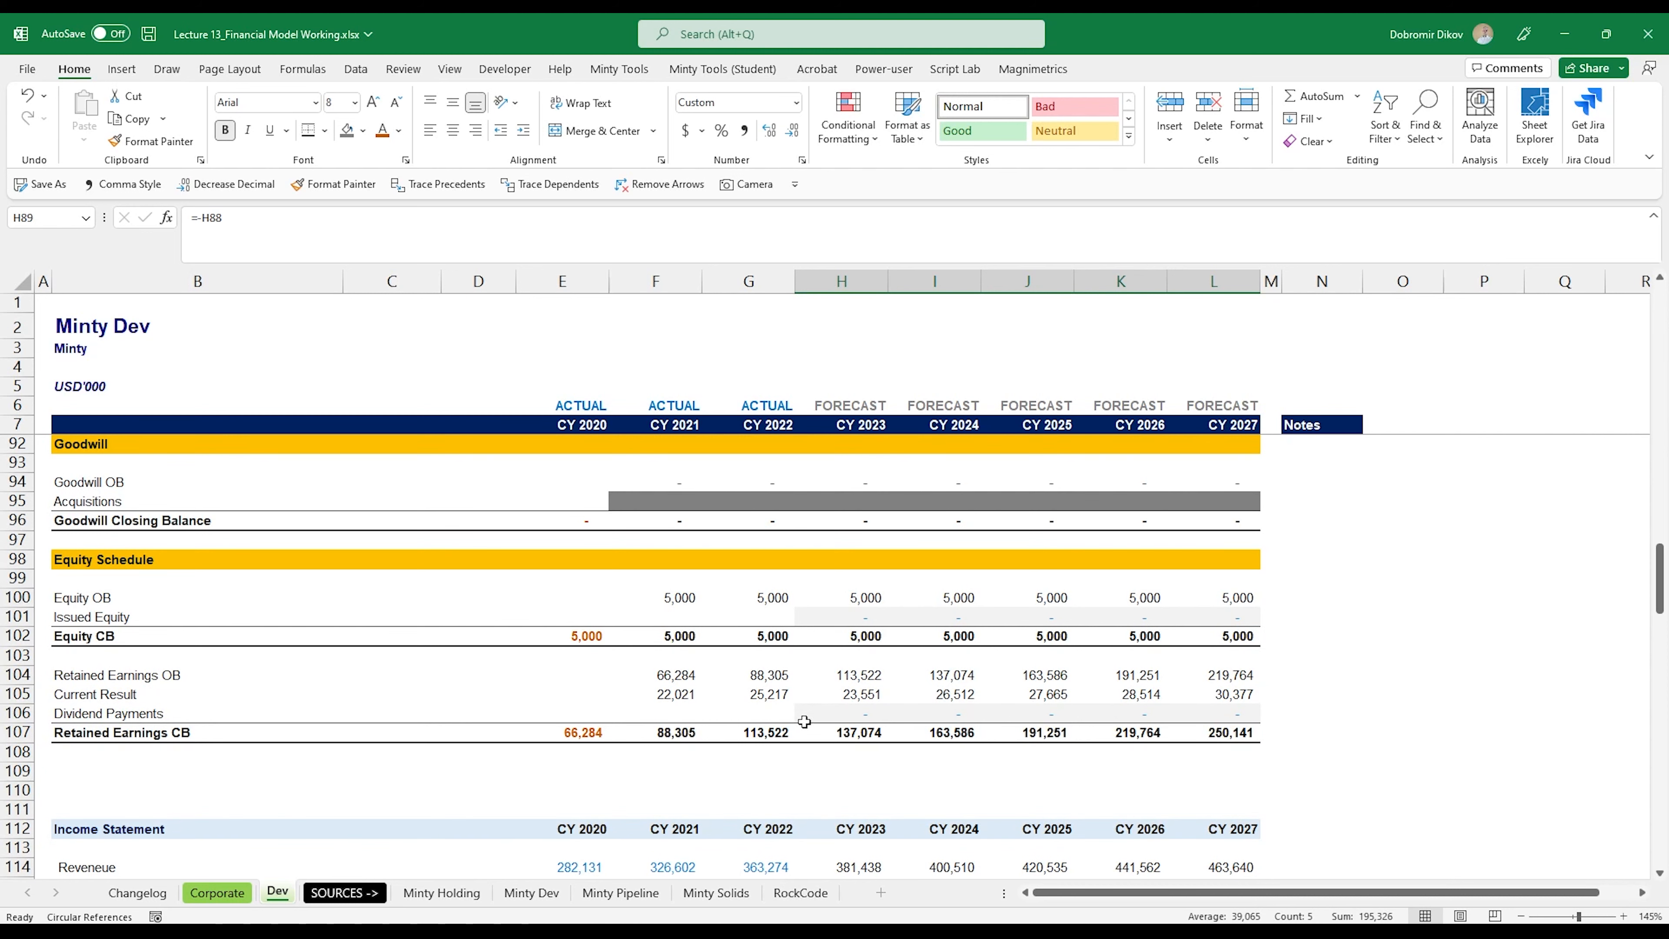
pyautogui.scroll(-11, 1088, 783)
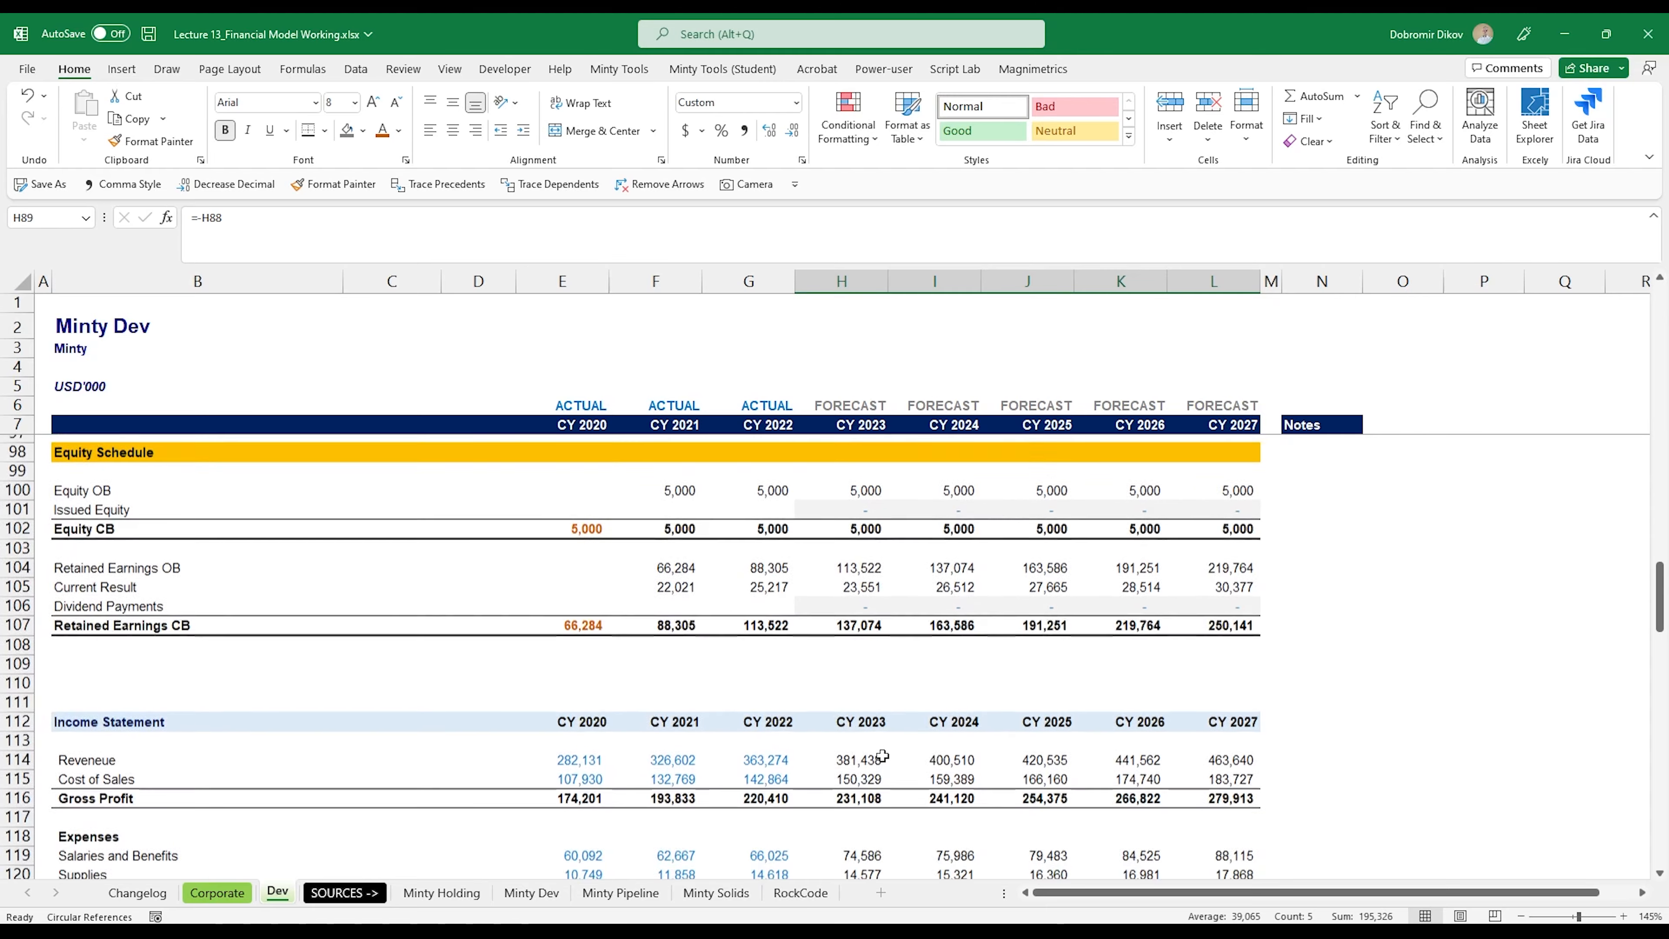
# Step: Review the Dev balance sheet, cash flow statement and check rows, including how they relate to the supporting schedules above
pyautogui.scroll(-4, 827, 733)
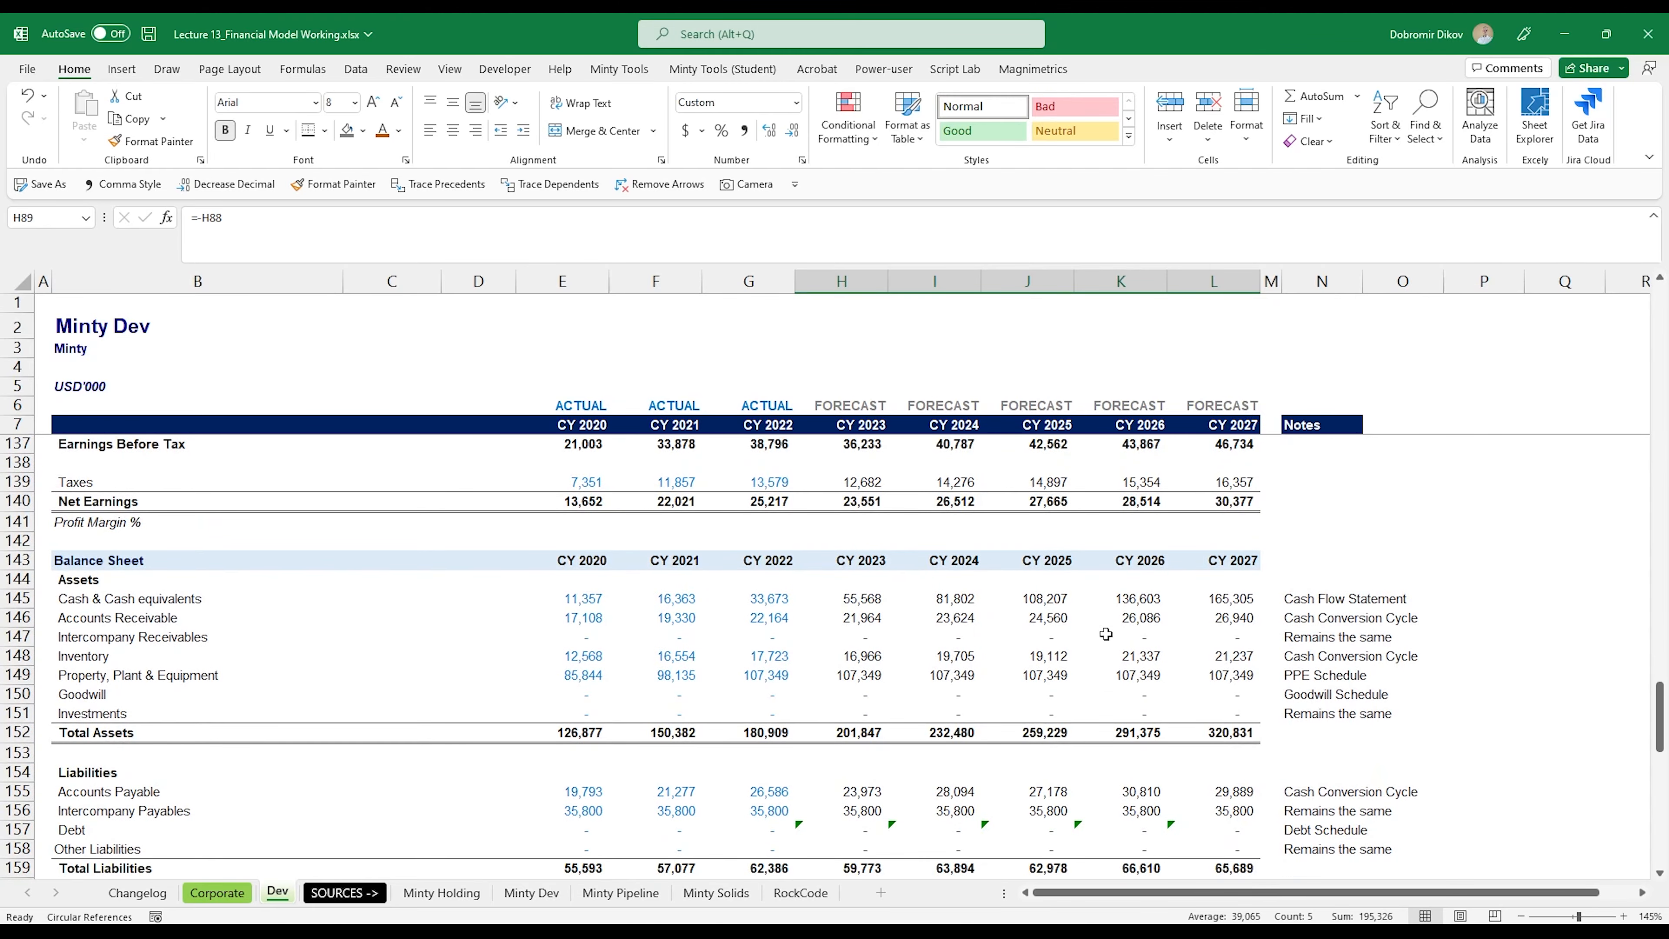
pyautogui.scroll(-3, 1059, 703)
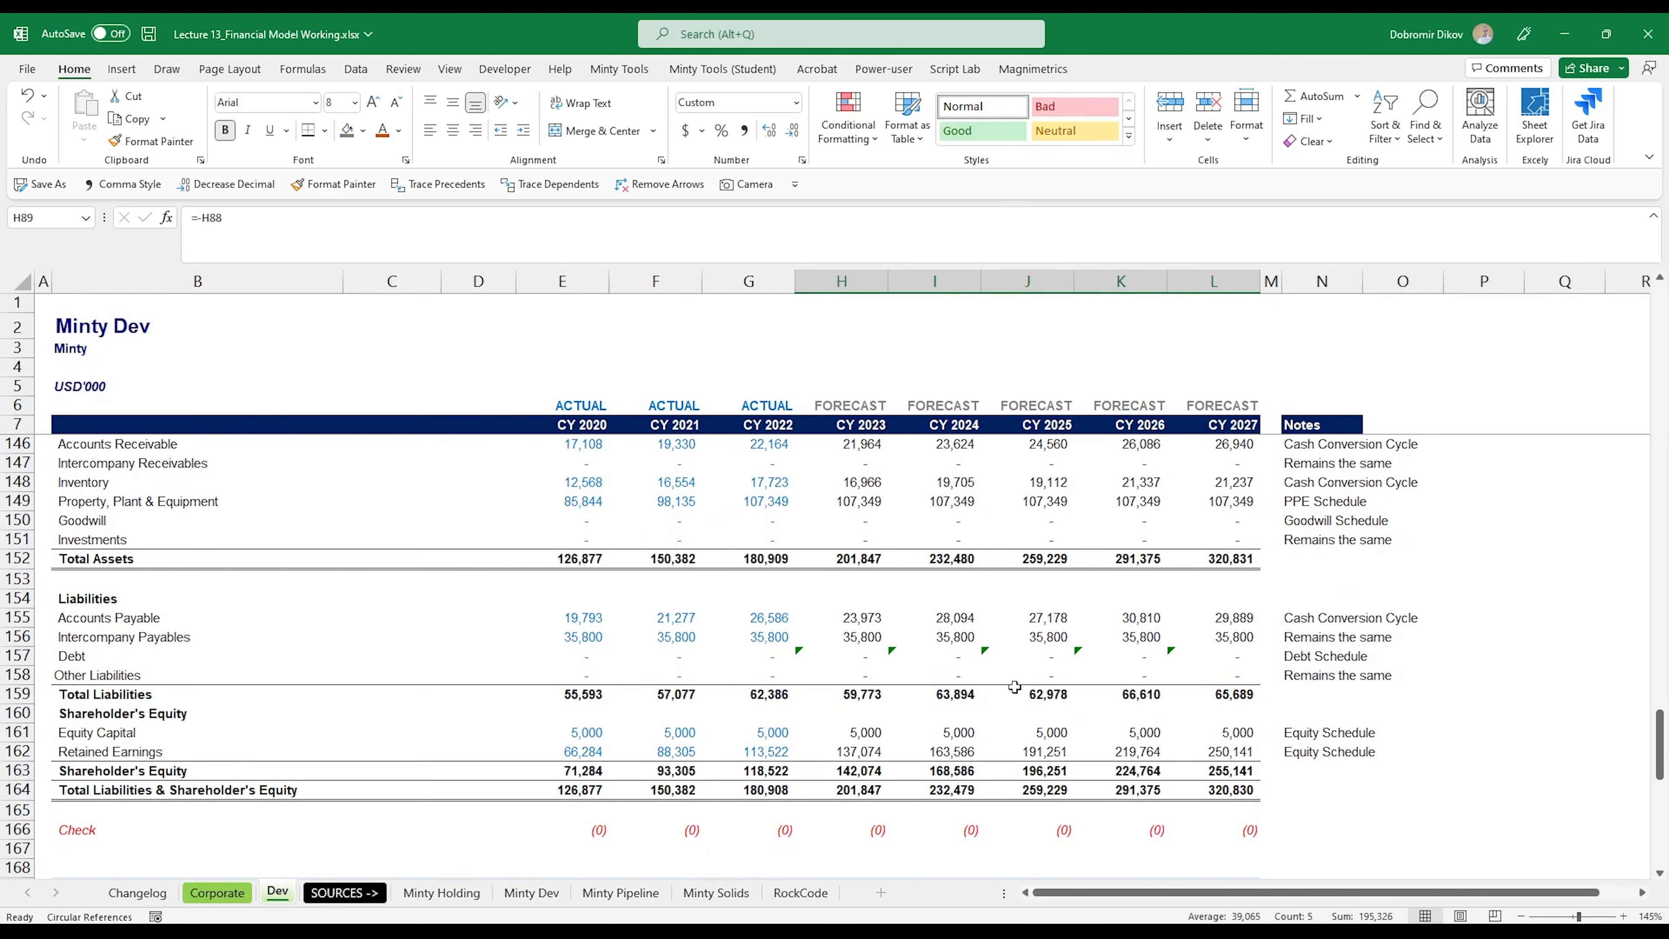
pyautogui.scroll(-3, 931, 732)
pyautogui.scroll(-3, 931, 732)
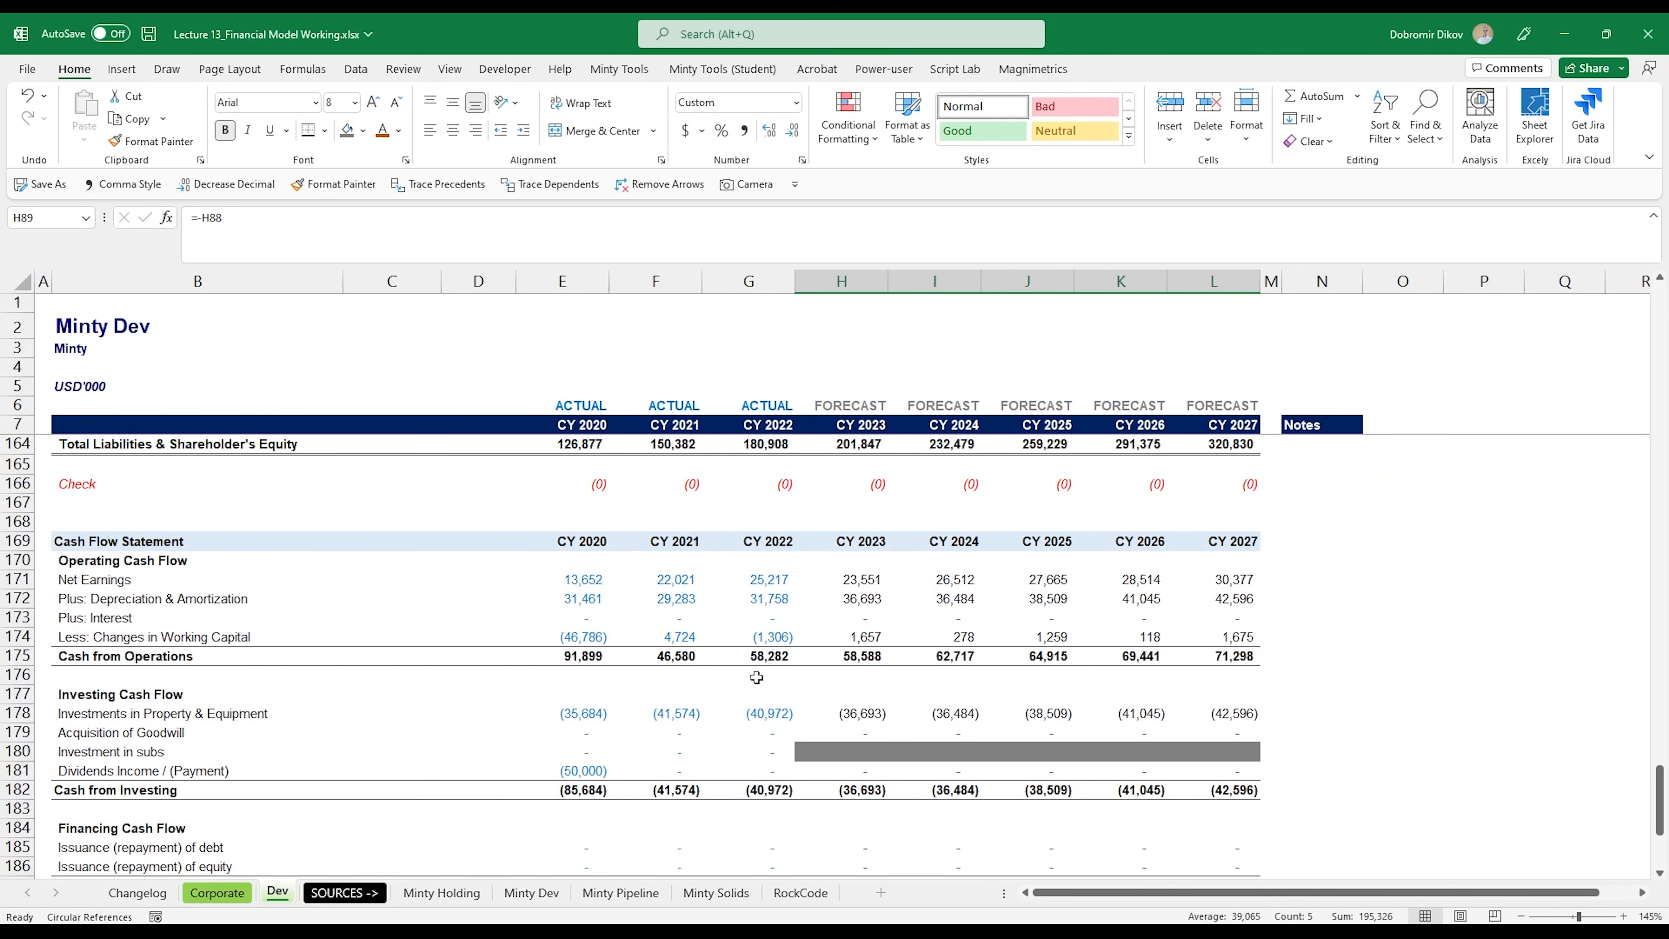
pyautogui.scroll(-3, 853, 712)
pyautogui.scroll(-2, 858, 714)
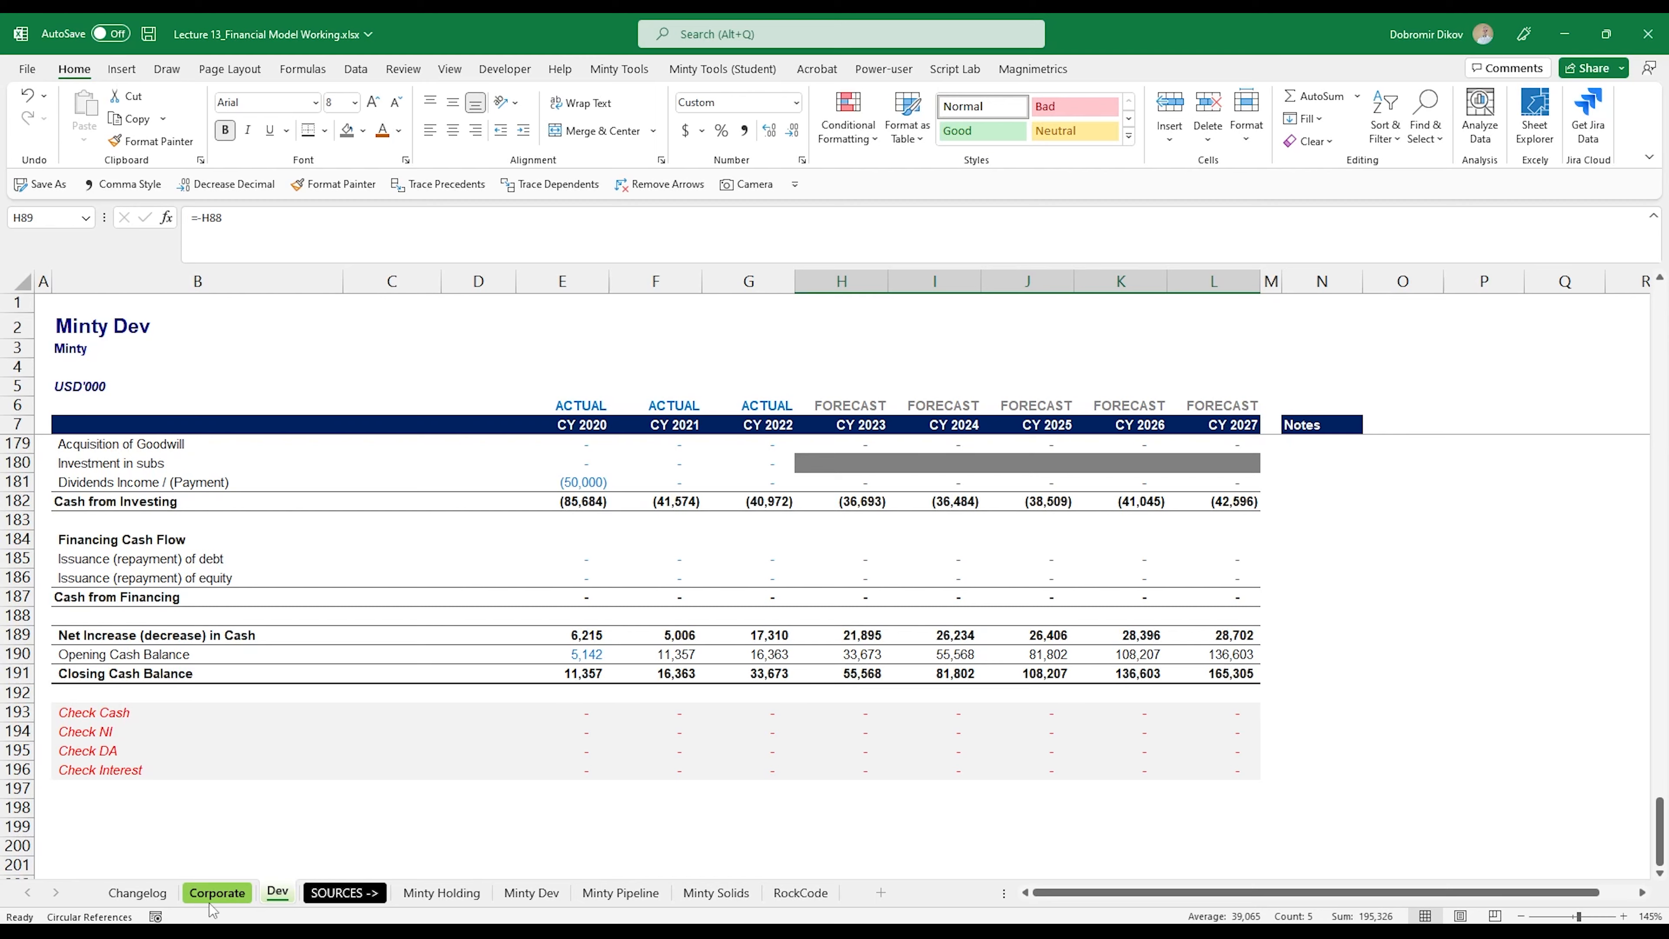
pyautogui.scroll(13, 763, 631)
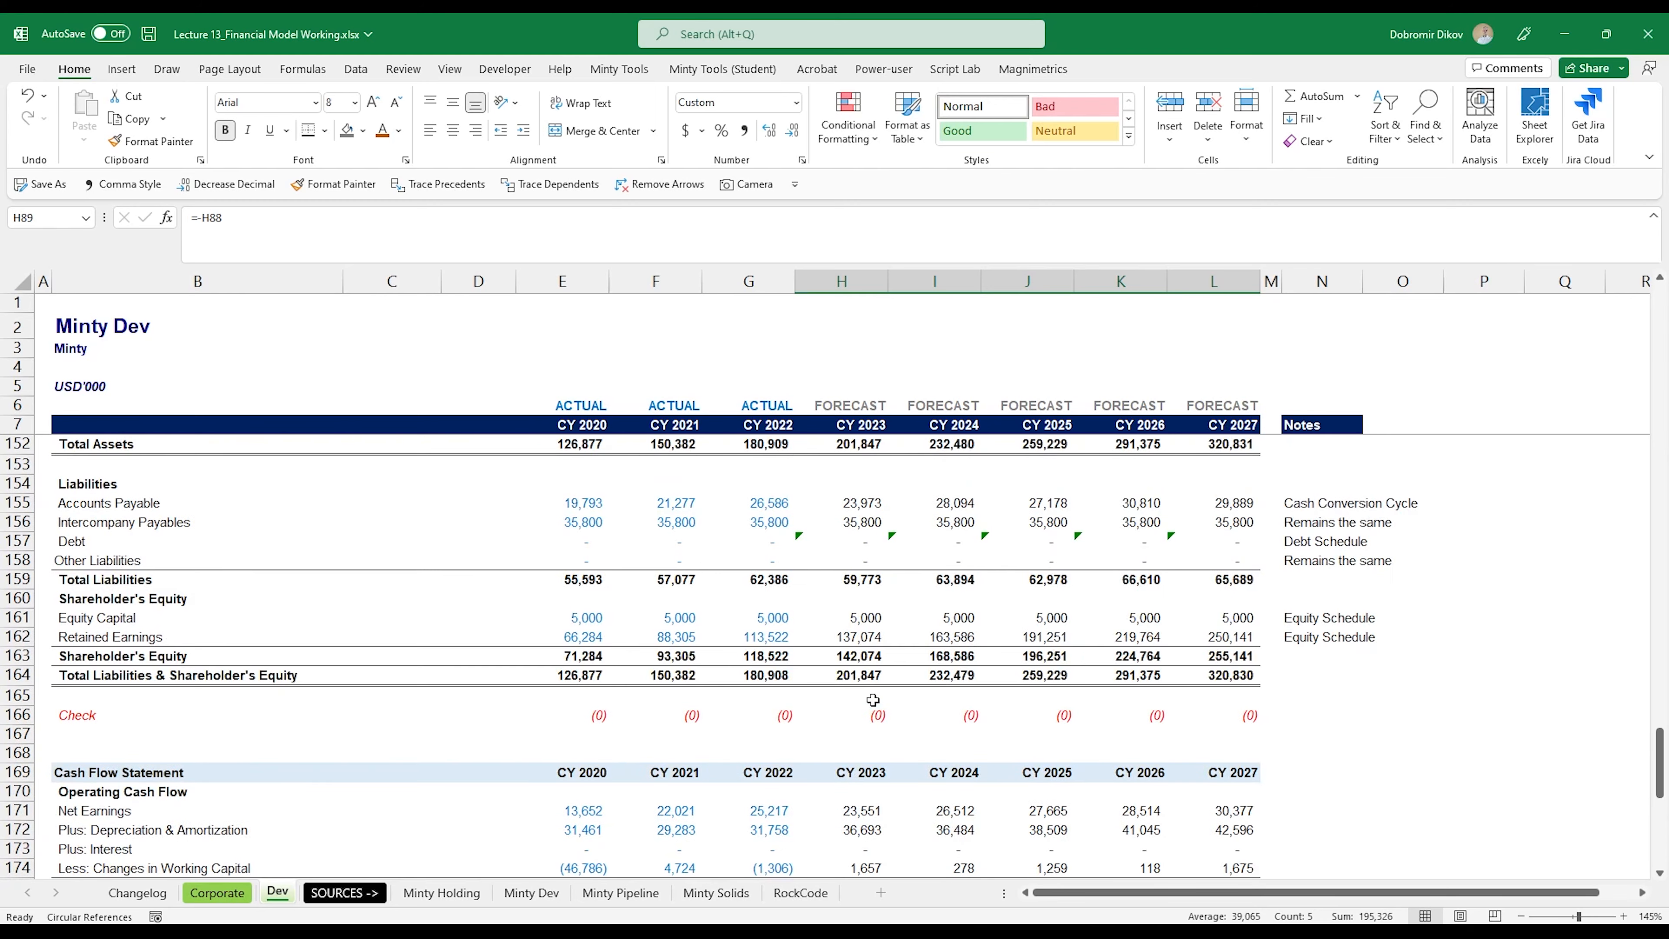
pyautogui.scroll(20, 905, 747)
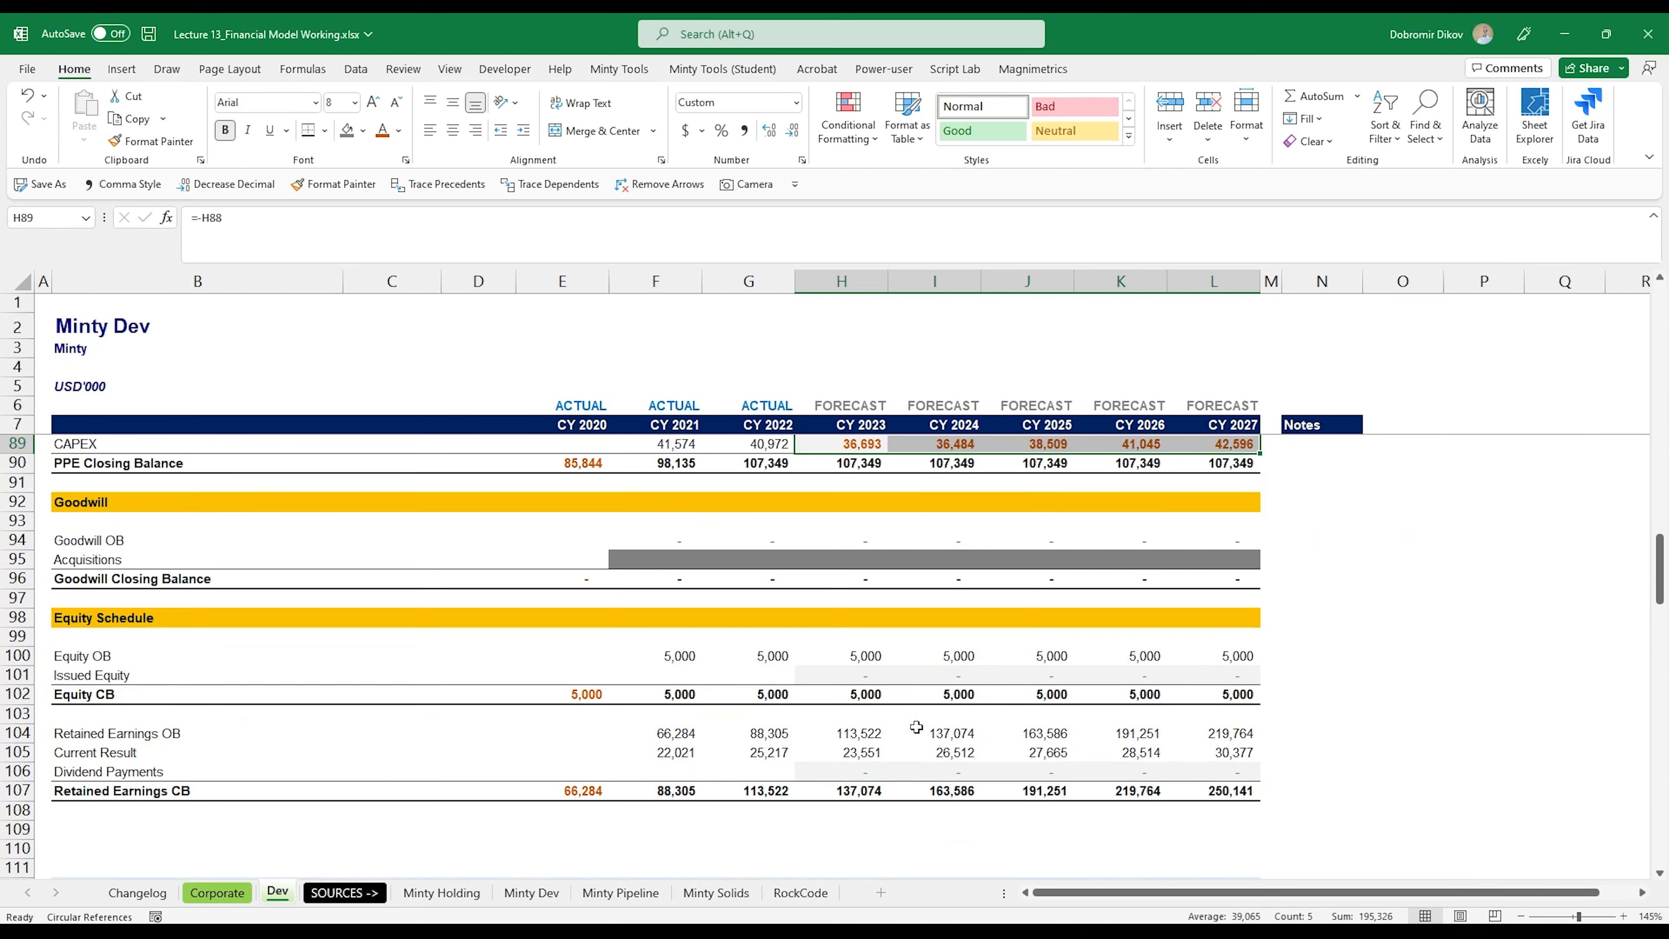
pyautogui.scroll(20, 916, 730)
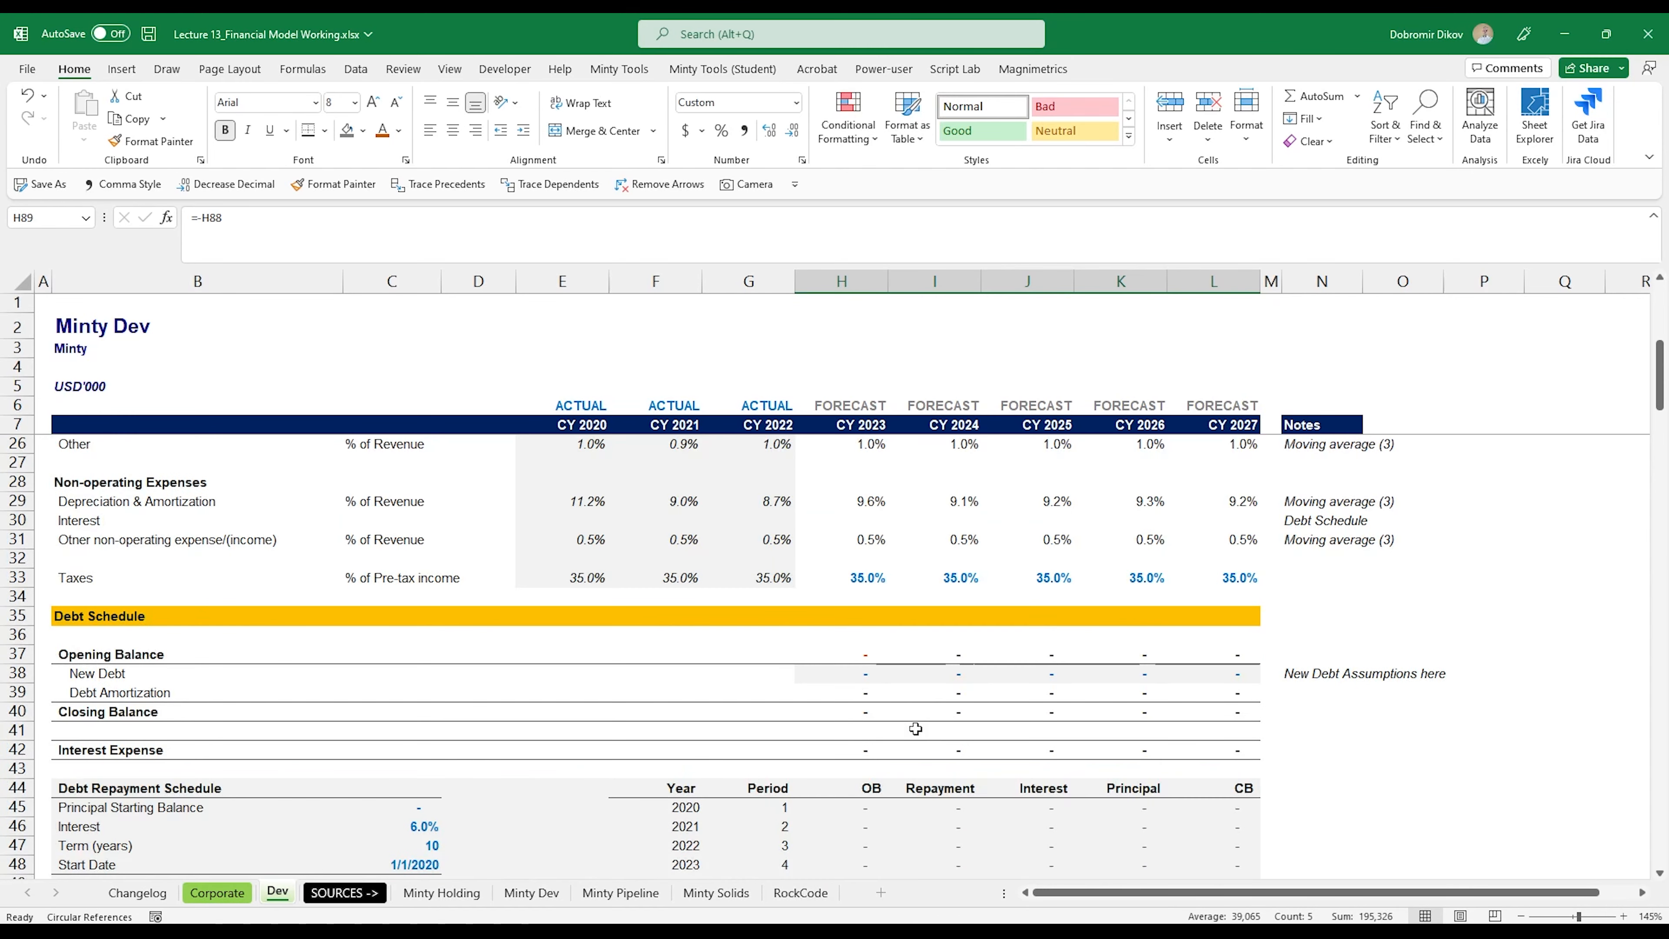
pyautogui.scroll(2, 916, 729)
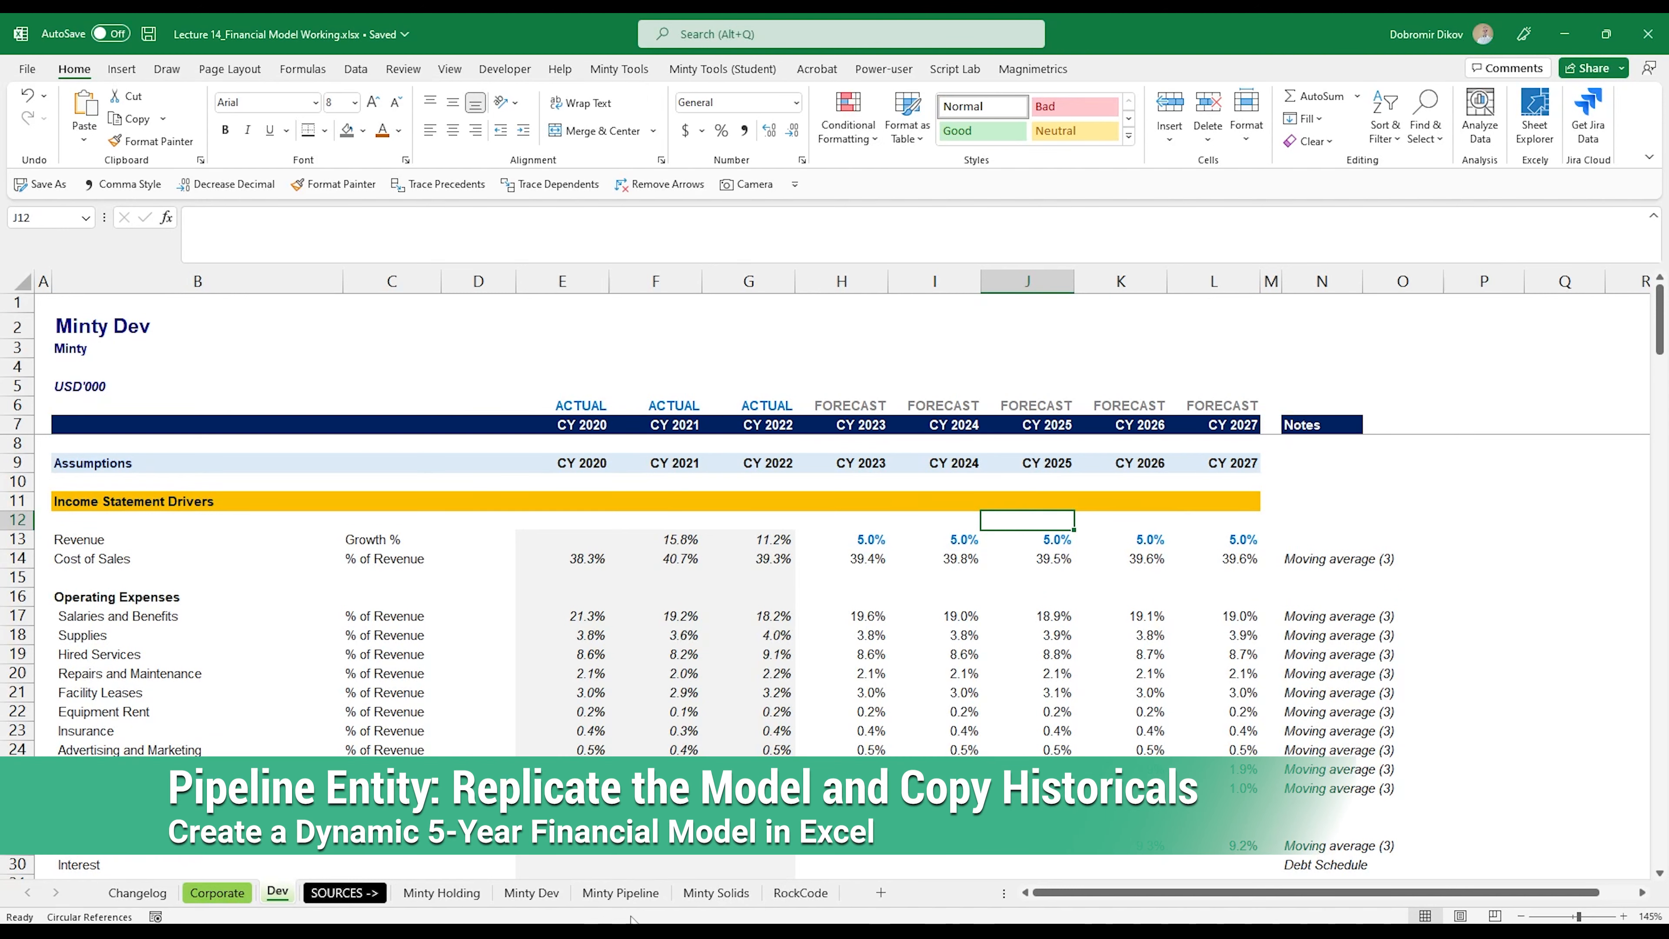
# Step: Create a copy of the Dev sheet placed before the SOURCES -> sheet and rename the copy Pipeline
pyautogui.rightClick(277, 899)
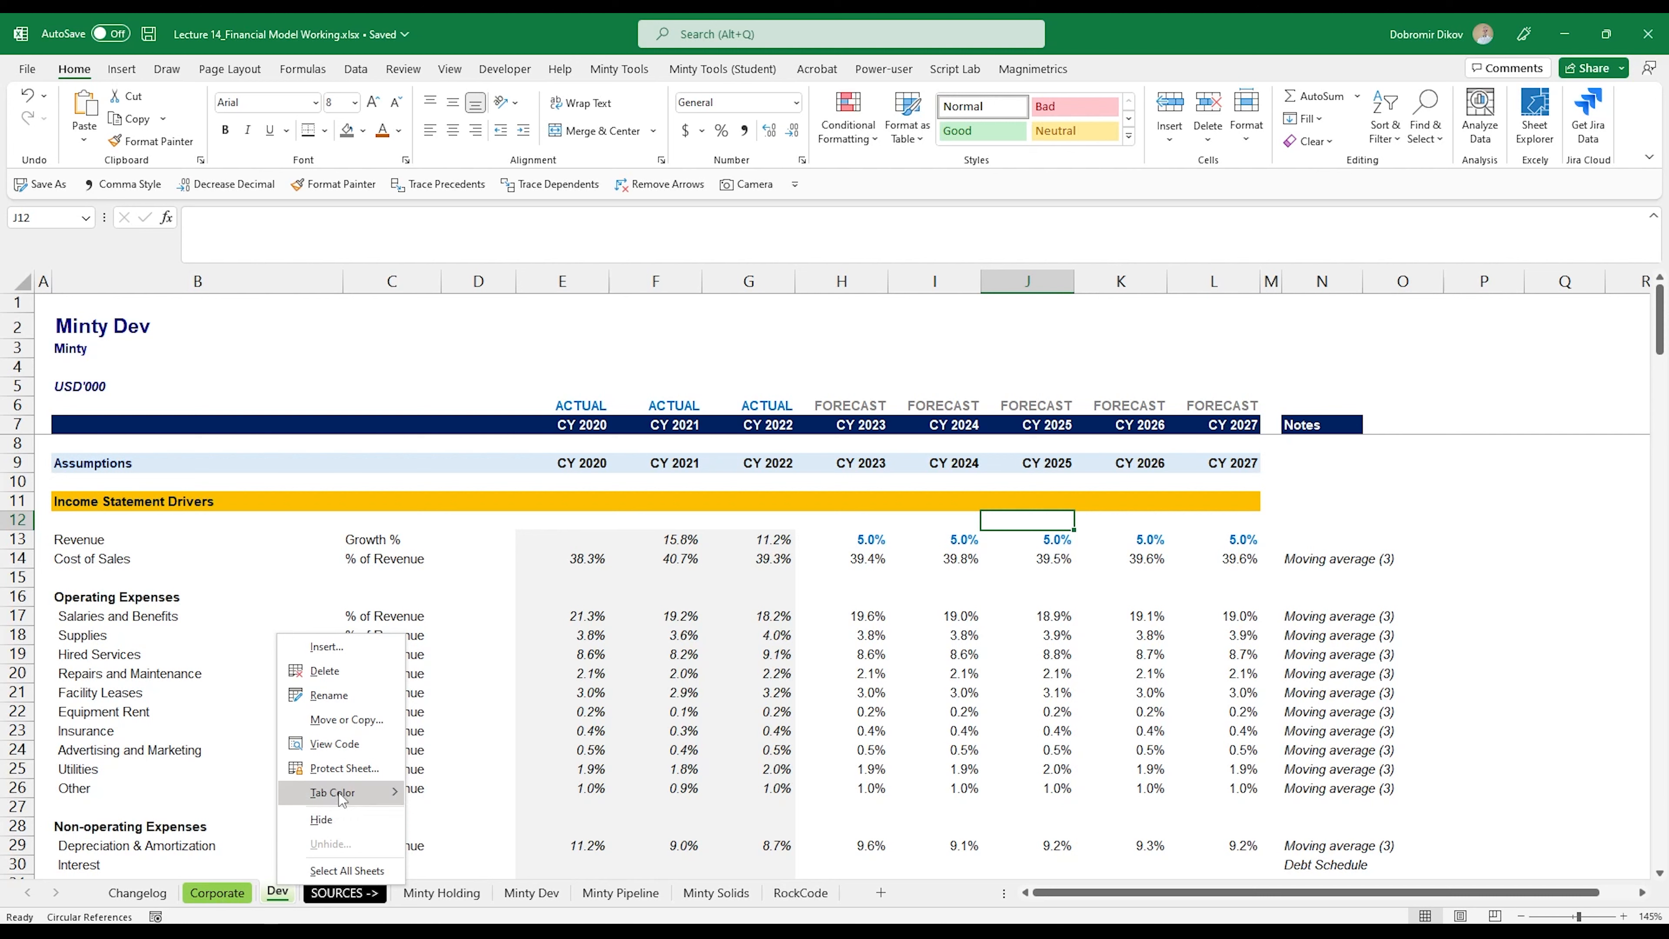
pyautogui.click(335, 720)
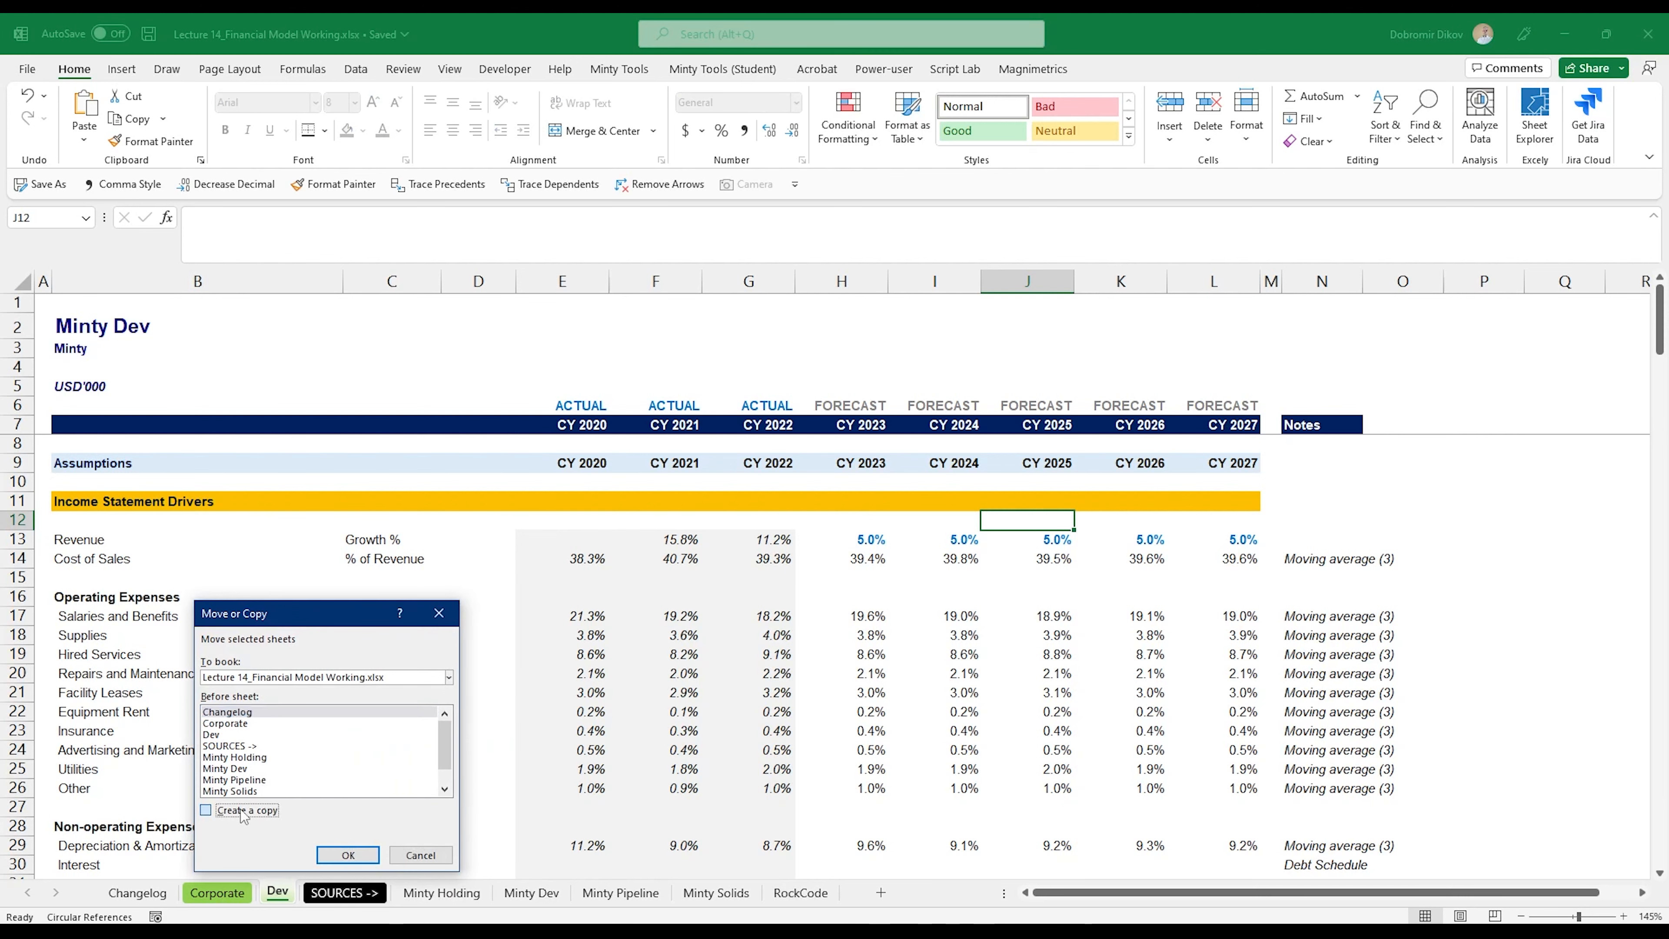
pyautogui.click(243, 746)
pyautogui.click(365, 856)
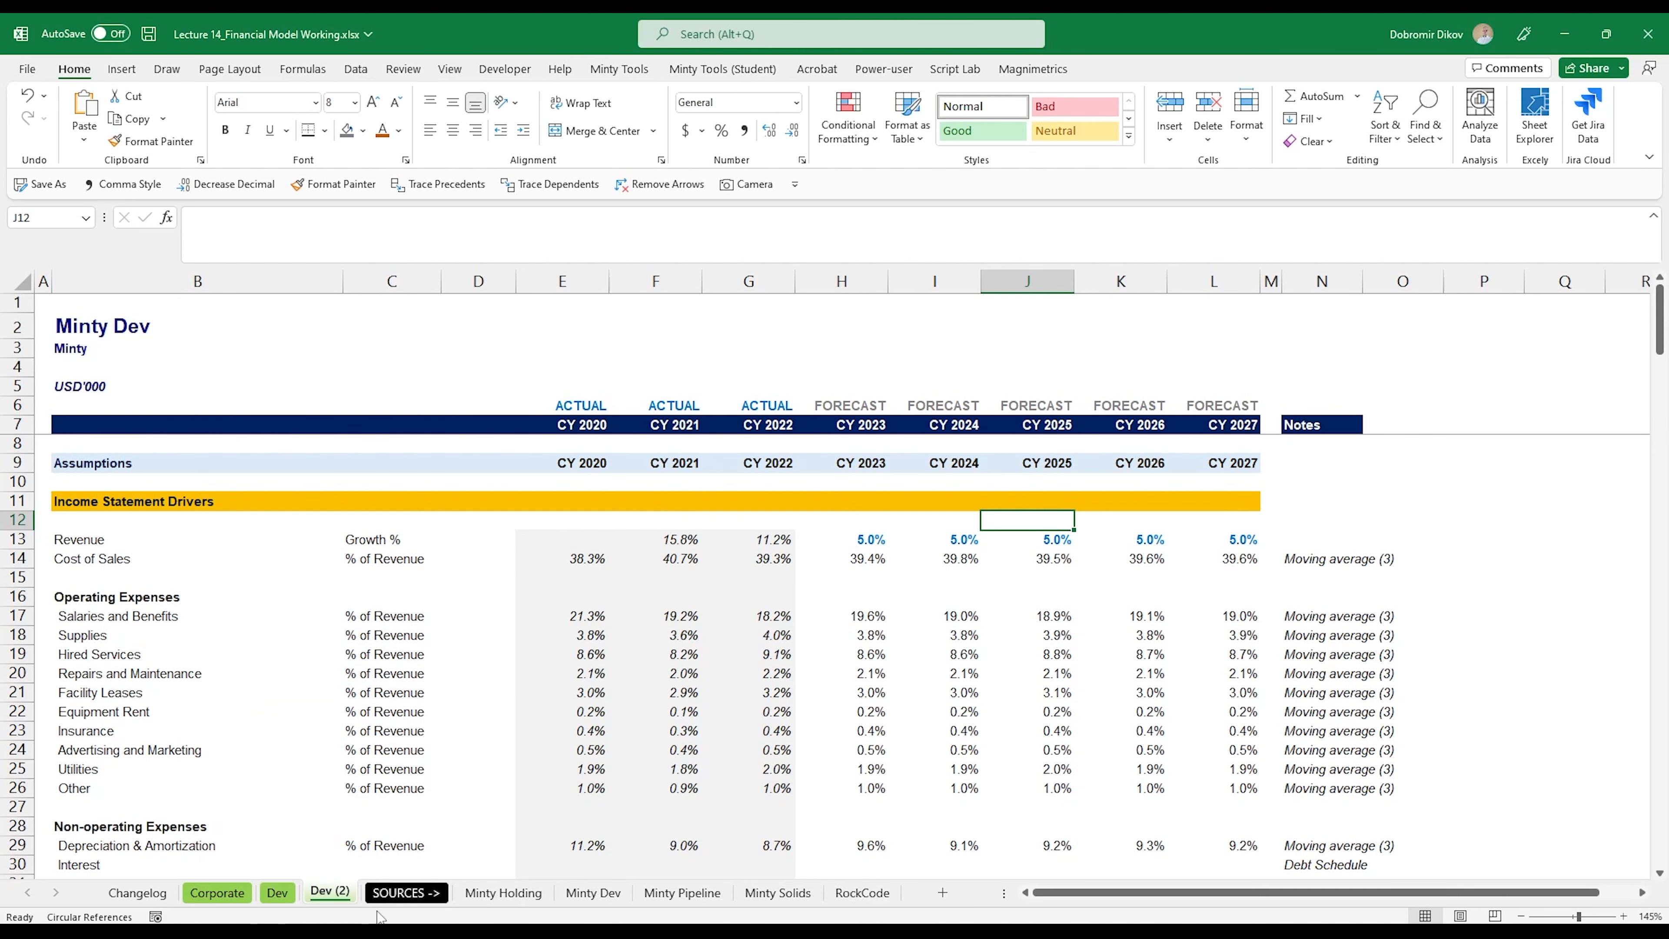
pyautogui.doubleClick(332, 896)
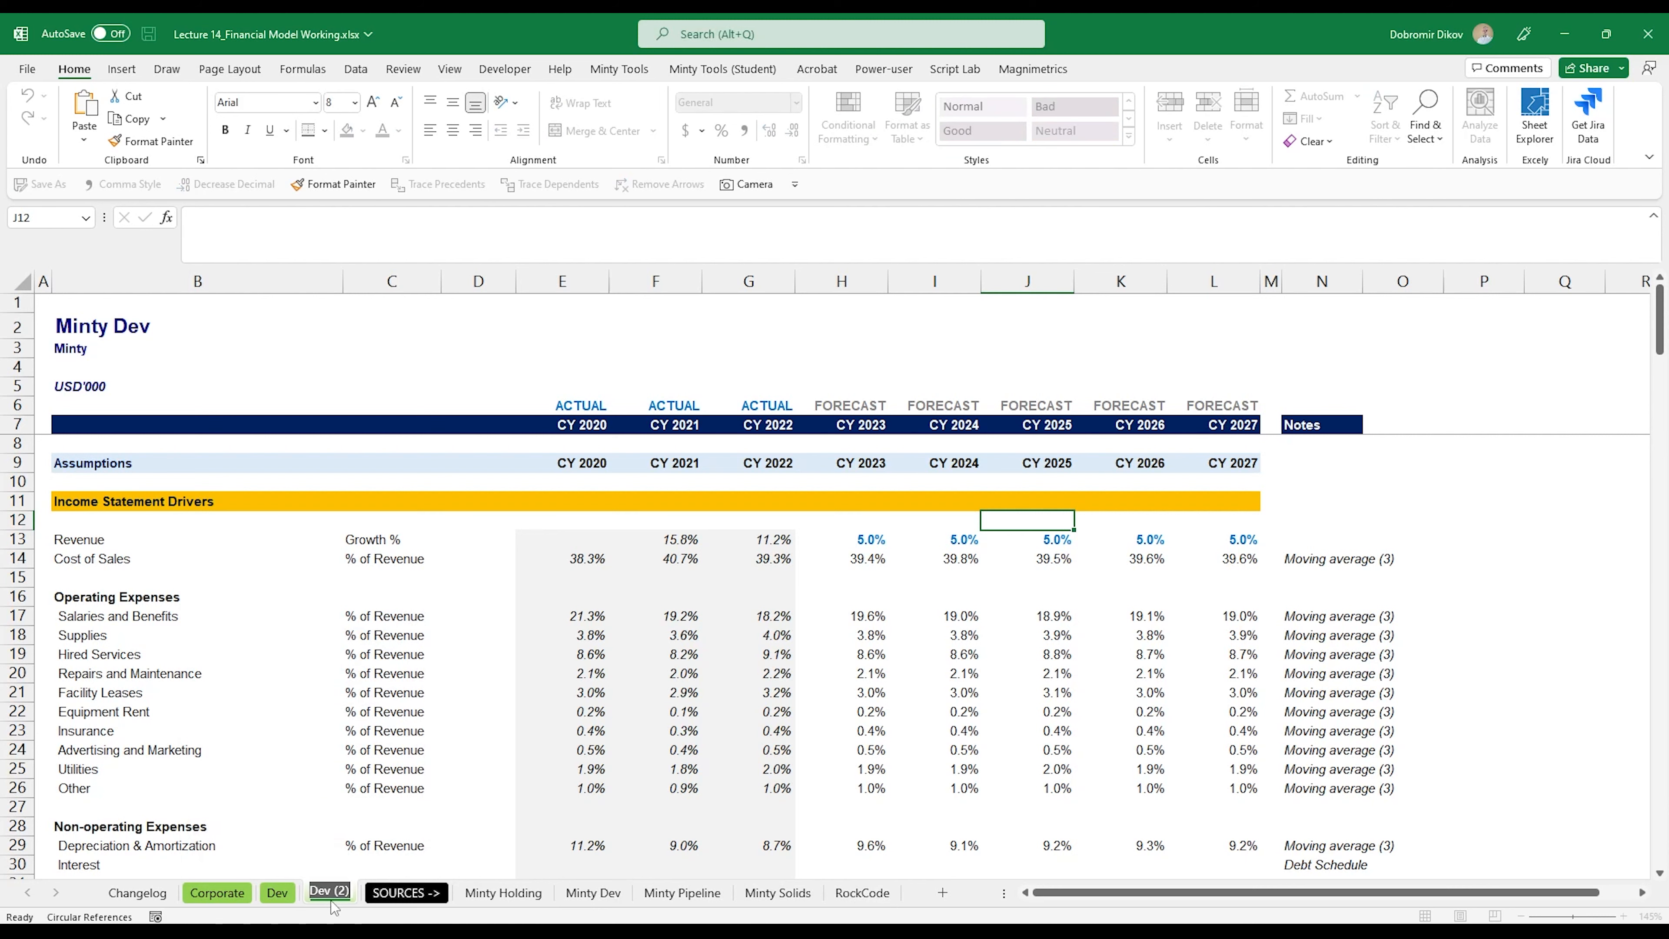
pyautogui.write('Pipeline')
pyautogui.press('Return')
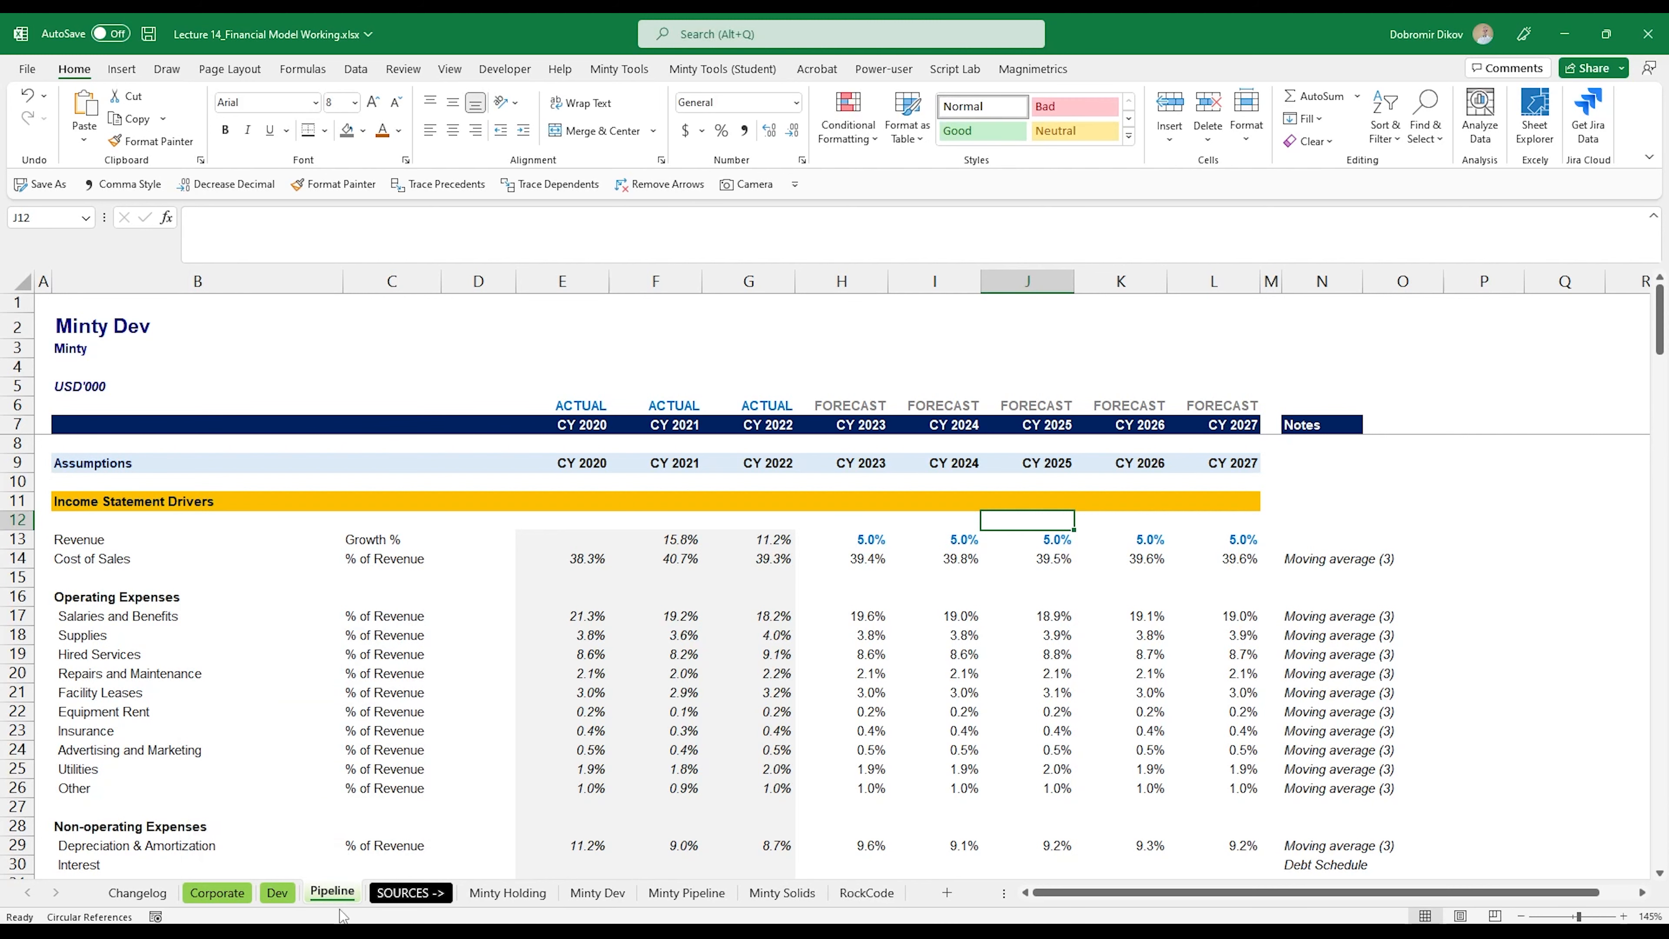
# Step: Change the title in B2 of the Pipeline sheet to Minty Pipeline
pyautogui.doubleClick(129, 325)
pyautogui.doubleClick(128, 326)
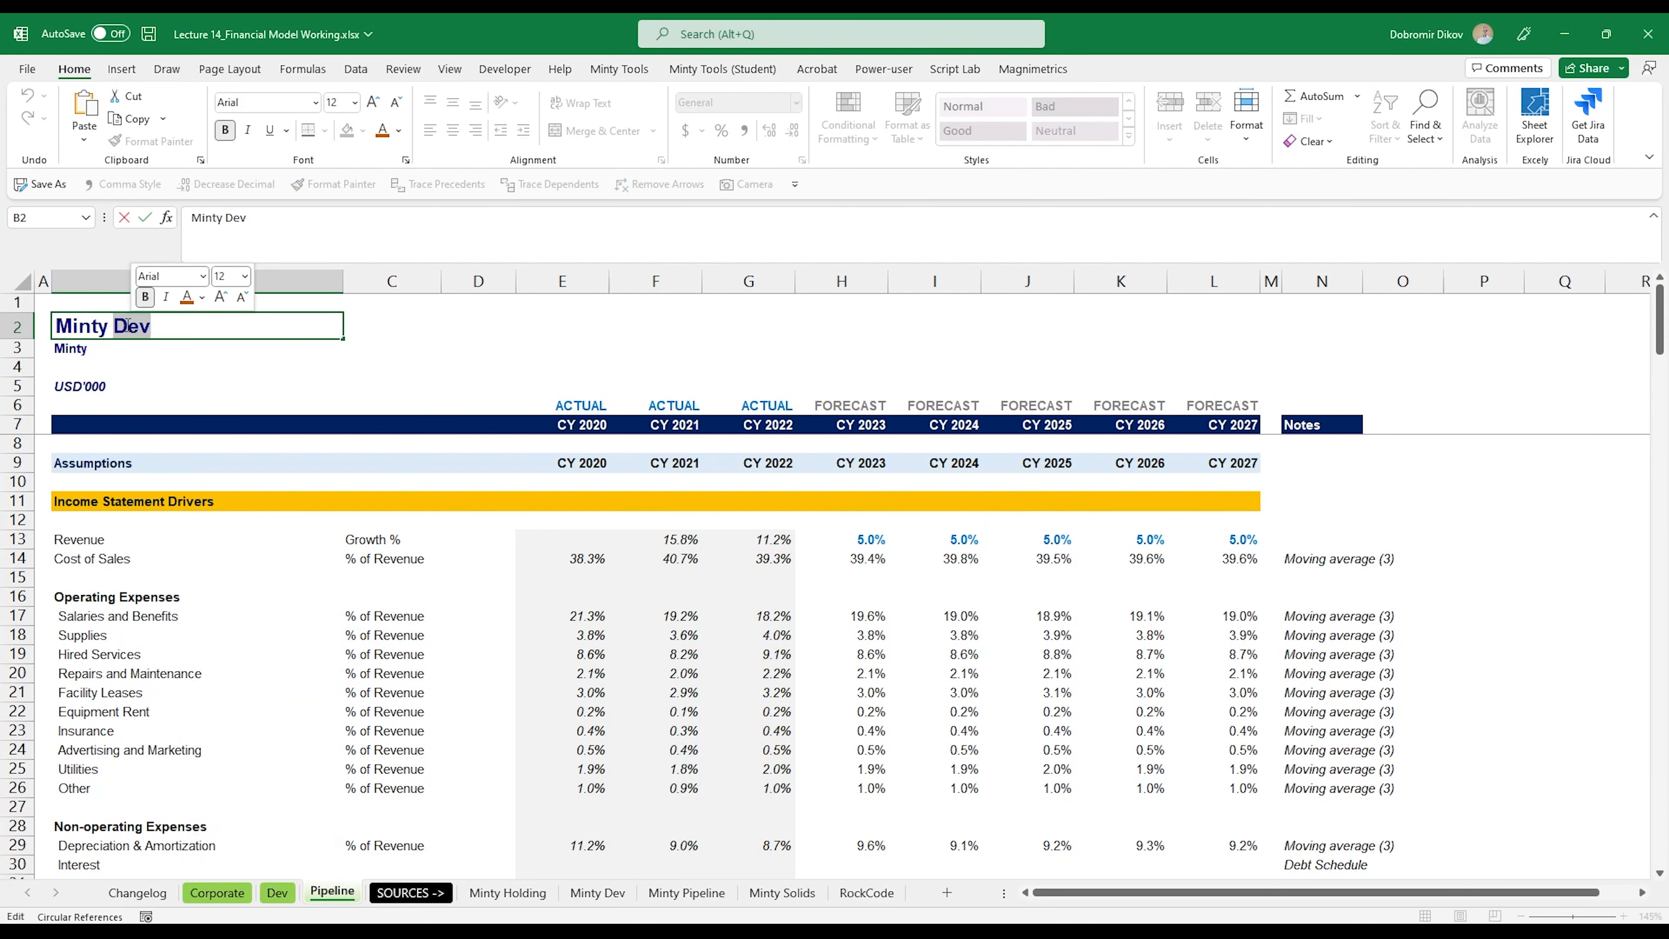
pyautogui.write('Pipeline')
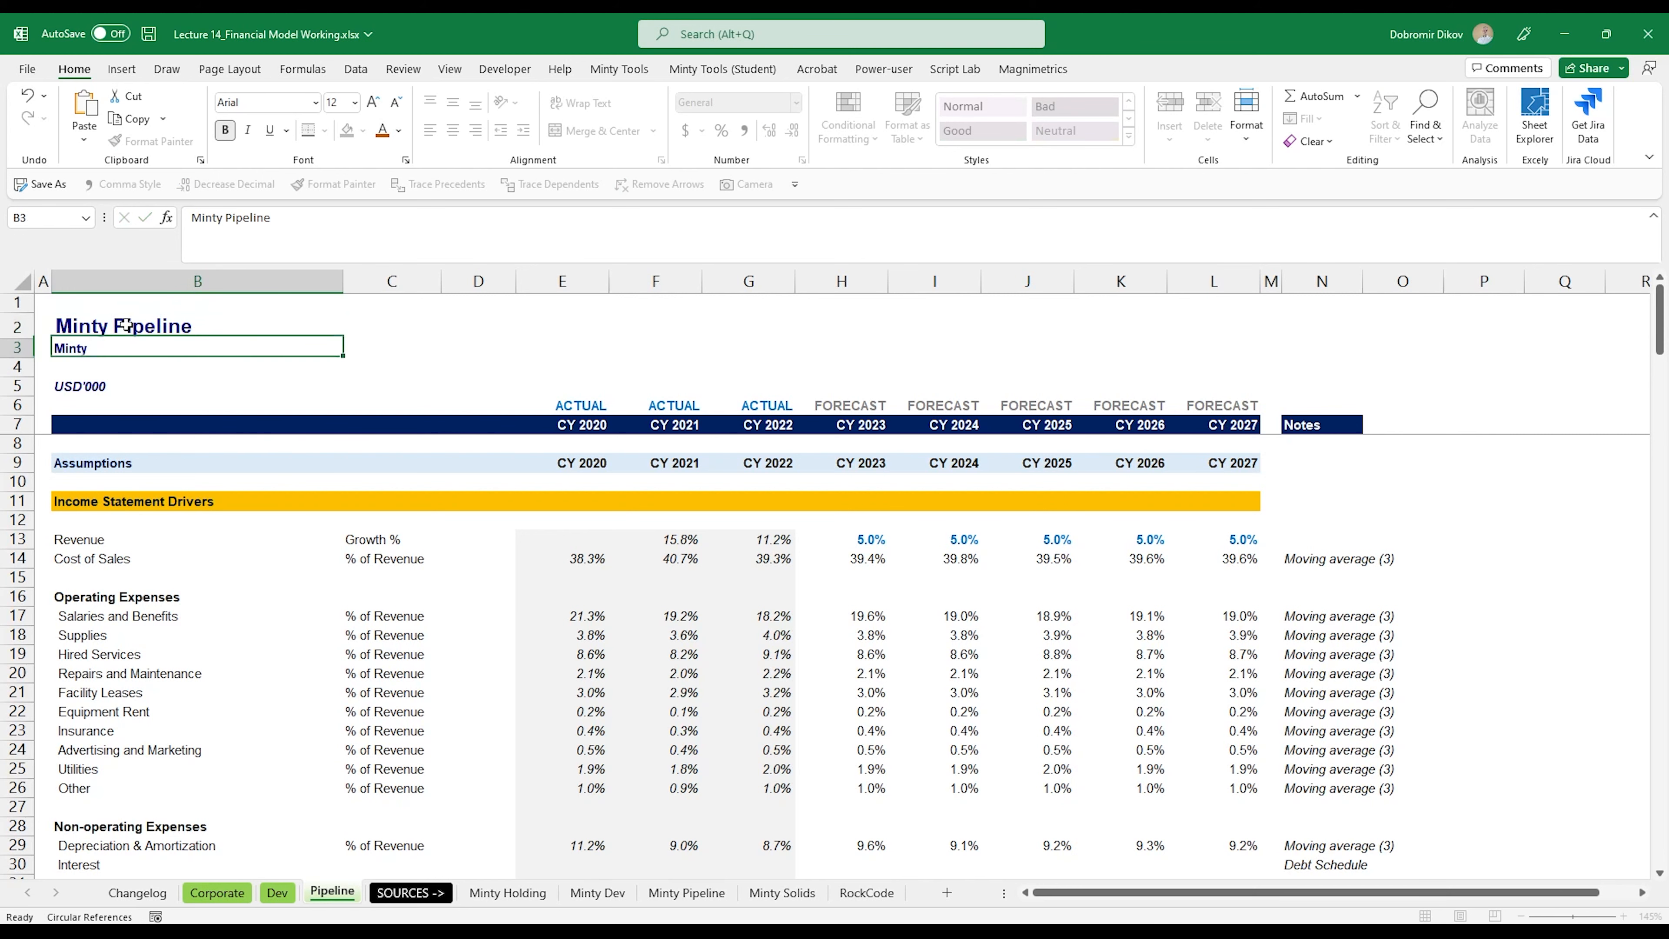
pyautogui.press('Return')
# Step: Record in C15 of the Changelog sheet that the Dev model was built, starting the note with "Built Dev"
pyautogui.click(137, 893)
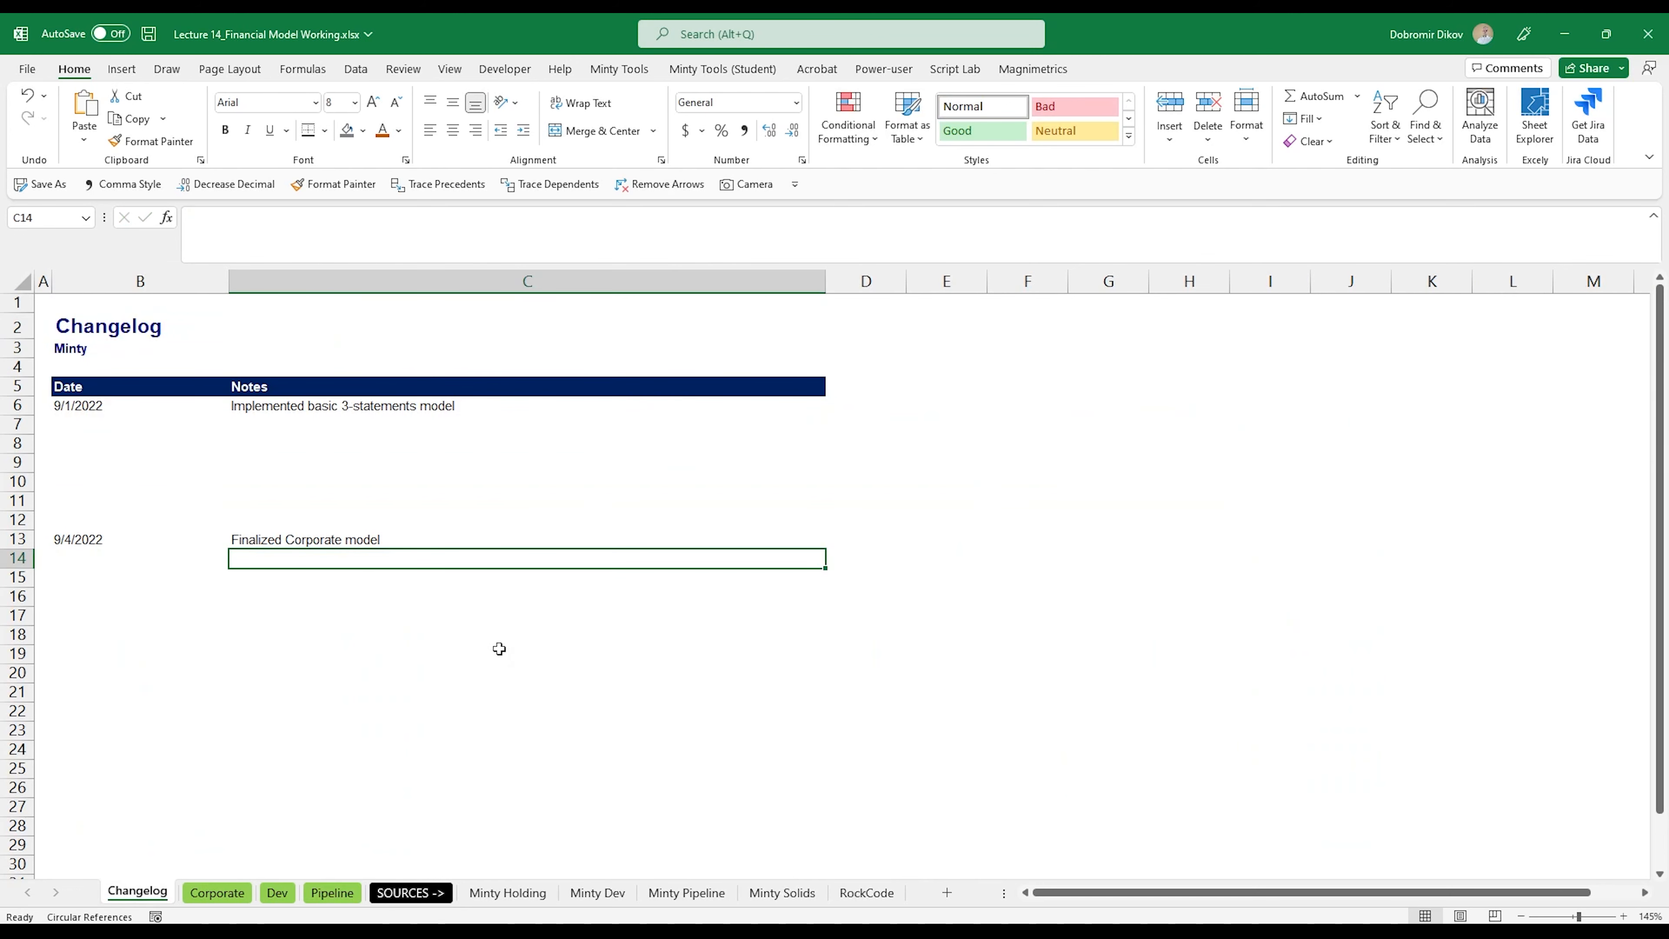
pyautogui.click(287, 584)
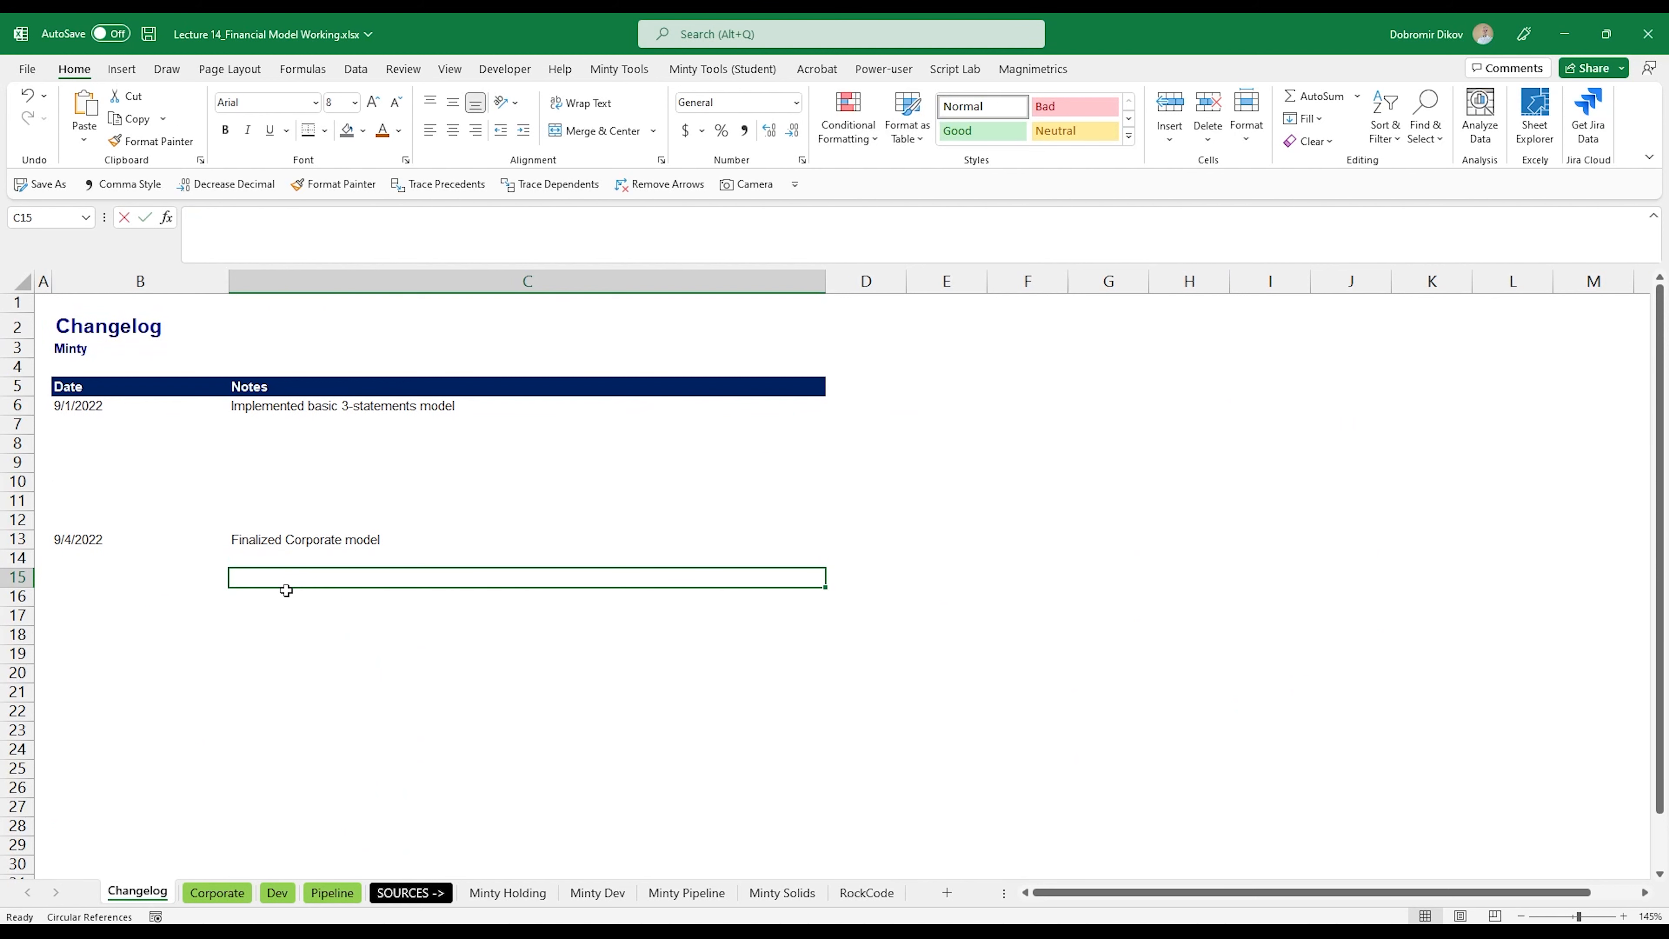
pyautogui.write('Built Dev mo')
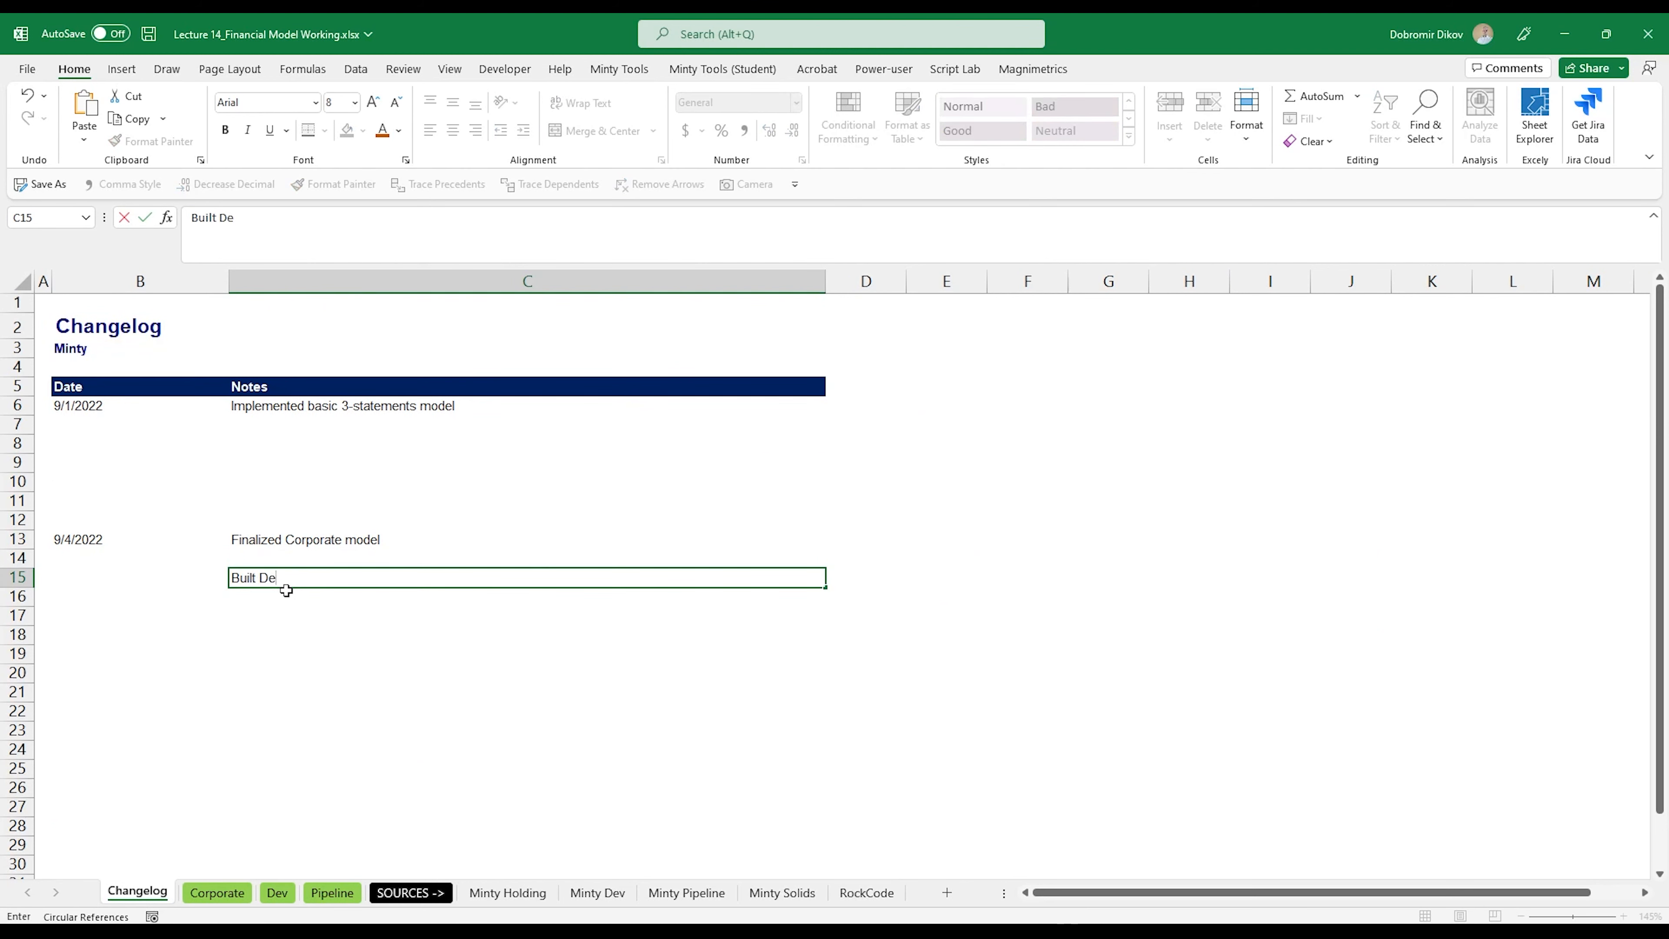
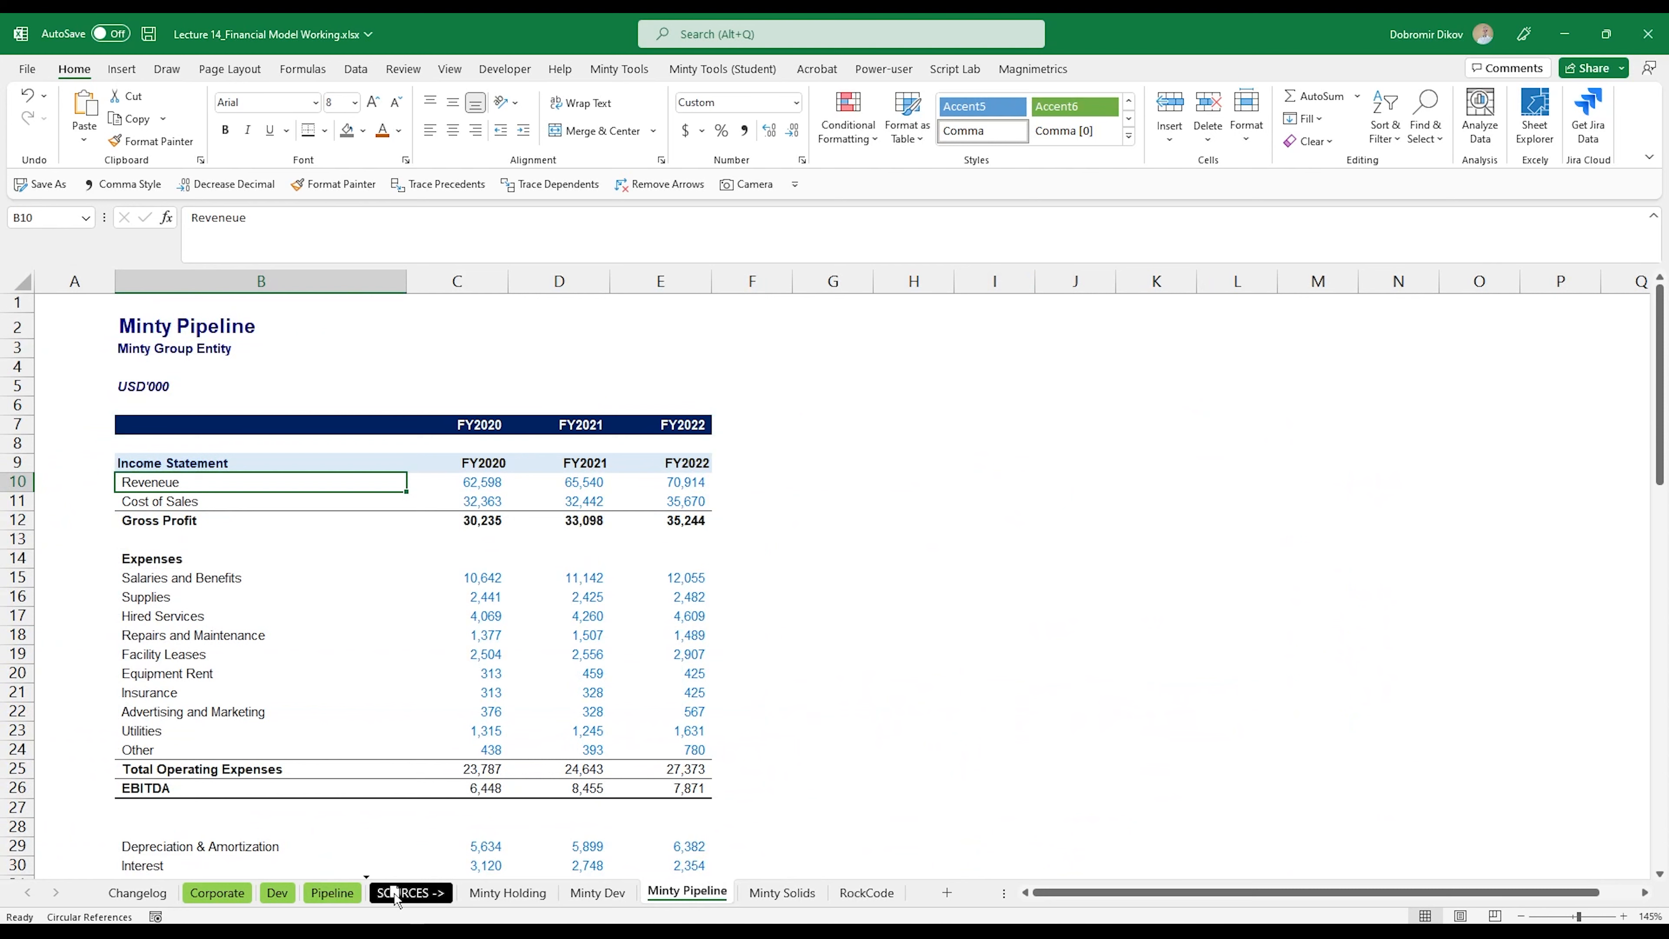
# Step: Place the Minty Pipeline sheet right after Pipeline and copy its FY2020-FY2022 revenue and cost of sales into E114:G115 of Pipeline
pyautogui.click(332, 892)
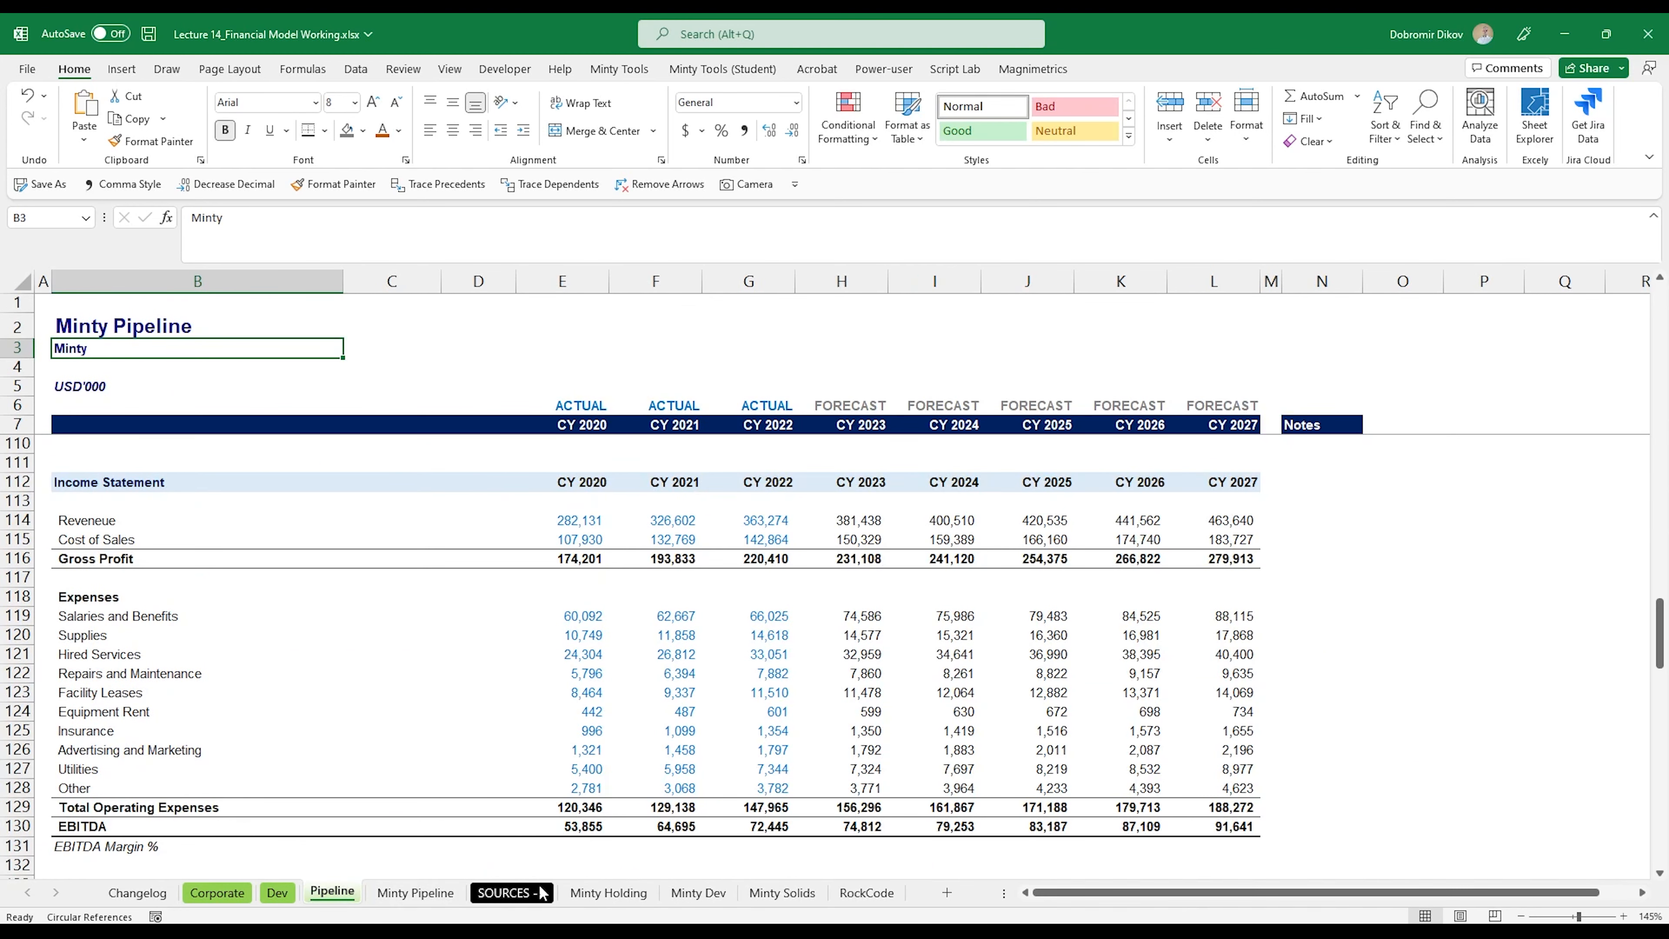
pyautogui.click(428, 893)
pyautogui.moveTo(480, 484); pyautogui.dragTo(679, 505)
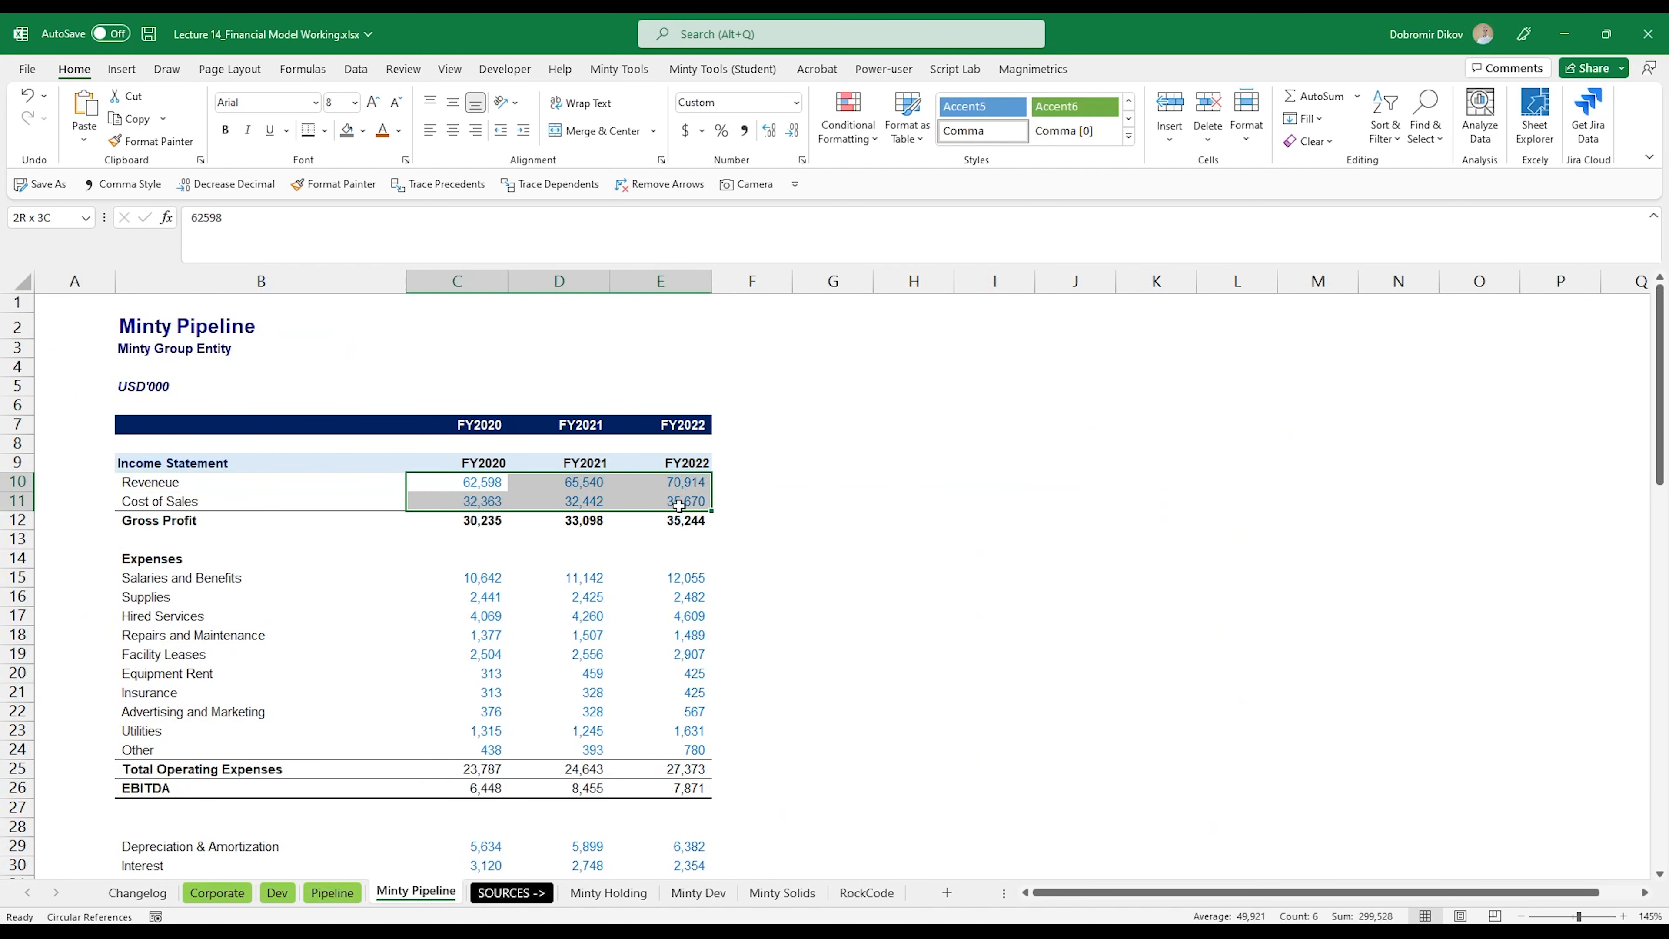
pyautogui.hotkey('ctrl', 'c')
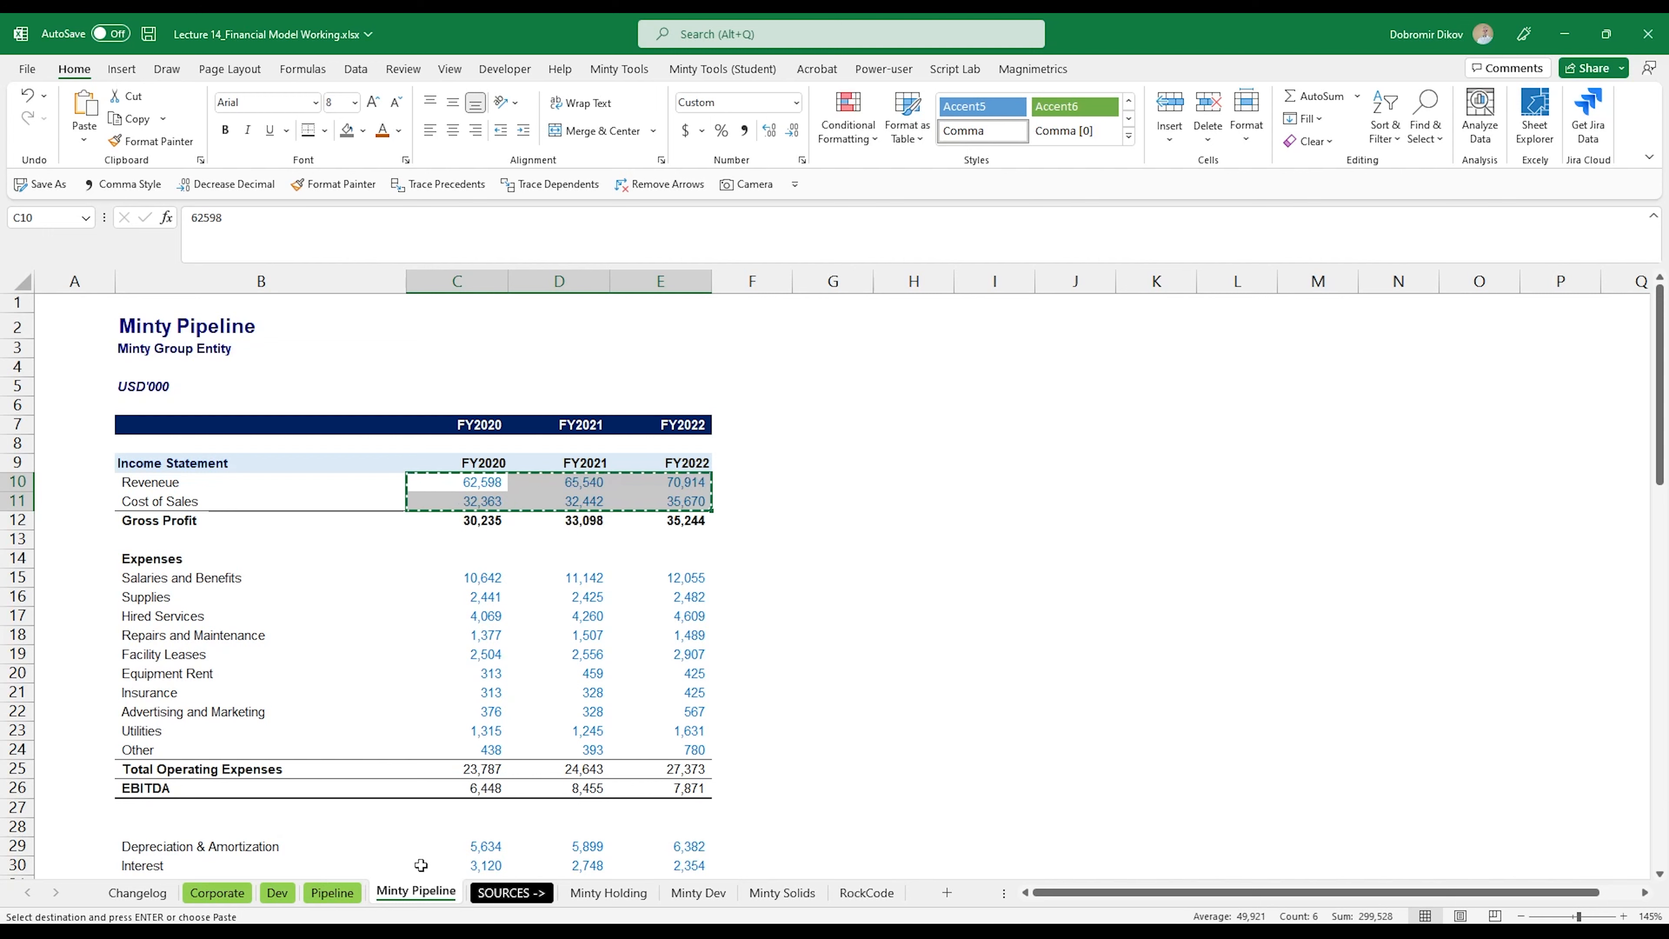
pyautogui.click(334, 894)
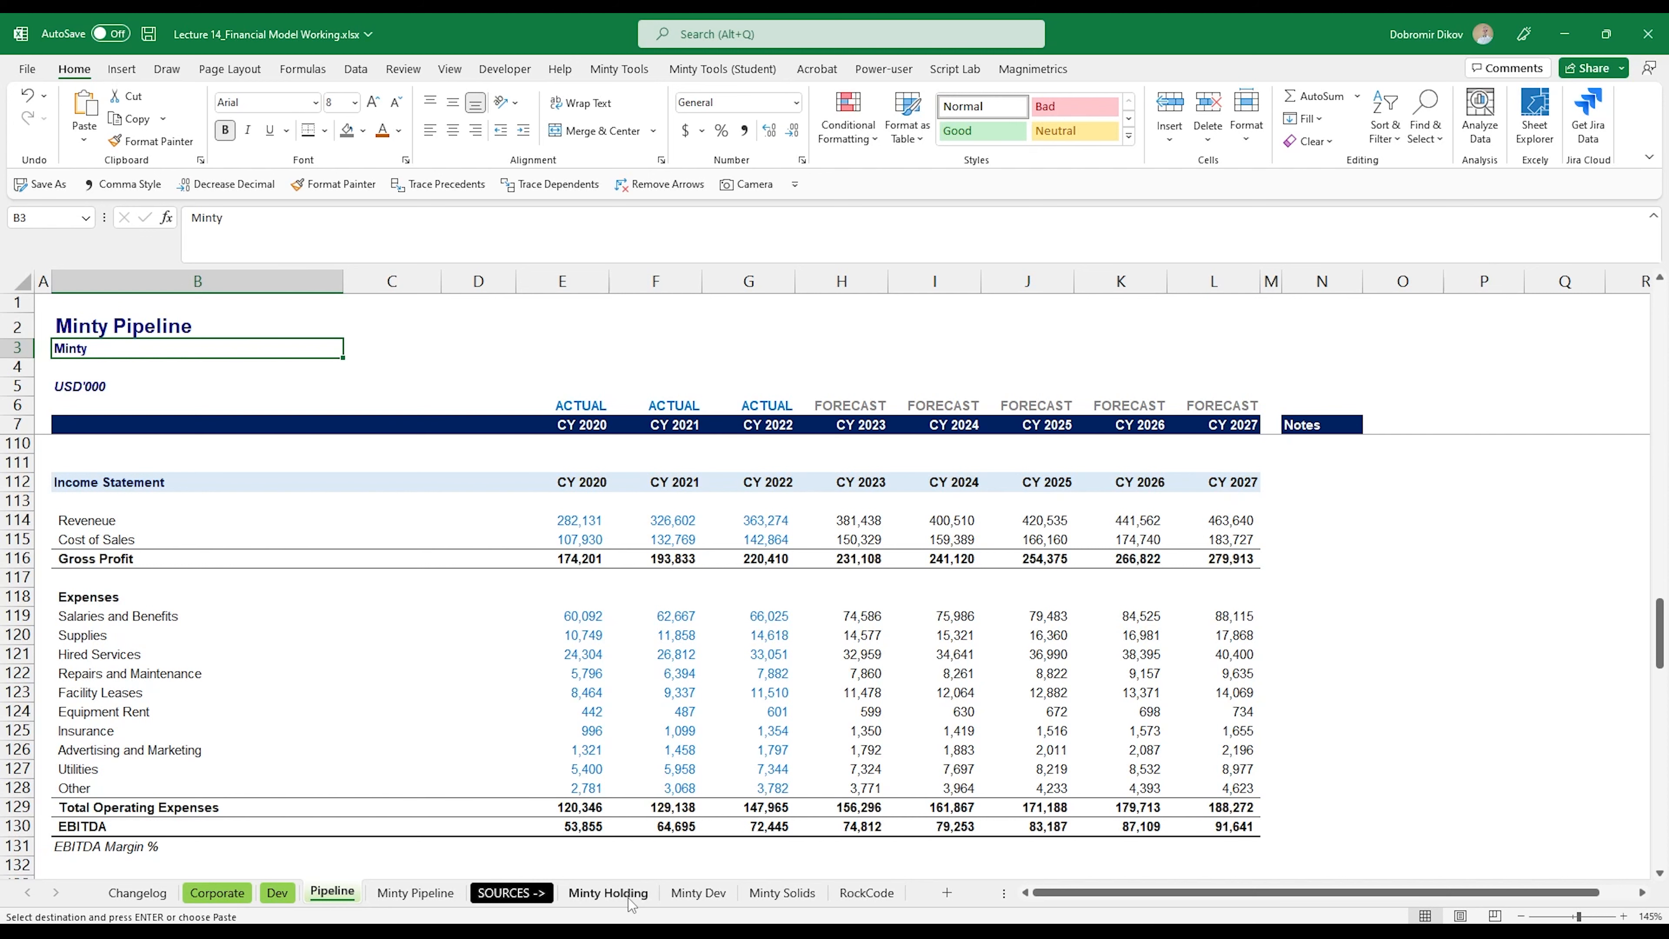
pyautogui.click(579, 520)
pyautogui.hotkey('ctrl', 'v')
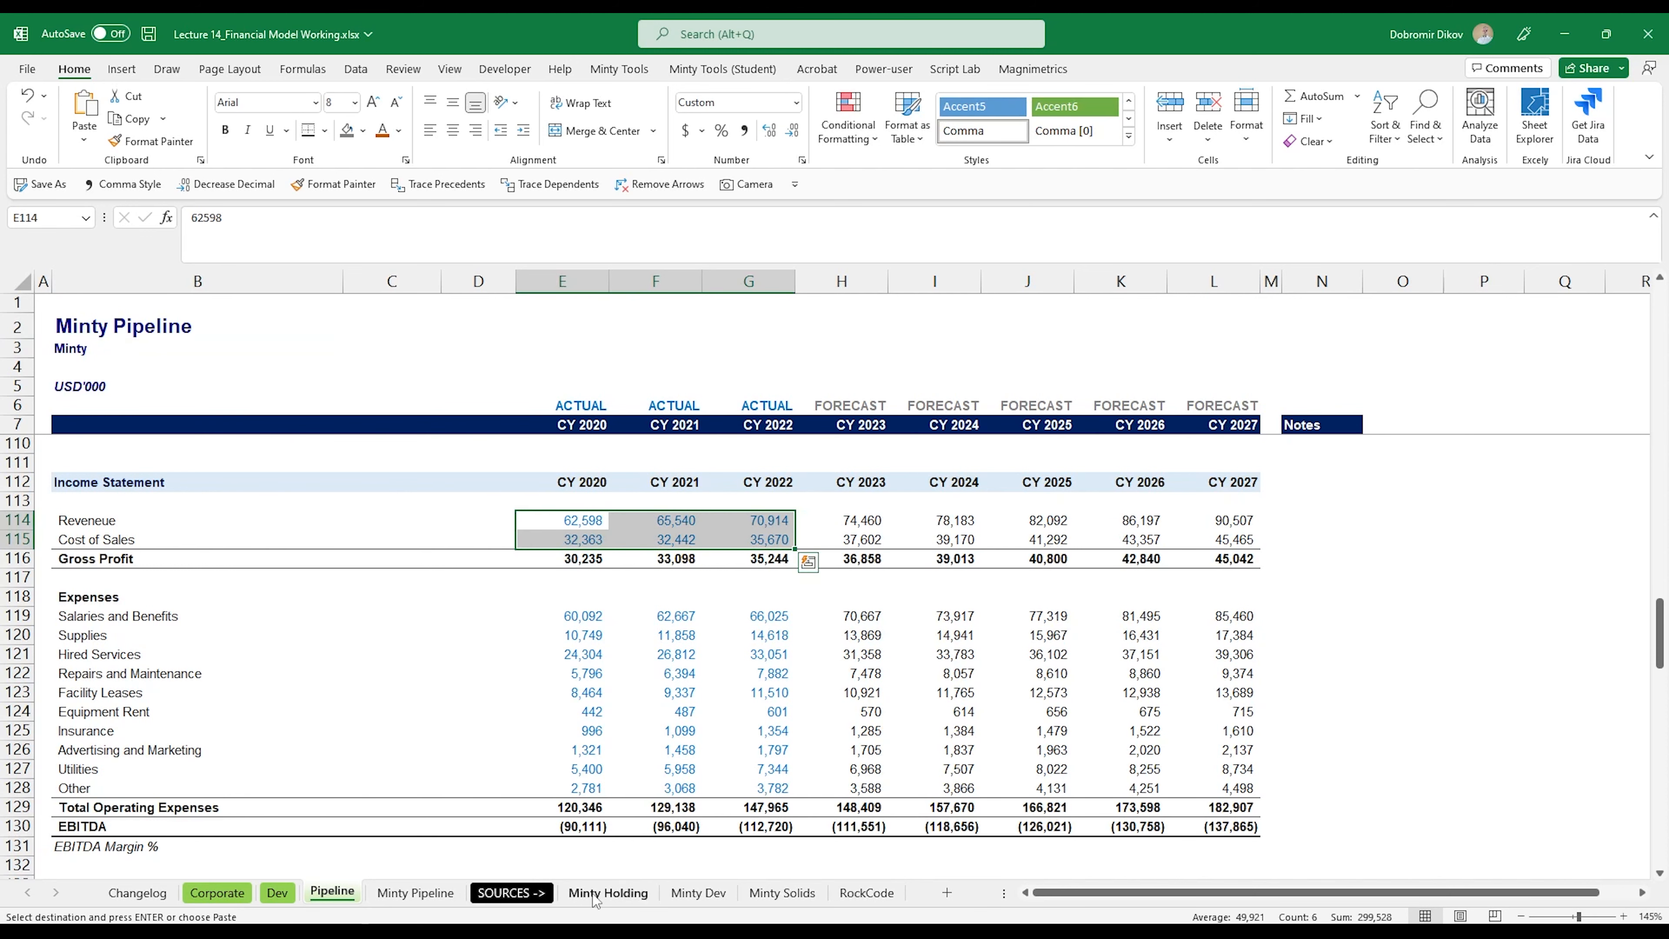
# Step: Copy the three years of operating expenses, Salaries and Benefits through Other, from Minty Pipeline into E119:G128 of Pipeline
pyautogui.click(415, 893)
pyautogui.moveTo(473, 577); pyautogui.dragTo(693, 745)
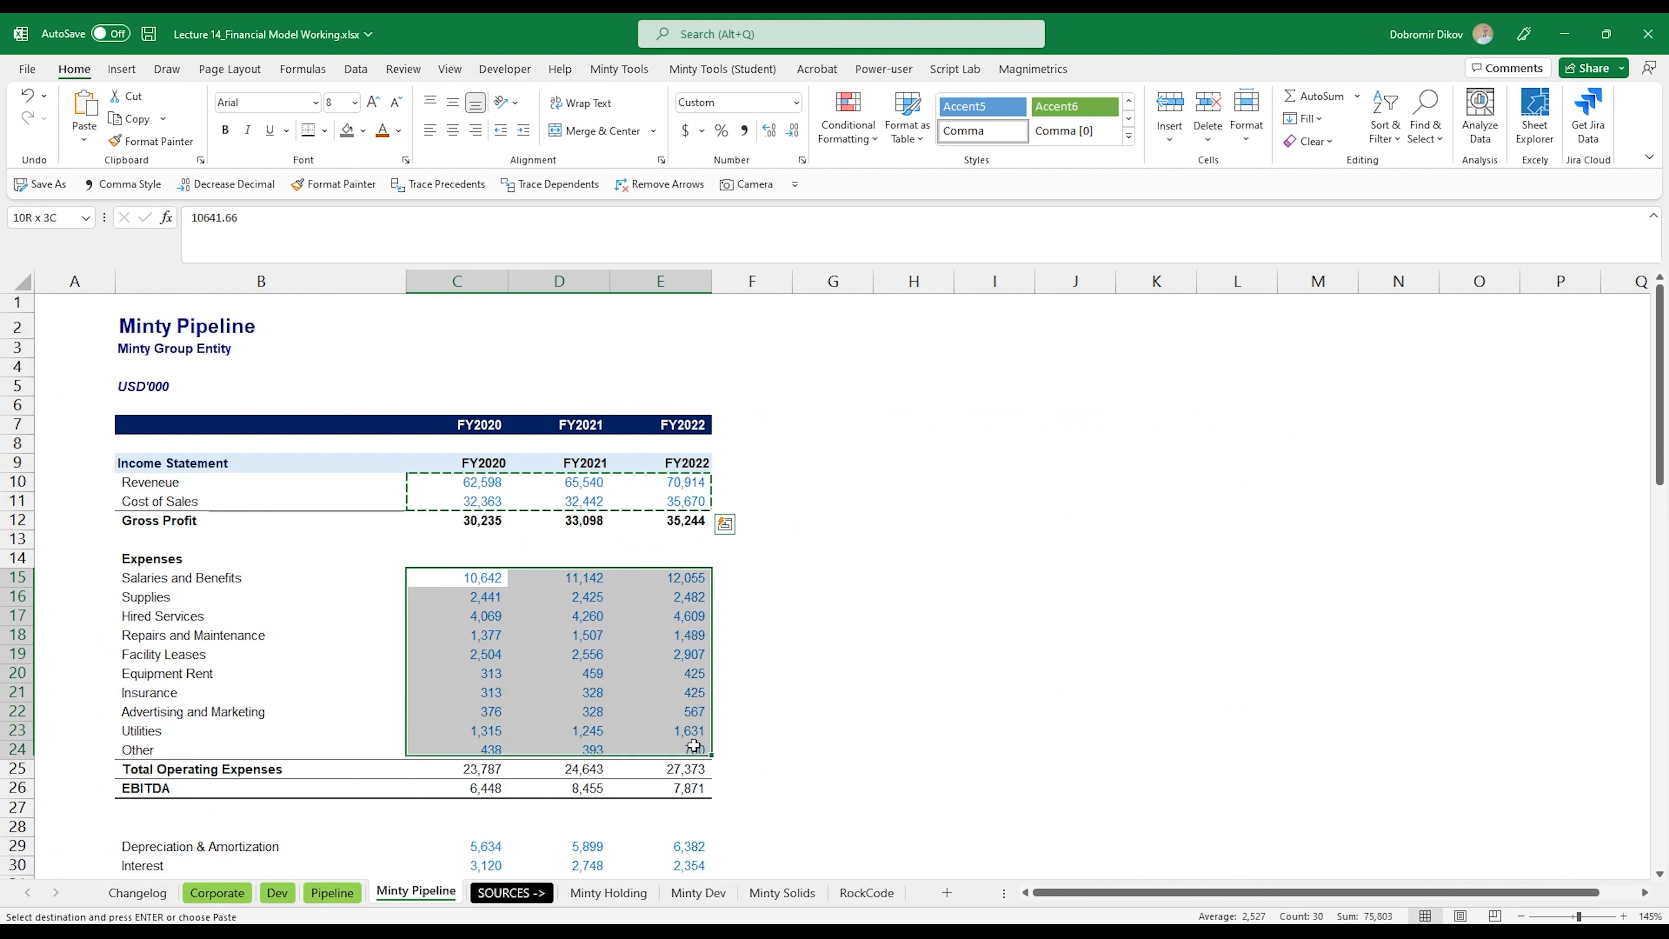
pyautogui.hotkey('ctrl', 'c')
pyautogui.hotkey('ctrl', 'pageup')
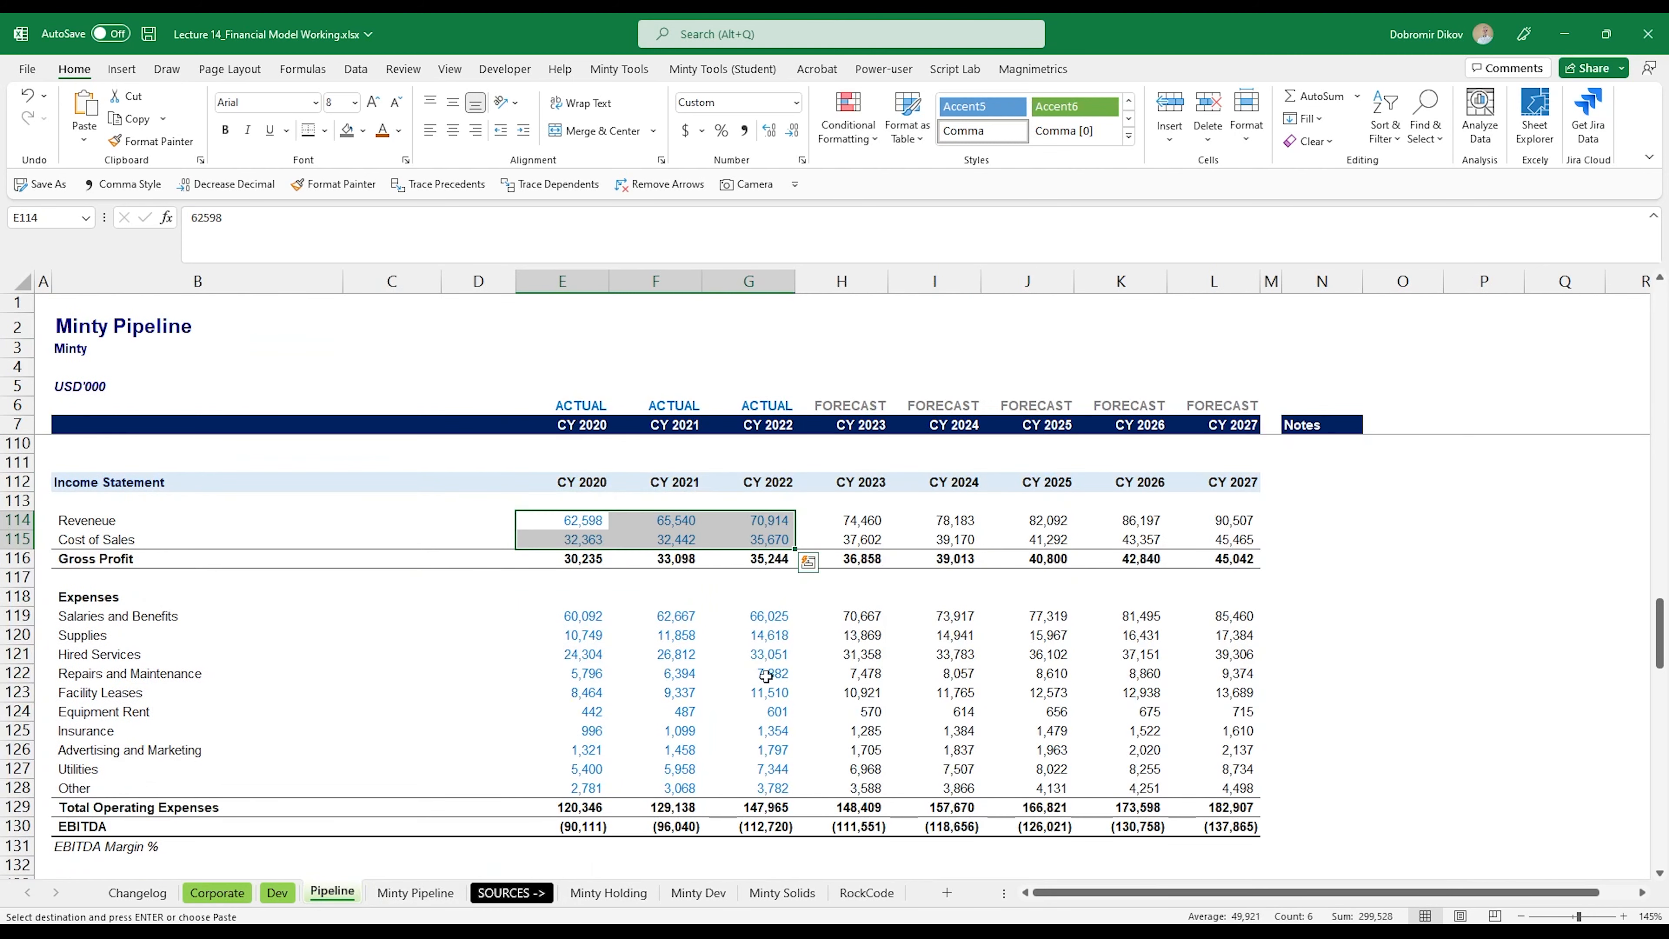
pyautogui.click(582, 615)
pyautogui.hotkey('ctrl', 'v')
# Step: Copy the historical depreciation & amortization, interest and other non-operating expenses from Minty Pipeline into E133:G135 of Pipeline
pyautogui.scroll(-2, 601, 776)
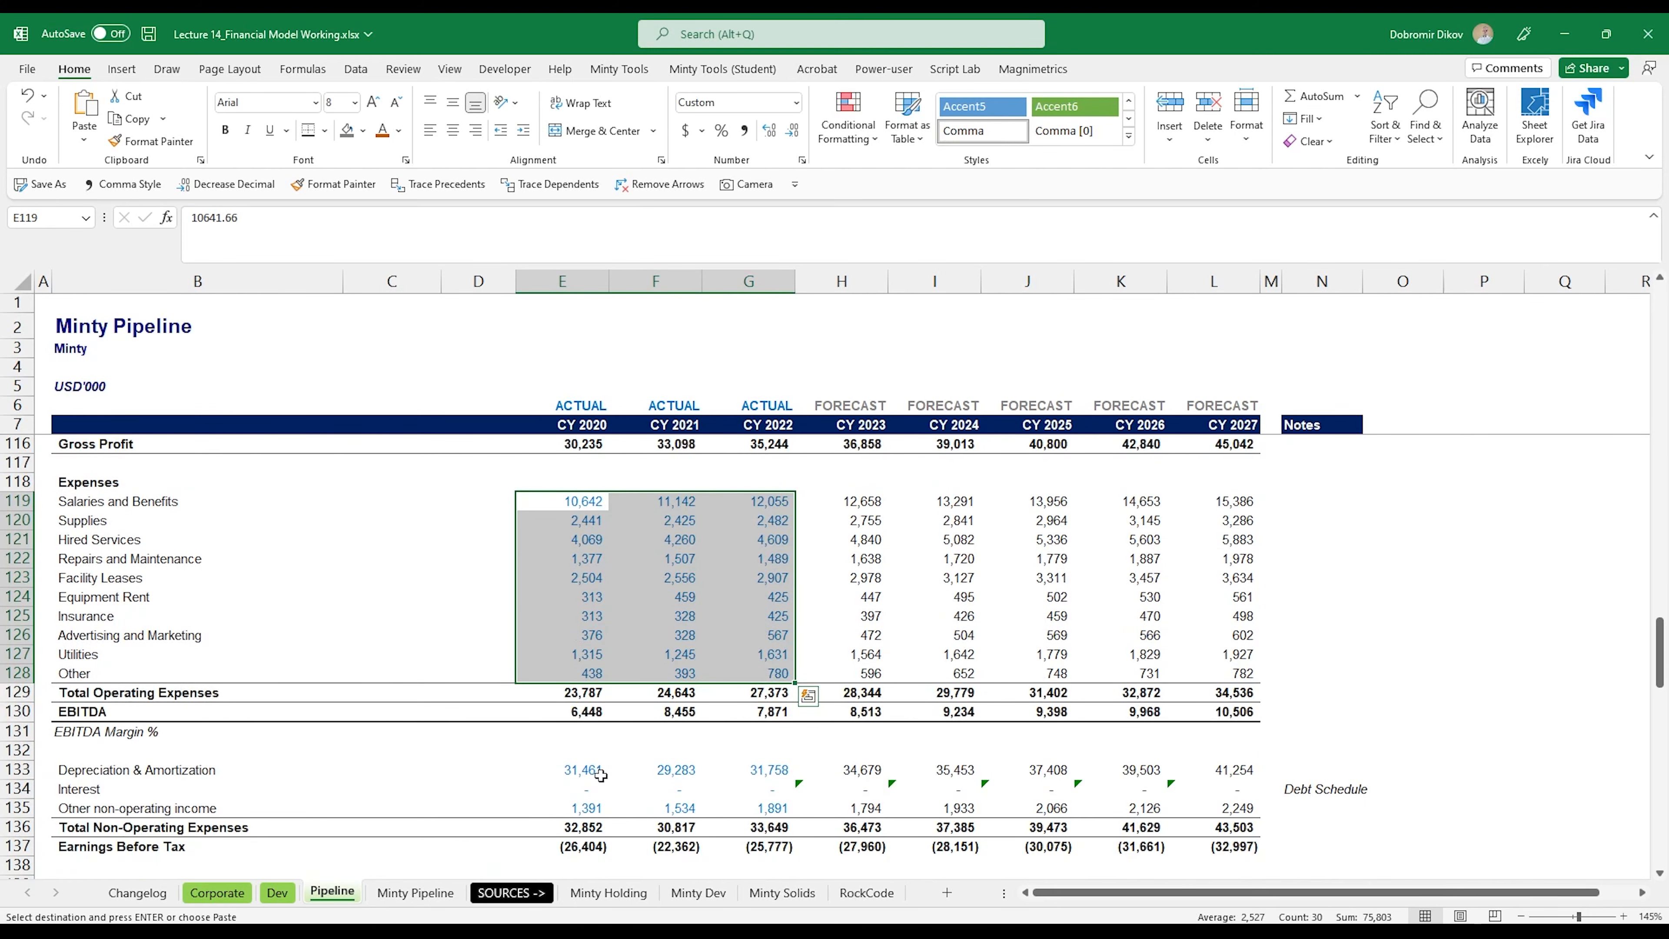
pyautogui.scroll(-1, 600, 777)
pyautogui.click(597, 717)
pyautogui.hotkey('ctrl', 'pagedown')
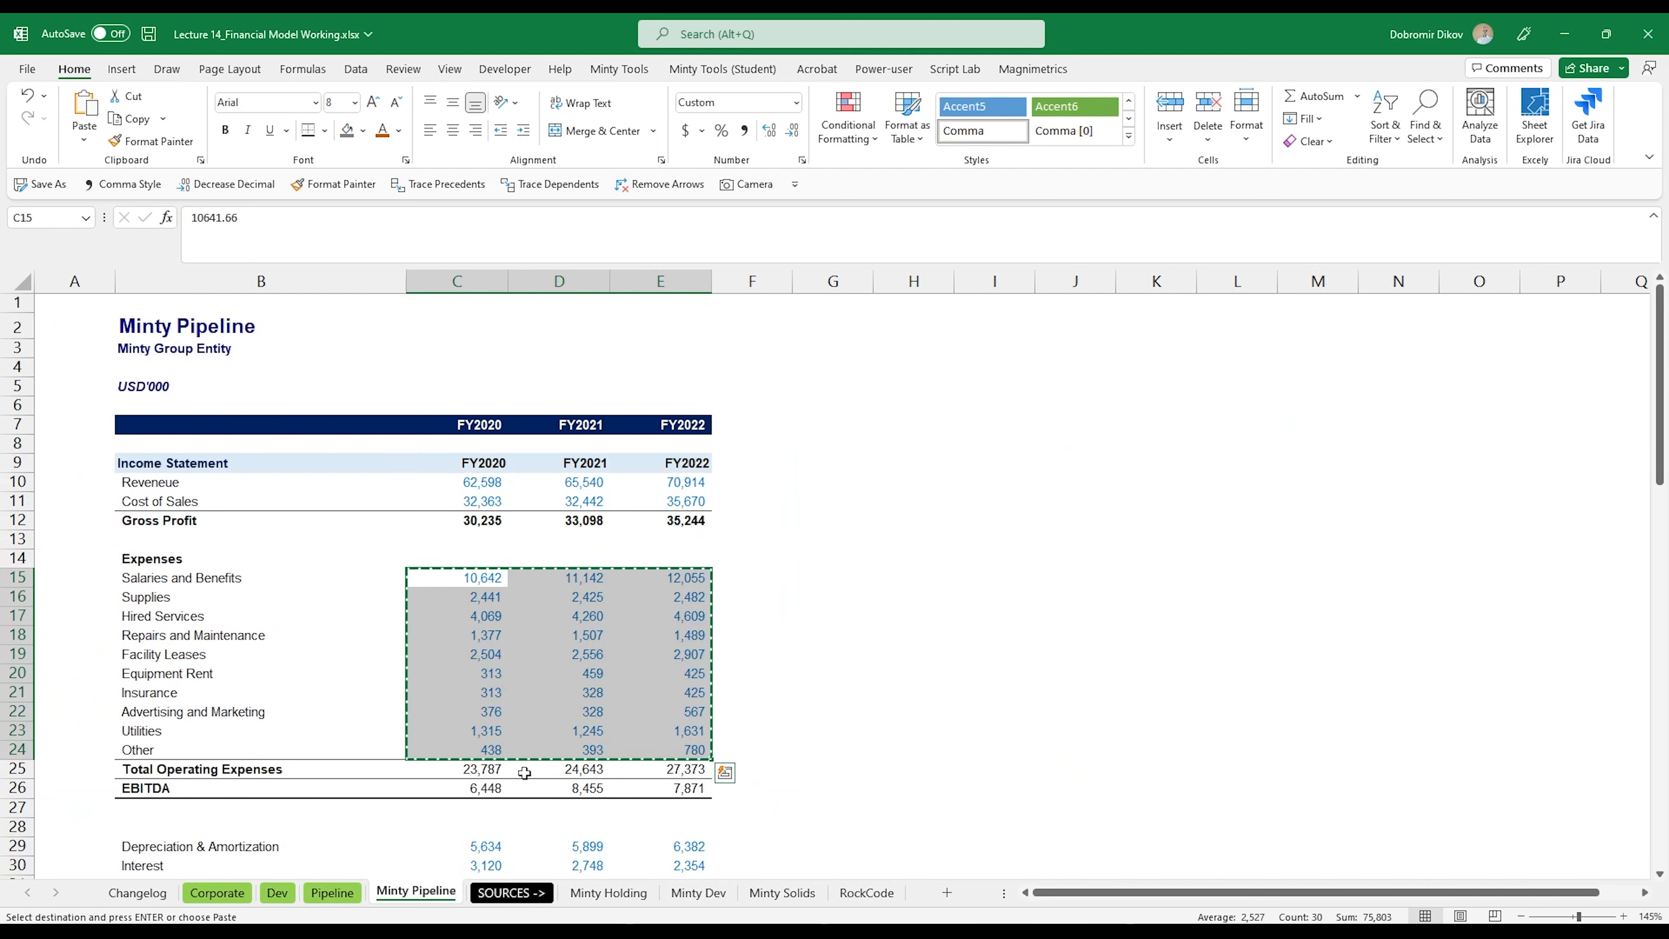
pyautogui.scroll(-3, 524, 773)
pyautogui.moveTo(473, 667); pyautogui.dragTo(653, 708)
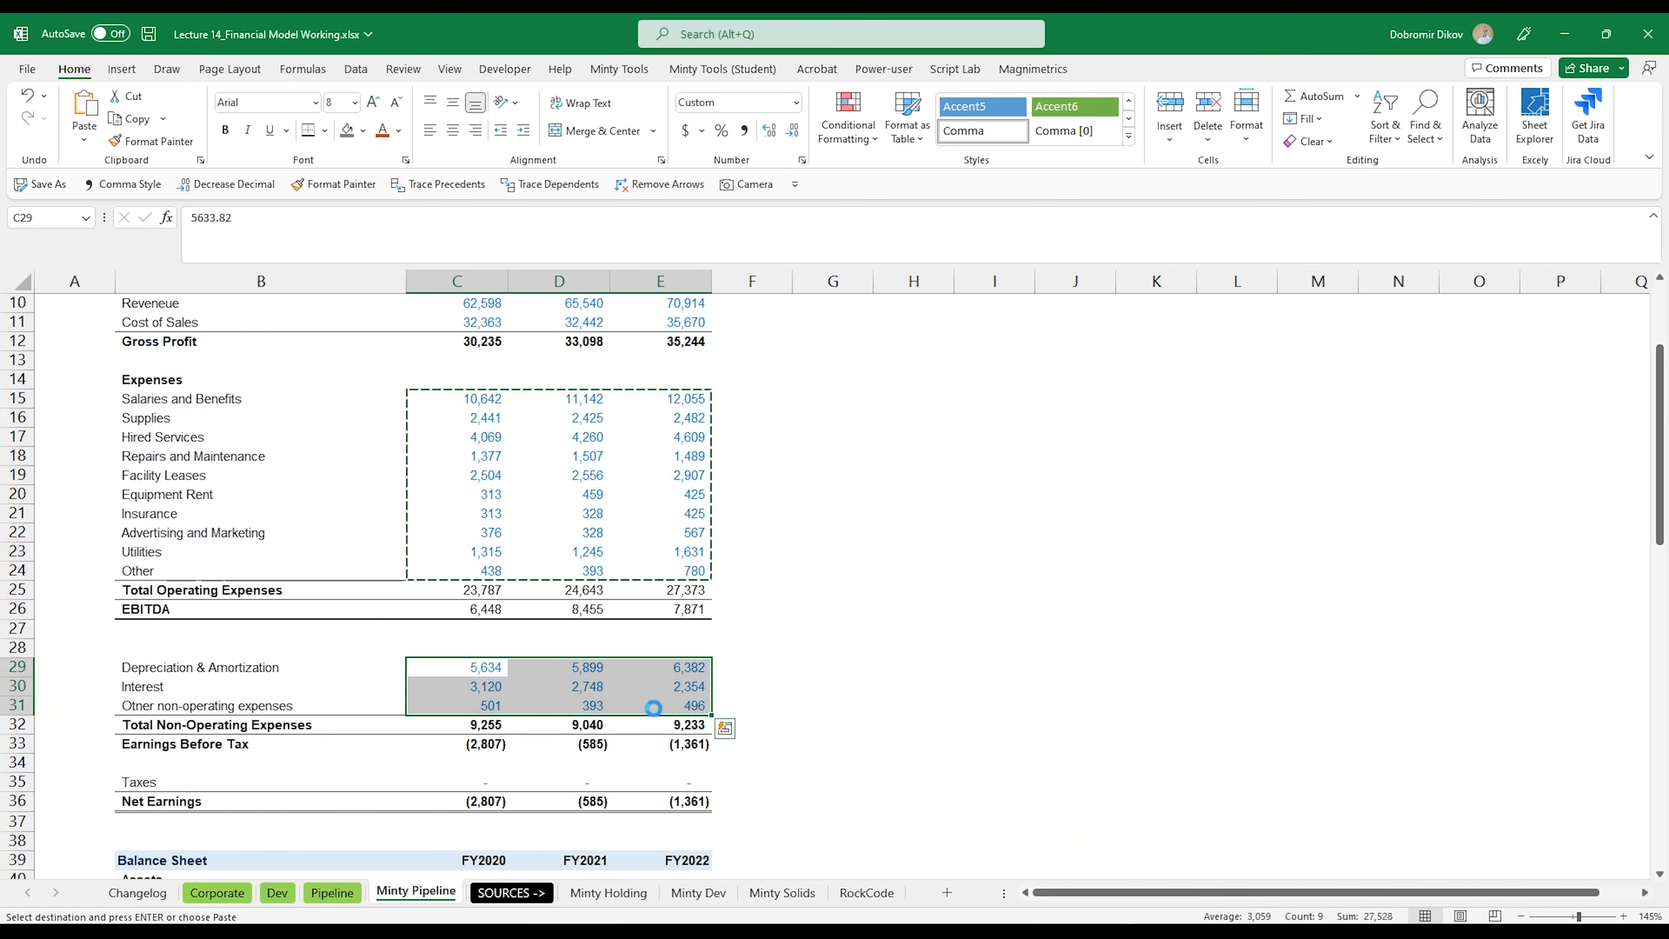
pyautogui.hotkey('ctrl', 'c')
pyautogui.hotkey('ctrl', 'pageup')
pyautogui.hotkey('ctrl', 'v')
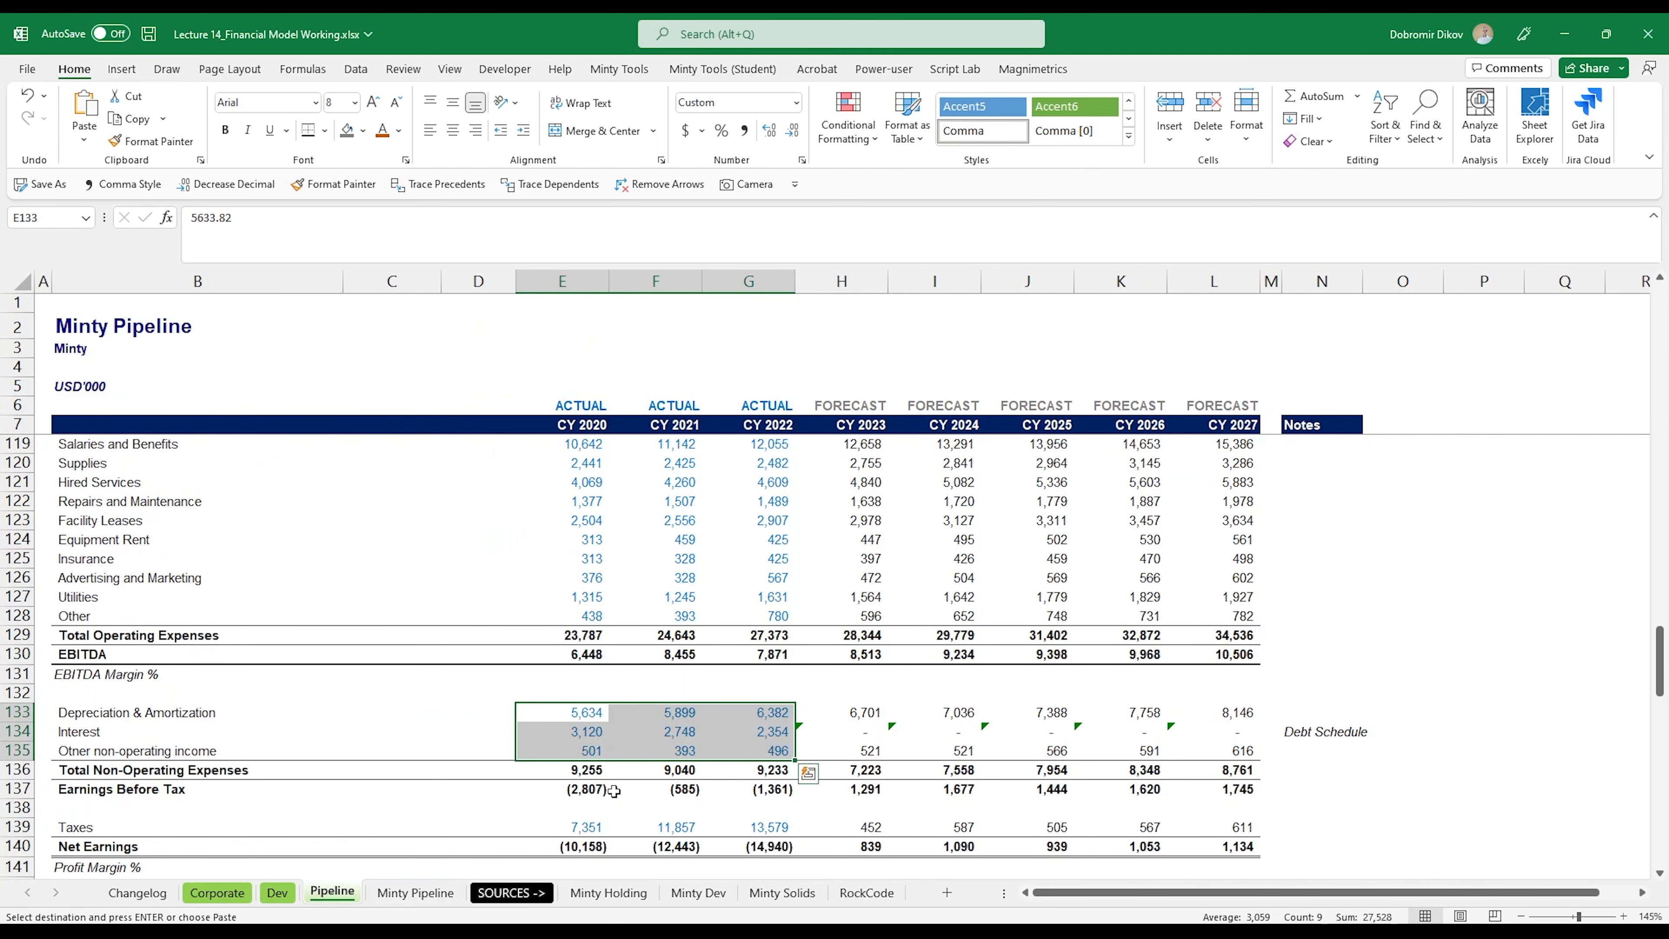
# Step: Copy the FY2020-FY2022 taxes row from Minty Pipeline into E139:G139 of the Pipeline income statement
pyautogui.click(441, 894)
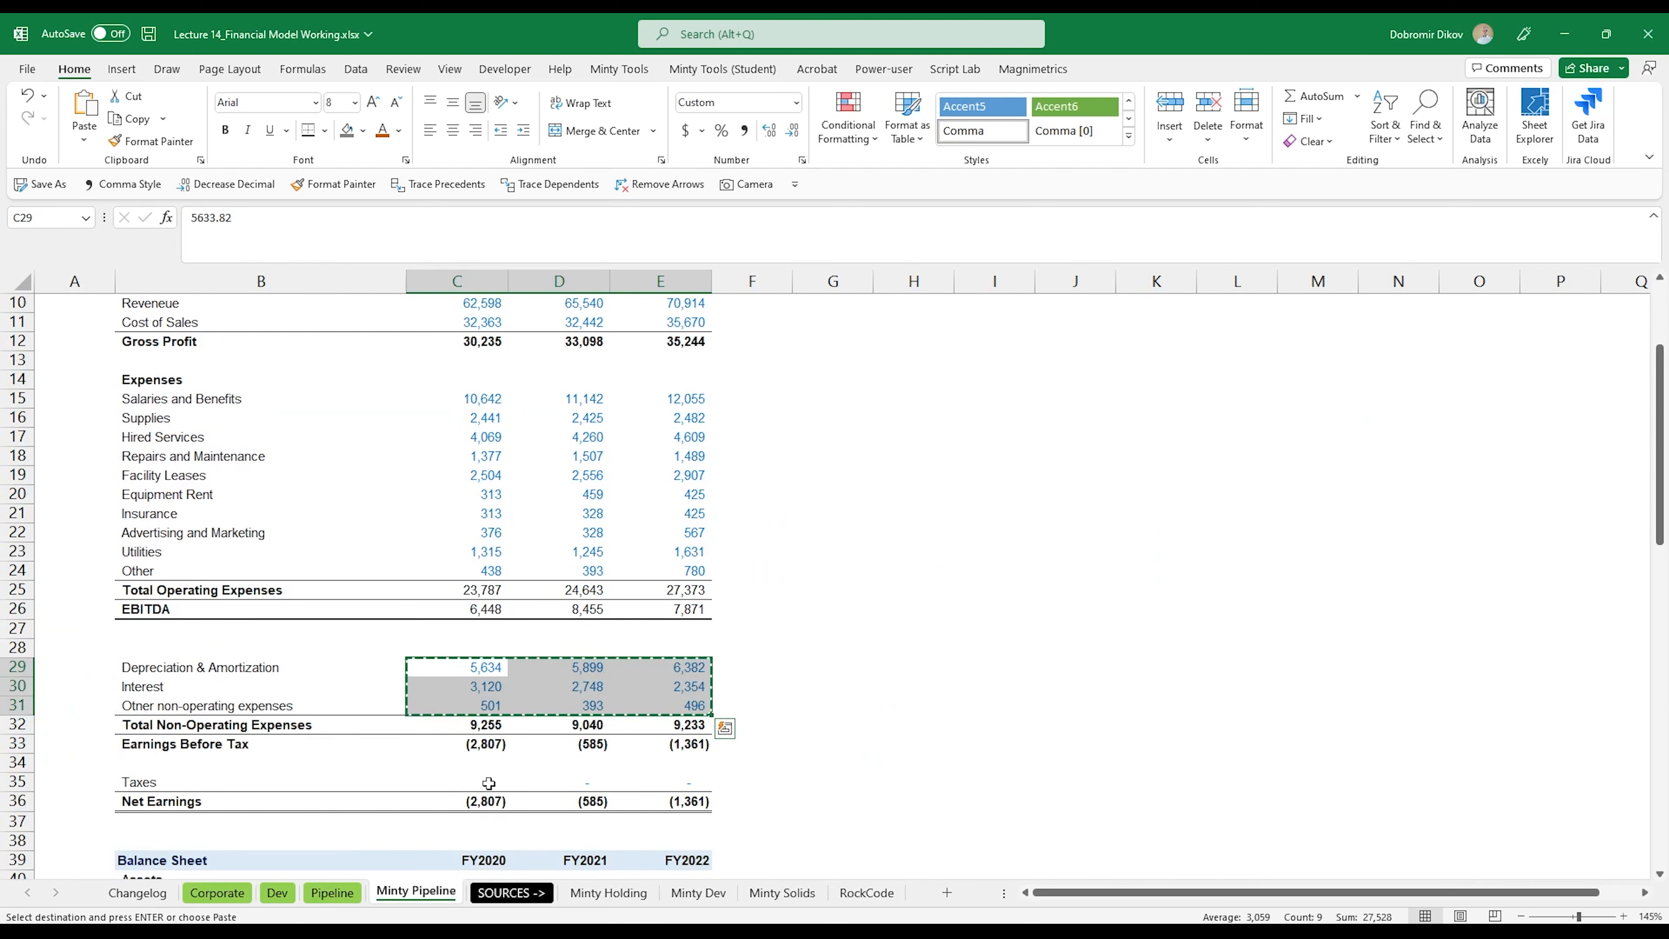
pyautogui.moveTo(488, 784); pyautogui.dragTo(689, 783)
pyautogui.hotkey('ctrl', 'c')
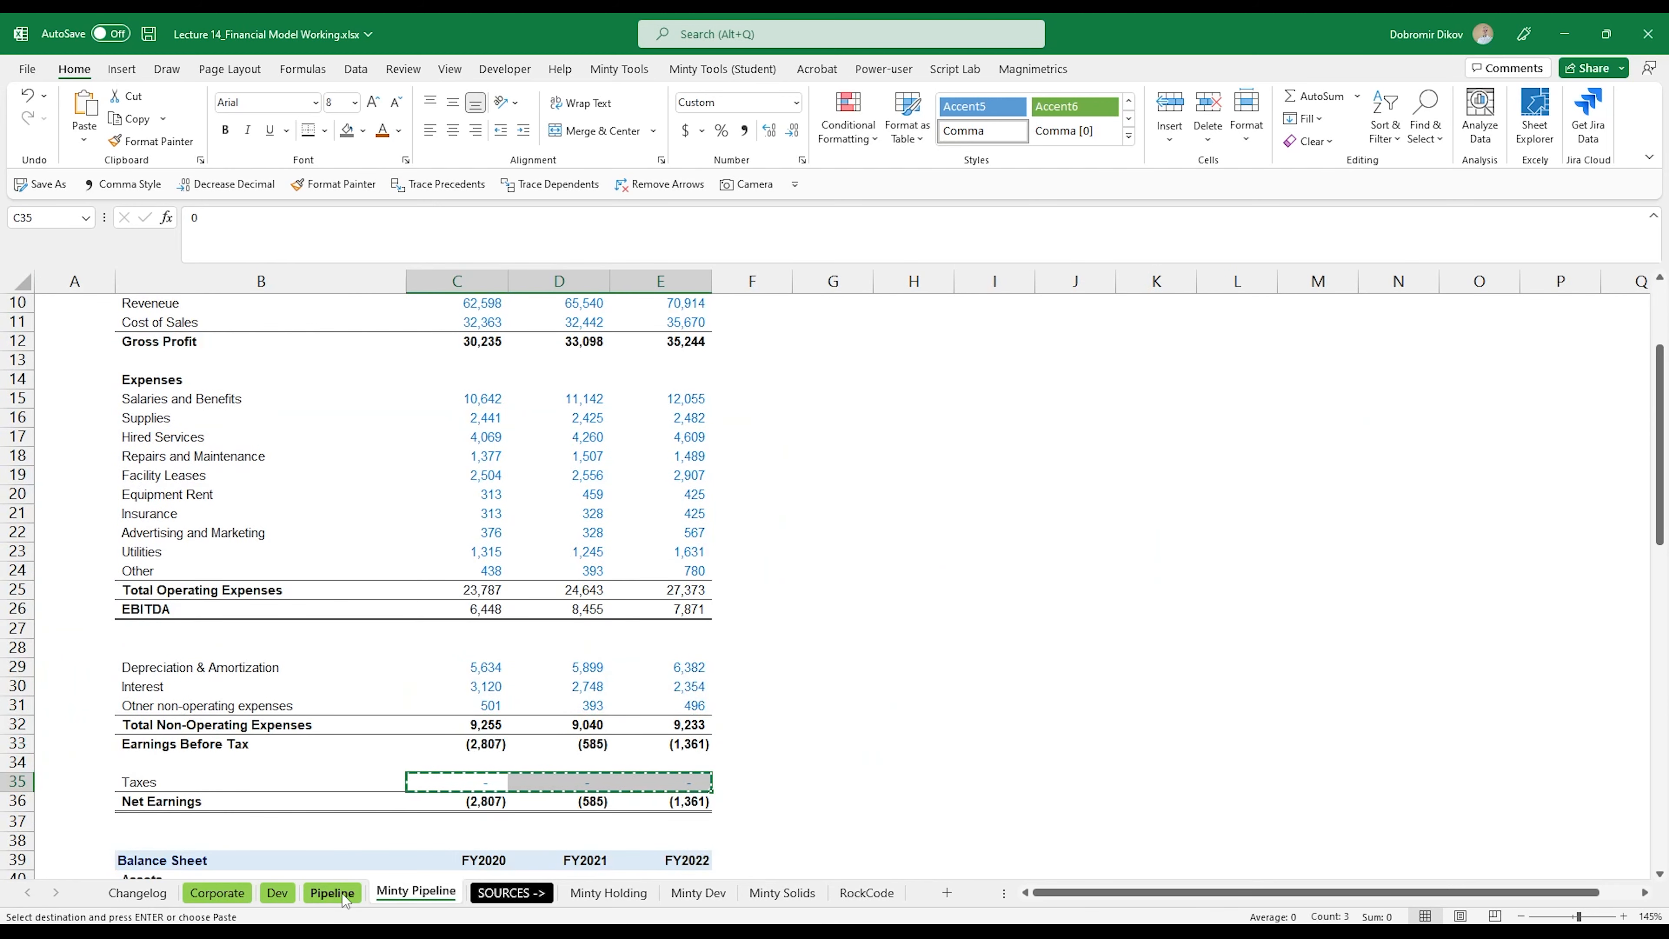
pyautogui.click(345, 899)
pyautogui.click(579, 828)
pyautogui.hotkey('ctrl', 'v')
# Step: Copy the historical assets, Cash & Cash equivalents through Property, Plant & Equipment, from Minty Pipeline into E145:G149 of Pipeline
pyautogui.scroll(-3, 600, 839)
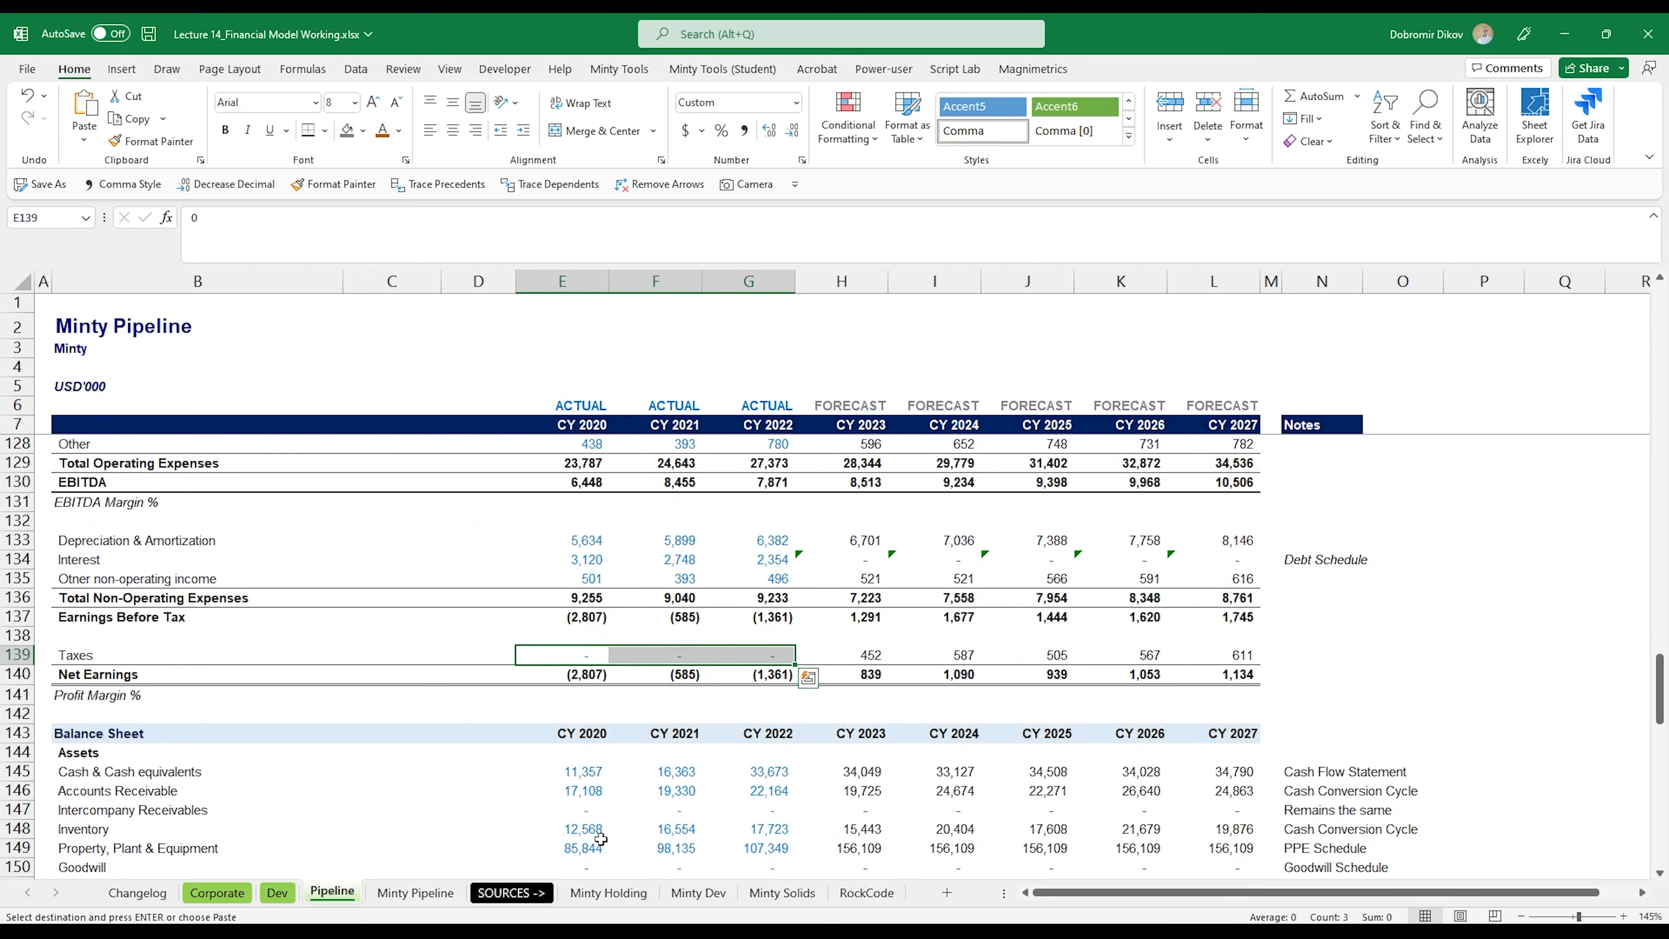
pyautogui.scroll(-2, 601, 839)
pyautogui.click(415, 893)
pyautogui.scroll(-7, 507, 614)
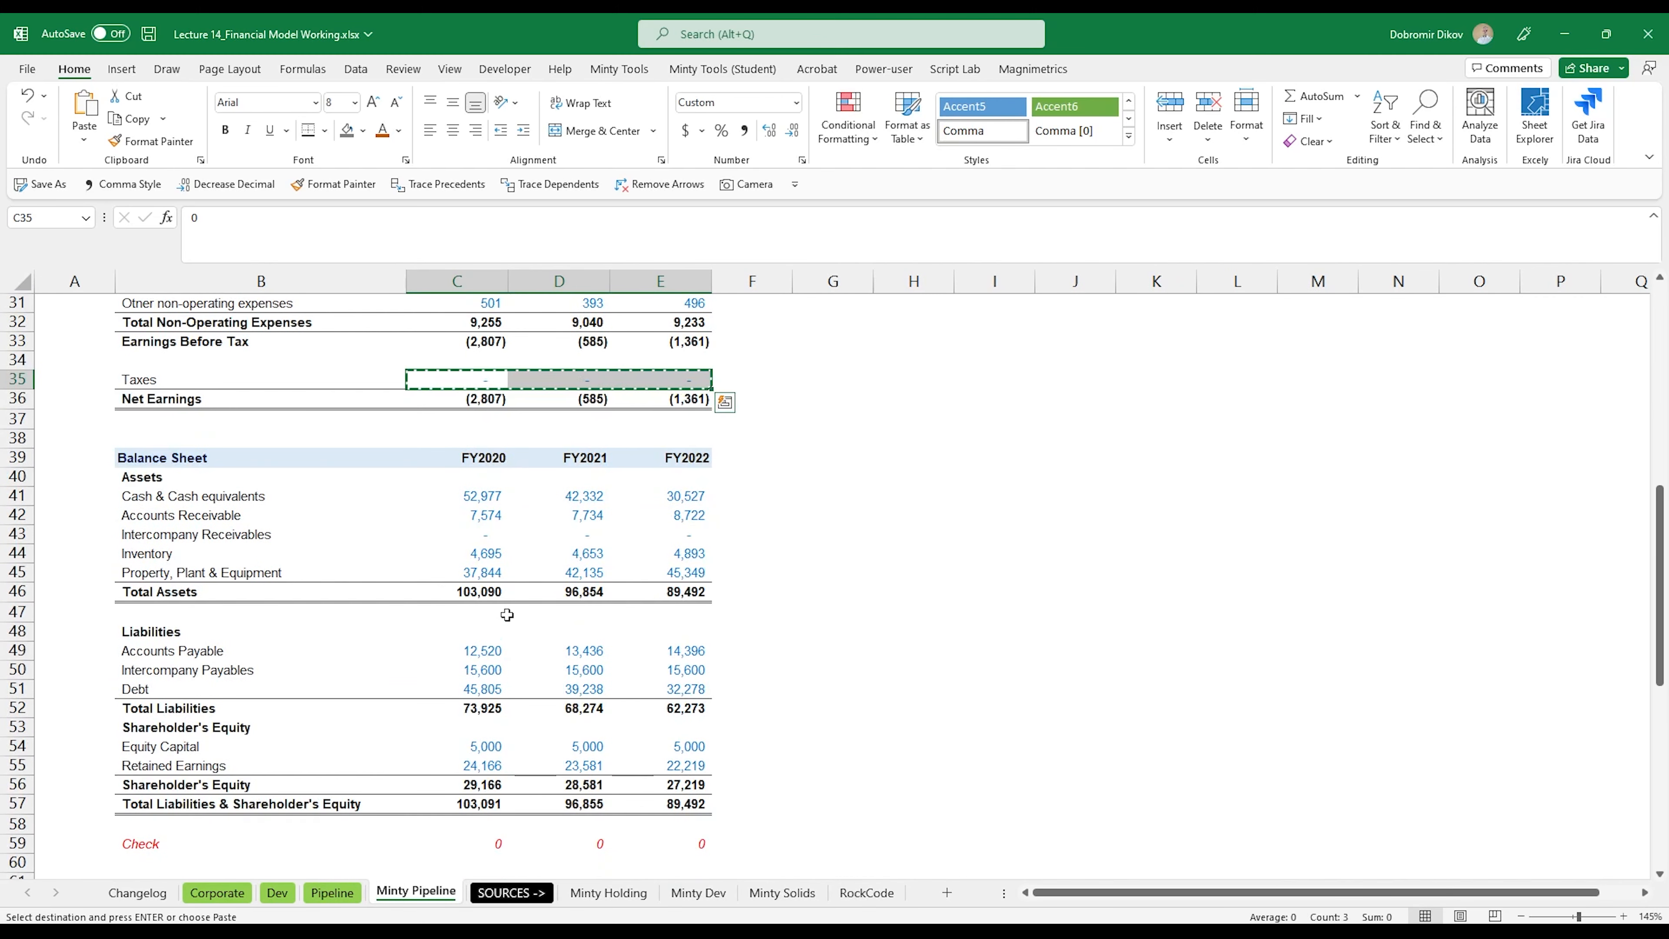
pyautogui.moveTo(477, 497); pyautogui.dragTo(674, 571)
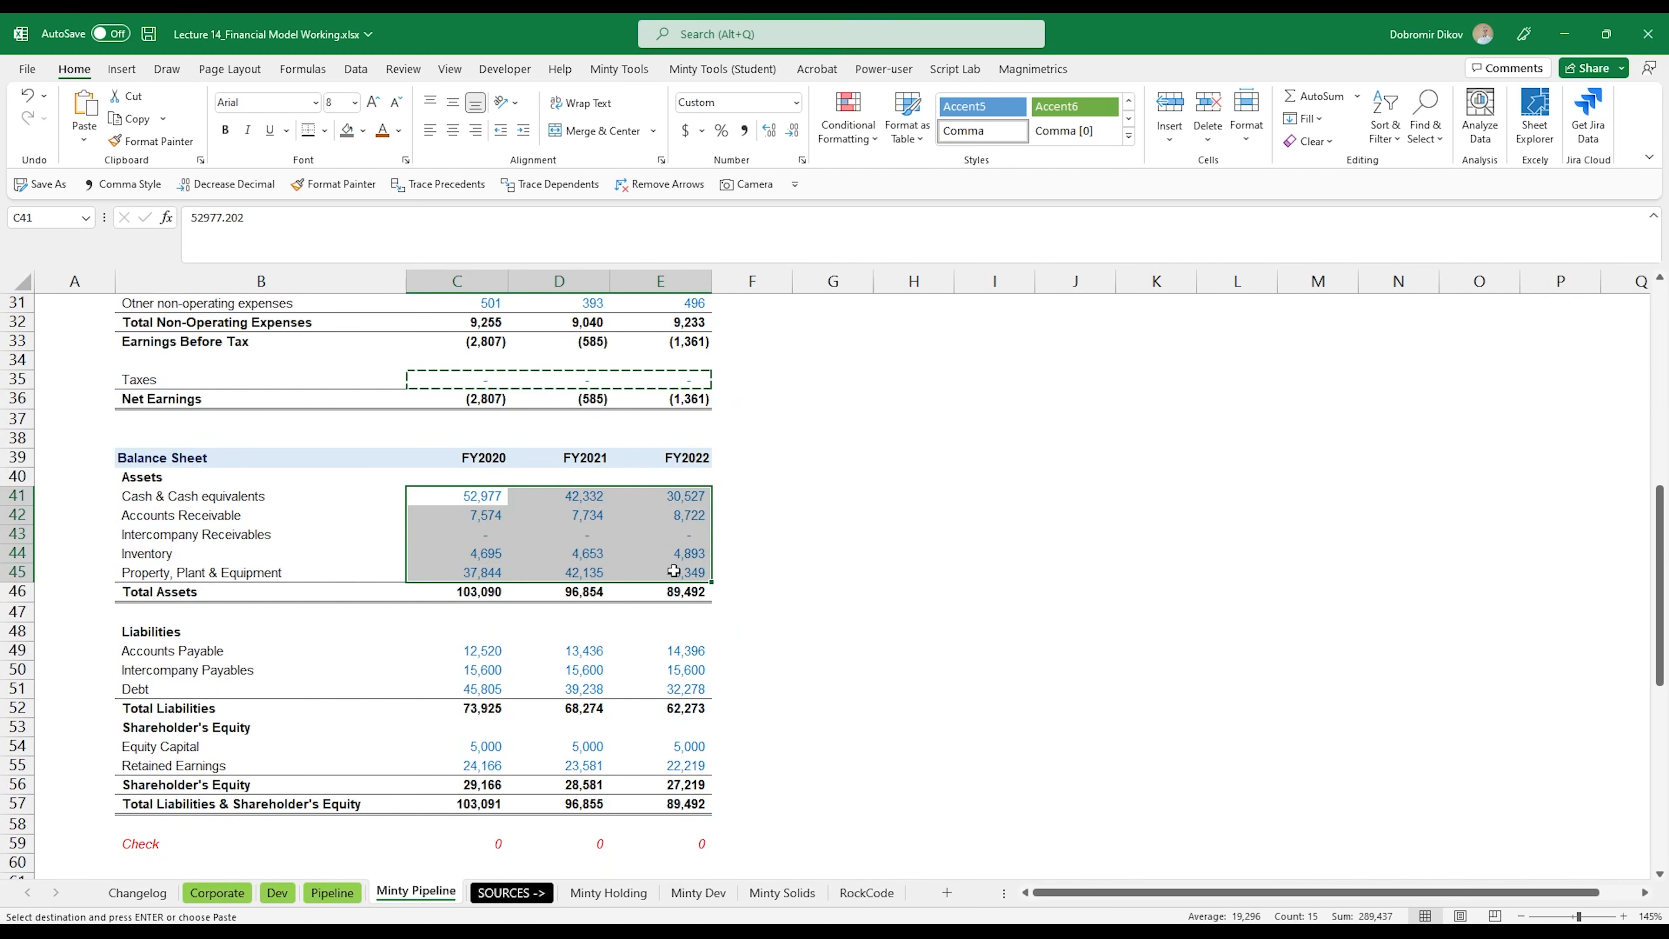
pyautogui.hotkey('ctrl', 'c')
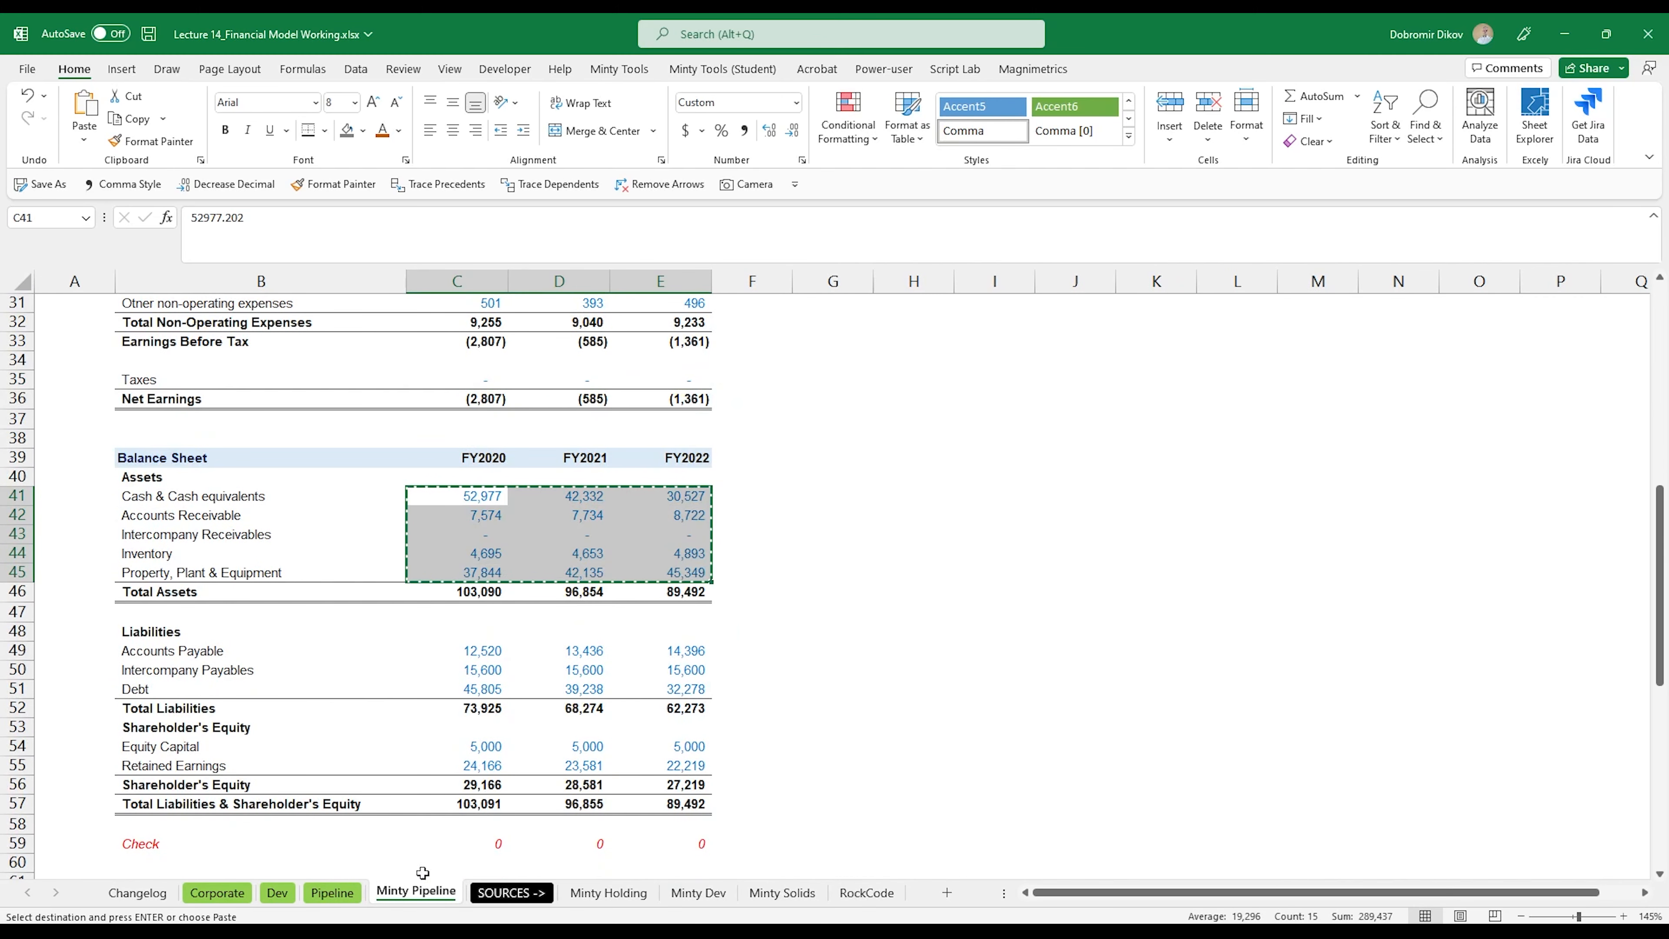
pyautogui.click(334, 893)
pyautogui.hotkey('ctrl', 'v')
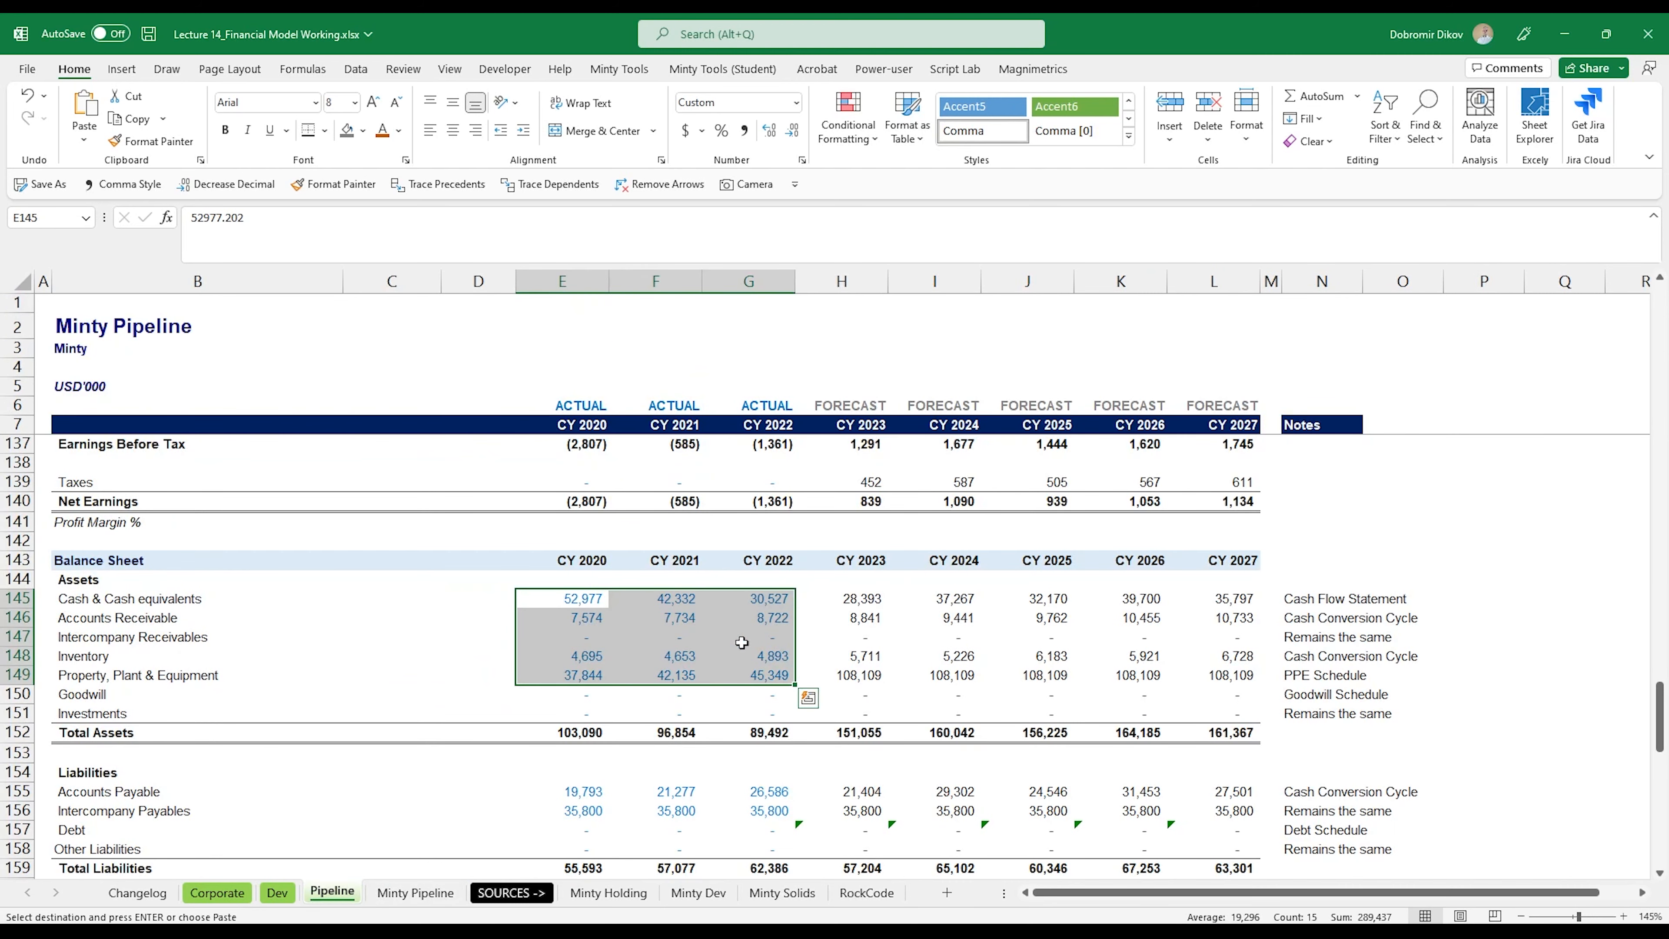
# Step: Copy the historical accounts payable, intercompany payables and debt from Minty Pipeline into E155:G157 of the Pipeline balance sheet
pyautogui.scroll(-2, 589, 763)
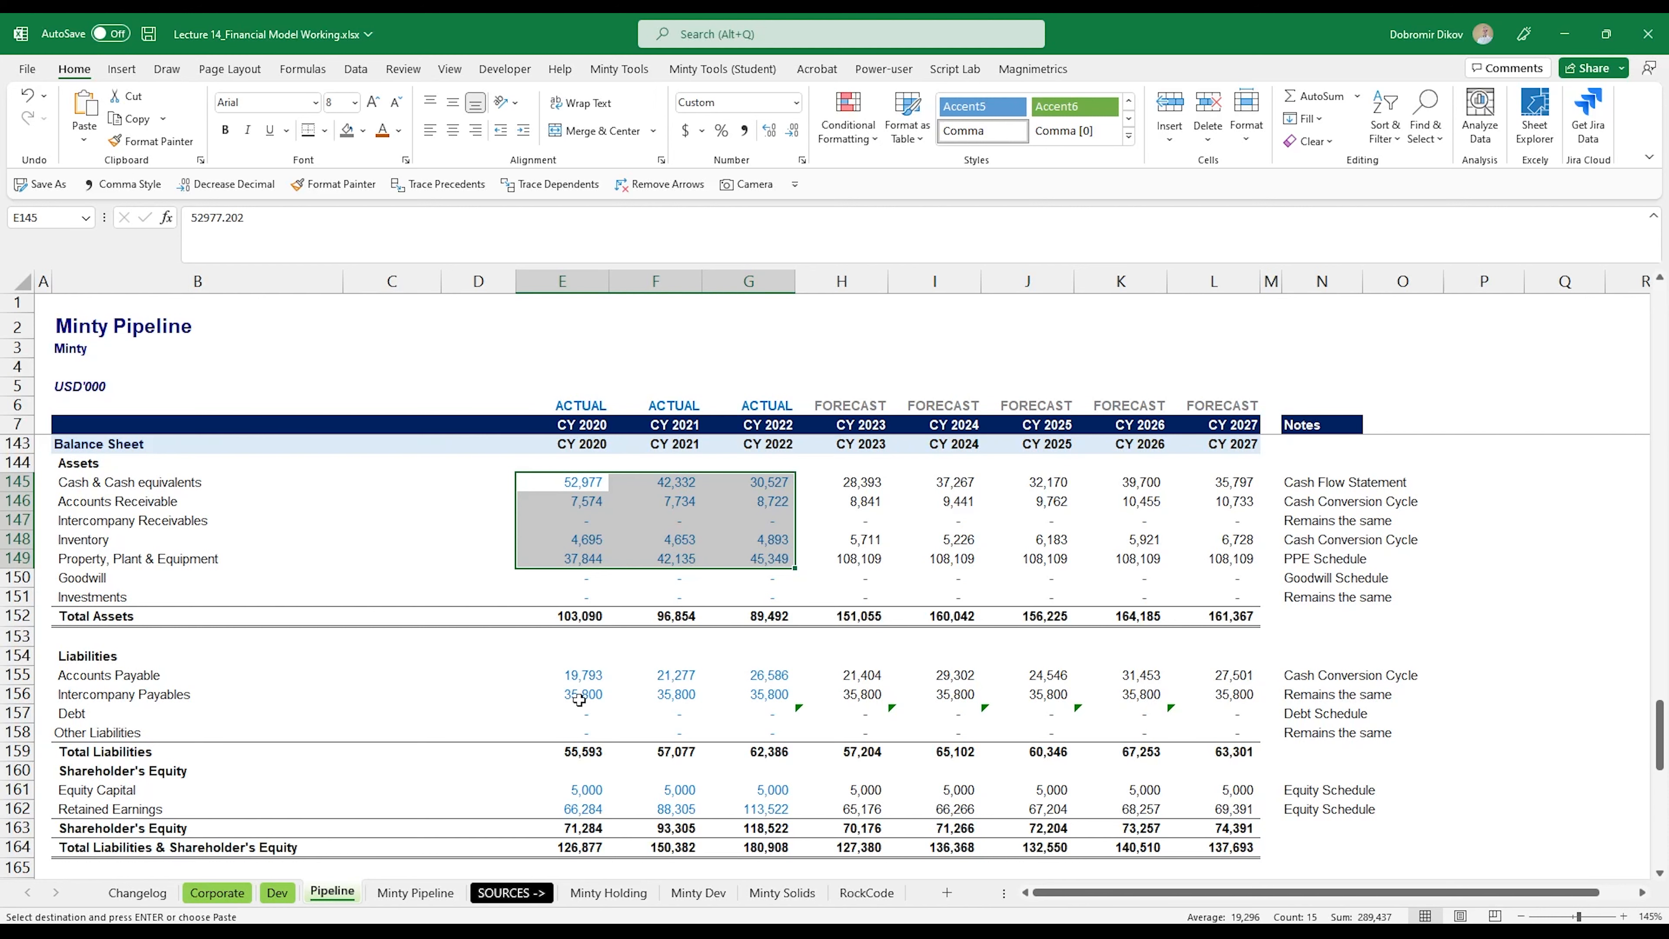
pyautogui.hotkey('ctrl', 'pagedown')
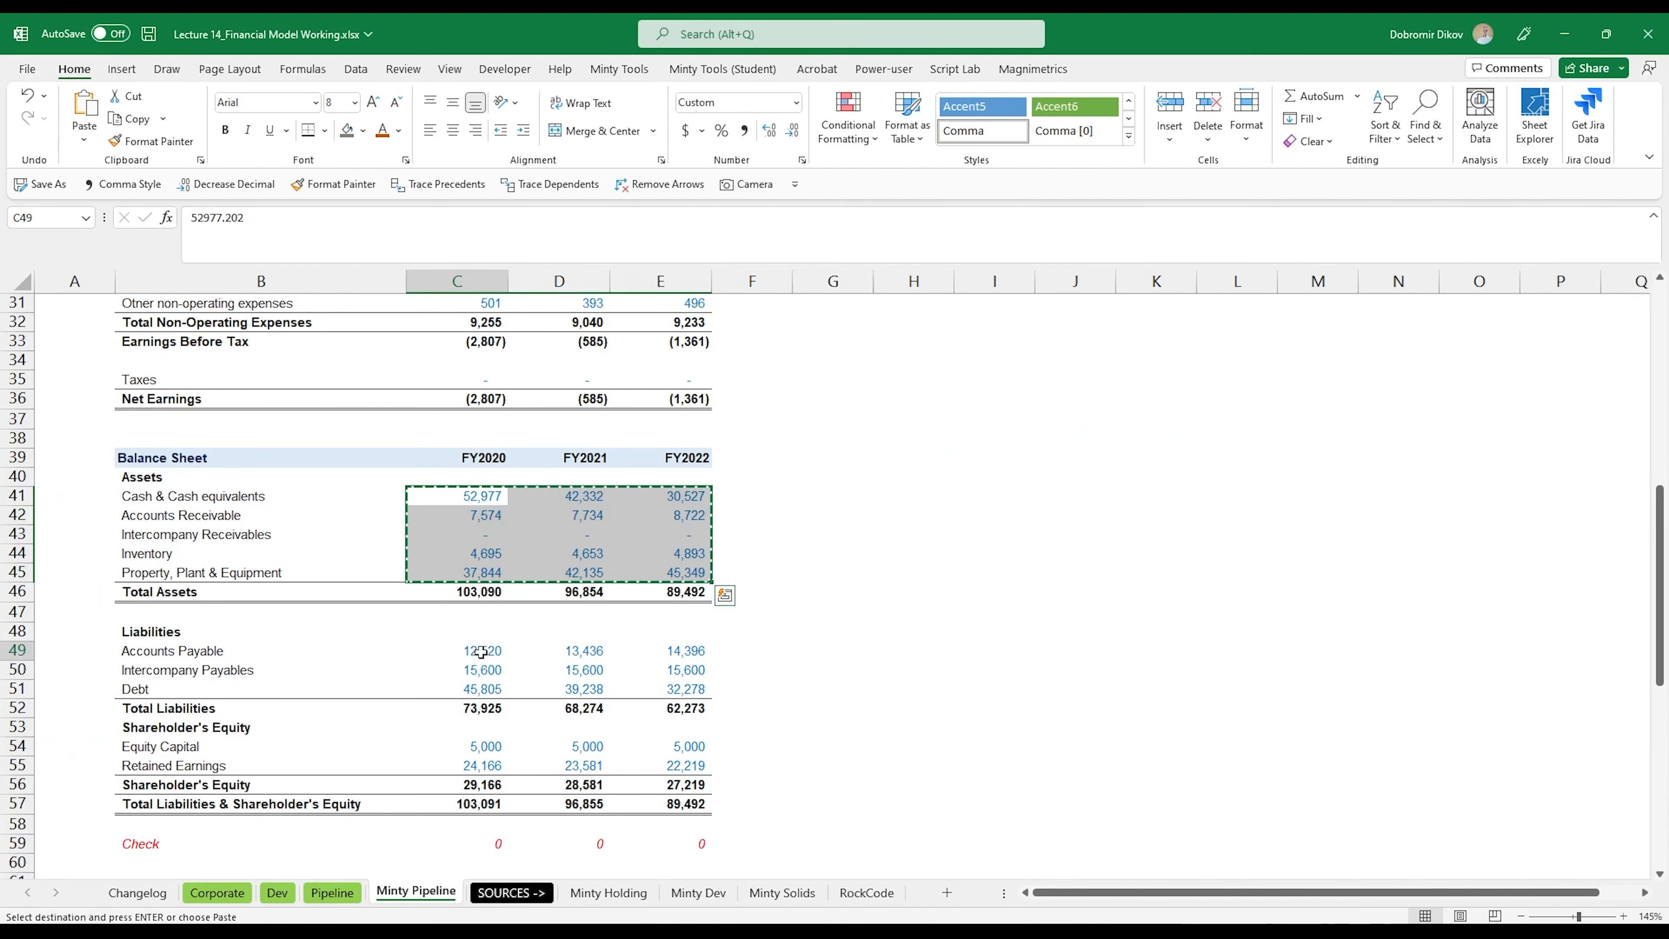
pyautogui.moveTo(460, 651); pyautogui.dragTo(635, 695)
pyautogui.hotkey('ctrl', 'c')
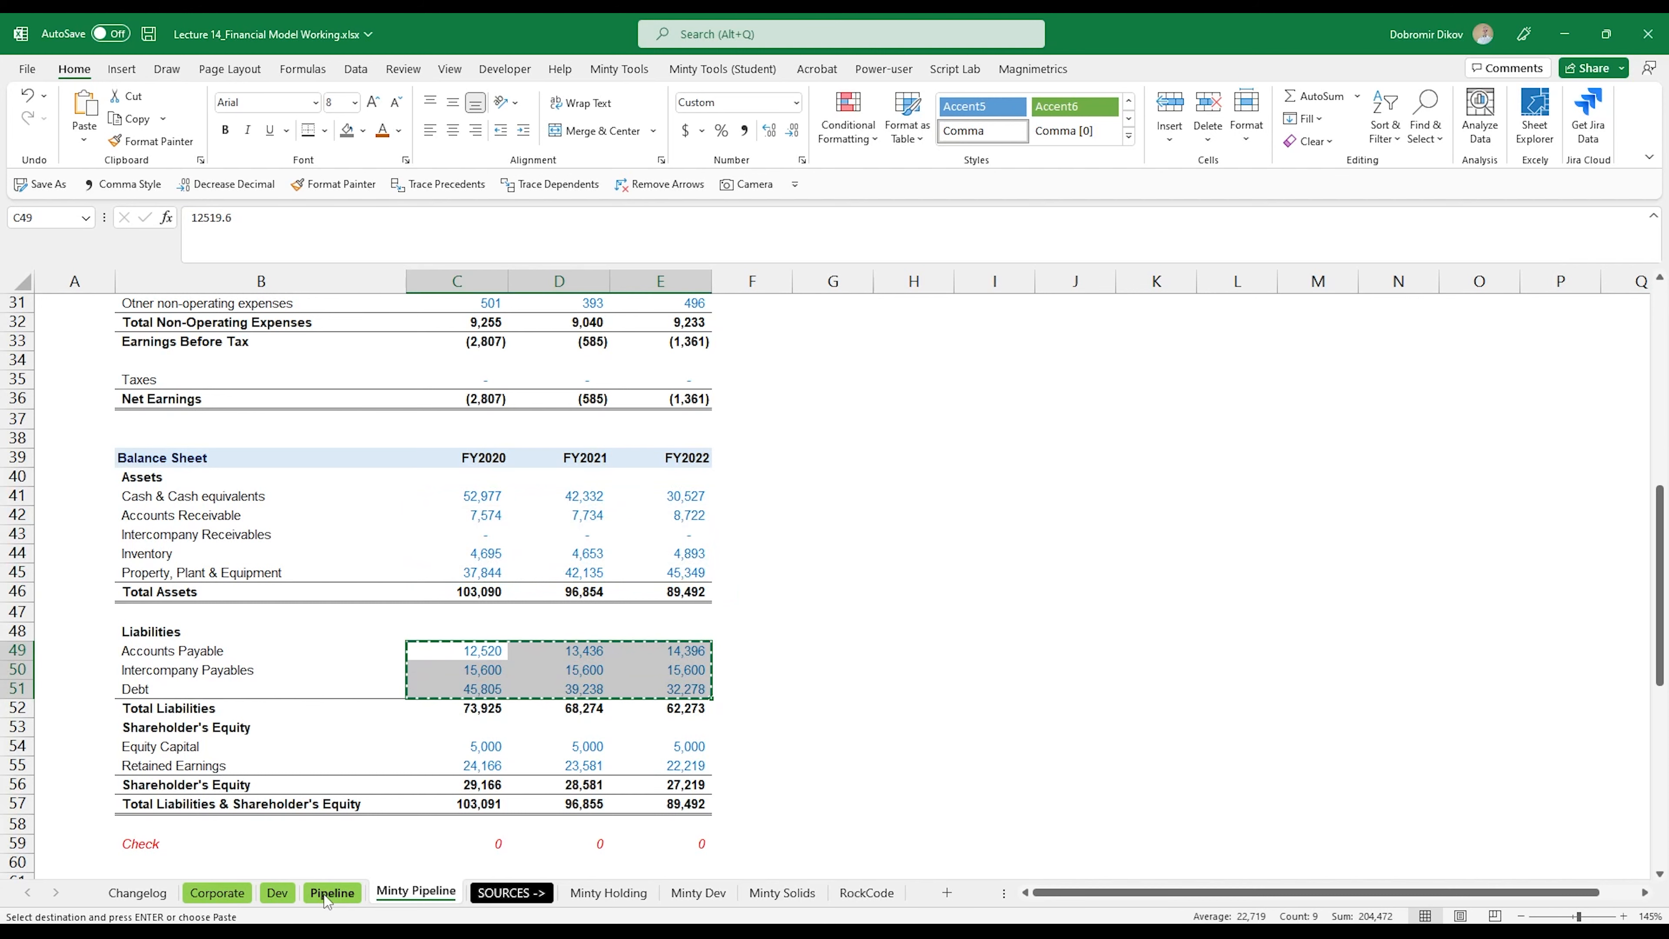
pyautogui.click(331, 893)
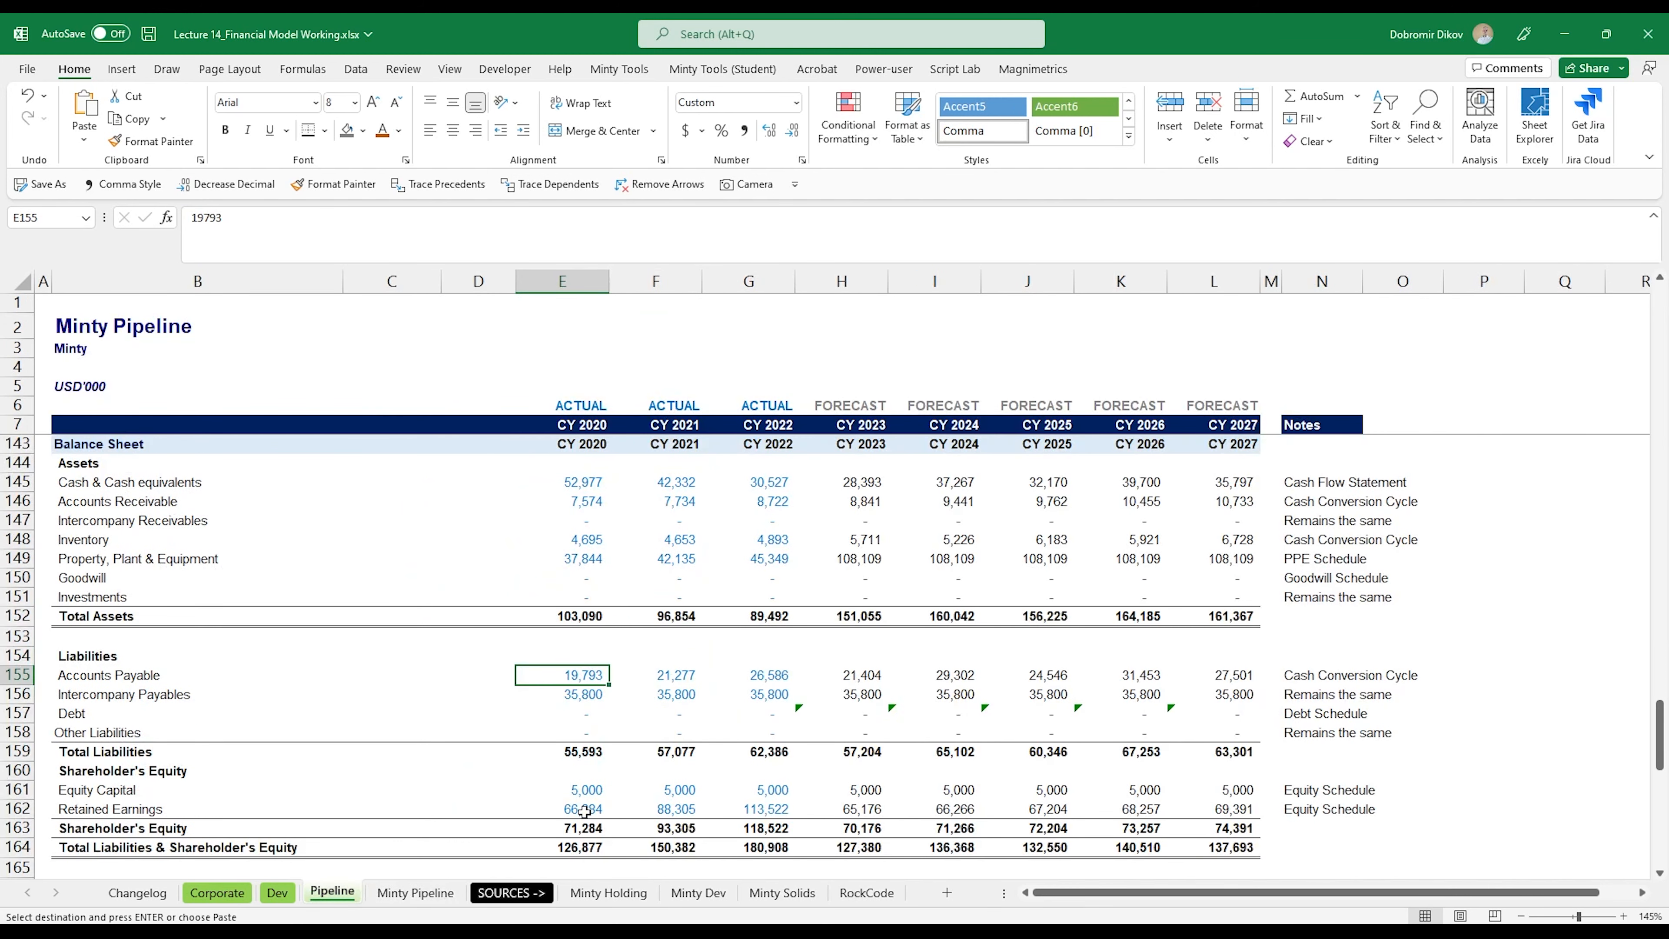
pyautogui.moveTo(562, 675); pyautogui.dragTo(749, 713)
pyautogui.hotkey('ctrl', 'v')
# Step: Copy the historical equity capital and retained earnings from Minty Pipeline into E161:G162 of the Pipeline balance sheet
pyautogui.scroll(-2, 593, 613)
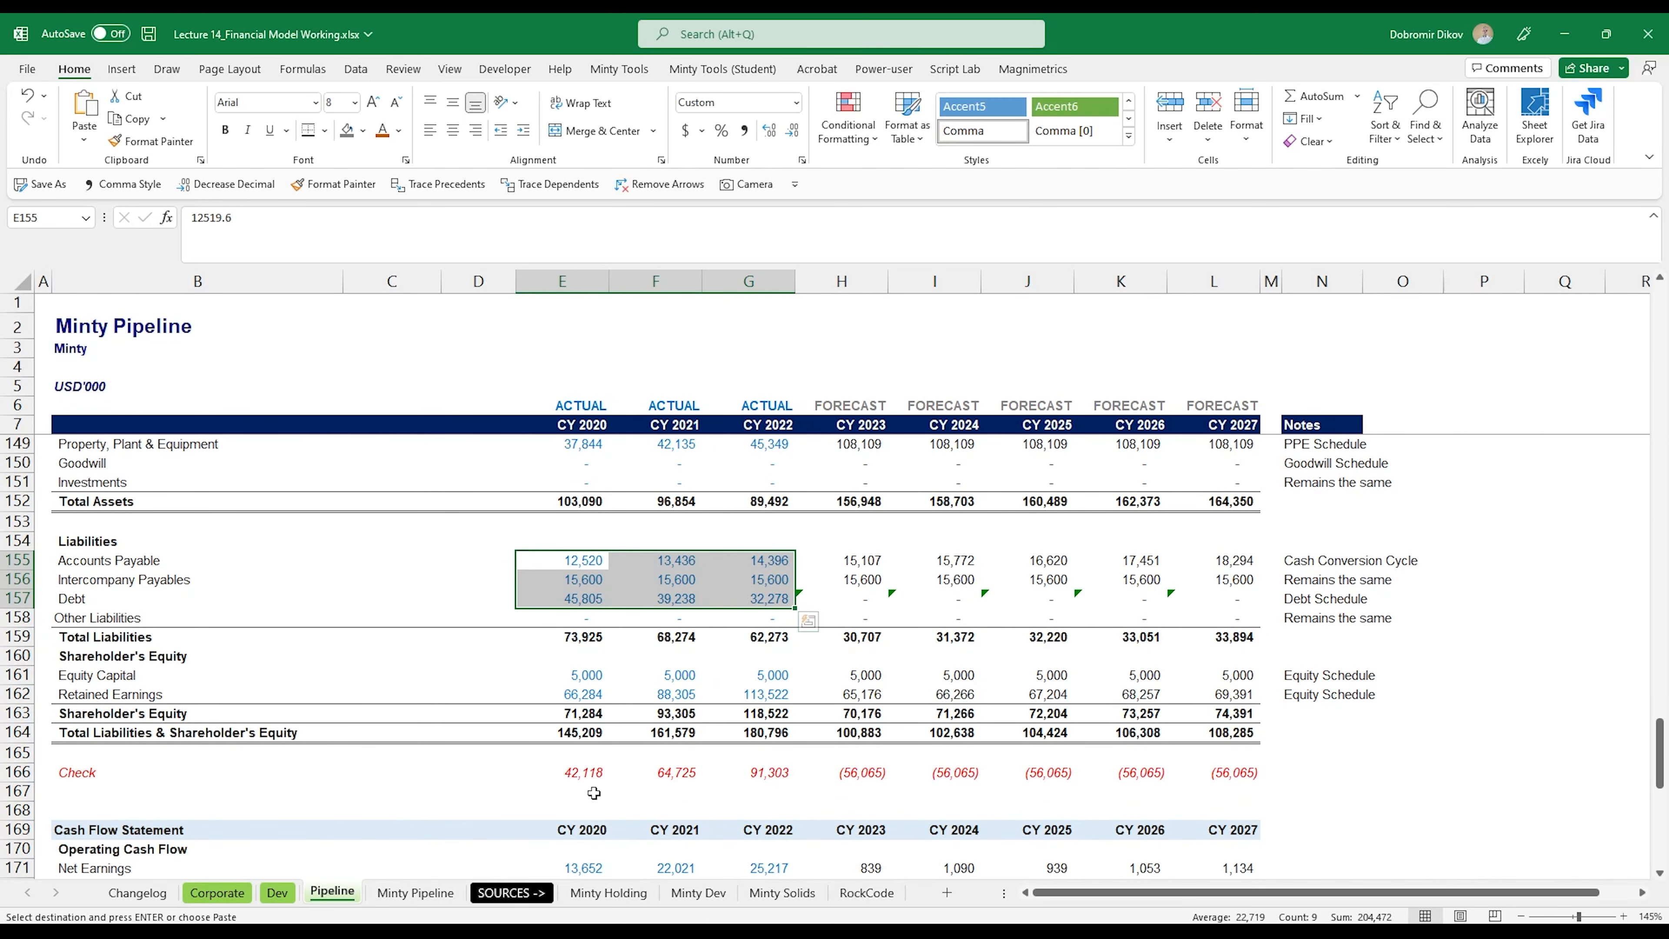
pyautogui.click(415, 892)
pyautogui.moveTo(485, 748); pyautogui.dragTo(653, 764)
pyautogui.hotkey('ctrl', 'c')
pyautogui.click(339, 894)
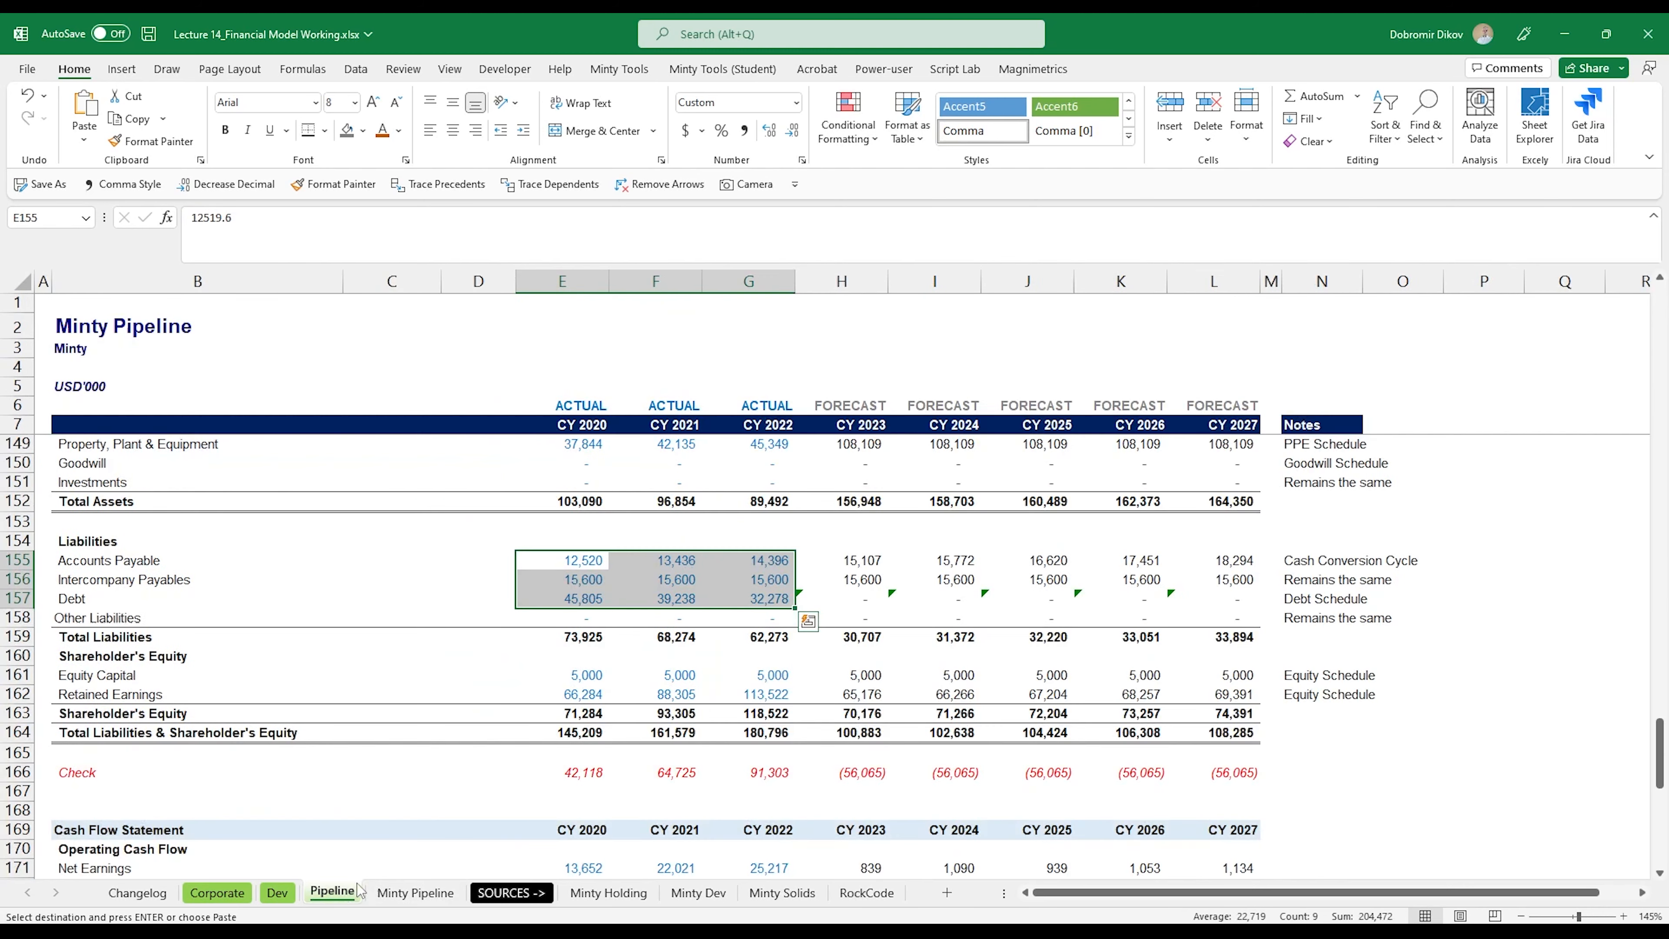
pyautogui.click(591, 683)
pyautogui.hotkey('ctrl', 'v')
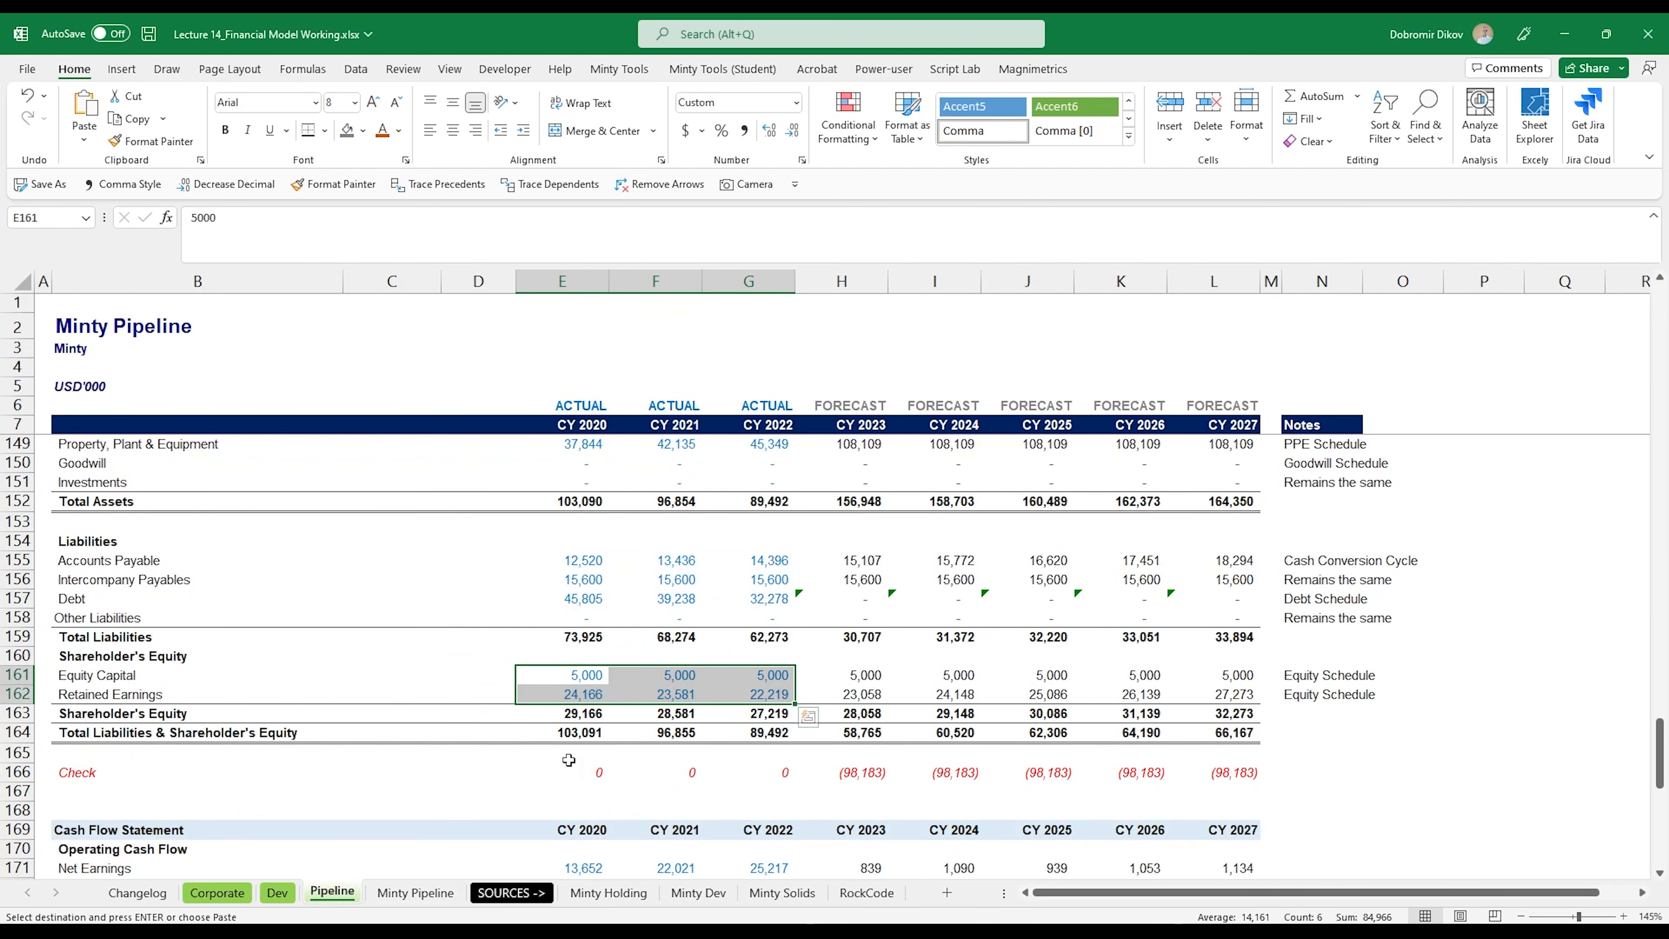
# Step: Copy the historical operating cash flow rows, Net Earnings through Changes in Working Capital, from Minty Pipeline into E171:G174 of Pipeline
pyautogui.scroll(-5, 592, 789)
pyautogui.click(576, 584)
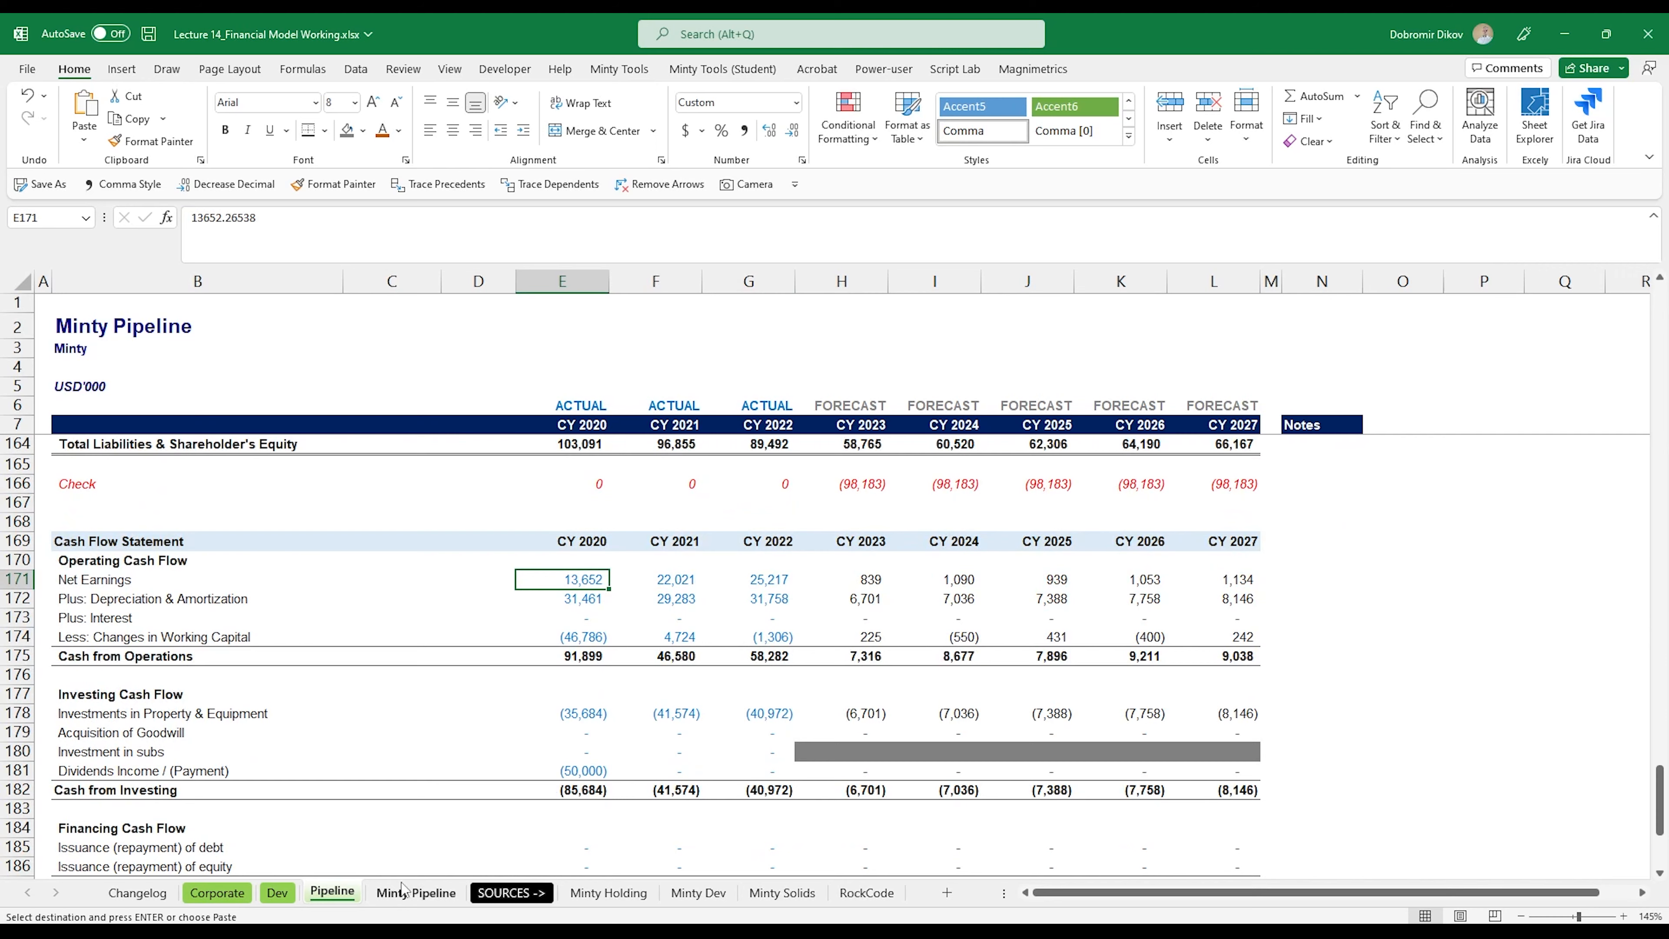
pyautogui.click(415, 892)
pyautogui.scroll(-5, 487, 767)
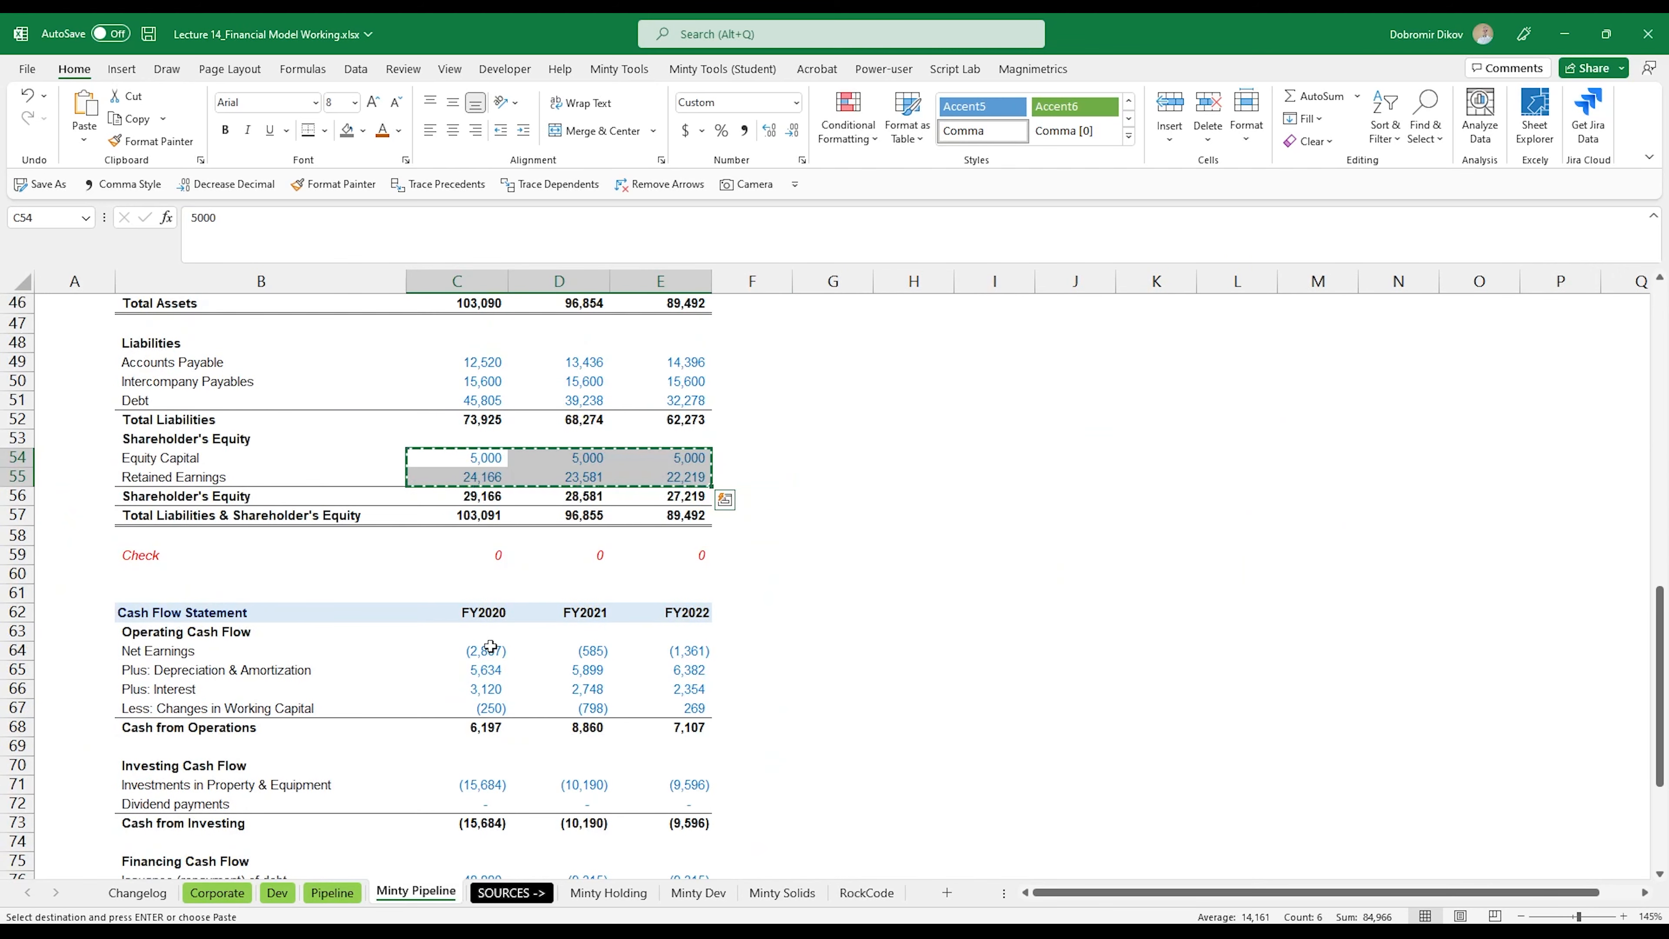
pyautogui.moveTo(487, 650); pyautogui.dragTo(684, 709)
pyautogui.hotkey('ctrl', 'c')
pyautogui.click(332, 893)
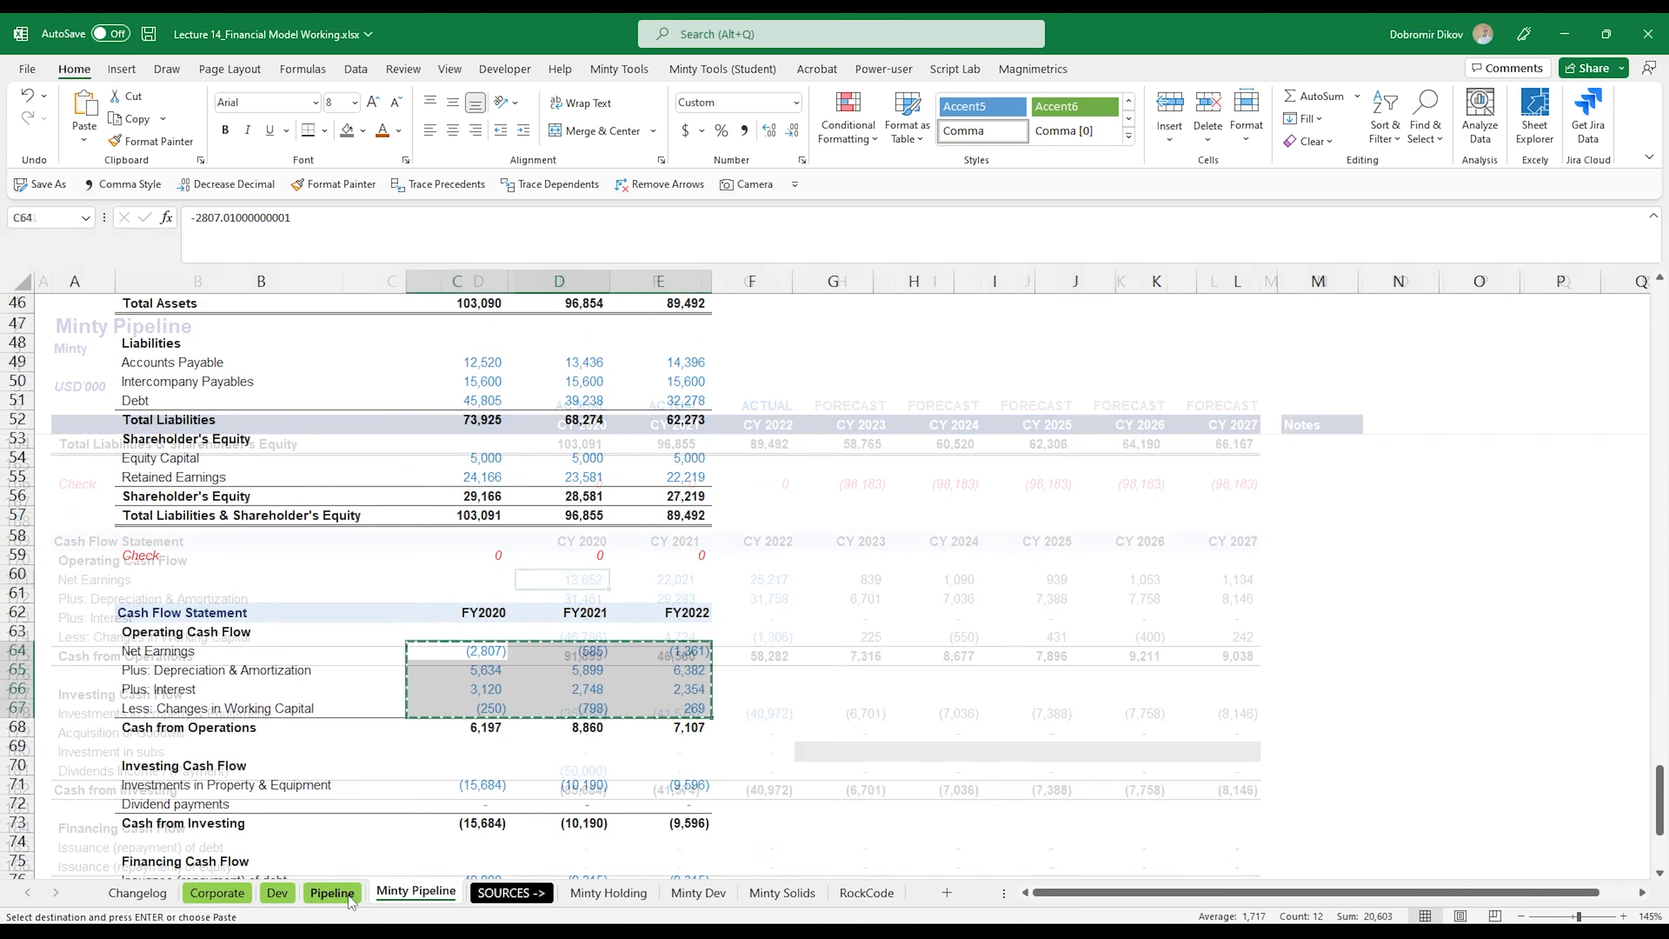
pyautogui.hotkey('ctrl', 'v')
# Step: Copy the historical Investments in Property & Equipment row from Minty Pipeline into E178:G178 of the Pipeline cash flow statement
pyautogui.scroll(-1, 574, 759)
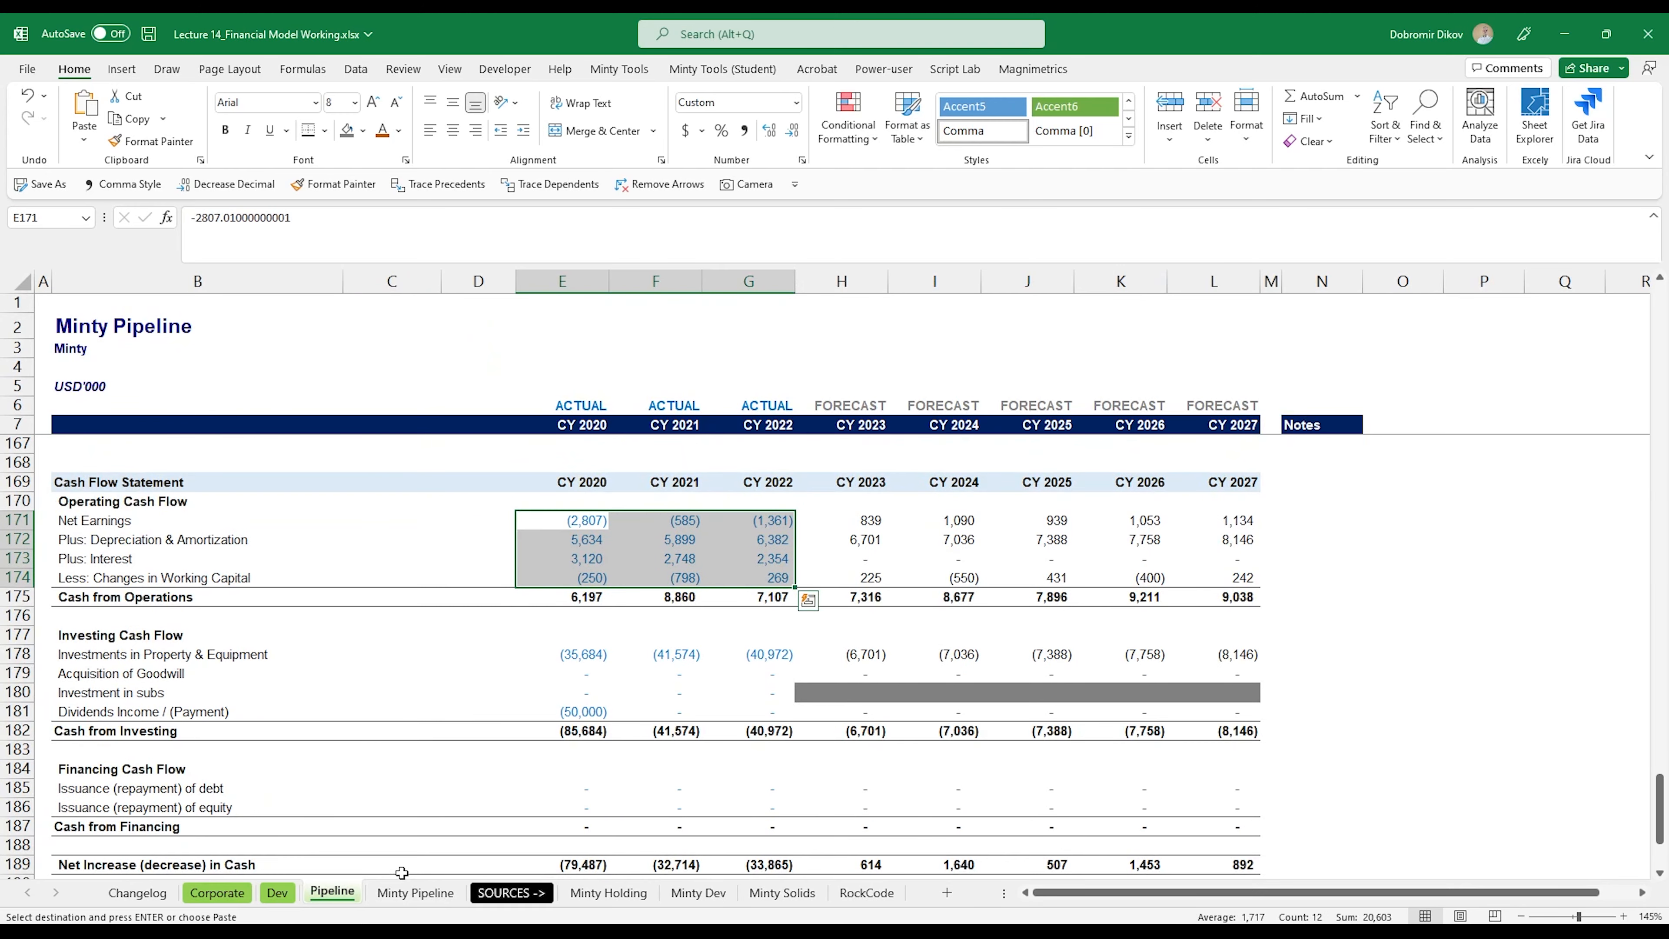
pyautogui.click(415, 892)
pyautogui.scroll(-4, 460, 822)
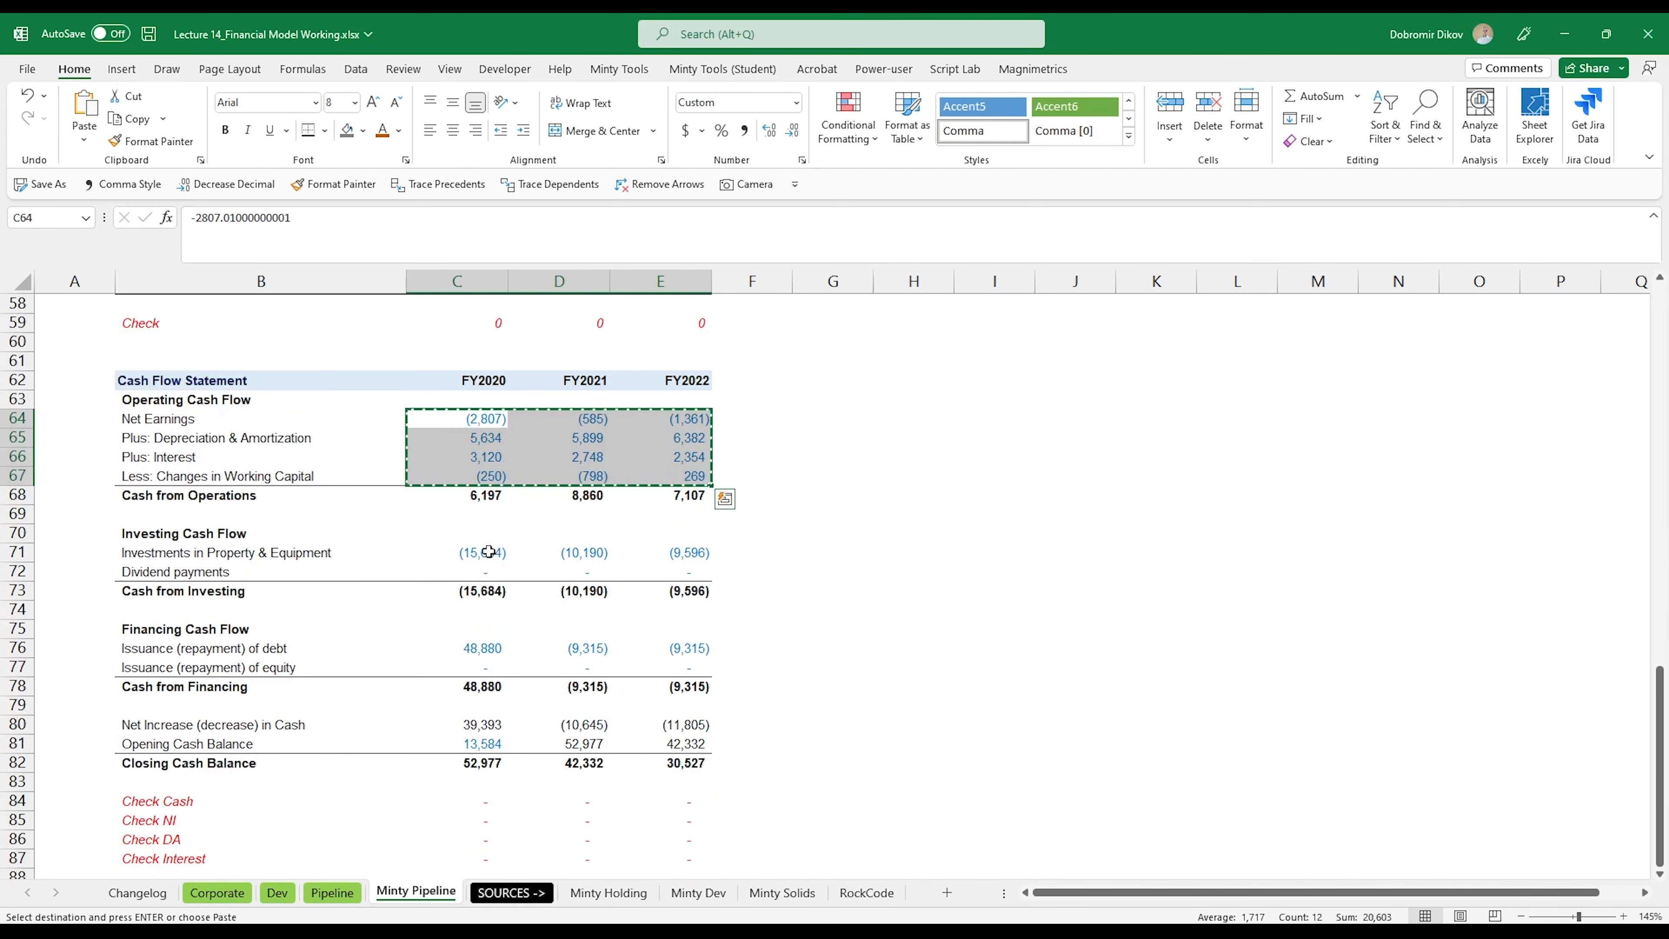
pyautogui.moveTo(492, 553); pyautogui.dragTo(657, 553)
pyautogui.hotkey('ctrl', 'c')
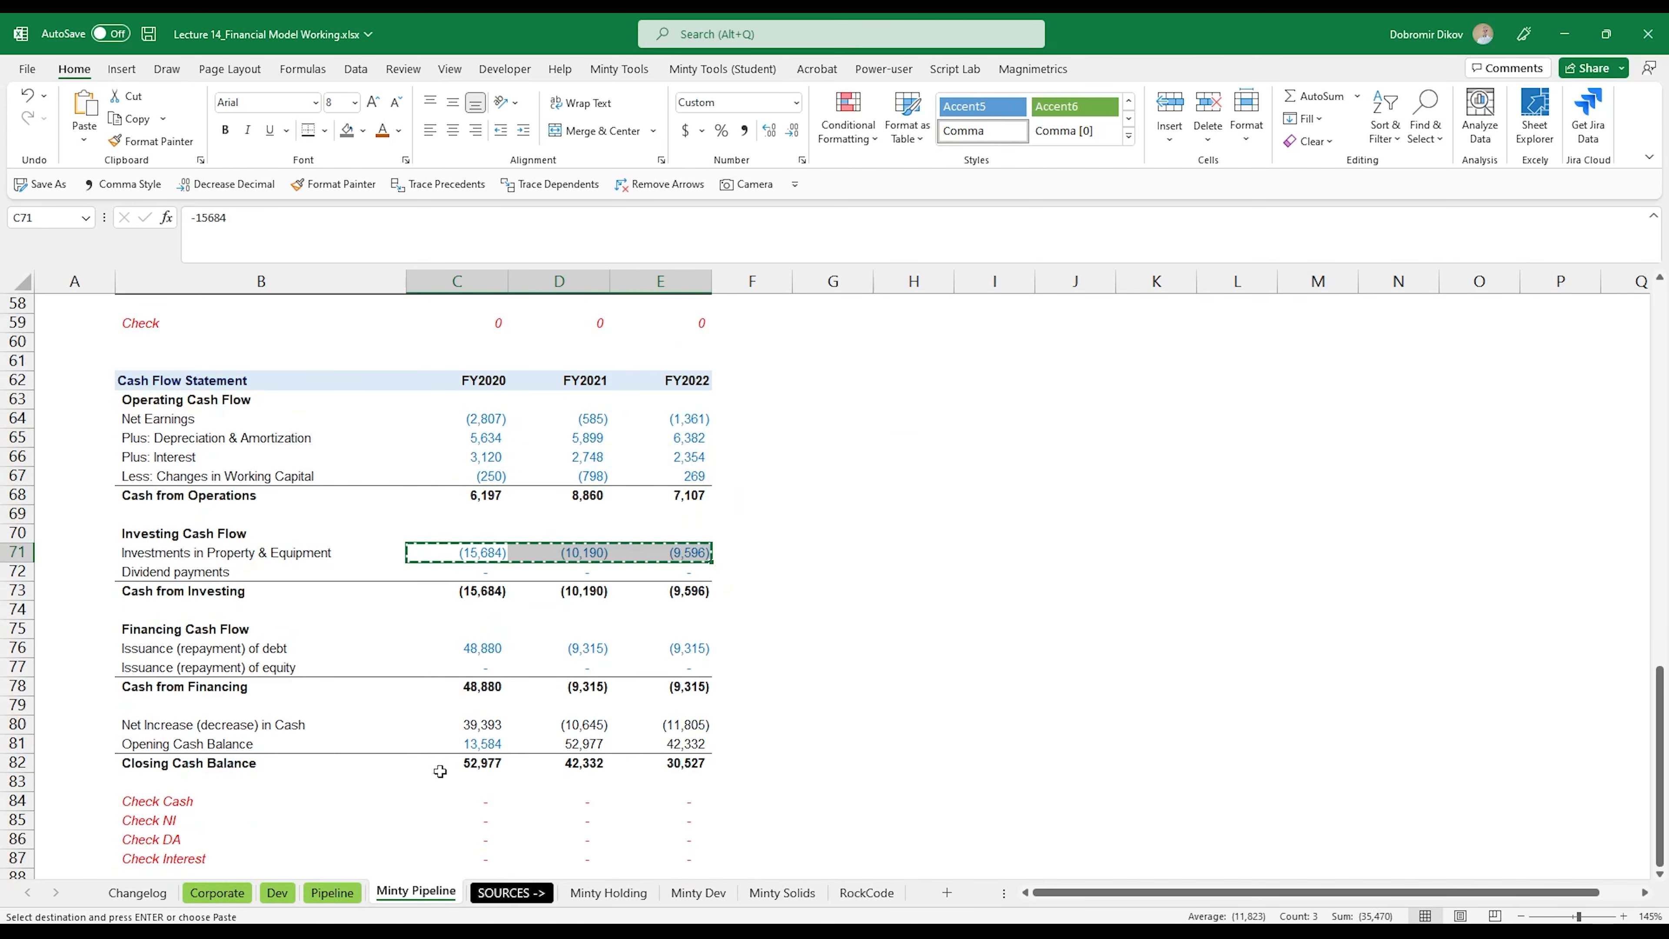
pyautogui.click(332, 892)
pyautogui.click(585, 658)
pyautogui.hotkey('ctrl', 'v')
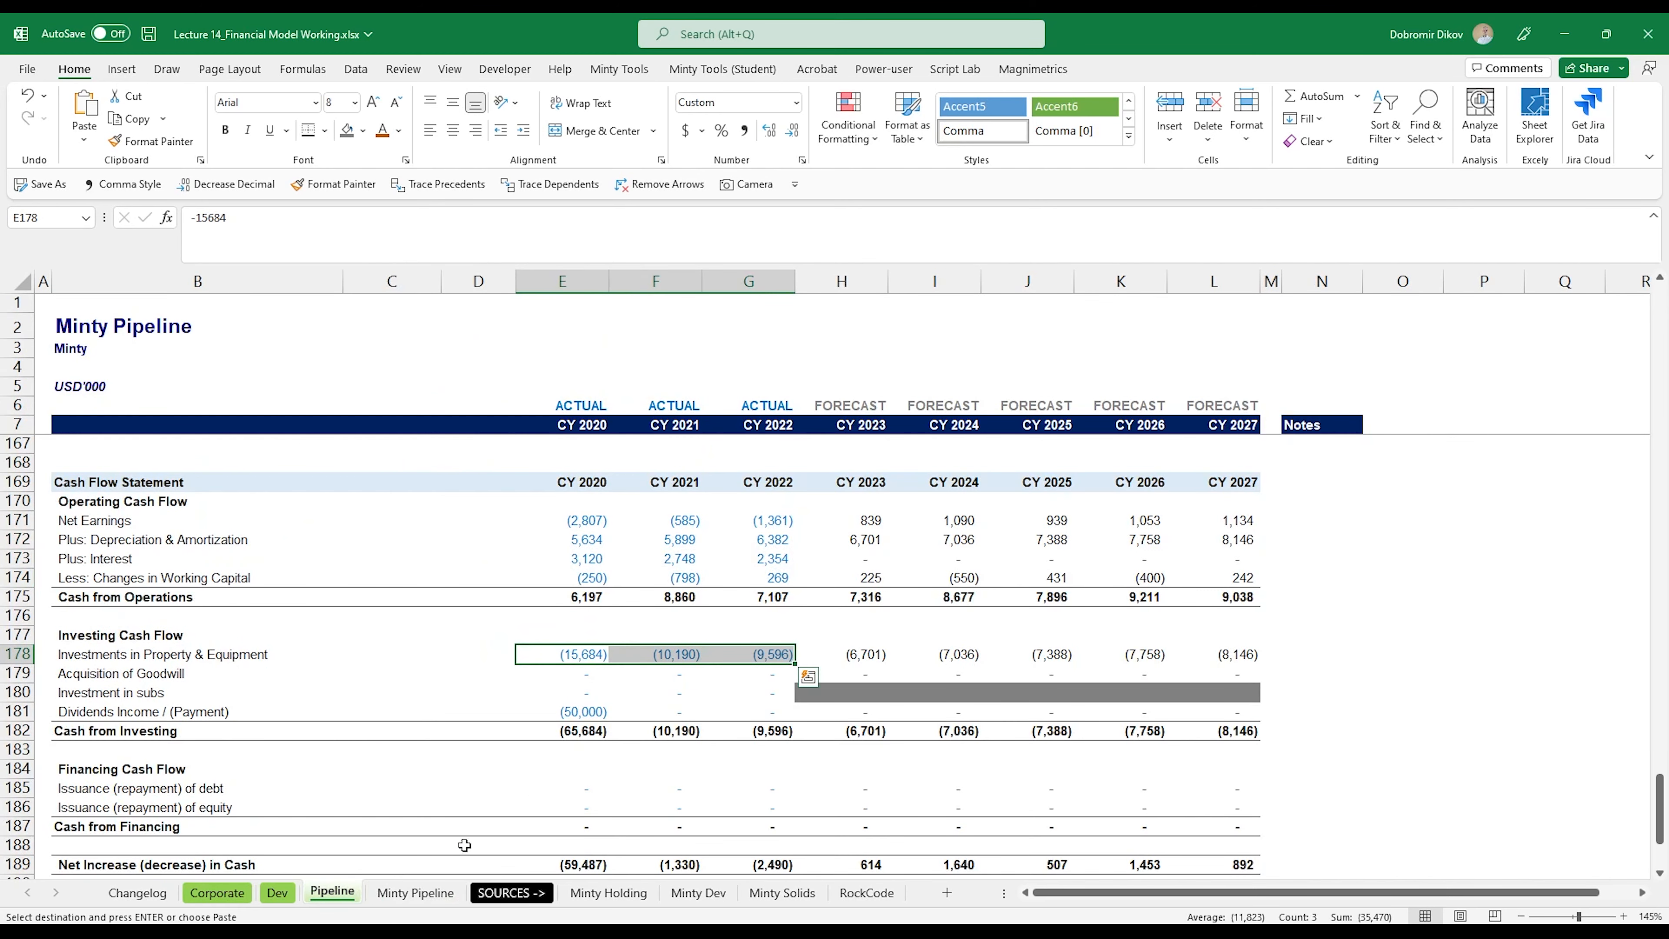
# Step: Copy the historical dividend payments from Minty Pipeline into the Dividends Income / (Payment) row, E181:G181, of Pipeline
pyautogui.click(415, 893)
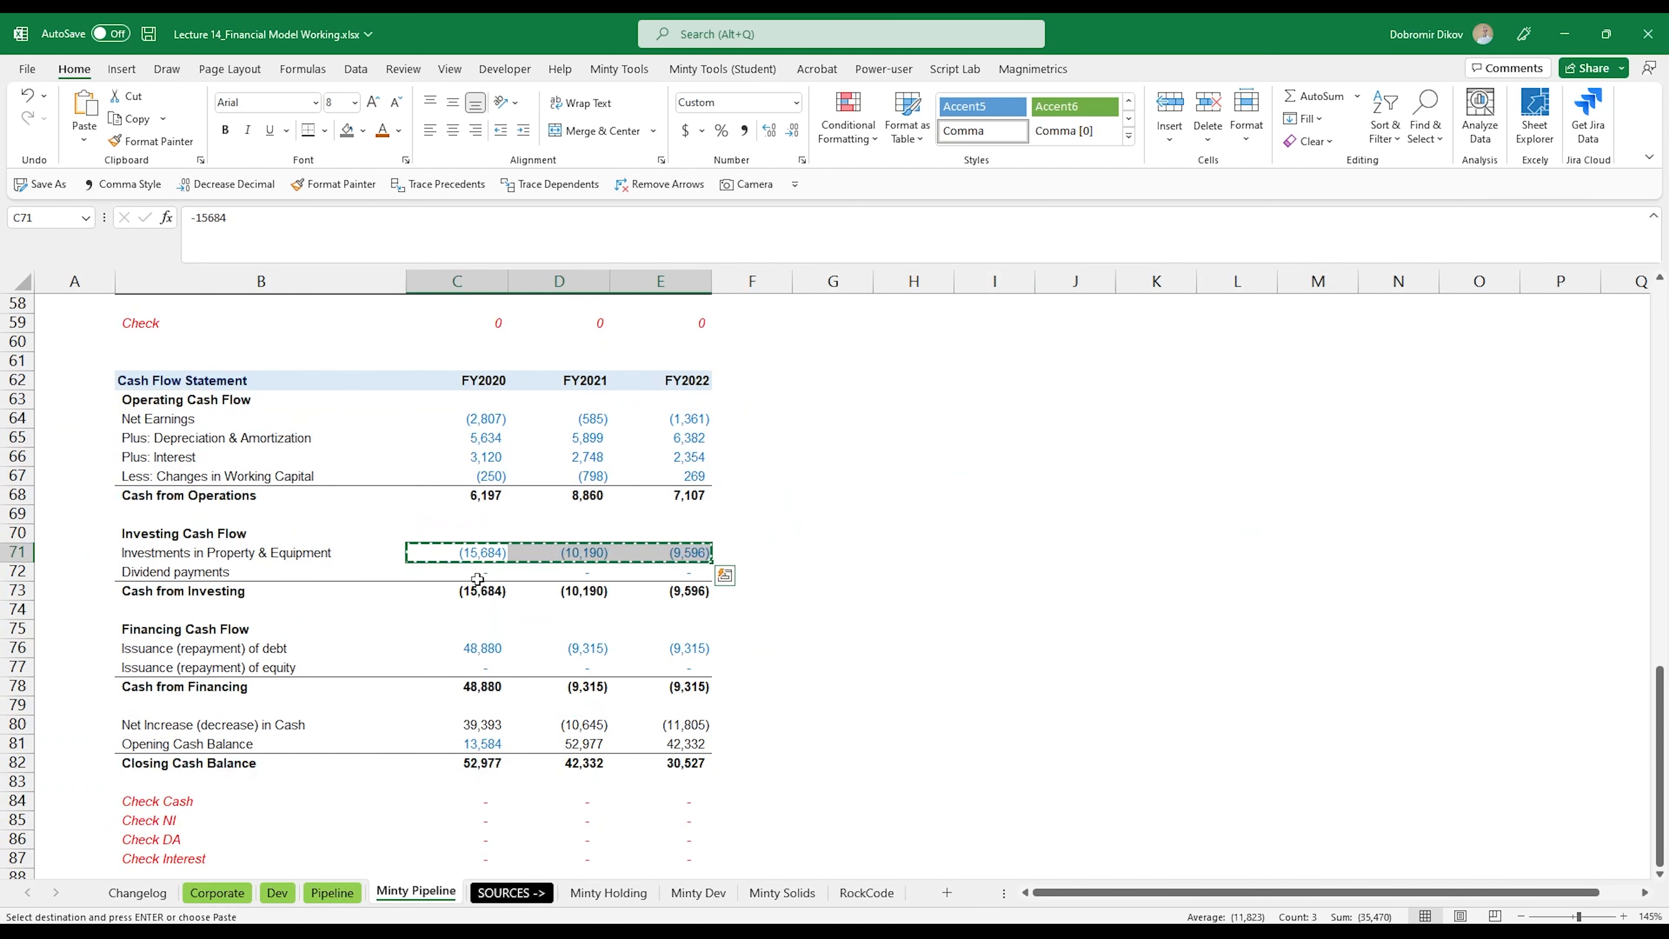
pyautogui.moveTo(479, 572); pyautogui.dragTo(690, 571)
pyautogui.hotkey('ctrl', 'c')
pyautogui.click(332, 892)
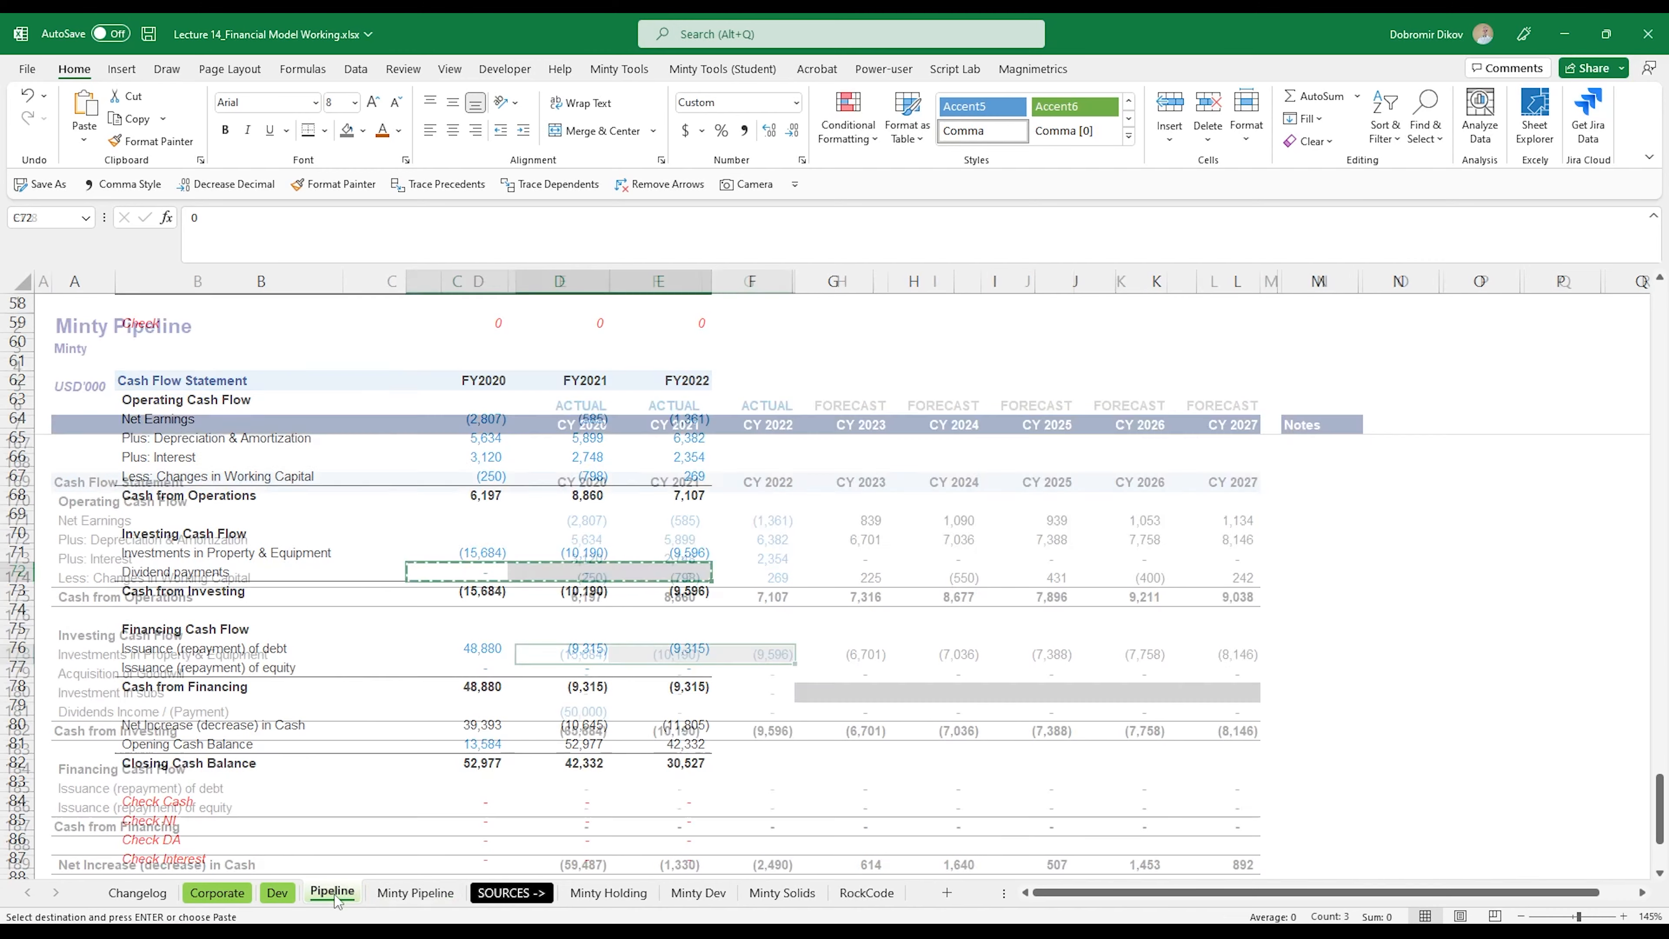
pyautogui.click(585, 711)
pyautogui.hotkey('ctrl', 'v')
# Step: Copy the historical Issuance (repayment) of debt row from Minty Pipeline into E185:G185 of the Pipeline cash flow statement
pyautogui.scroll(-2, 599, 754)
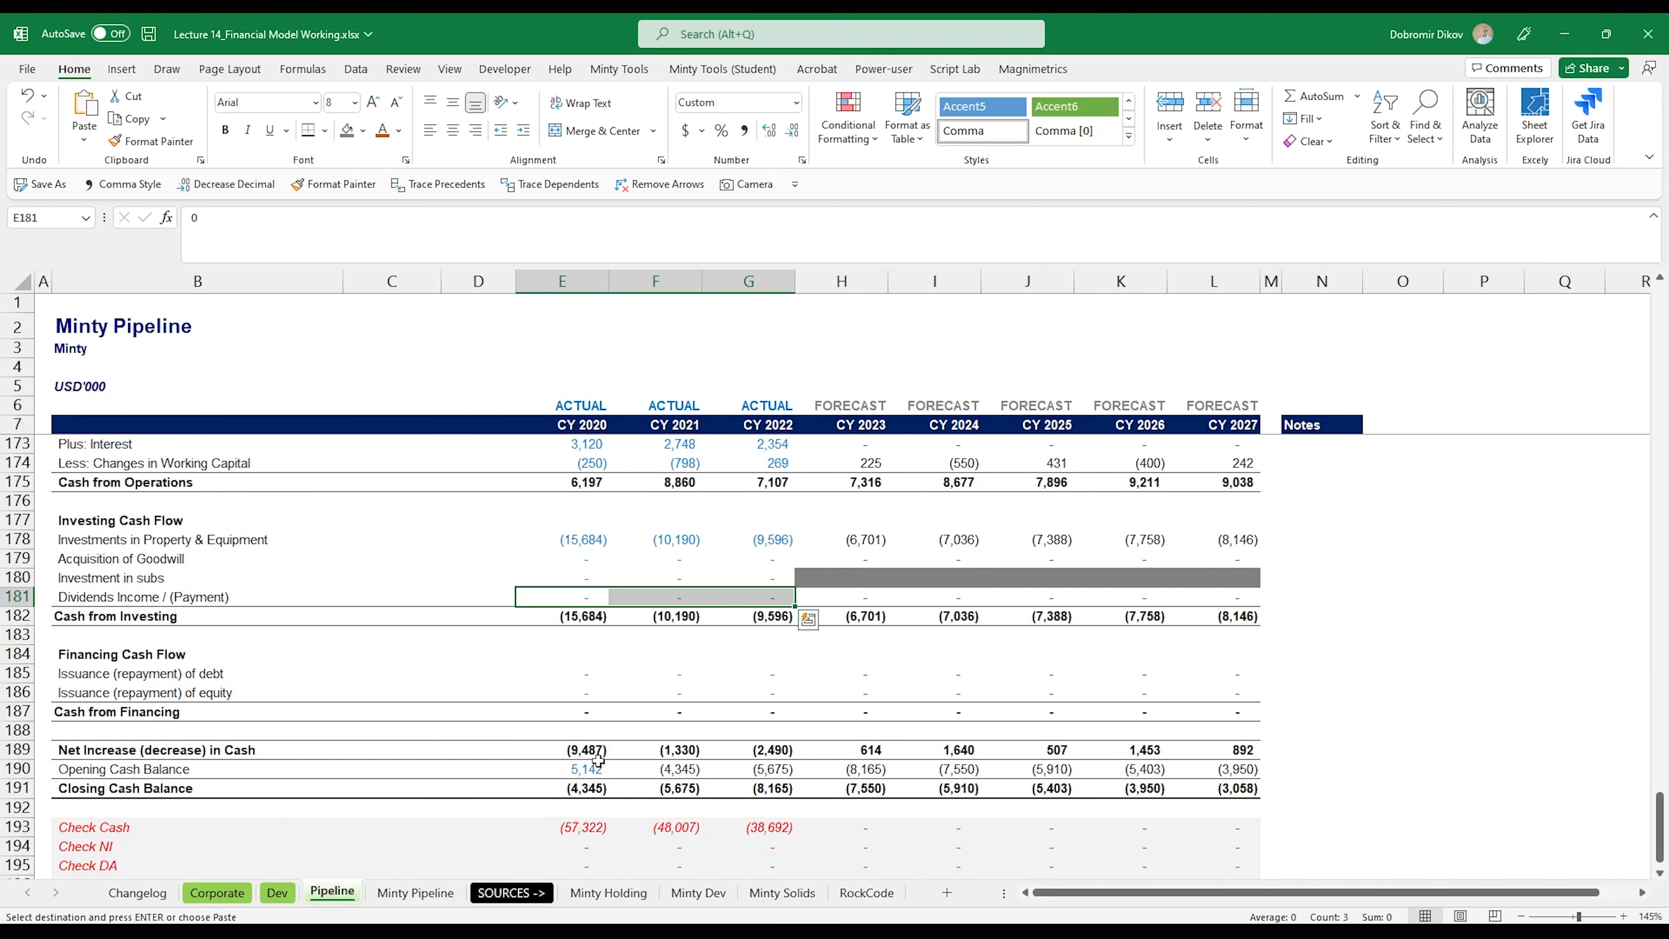
pyautogui.click(415, 893)
pyautogui.moveTo(492, 652); pyautogui.dragTo(687, 651)
pyautogui.hotkey('ctrl', 'c')
pyautogui.click(331, 893)
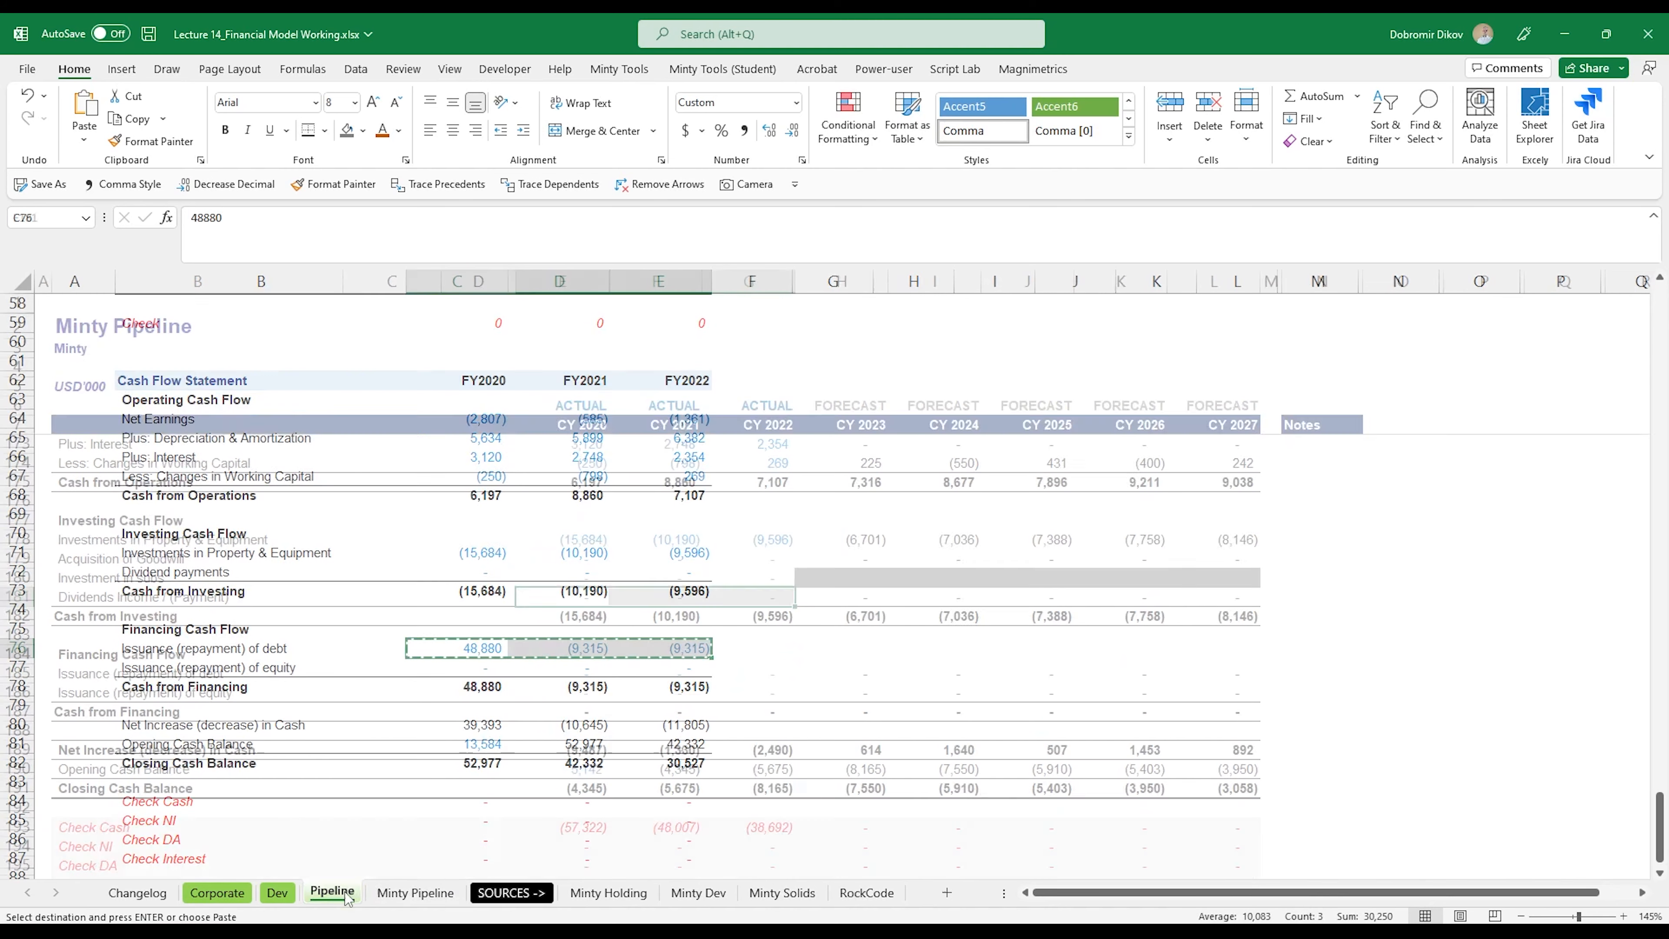
pyautogui.click(571, 673)
pyautogui.hotkey('ctrl', 'v')
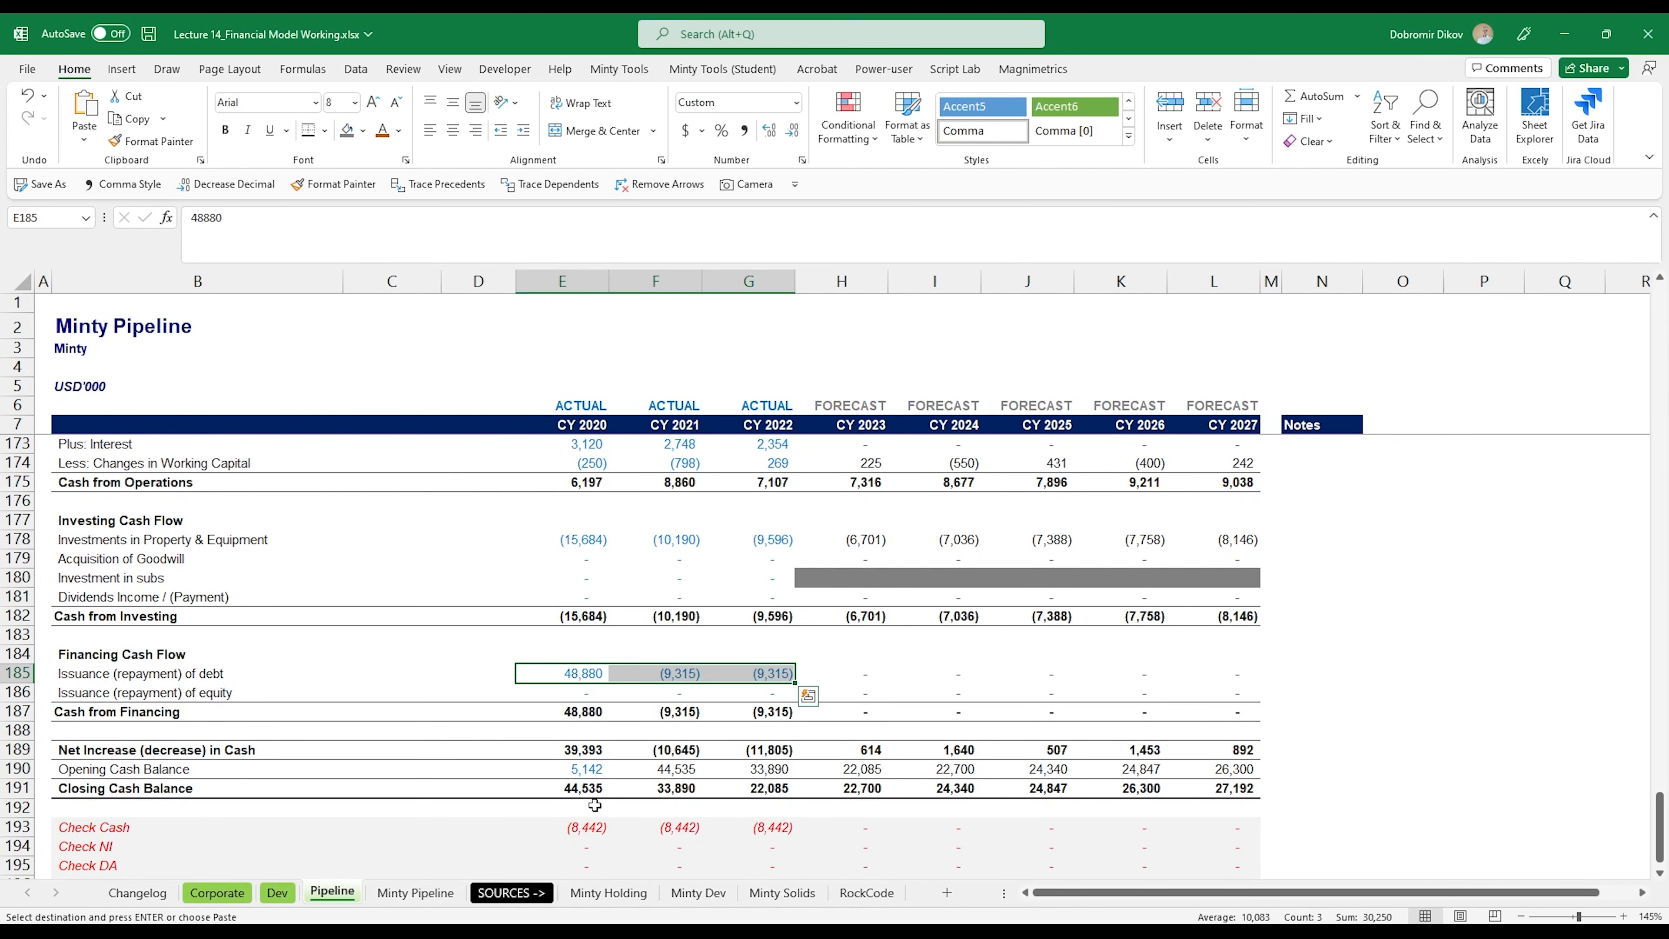
# Step: Copy the FY2020 Opening Cash Balance of 13,584 from Minty Pipeline into E190 of Pipeline
pyautogui.click(415, 892)
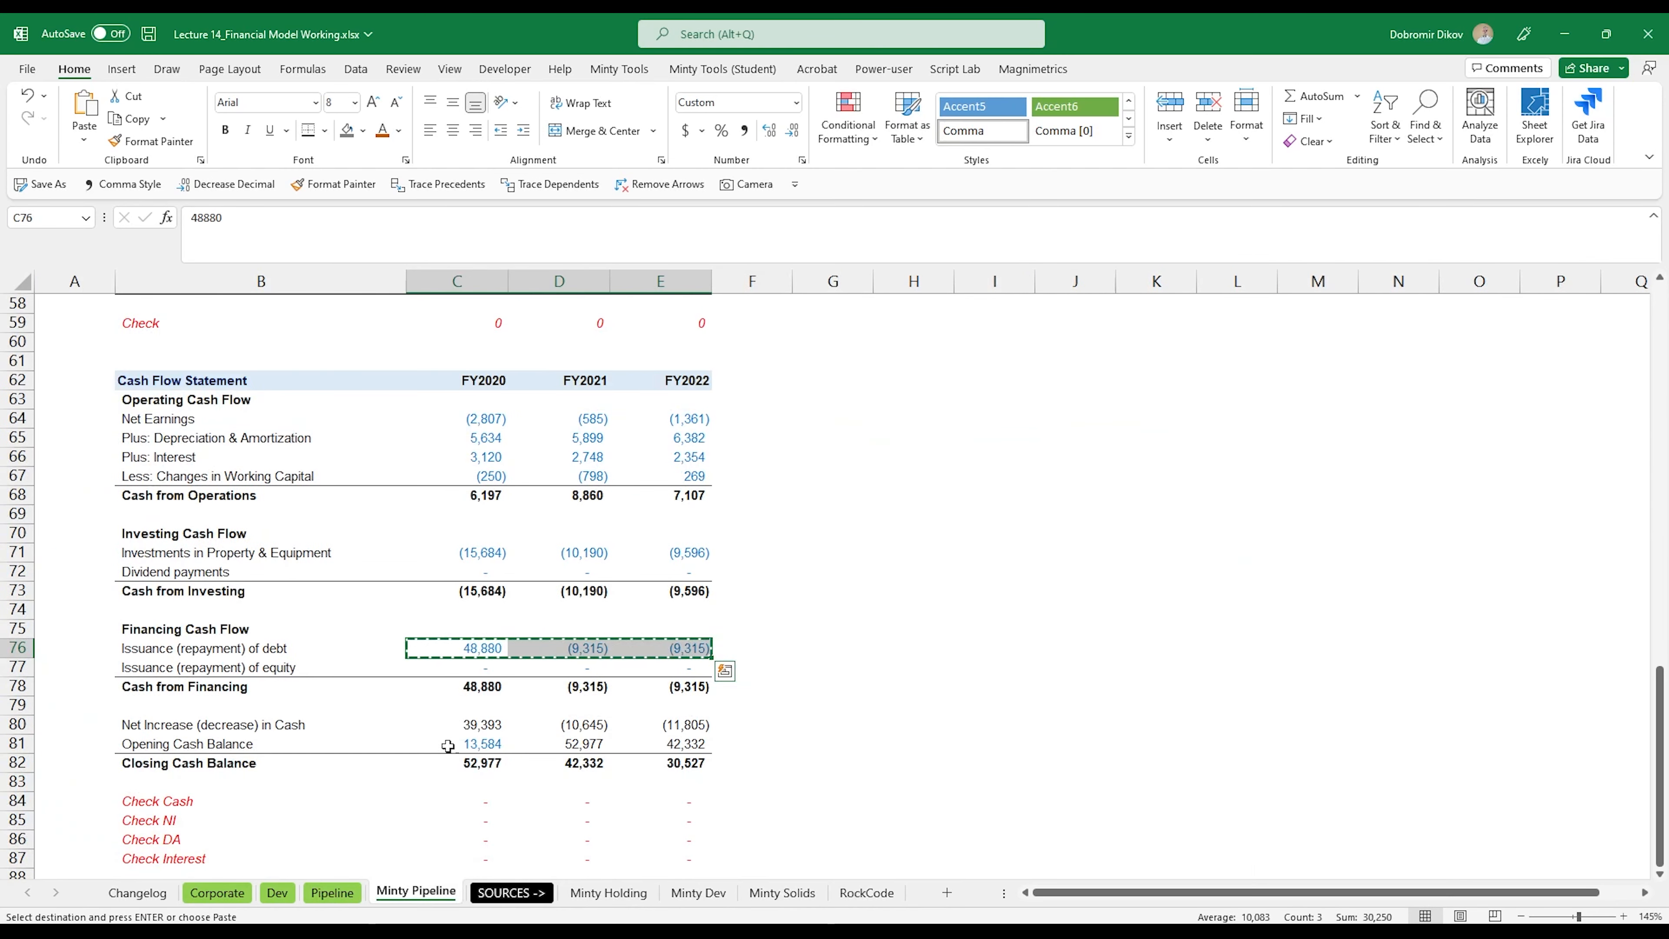
pyautogui.click(452, 744)
pyautogui.hotkey('ctrl', 'c')
pyautogui.click(332, 892)
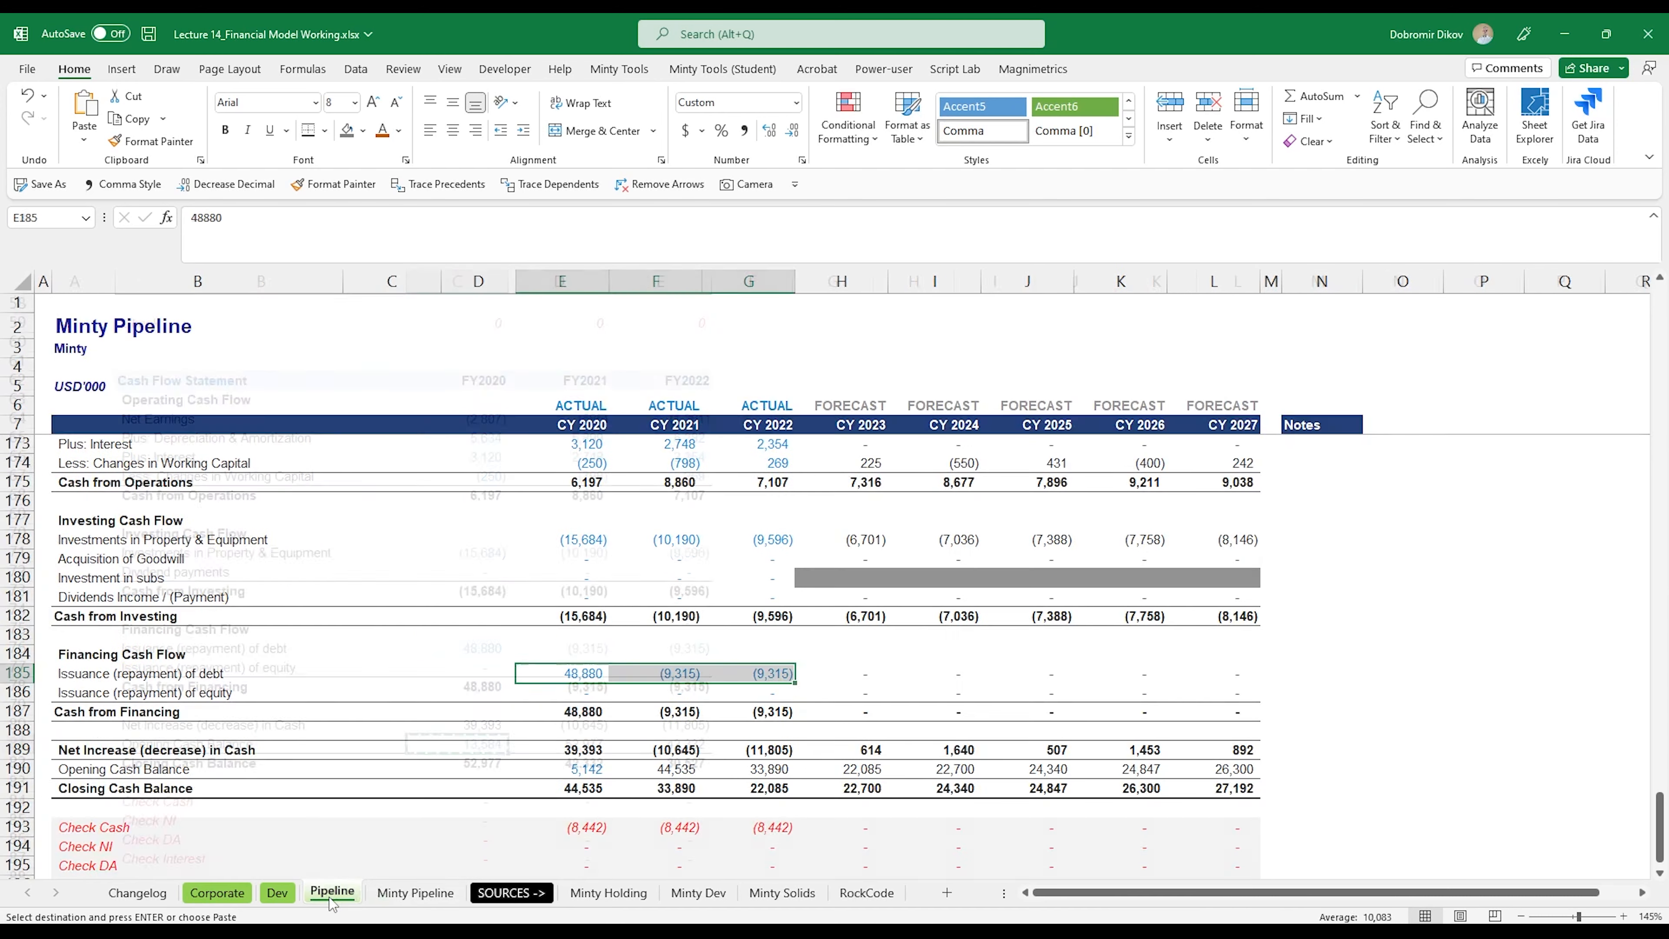
pyautogui.click(569, 770)
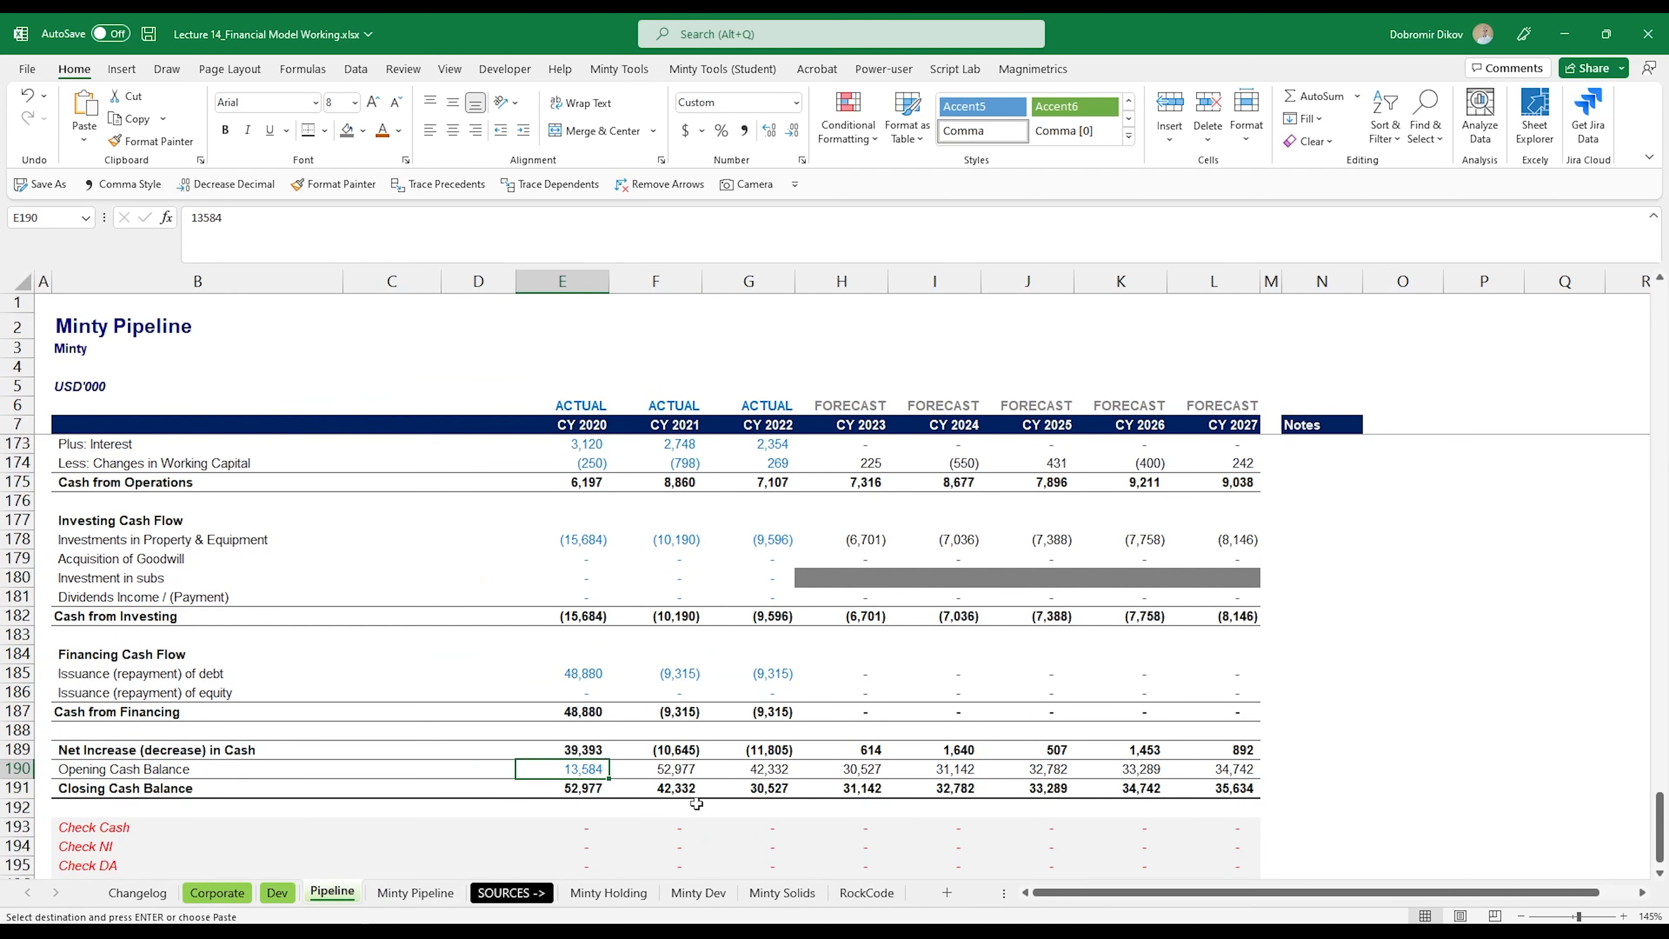
# Step: Move the Minty Pipeline sheet into the sources group, between Minty Dev and Minty Solids
pyautogui.scroll(10, 702, 769)
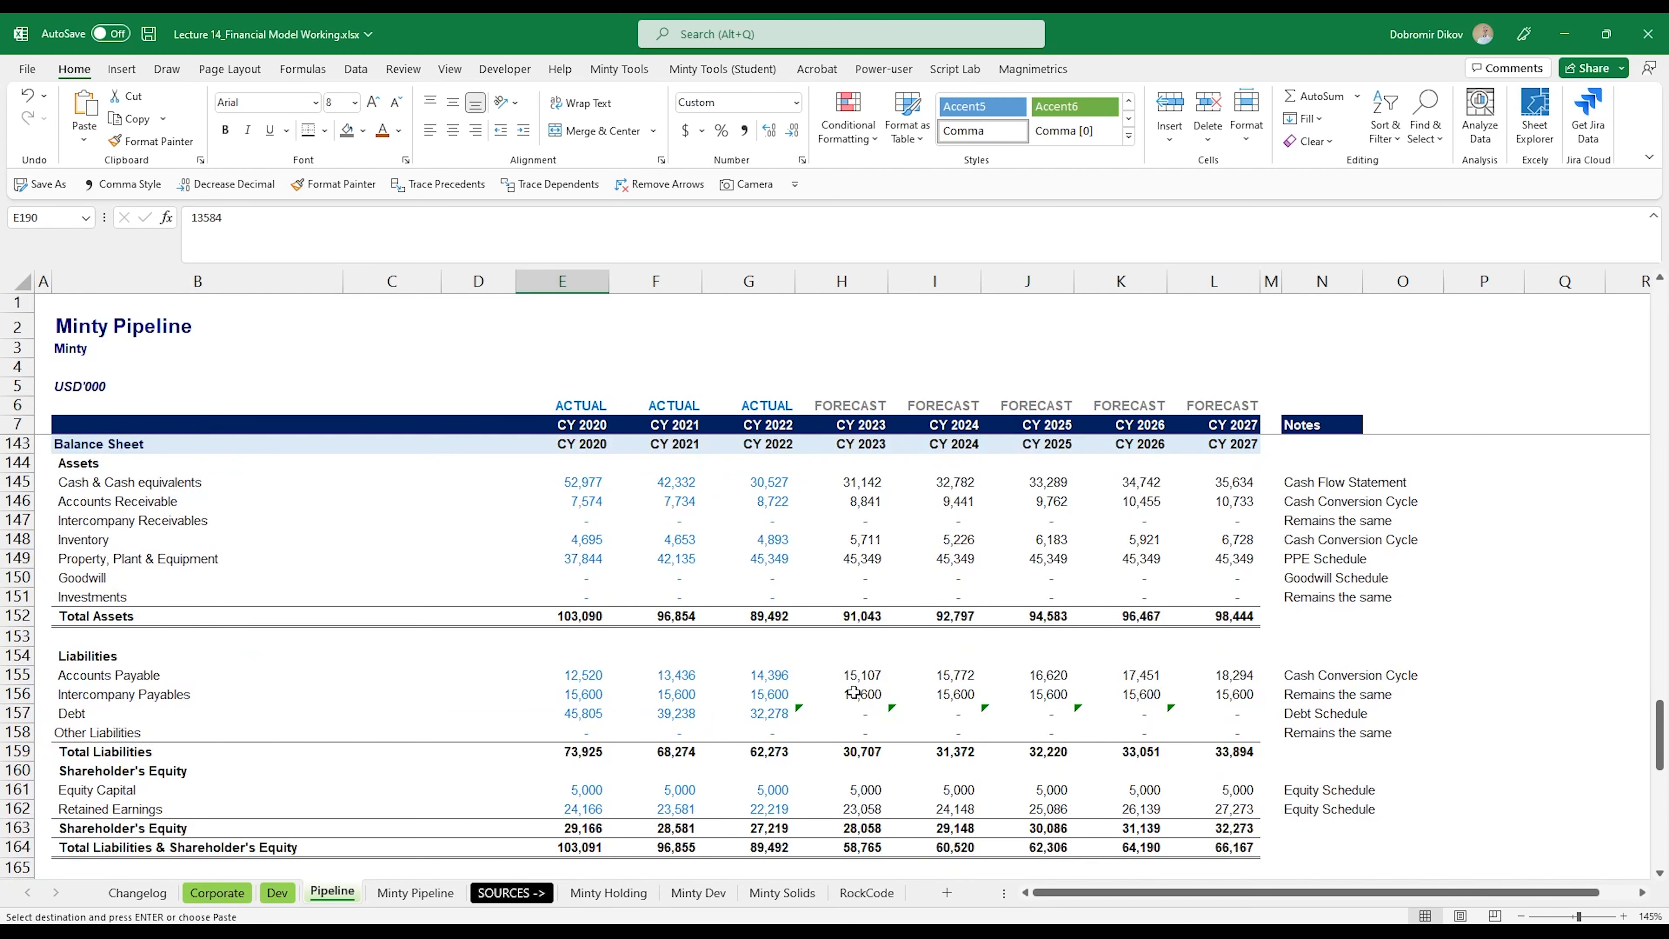
pyautogui.scroll(-2, 853, 693)
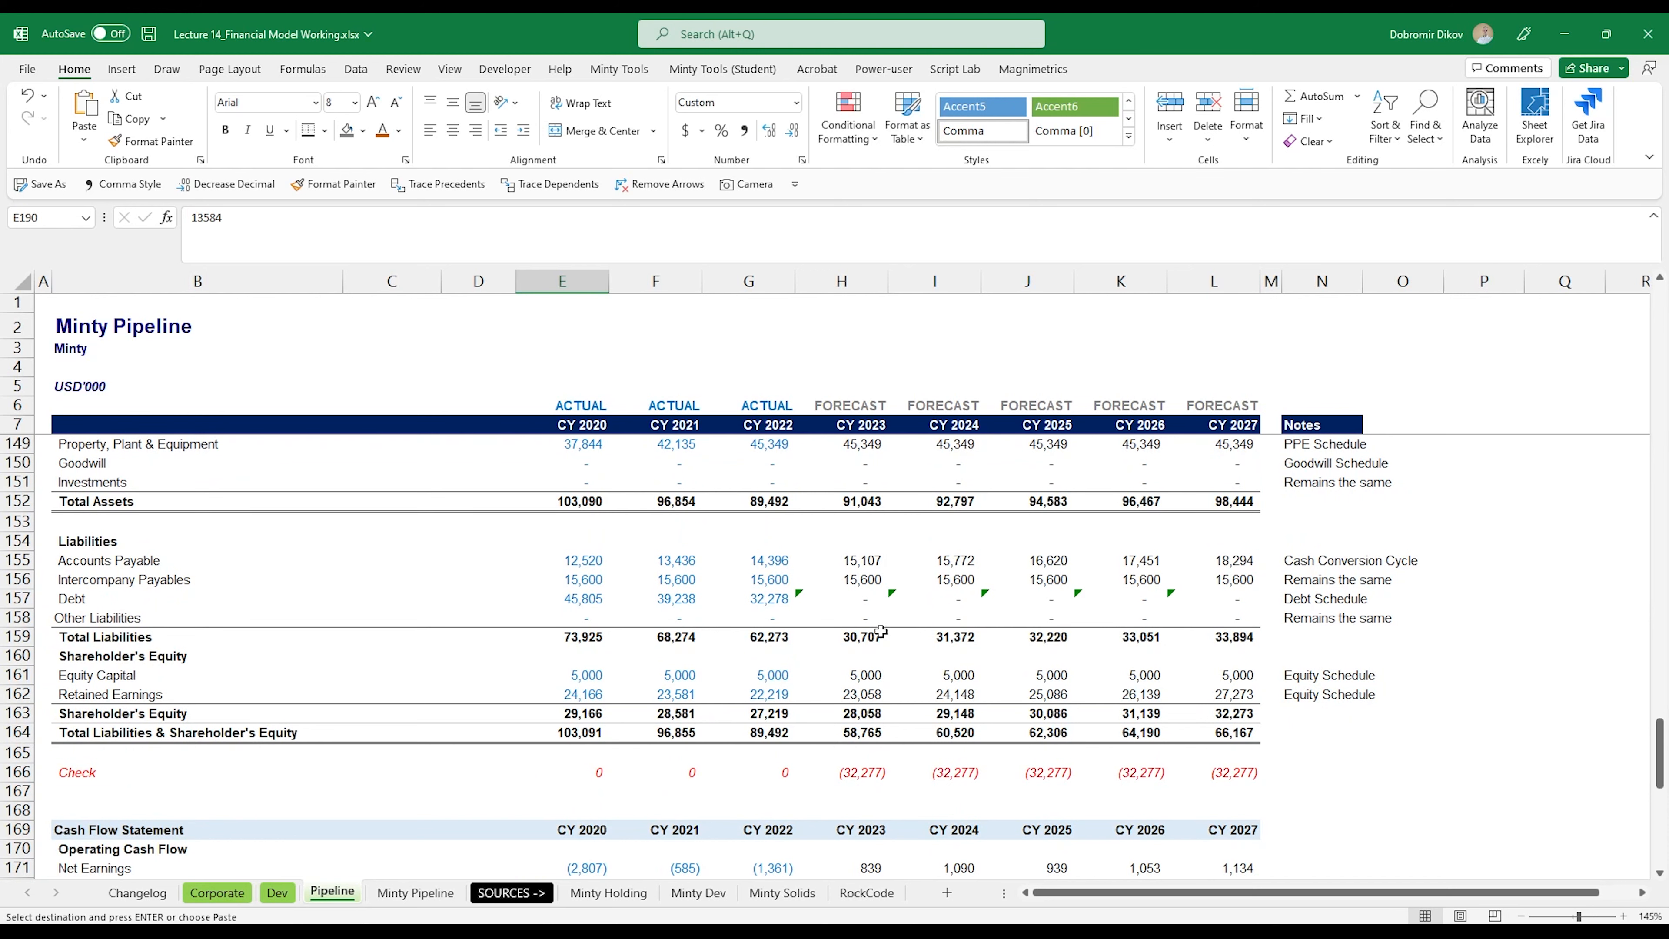
pyautogui.scroll(14, 874, 698)
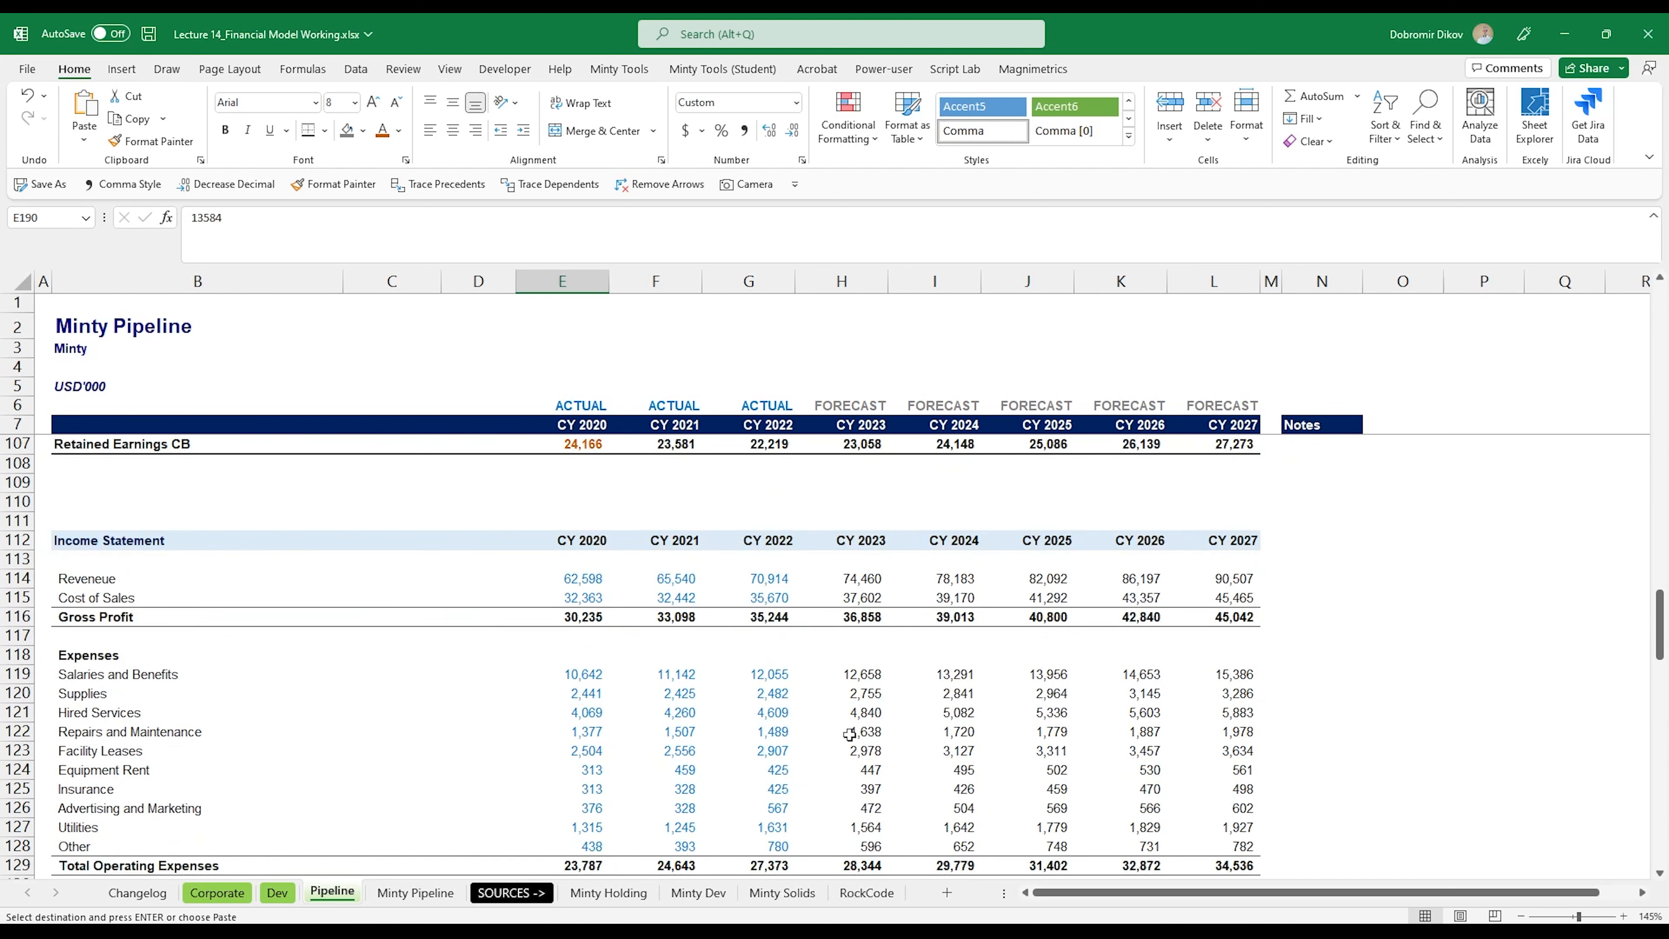
pyautogui.click(417, 892)
pyautogui.moveTo(621, 898); pyautogui.dragTo(730, 897)
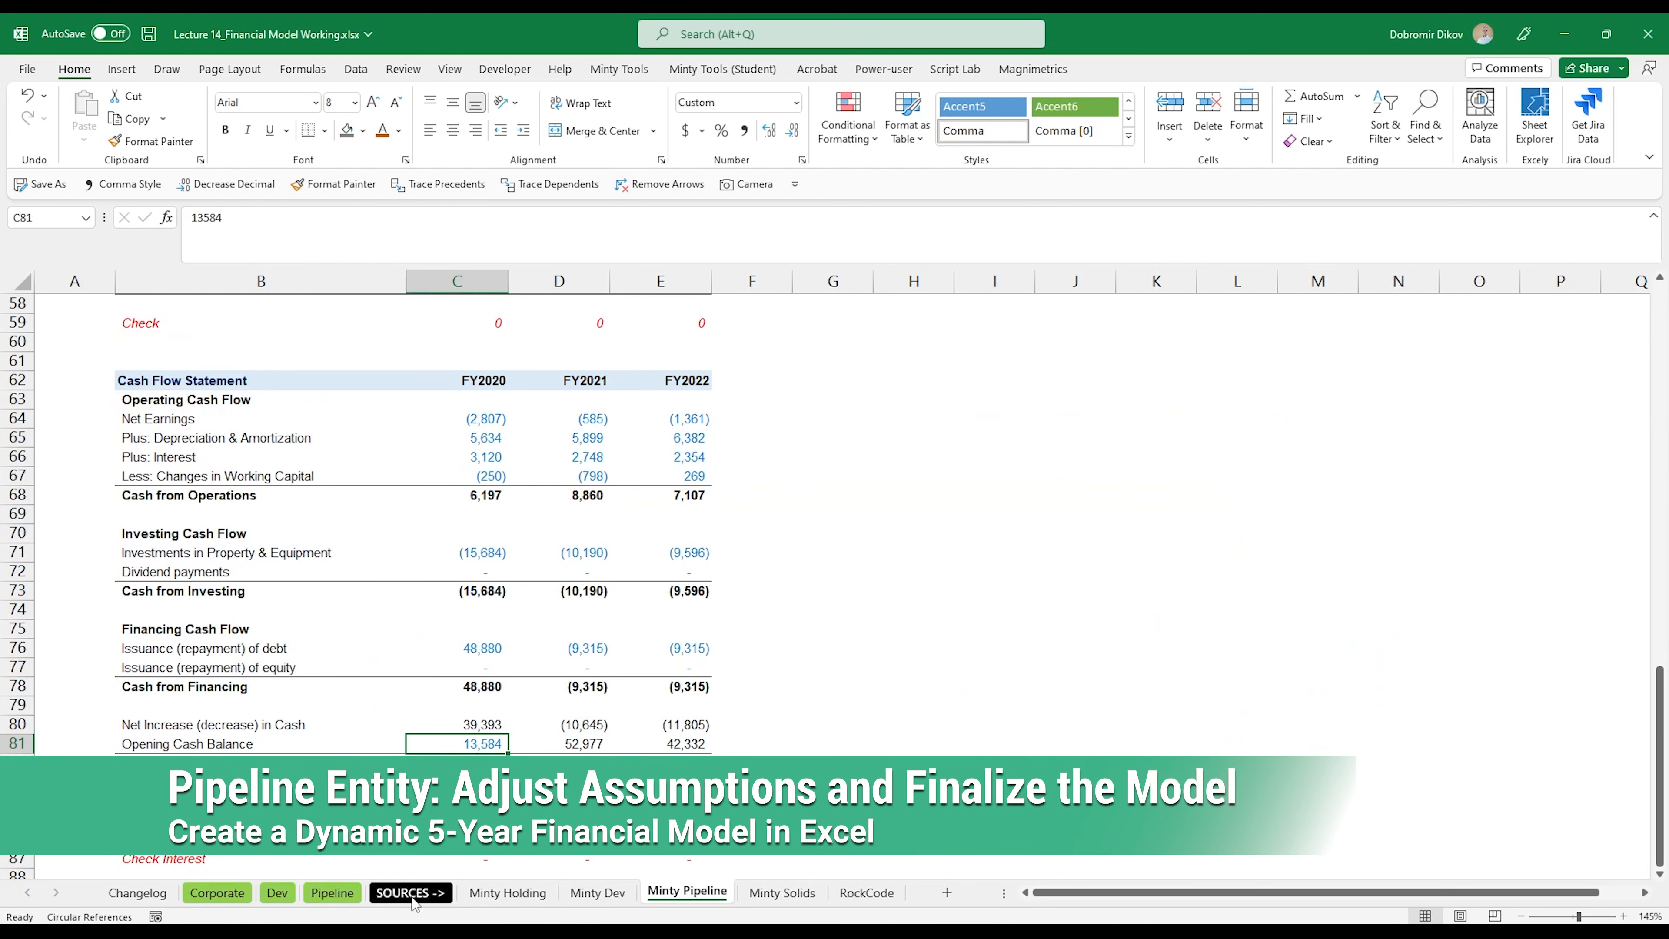
# Step: Review the Pipeline sheet's forecast assumptions, from revenue growth in H13:L13 down to the debt schedule
pyautogui.click(350, 895)
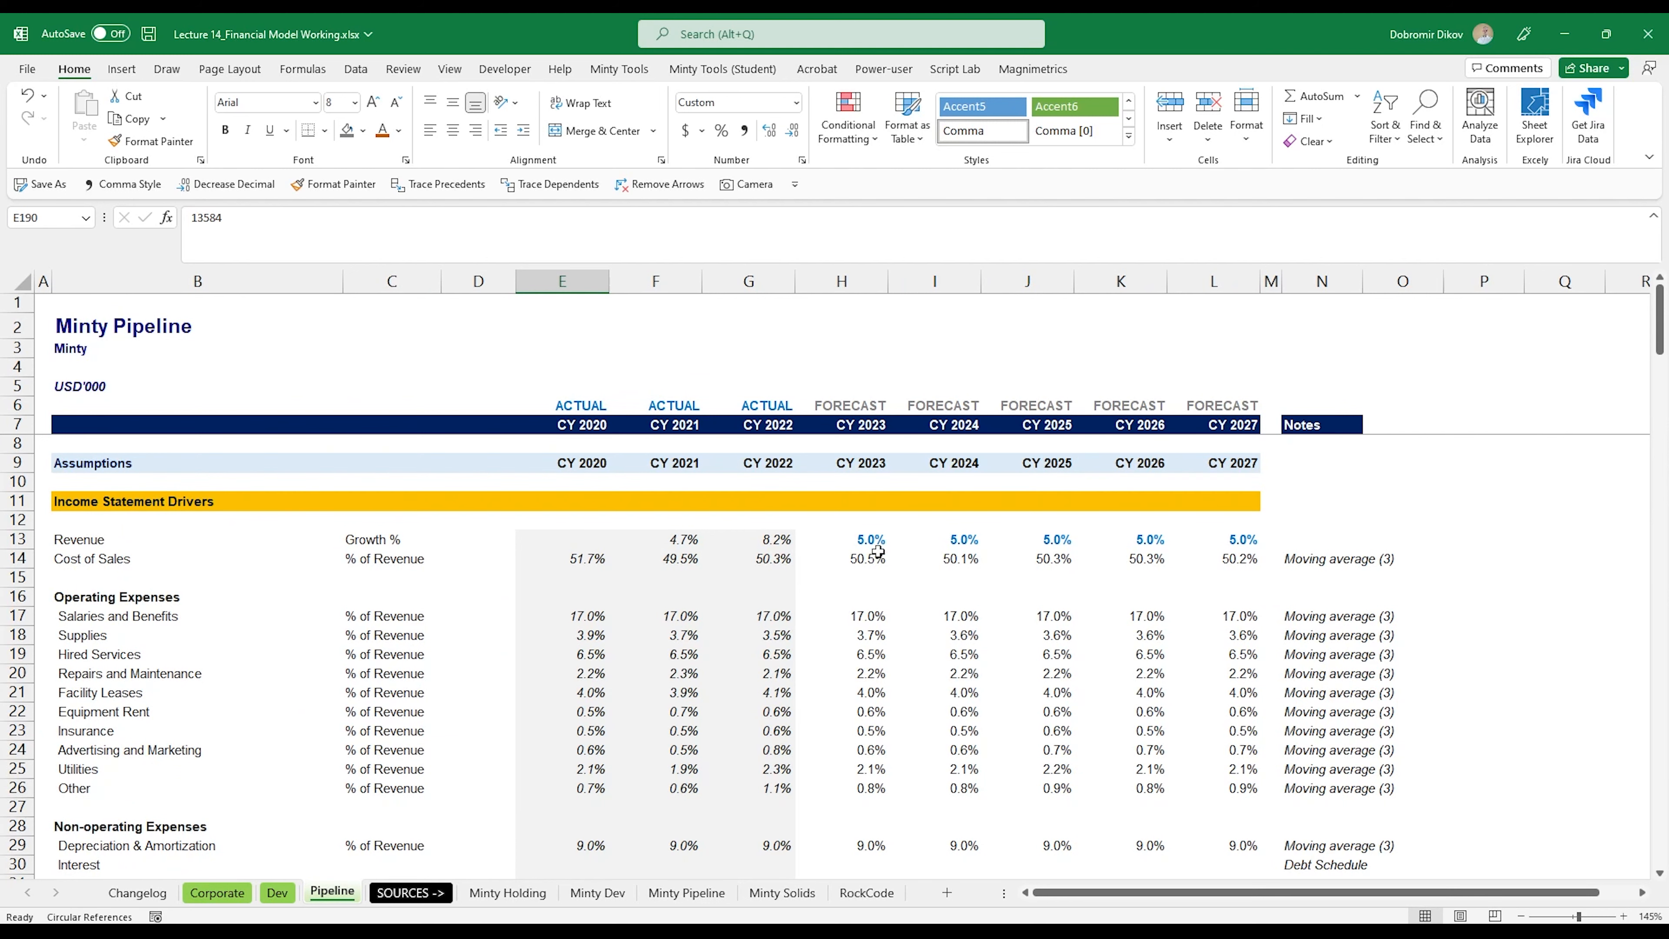
pyautogui.moveTo(874, 540); pyautogui.dragTo(1178, 557)
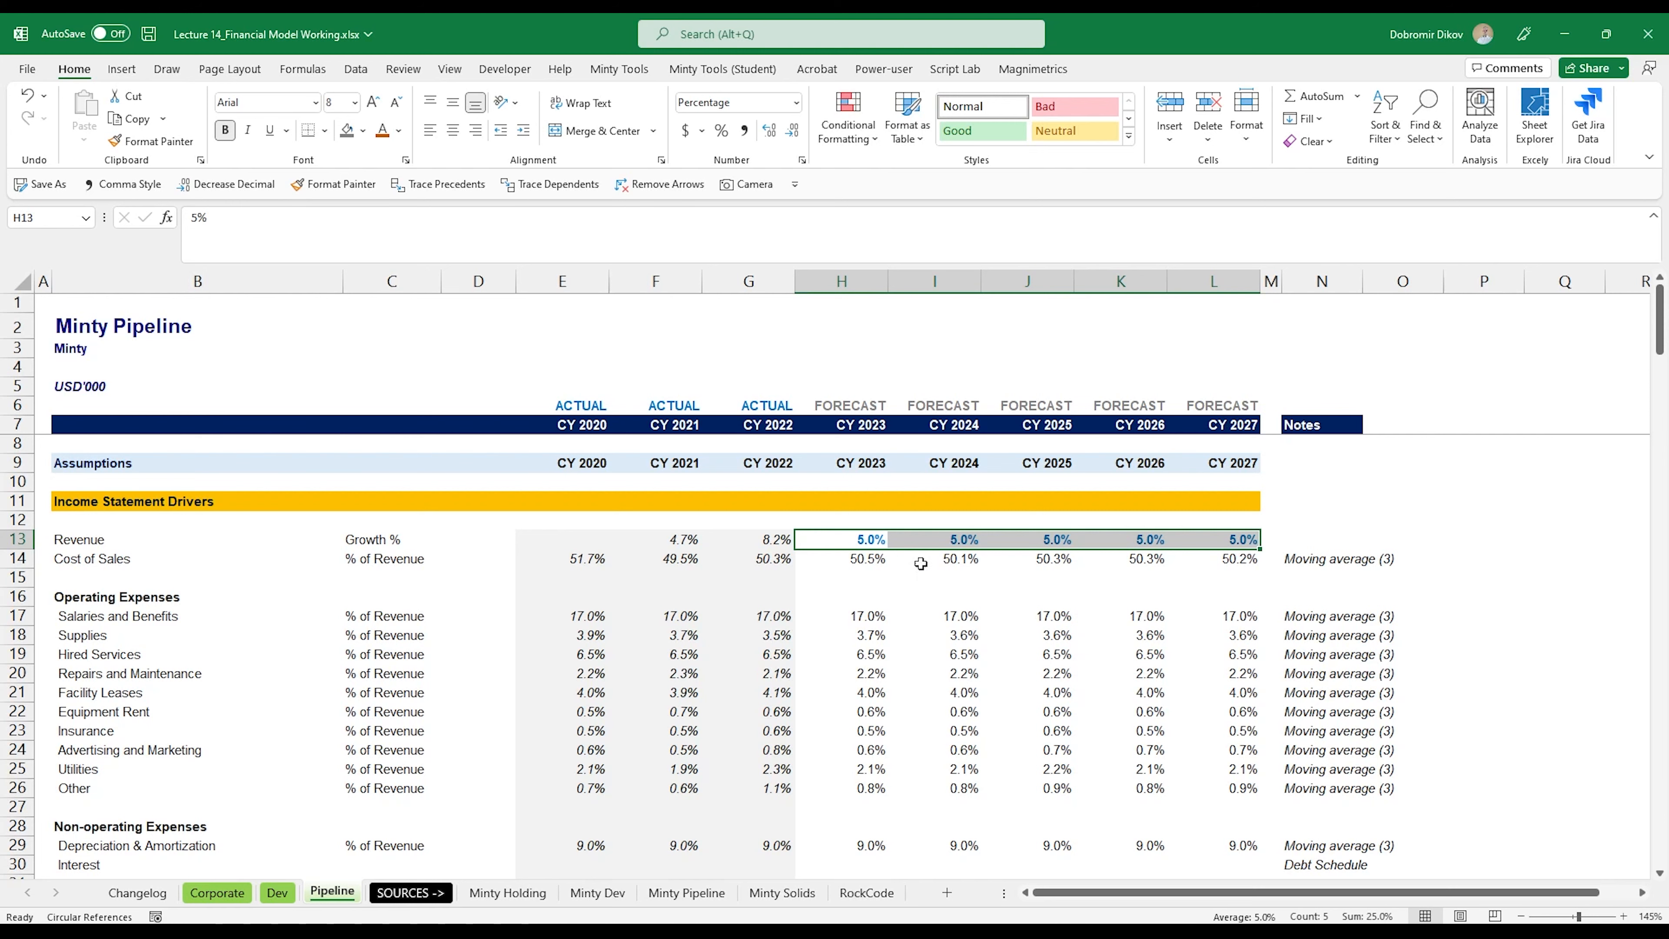
pyautogui.scroll(-3, 921, 563)
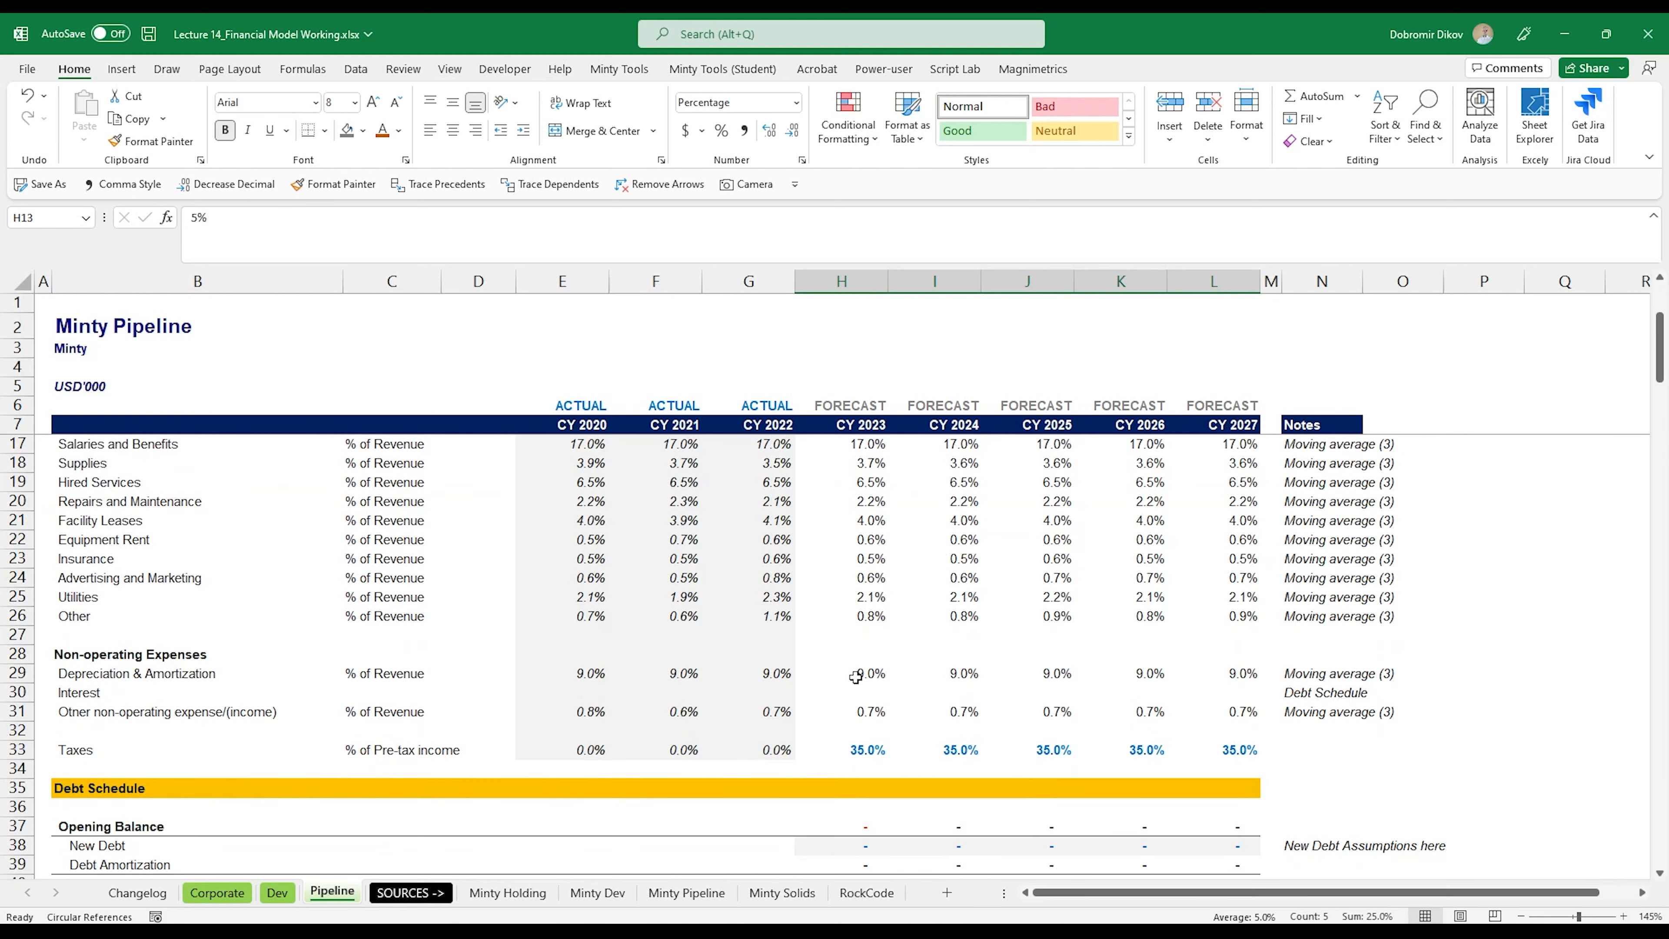
pyautogui.scroll(-4, 864, 644)
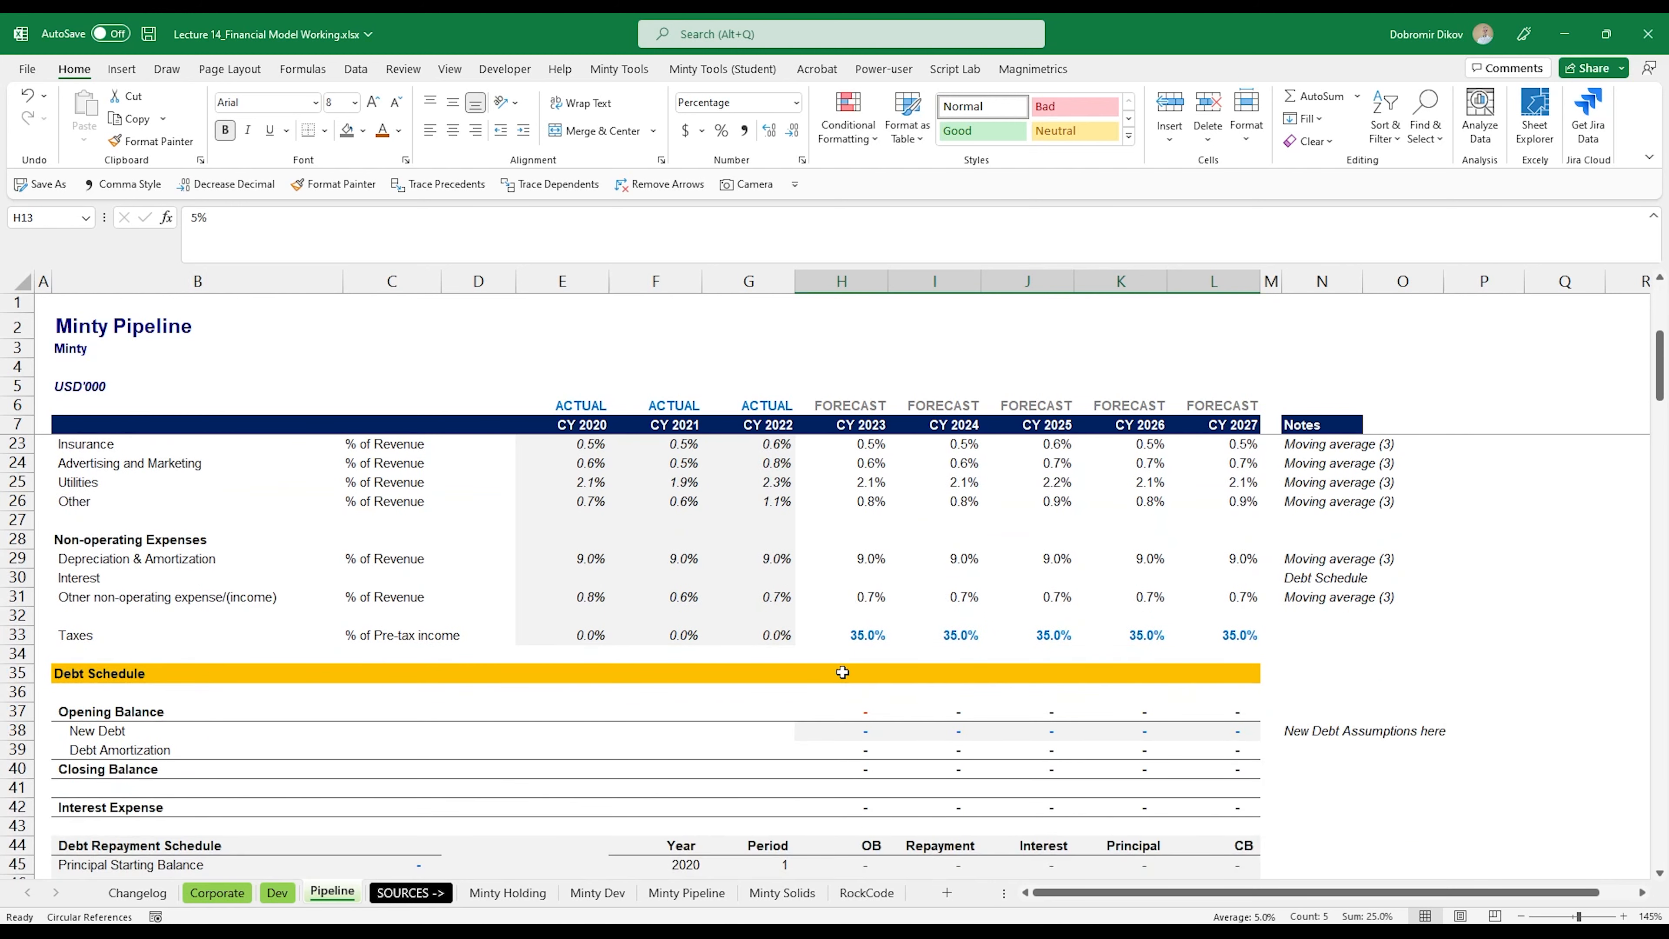
pyautogui.scroll(-2, 938, 707)
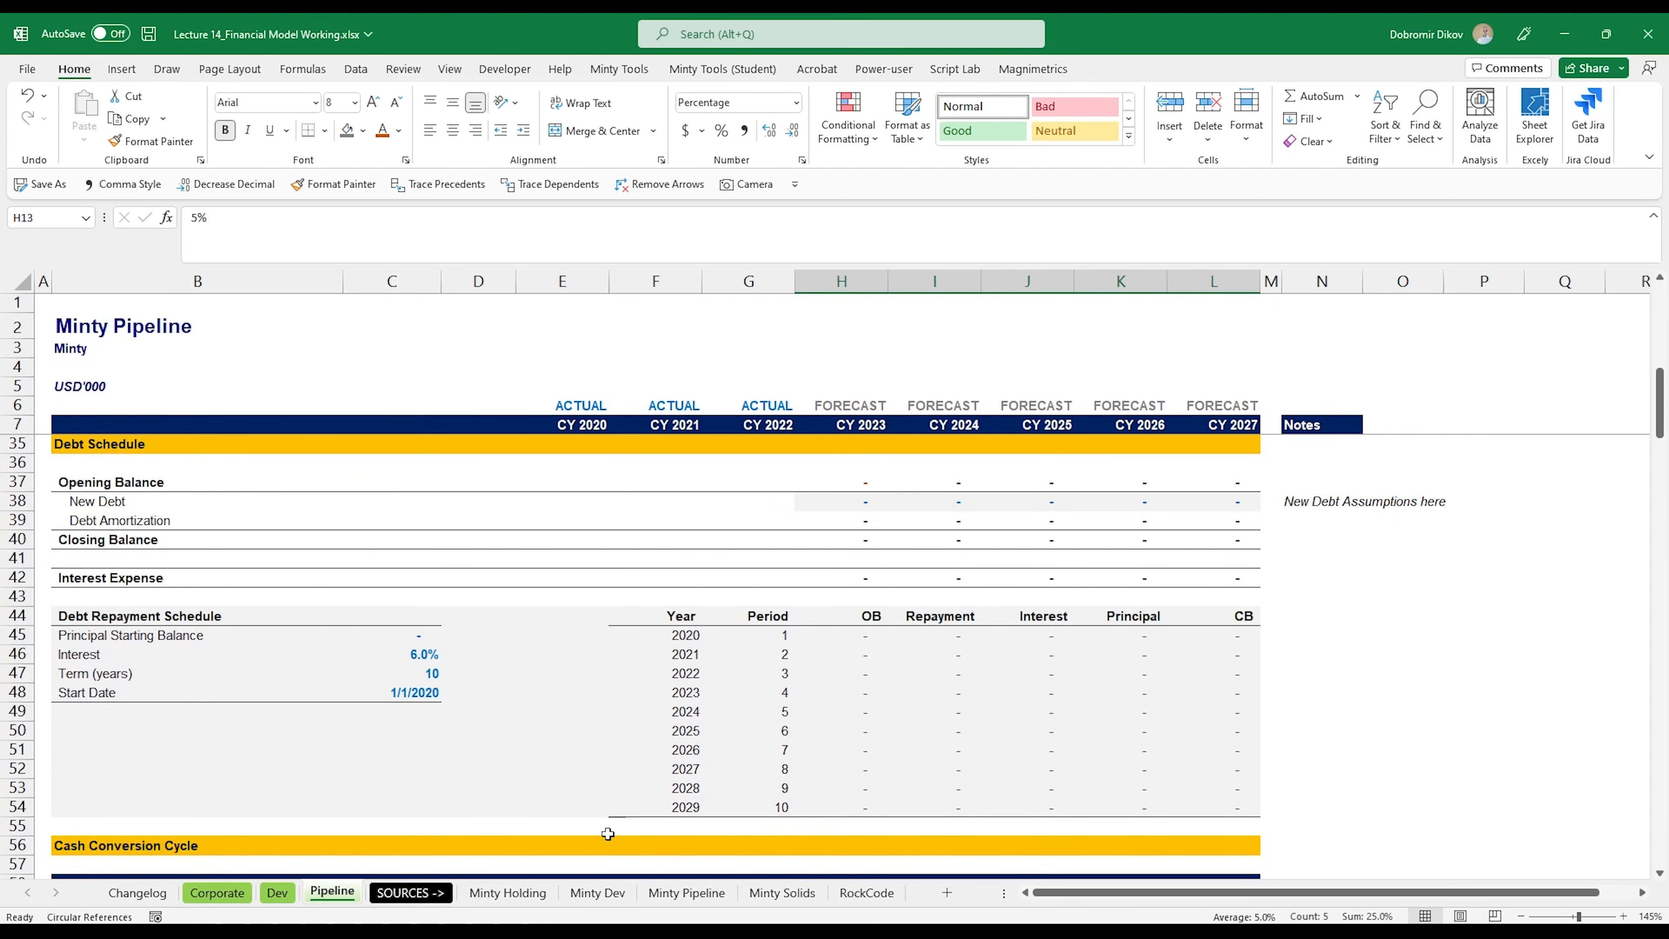
# Step: Look up Minty Pipeline's debt terms in the Debt Summary Word document and set Pipeline's term to 7 years and principal starting balance to 52000
pyautogui.hotkey('alt', 'Tab')
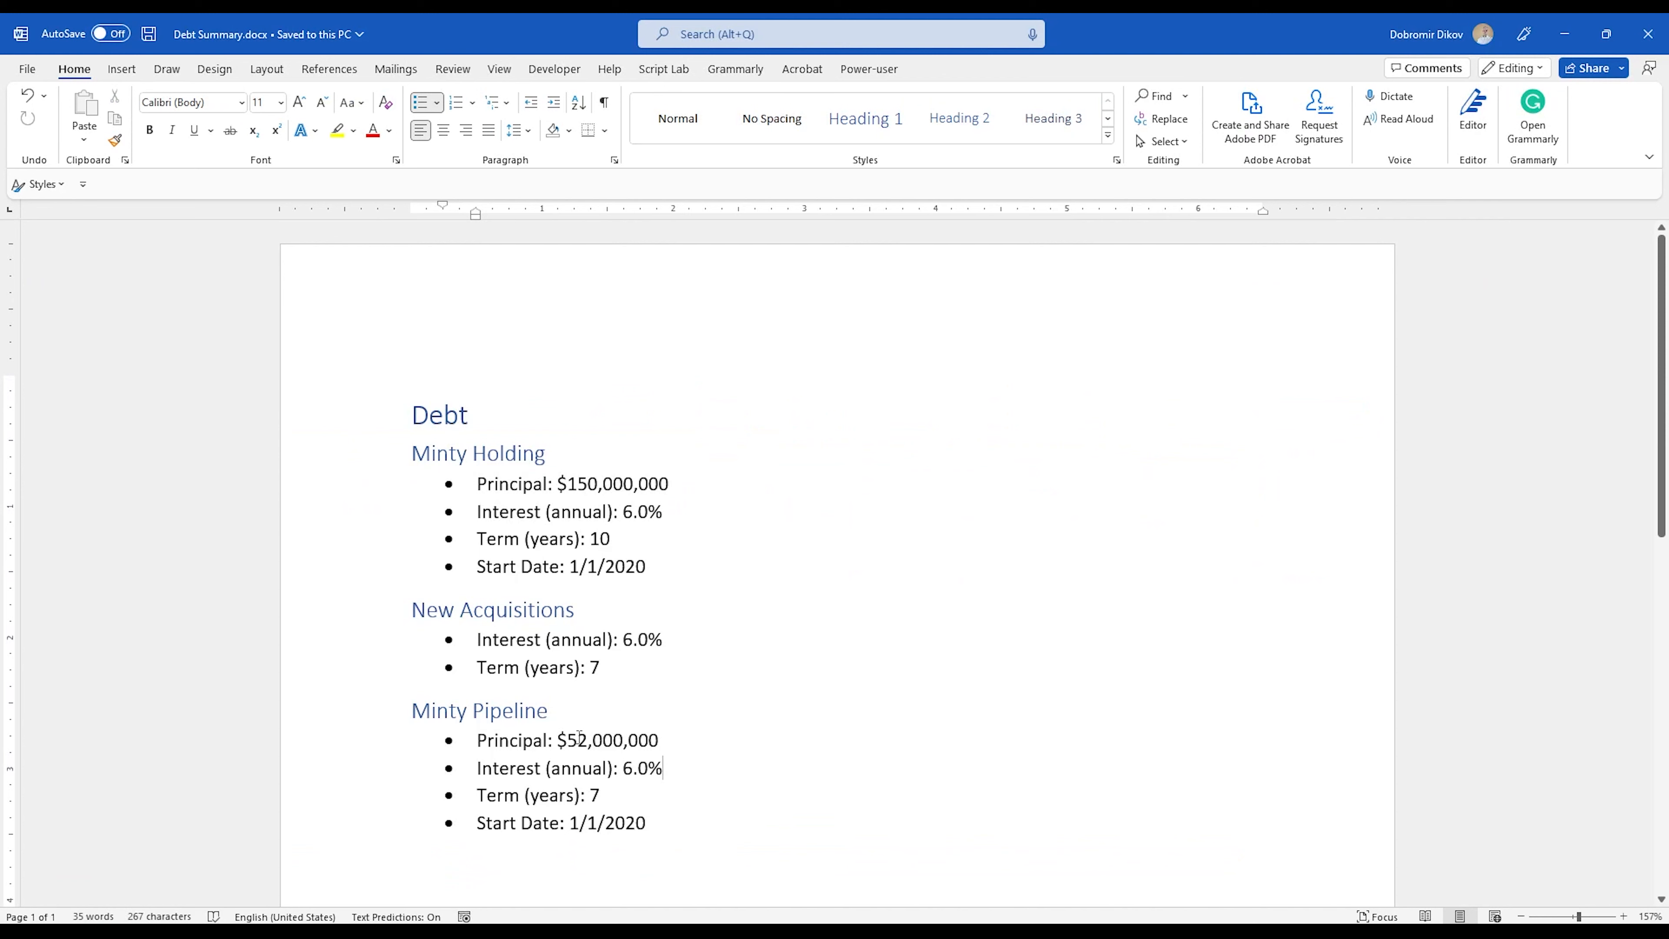
pyautogui.moveTo(573, 740); pyautogui.dragTo(660, 740)
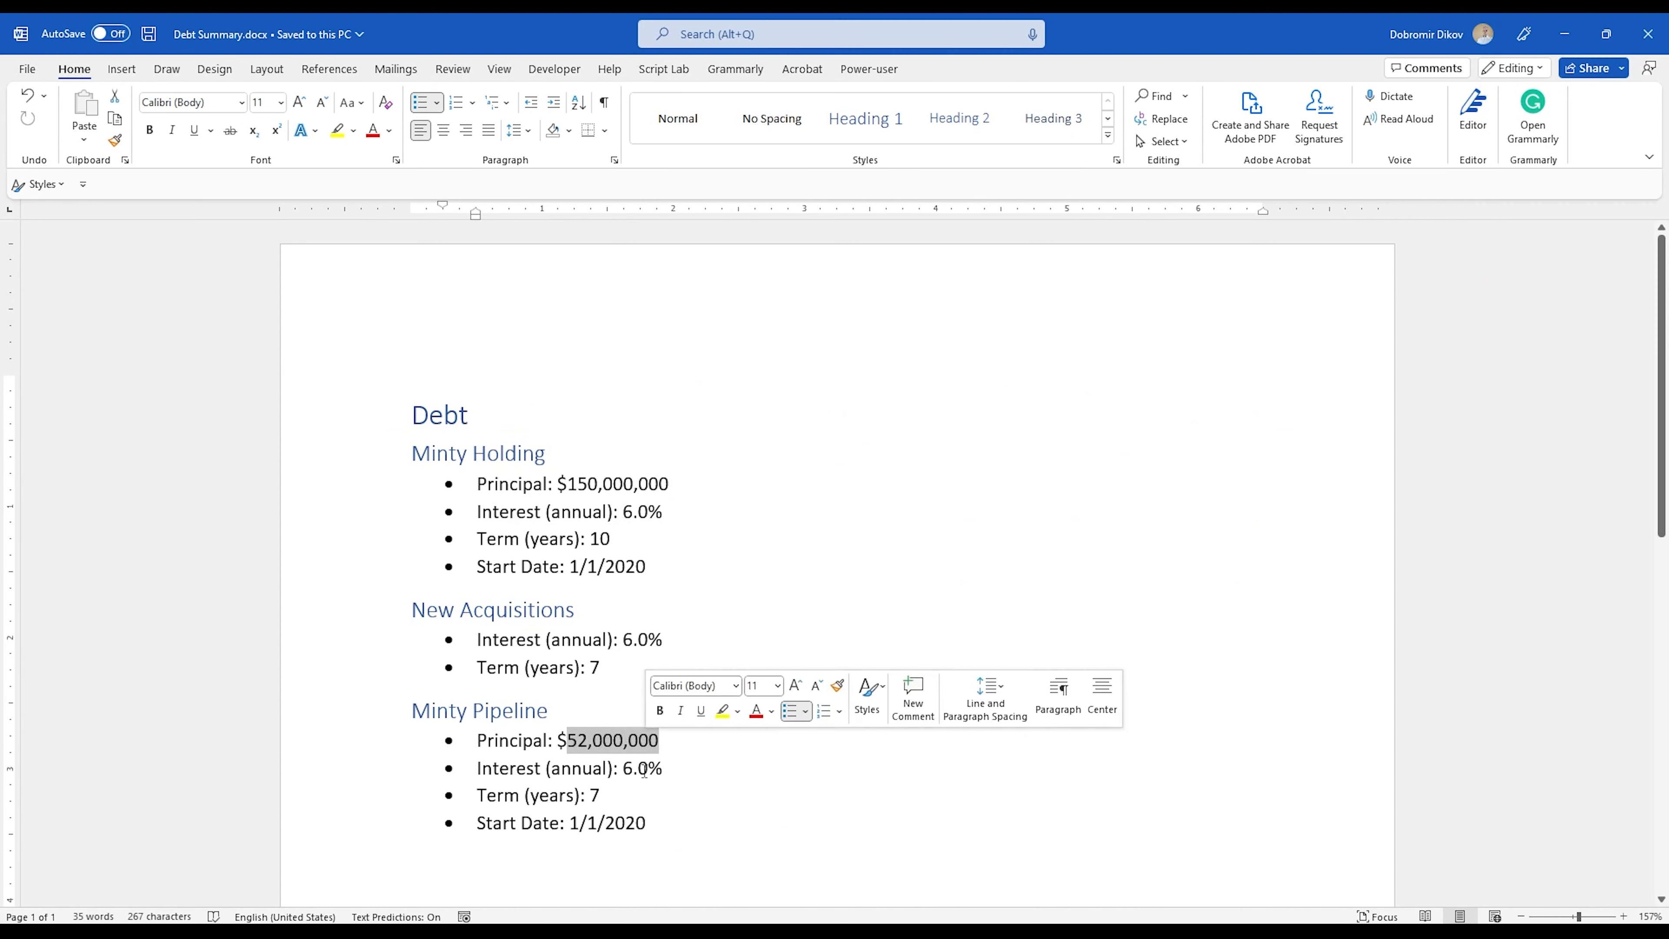
pyautogui.click(610, 830)
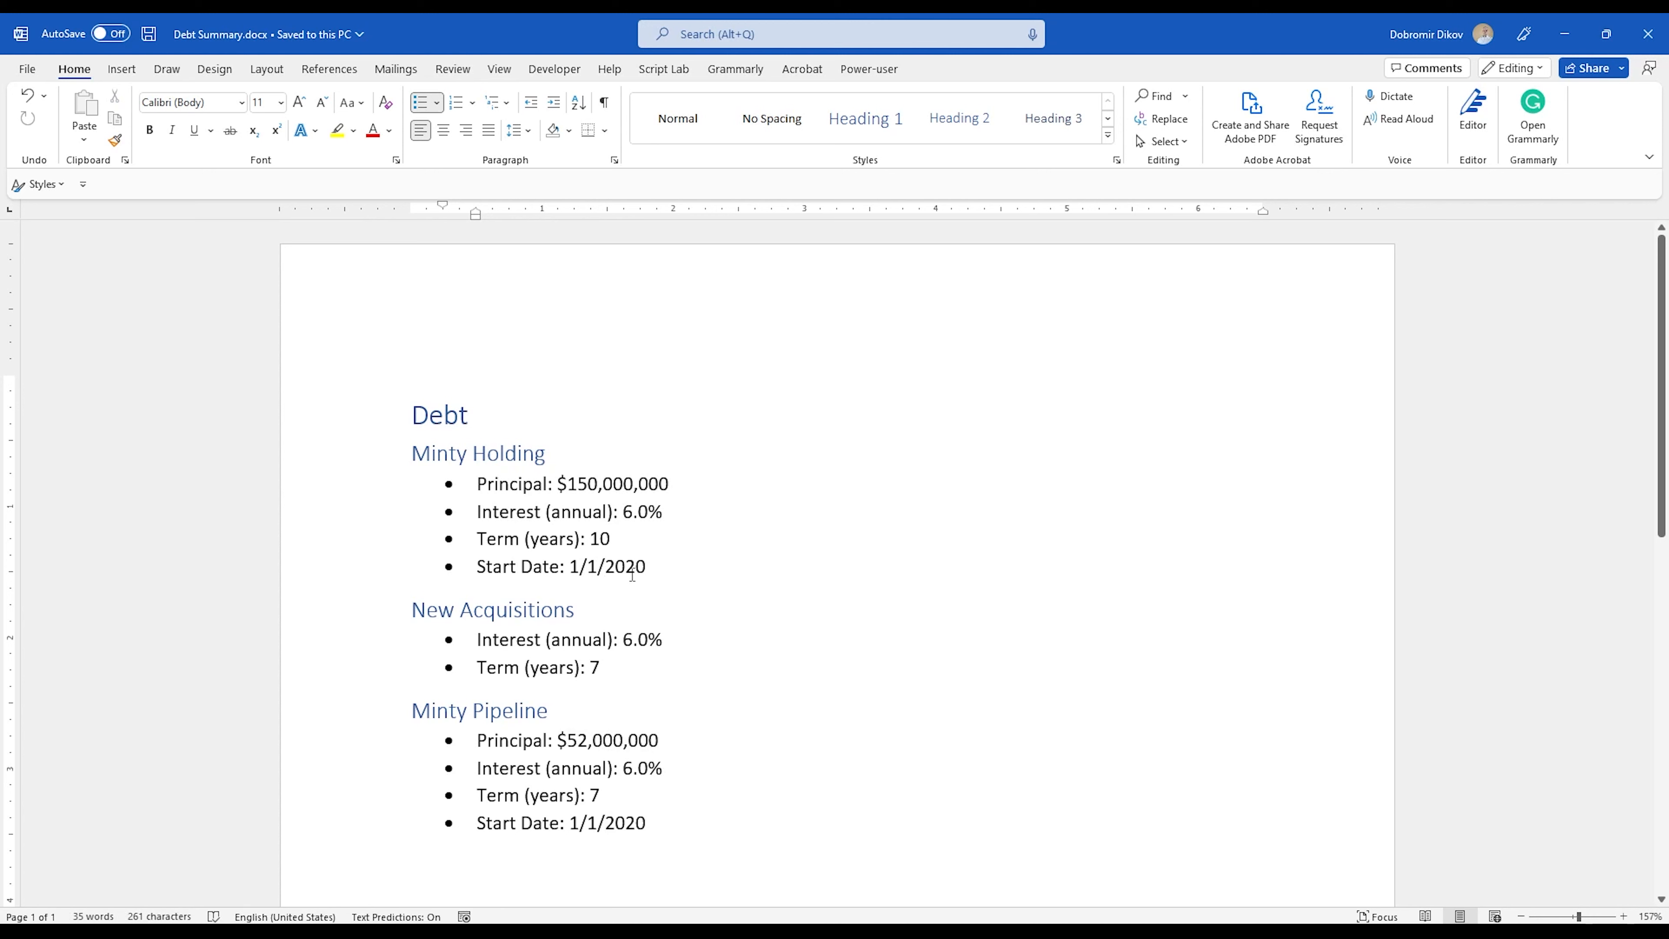
pyautogui.doubleClick(599, 795)
pyautogui.click(642, 803)
pyautogui.hotkey('alt', 'Tab')
pyautogui.write('7')
pyautogui.press('Up')
pyautogui.press('Up')
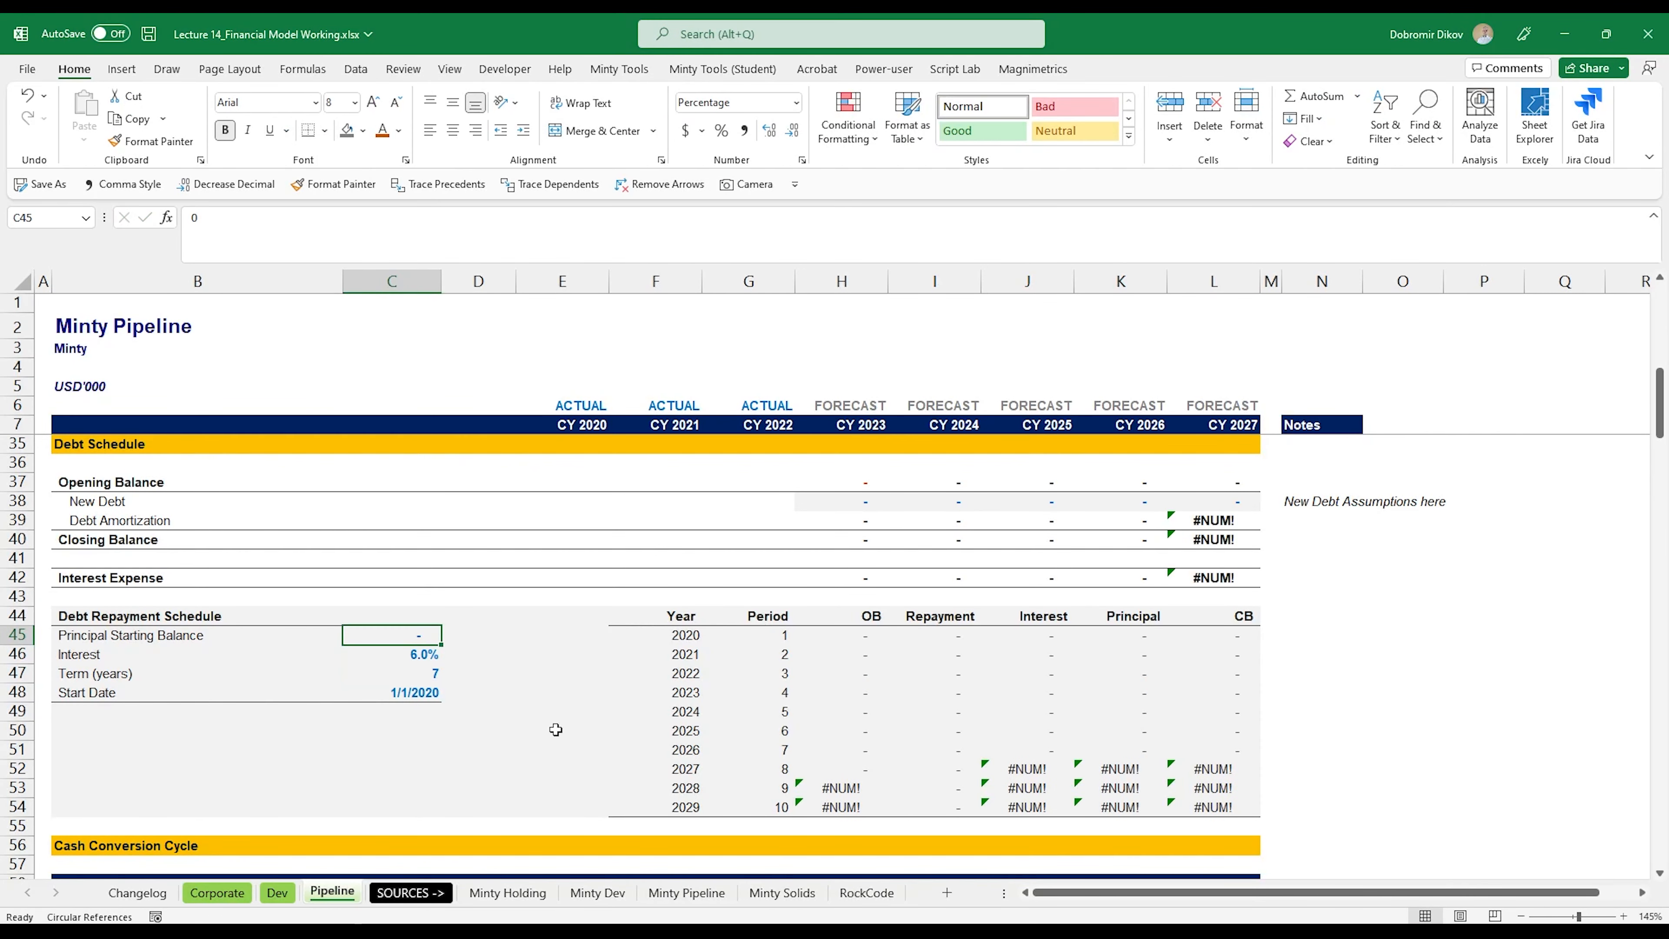
pyautogui.write('52000')
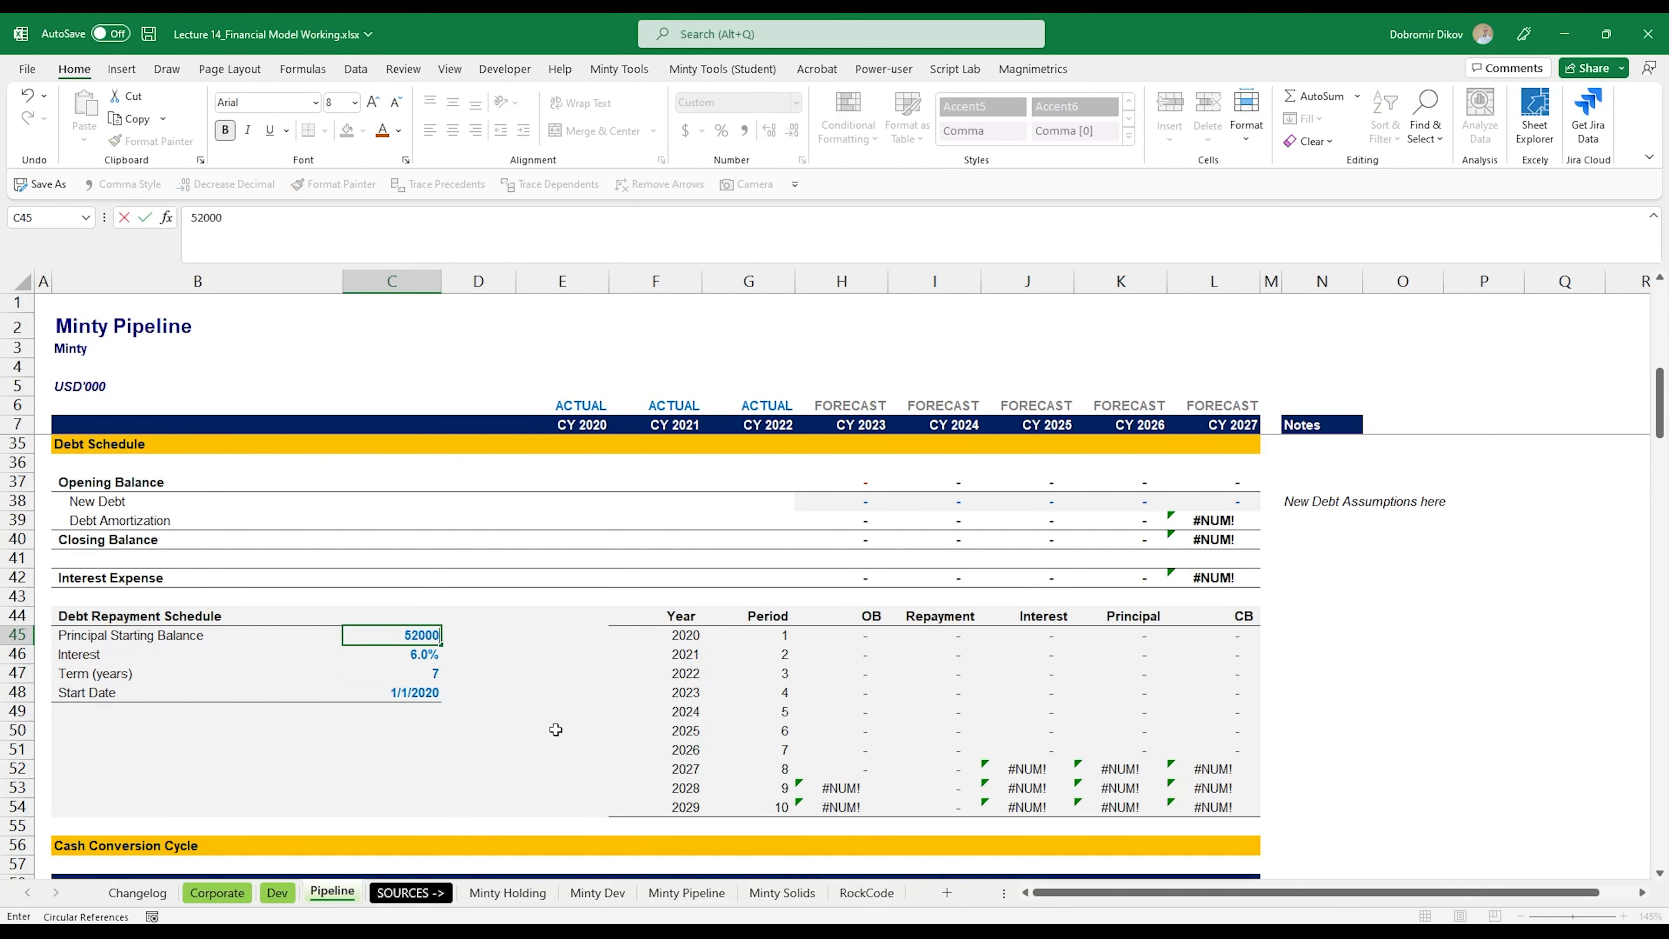
pyautogui.press('Return')
# Step: Check the CY 2023 Opening Balance formula in H37 against H48, and examine the period 7 row of the repayment schedule
pyautogui.click(848, 482)
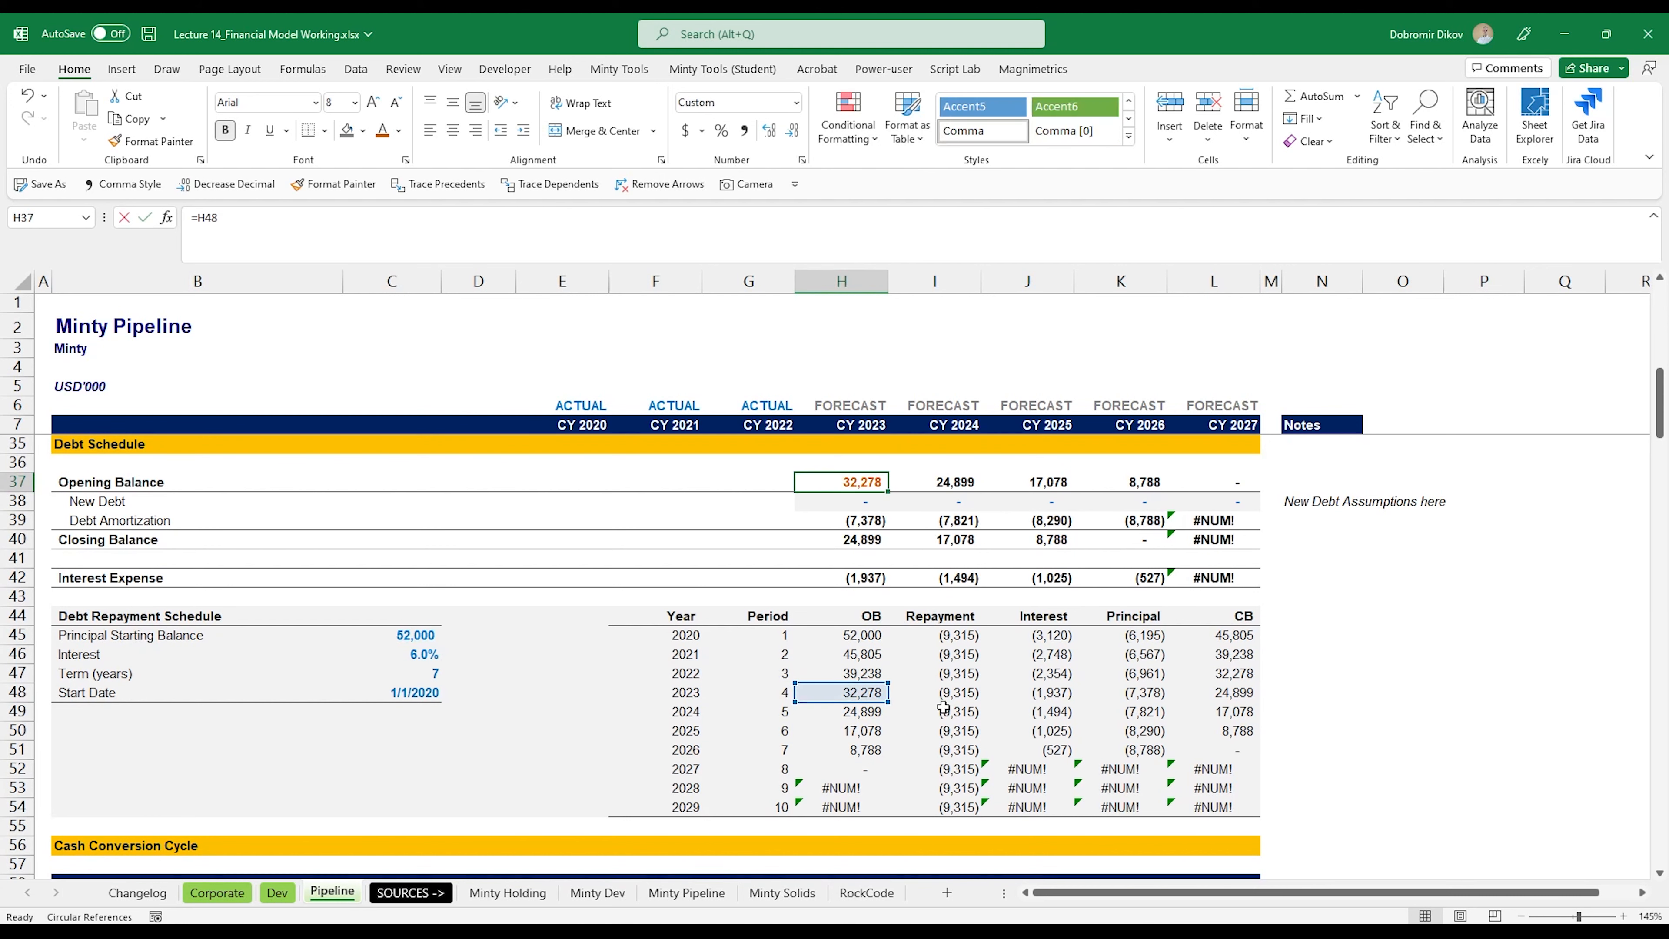
pyautogui.write('=')
pyautogui.click(841, 693)
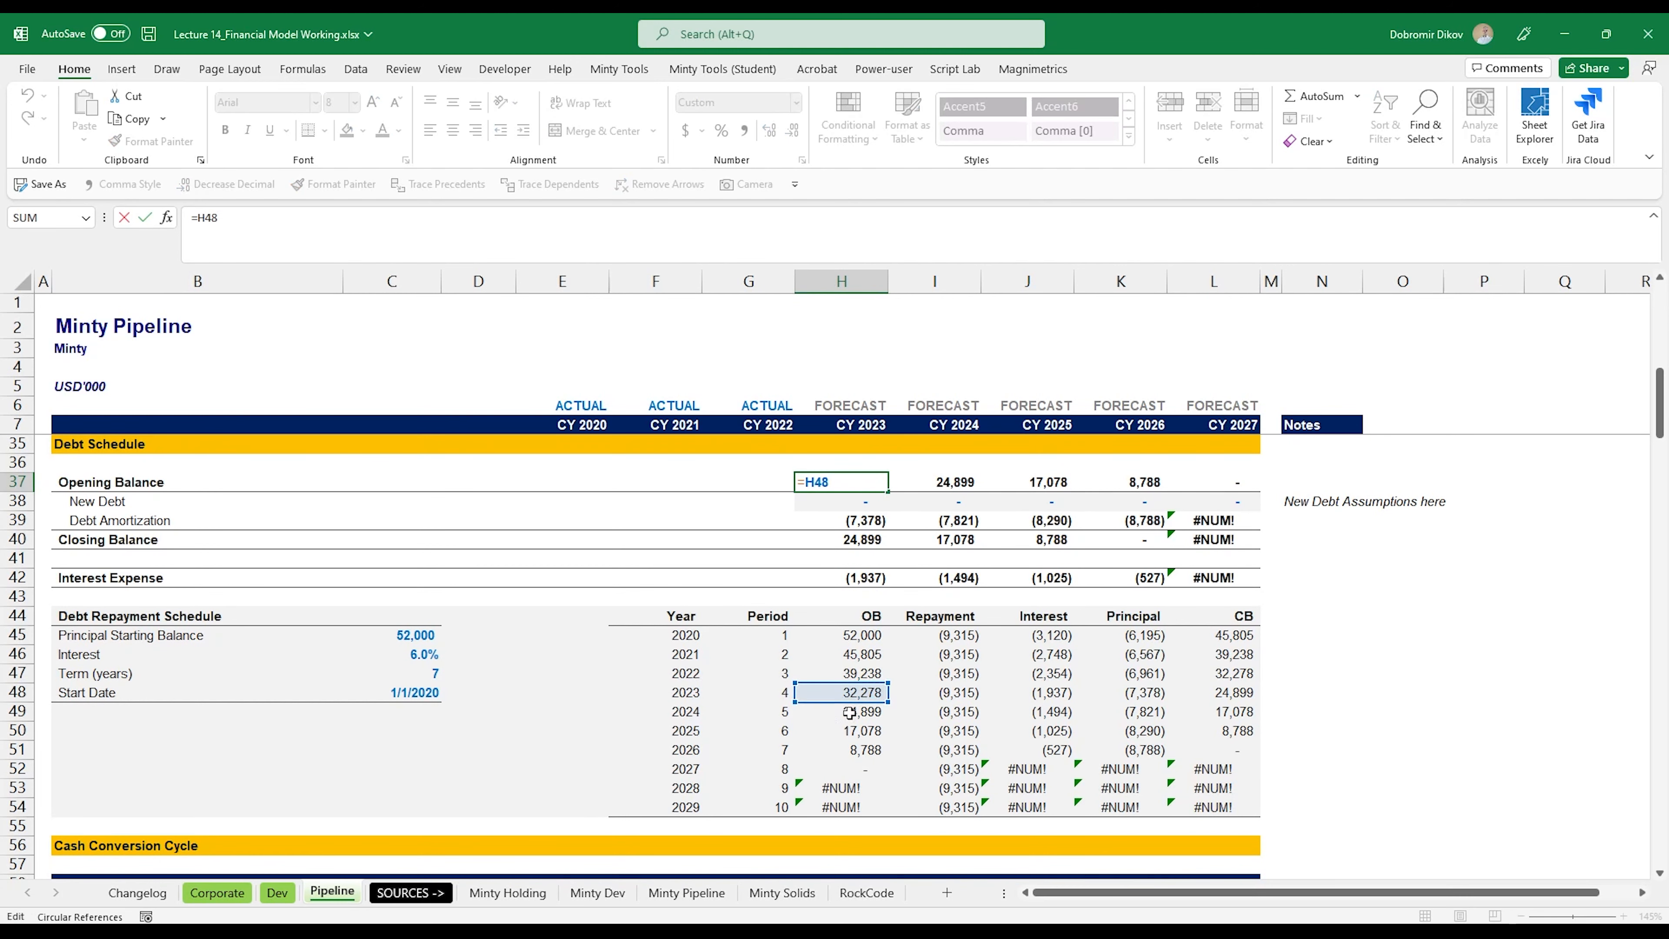
pyautogui.hotkey('ctrl', 'Return')
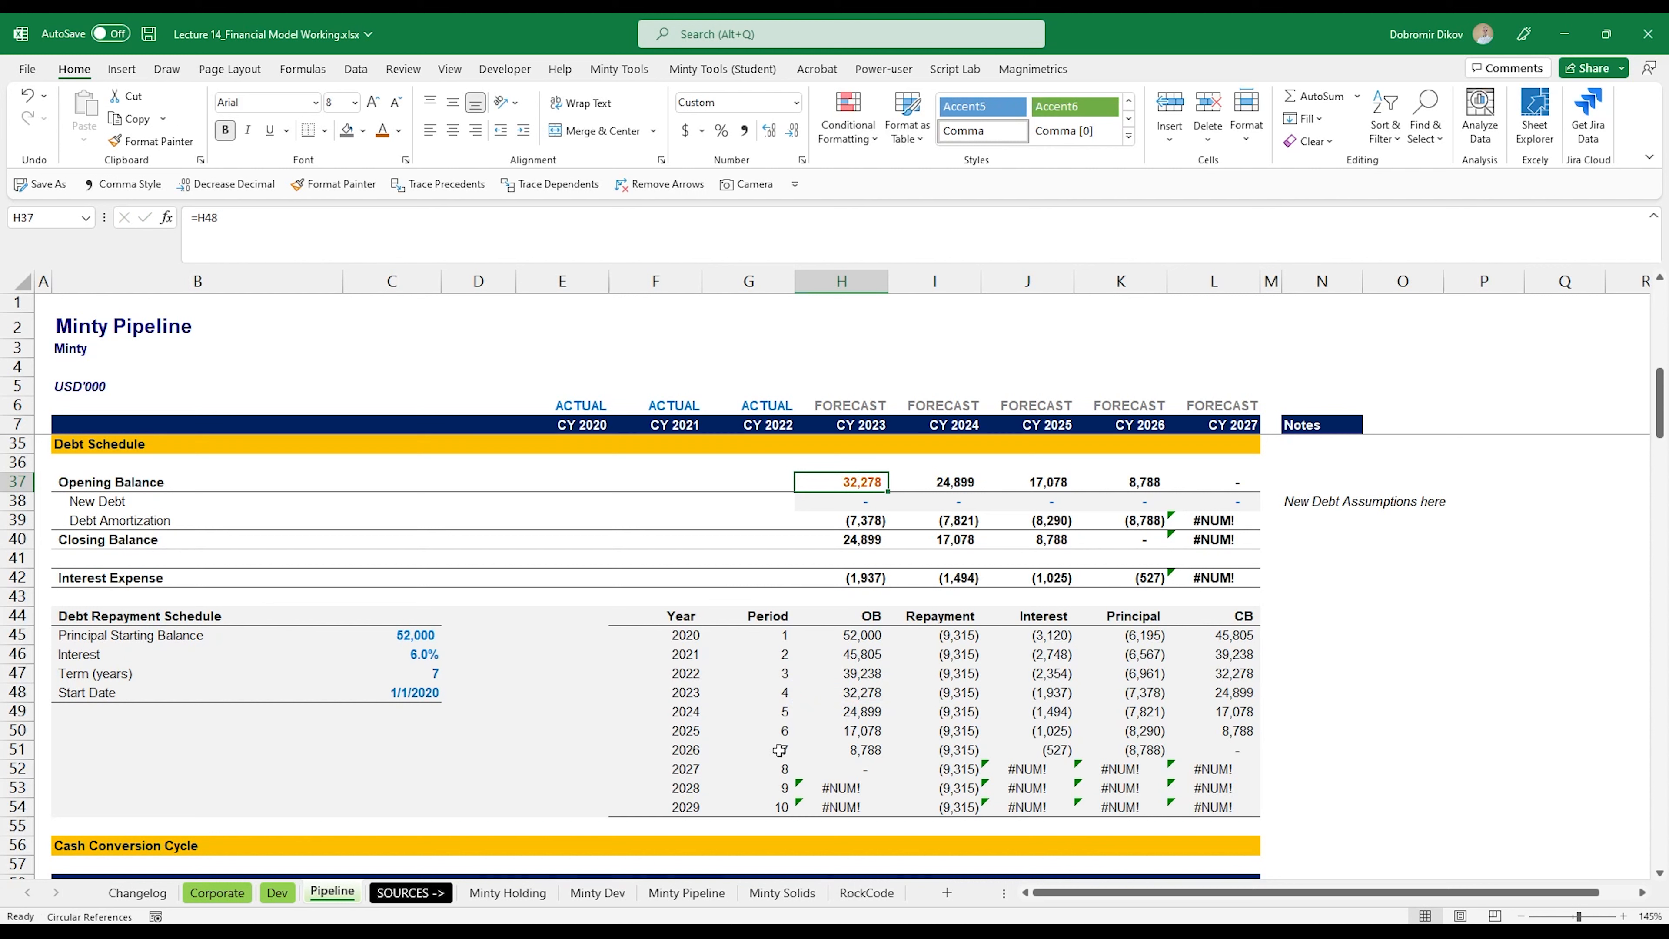
pyautogui.moveTo(780, 750); pyautogui.dragTo(1220, 751)
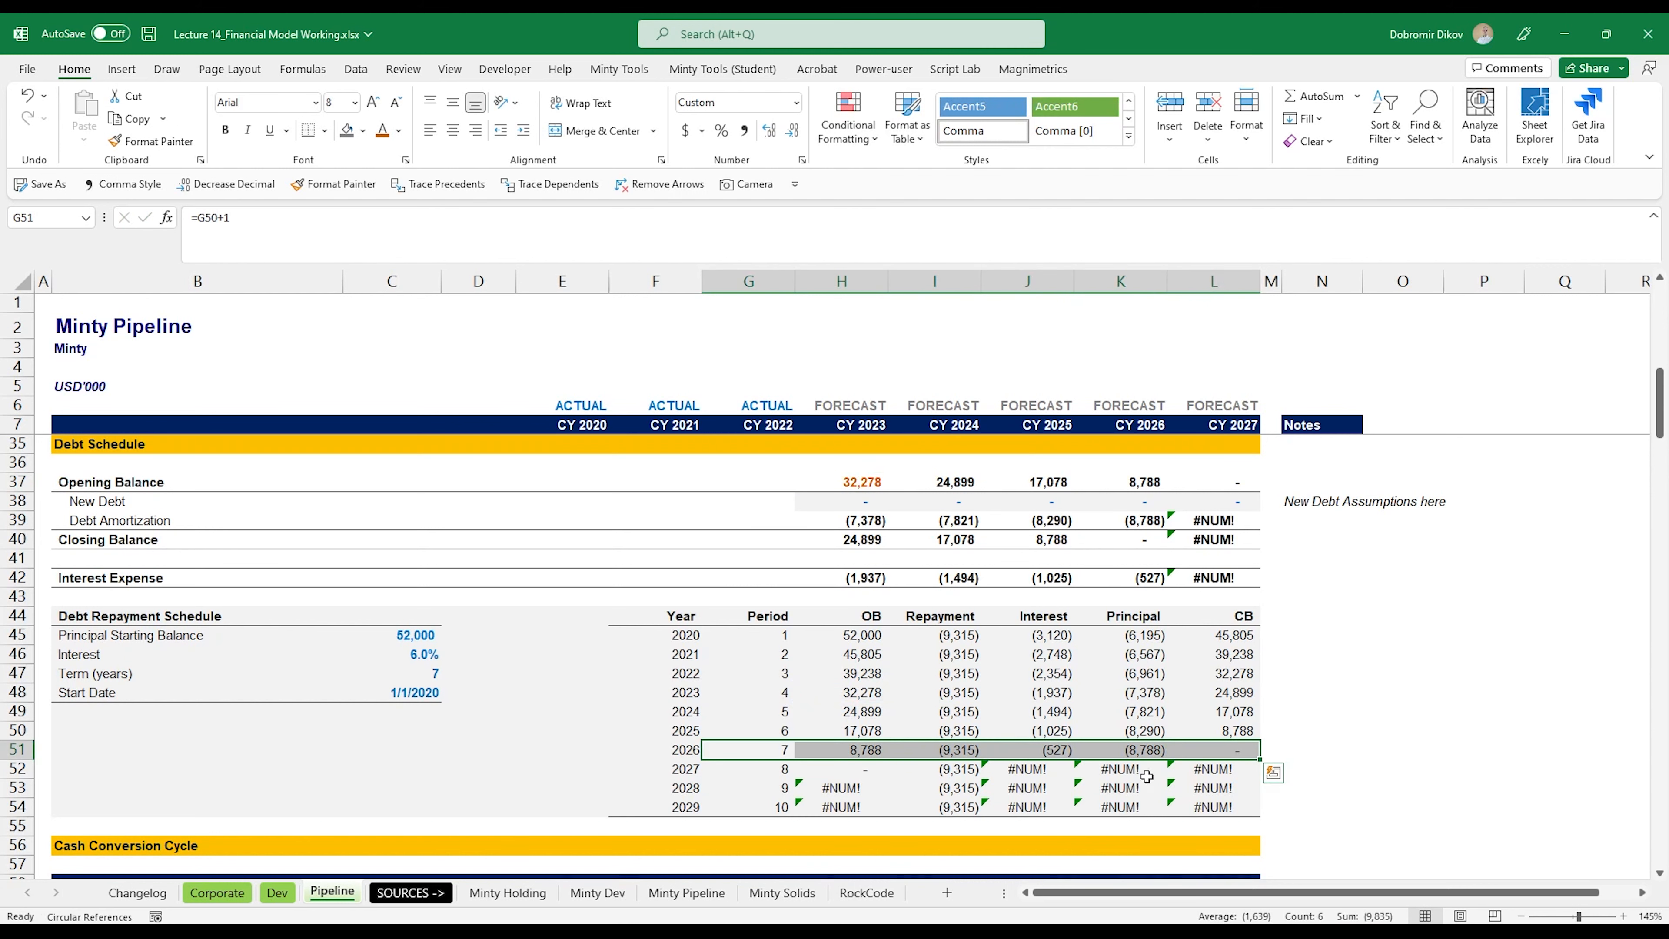
# Step: Wrap the IPMT interest formula in J52 in IFERROR, returning 0 on error
pyautogui.click(1038, 771)
pyautogui.press('F2')
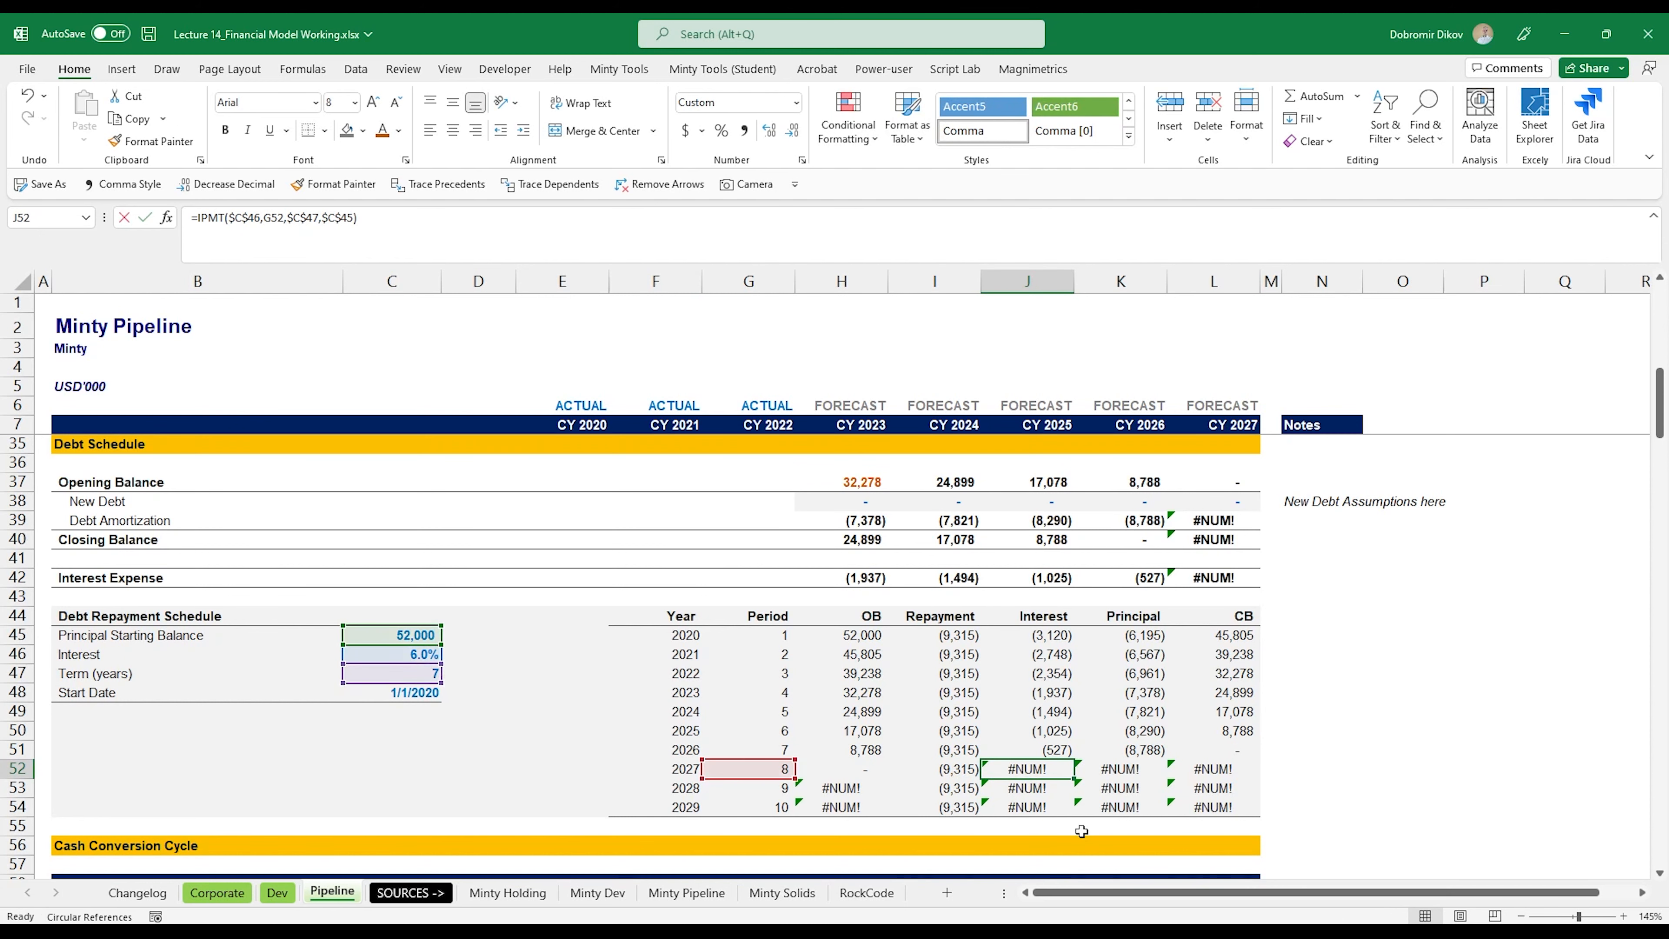
pyautogui.write('IFERROR(')
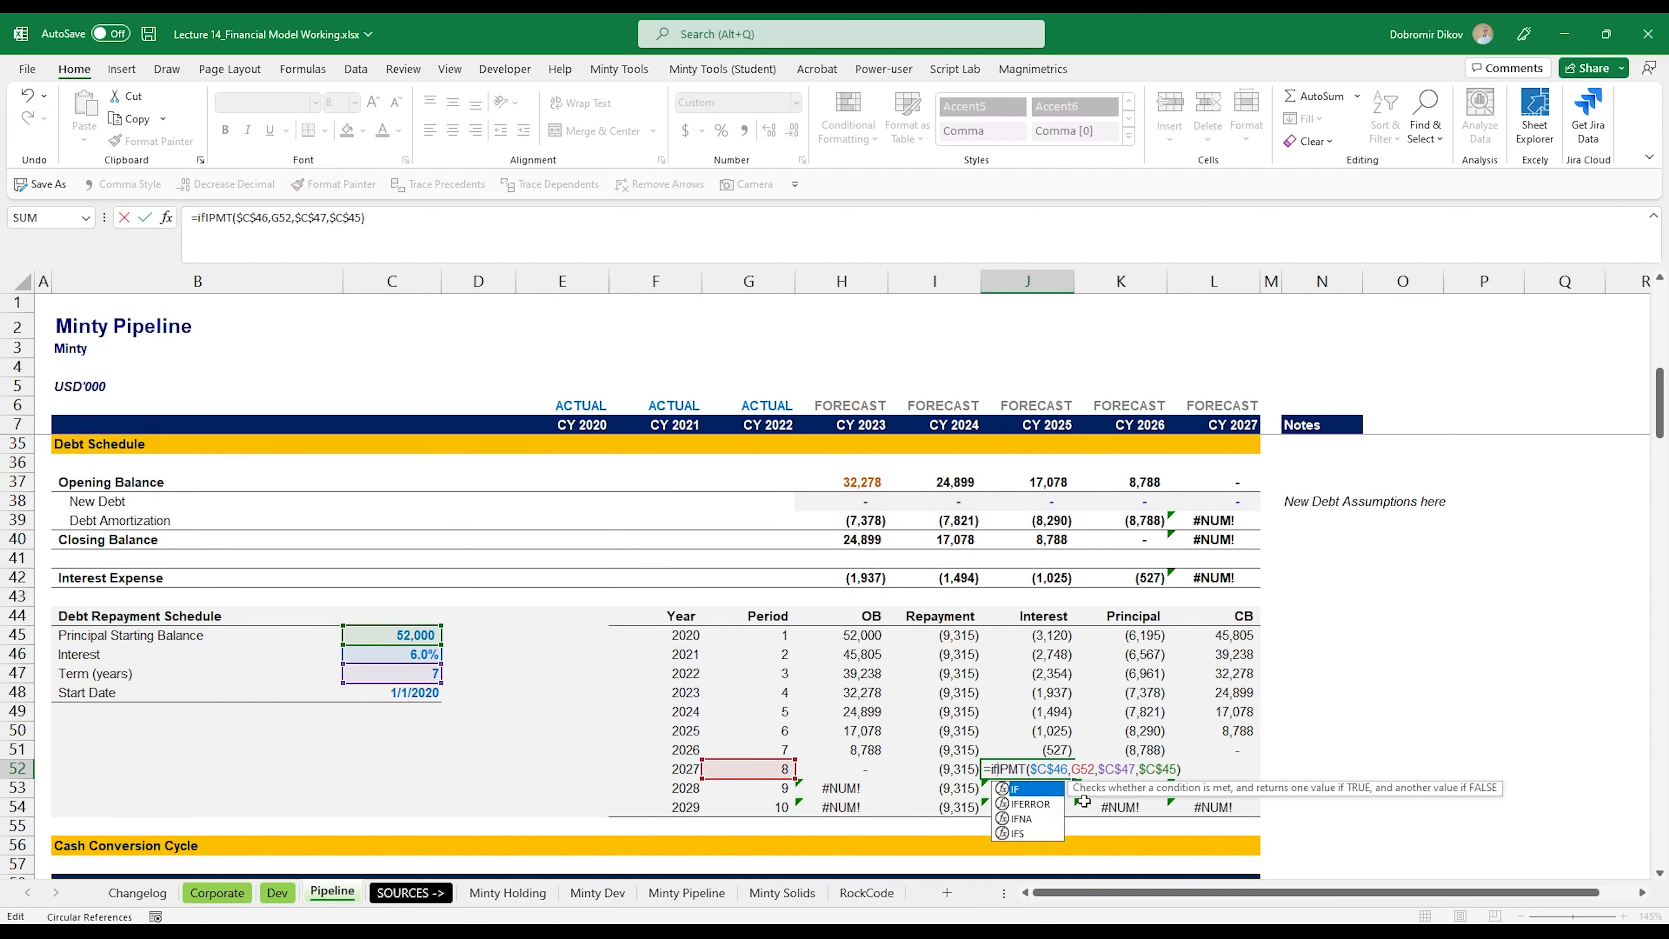
pyautogui.write(',')
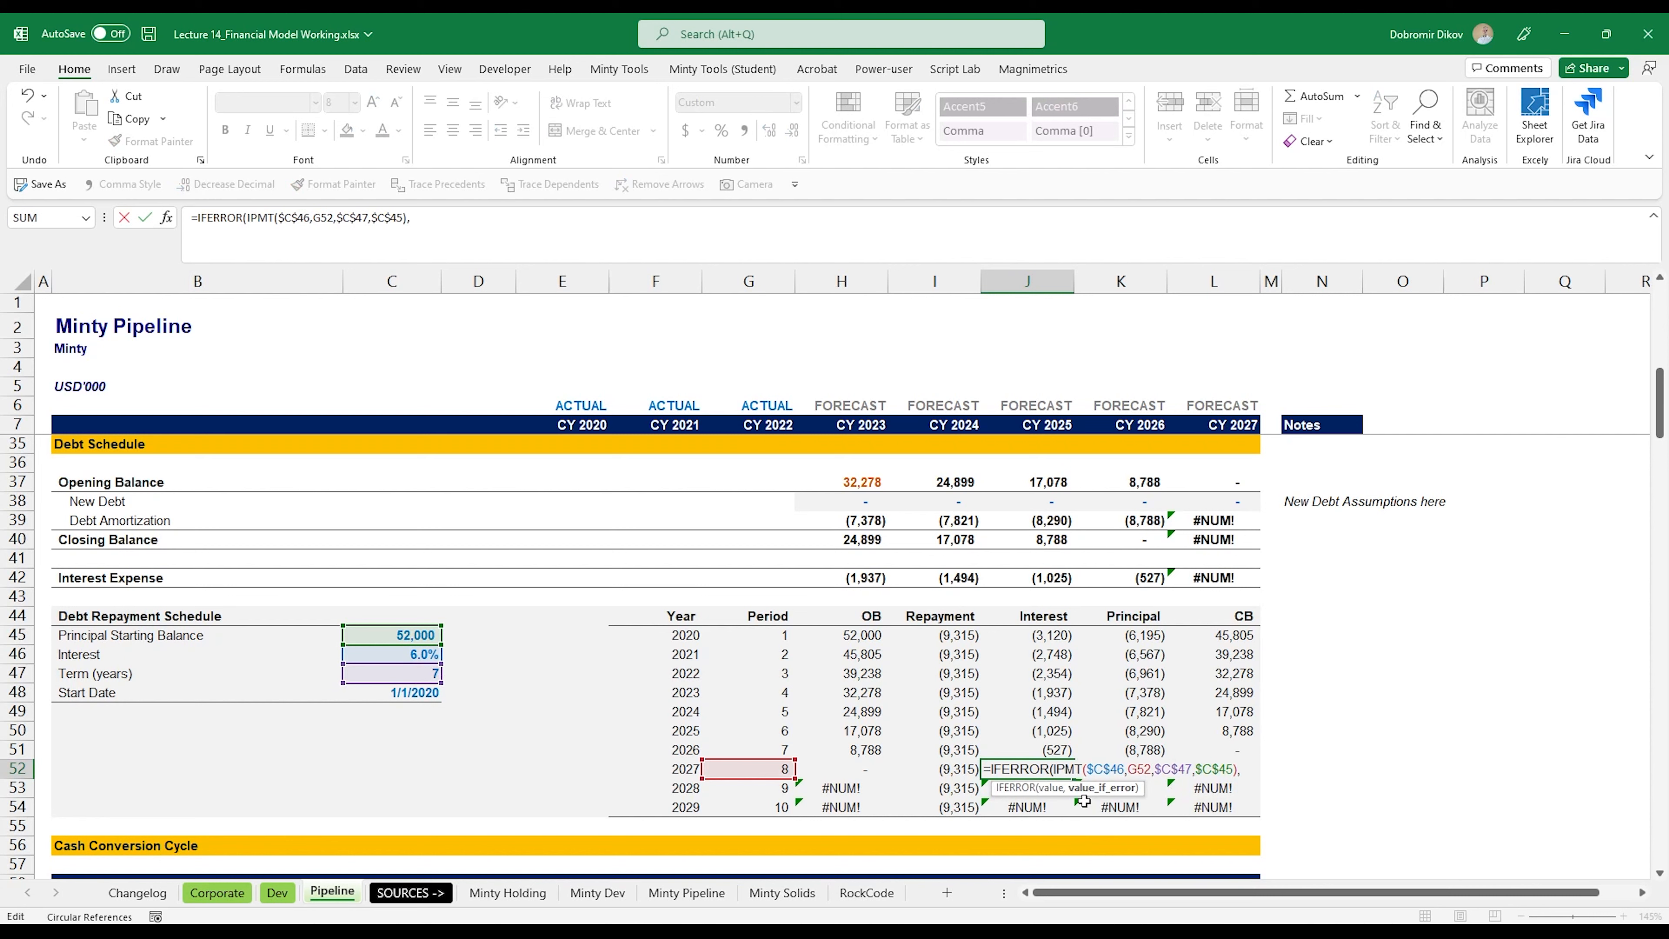
pyautogui.write('0)')
pyautogui.press('Return')
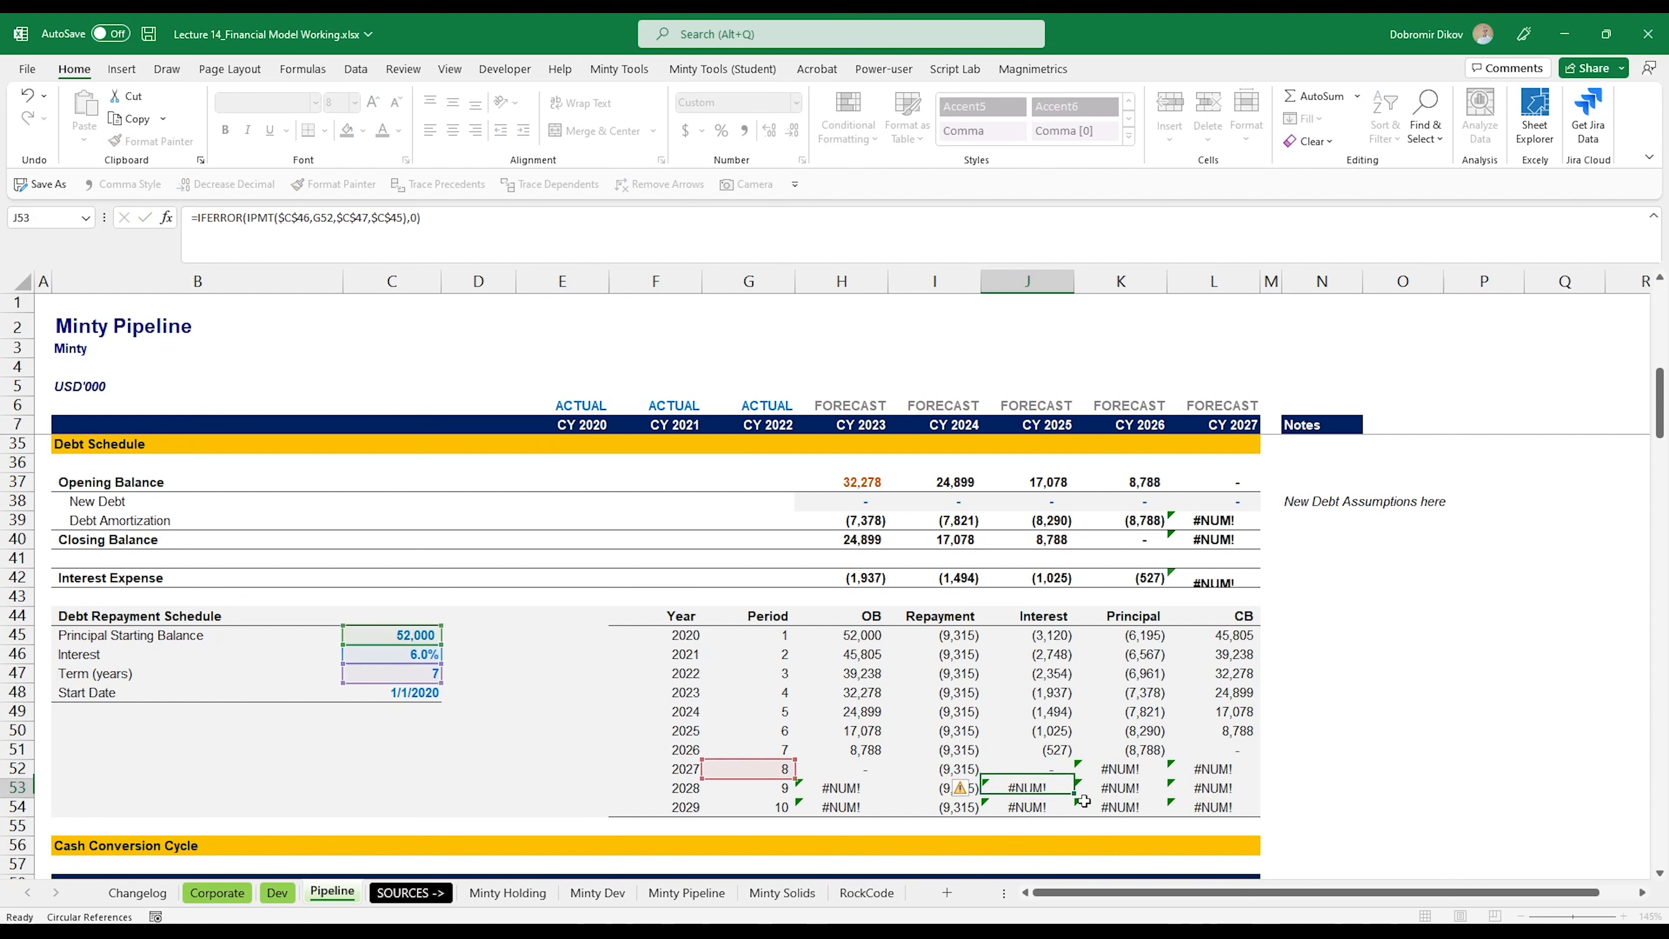
# Step: Copy the IFERROR interest formula from J52 across the whole Interest column of the repayment schedule, J45:J54
pyautogui.press('Up')
pyautogui.hotkey('shift', 'Down')
pyautogui.hotkey('shift', 'Down')
pyautogui.press('Up')
pyautogui.press('Down')
pyautogui.hotkey('ctrl', 'c')
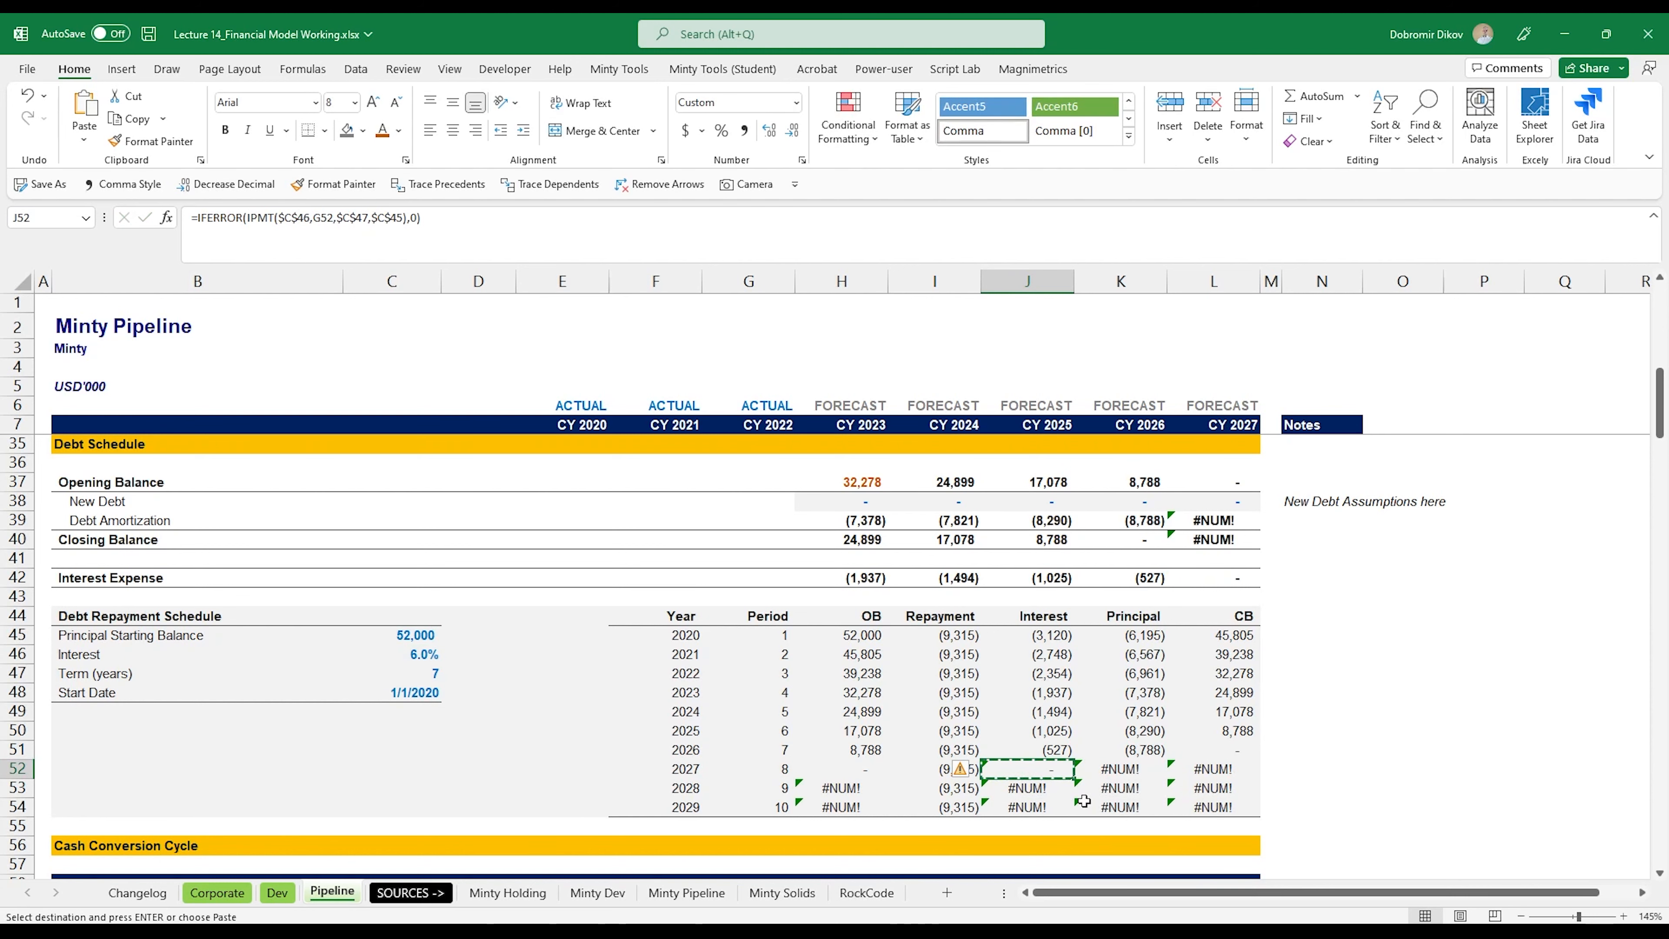
pyautogui.hotkey('ctrl', 'Up')
pyautogui.press('Down')
pyautogui.hotkey('ctrl', 'shift', 'Down')
pyautogui.hotkey('ctrl', 'v')
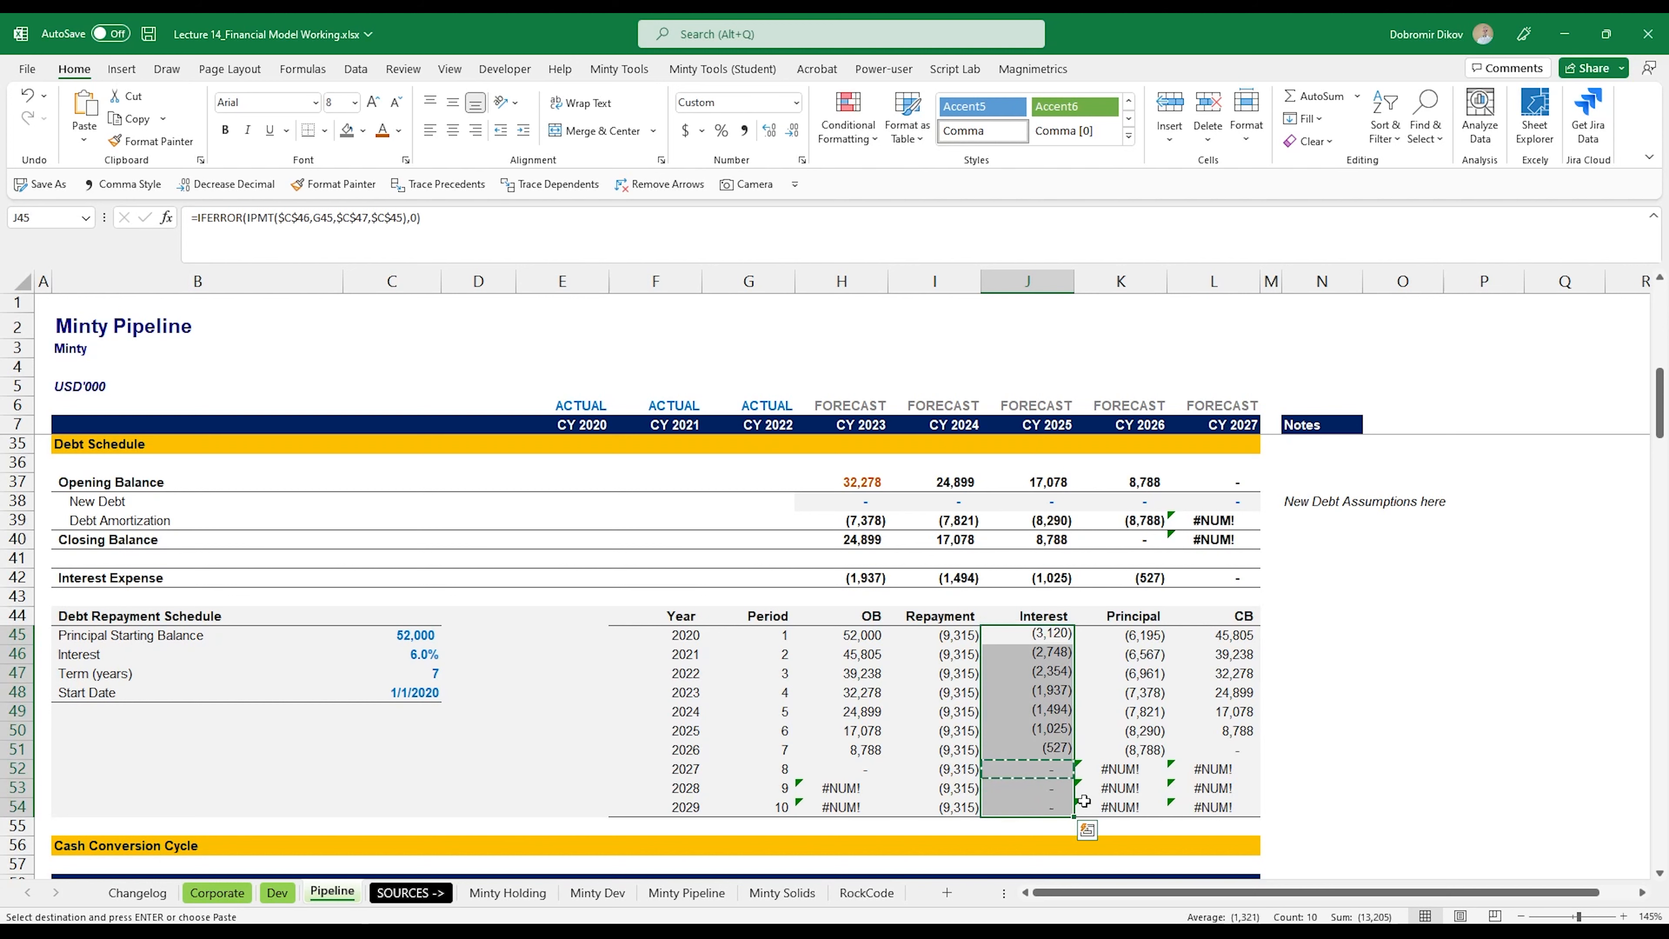
# Step: Wrap the PPMT principal formula in K45 in IFERROR with 0 as the error value, and fill it down to K54
pyautogui.press('Right')
pyautogui.press('F2')
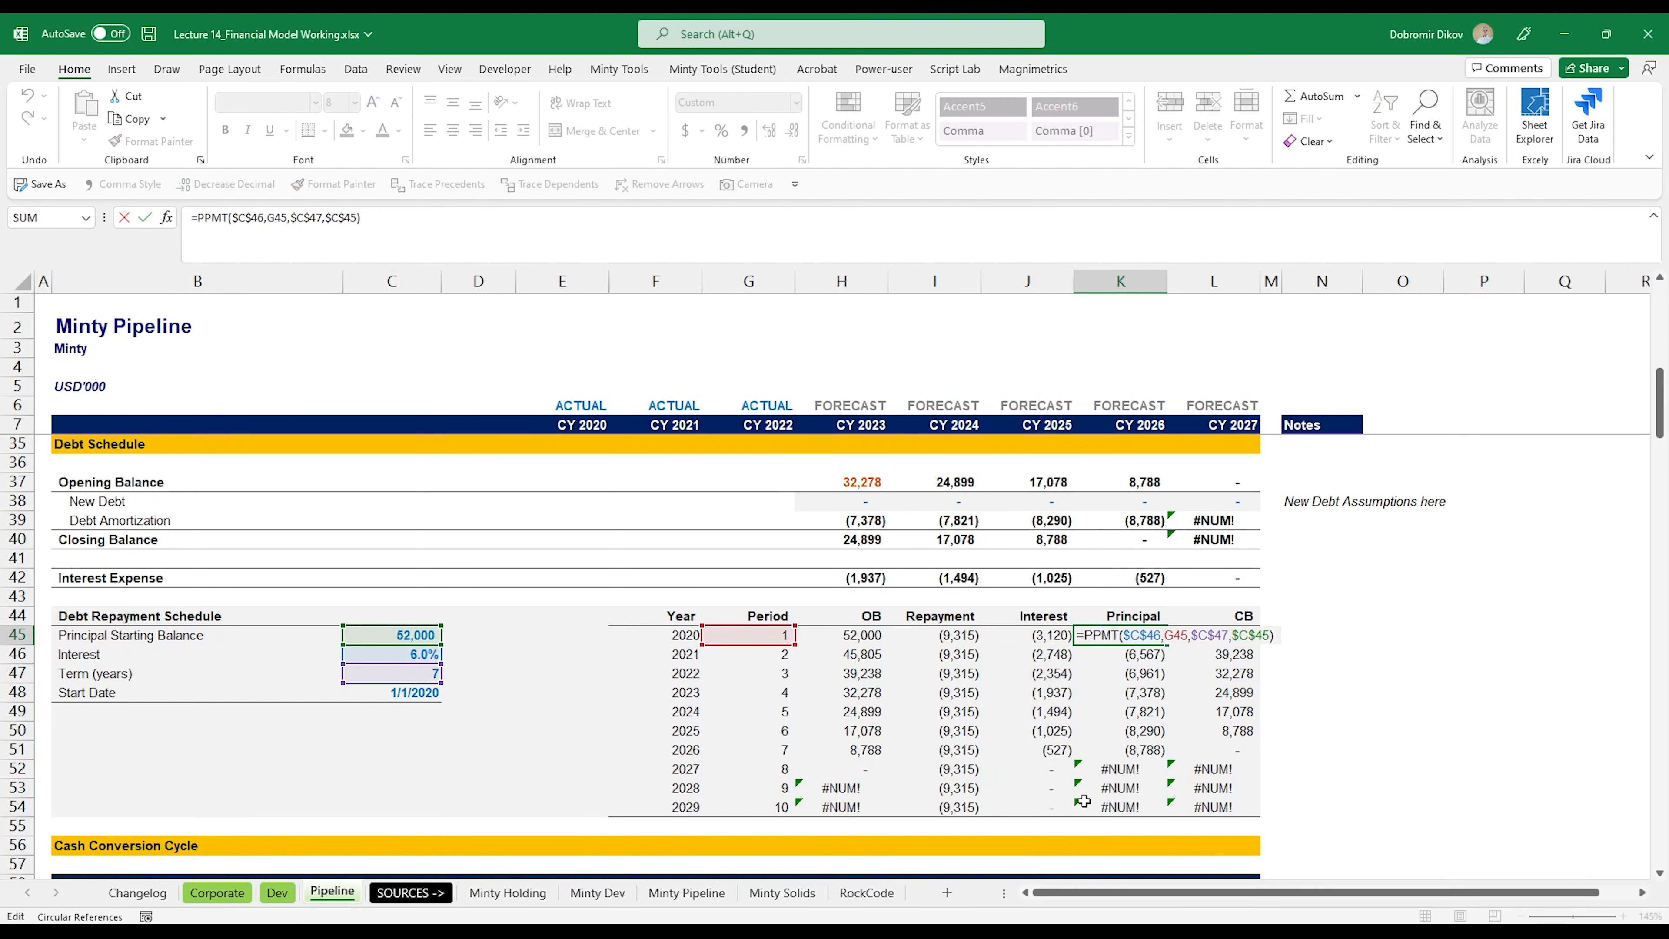
pyautogui.write('IFERROR(')
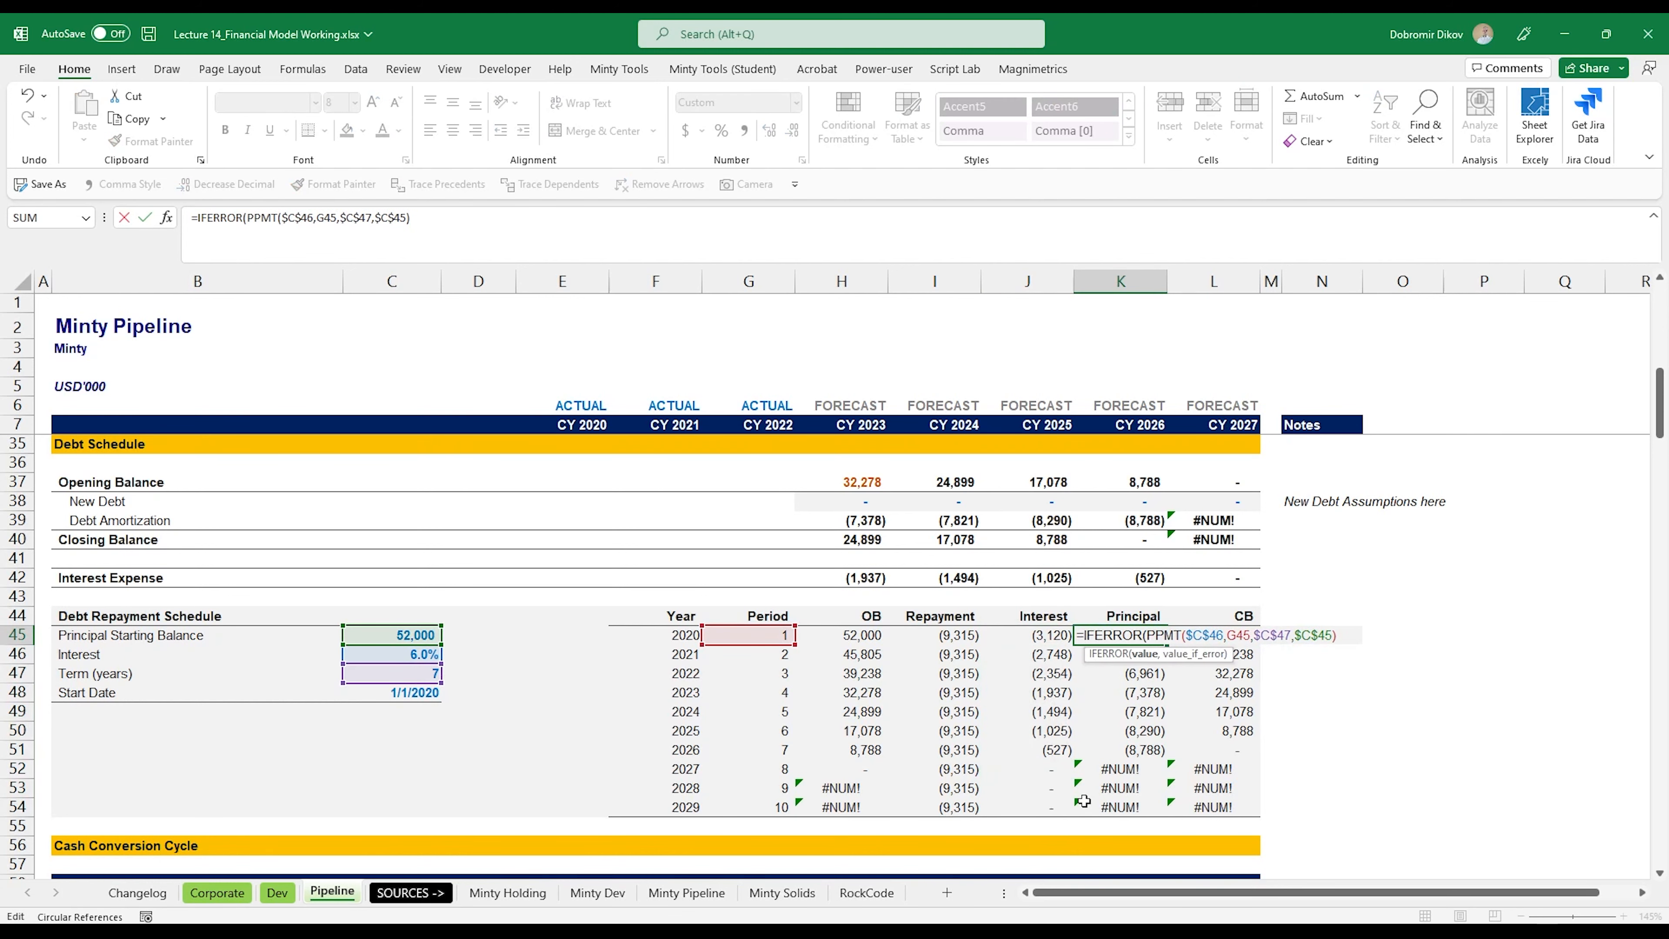
pyautogui.write(',0)')
pyautogui.press('Return')
pyautogui.press('Up')
pyautogui.hotkey('ctrl', 'shift', 'Down')
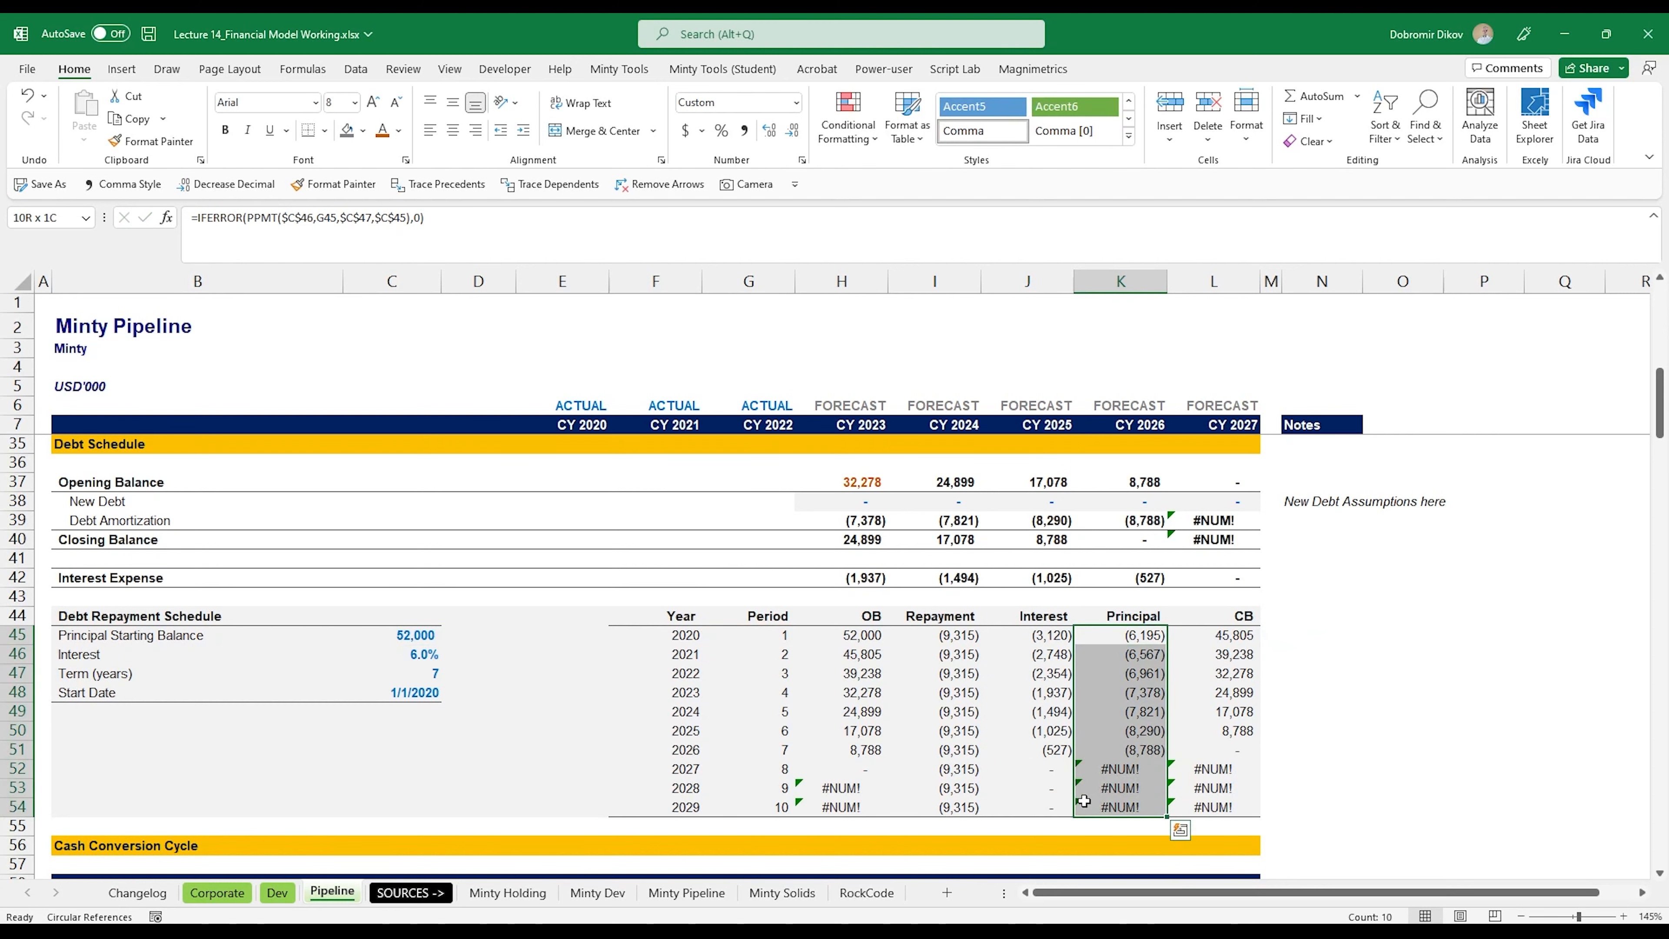
pyautogui.hotkey('ctrl', 'd')
pyautogui.press('Down')
pyautogui.press('Down')
pyautogui.press('Down')
pyautogui.press('Down')
pyautogui.press('Down')
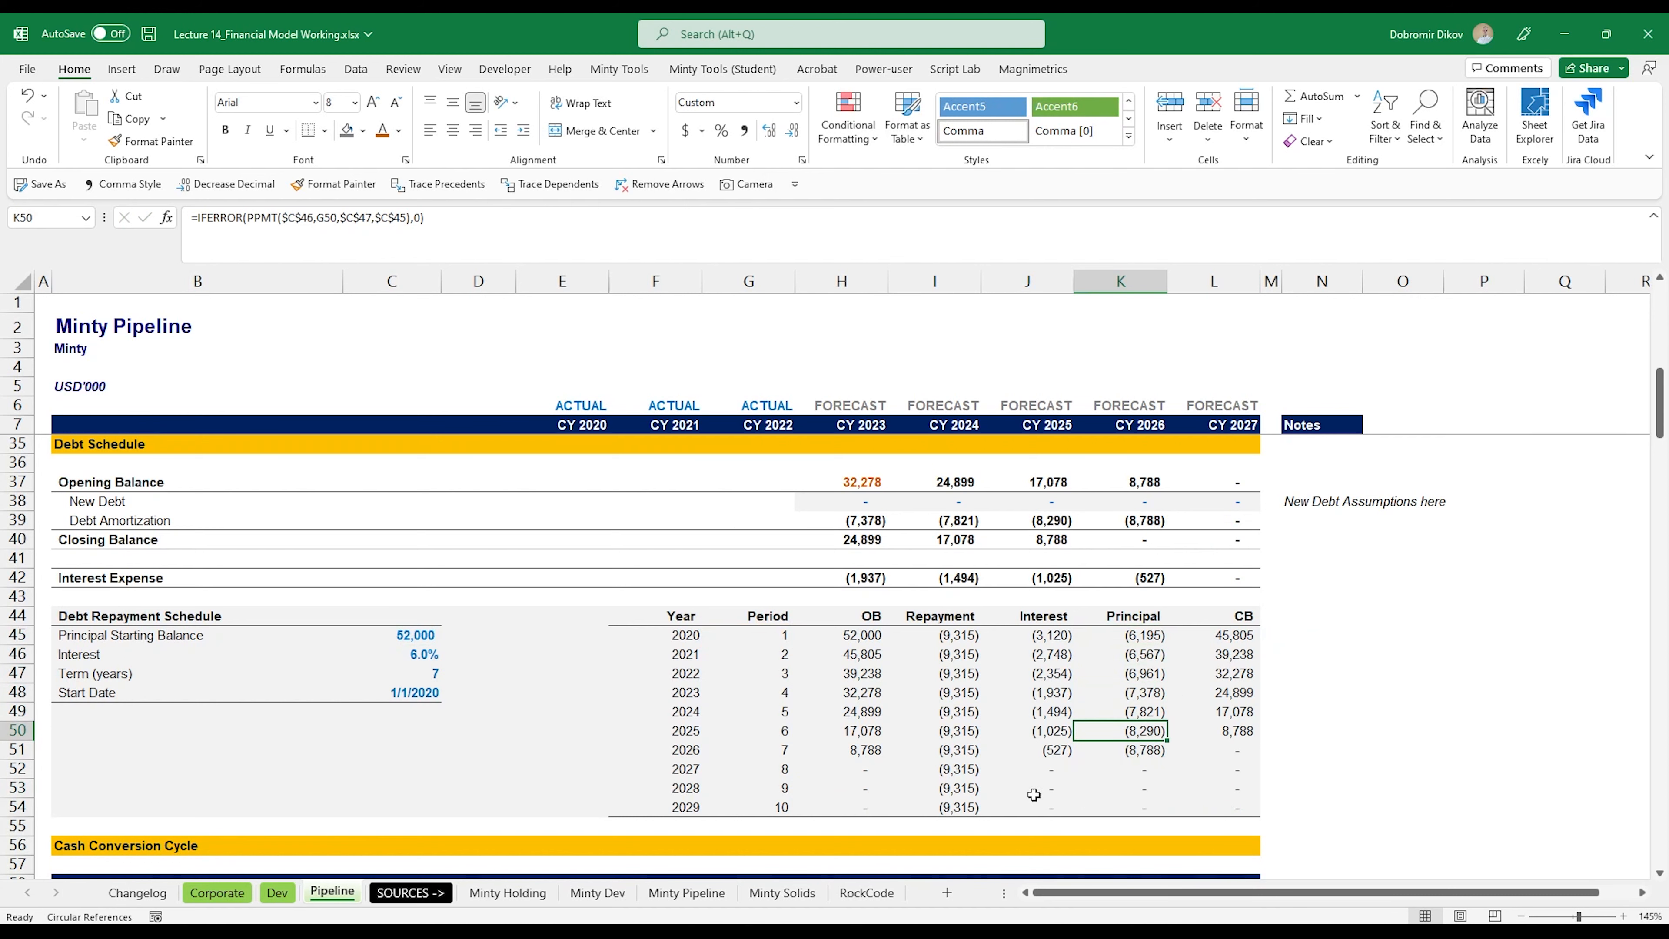
pyautogui.scroll(-7, 1034, 710)
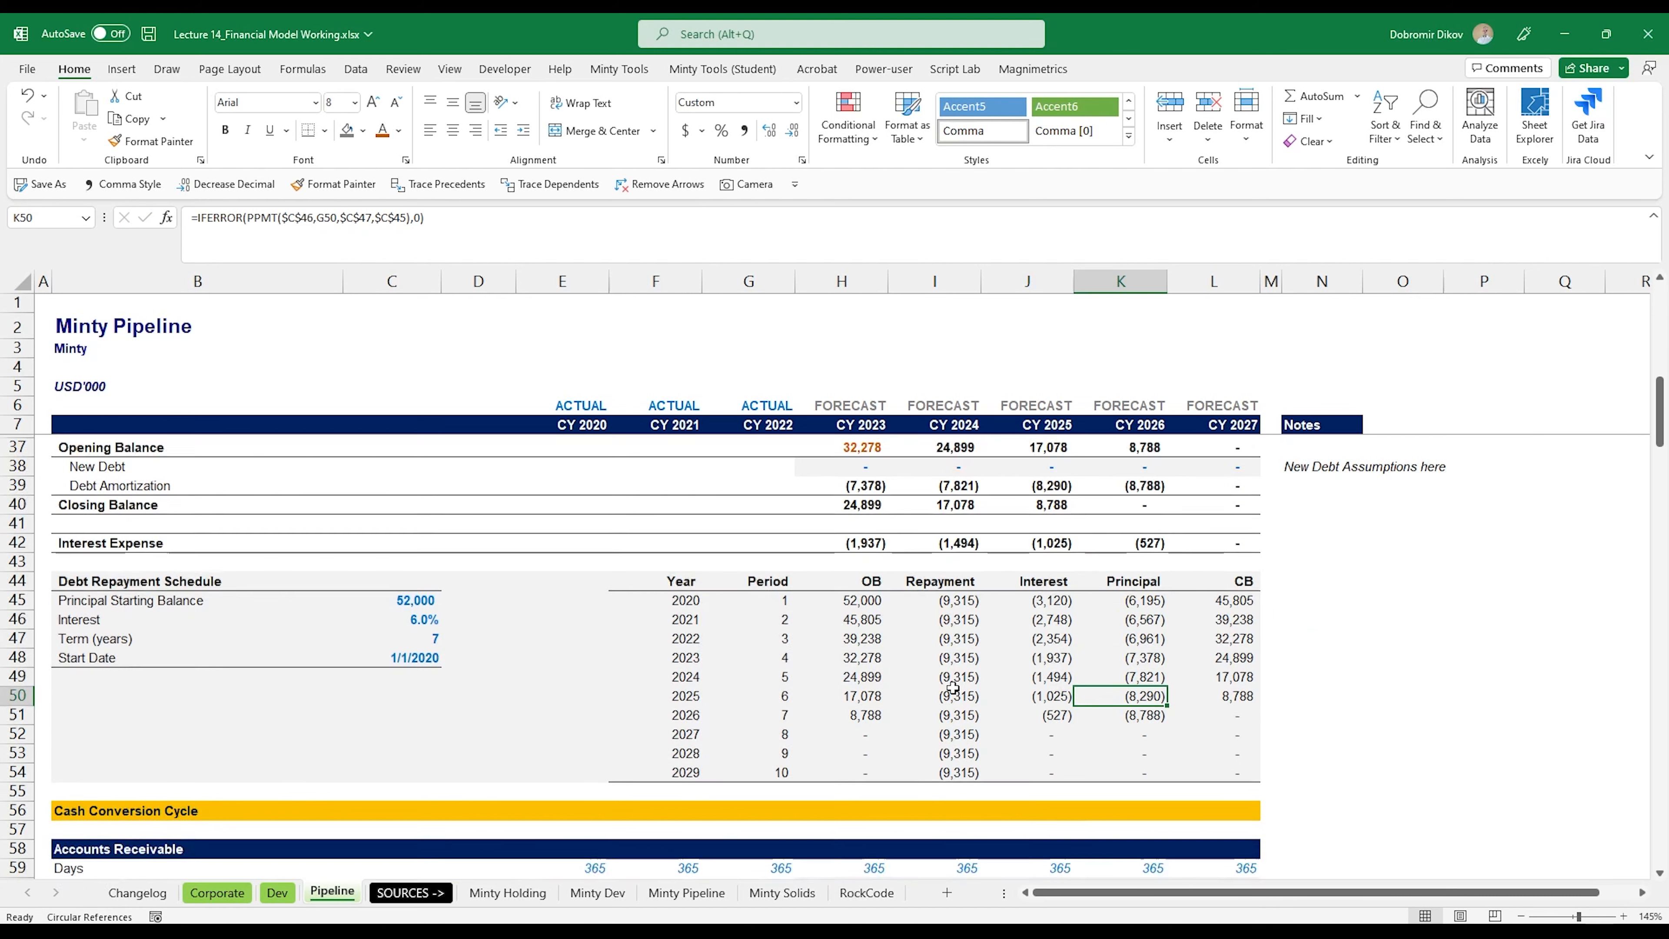
# Step: Review the actual Inventory Days (E68:G68) and Accounts Payable Days (E76:G76) in the Pipeline's Cash Conversion Cycle section
pyautogui.scroll(-2, 679, 606)
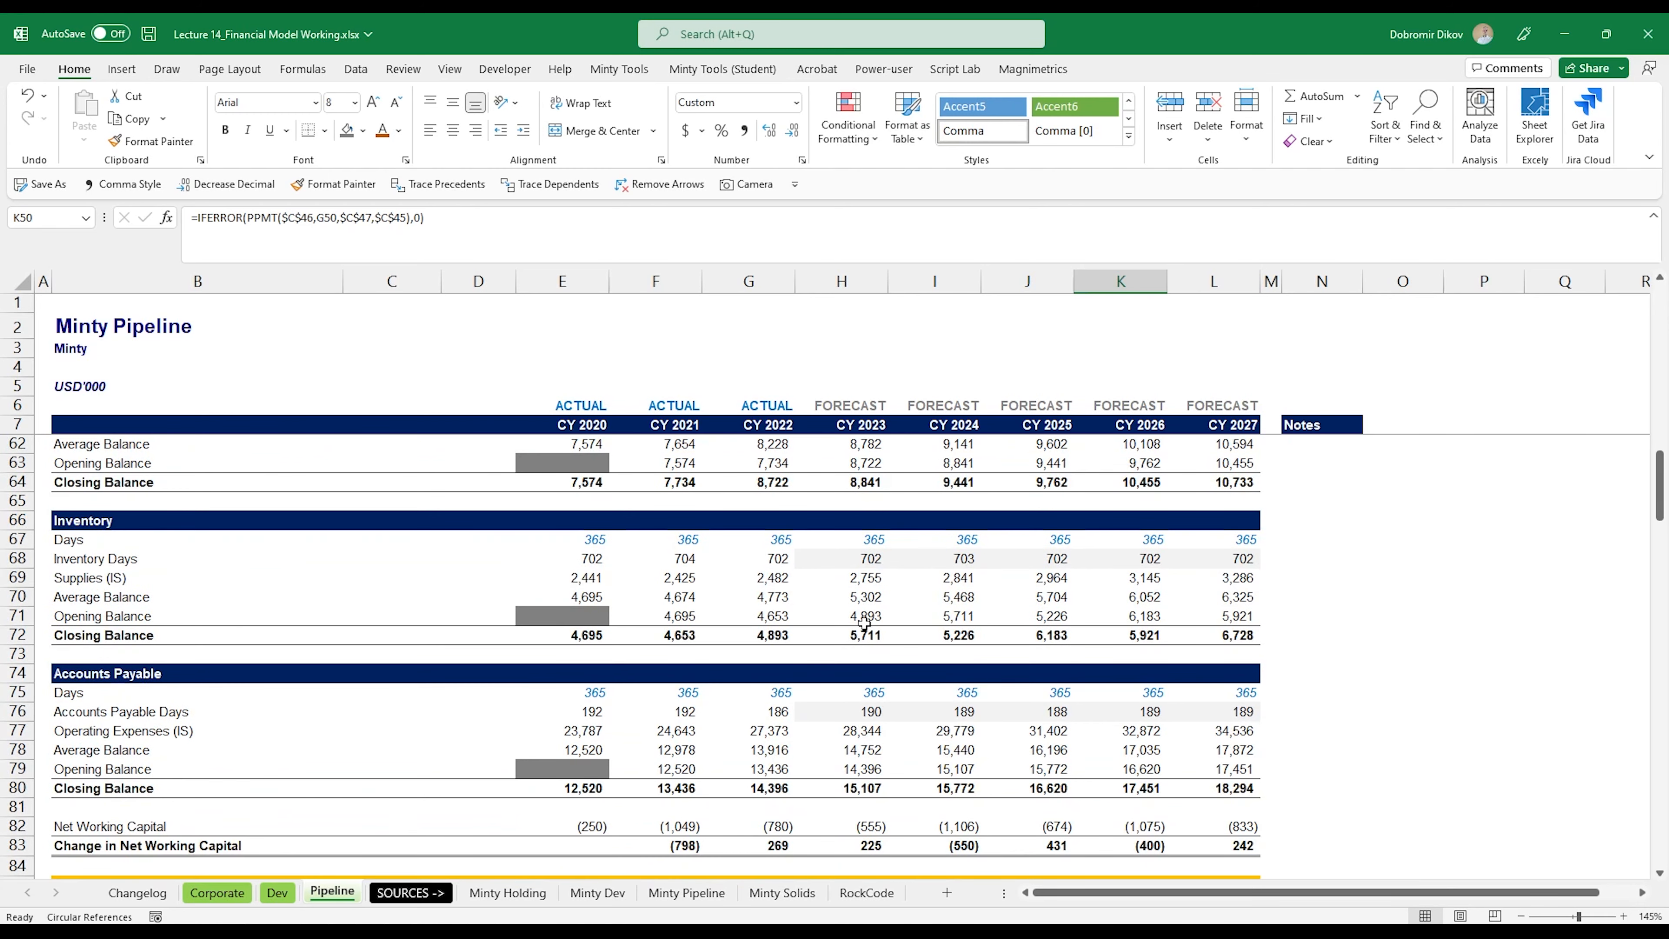
pyautogui.scroll(1, 846, 655)
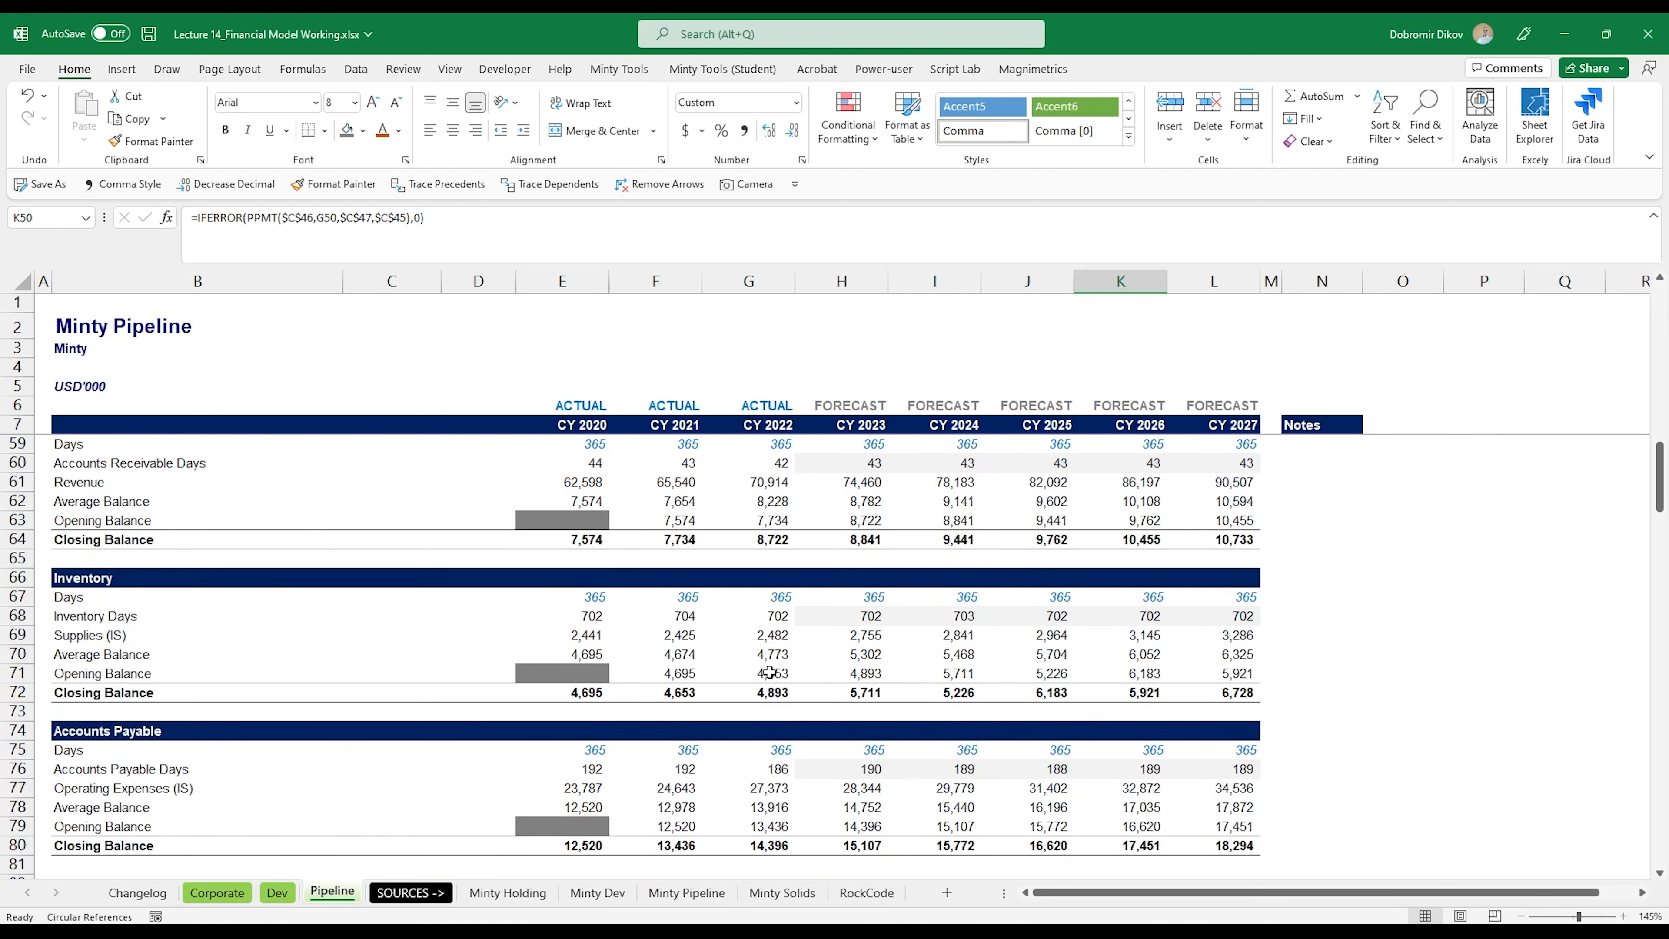
pyautogui.scroll(1, 616, 651)
pyautogui.moveTo(587, 673); pyautogui.dragTo(745, 671)
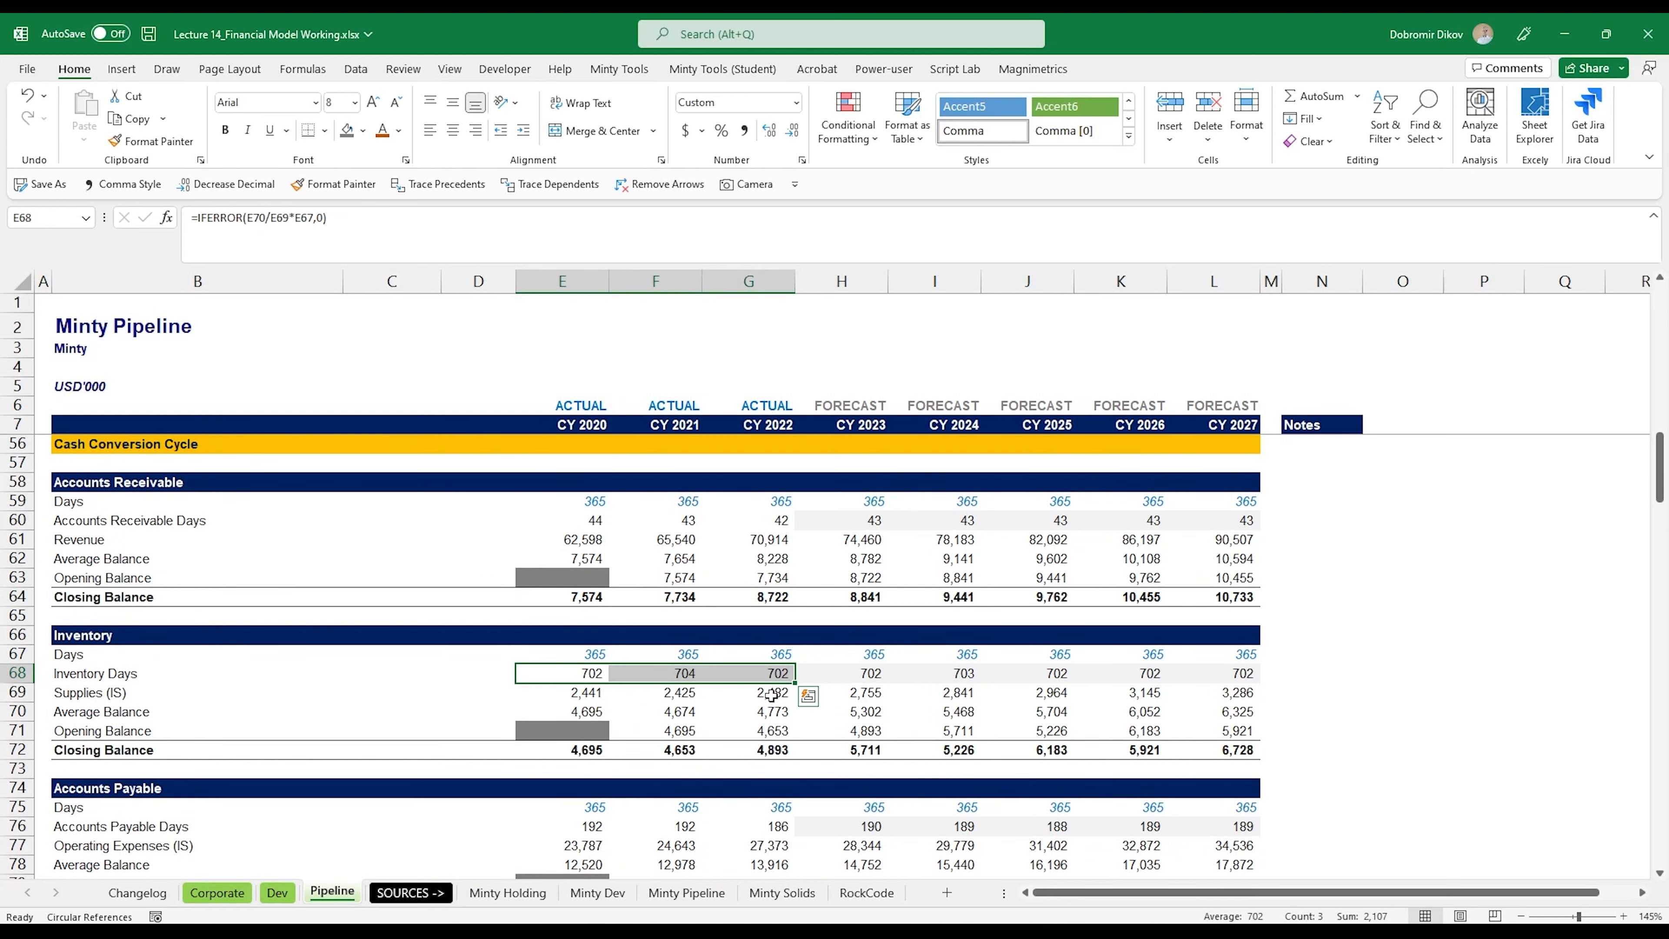
pyautogui.scroll(-2, 770, 696)
pyautogui.moveTo(578, 712); pyautogui.dragTo(726, 720)
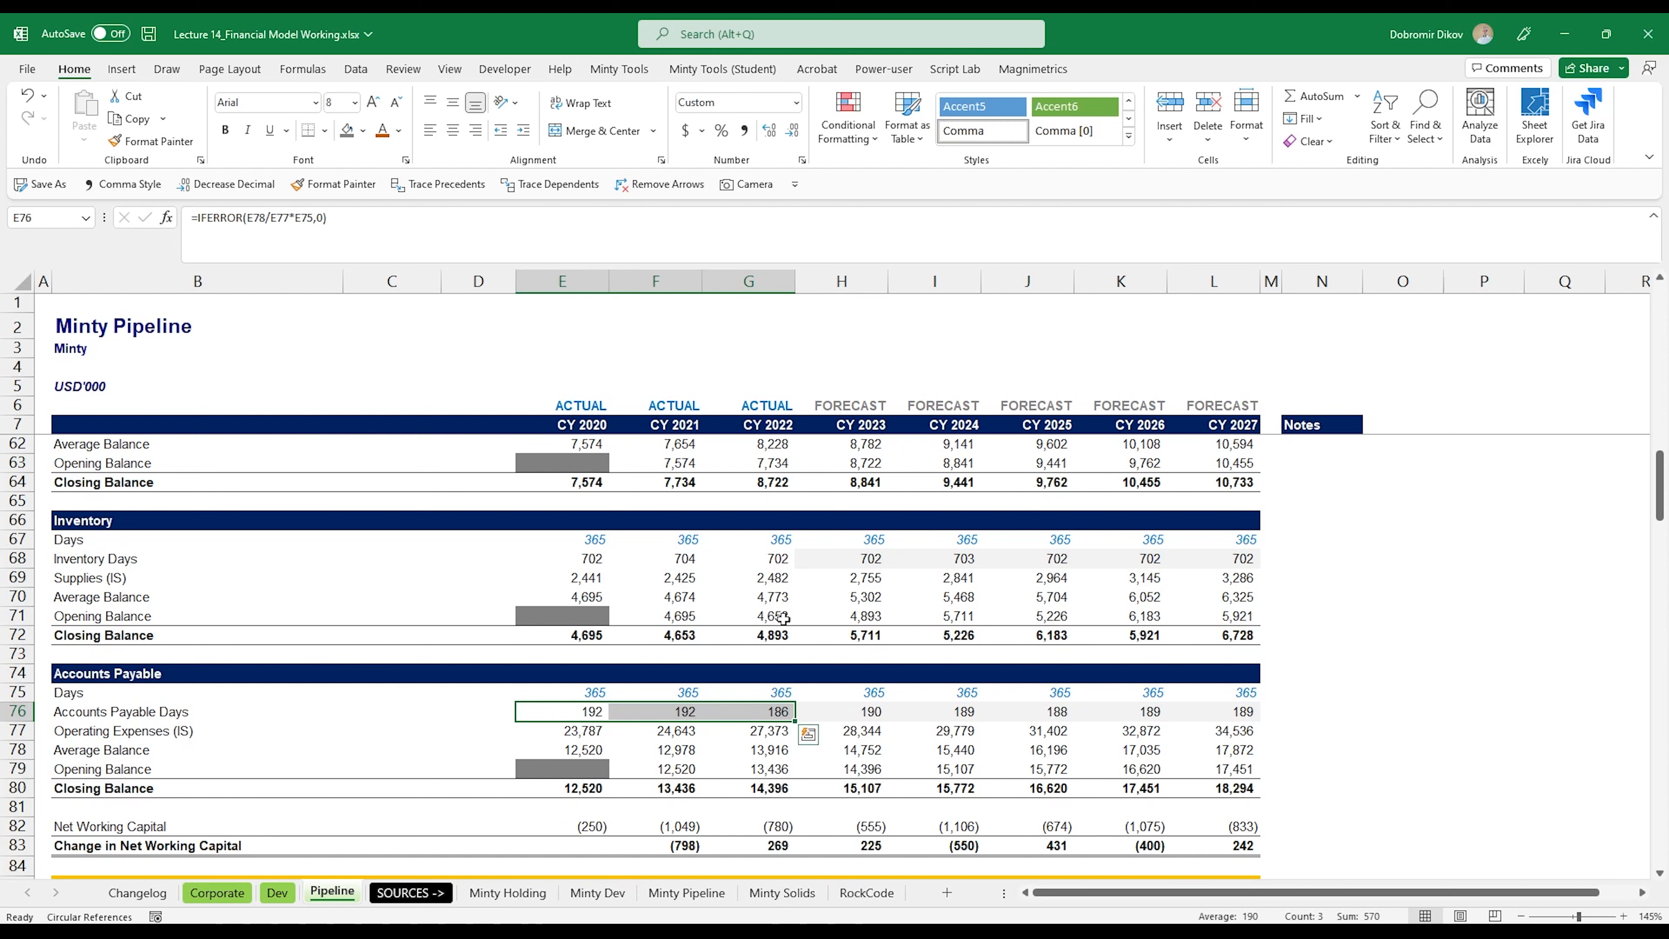
pyautogui.moveTo(587, 557); pyautogui.dragTo(731, 552)
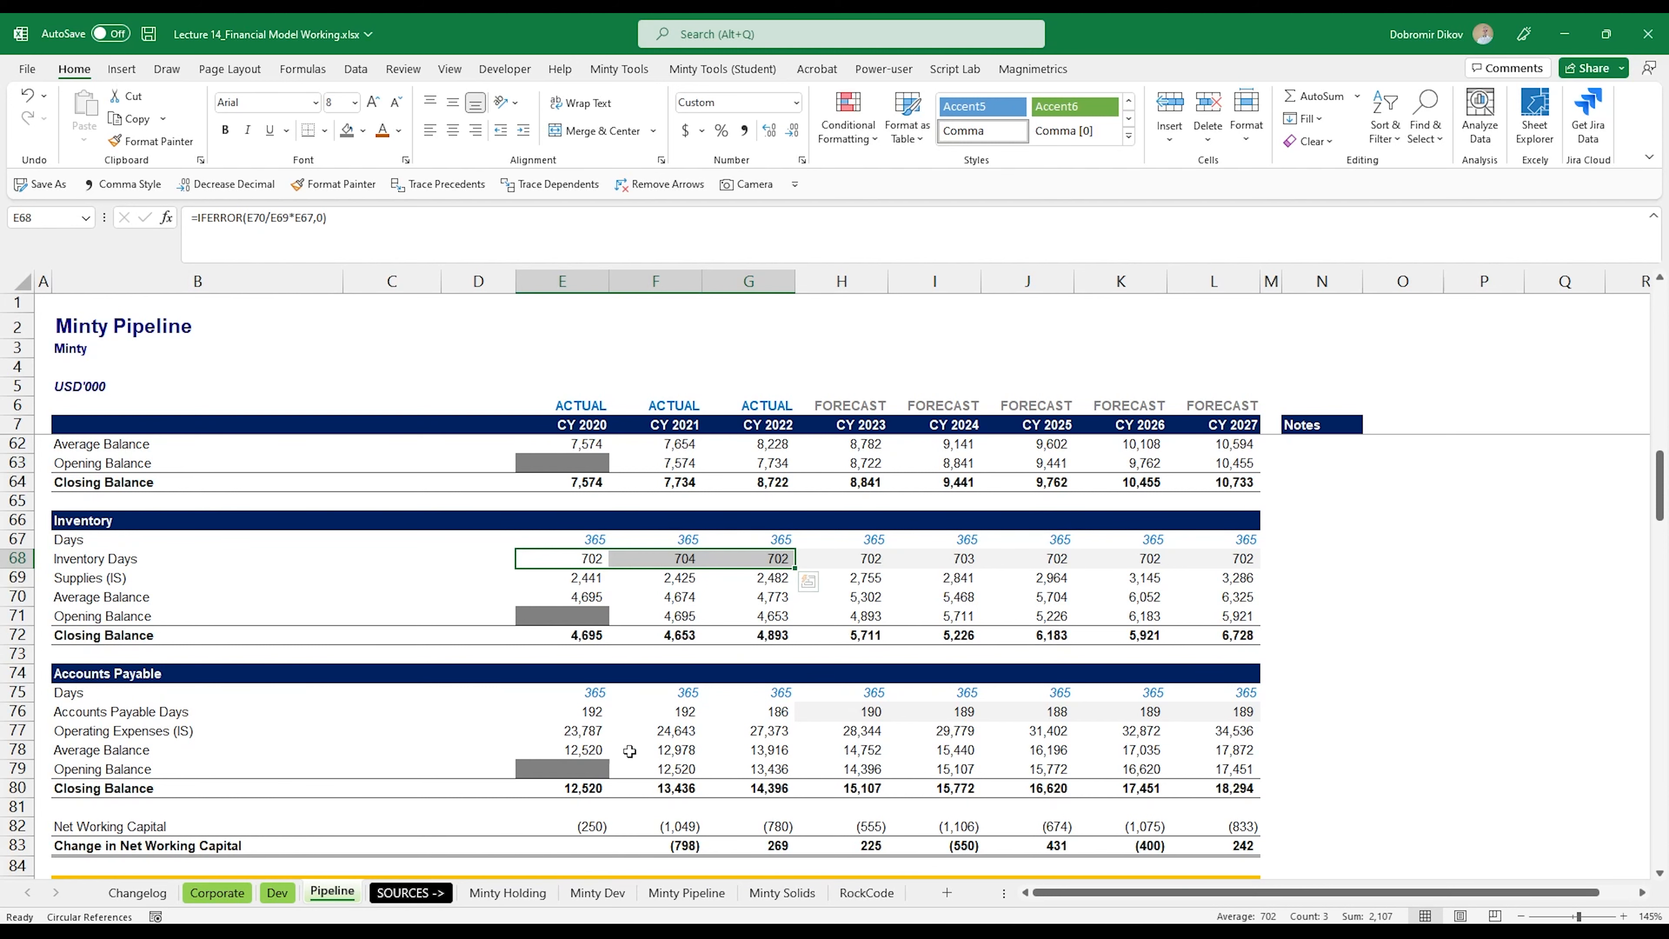
# Step: Review the Property, Plant & Equipment, Goodwill and Equity schedules, and the Income Statement through Net Earnings
pyautogui.scroll(-5, 617, 710)
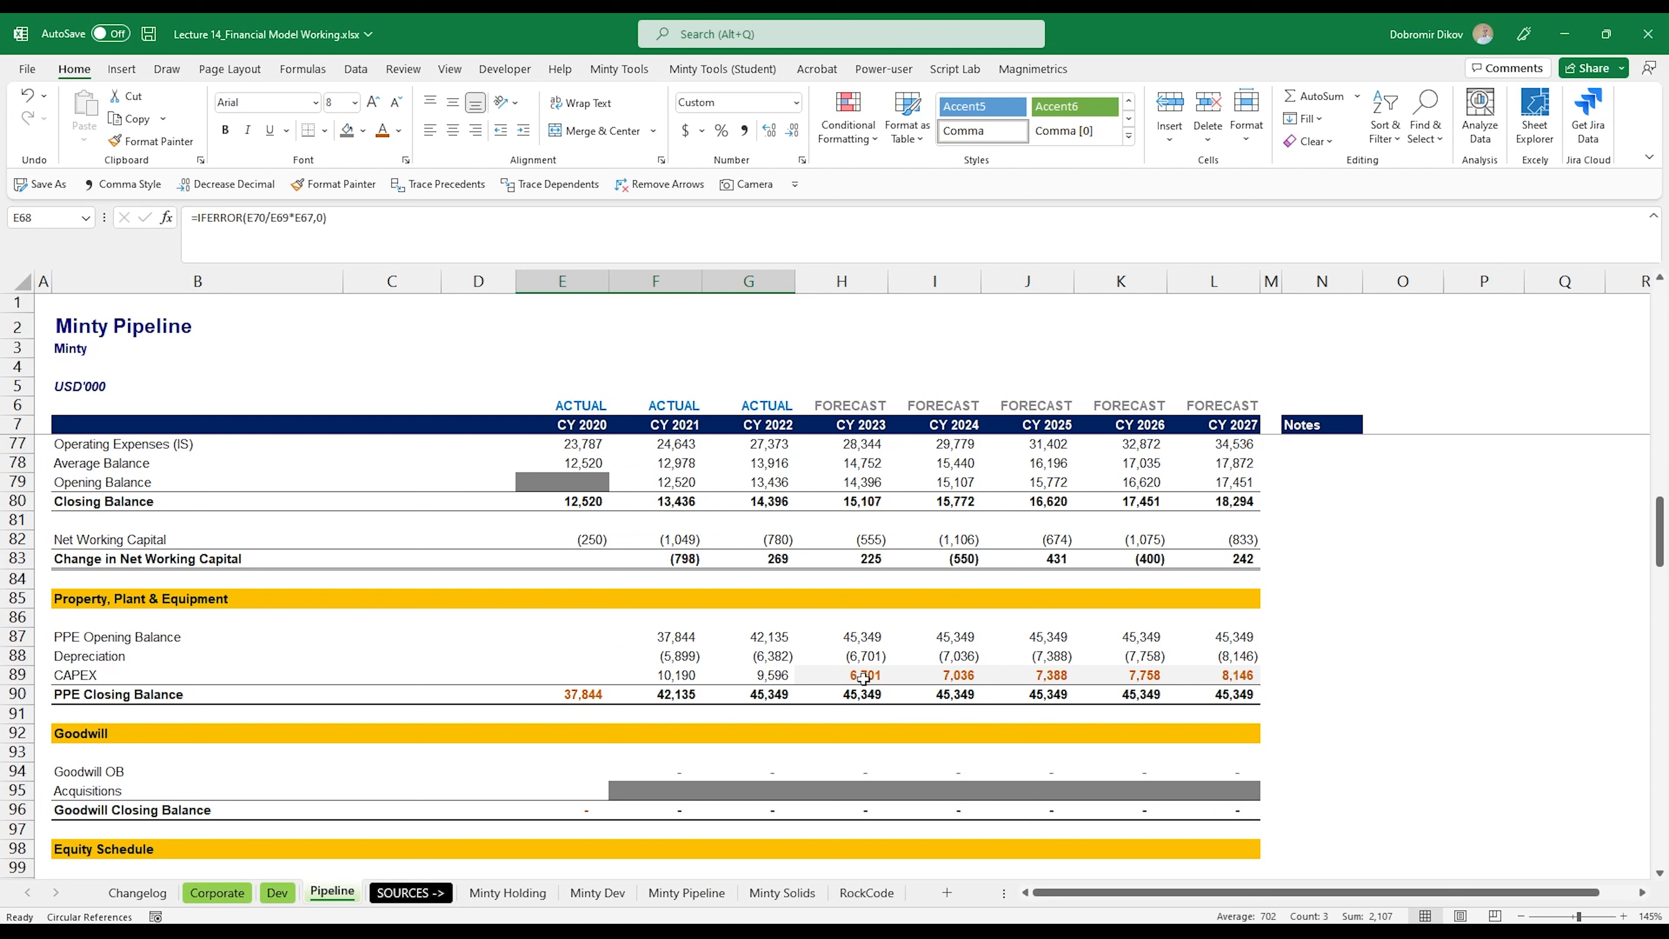
pyautogui.scroll(-3, 863, 677)
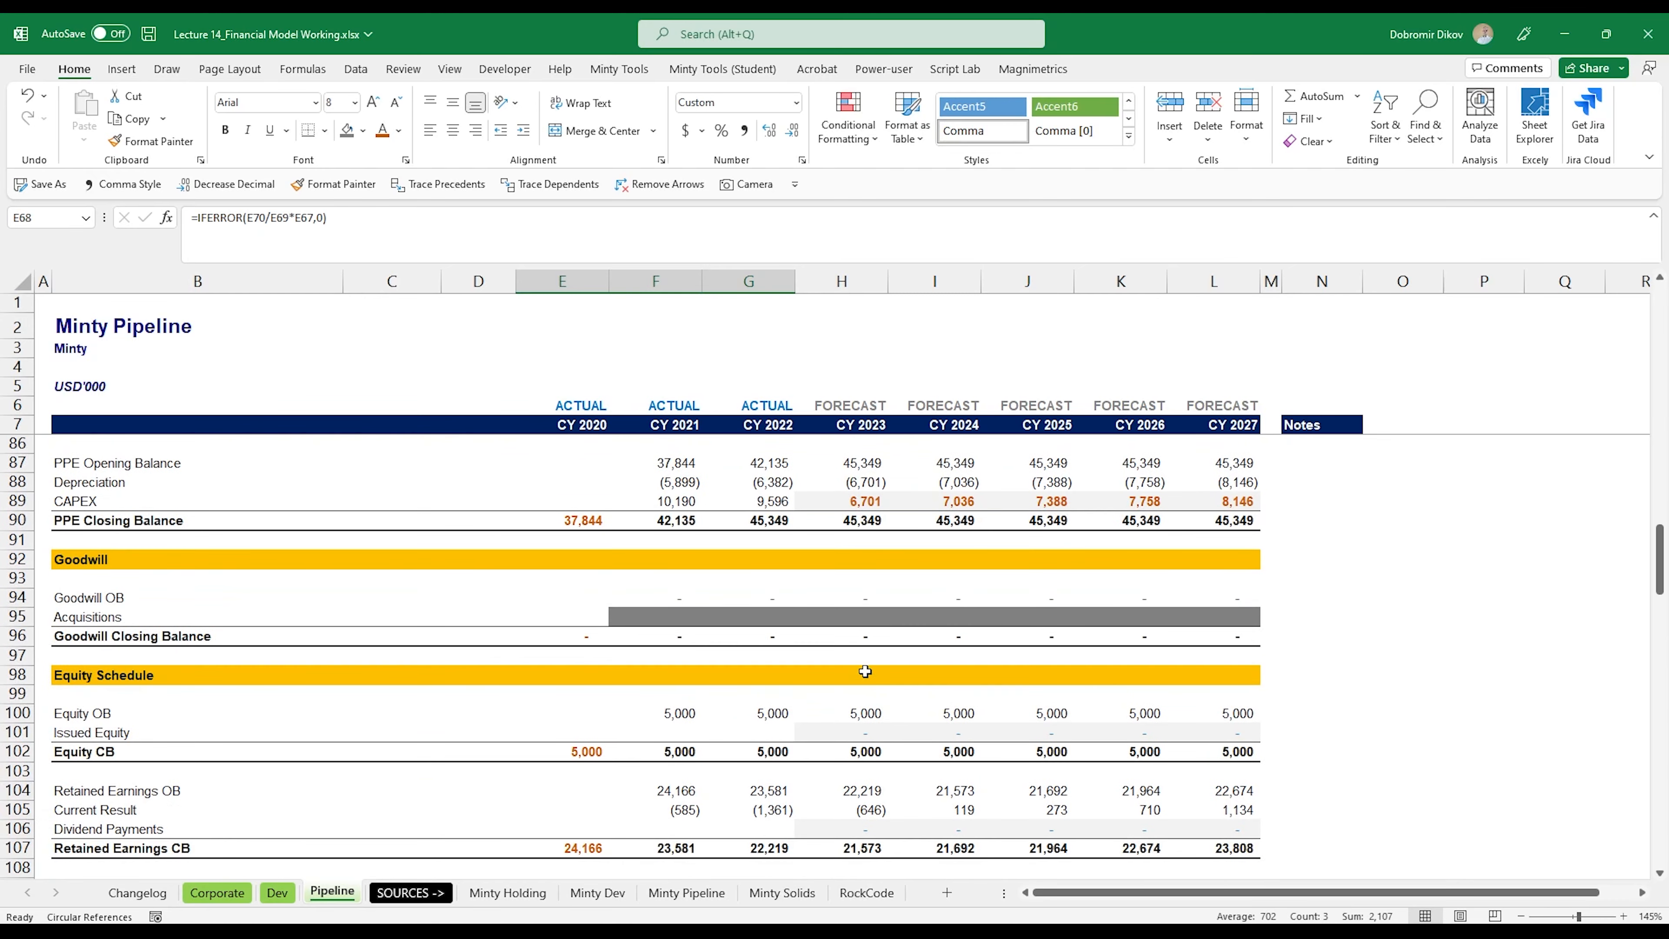
pyautogui.scroll(-1, 871, 618)
pyautogui.scroll(-1, 882, 664)
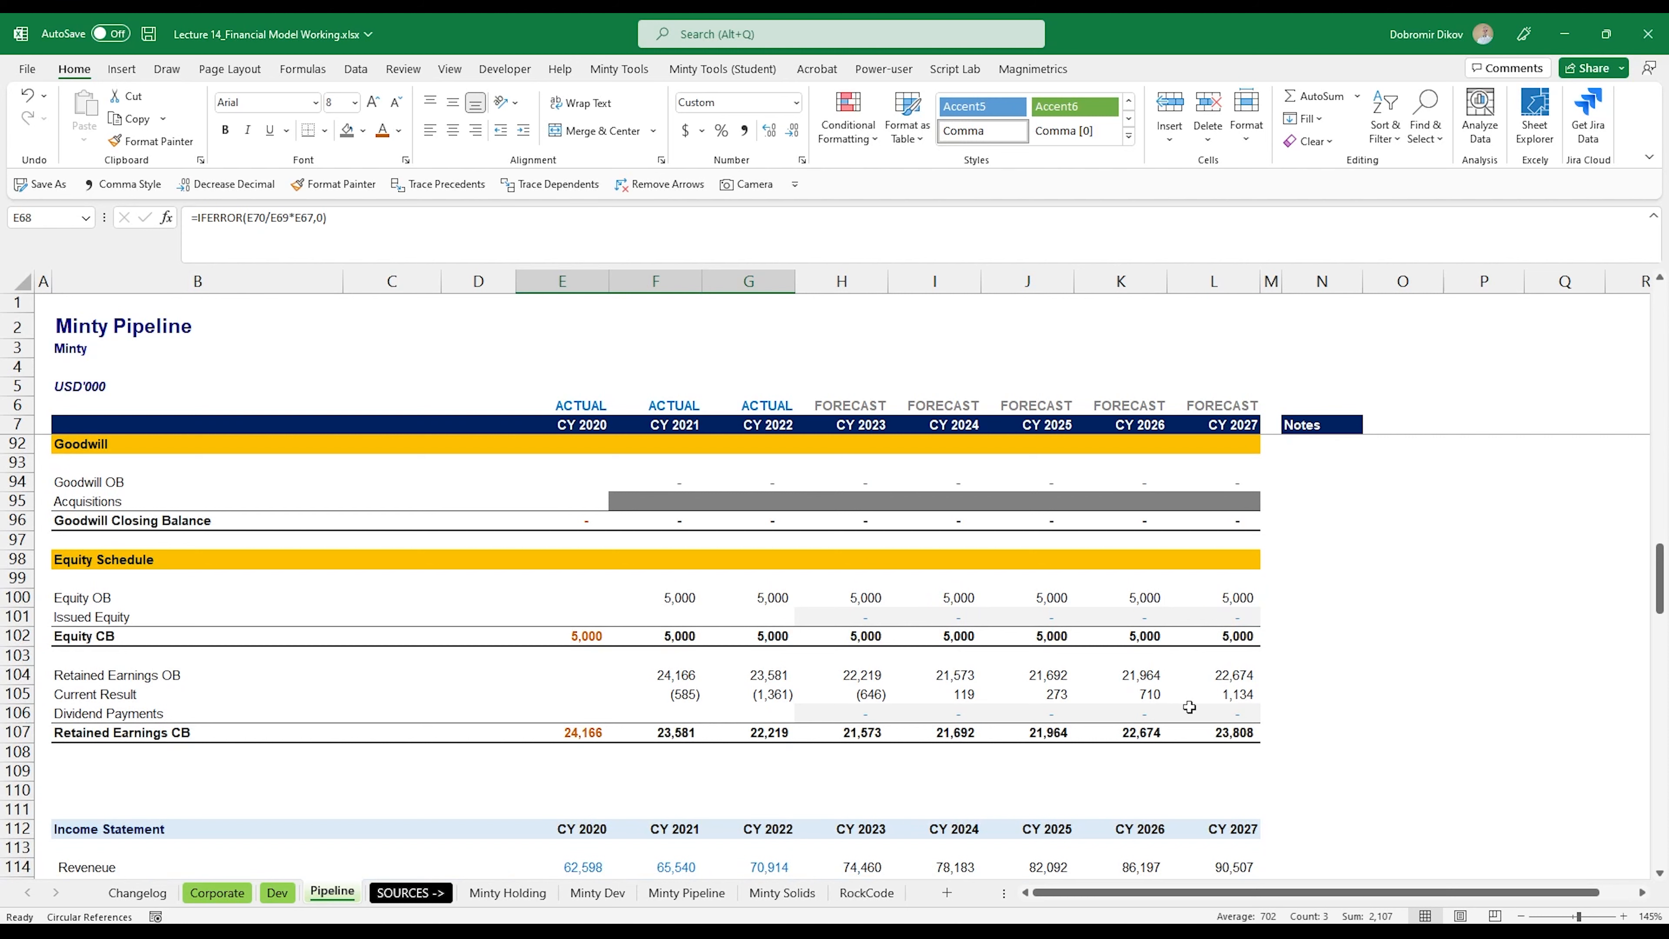
pyautogui.scroll(-6, 860, 699)
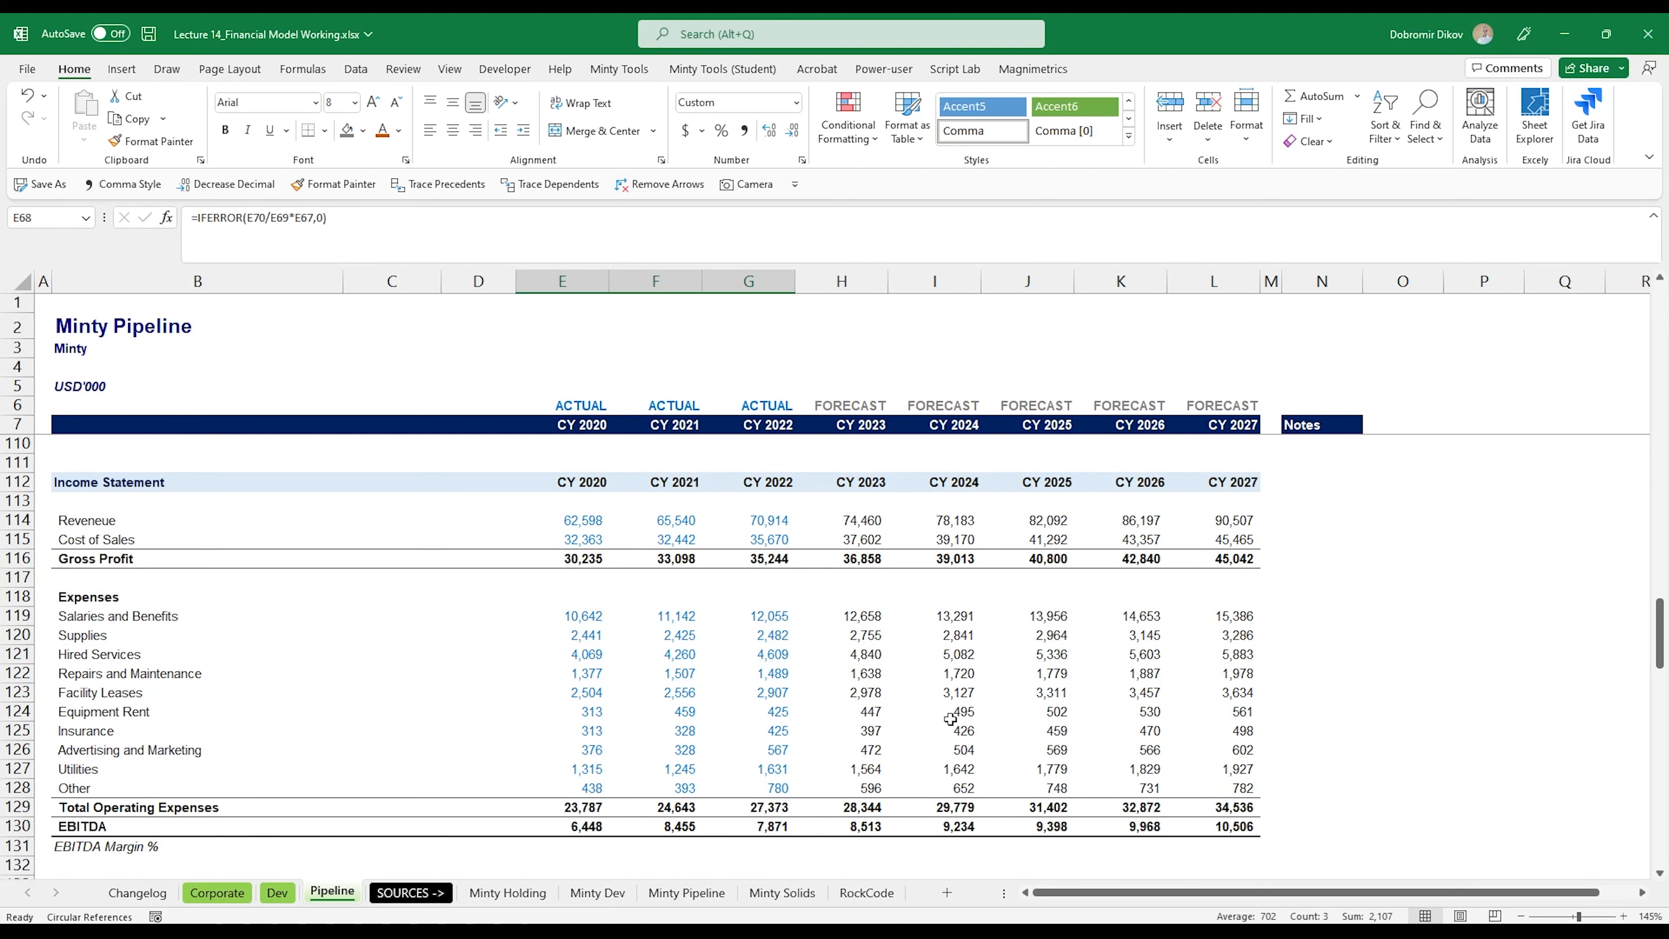
pyautogui.scroll(-3, 951, 719)
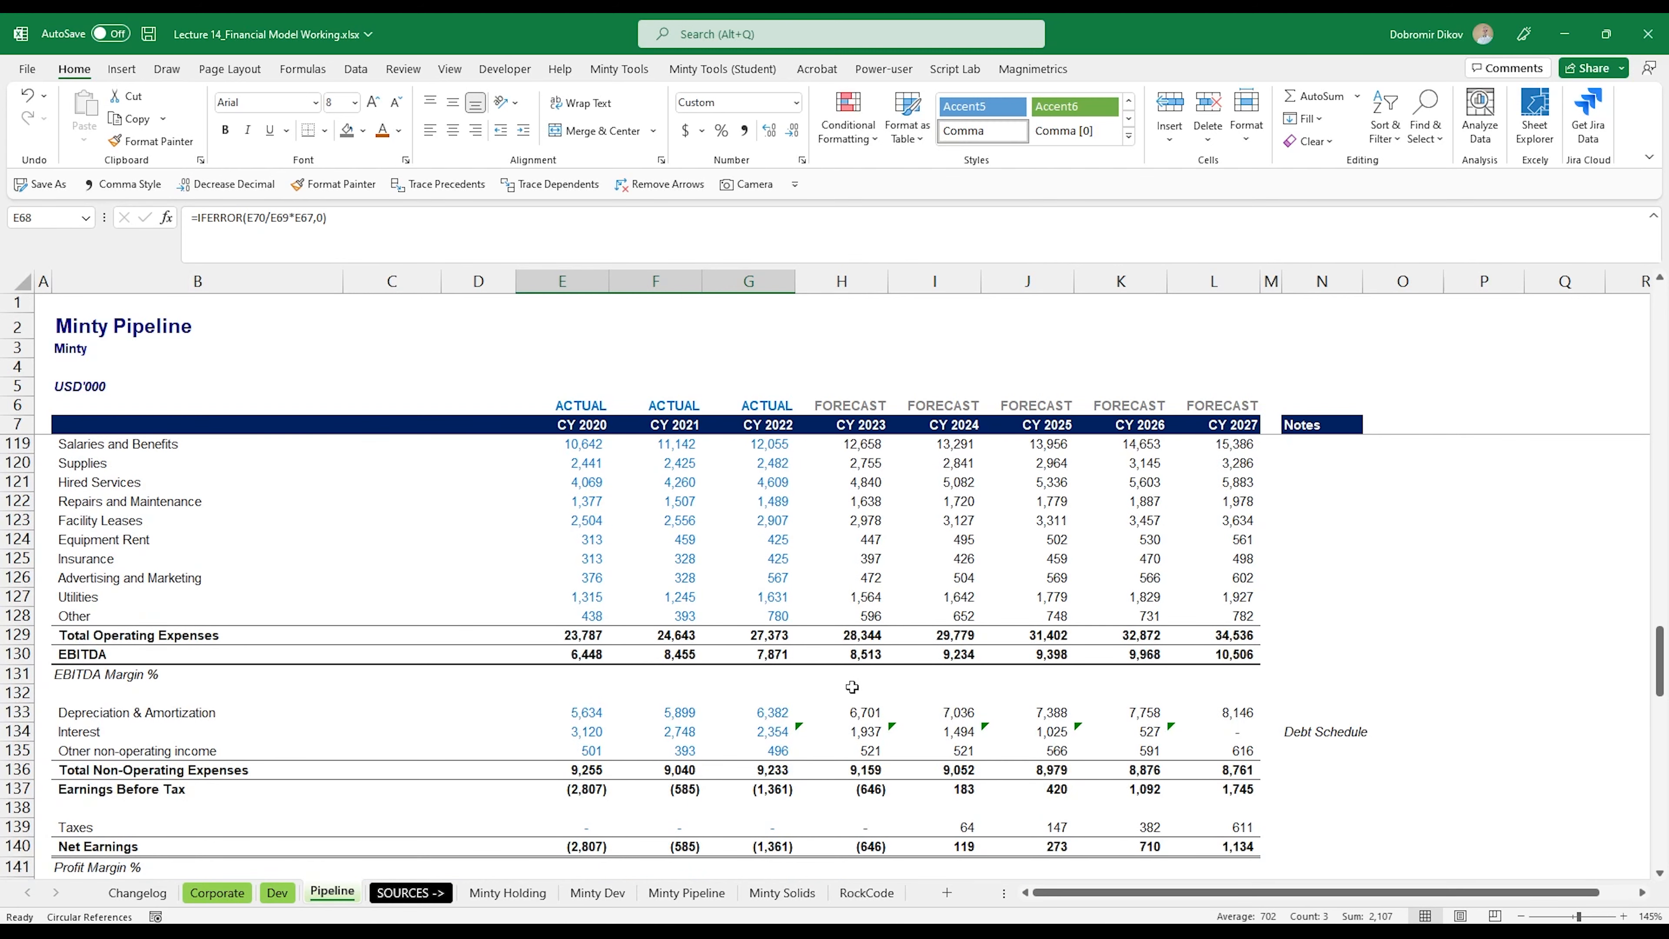
pyautogui.scroll(-1, 852, 686)
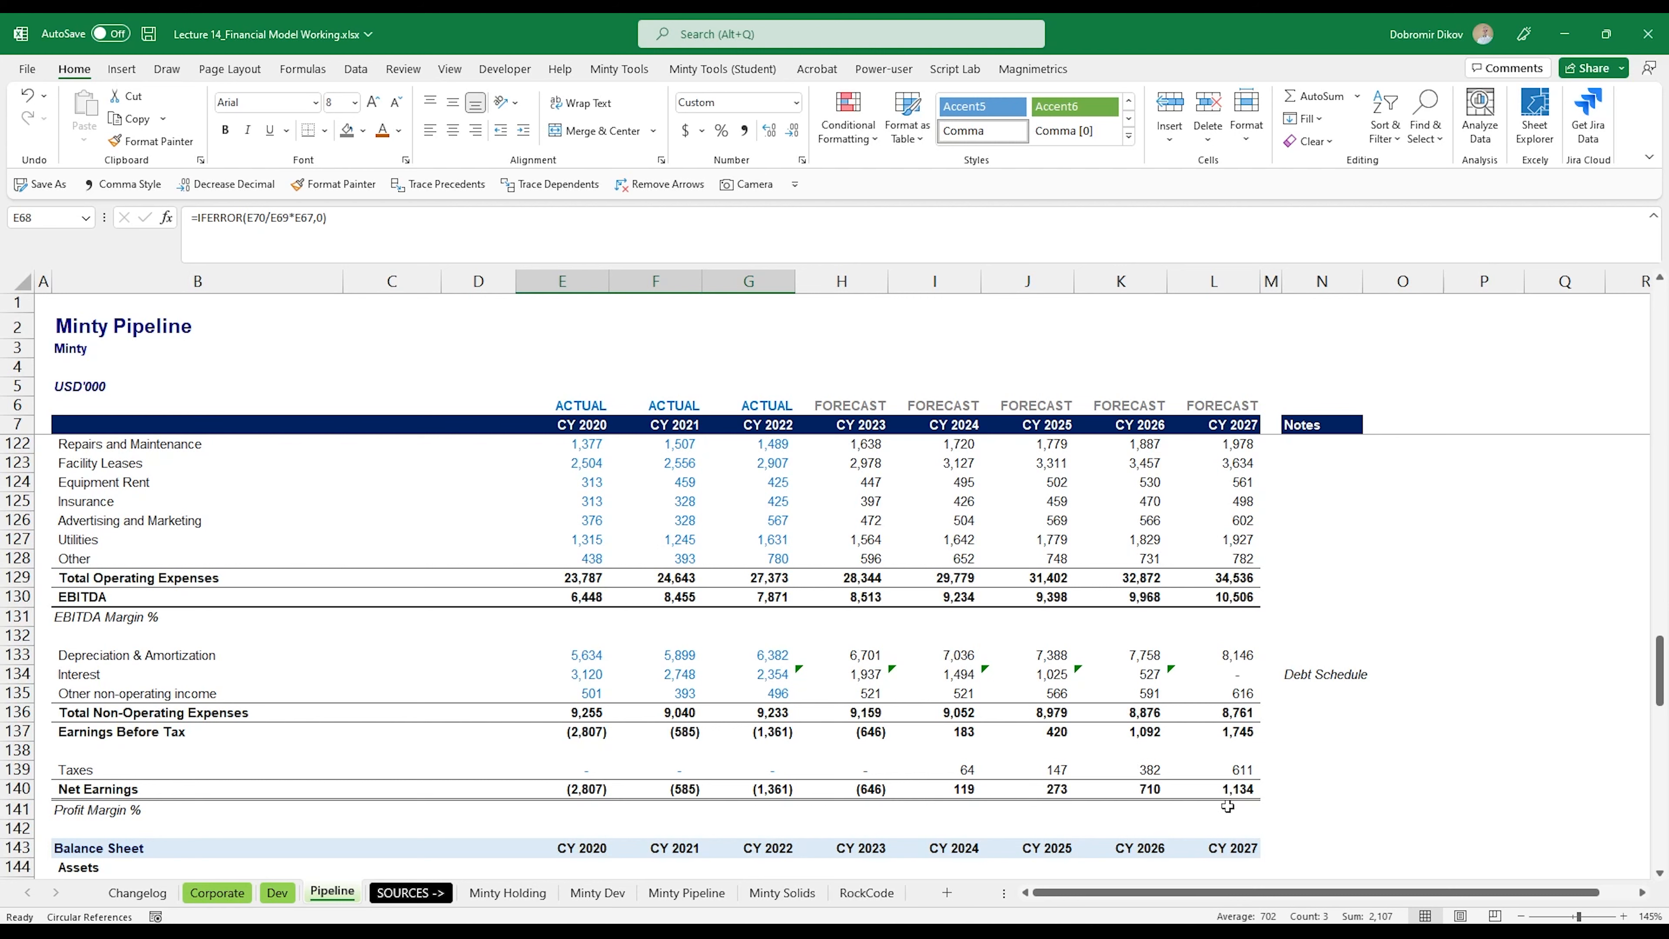
# Step: Examine the Balance Sheet, checking the CY 2026 Debt formula in K157 against the 2026 closing balance in L51 of the repayment schedule
pyautogui.scroll(-4, 967, 739)
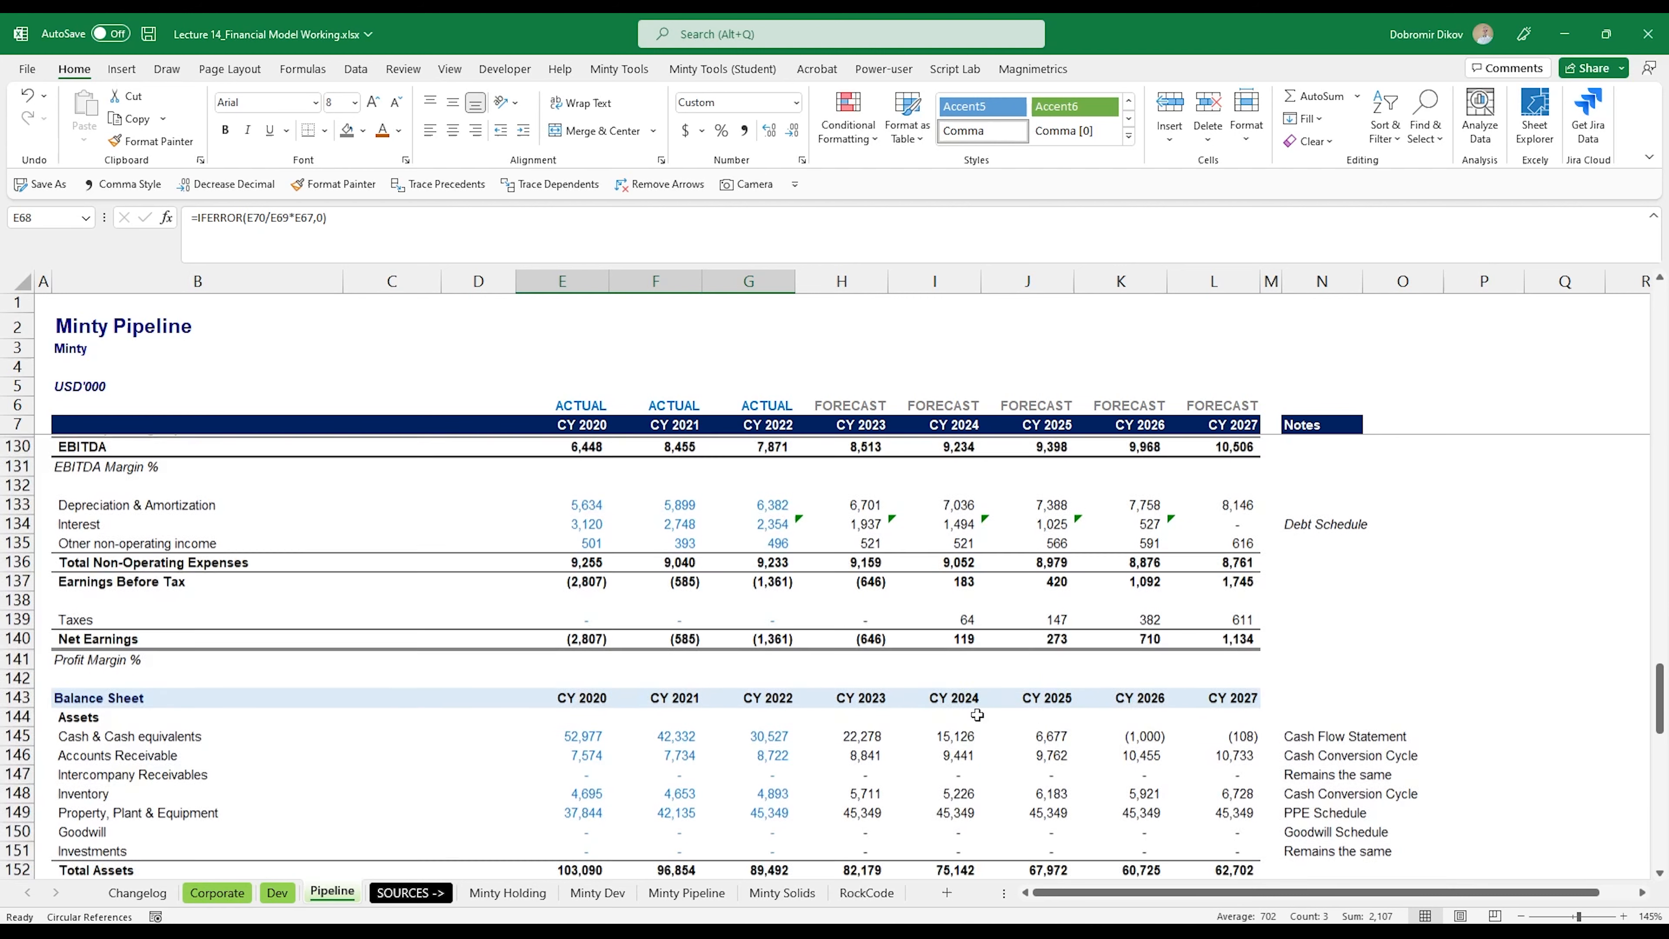
pyautogui.scroll(-1, 978, 715)
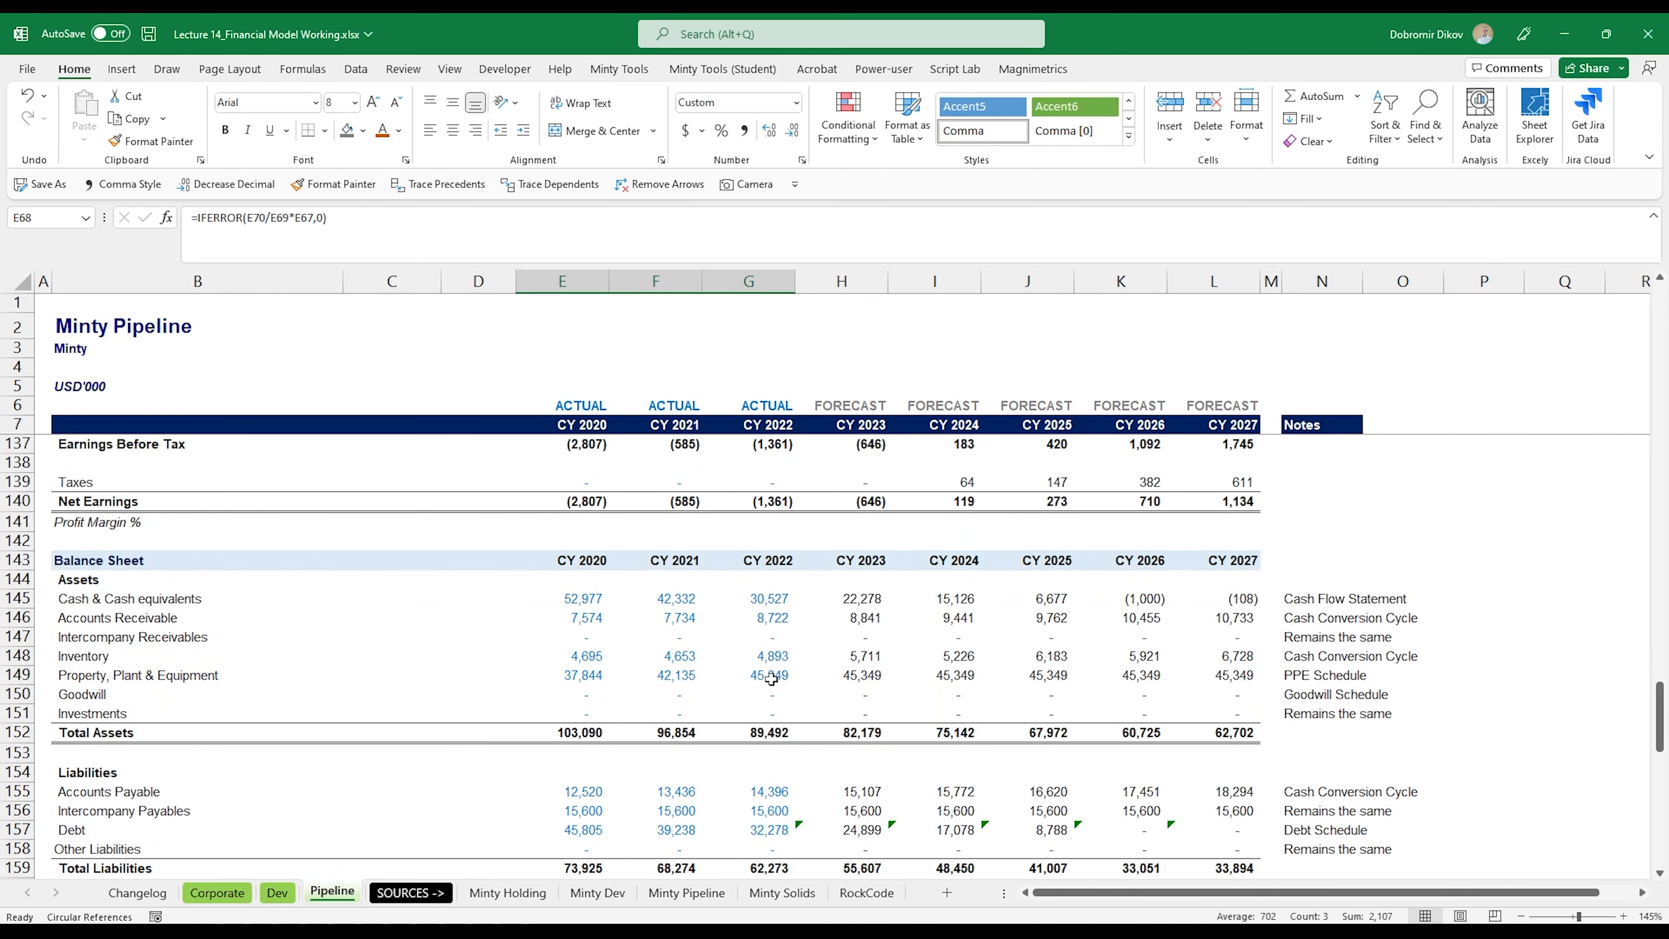
pyautogui.scroll(-2, 980, 713)
pyautogui.scroll(-1, 980, 713)
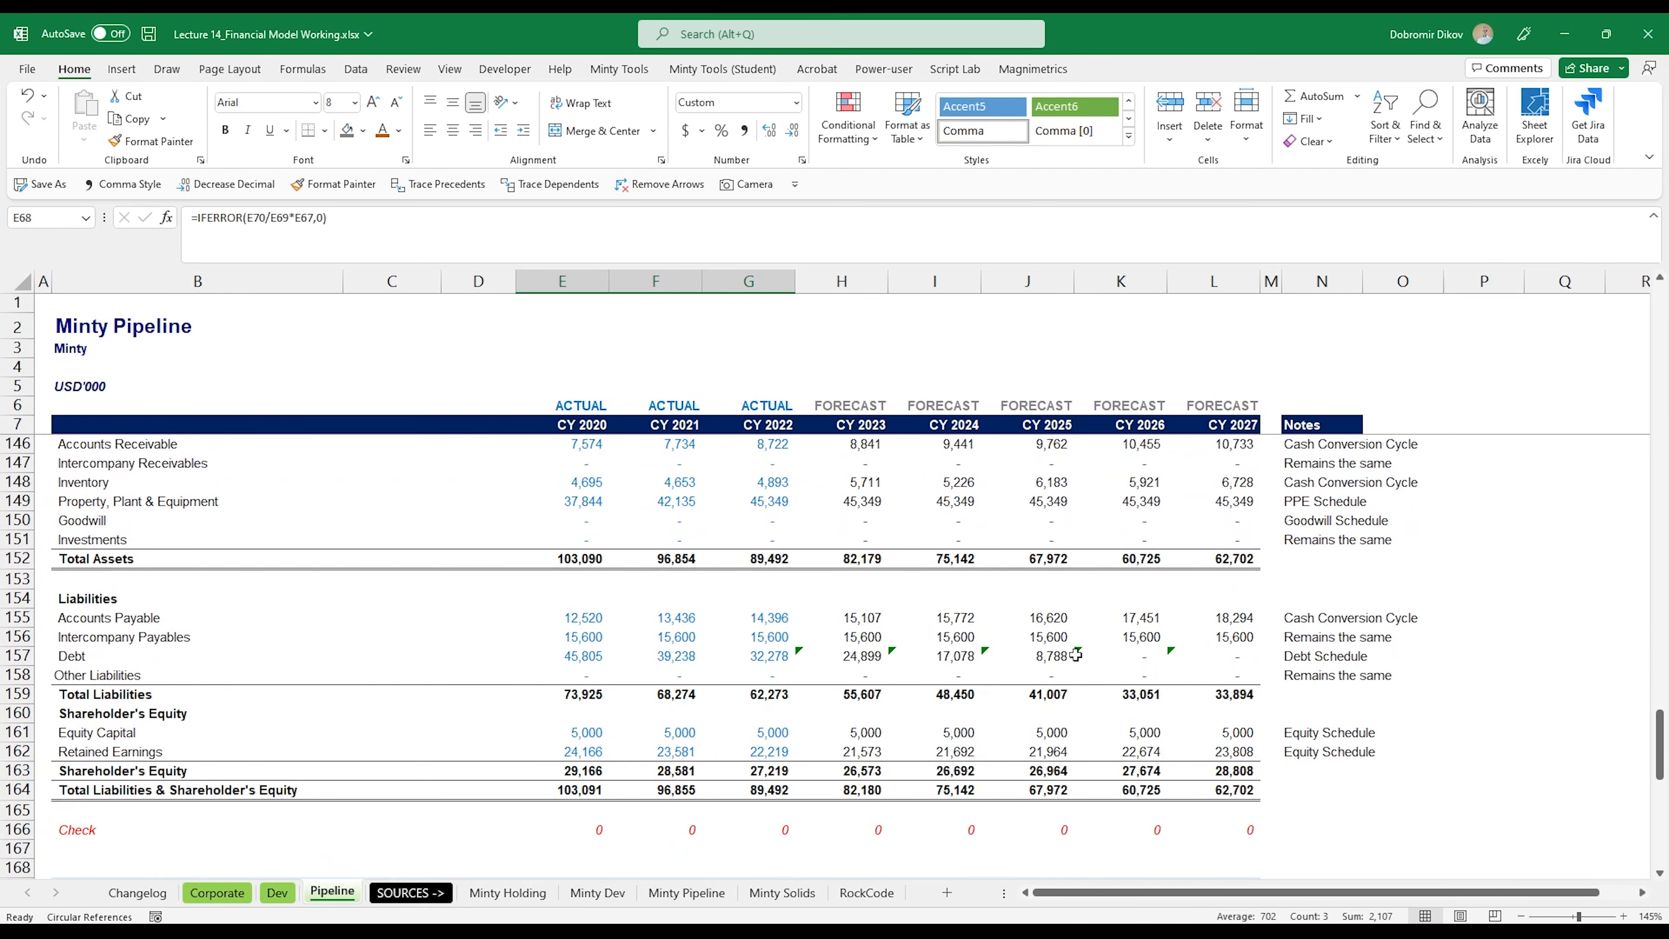
pyautogui.click(1132, 657)
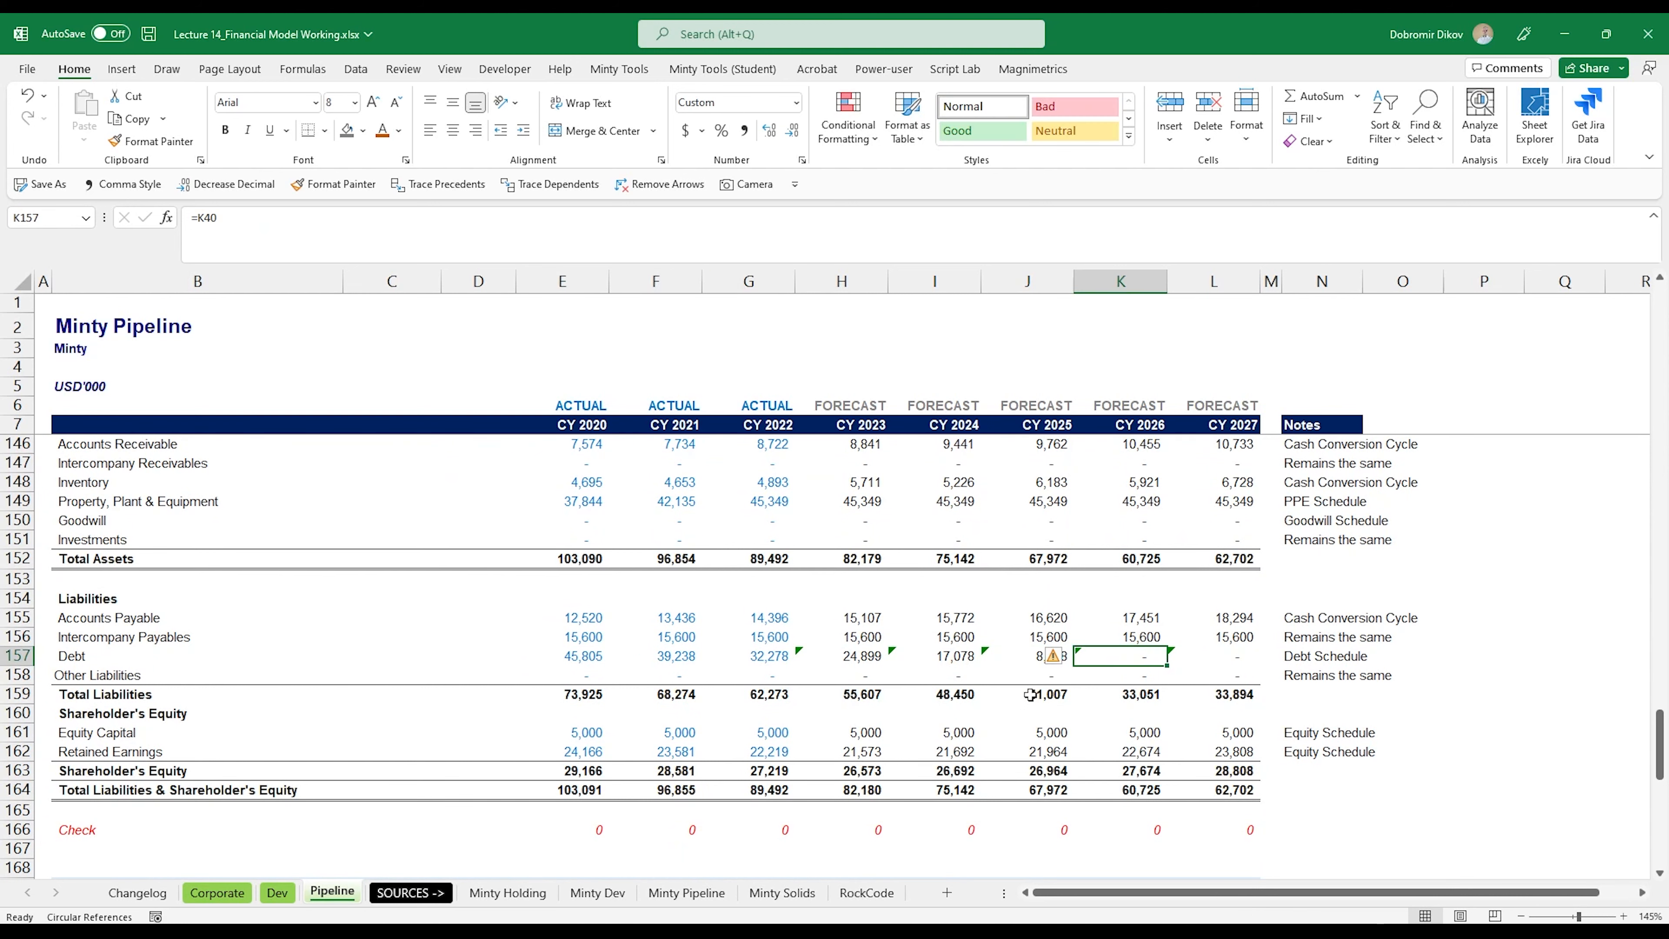
pyautogui.scroll(2, 1138, 728)
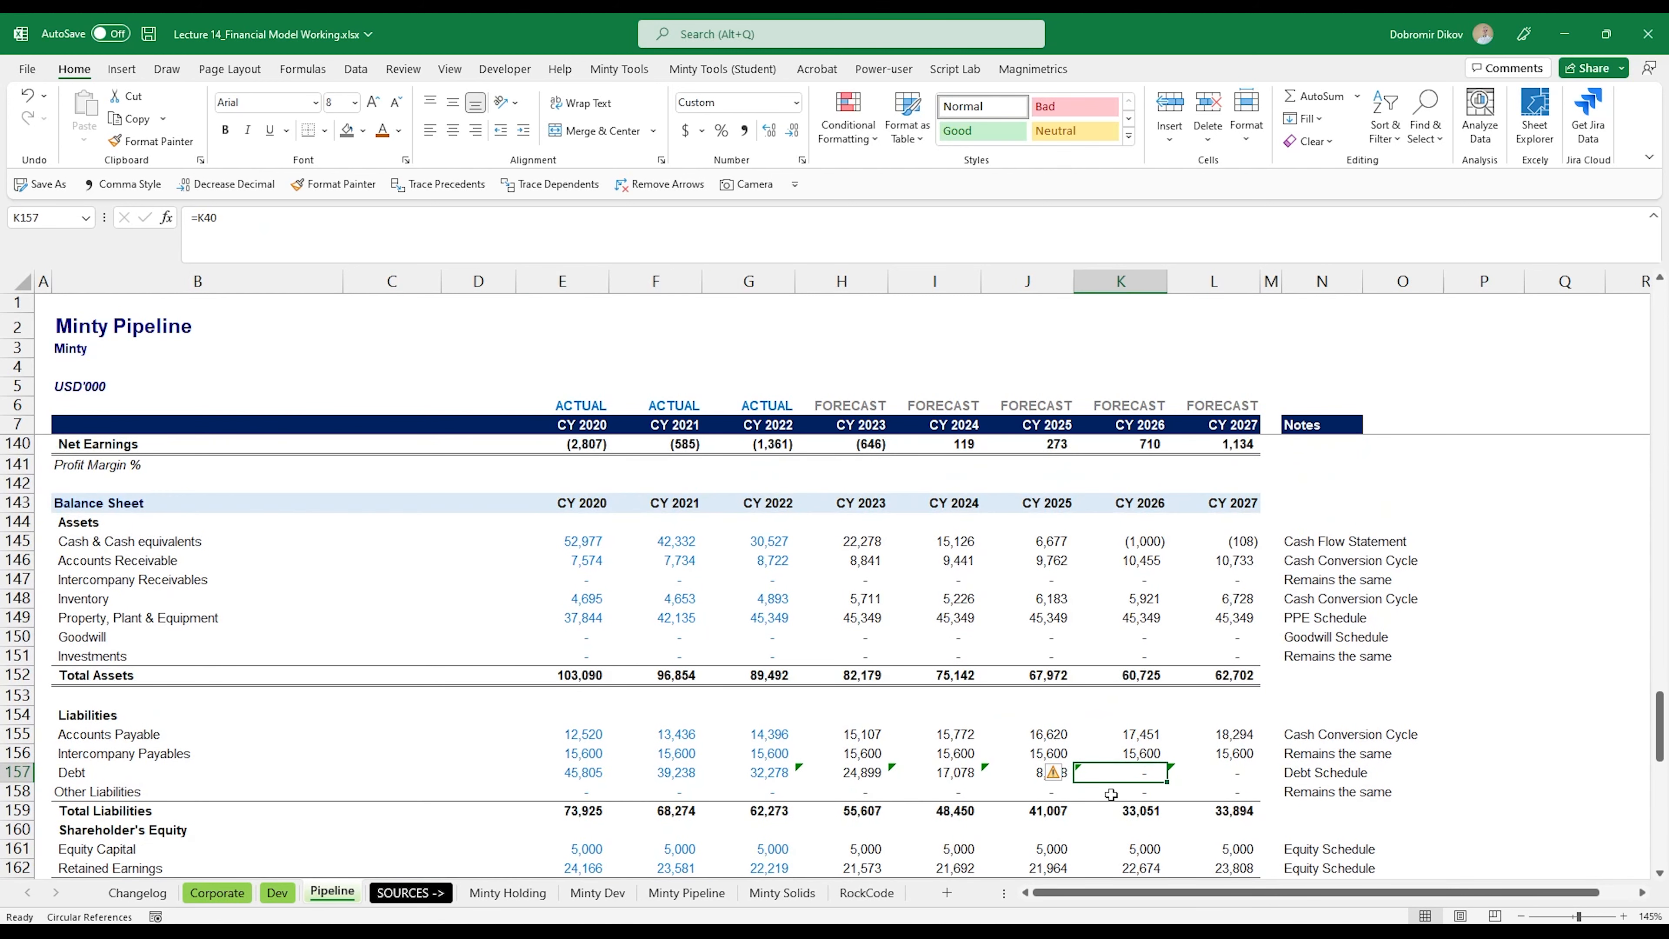
pyautogui.scroll(4, 1117, 756)
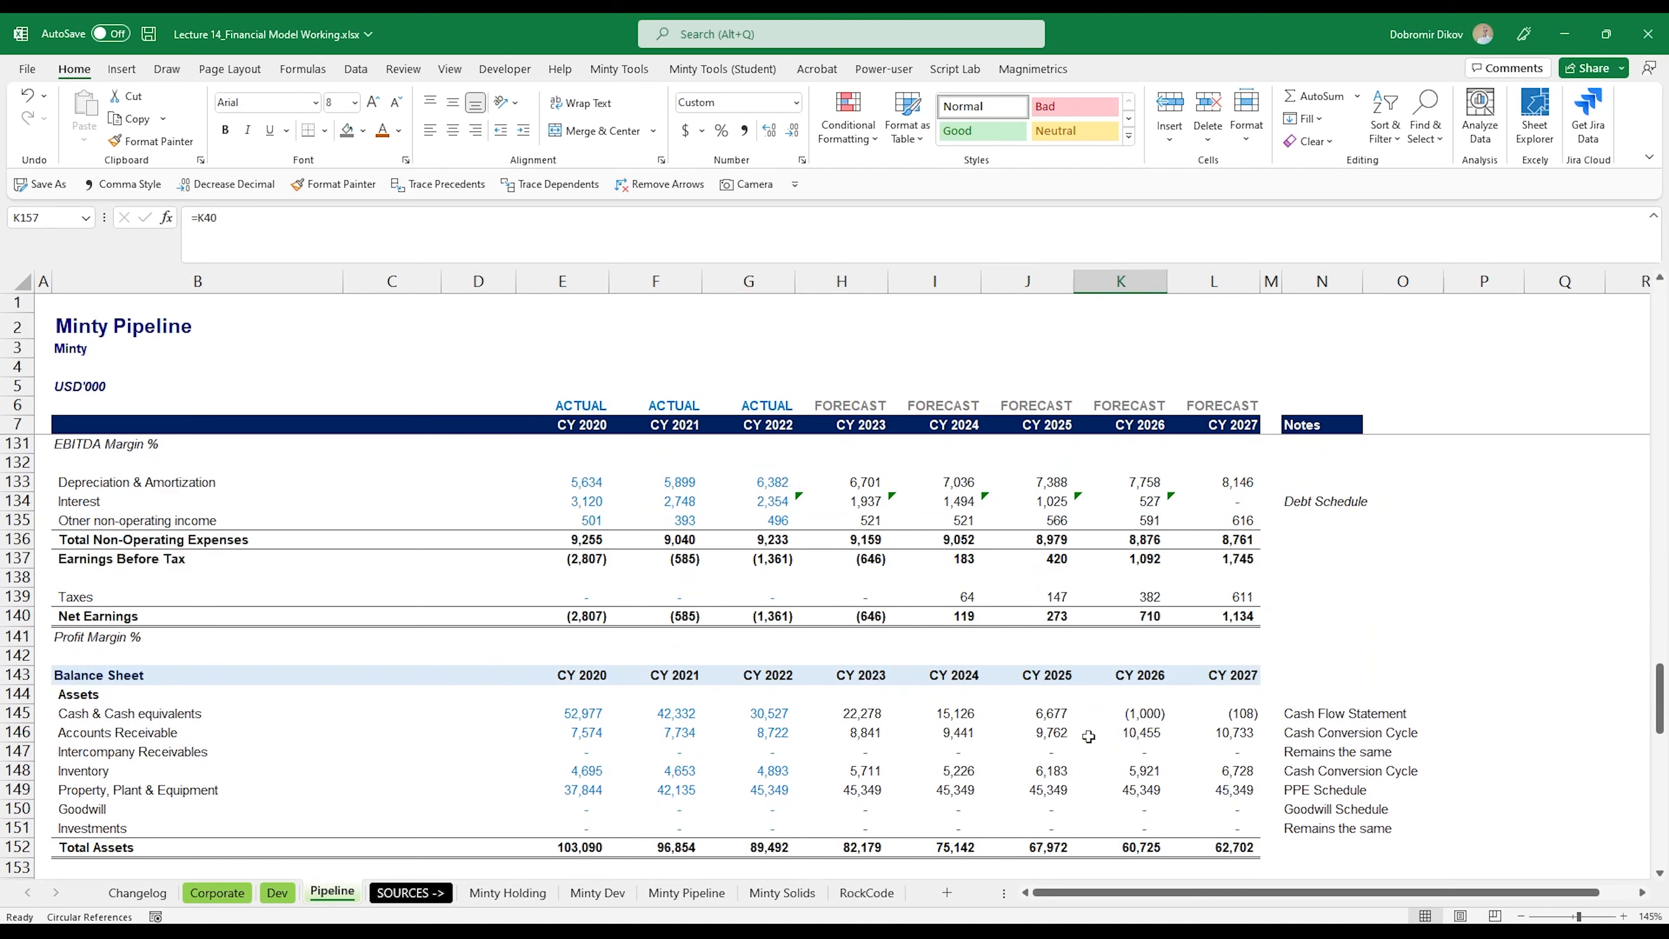
pyautogui.scroll(20, 1142, 724)
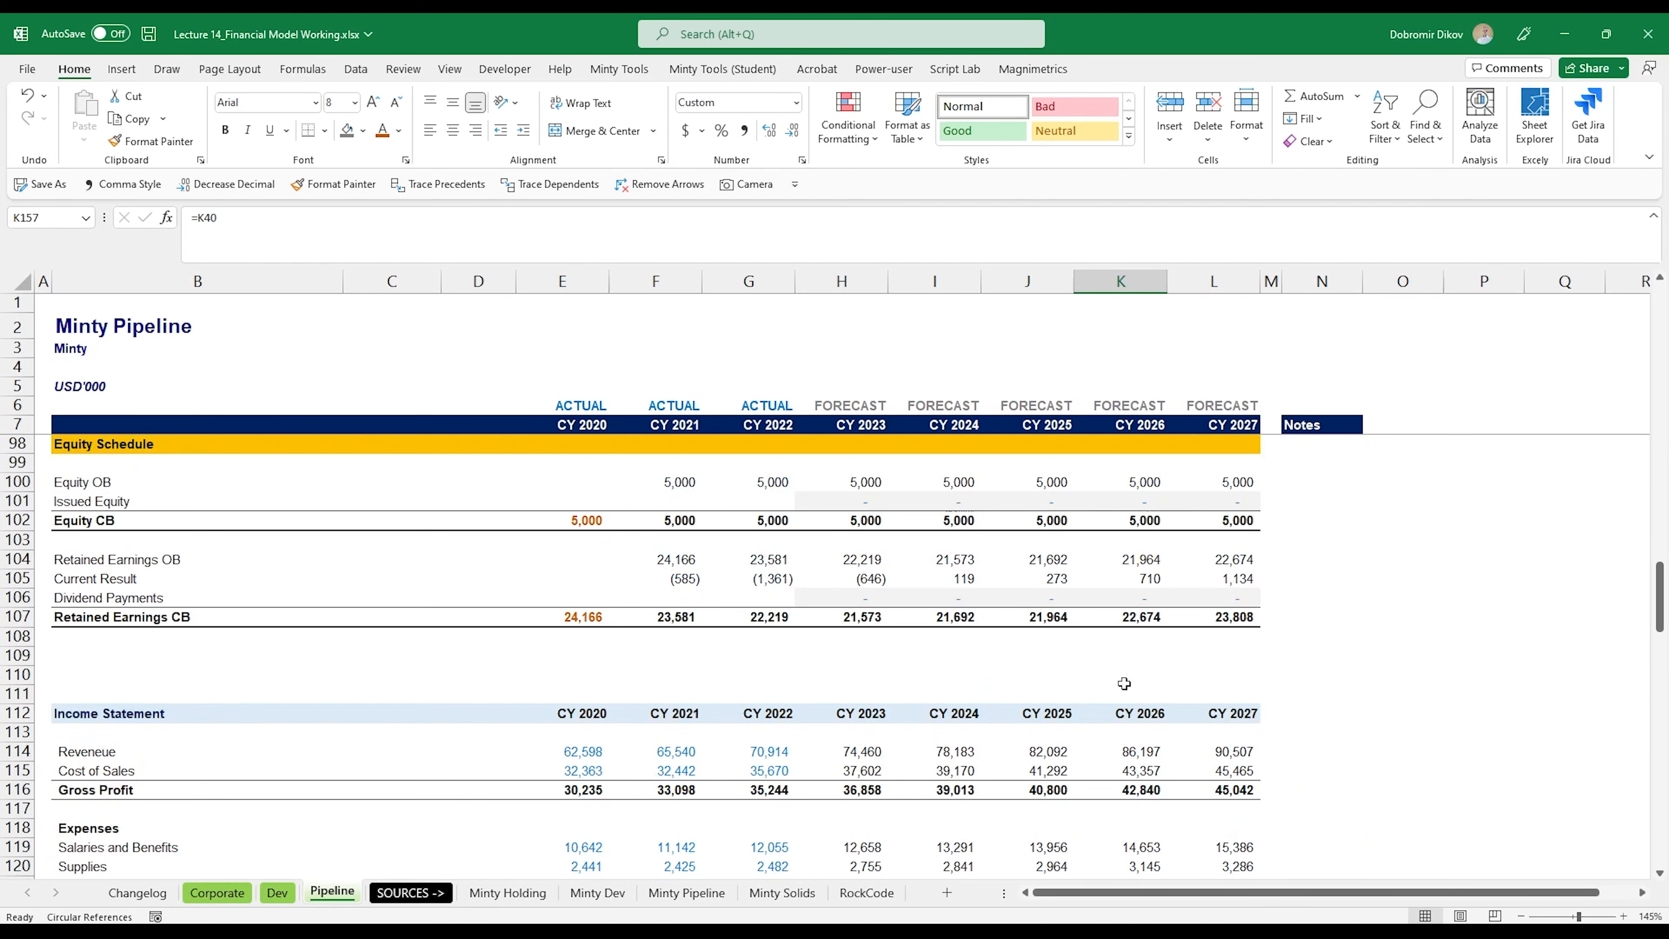
pyautogui.scroll(10, 1141, 729)
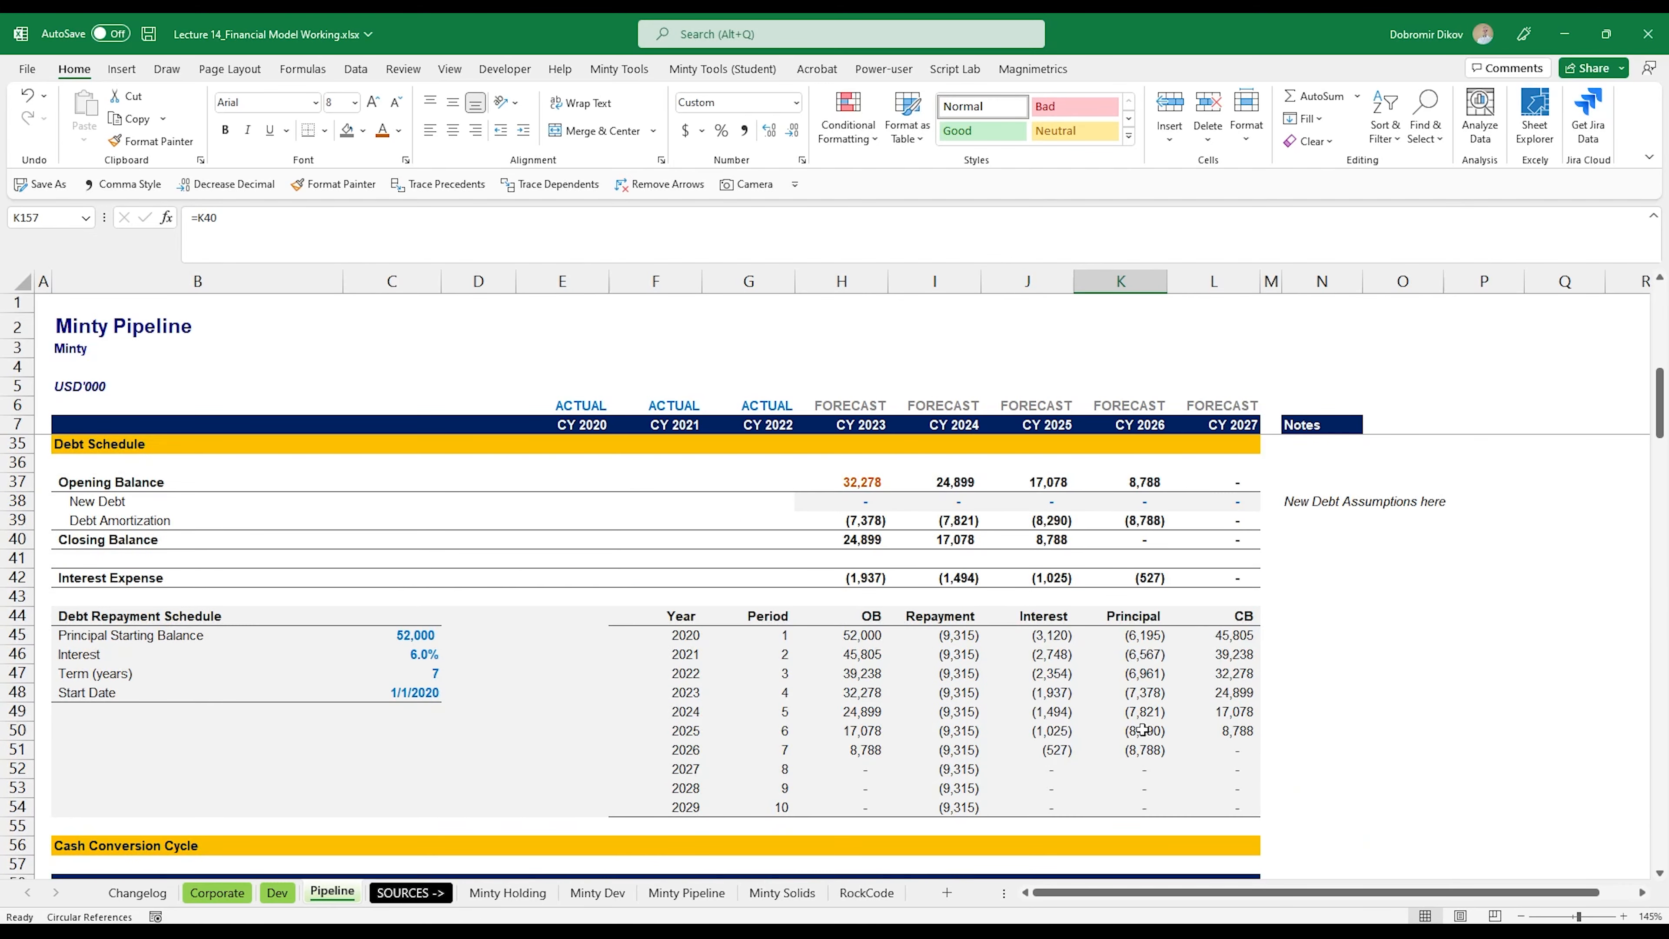
pyautogui.click(1217, 749)
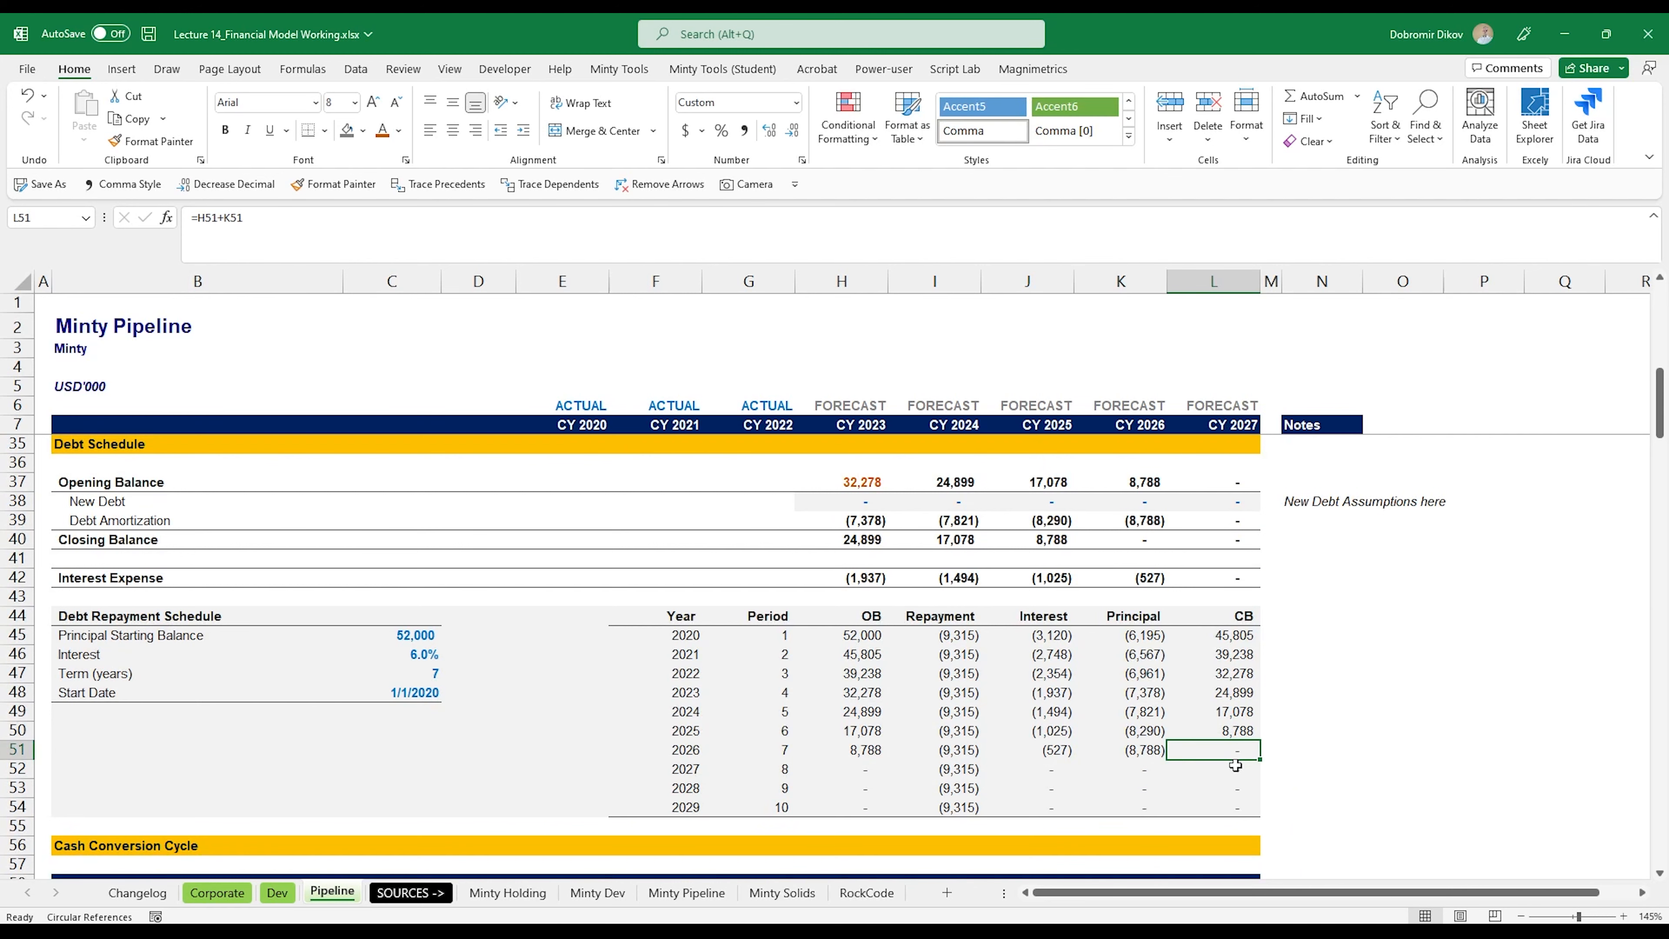
# Step: Inspect the balance sheet Check row E166:L166 and the Cash Flow Statement down to its check rows
pyautogui.scroll(-20, 1237, 754)
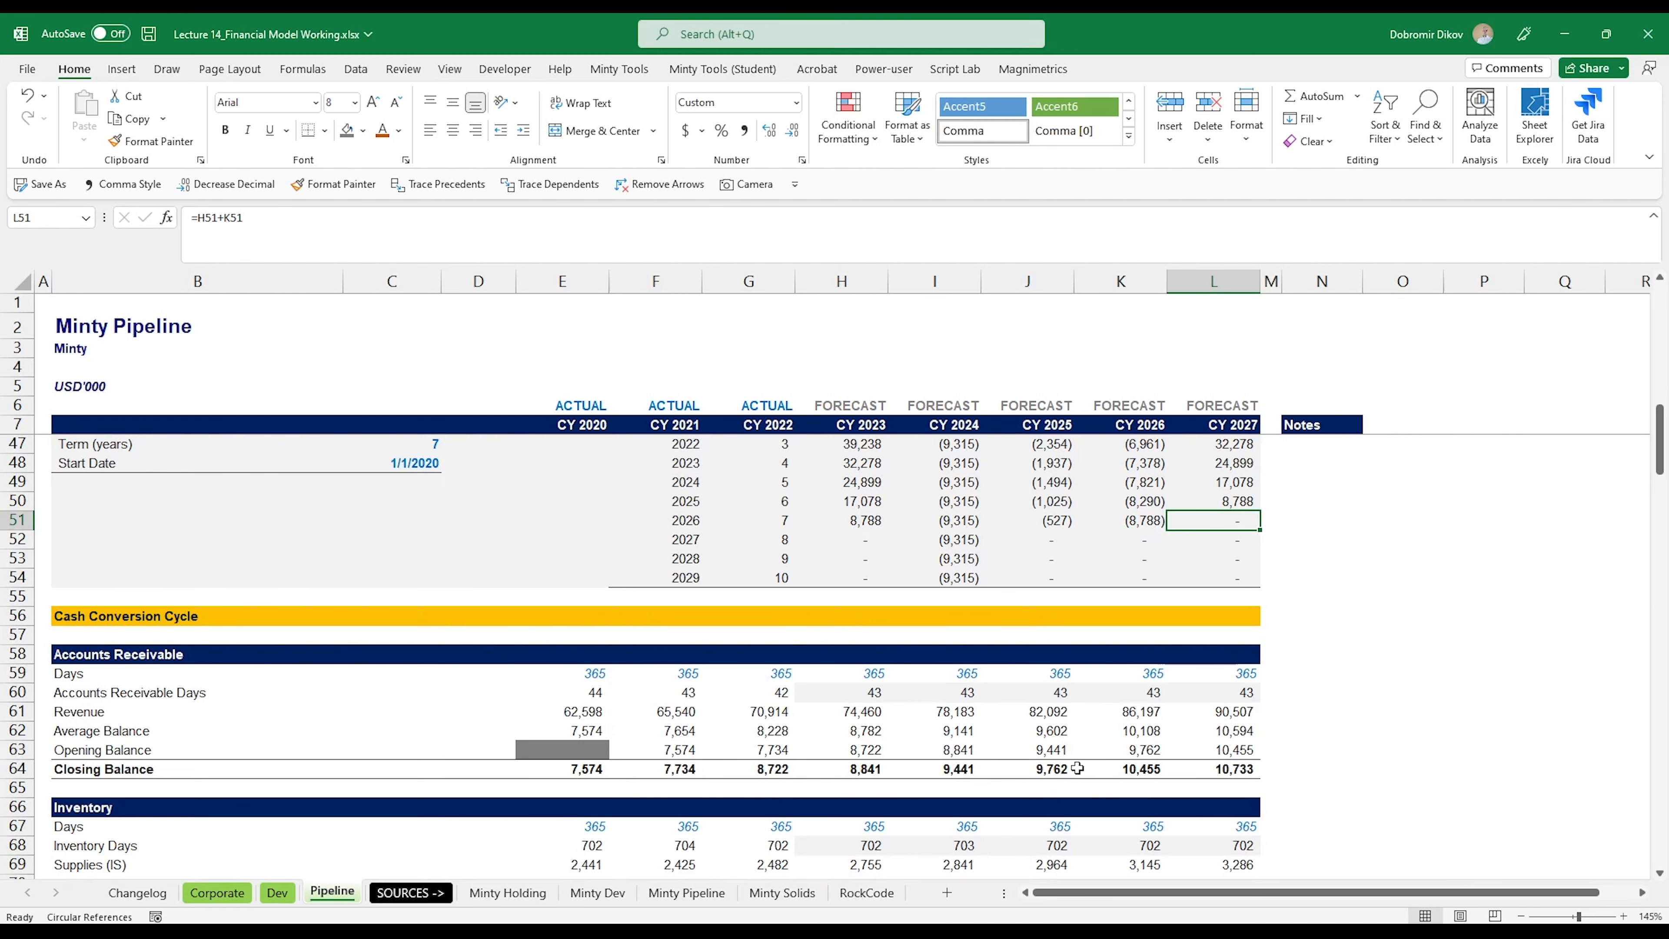
pyautogui.scroll(-7, 1111, 797)
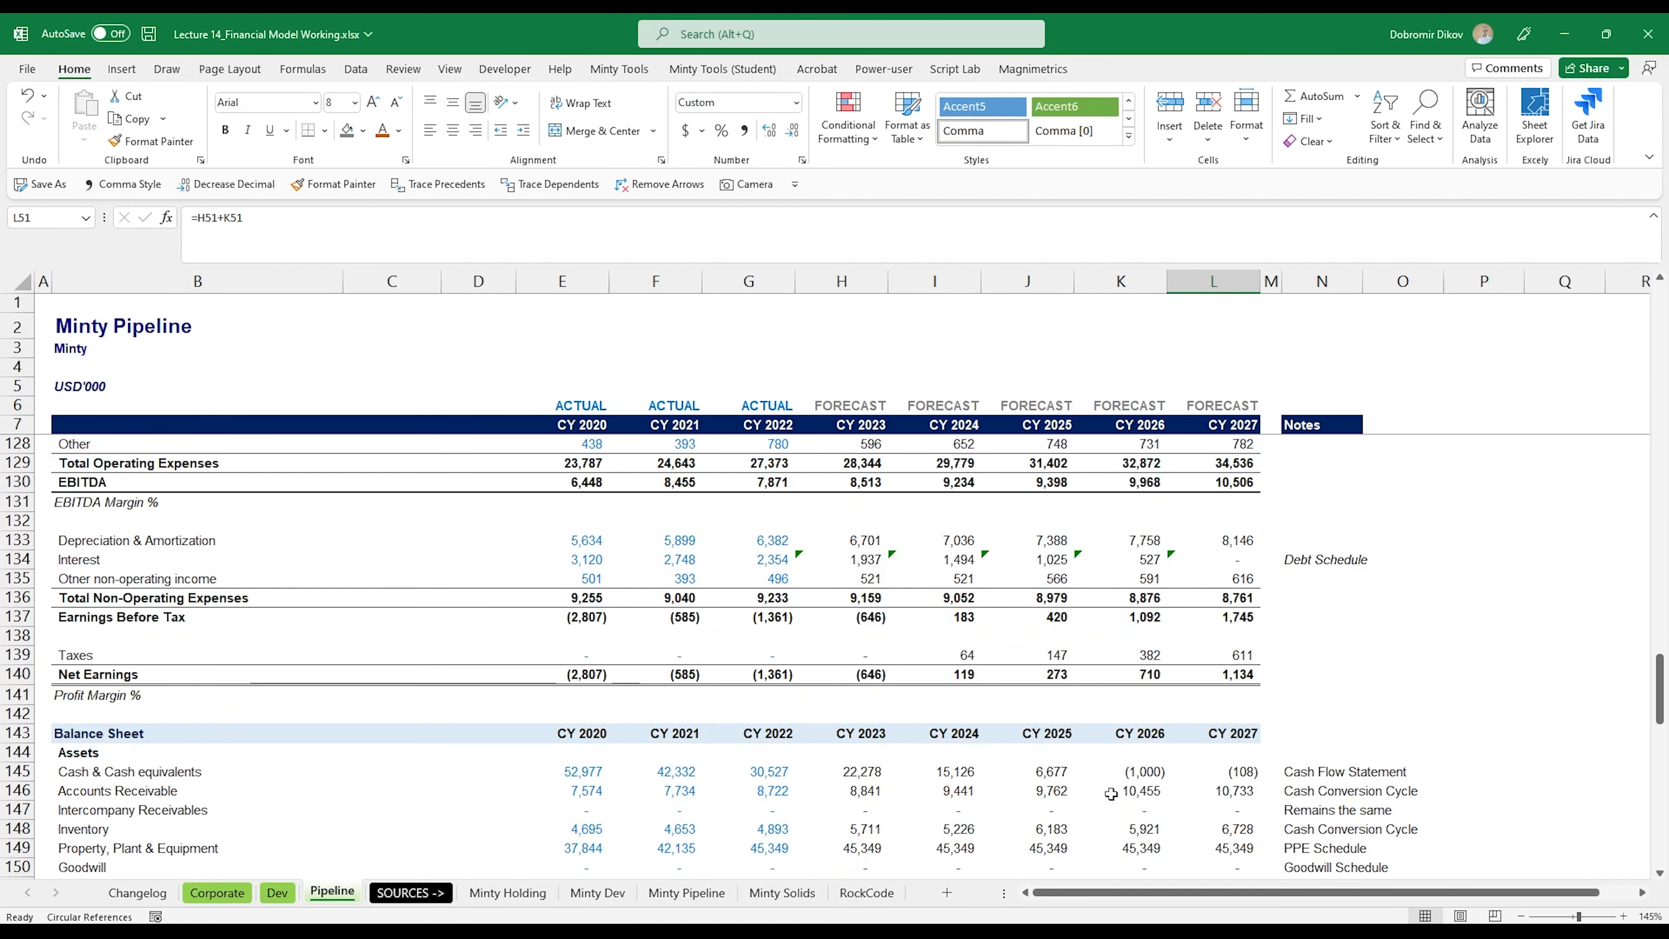
pyautogui.click(1111, 772)
pyautogui.scroll(-7, 1102, 730)
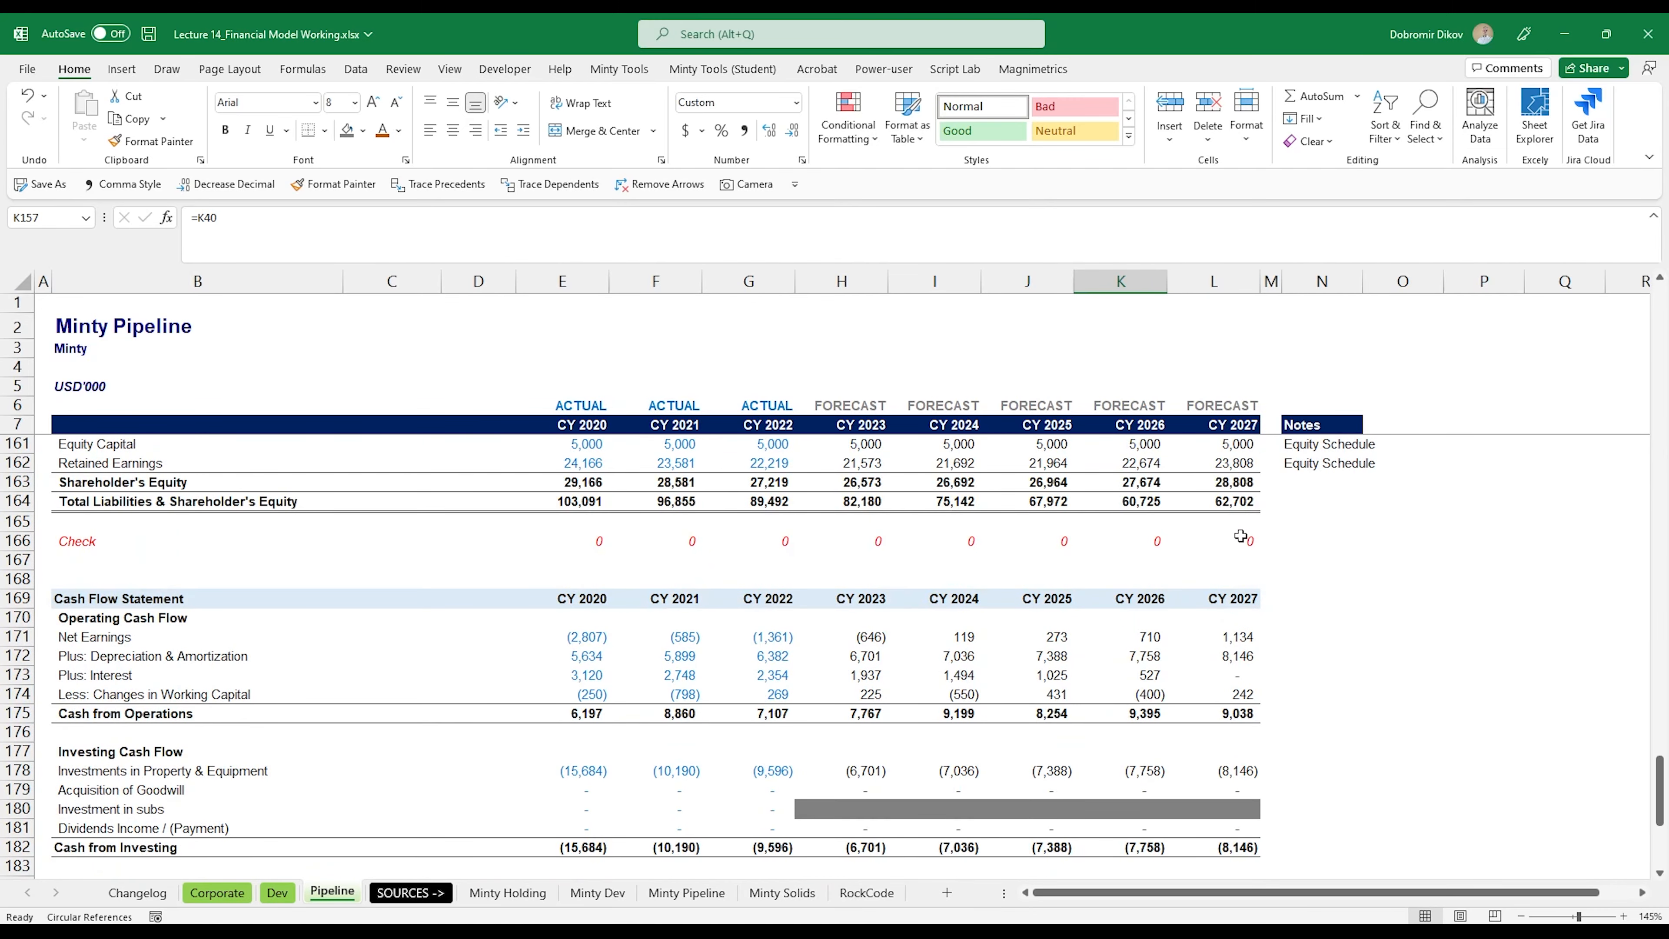
pyautogui.moveTo(1241, 536); pyautogui.dragTo(558, 541)
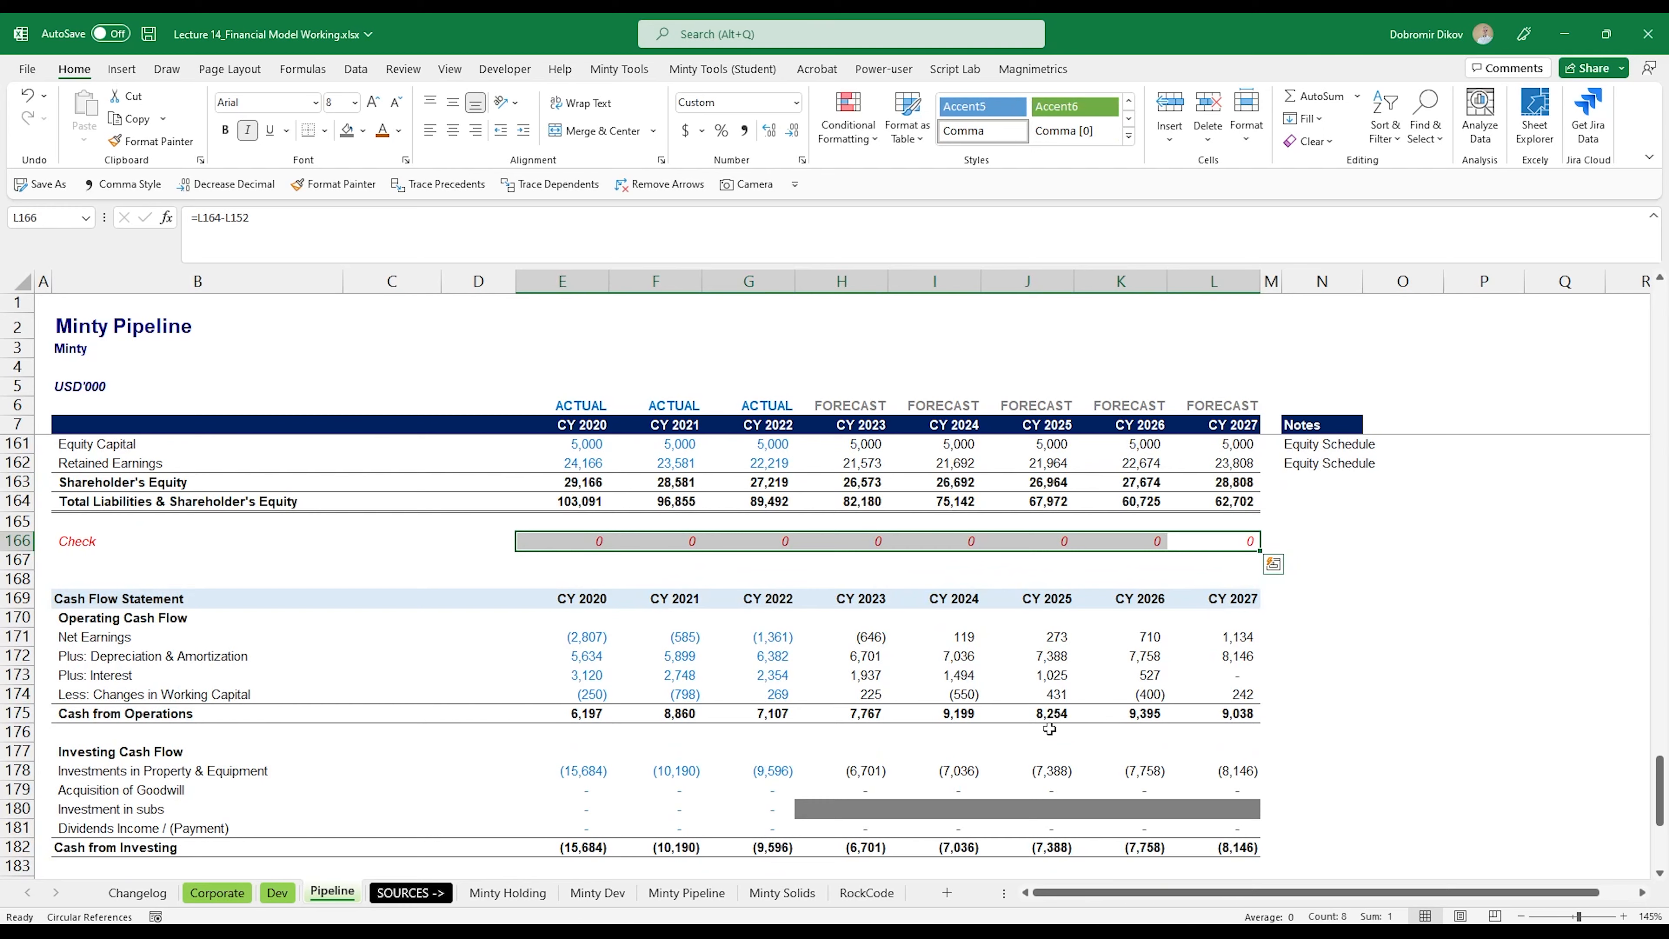
pyautogui.scroll(-2, 1049, 729)
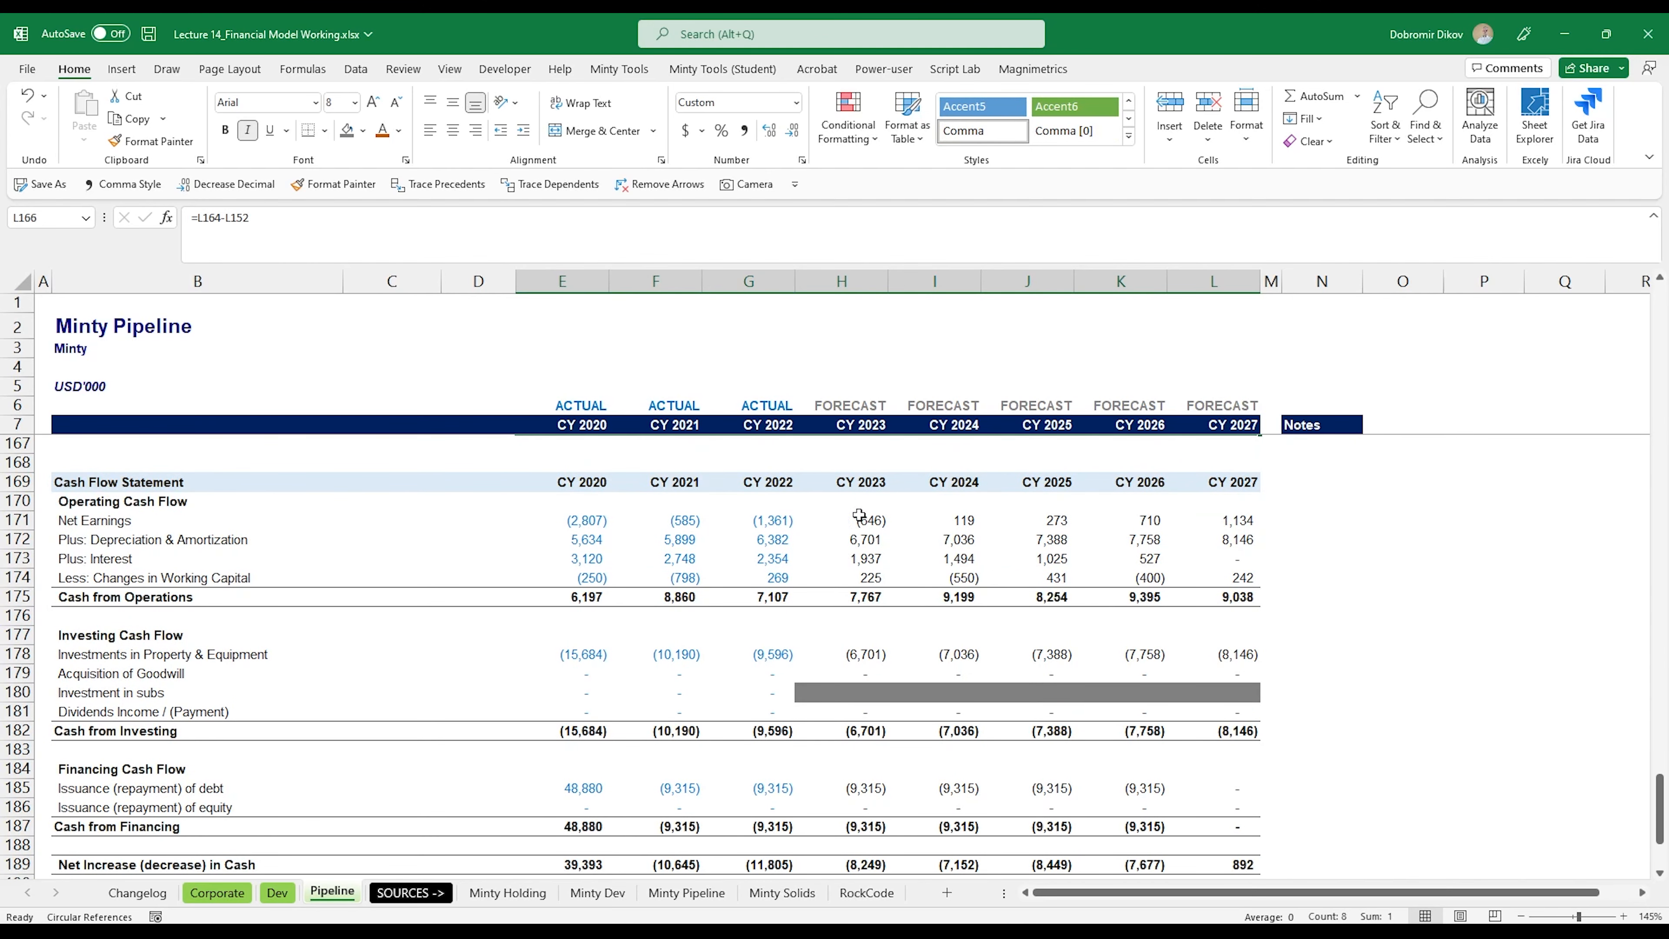
pyautogui.scroll(-1, 904, 678)
pyautogui.scroll(-2, 905, 678)
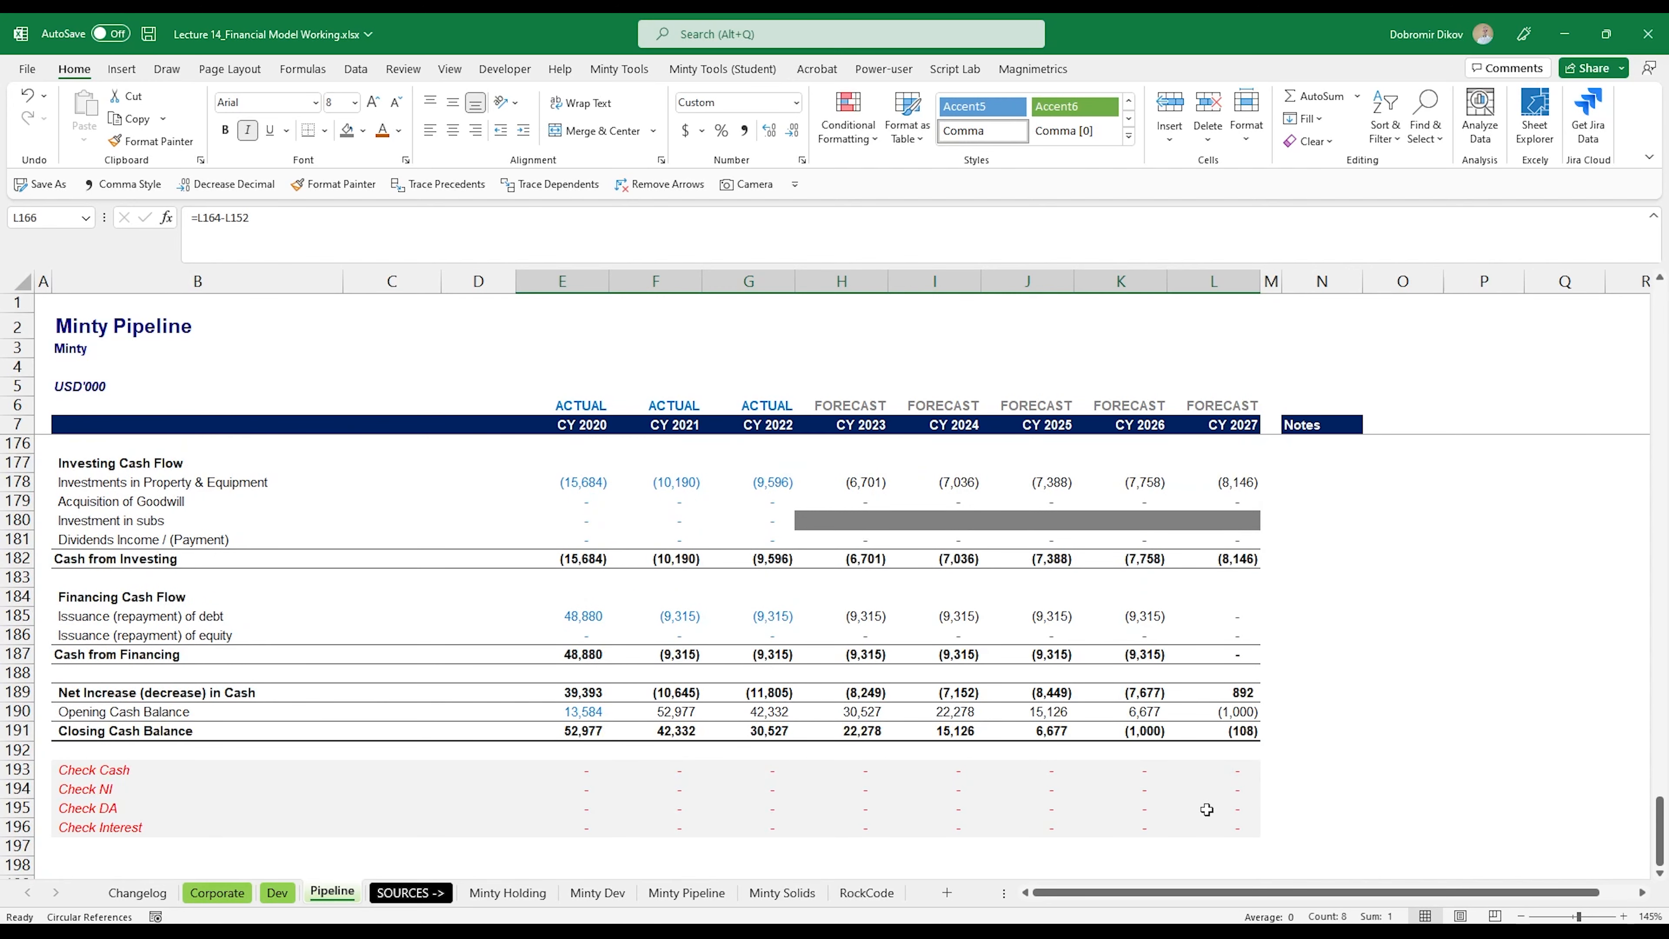
# Step: Remove the grey fill from the Pipeline sheet's check rows, B193:L196
pyautogui.moveTo(1220, 763); pyautogui.dragTo(124, 772)
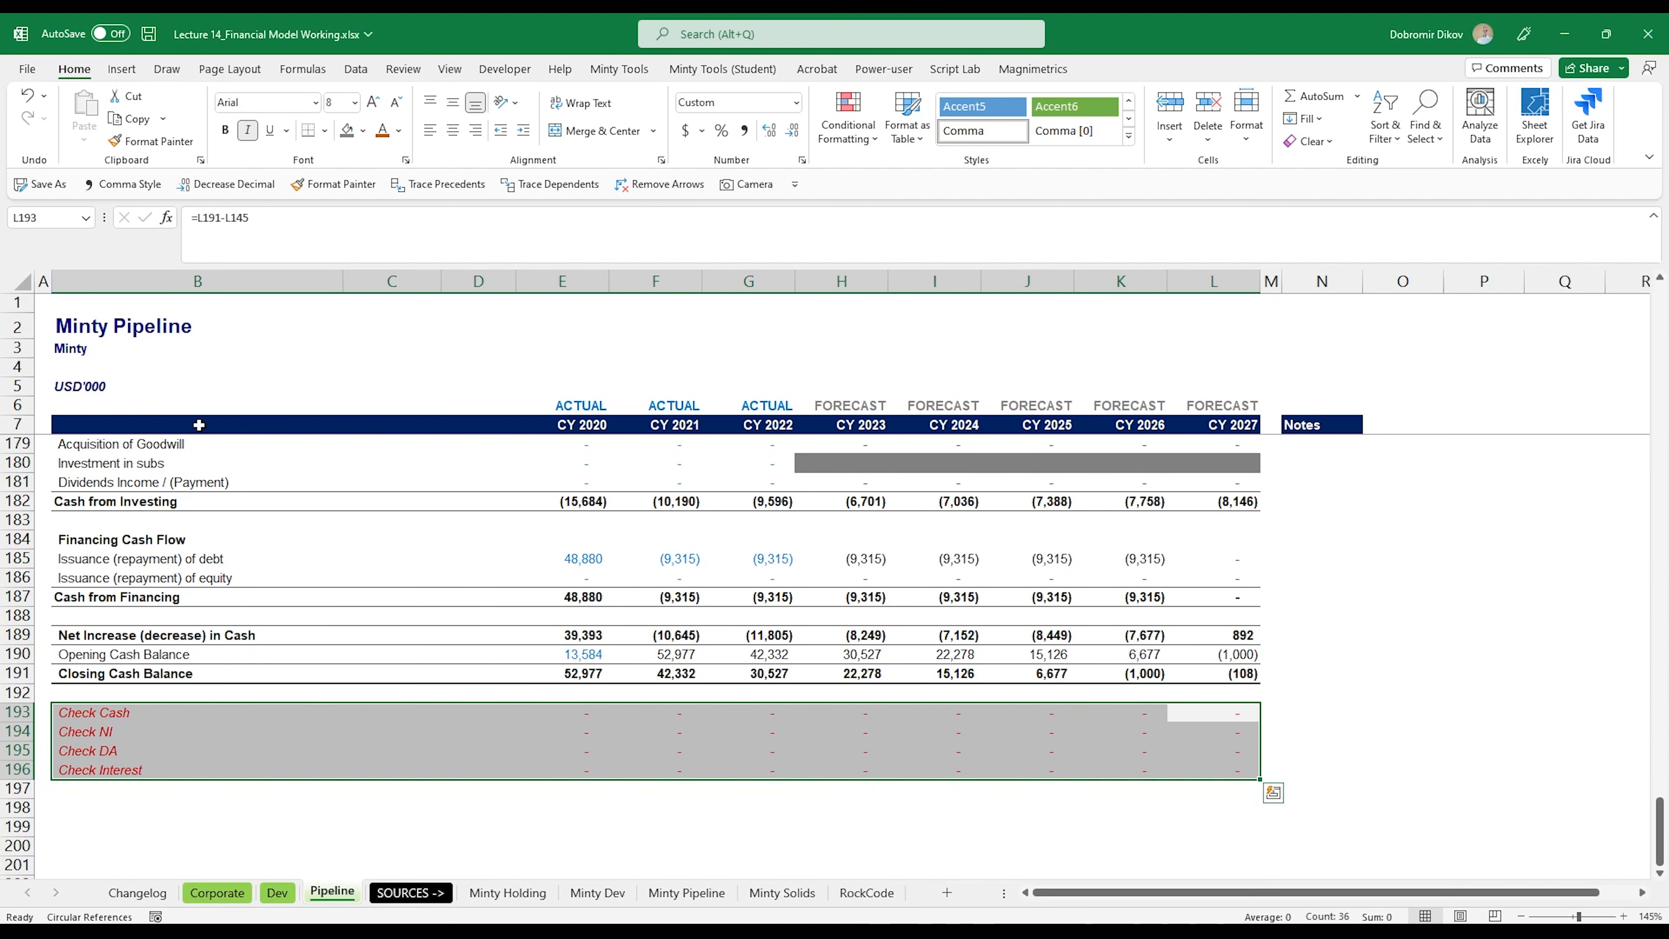
pyautogui.click(362, 130)
pyautogui.click(379, 323)
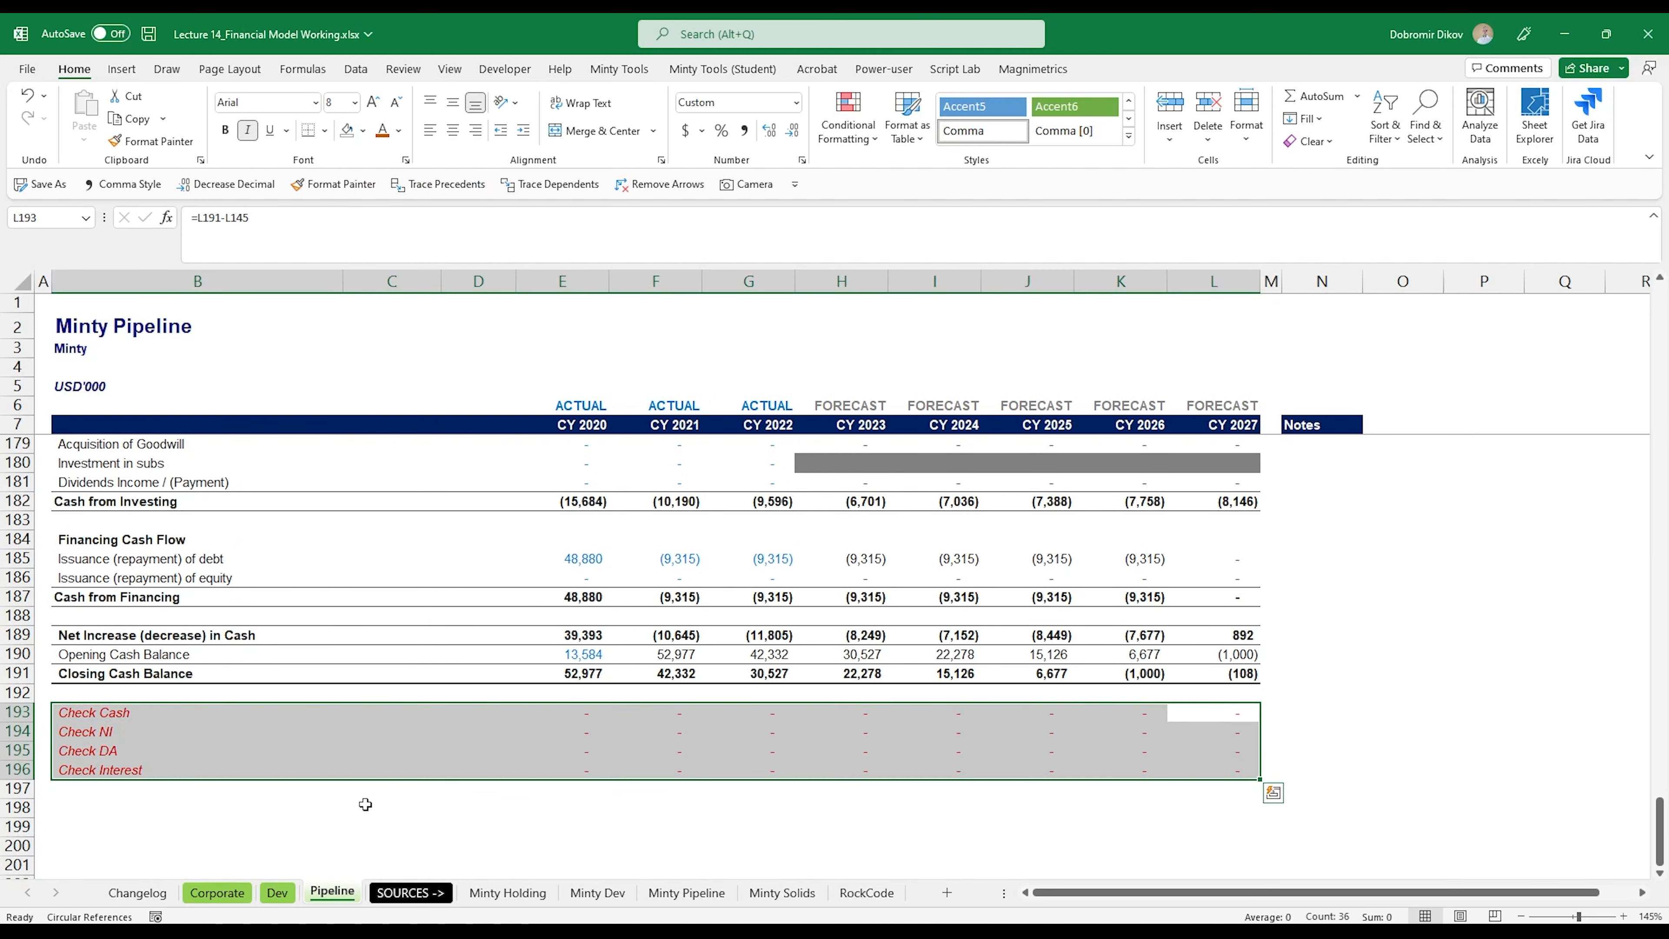
# Step: On the Dev sheet, clear the grey fill from the check rows B193:L196
pyautogui.click(284, 898)
pyautogui.scroll(-20, 381, 847)
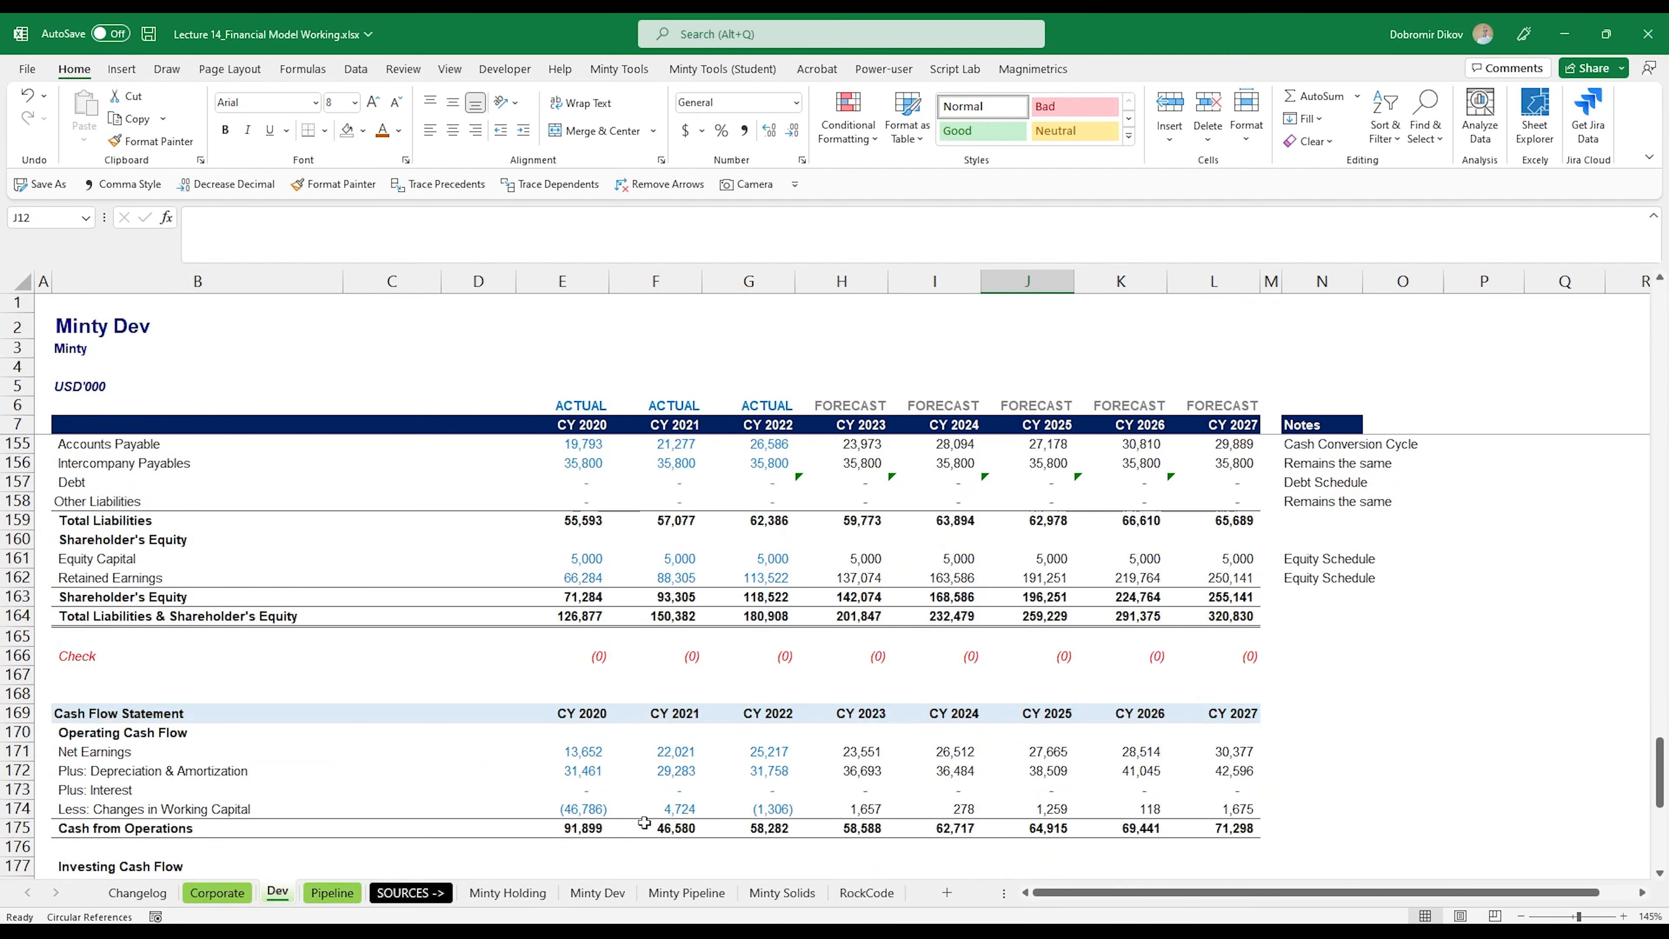
pyautogui.moveTo(1241, 600); pyautogui.dragTo(163, 654)
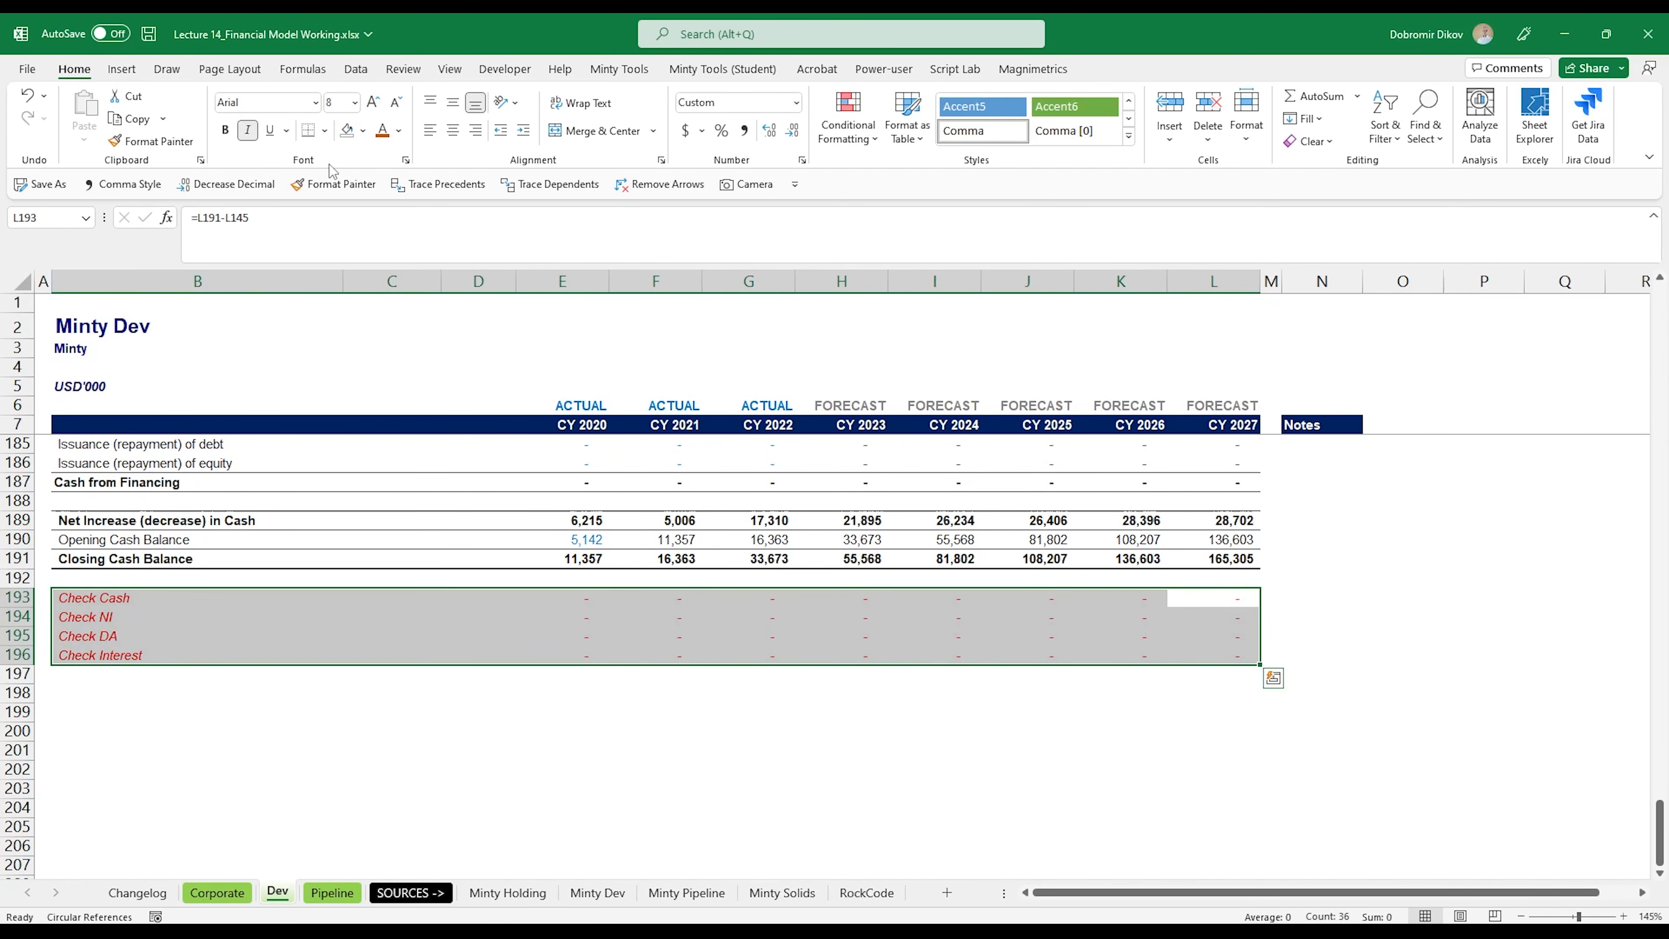
# Step: On the Corporate sheet, clear the grey fill from the check rows B192:L195
pyautogui.click(217, 893)
pyautogui.scroll(-20, 708, 772)
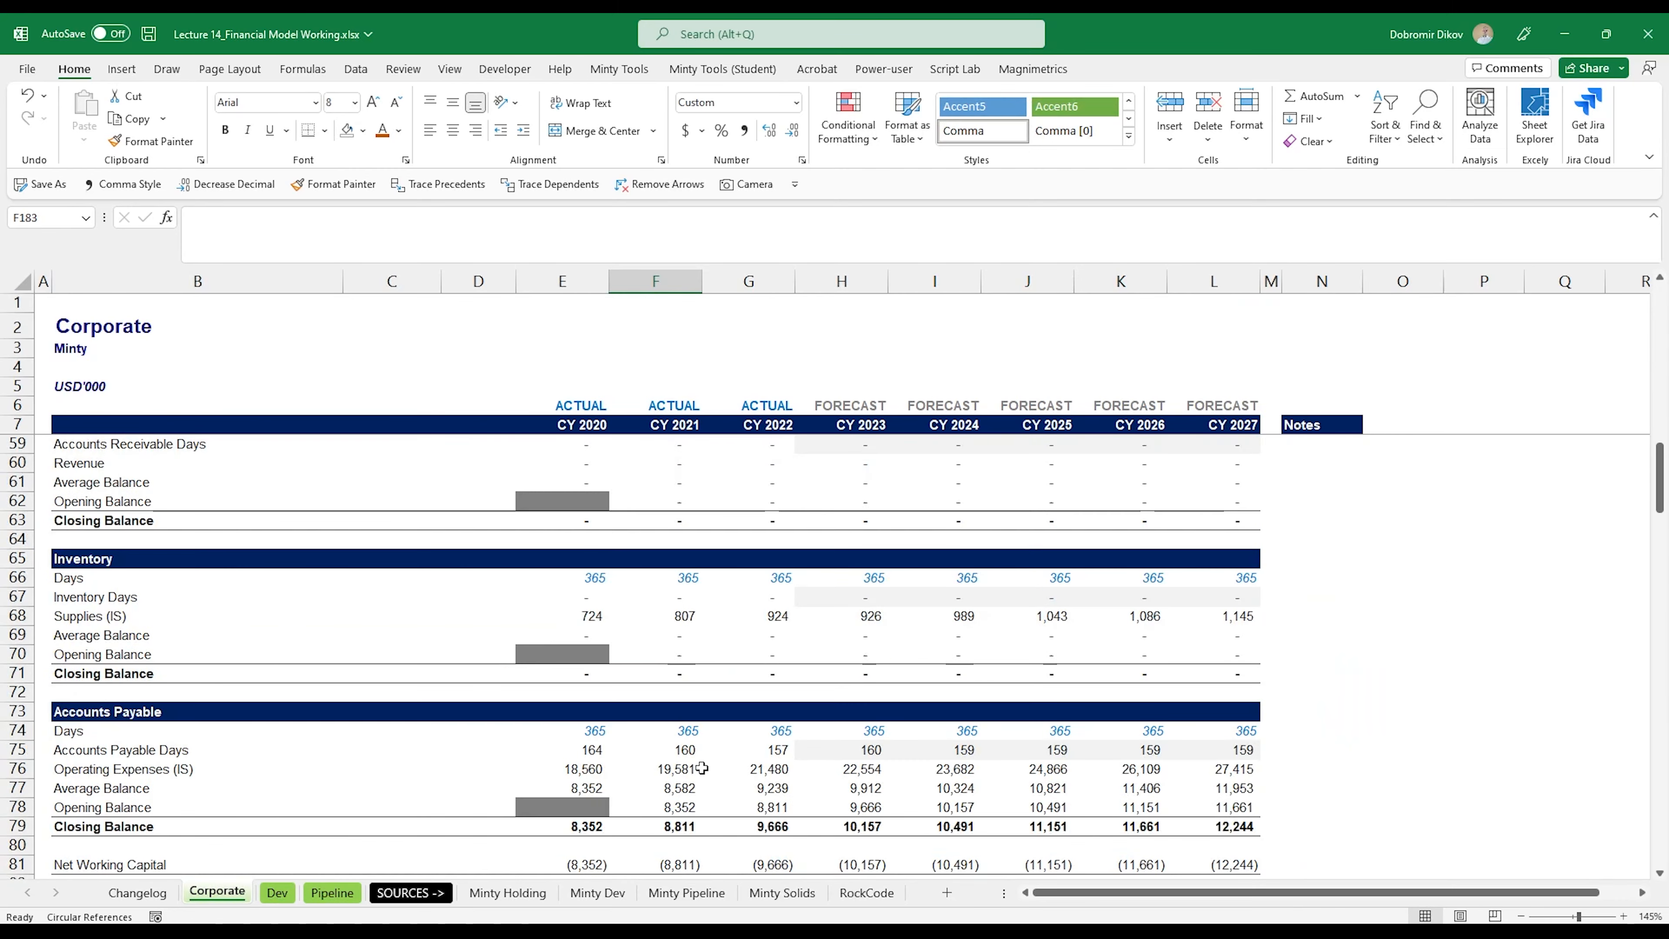
pyautogui.scroll(-20, 708, 772)
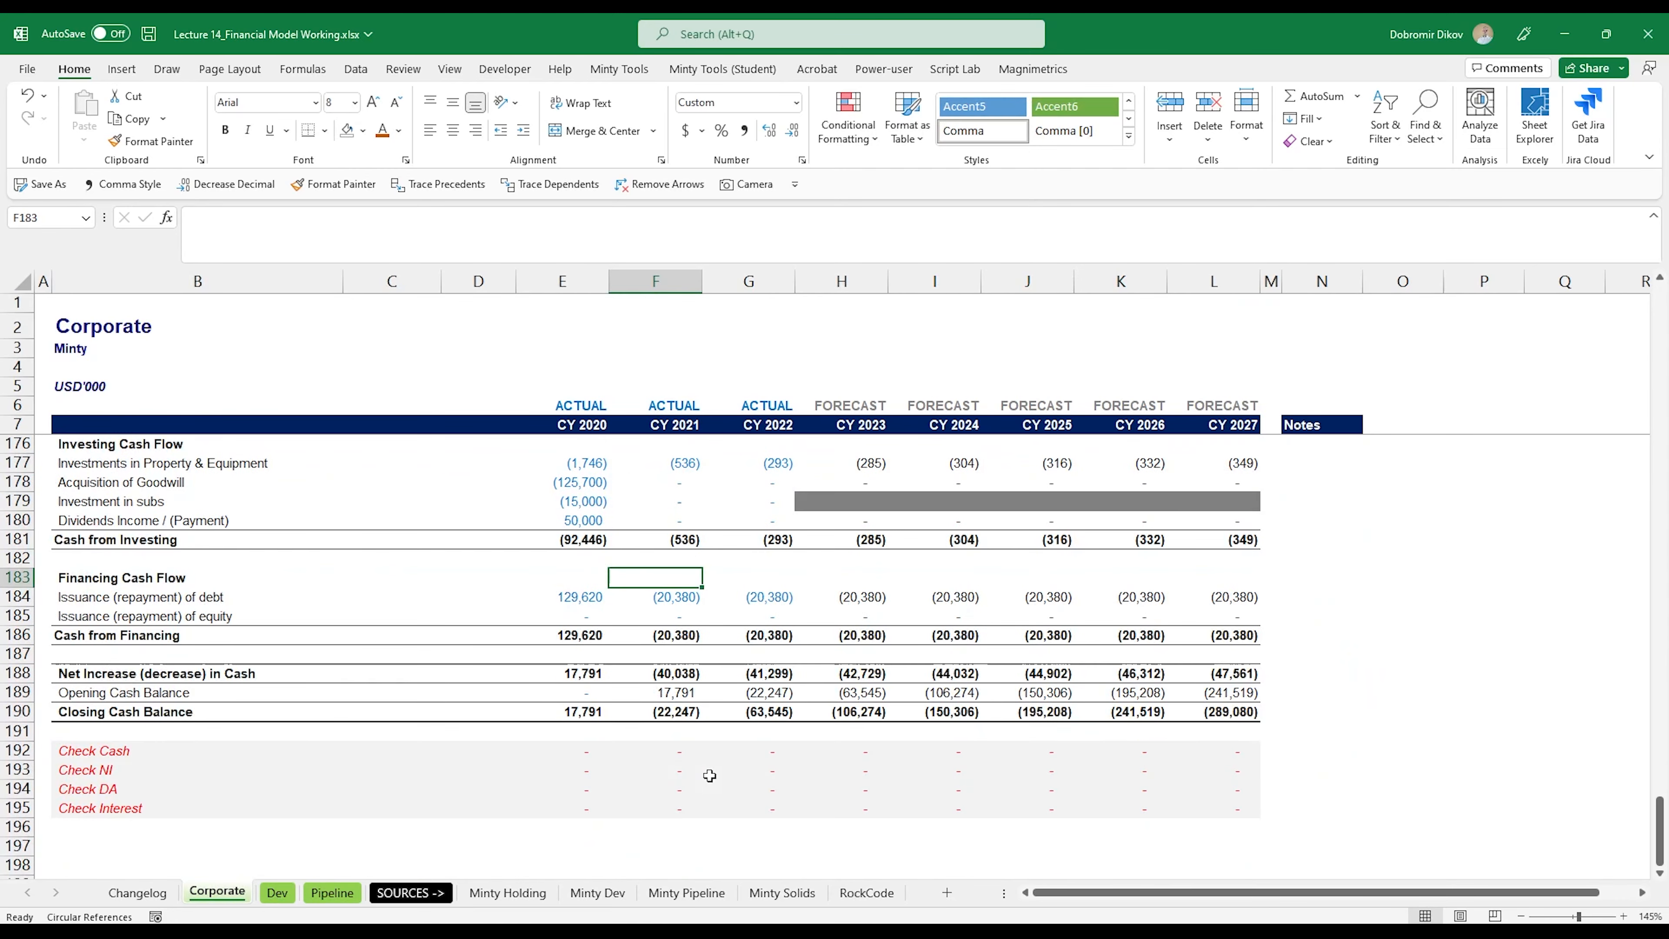
pyautogui.moveTo(1229, 528); pyautogui.dragTo(75, 578)
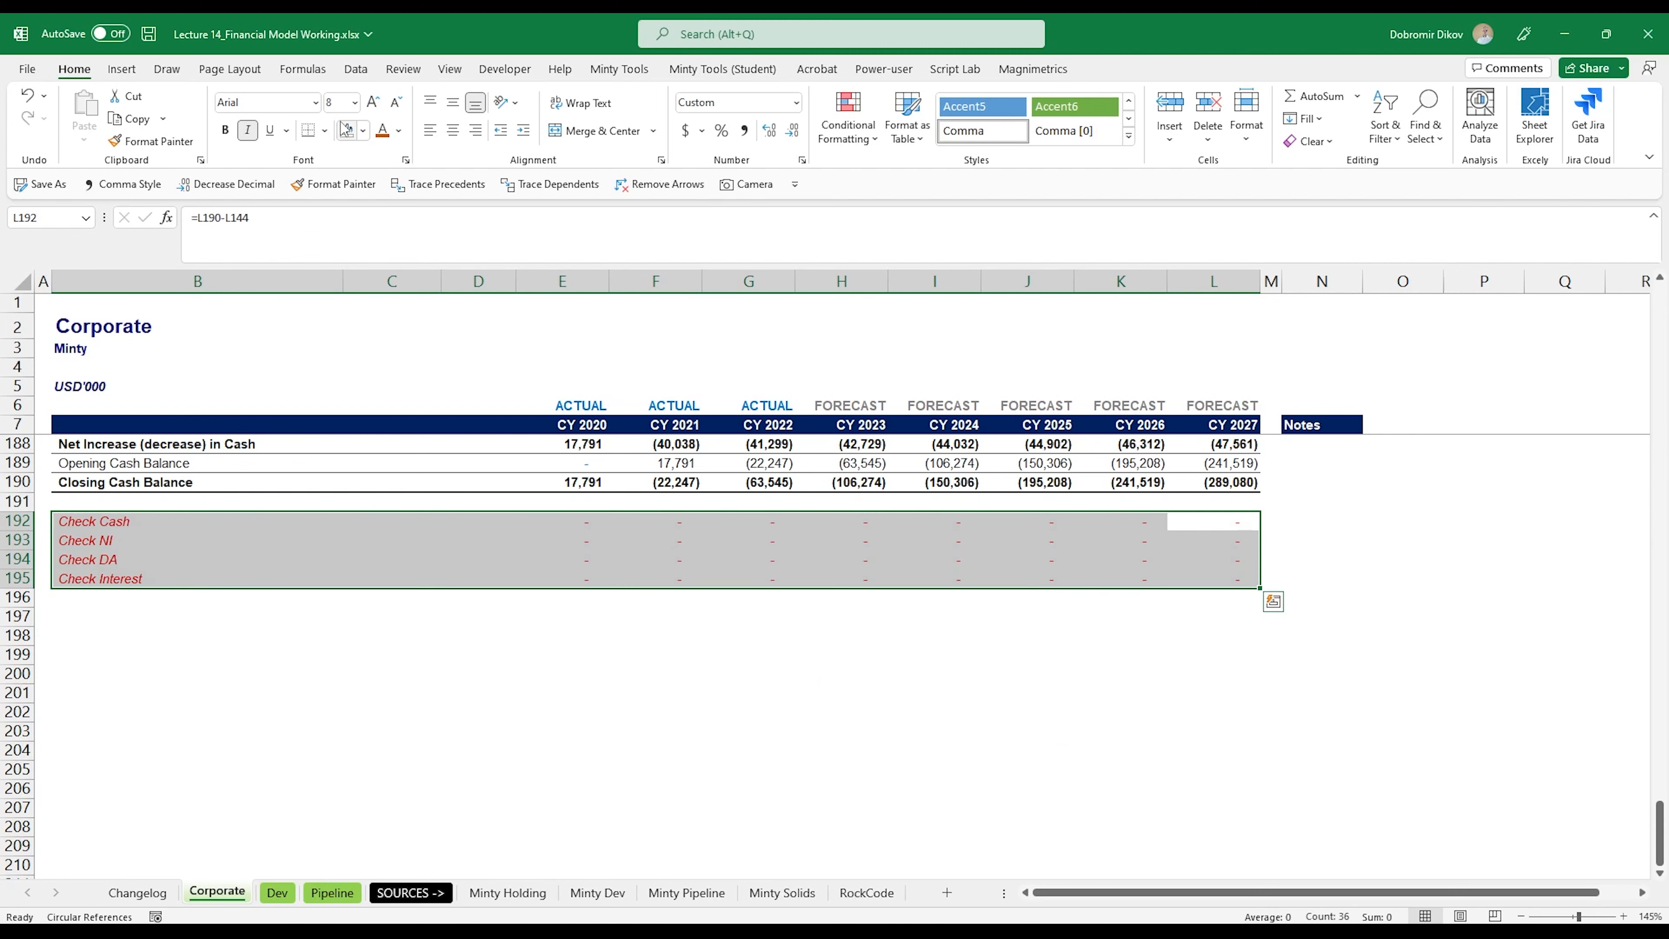
# Step: Review the Pipeline sheet from the balance sheet back up to the debt schedule
pyautogui.click(331, 893)
pyautogui.scroll(19, 1018, 658)
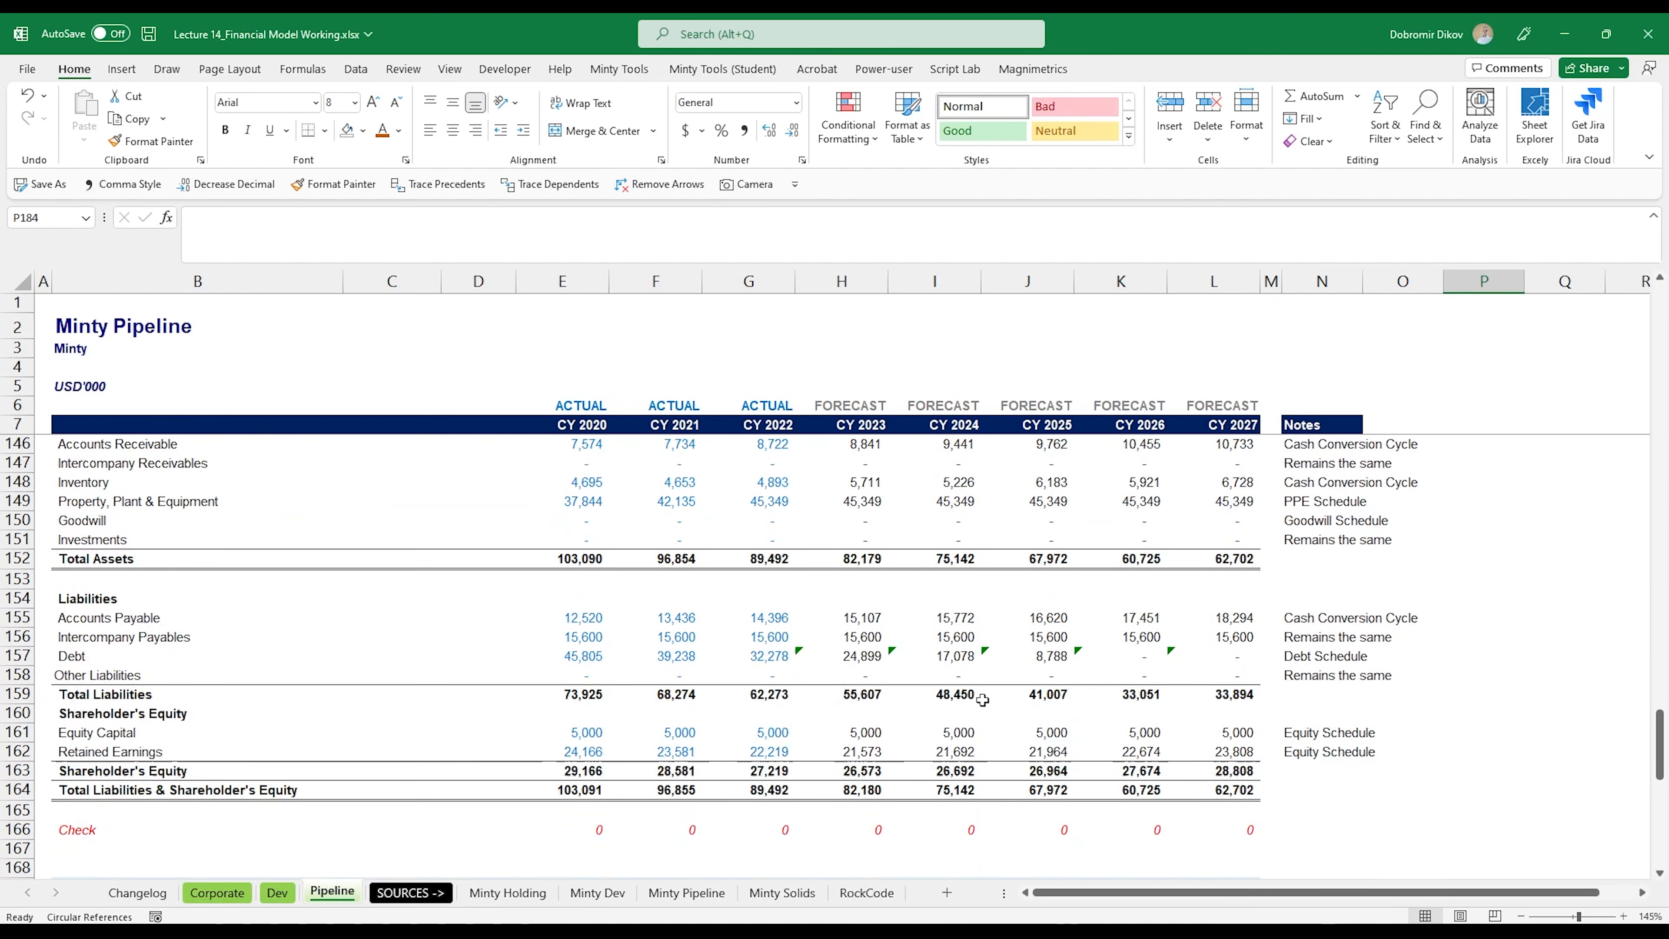
pyautogui.scroll(19, 1018, 605)
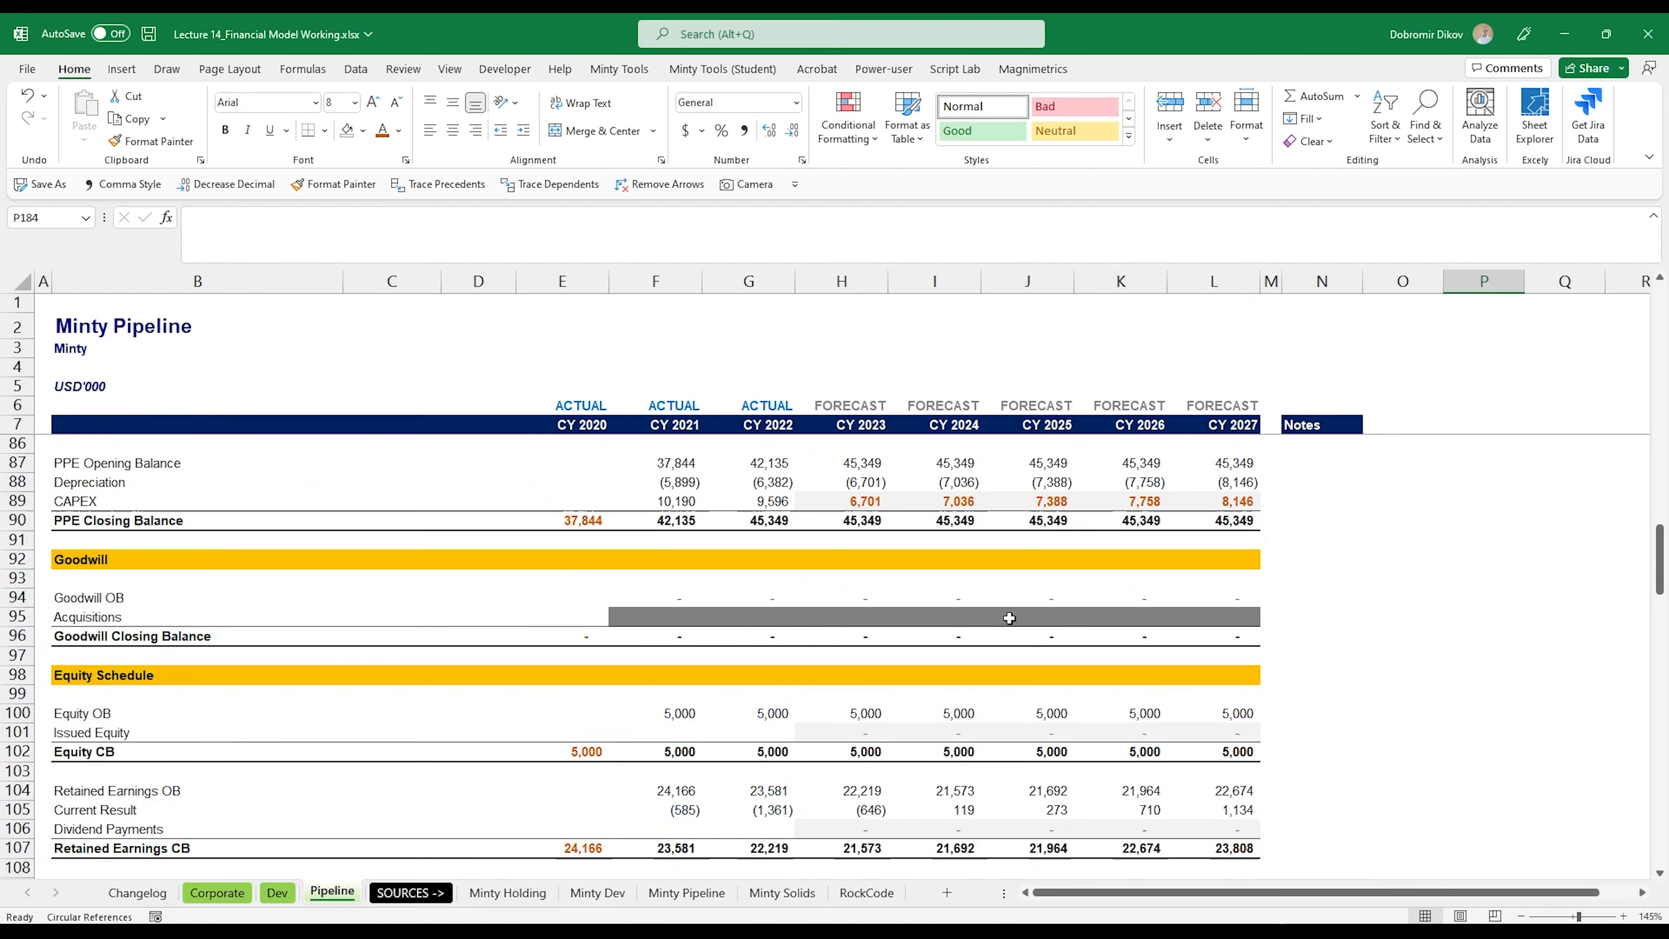
pyautogui.scroll(12, 647, 712)
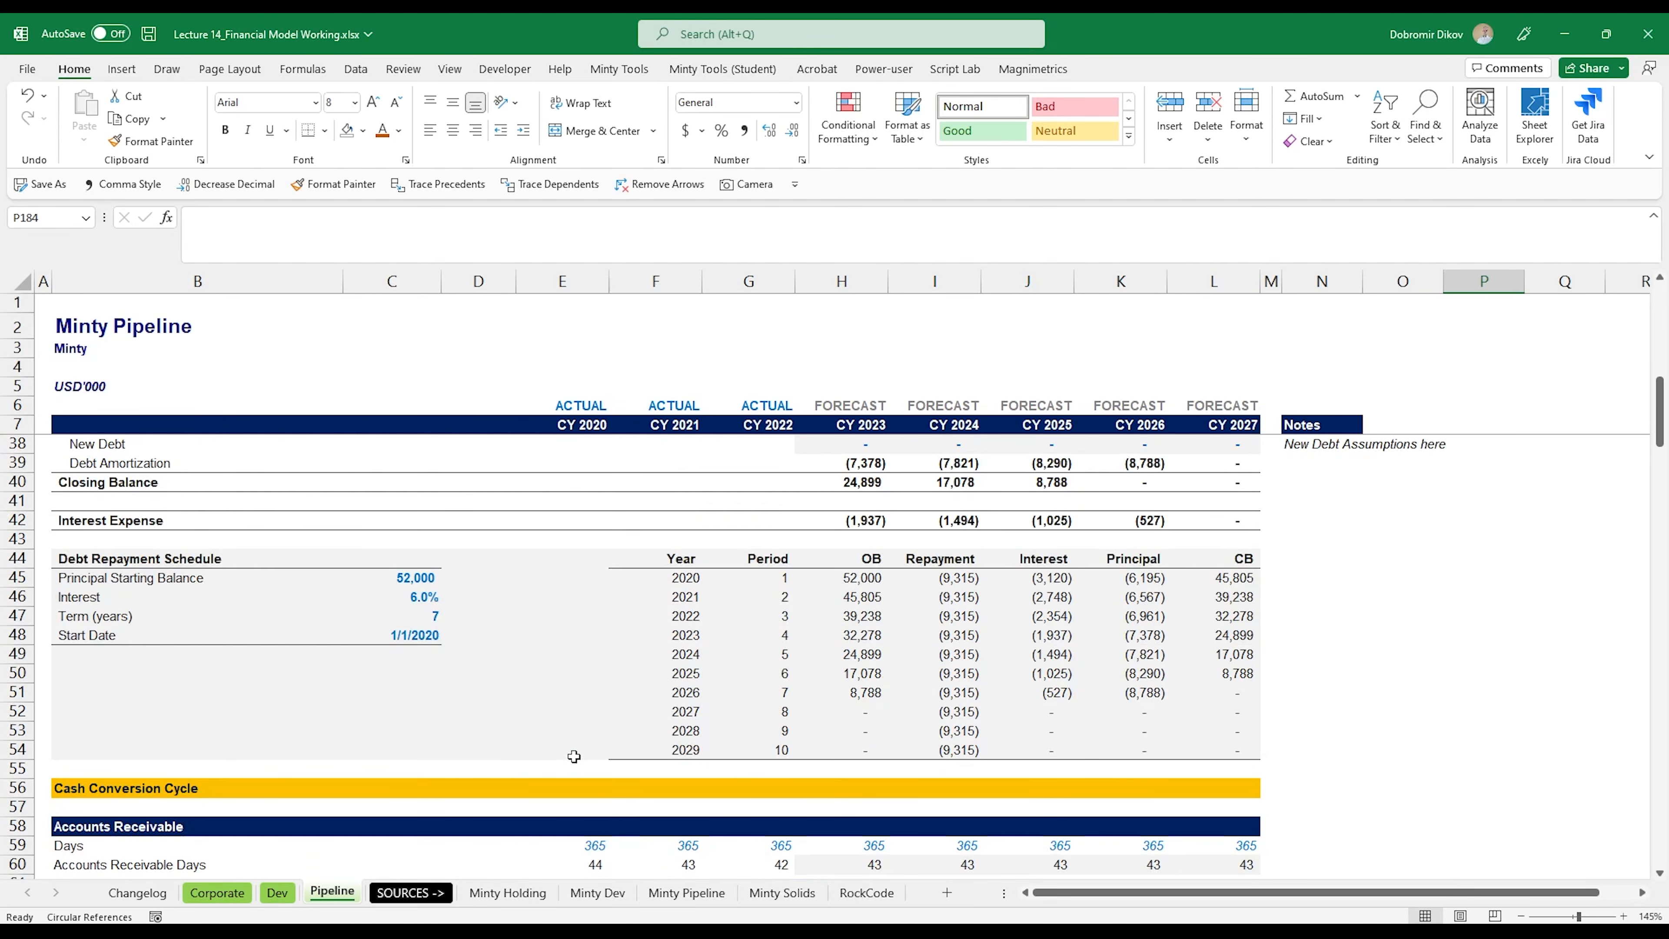
pyautogui.scroll(-2, 611, 683)
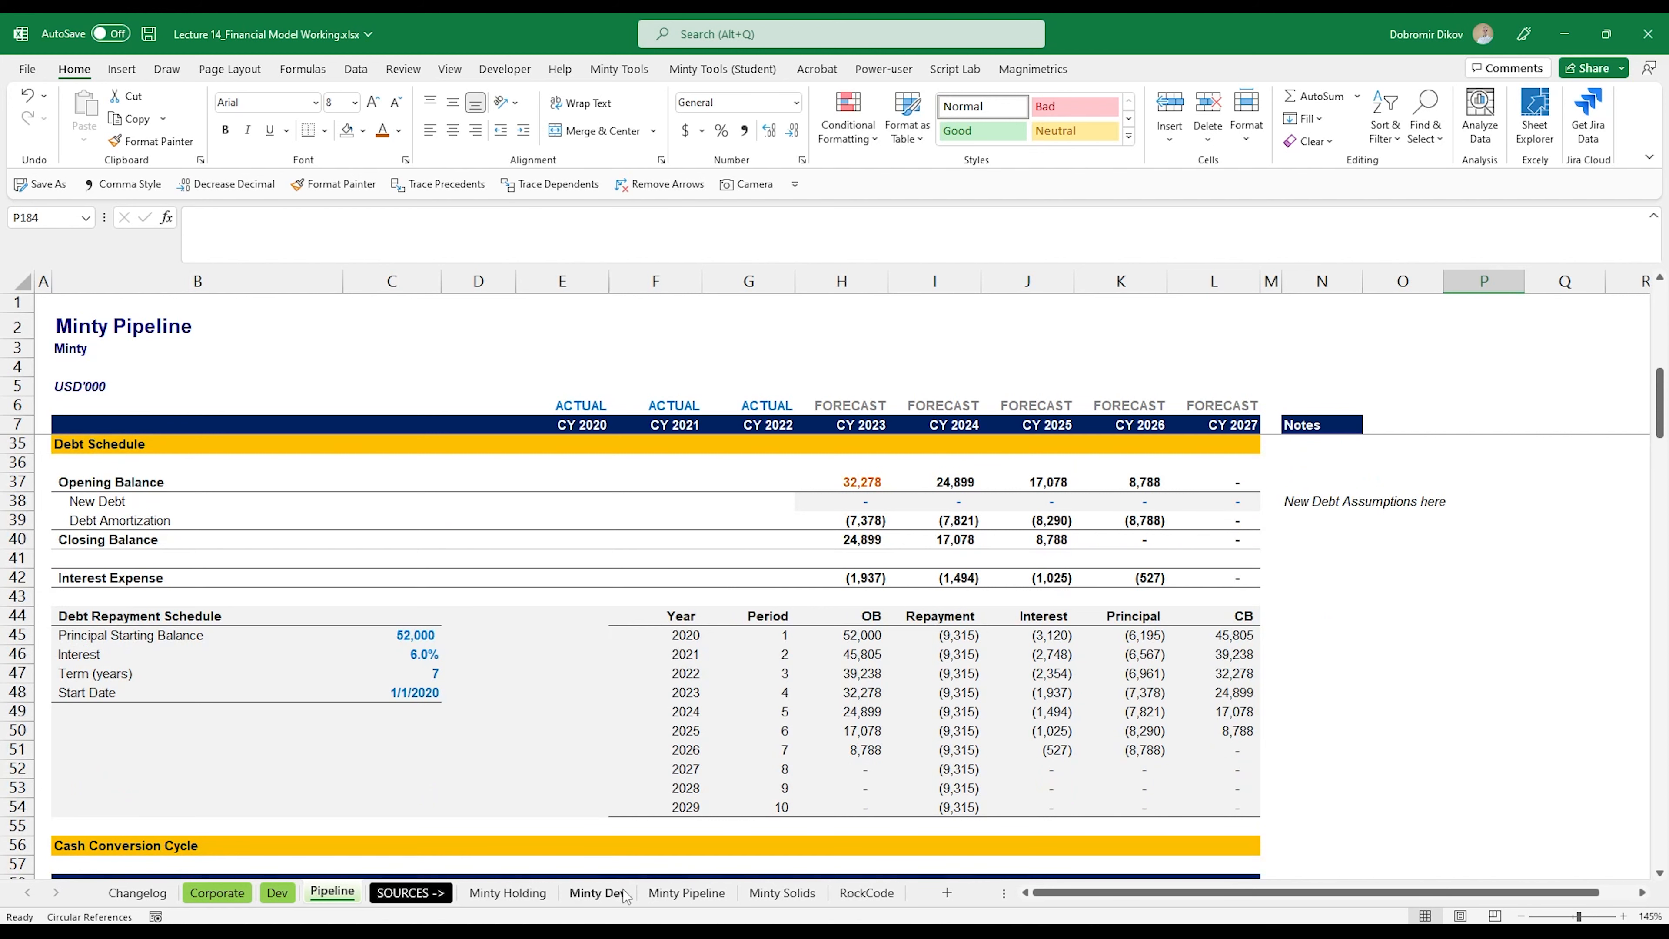
pyautogui.scroll(9, 851, 577)
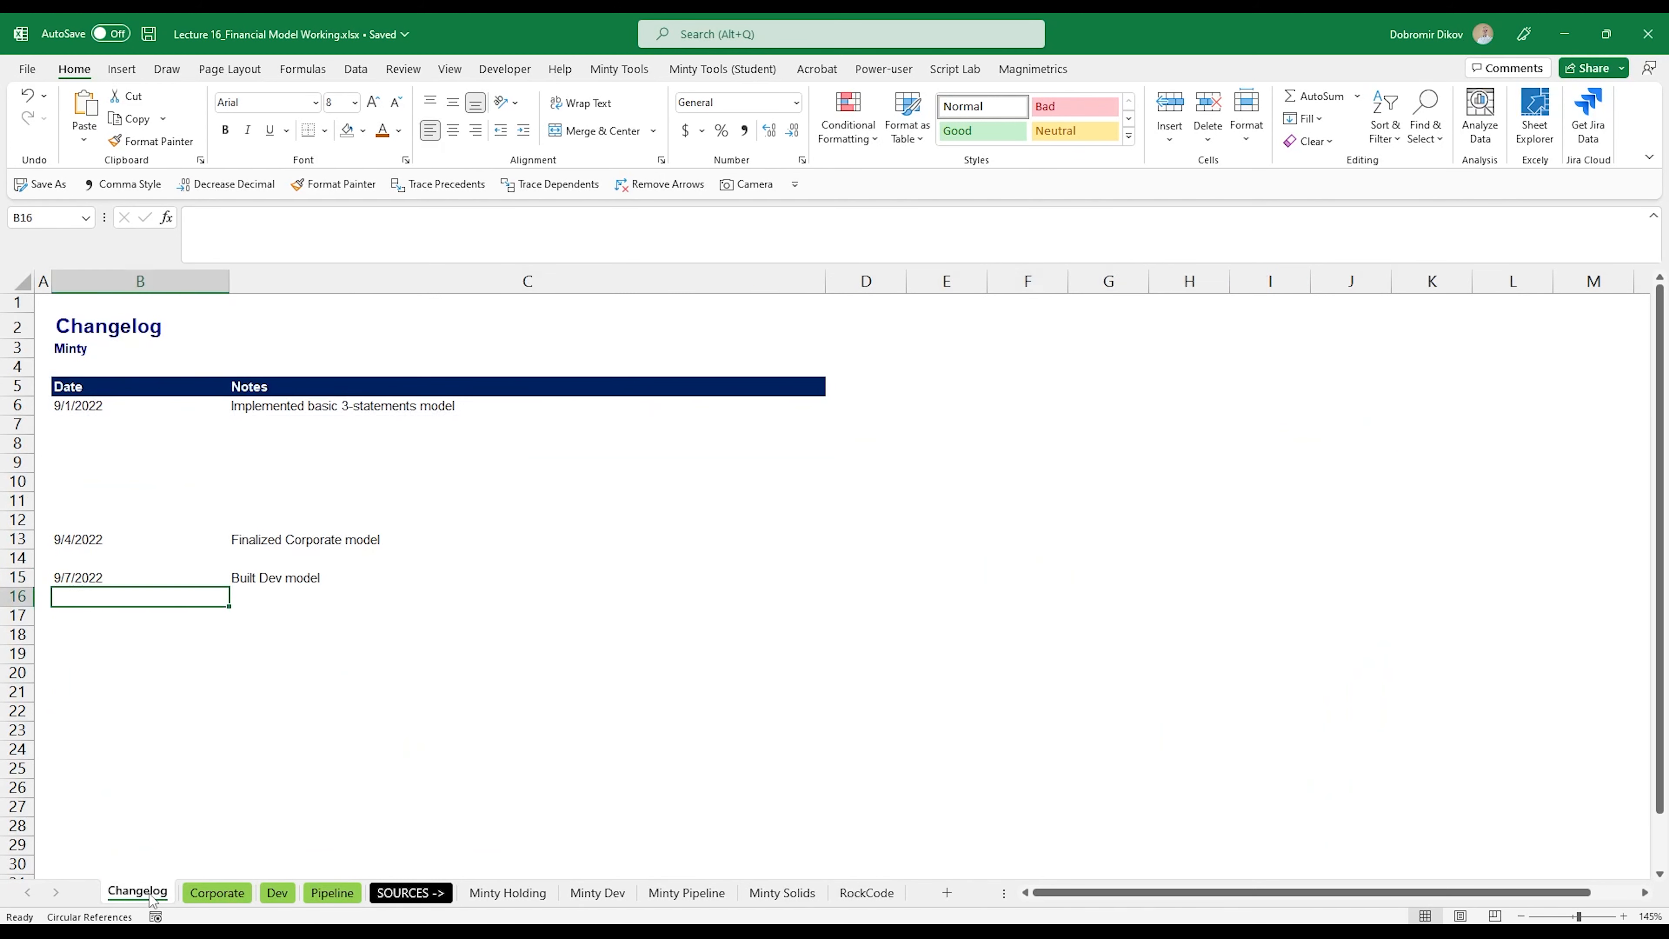
# Step: Enter the date 9/8/1933 in cell B17 of the Changelog
pyautogui.click(141, 625)
pyautogui.write('9/8/33')
pyautogui.press('Return')
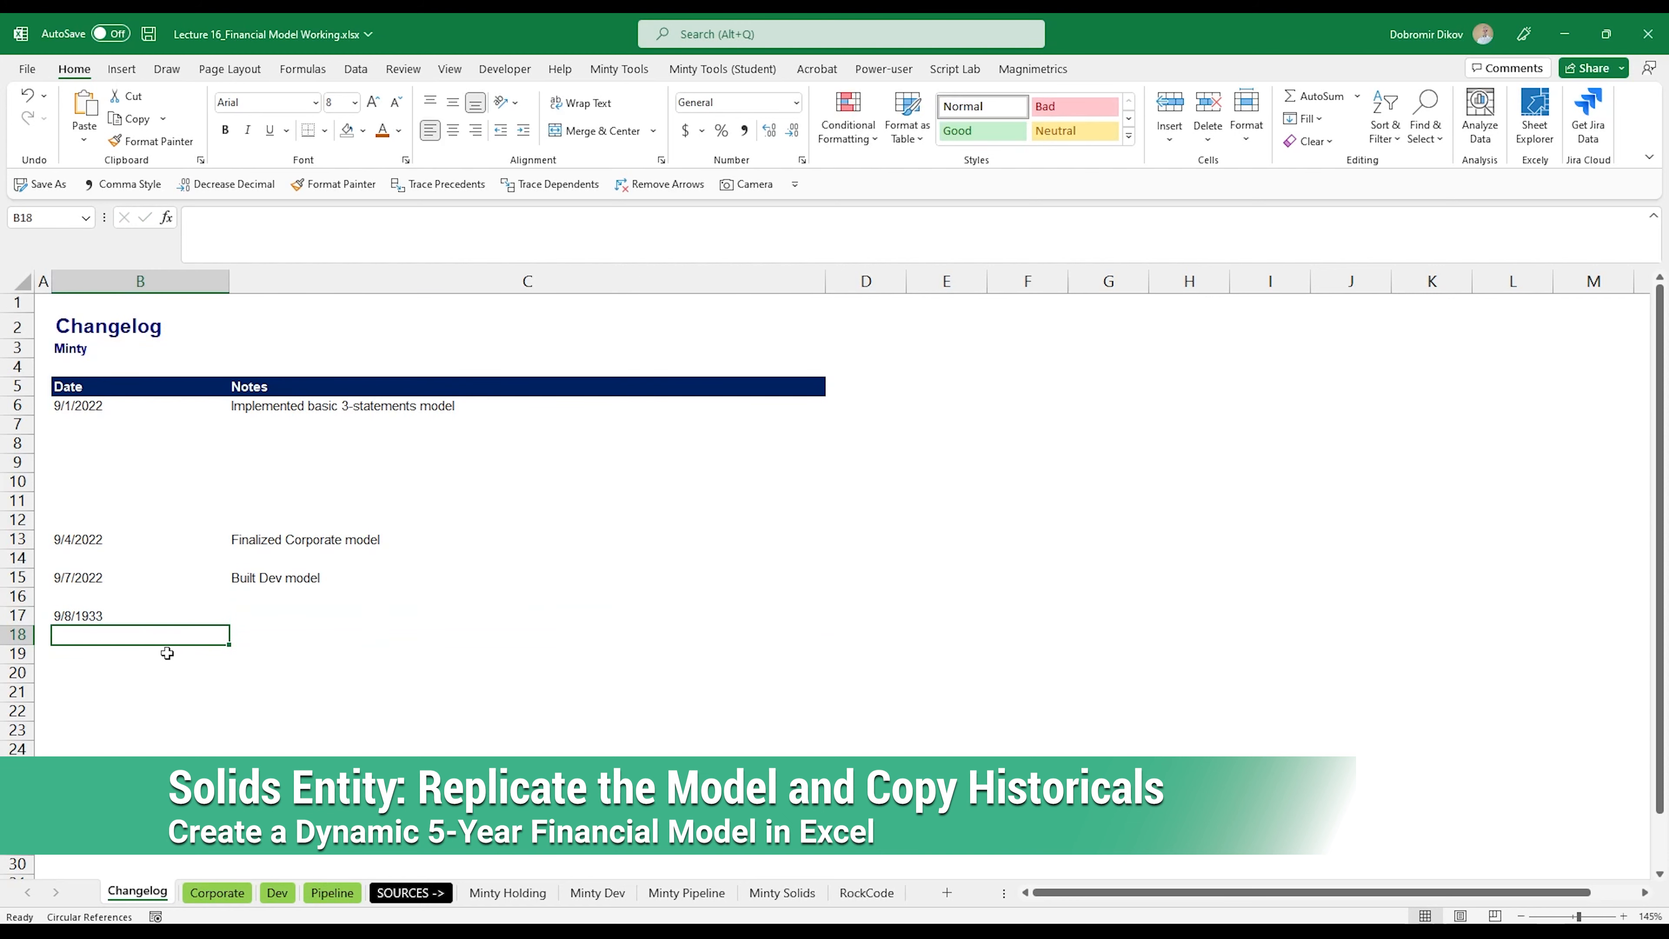
# Step: Create a copy of the Pipeline sheet before the SOURCES -> sheet and rename the copy Solids
pyautogui.click(332, 893)
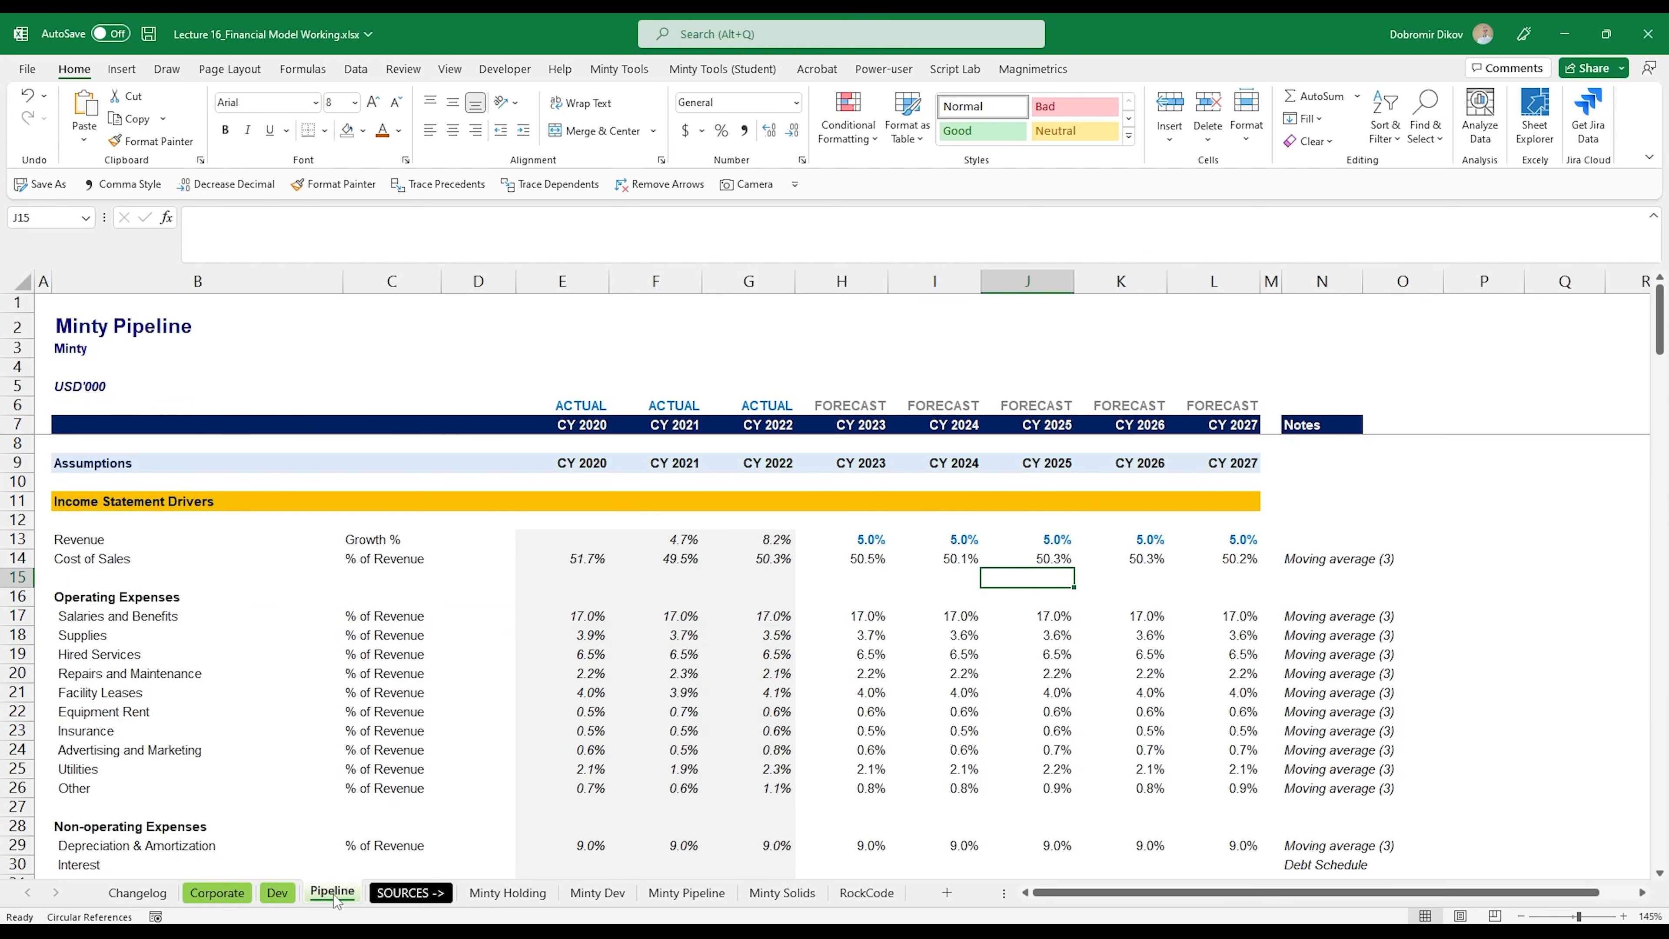
pyautogui.rightClick(335, 896)
pyautogui.click(403, 727)
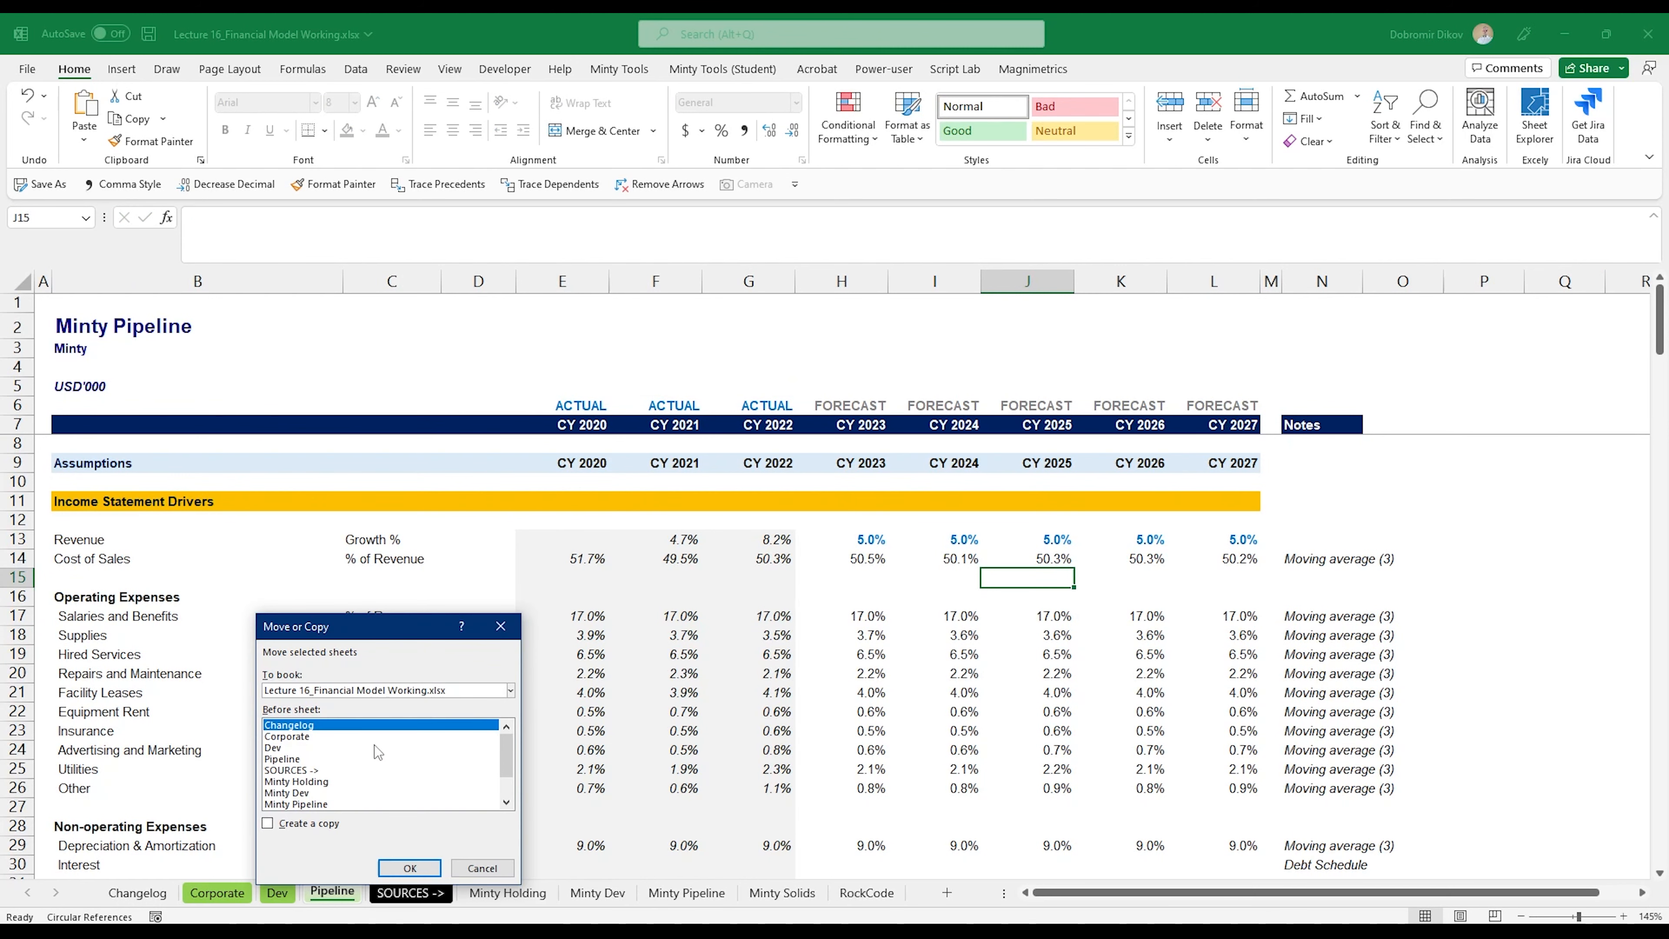
pyautogui.click(275, 771)
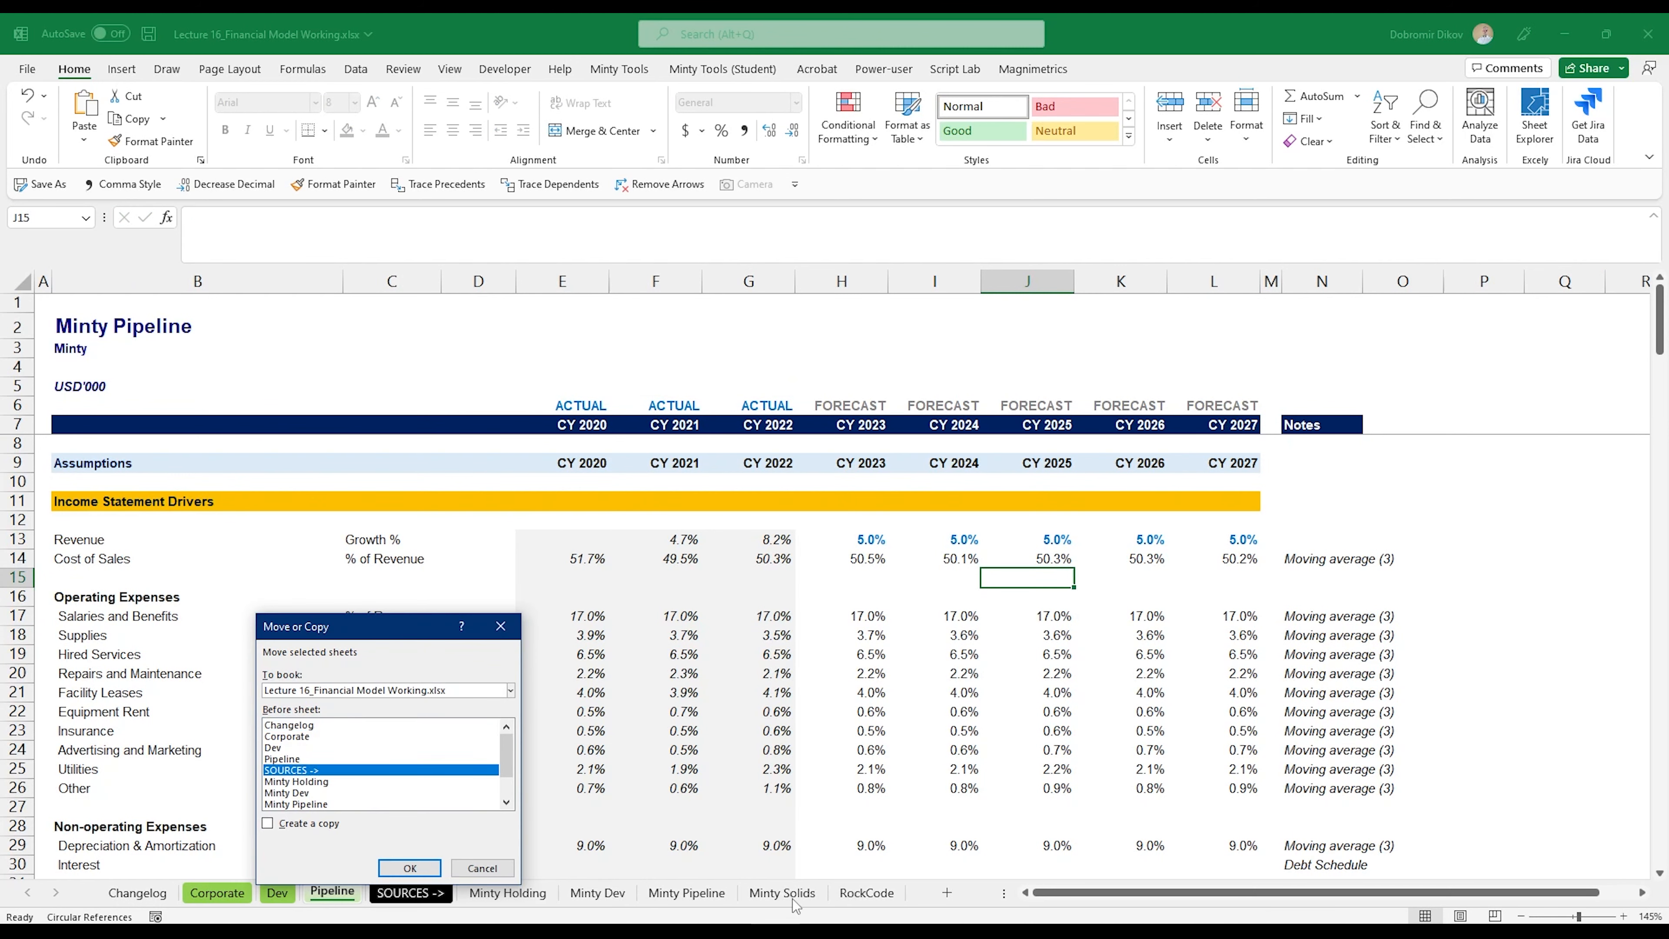
pyautogui.click(290, 825)
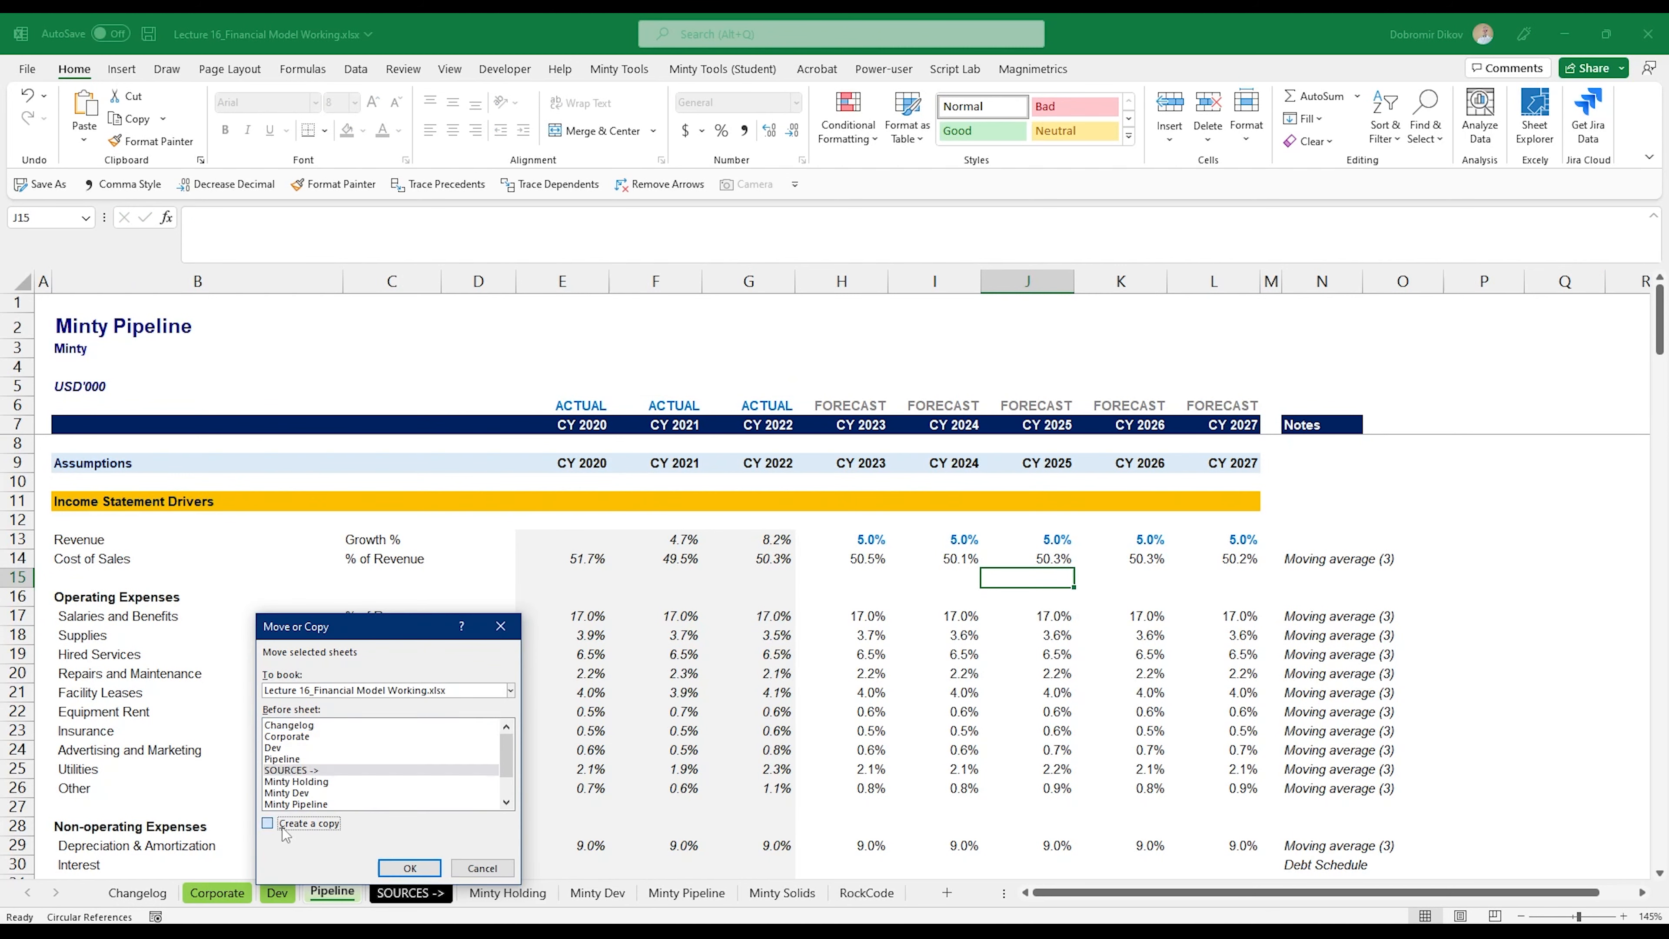
pyautogui.click(410, 868)
pyautogui.doubleClick(394, 893)
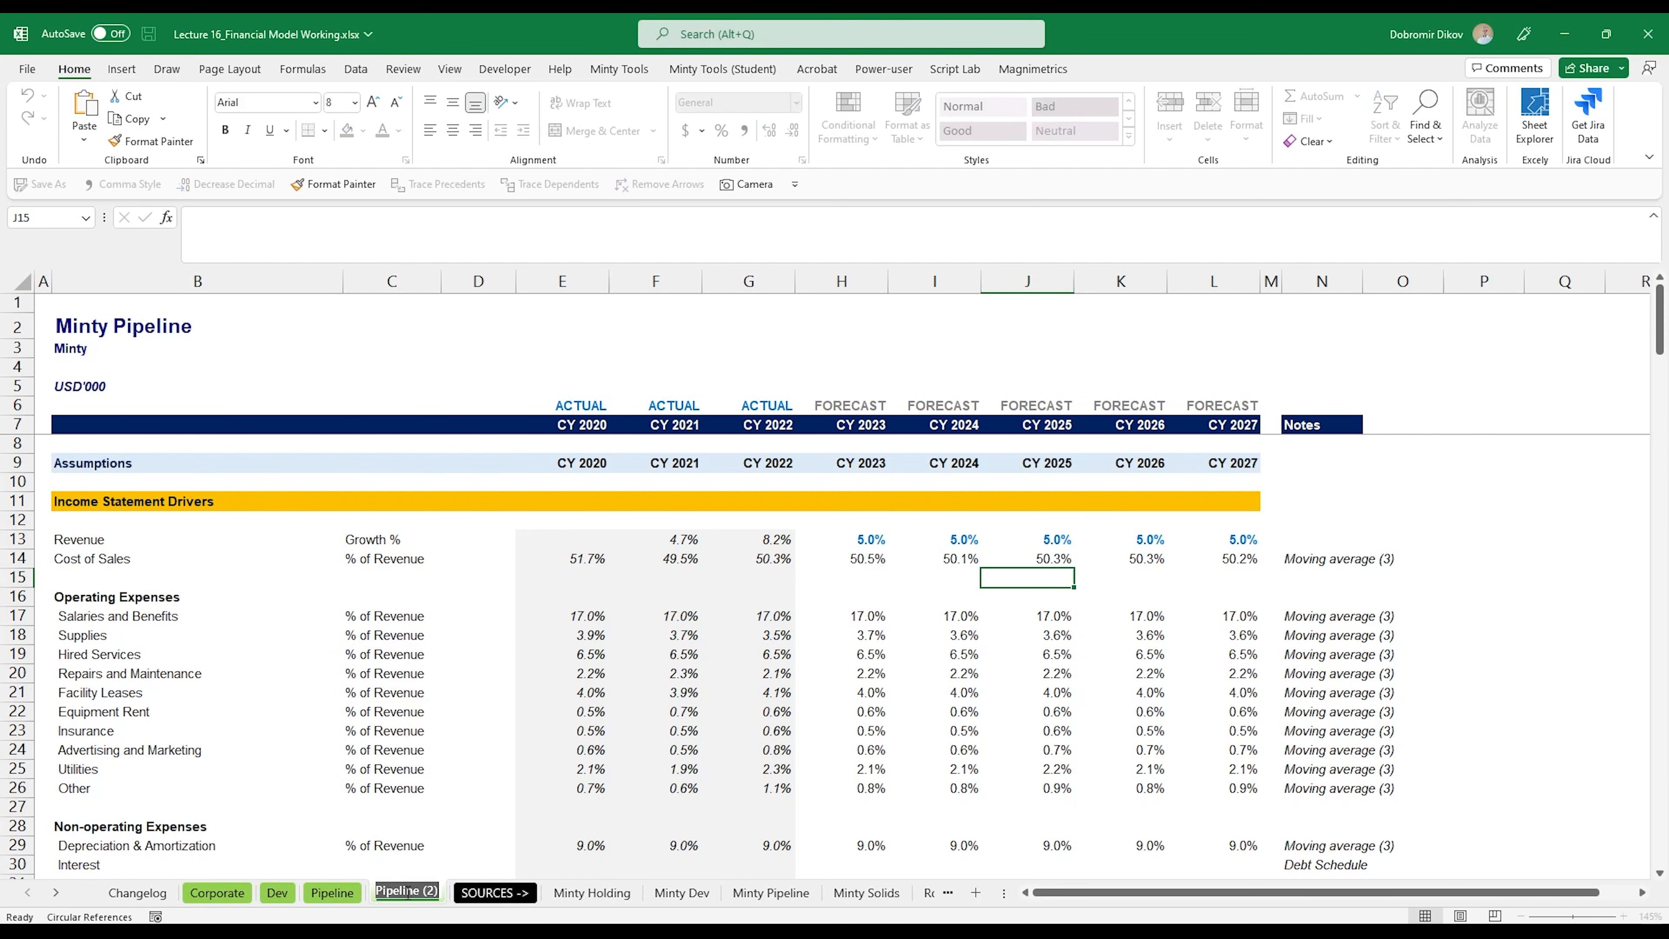
pyautogui.write('Solids')
pyautogui.press('Return')
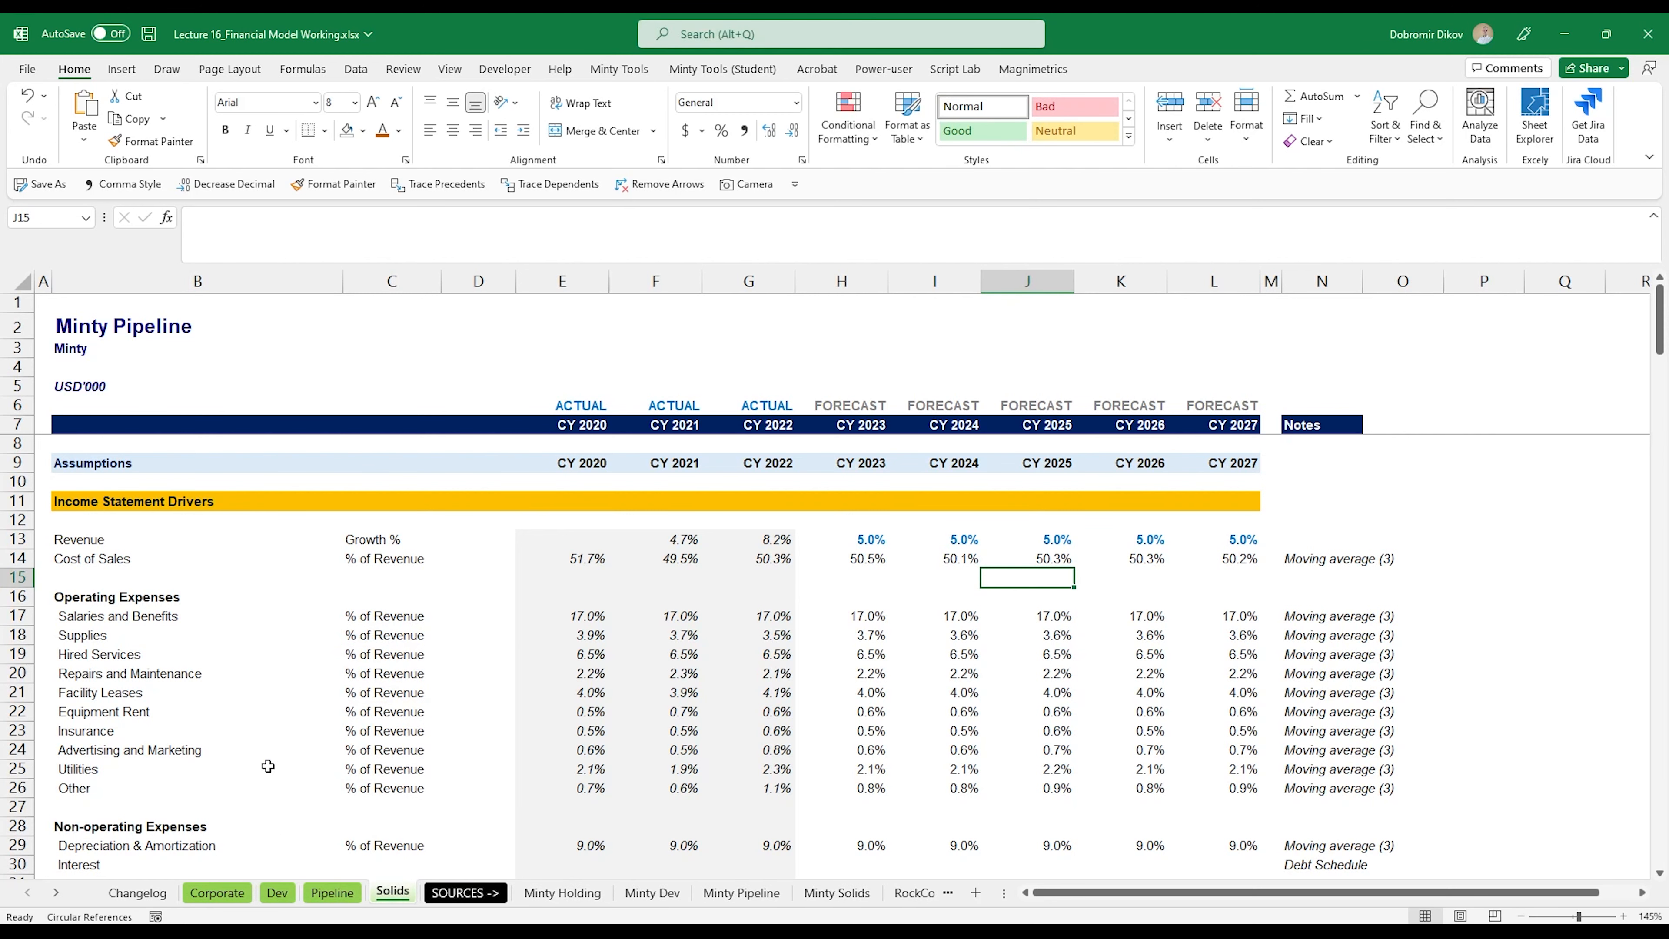
# Step: Change the Solids sheet's title in B2 to Minty Solids
pyautogui.click(149, 333)
pyautogui.doubleClick(148, 329)
pyautogui.doubleClick(150, 328)
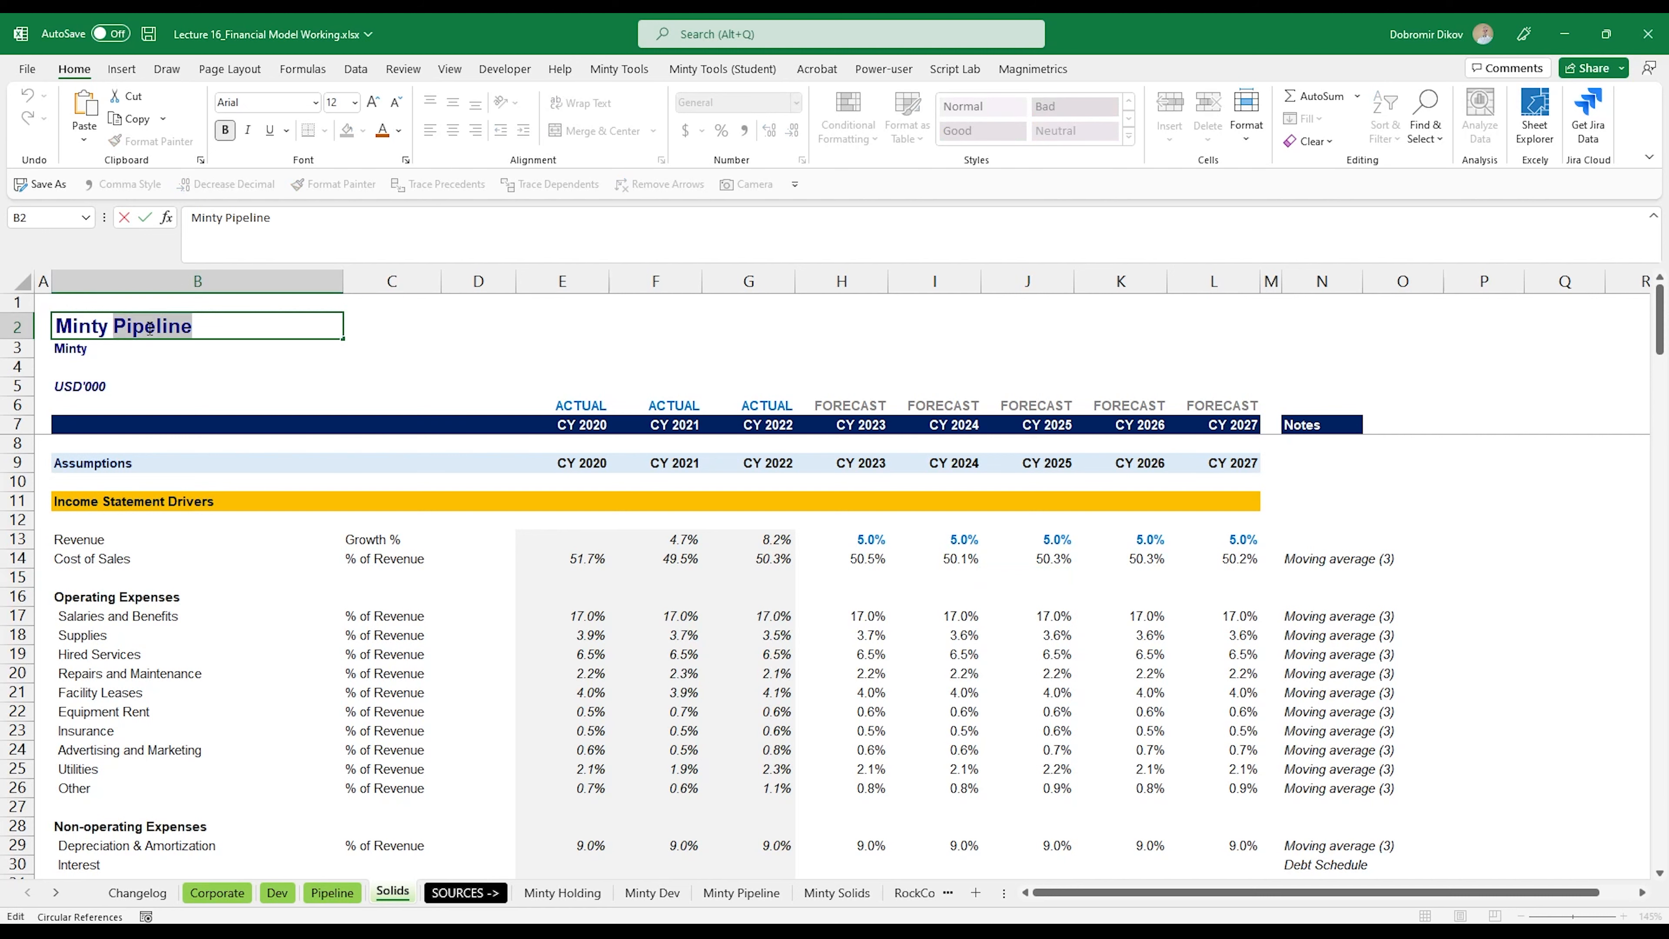
pyautogui.write('Solids')
pyautogui.press('Return')
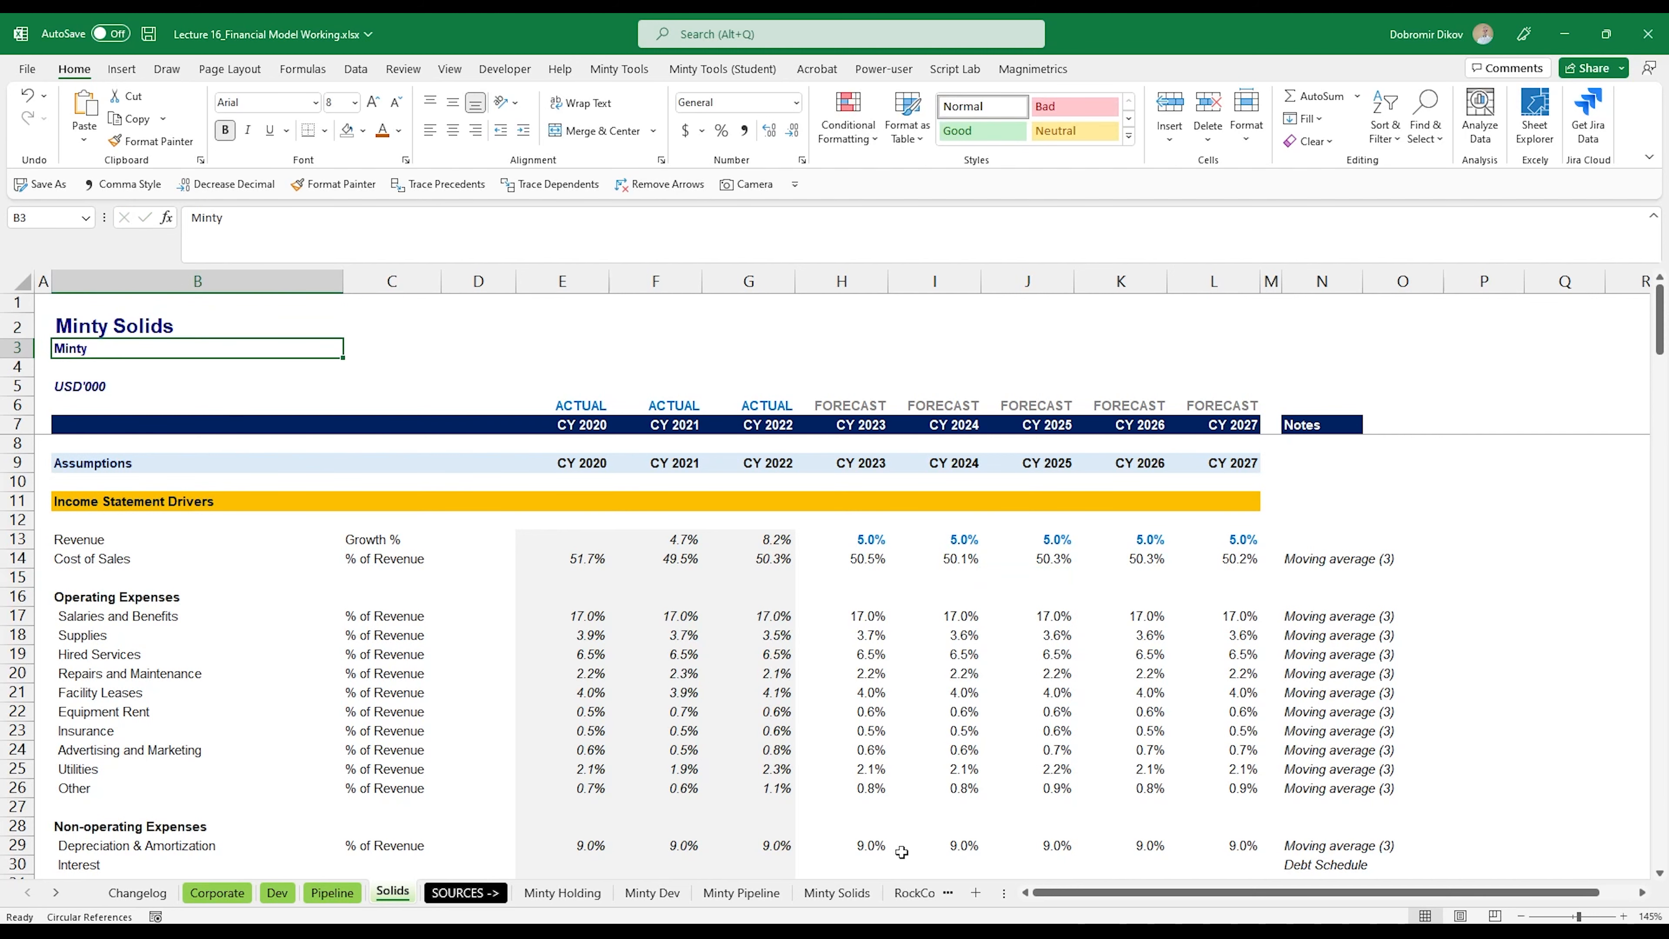
# Step: Move the Minty Solids source sheet directly after Solids and widen the sheet tab area to show all sheets
pyautogui.click(815, 893)
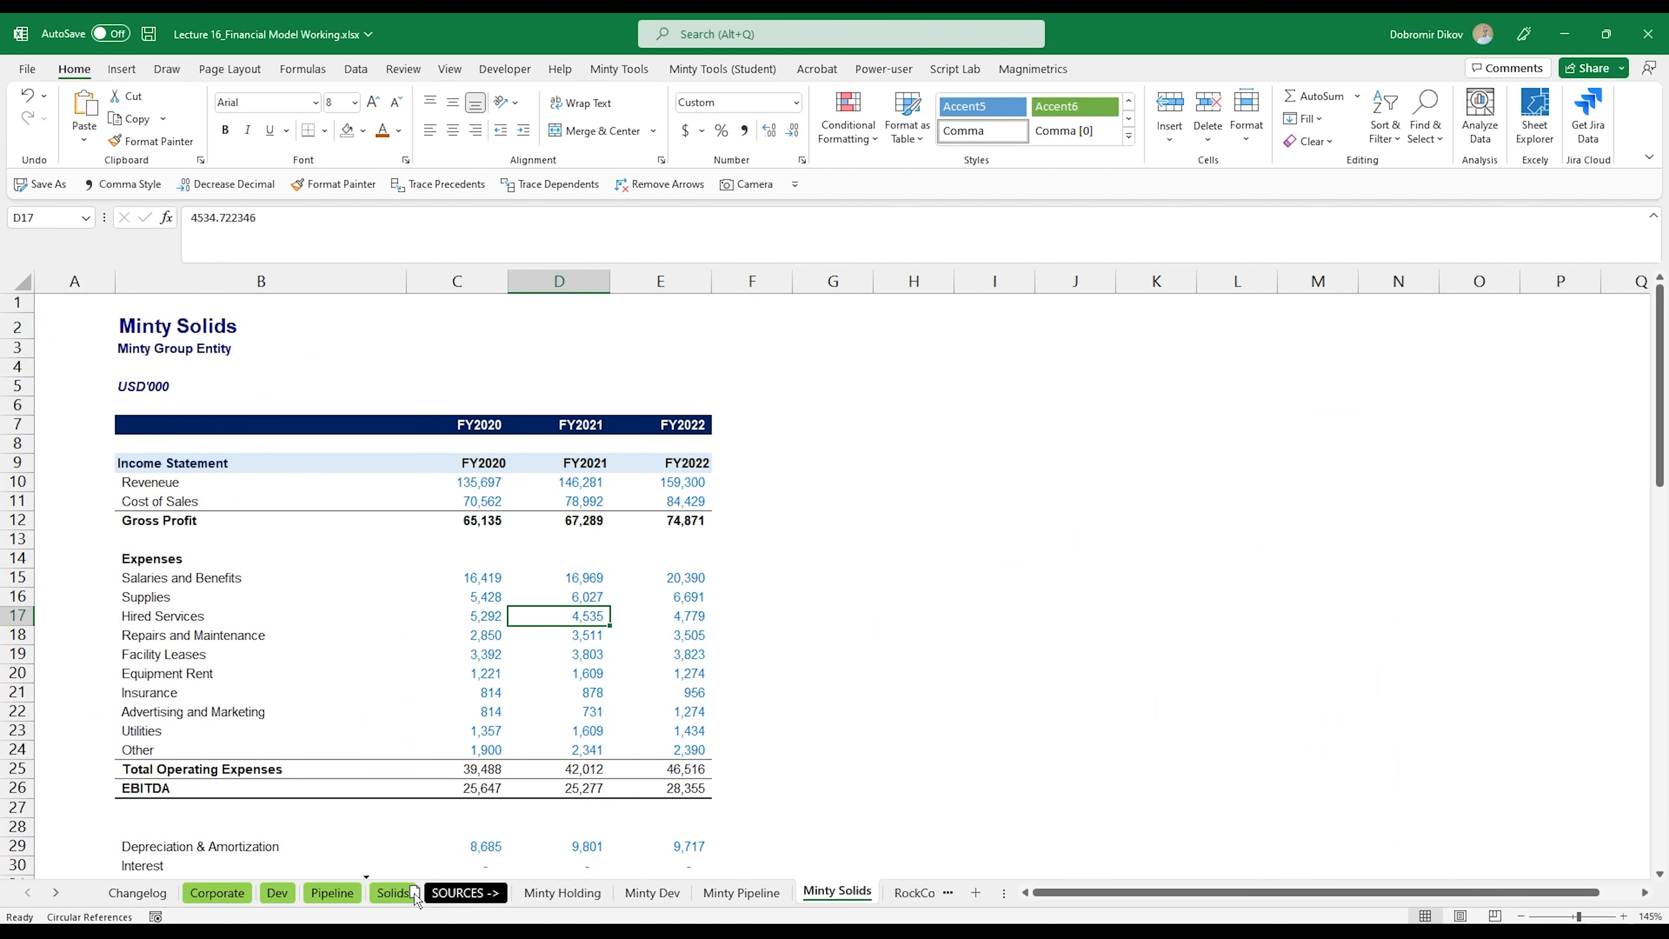
pyautogui.moveTo(437, 902); pyautogui.dragTo(438, 902)
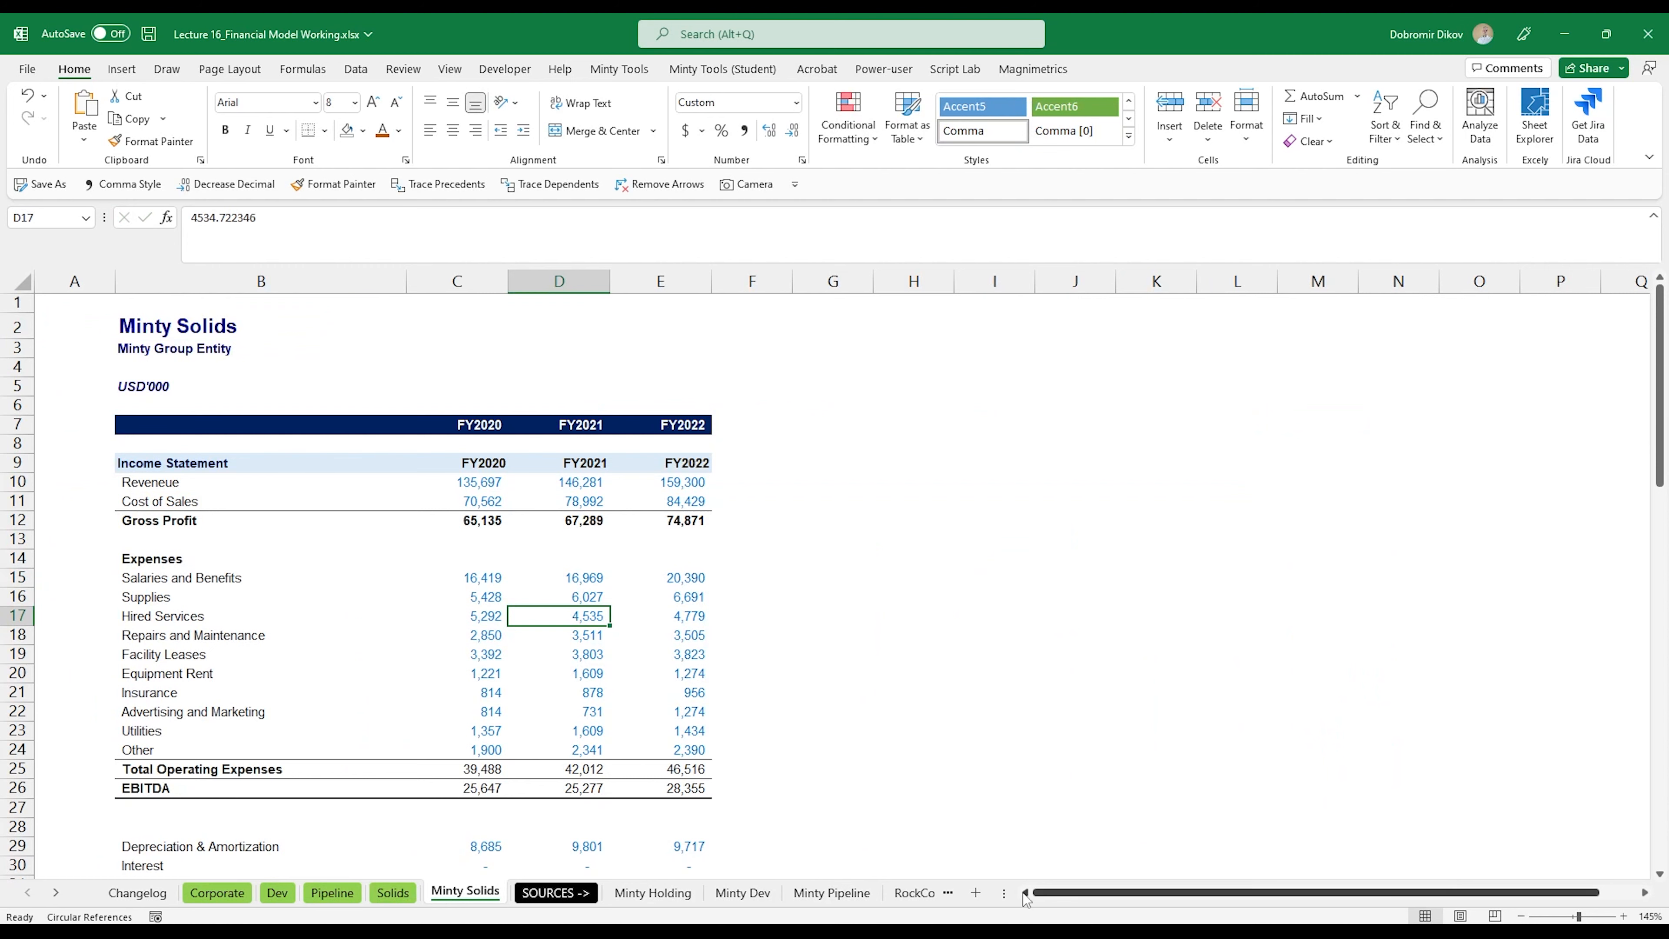
pyautogui.moveTo(1004, 893); pyautogui.dragTo(1510, 888)
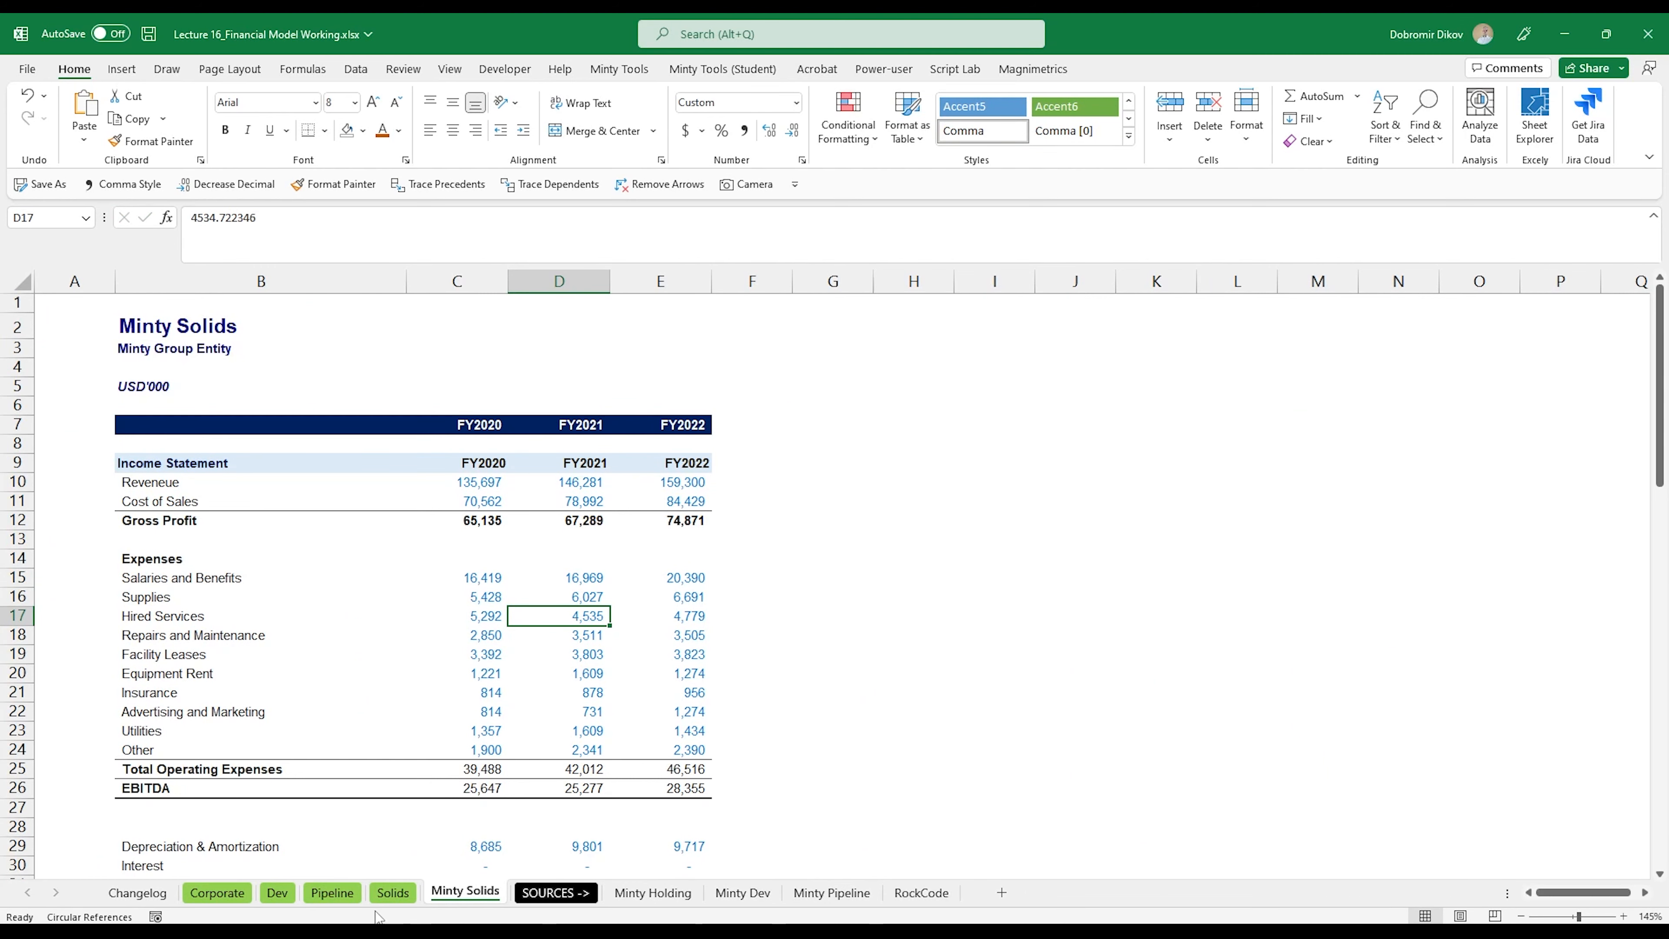
# Step: Copy the revenue and cost of sales historicals C10:E11 from Minty Solids into the Solids income statement at E114
pyautogui.click(393, 892)
pyautogui.scroll(-20, 547, 664)
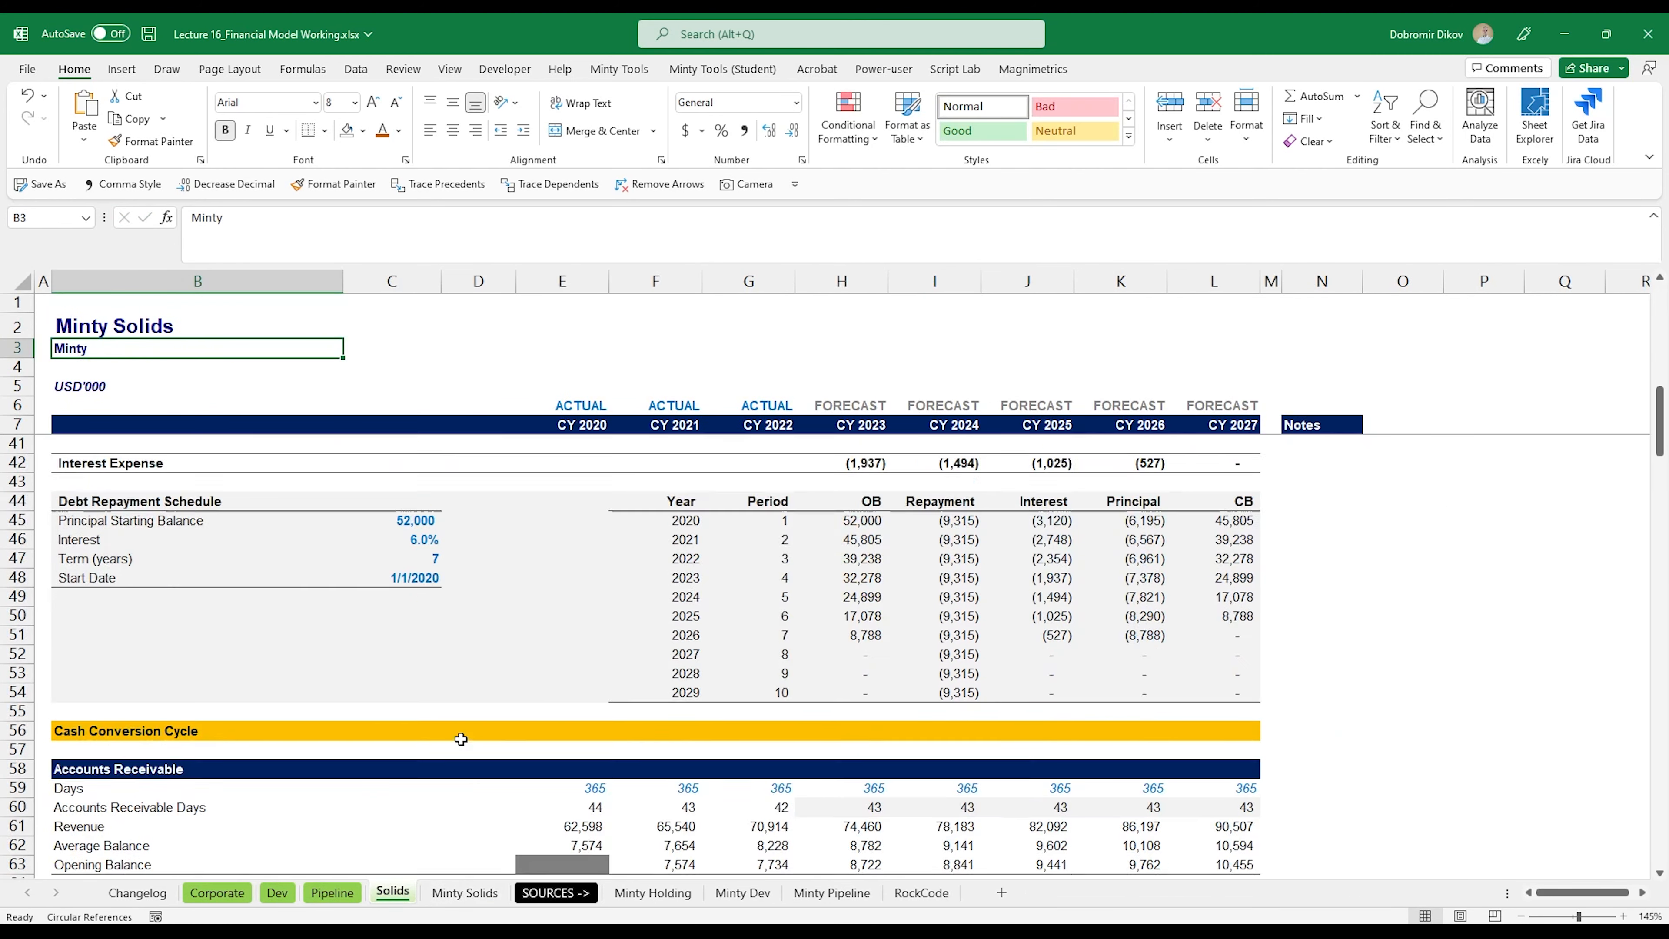
pyautogui.scroll(-10, 479, 753)
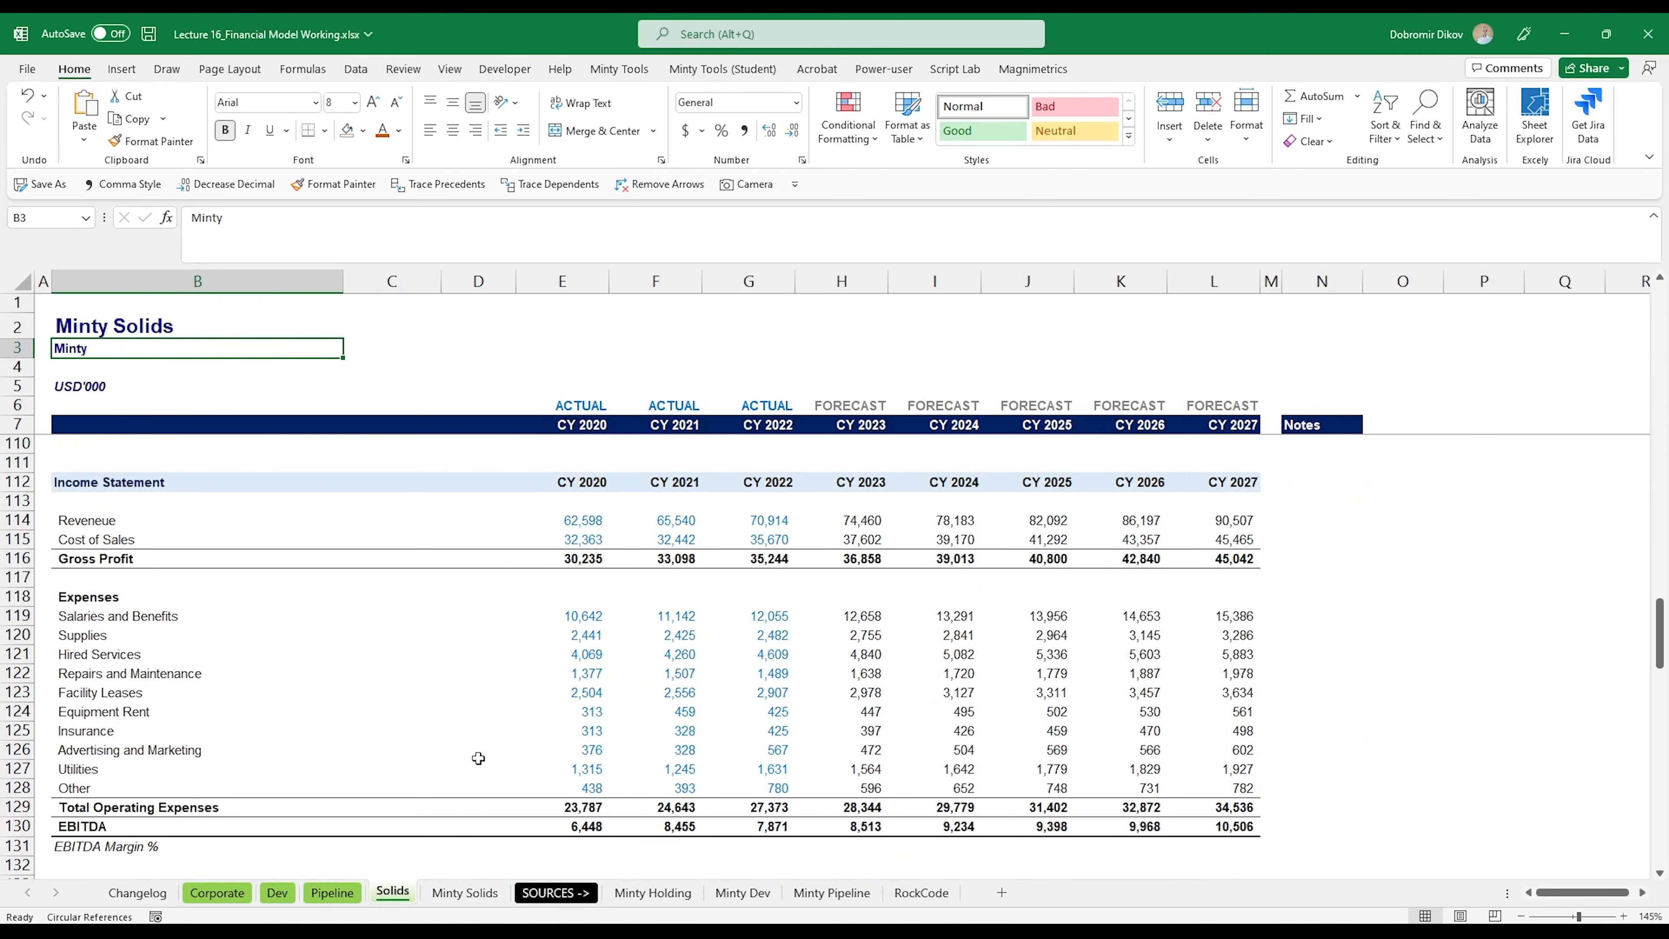
pyautogui.click(467, 893)
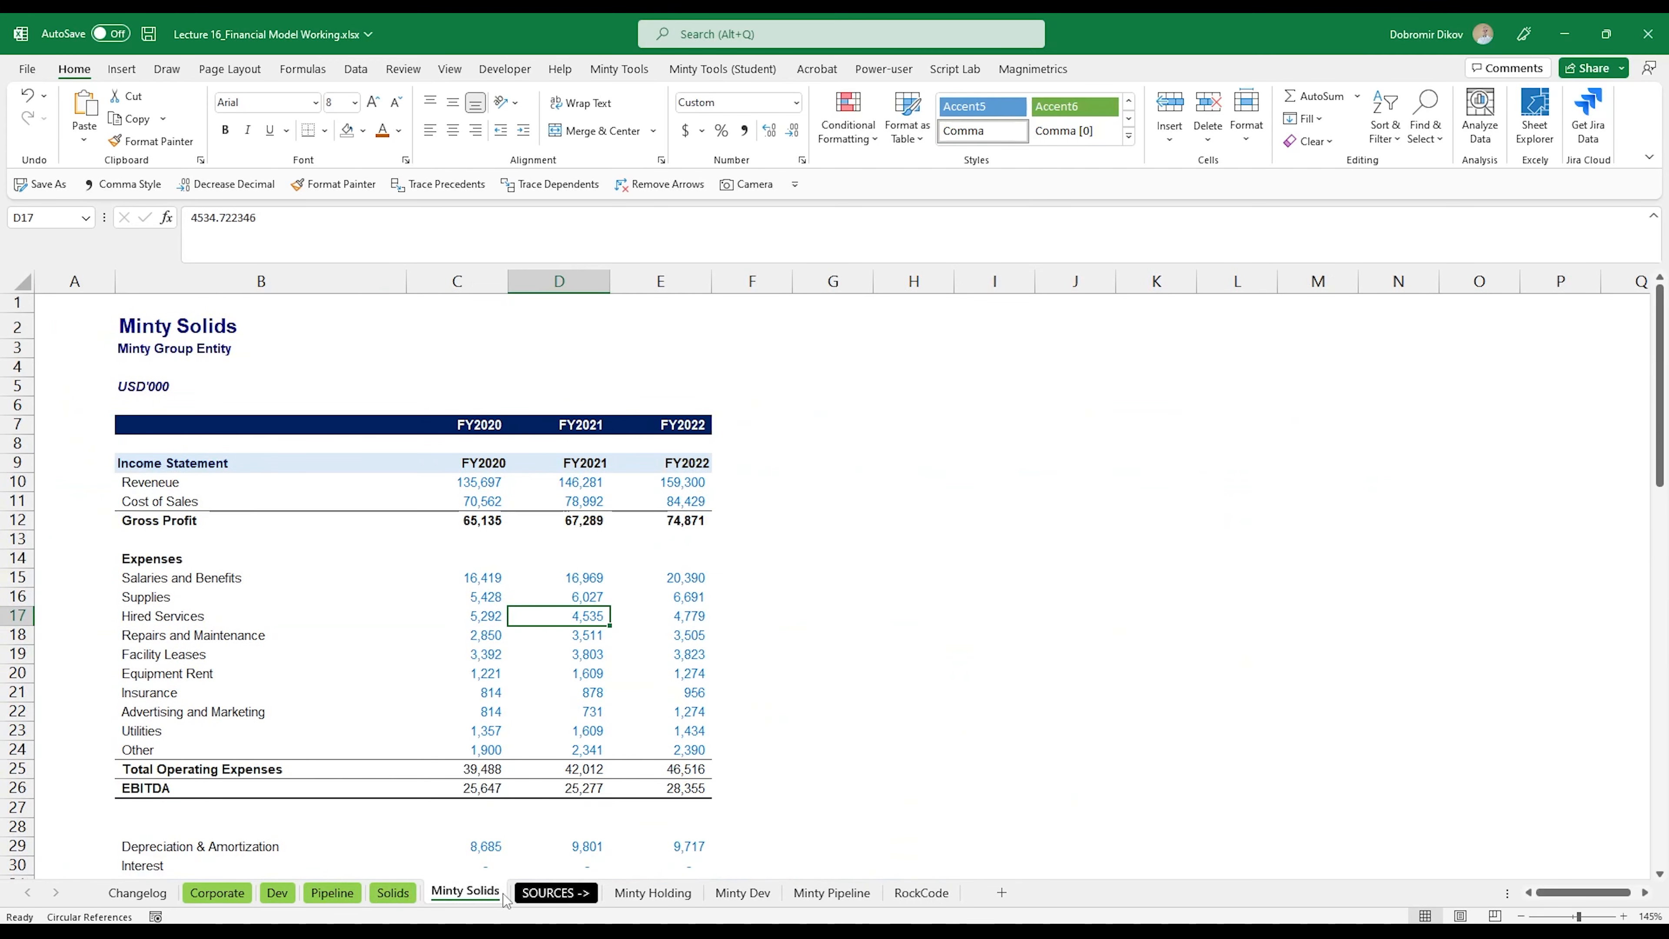
pyautogui.moveTo(477, 482); pyautogui.dragTo(684, 502)
pyautogui.hotkey('ctrl', 'c')
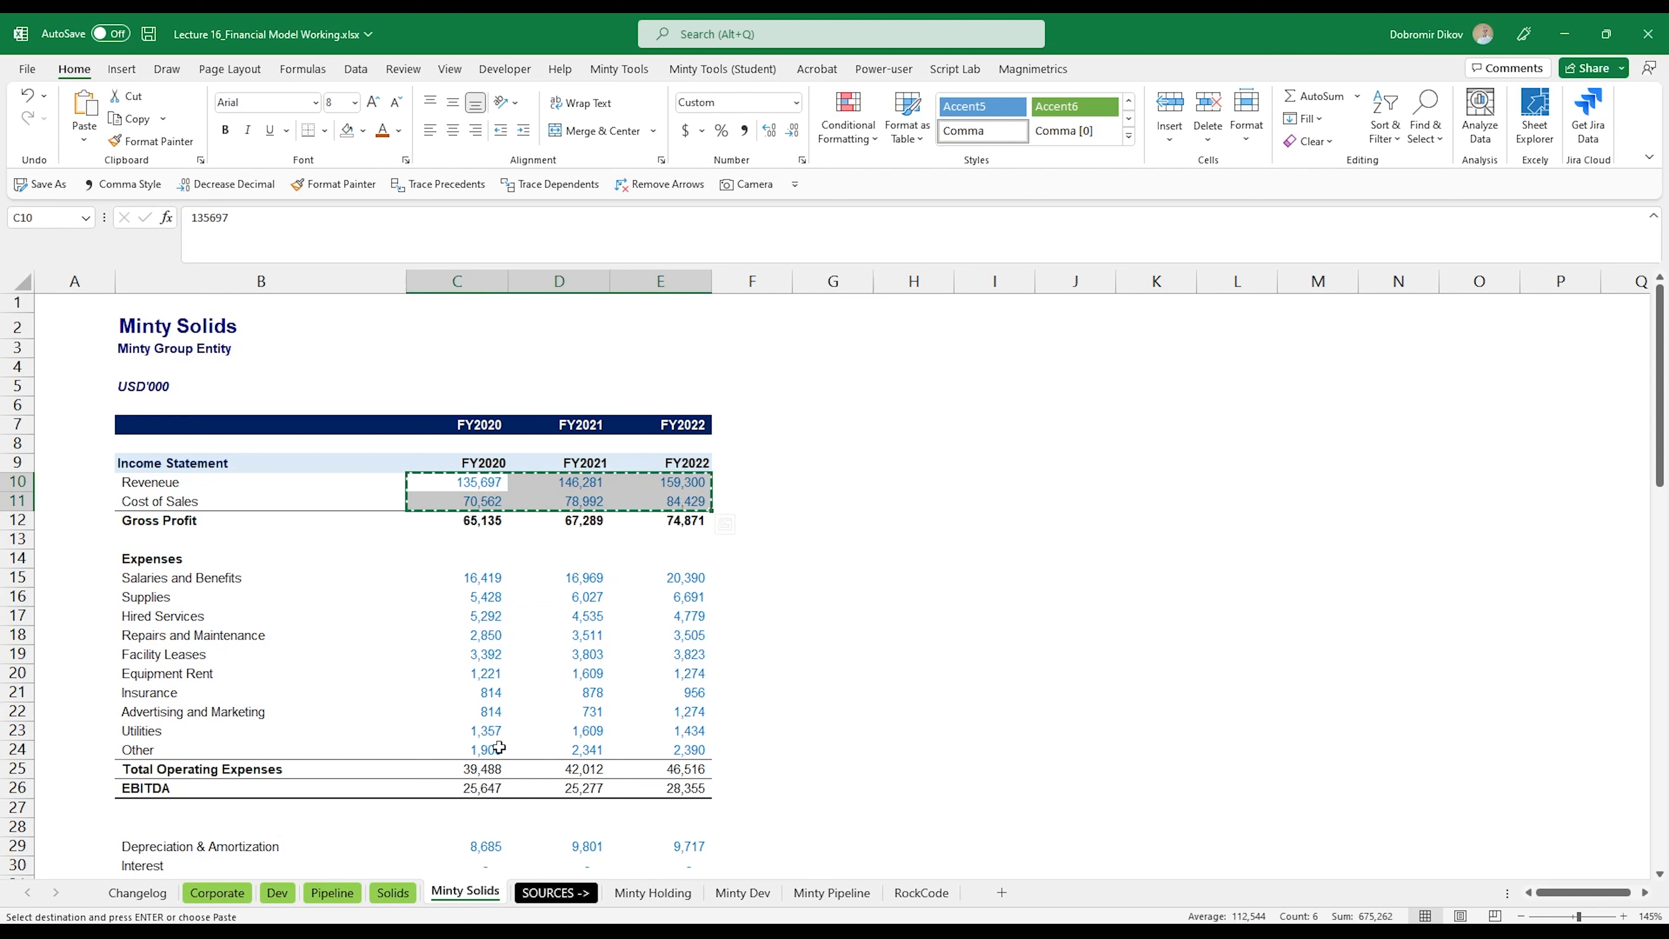
pyautogui.click(393, 893)
pyautogui.click(594, 513)
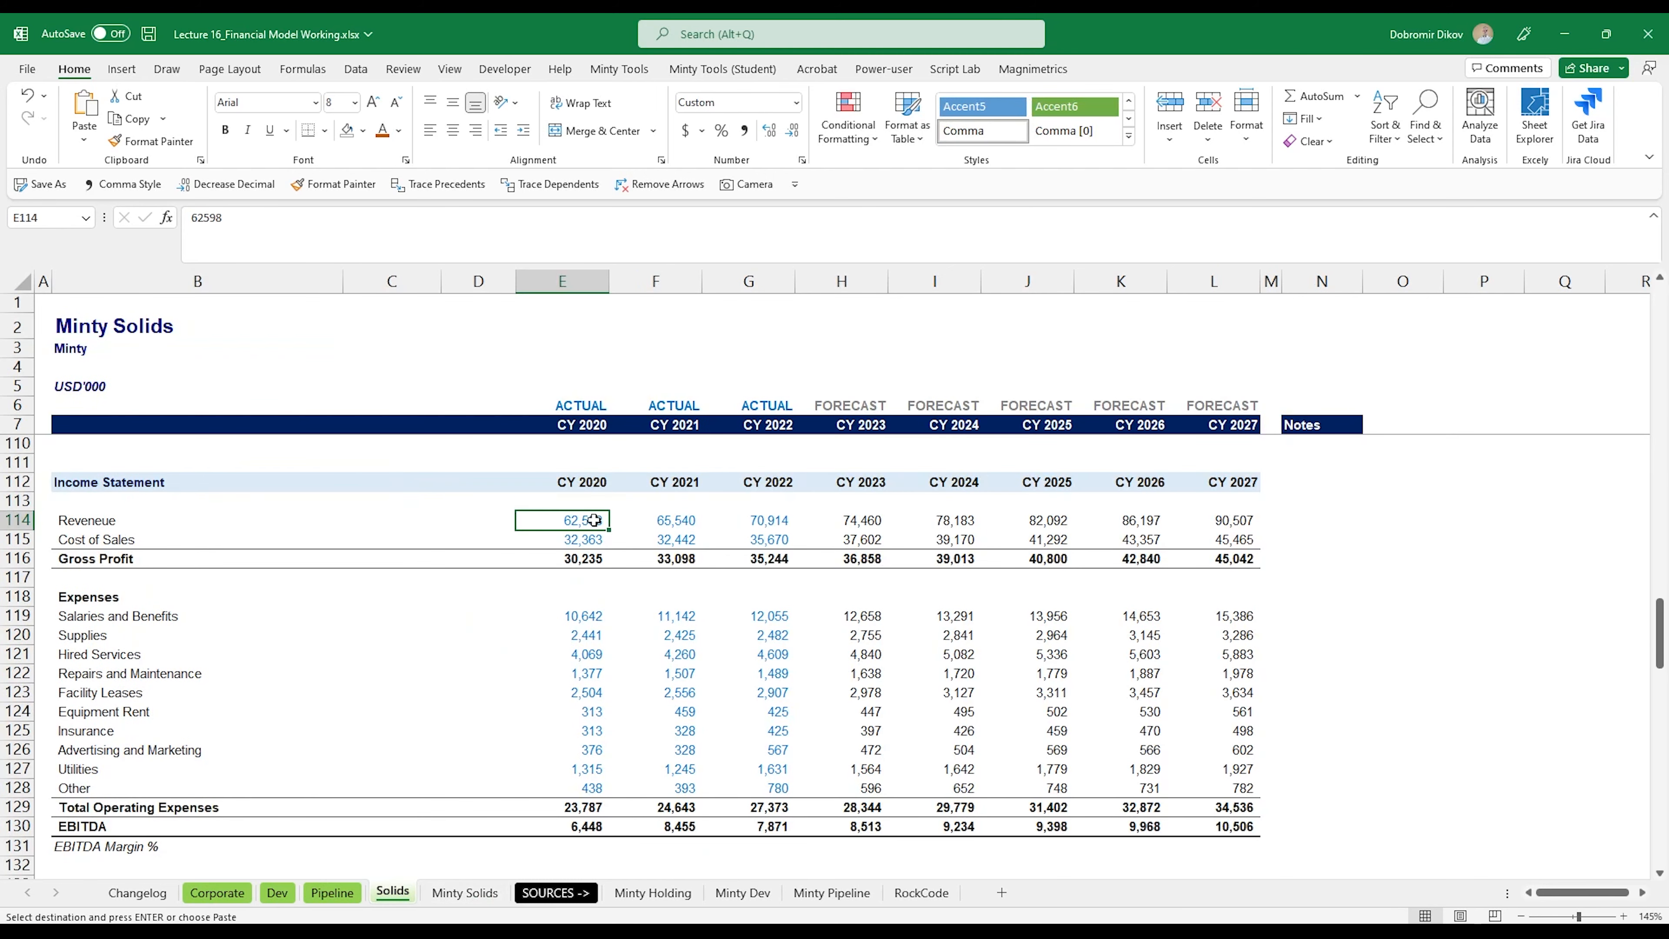
pyautogui.hotkey('ctrl', 'v')
# Step: Copy the operating expense historicals C15:E24 from Minty Solids into the Solids sheet at E119
pyautogui.click(578, 618)
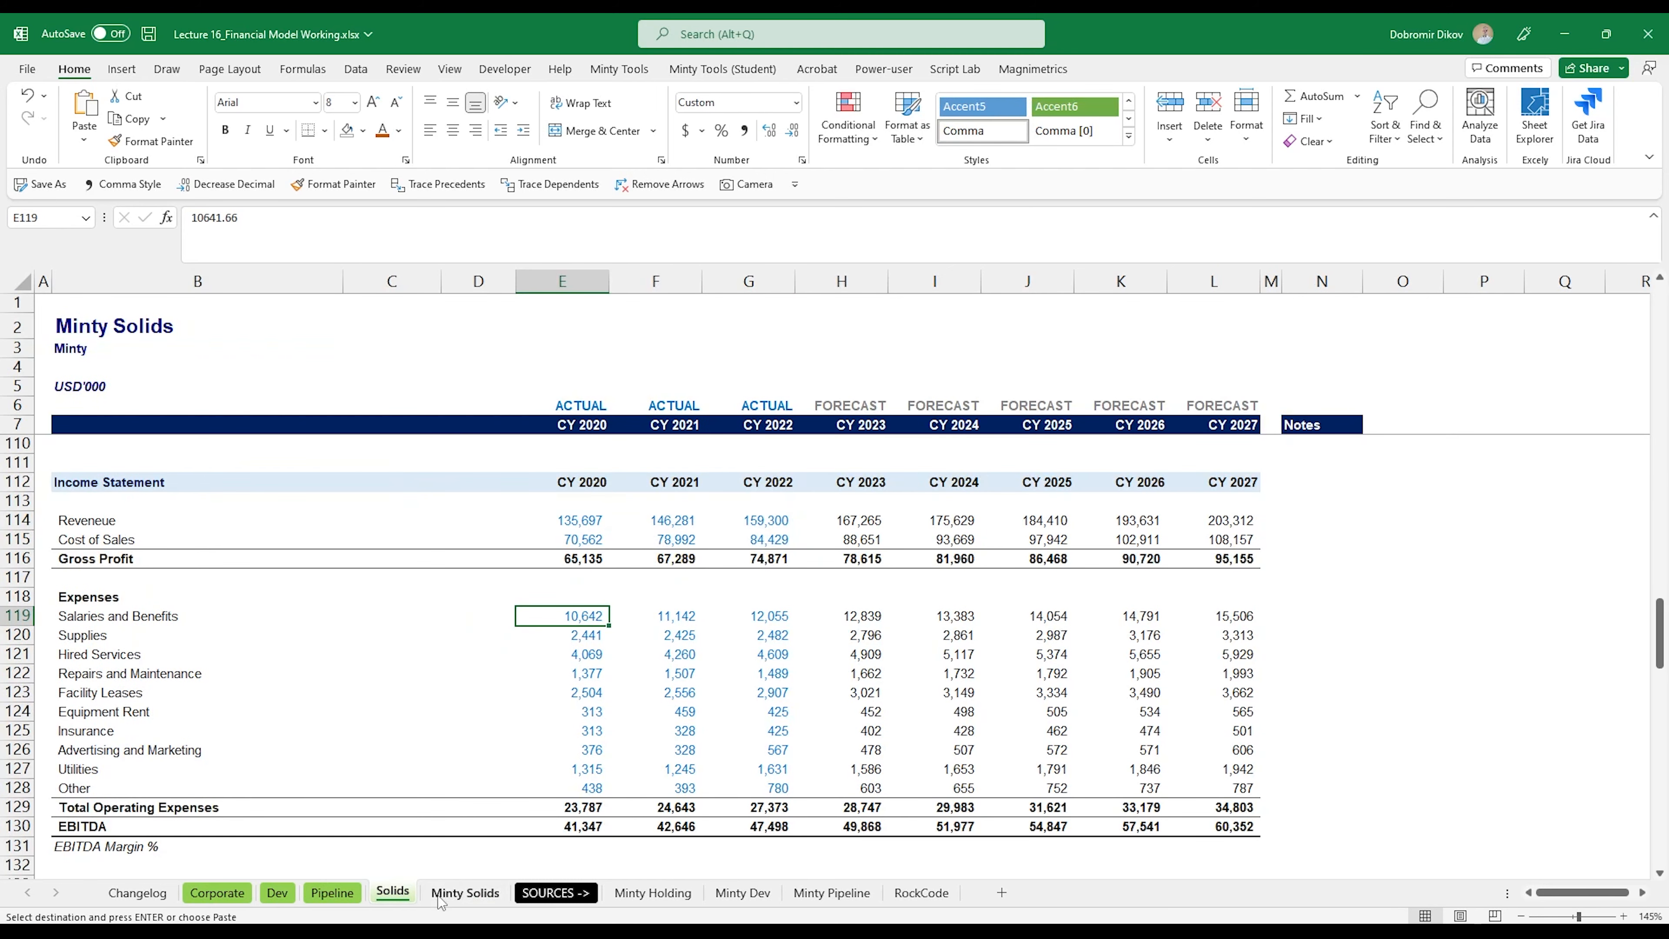
pyautogui.click(466, 893)
pyautogui.moveTo(483, 577); pyautogui.dragTo(683, 749)
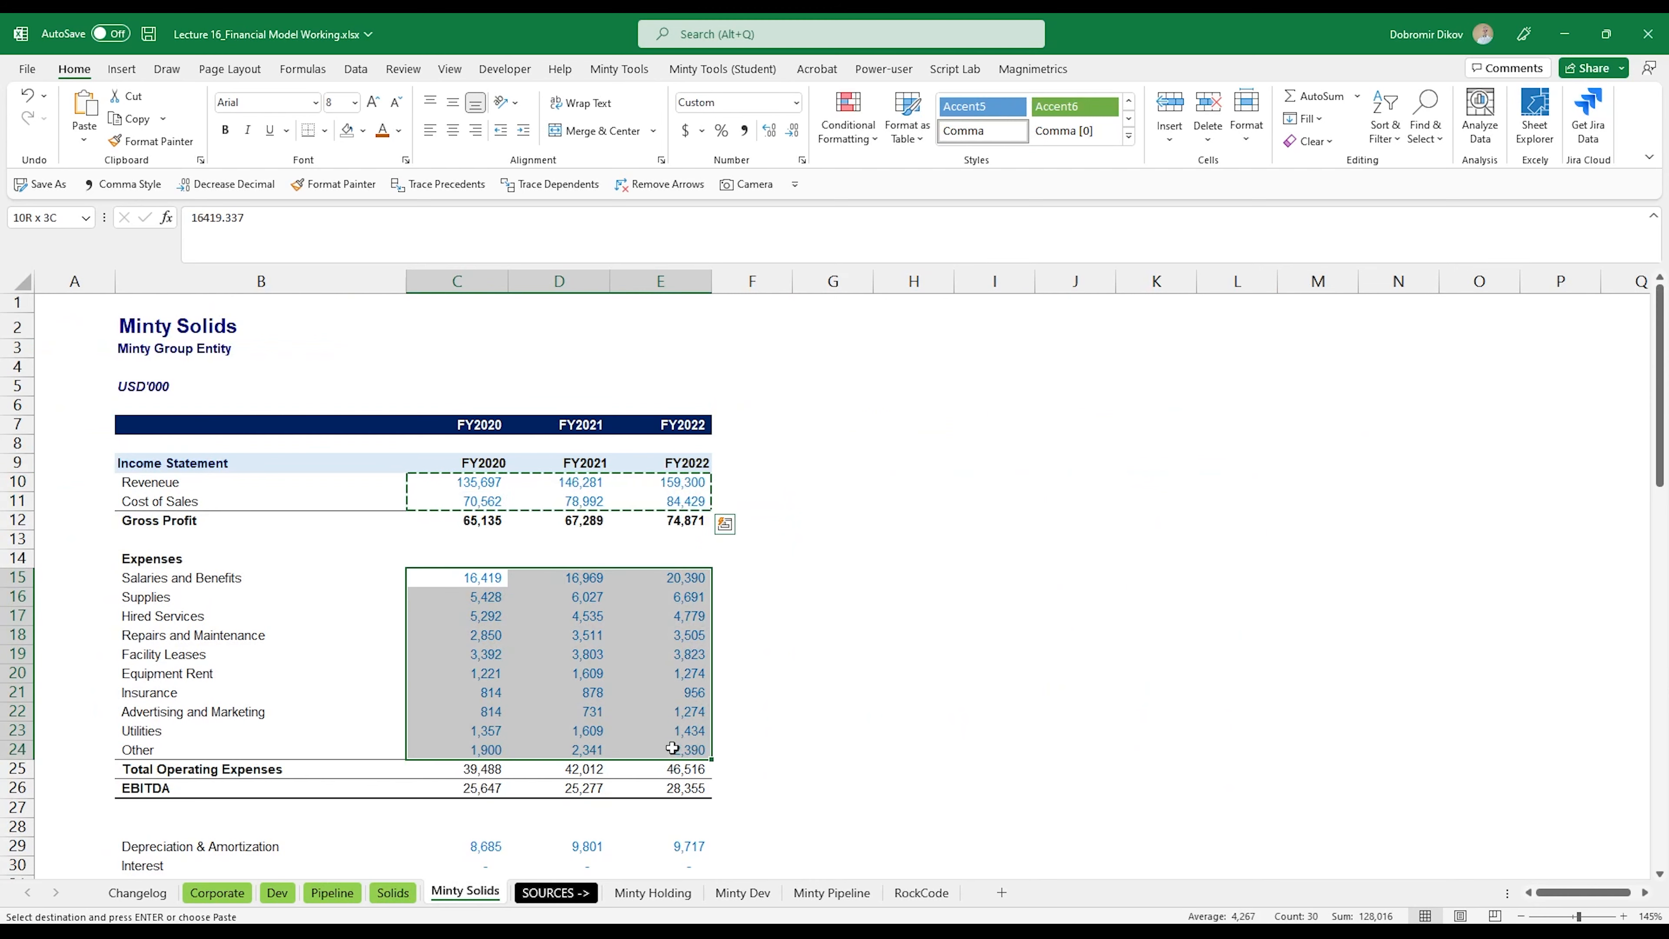
pyautogui.hotkey('ctrl', 'c')
pyautogui.click(398, 894)
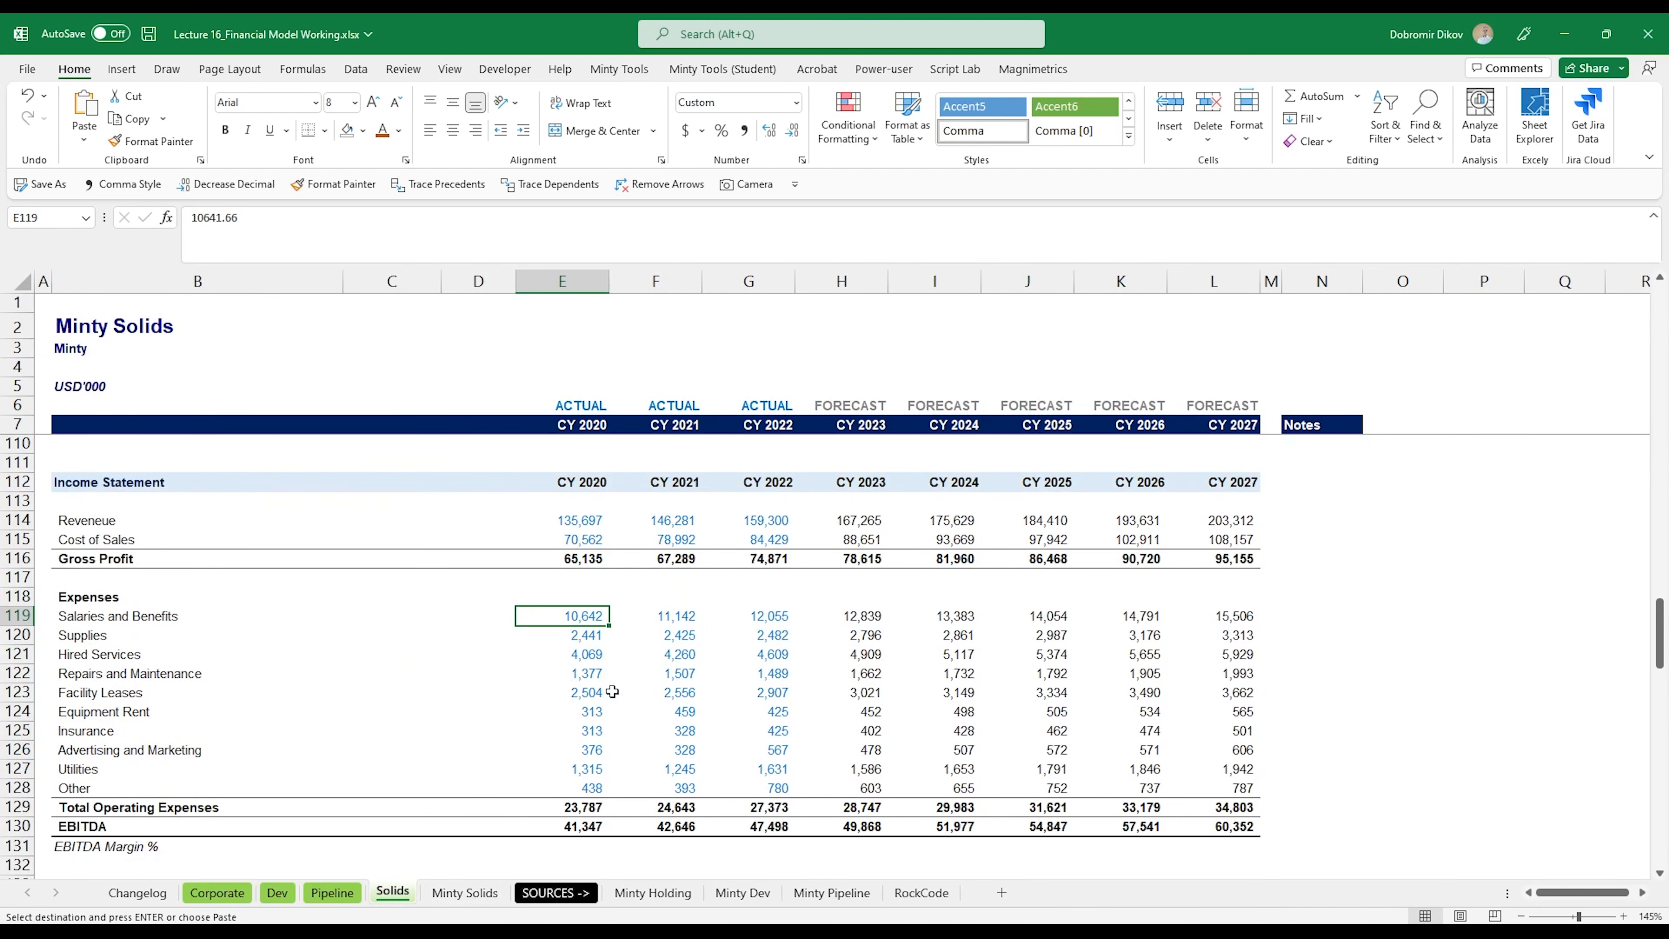
pyautogui.hotkey('ctrl', 'v')
# Step: Copy the depreciation, interest and other non-operating historicals C29:E31 from Minty Solids into the Solids sheet at E133
pyautogui.scroll(-5, 592, 690)
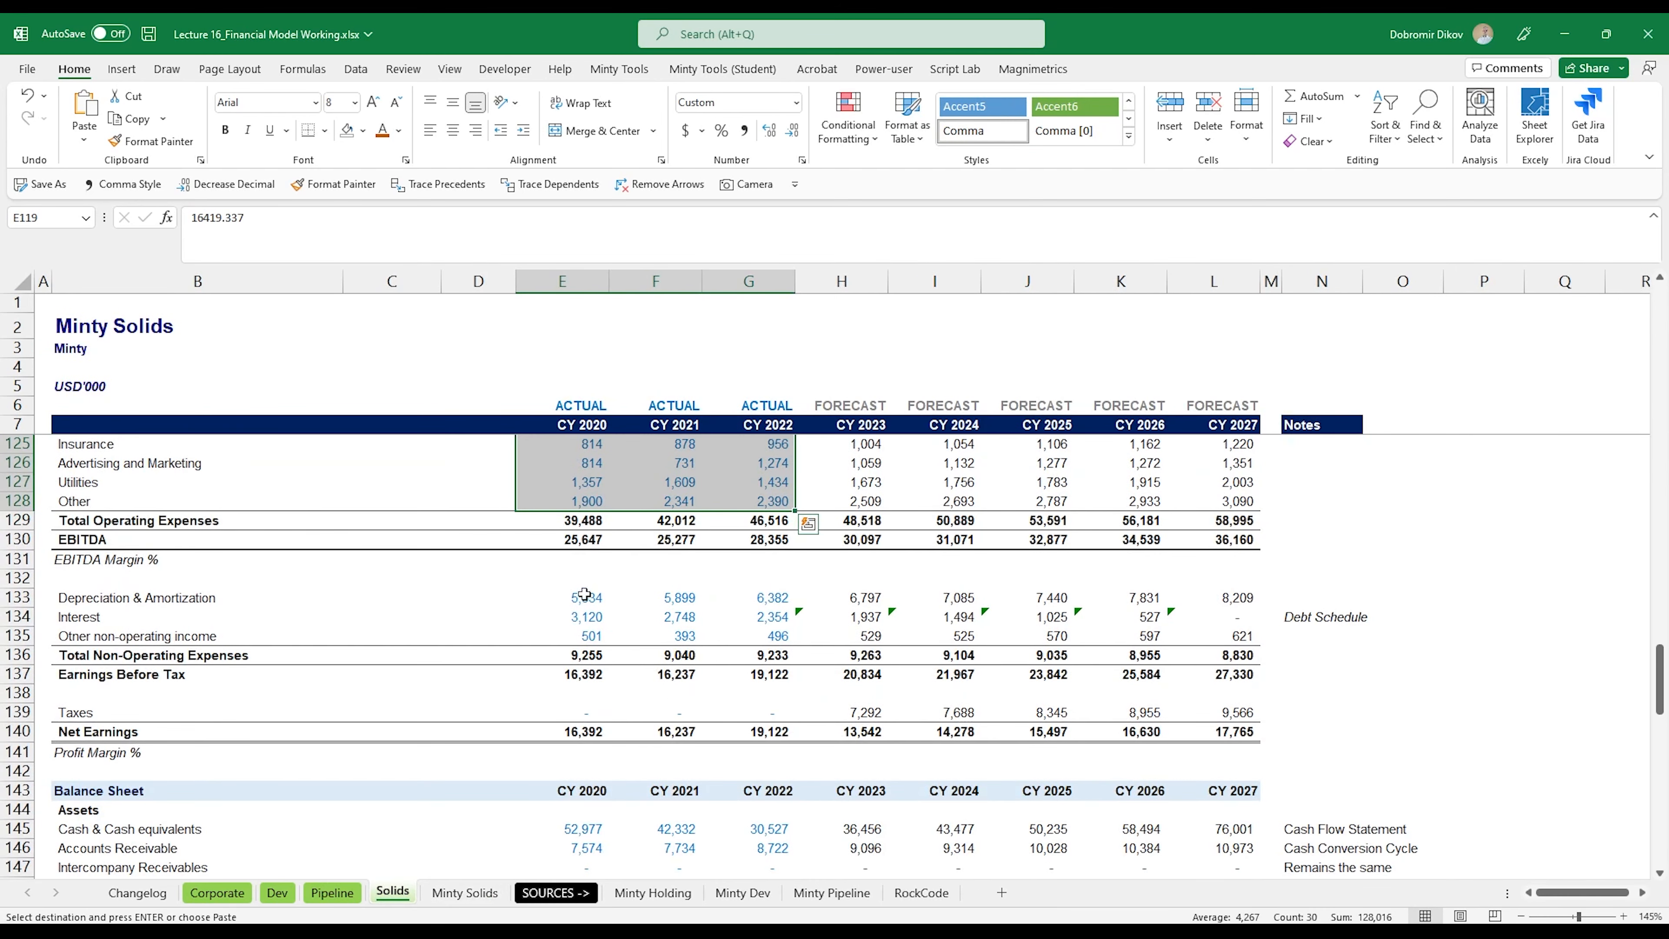
pyautogui.click(465, 893)
pyautogui.scroll(-4, 547, 762)
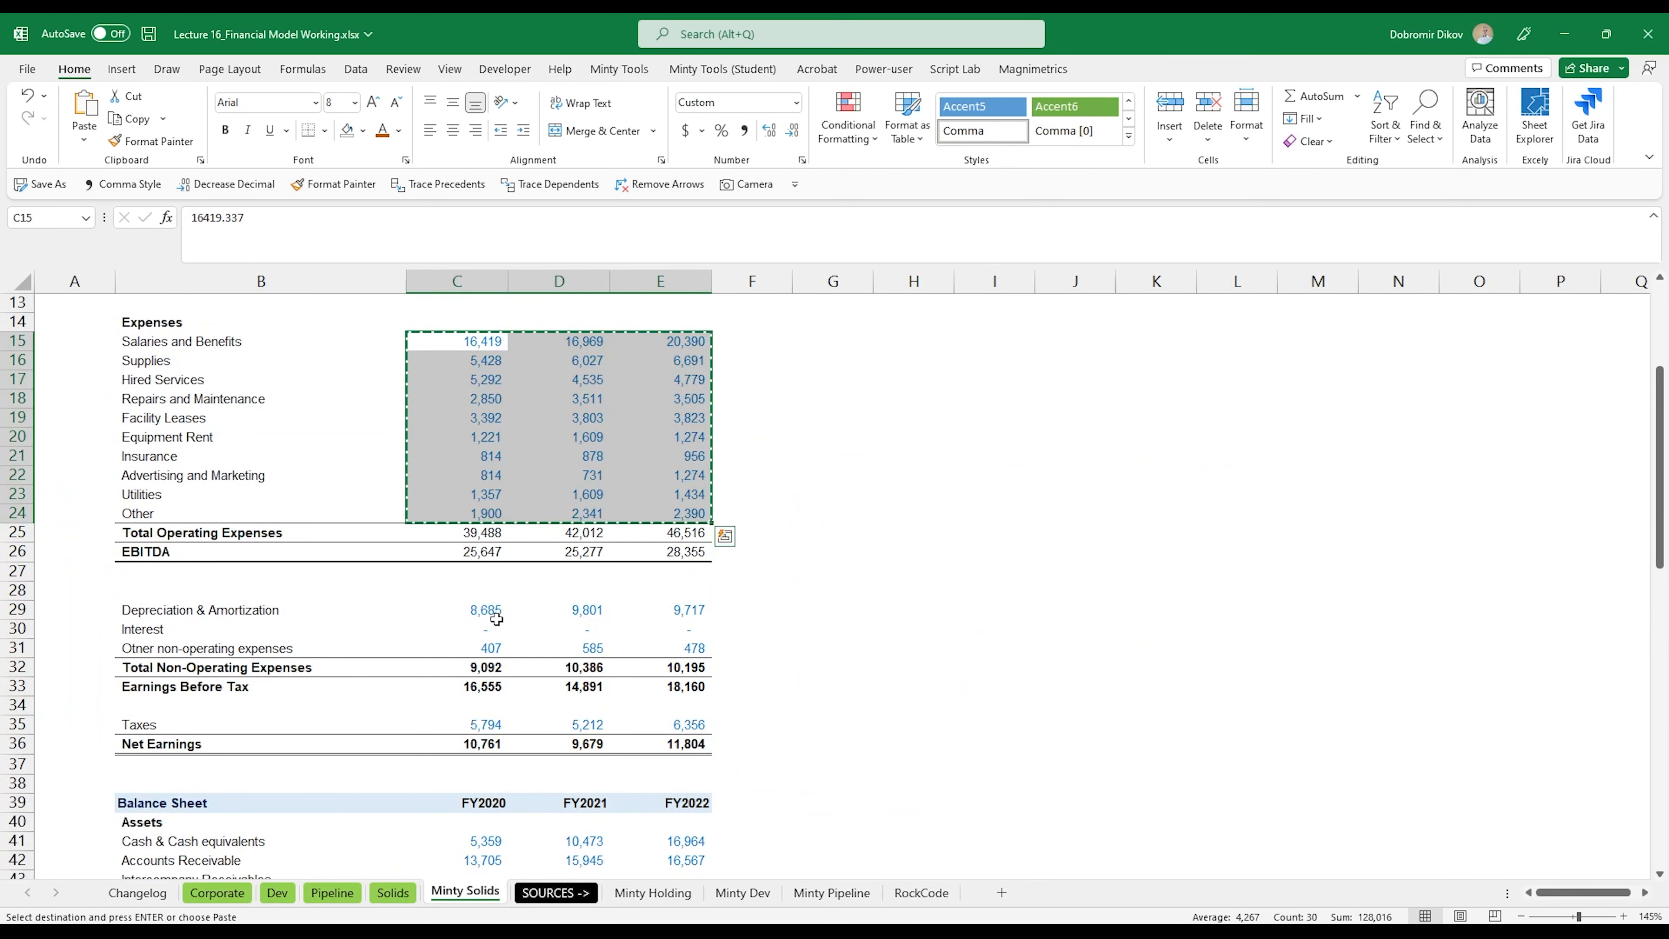
pyautogui.moveTo(496, 618); pyautogui.dragTo(677, 648)
pyautogui.hotkey('ctrl', 'c')
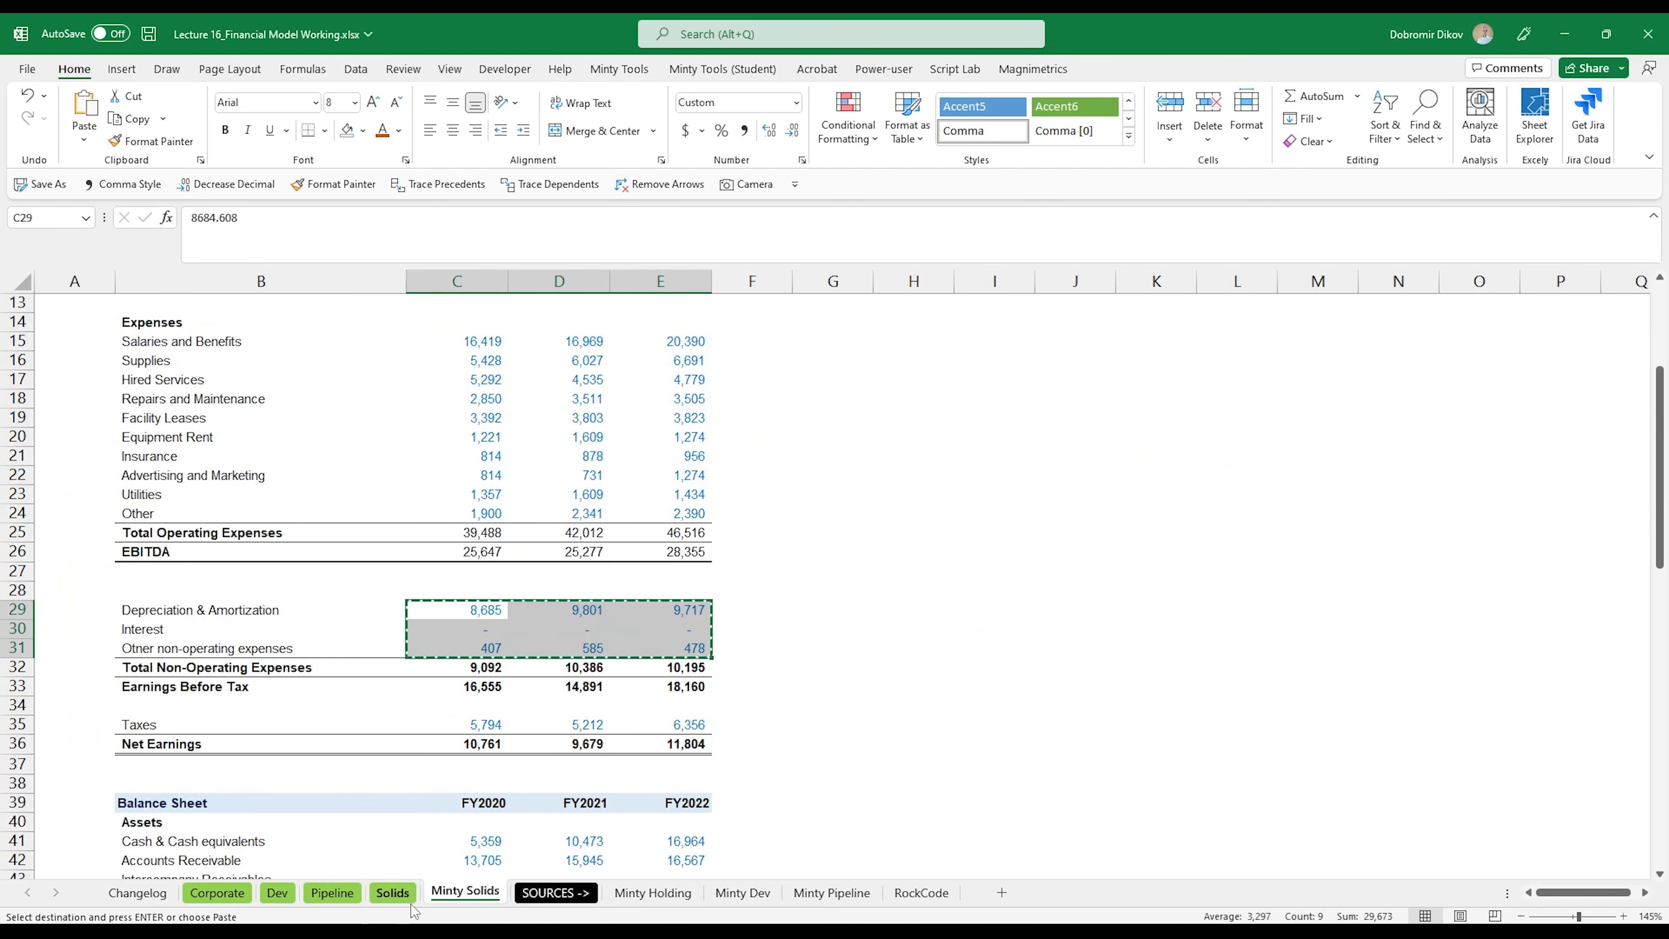
pyautogui.click(393, 893)
pyautogui.hotkey('ctrl', 'v')
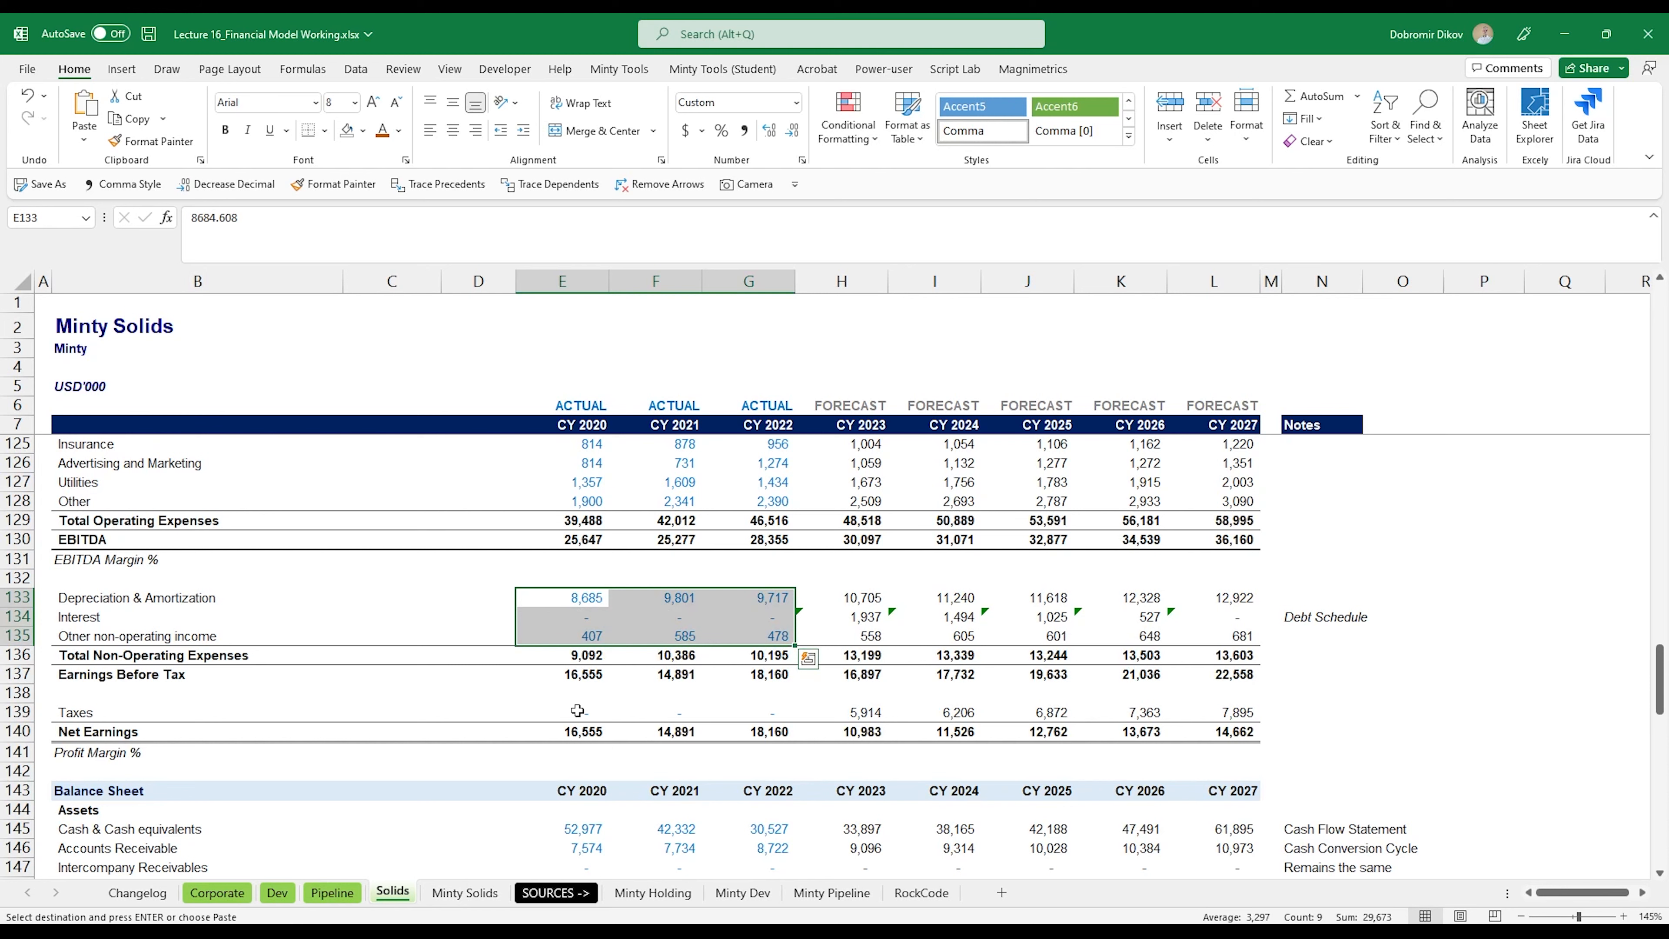
# Step: Copy the taxes historicals C35:E35 from Minty Solids into the Solids sheet at E139
pyautogui.click(578, 711)
pyautogui.click(487, 894)
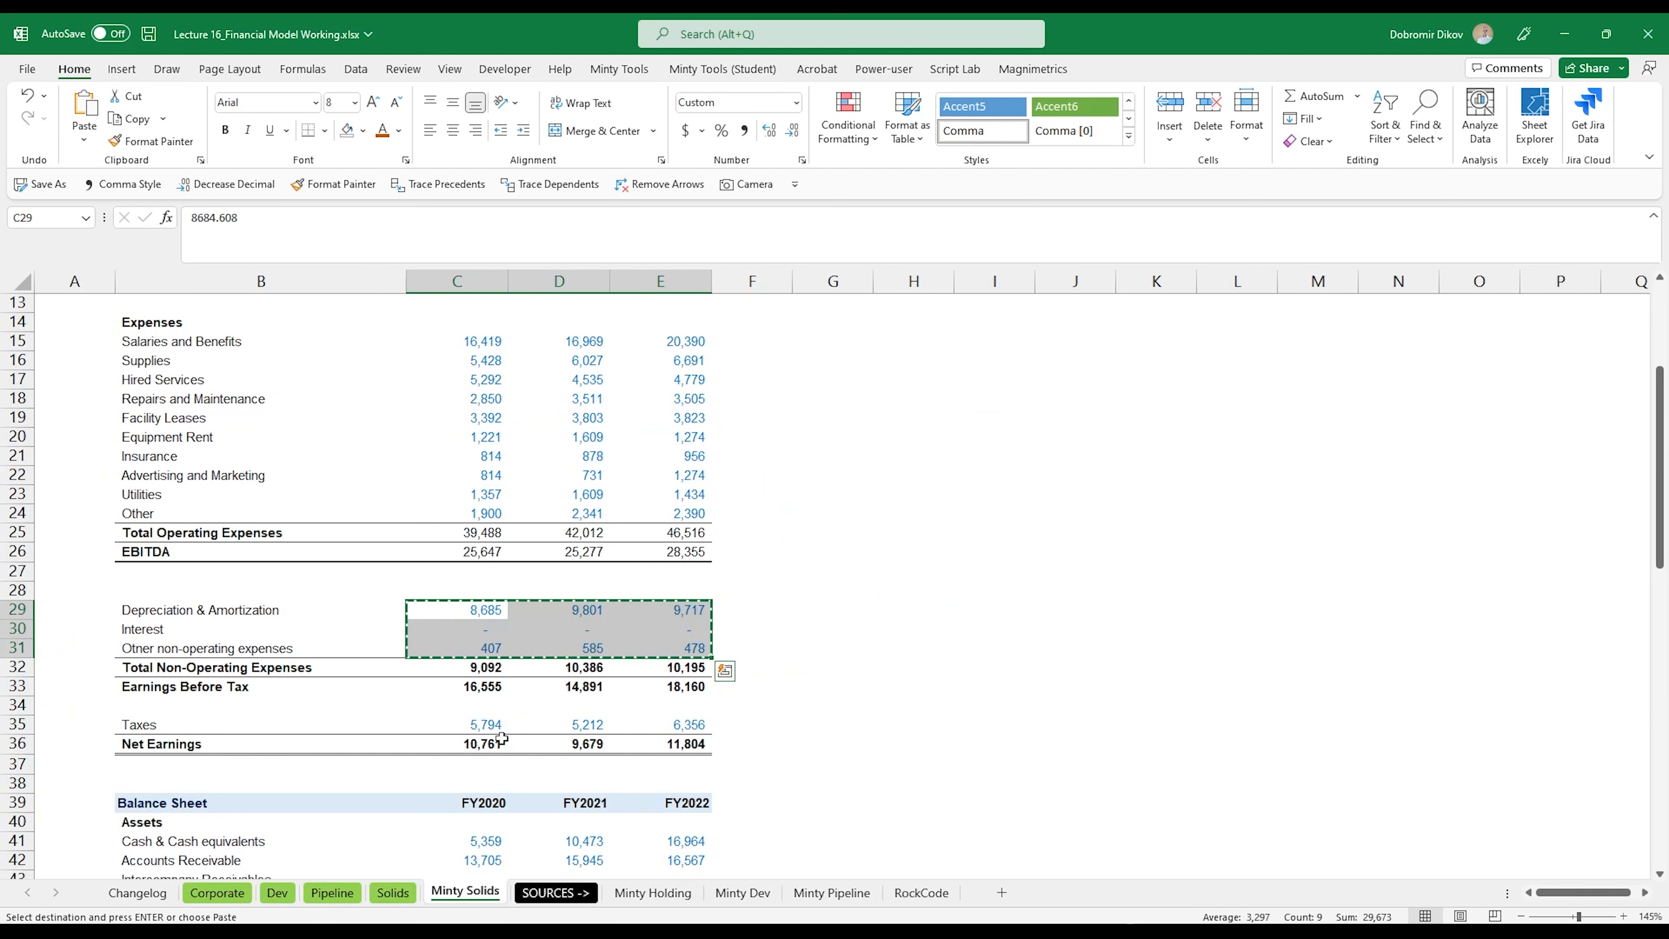
pyautogui.moveTo(490, 724); pyautogui.dragTo(697, 725)
pyautogui.hotkey('ctrl', 'c')
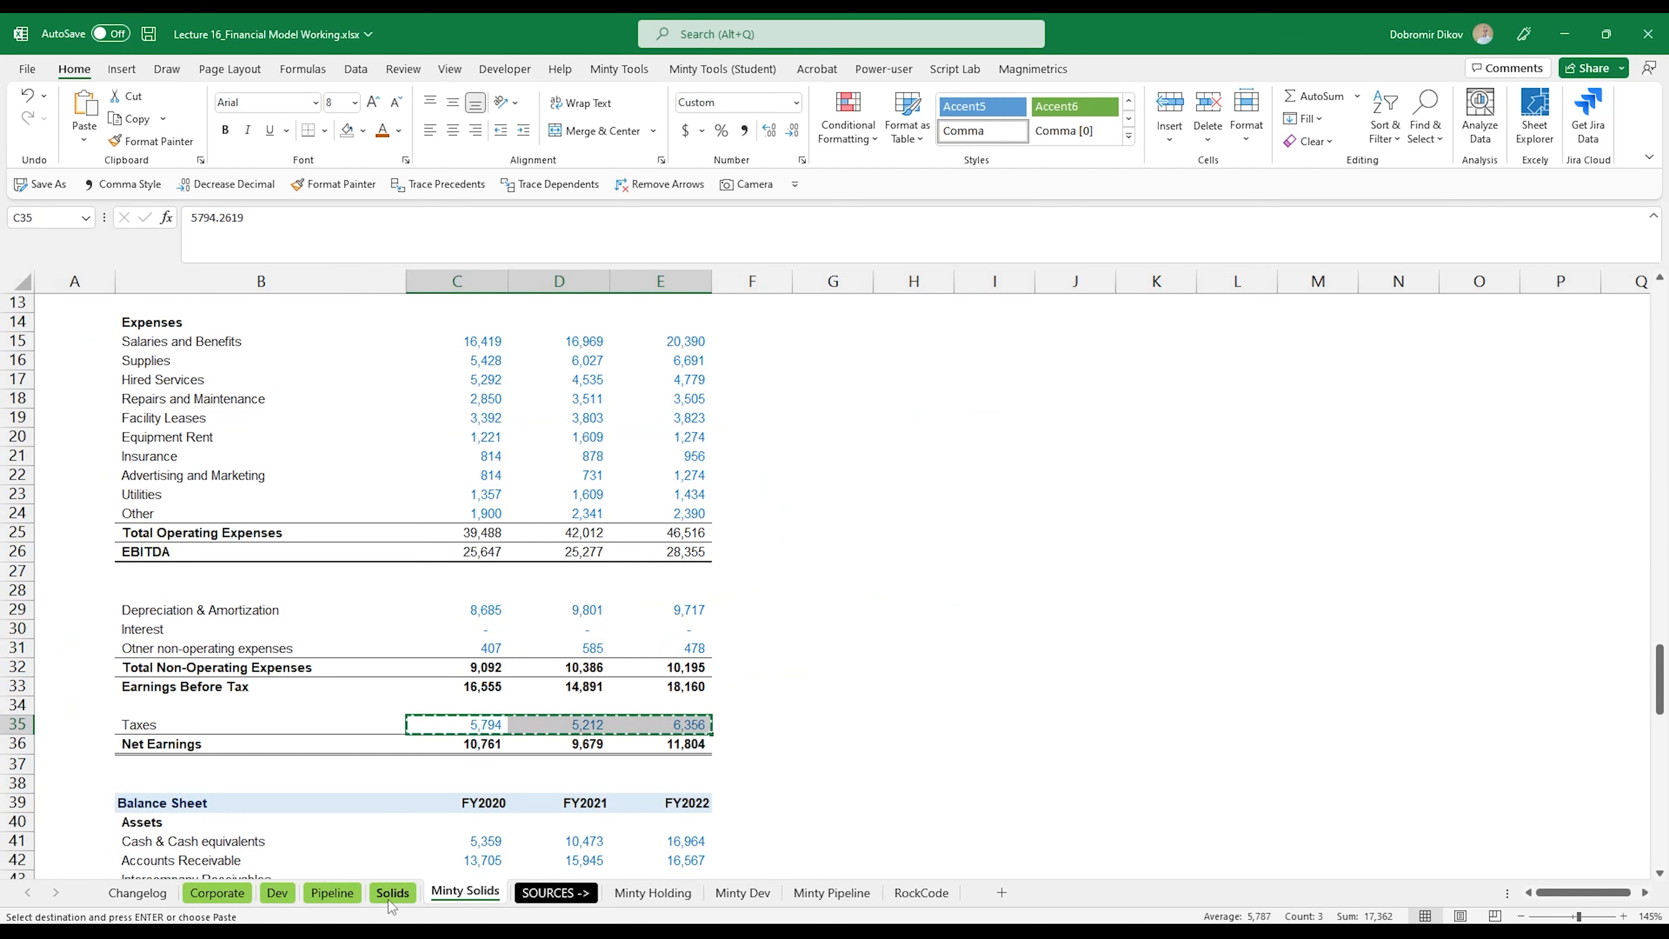
pyautogui.click(392, 894)
pyautogui.hotkey('ctrl', 'v')
# Step: Copy the asset historicals from Cash & Cash equivalents through Property, Plant & Equipment from Minty Solids into the Solids balance sheet at E145
pyautogui.scroll(-4, 589, 774)
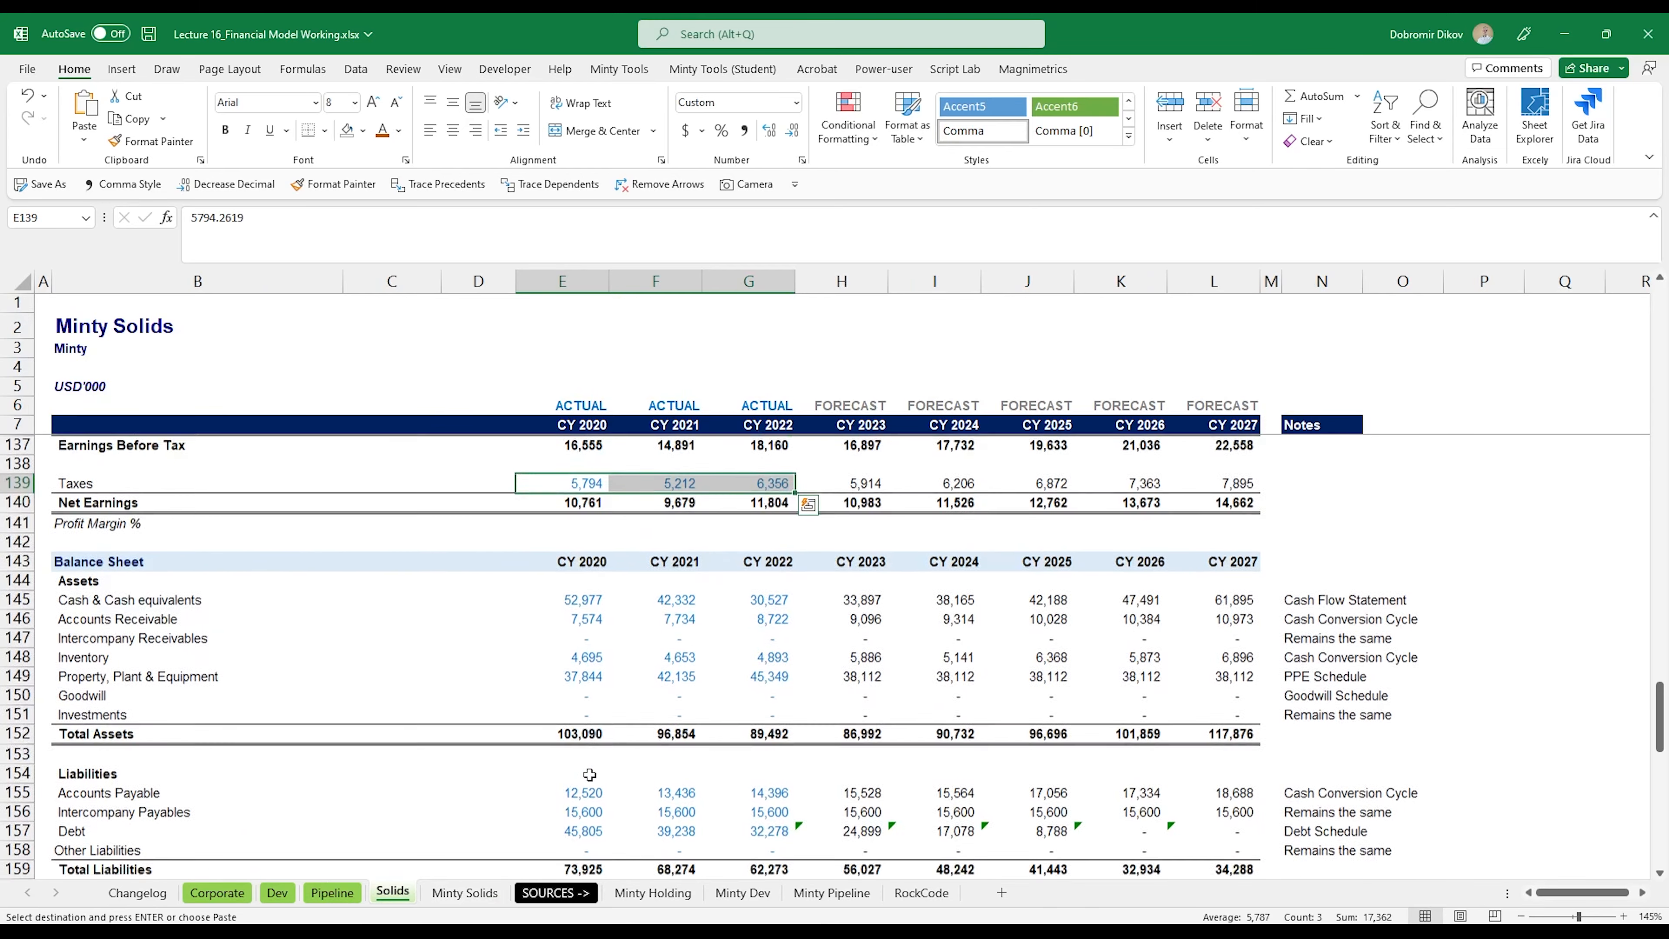
pyautogui.scroll(-1, 589, 775)
pyautogui.click(592, 543)
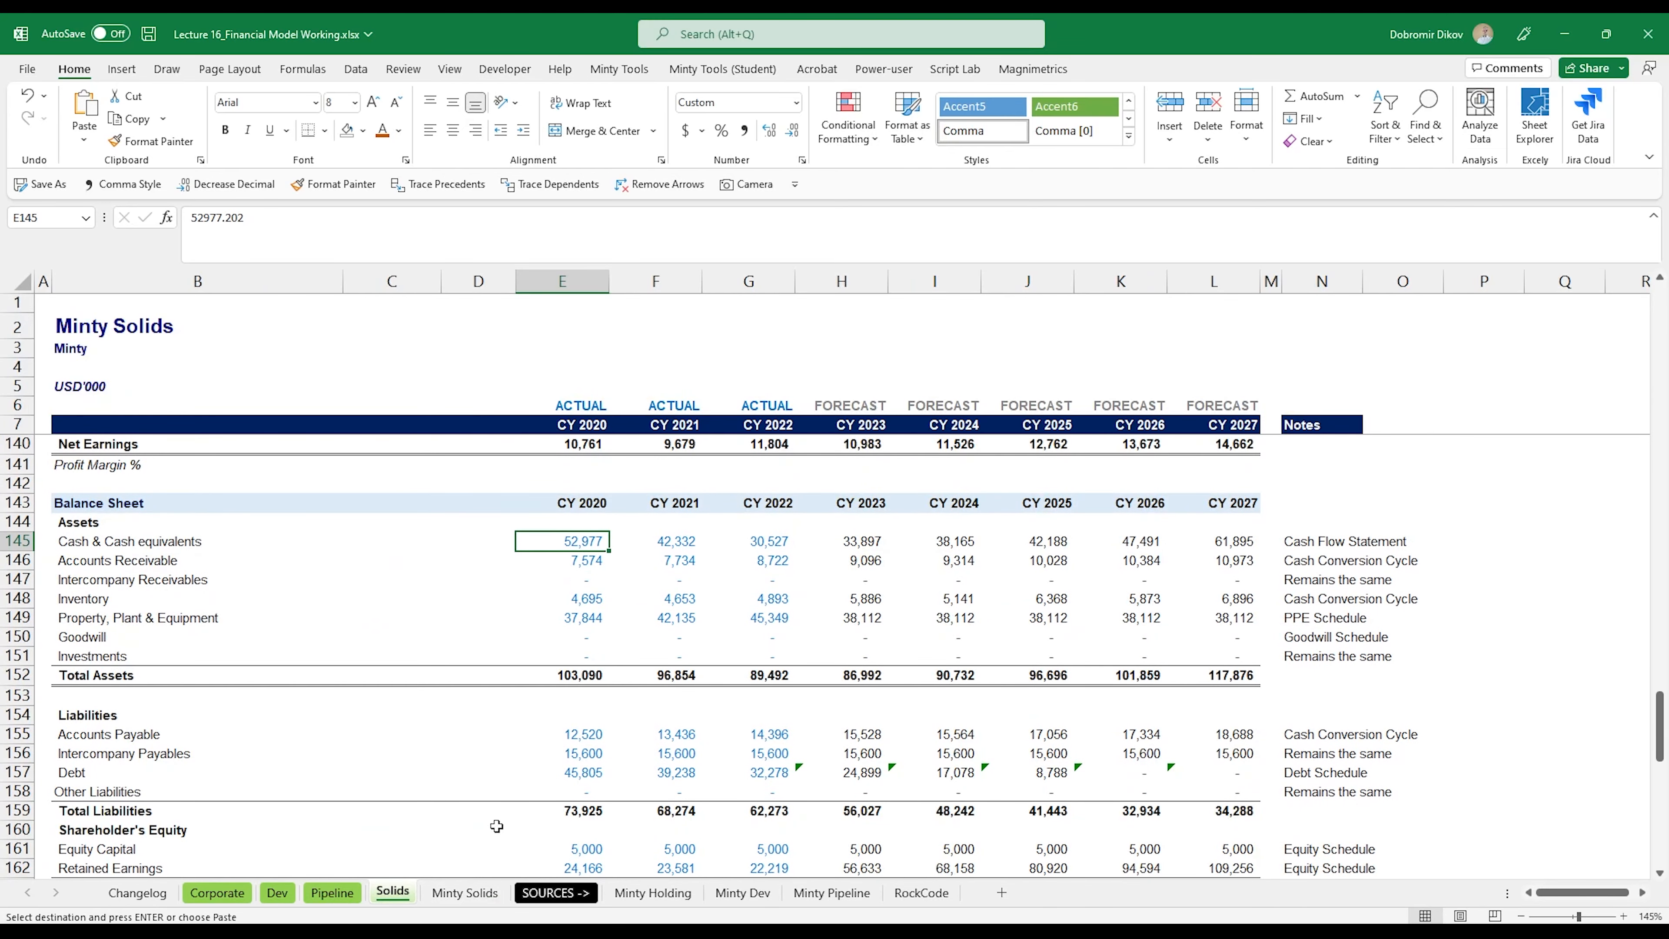
pyautogui.click(453, 896)
pyautogui.scroll(-4, 592, 592)
pyautogui.moveTo(474, 612); pyautogui.dragTo(690, 687)
pyautogui.hotkey('ctrl', 'c')
pyautogui.click(393, 893)
pyautogui.hotkey('ctrl', 'v')
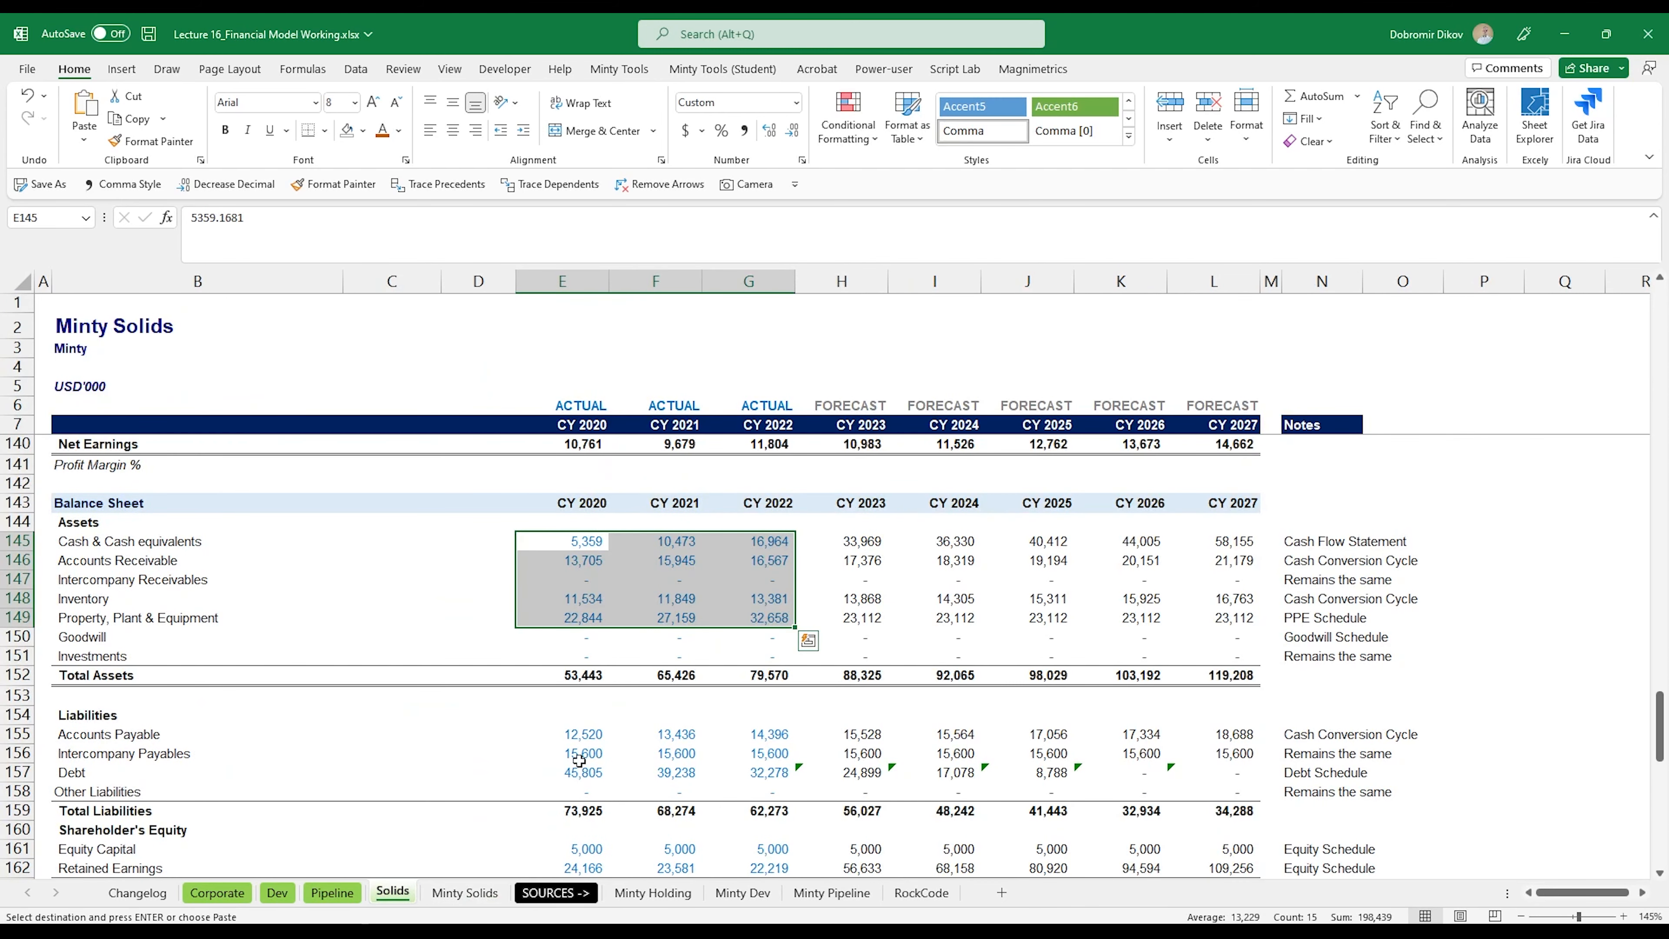
# Step: Copy the Accounts Payable, Intercompany Payables and Debt historicals C49:E51 from Minty Solids into the Solids sheet at E155
pyautogui.scroll(-2, 579, 760)
pyautogui.click(589, 626)
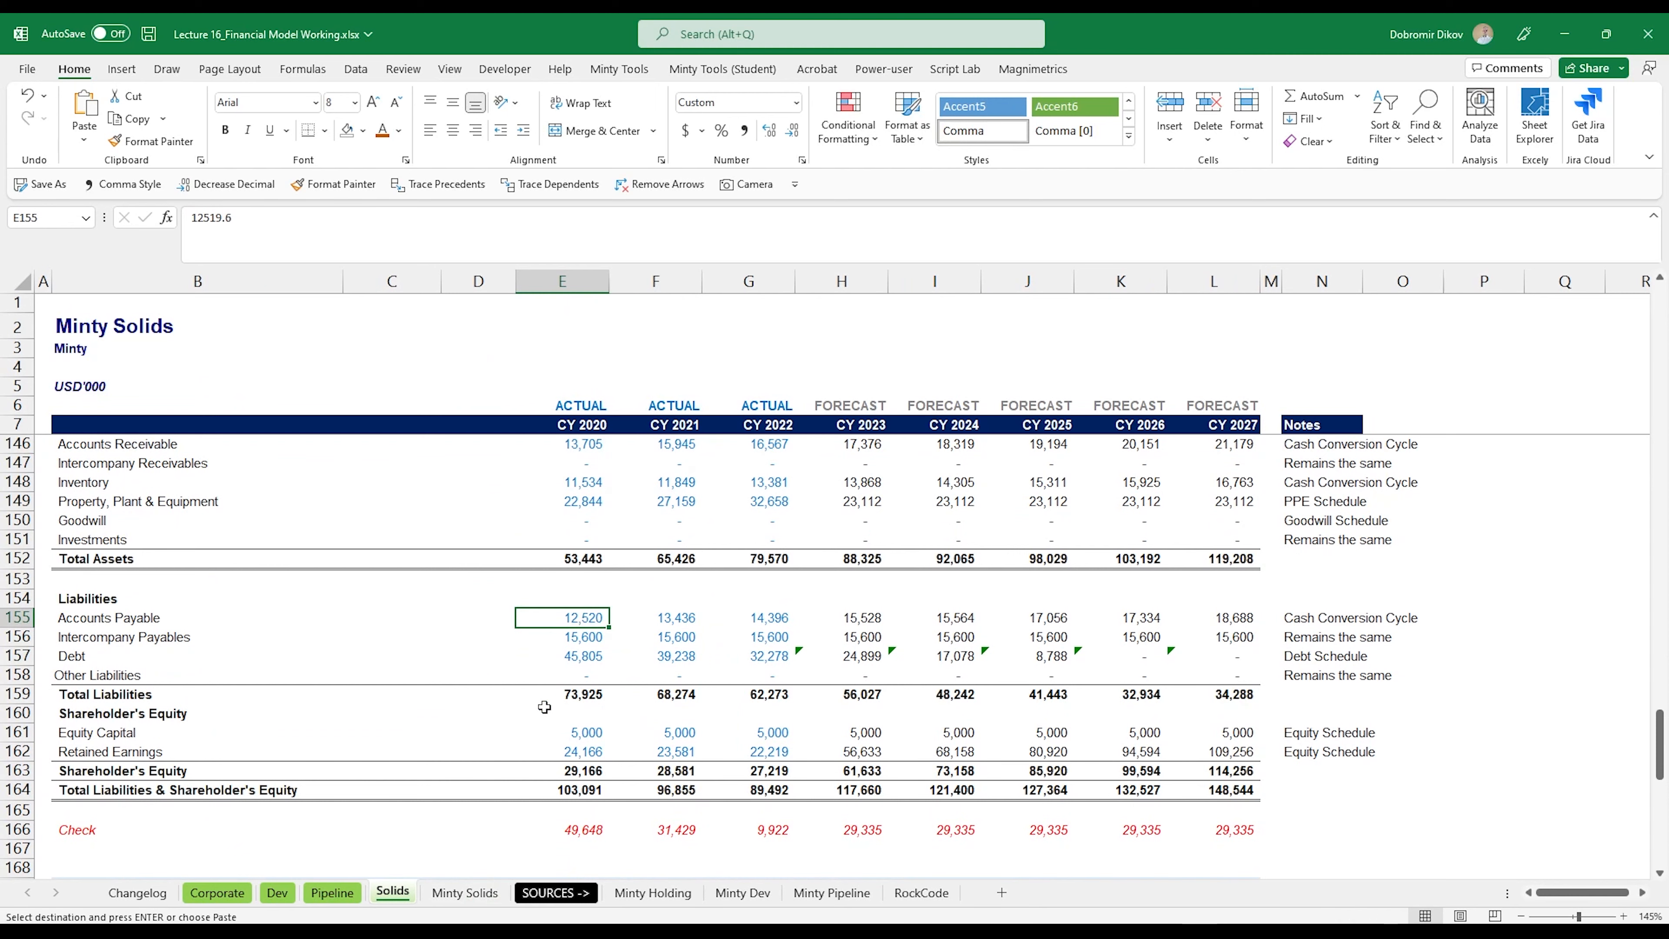
pyautogui.click(465, 893)
pyautogui.scroll(-3, 504, 785)
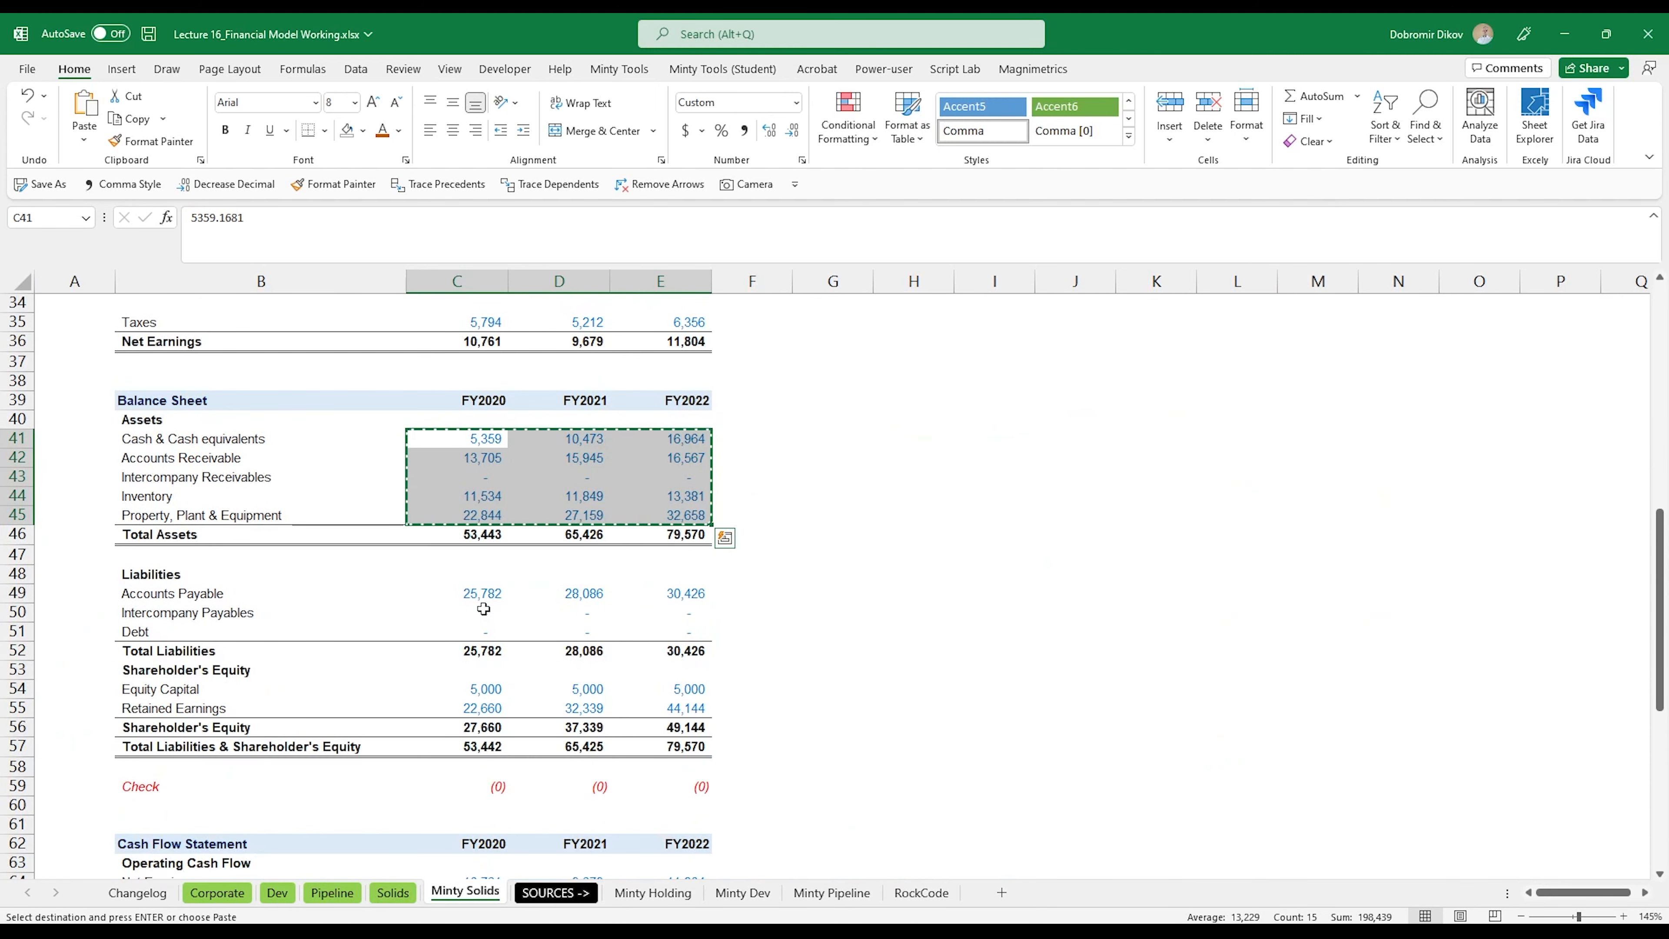
pyautogui.moveTo(482, 593); pyautogui.dragTo(667, 628)
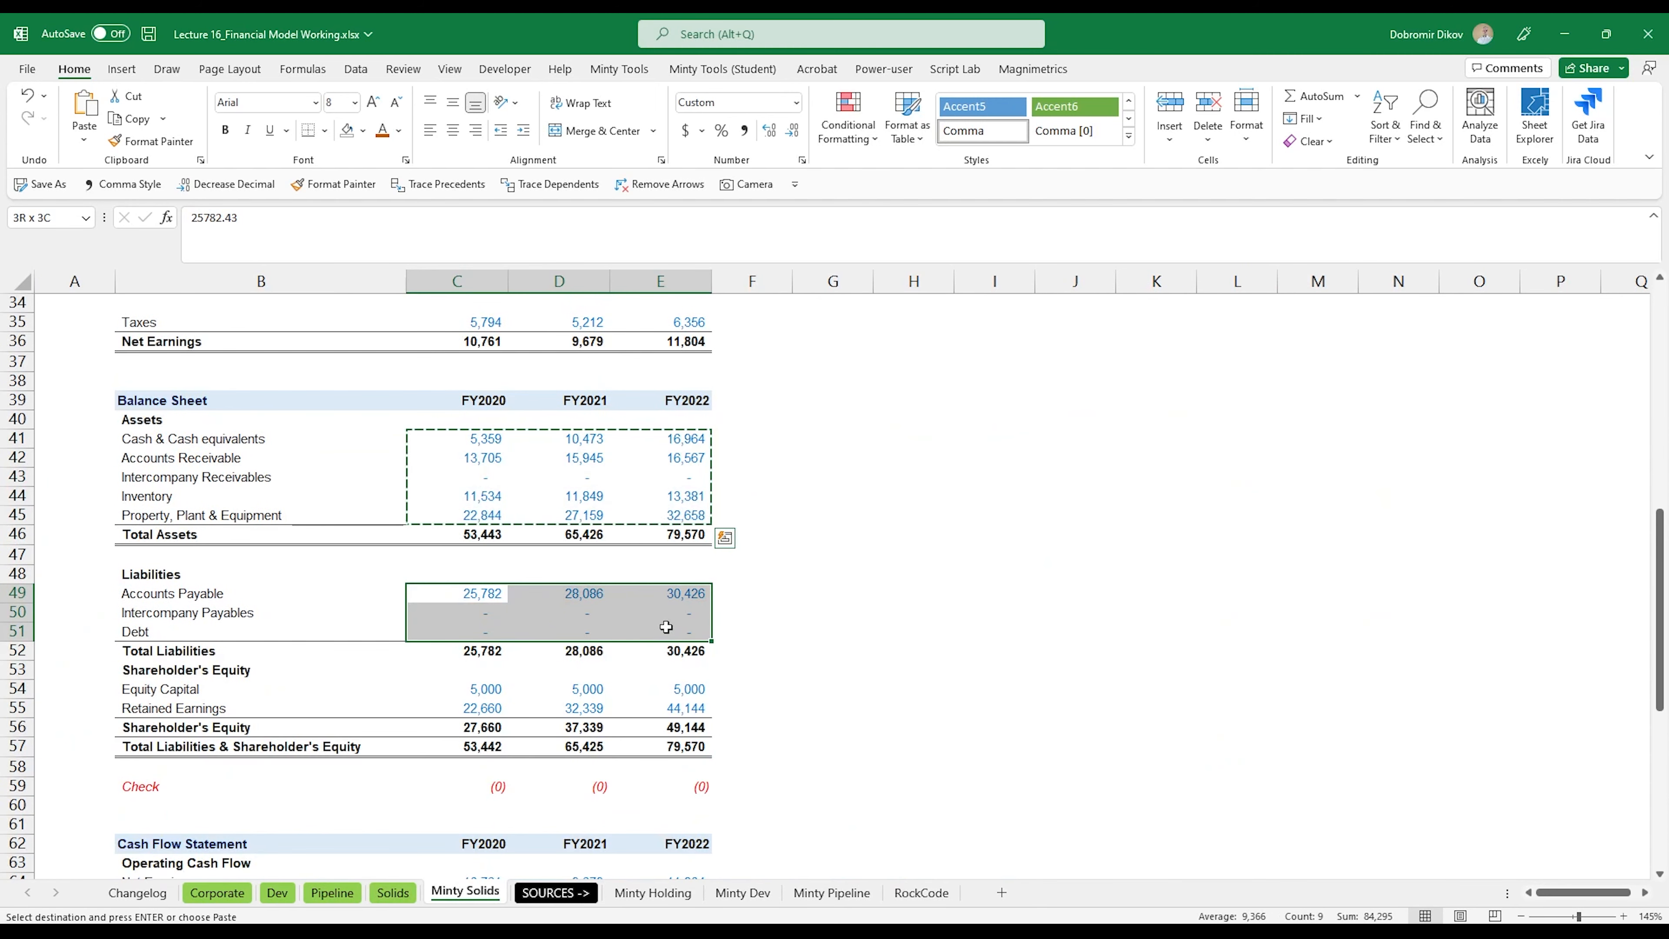
pyautogui.hotkey('ctrl', 'c')
pyautogui.click(395, 894)
pyautogui.hotkey('ctrl', 'v')
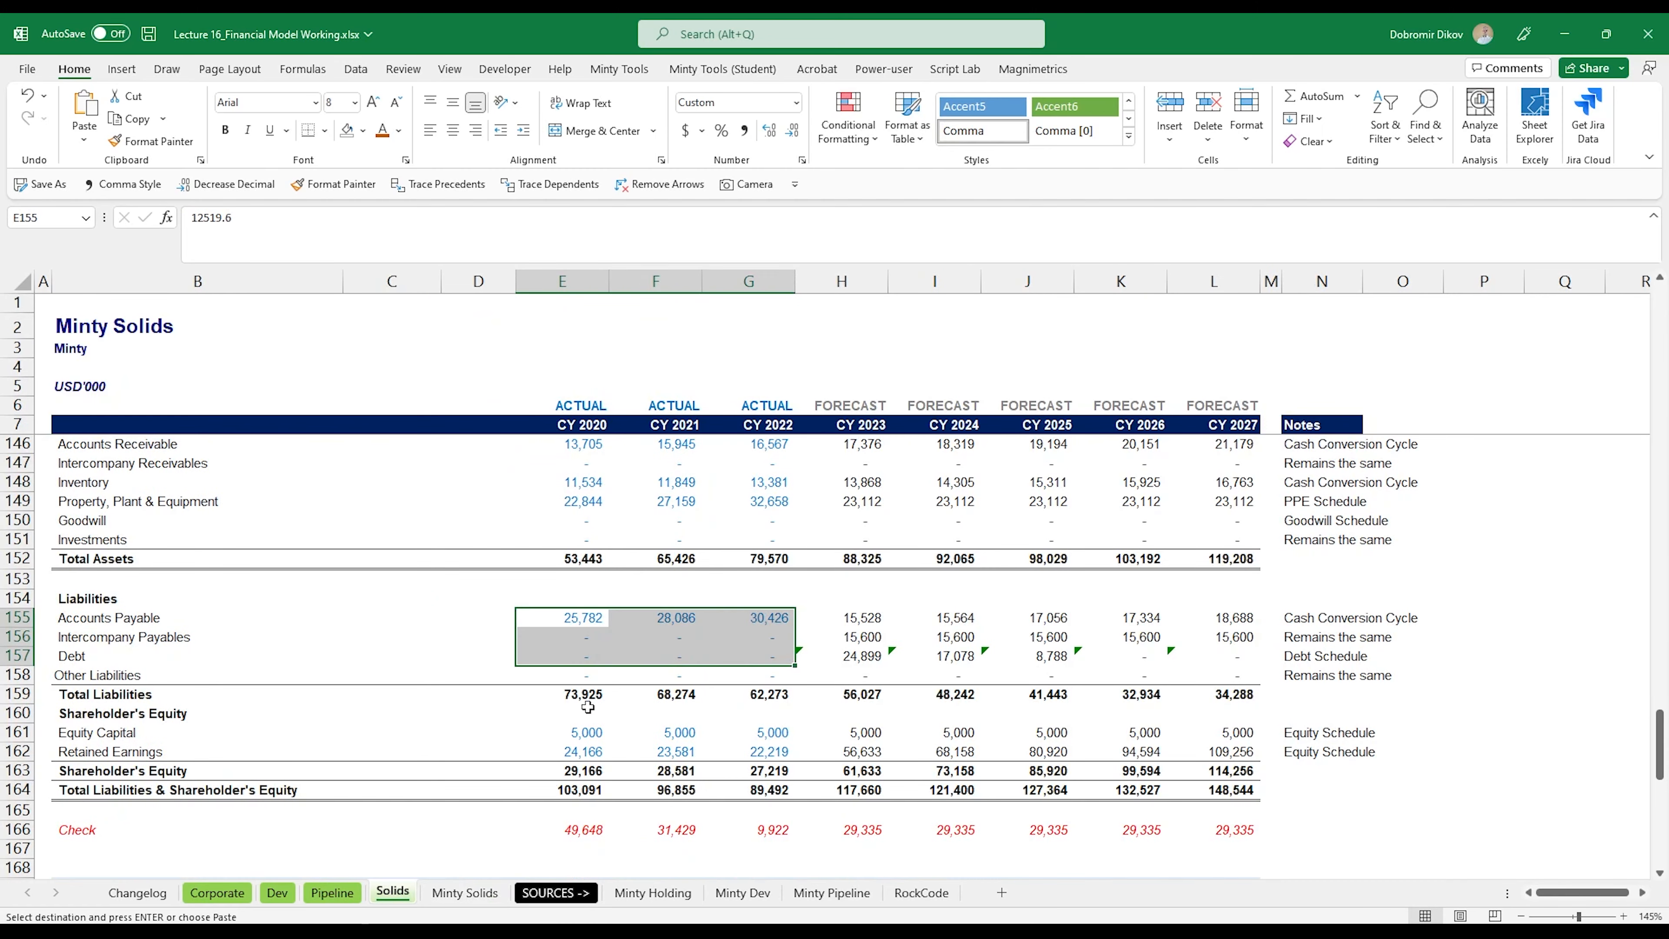
# Step: Copy the Equity Capital and Retained Earnings historicals C54:E55 from Minty Solids into the Solids sheet at E161
pyautogui.scroll(-1, 575, 813)
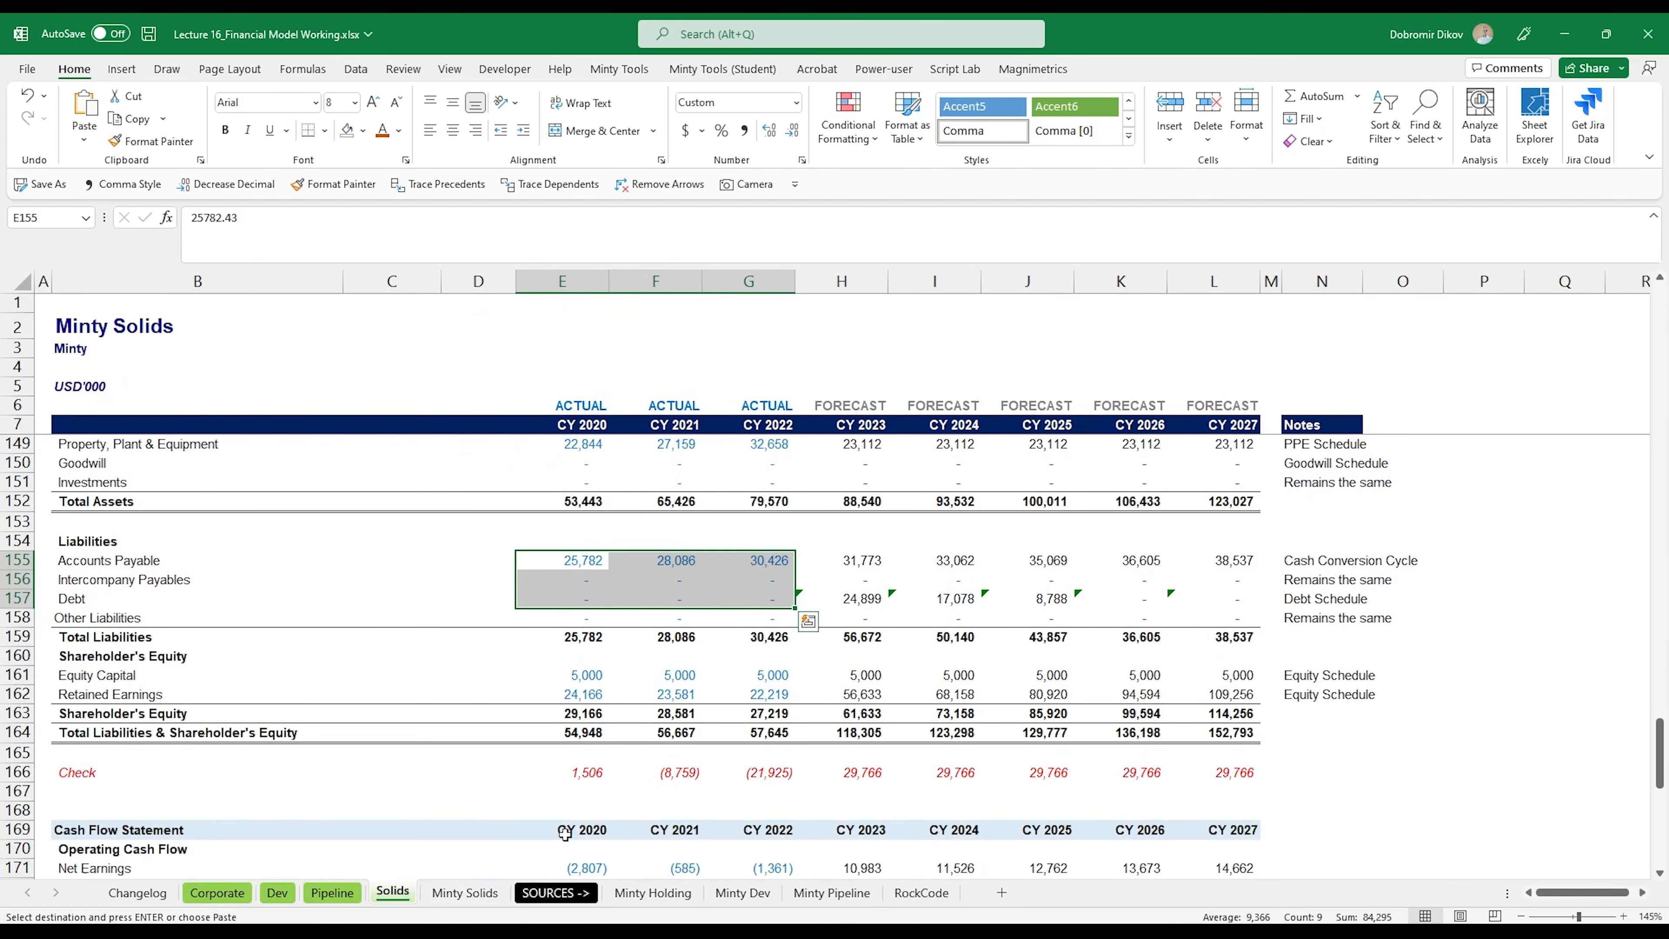
pyautogui.click(466, 892)
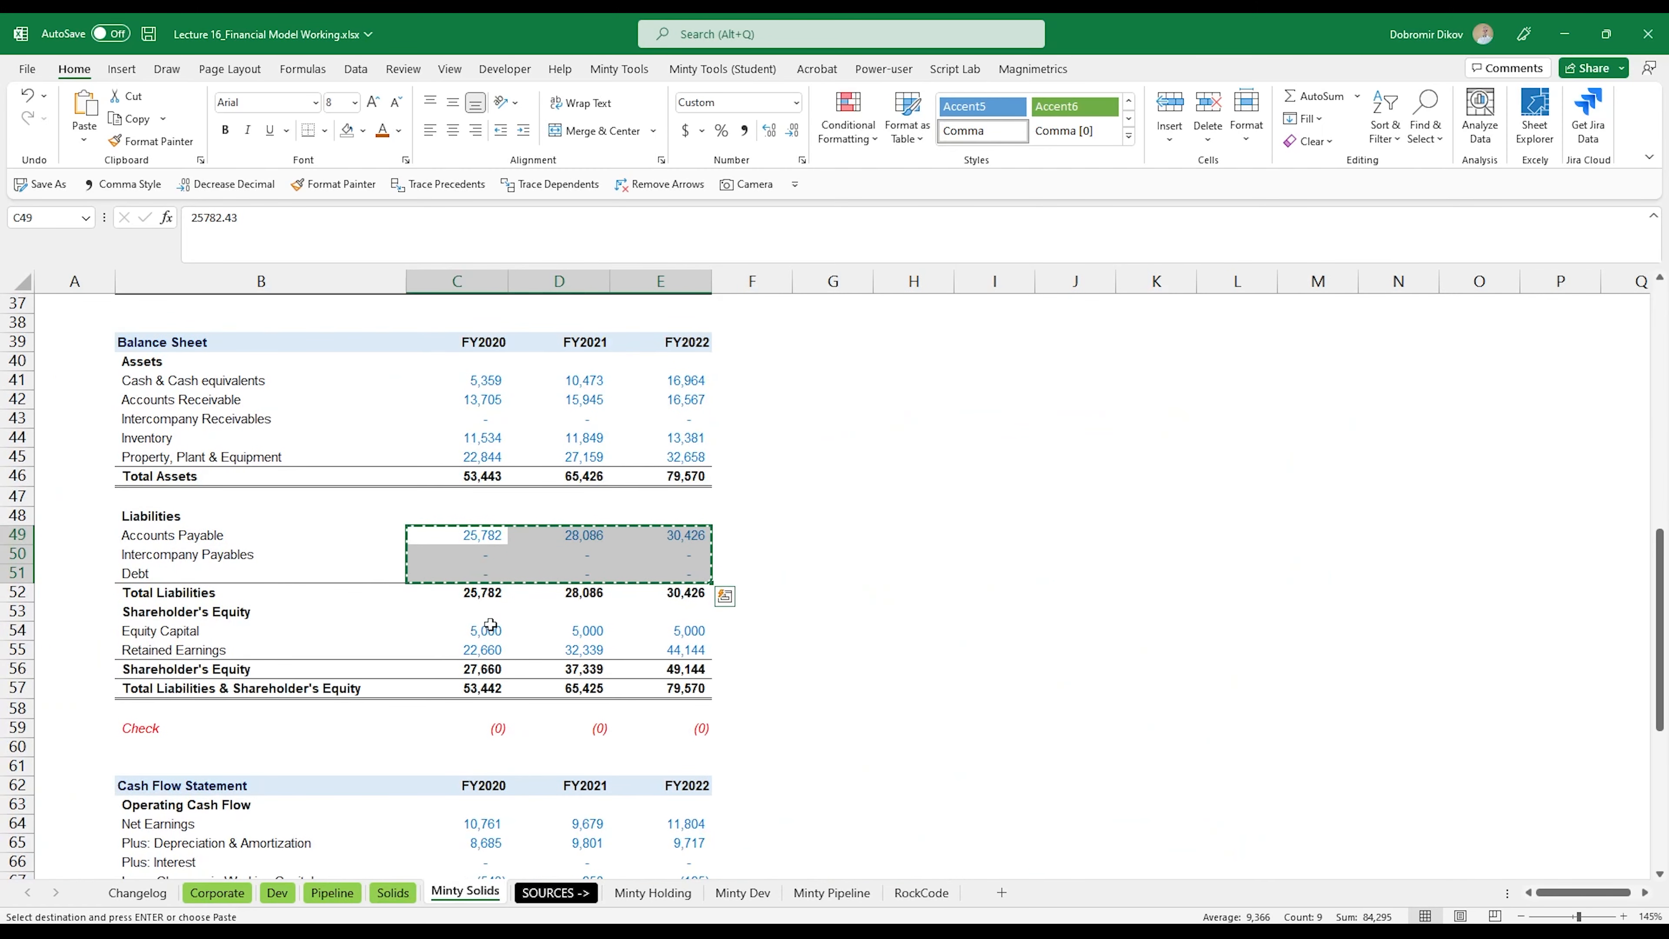
pyautogui.moveTo(487, 630); pyautogui.dragTo(683, 649)
pyautogui.hotkey('ctrl', 'c')
pyautogui.click(393, 893)
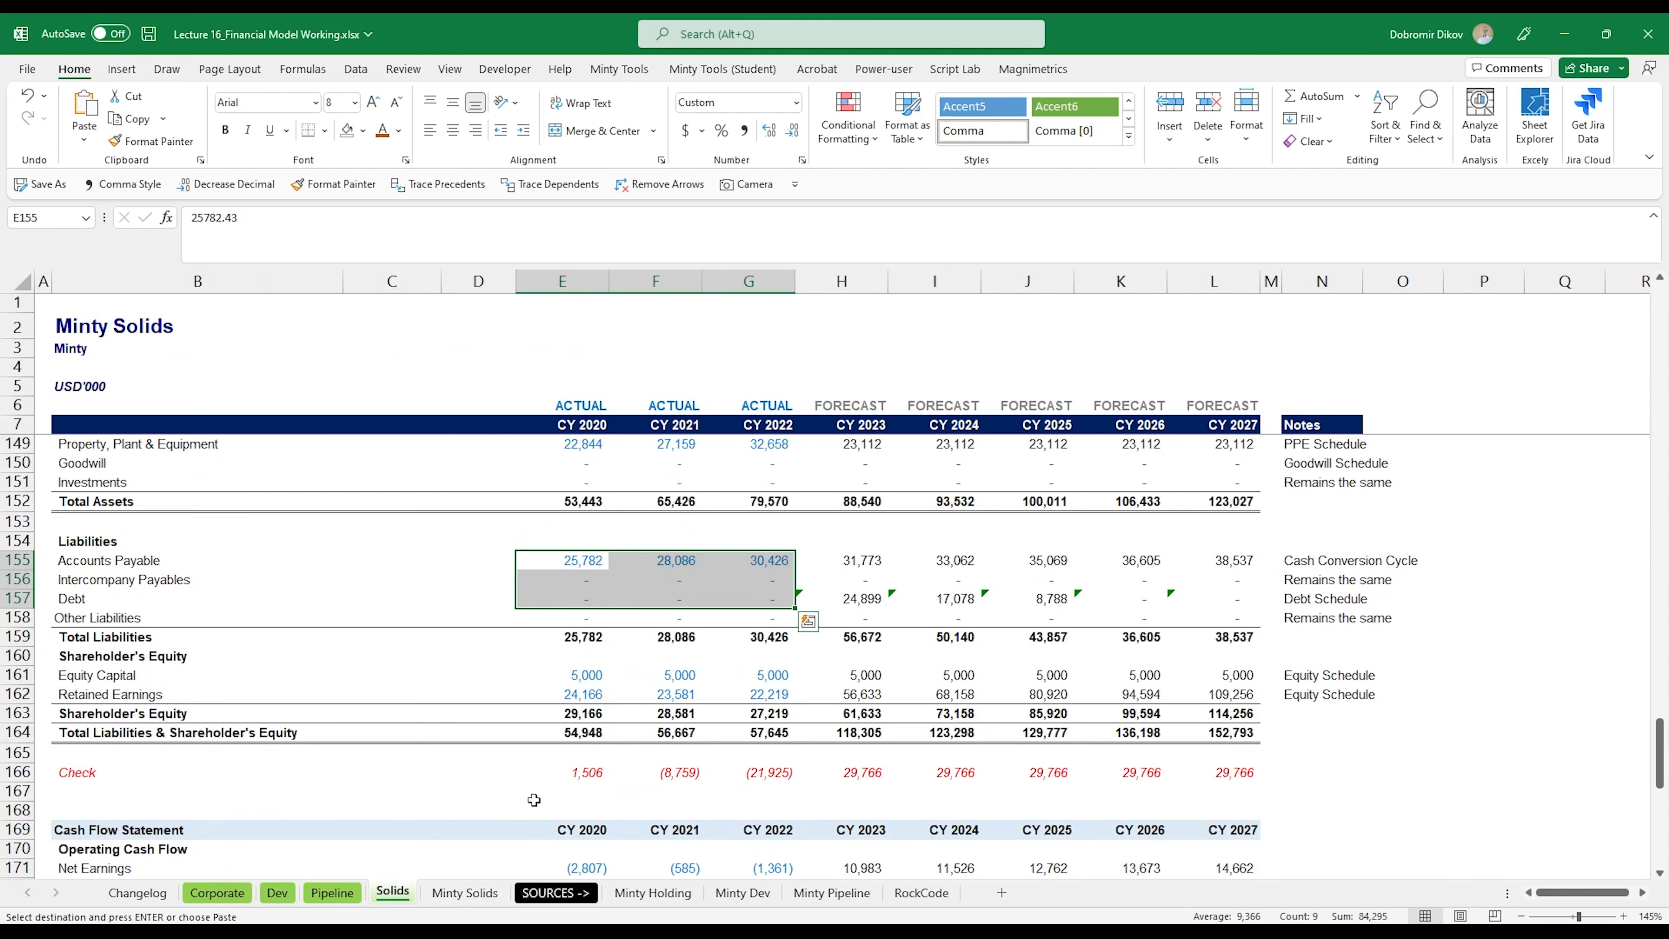
pyautogui.click(593, 681)
pyautogui.hotkey('ctrl', 'v')
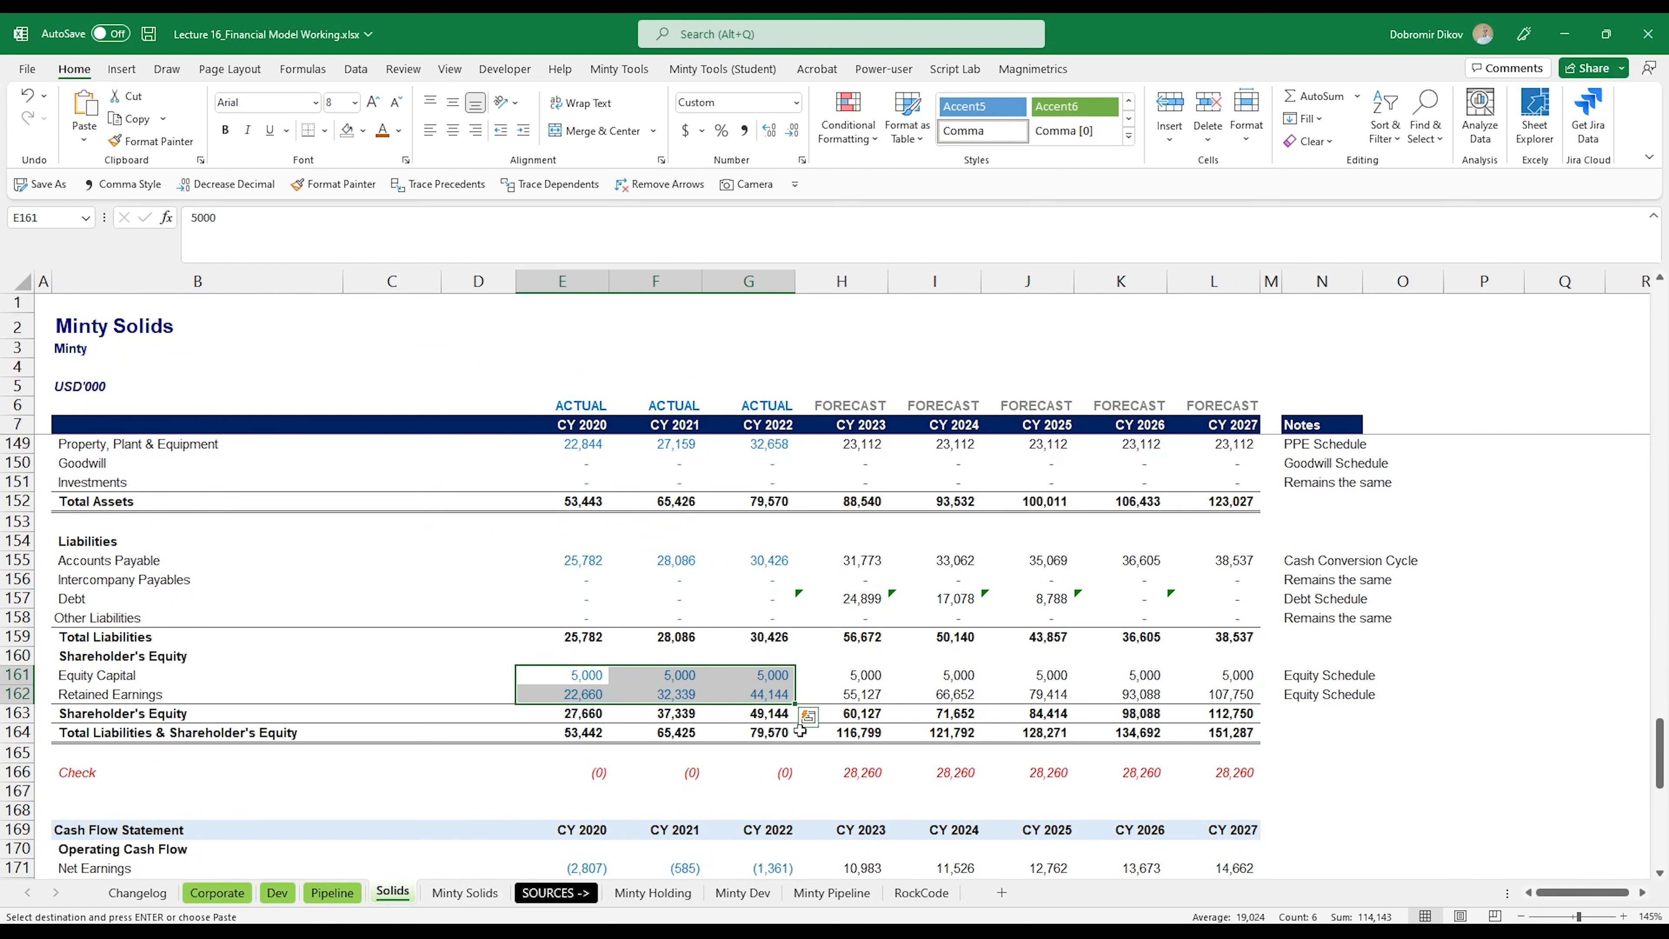
# Step: Copy the operating cash flow historicals C64:E67 from Minty Solids into the Solids cash flow statement at E171
pyautogui.scroll(-6, 581, 777)
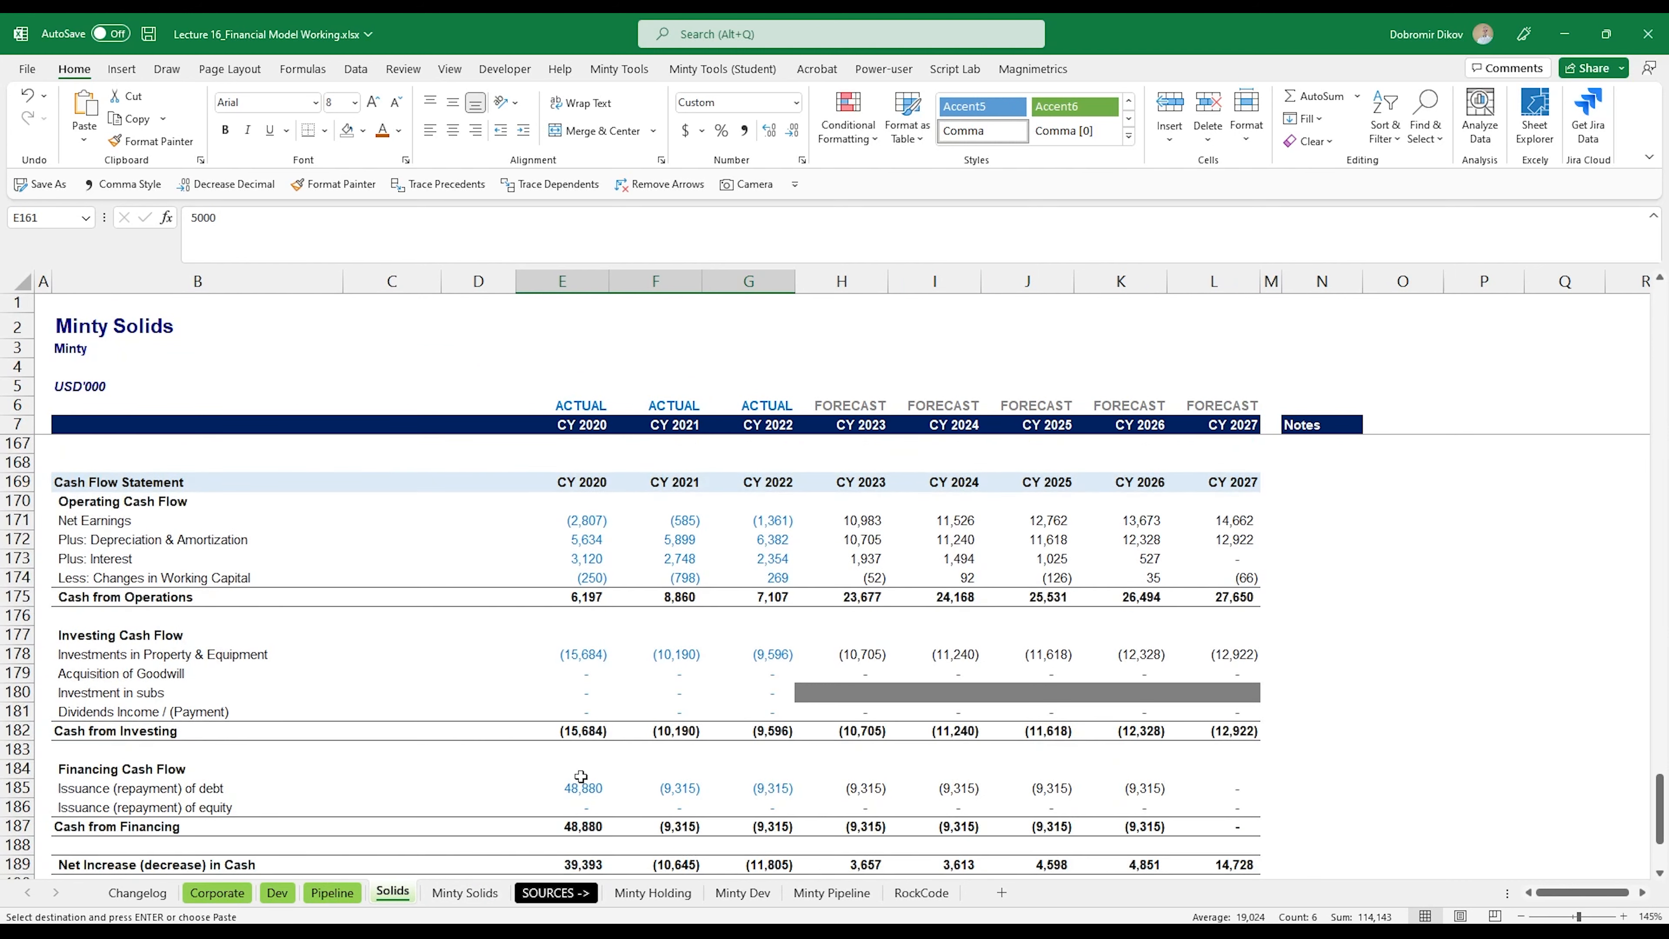
pyautogui.click(465, 893)
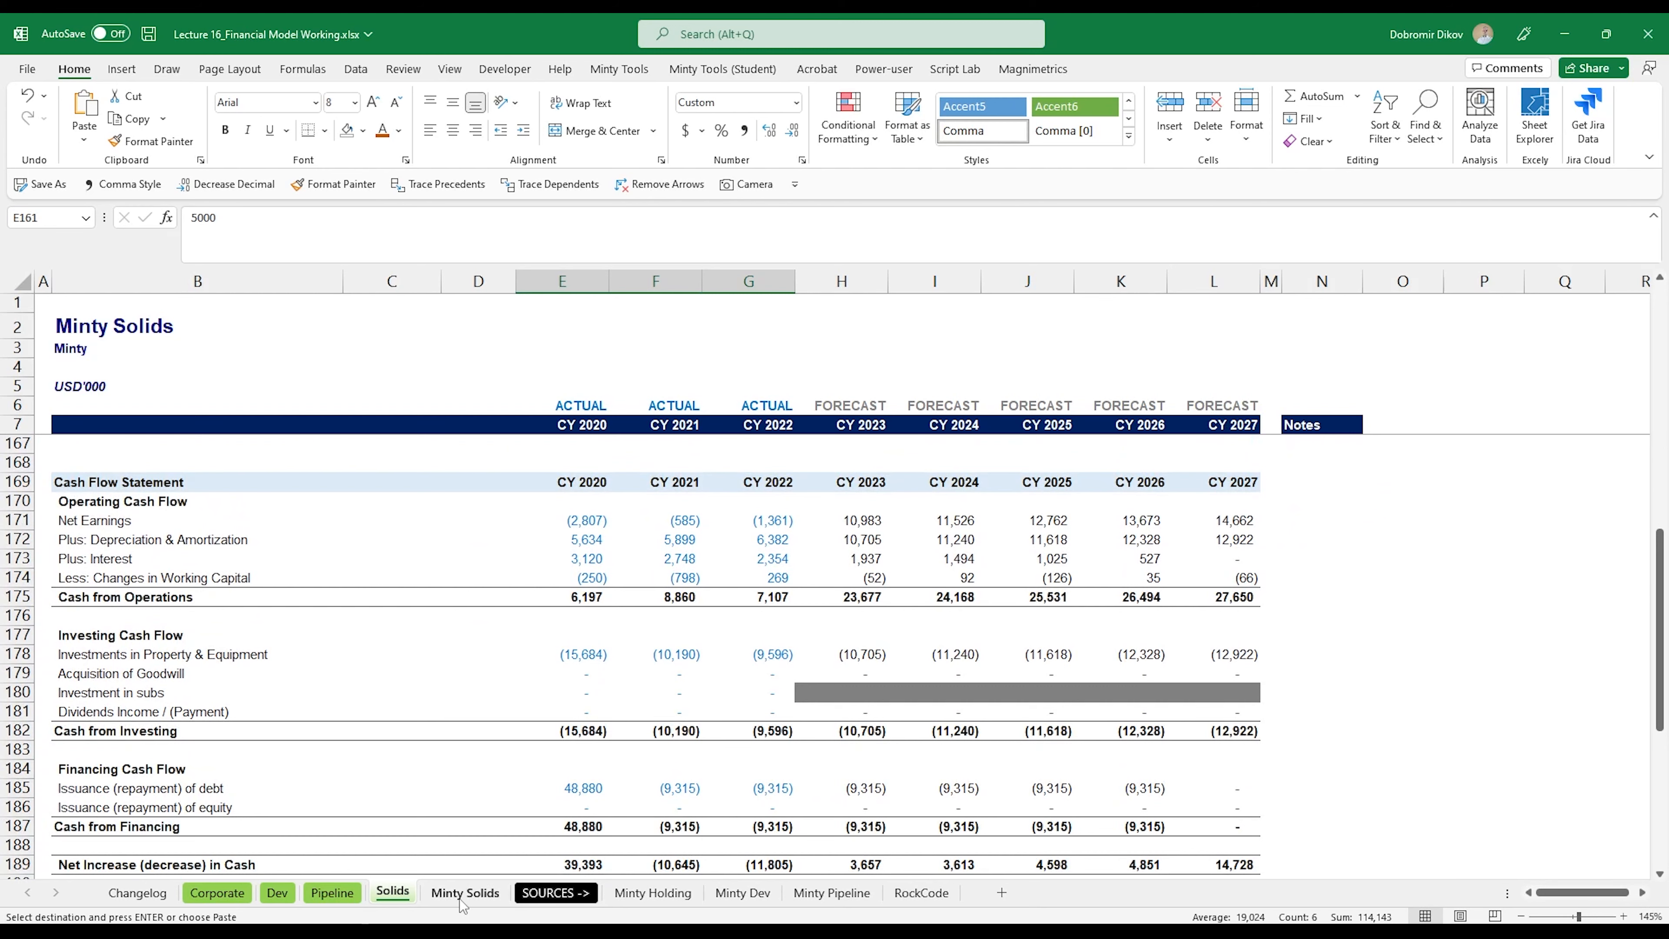
pyautogui.scroll(-3, 475, 631)
pyautogui.moveTo(477, 649); pyautogui.dragTo(683, 707)
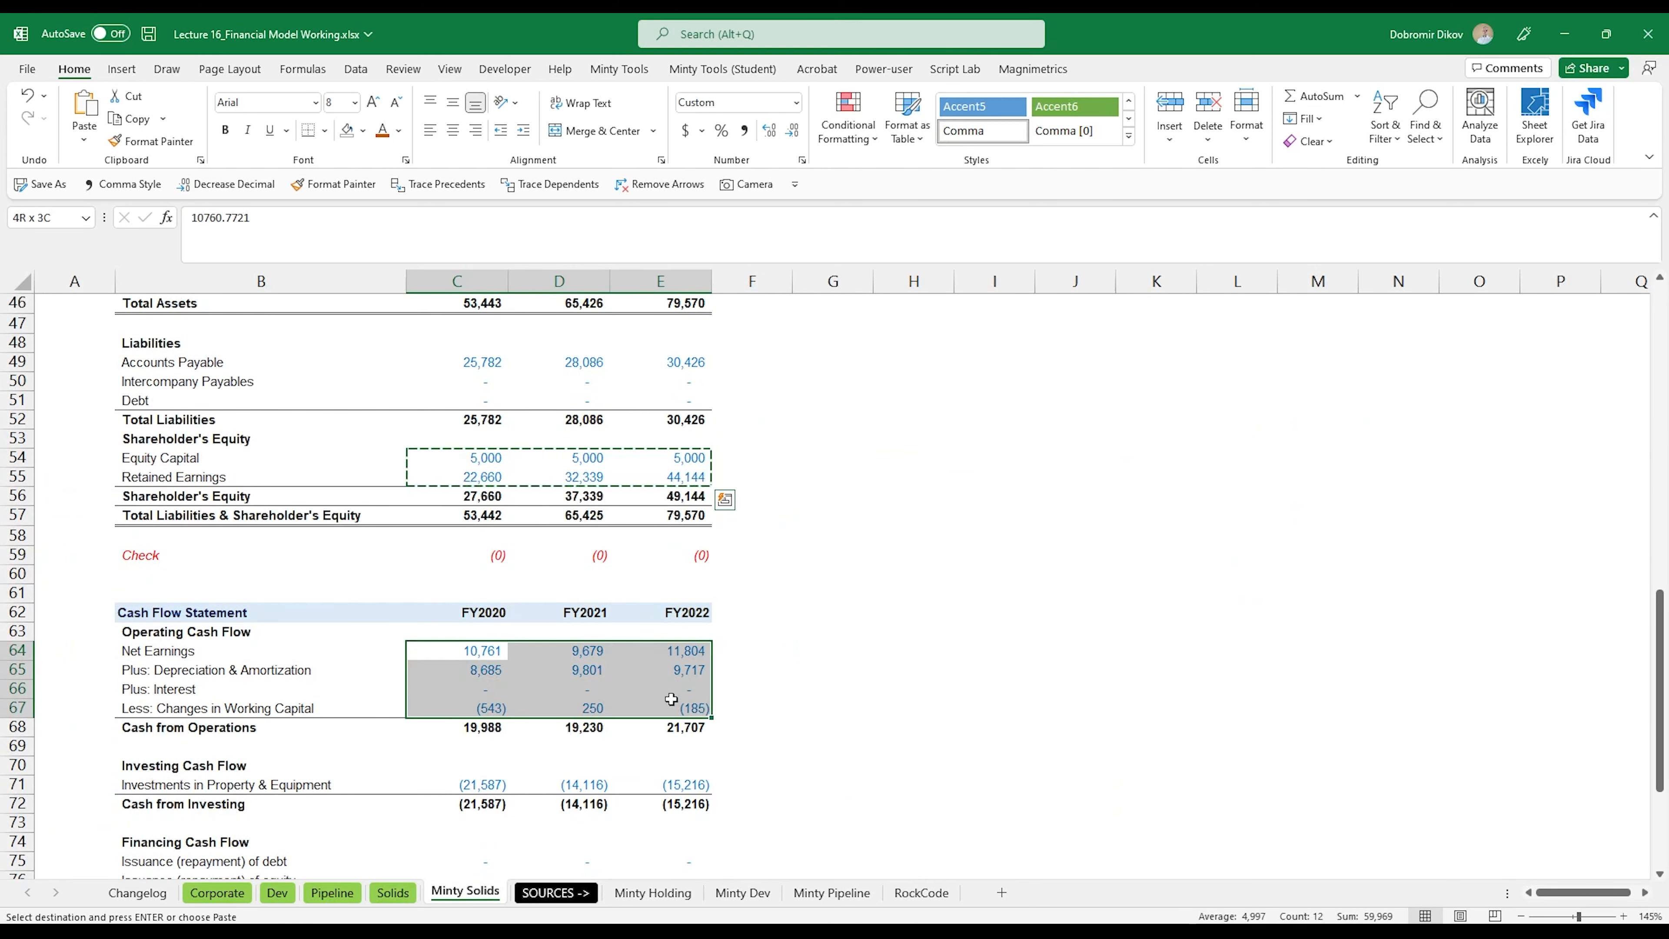
pyautogui.hotkey('ctrl', 'c')
pyautogui.click(393, 893)
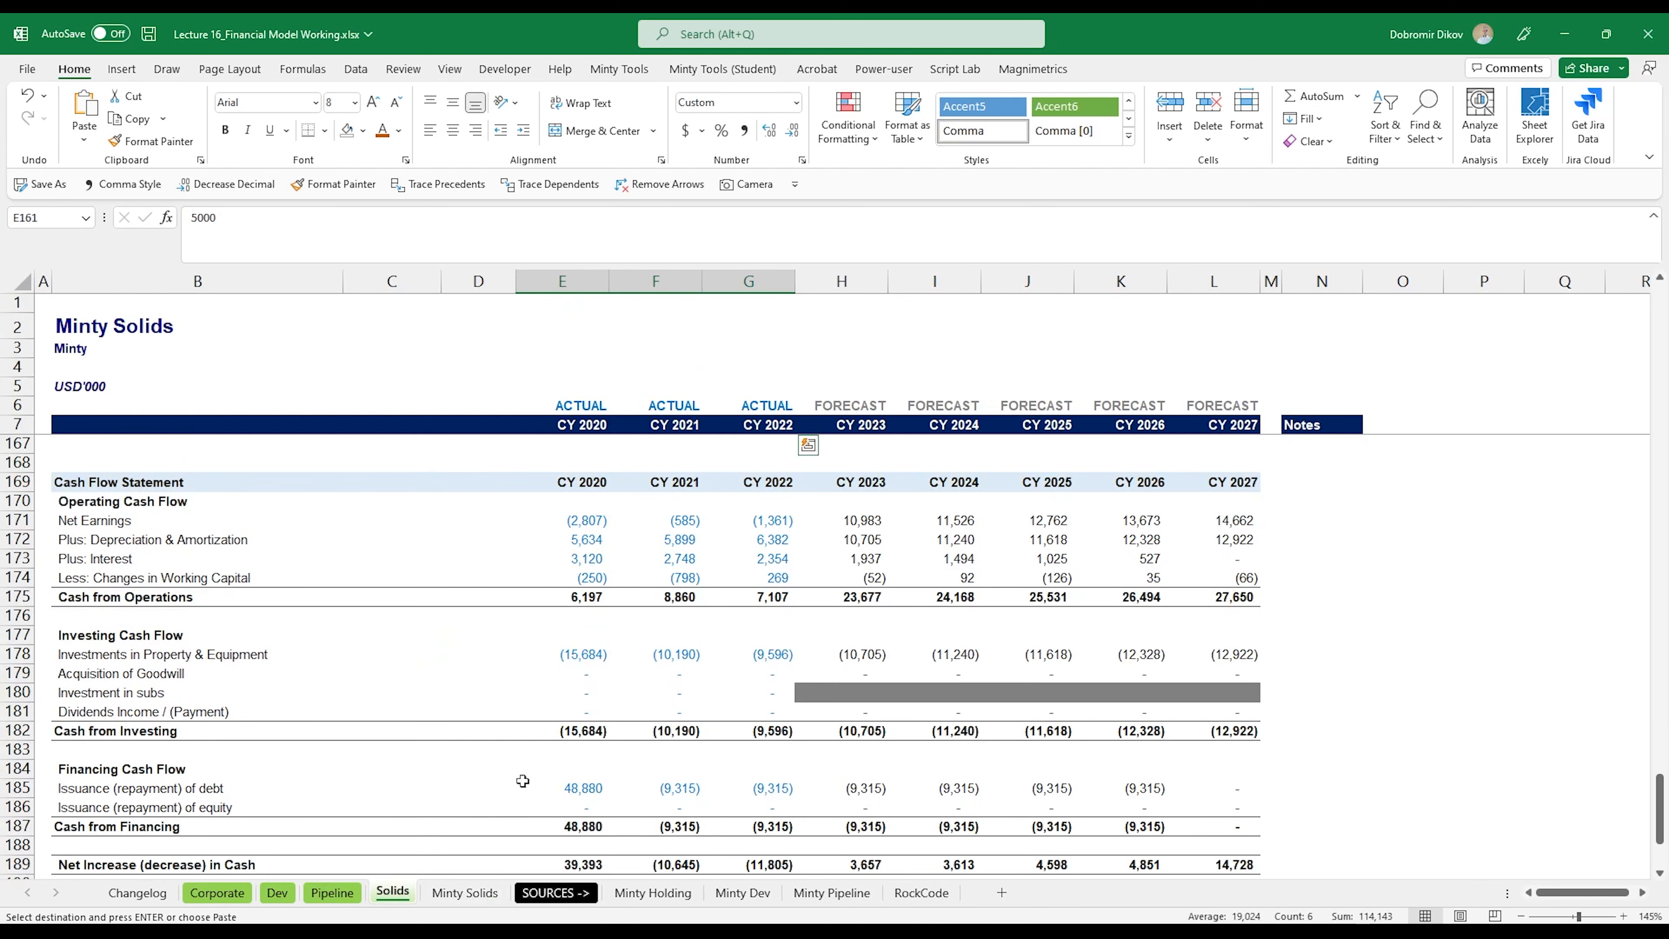
pyautogui.click(585, 524)
pyautogui.hotkey('ctrl', 'v')
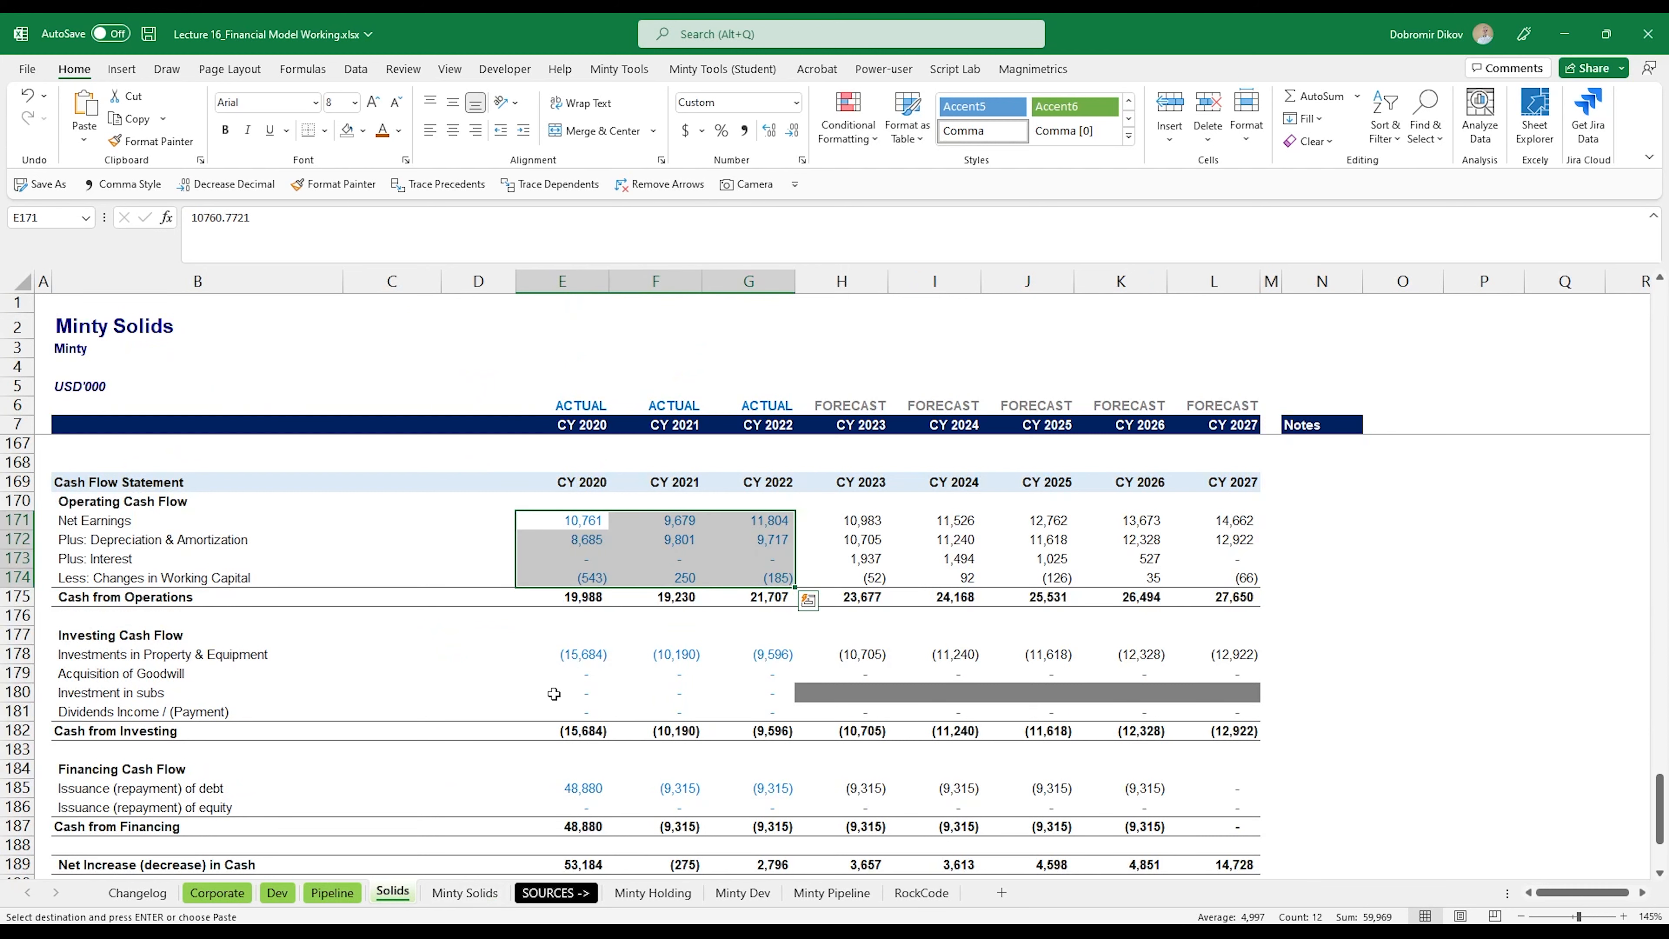
# Step: Copy the Investments in Property & Equipment historicals C71:E71 from Minty Solids into the Solids sheet at E178
pyautogui.click(558, 654)
pyautogui.hotkey('ctrl', 'pagedown')
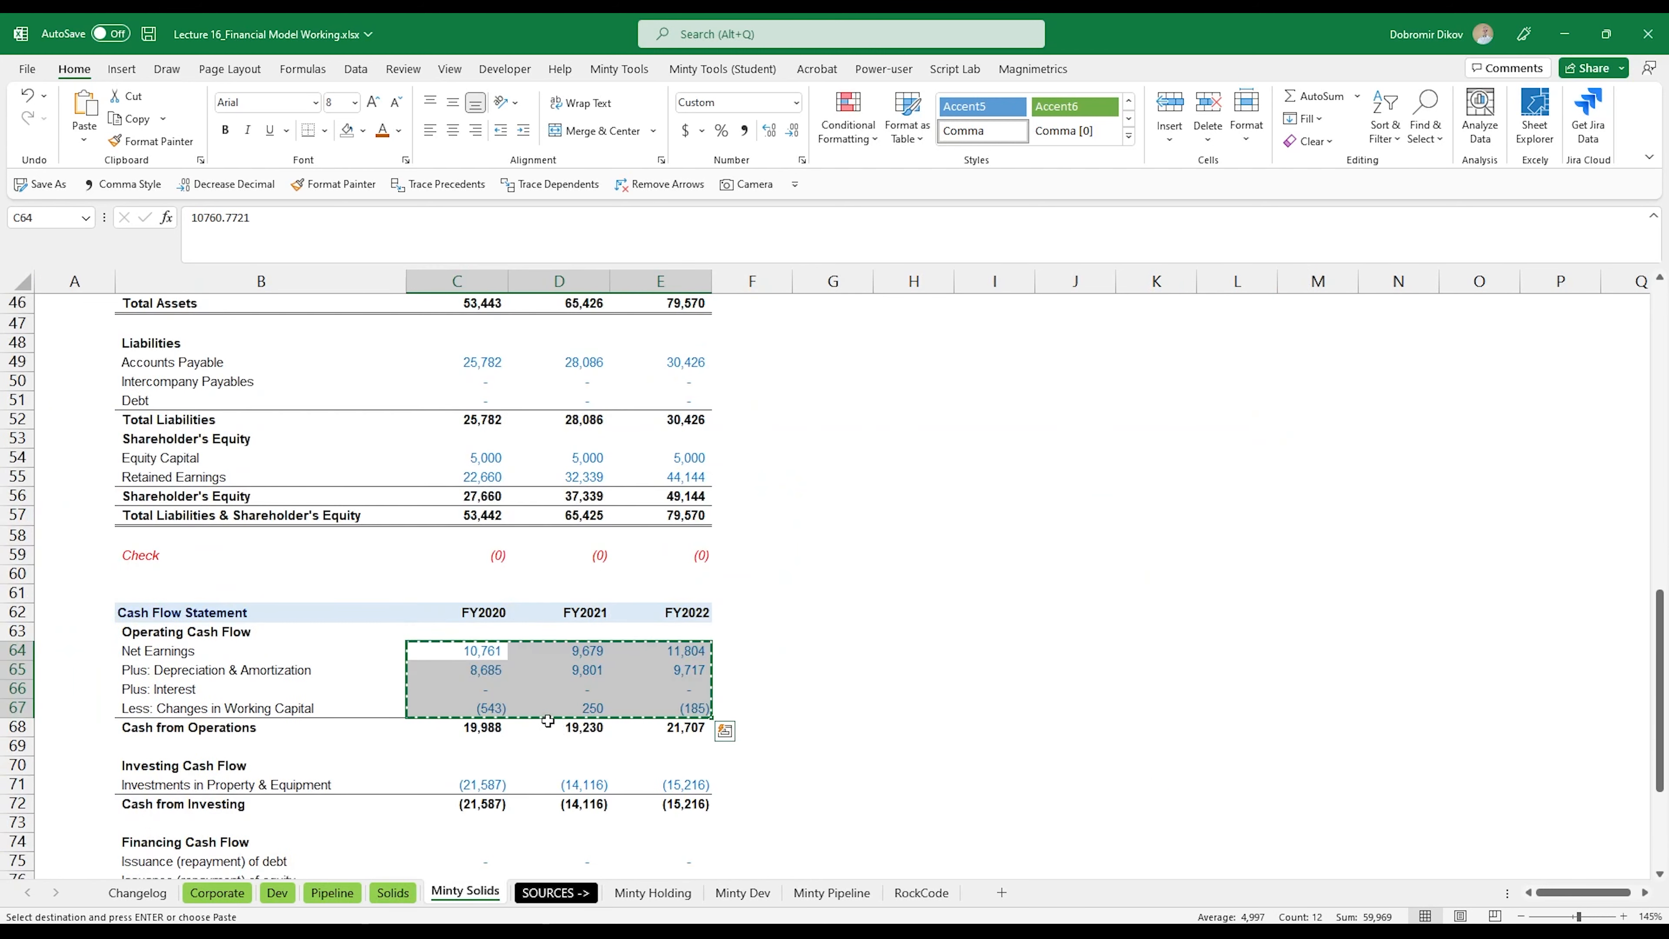
pyautogui.scroll(-3, 548, 721)
pyautogui.moveTo(480, 611); pyautogui.dragTo(657, 611)
pyautogui.hotkey('ctrl', 'c')
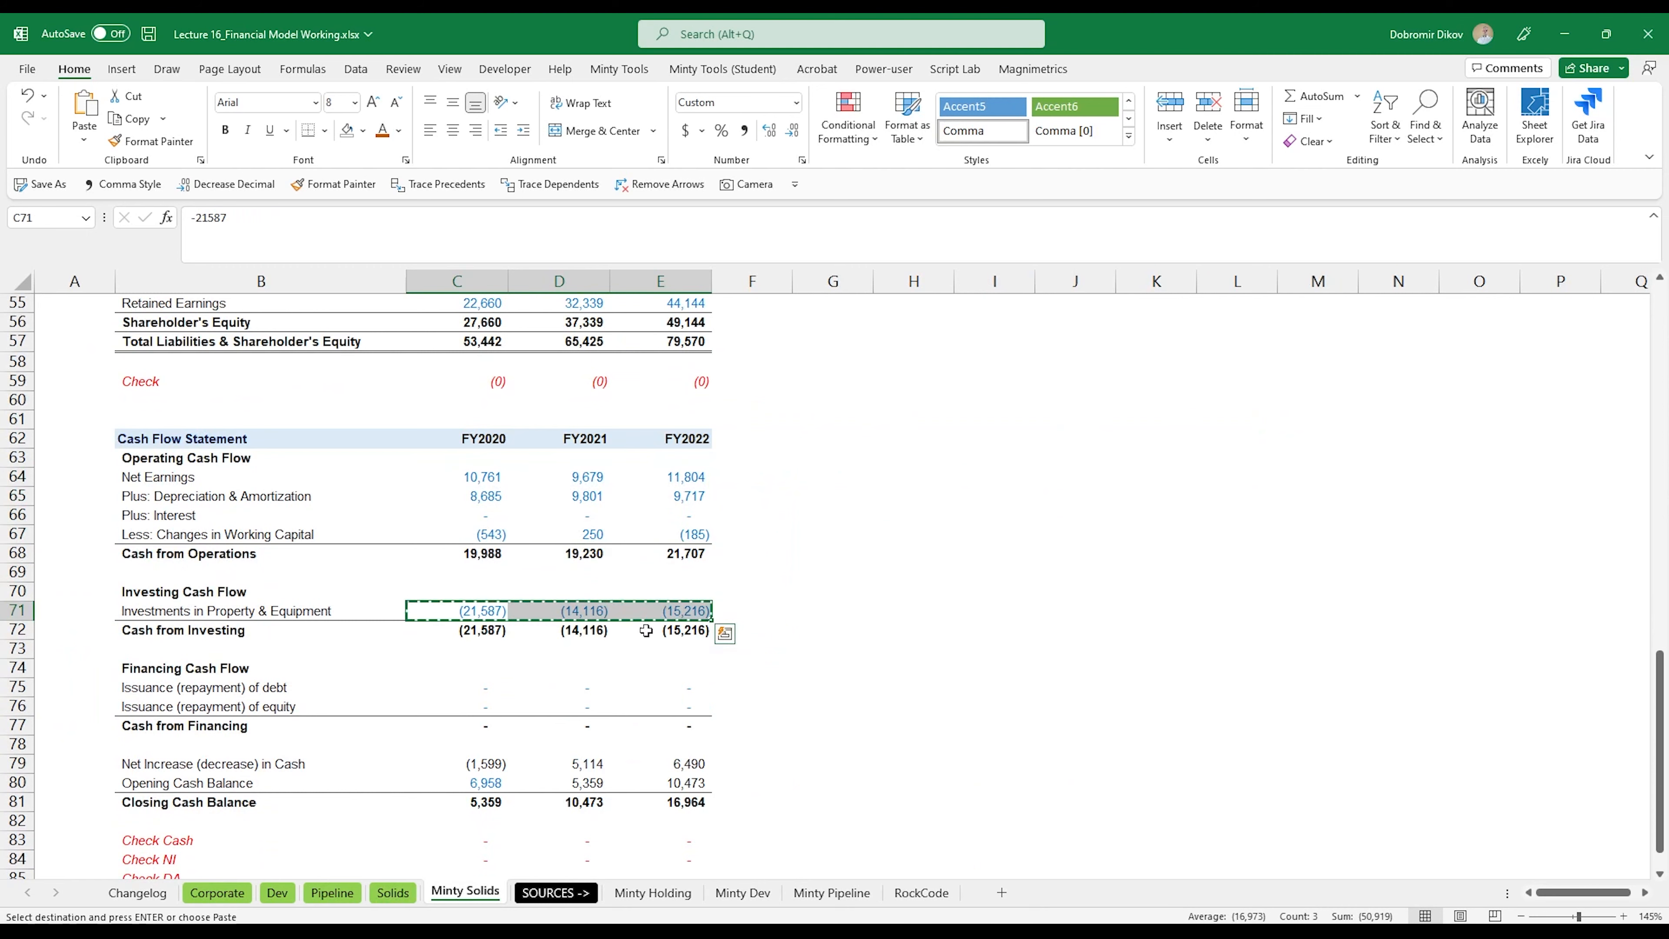
pyautogui.hotkey('ctrl', 'pageup')
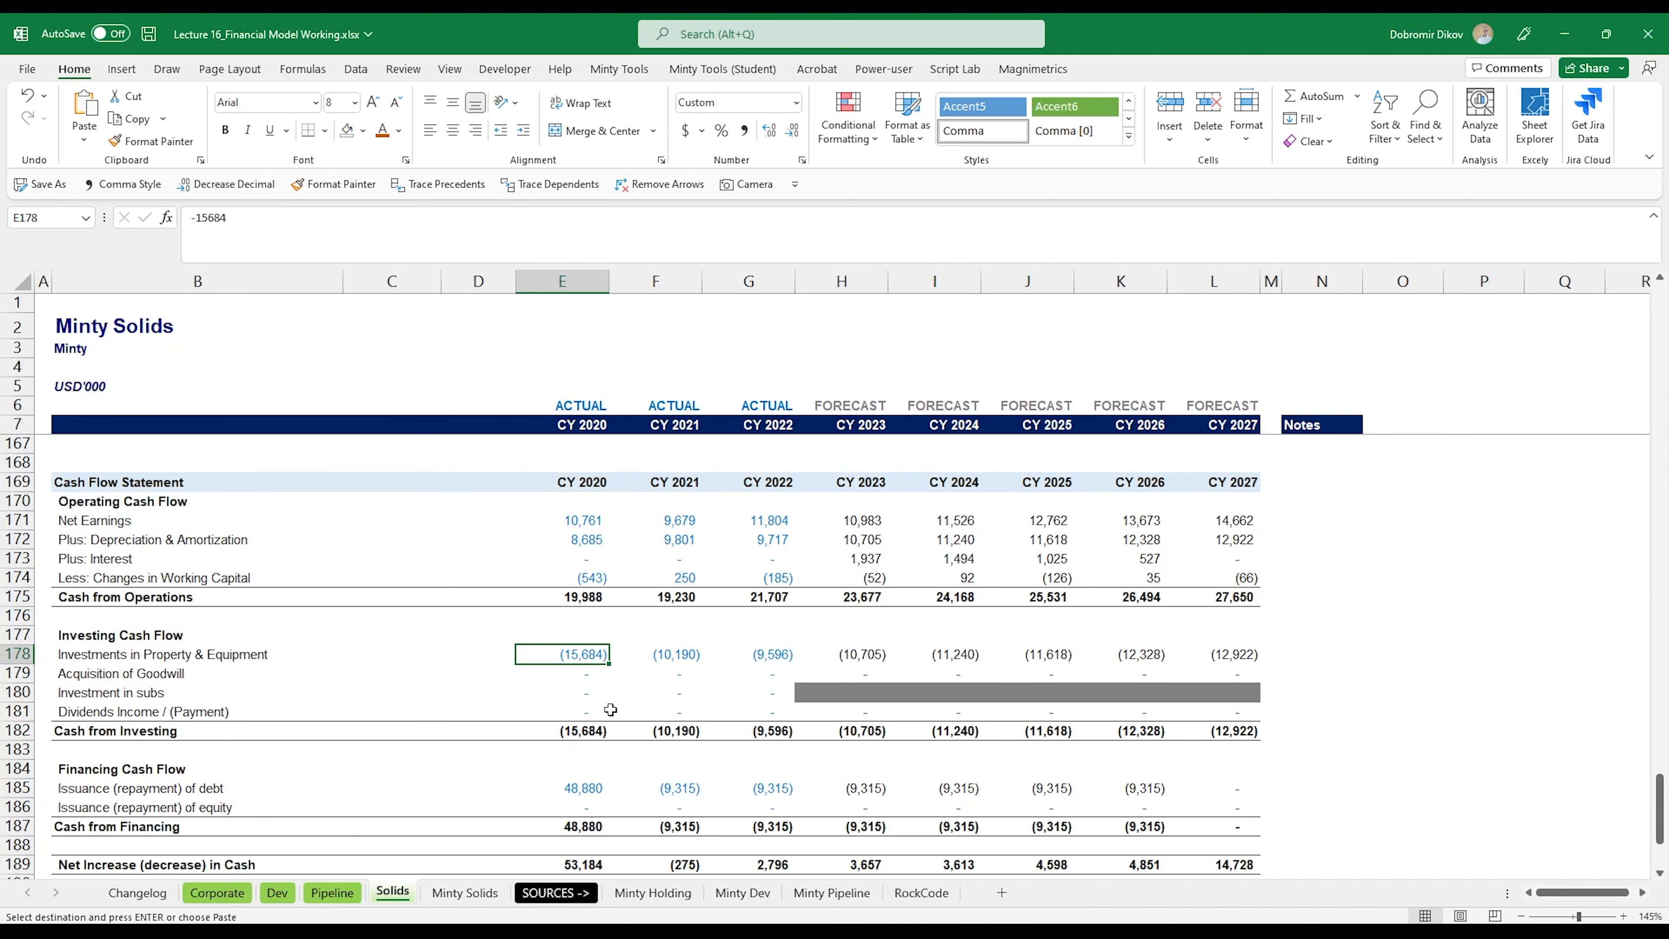
pyautogui.hotkey('ctrl', 'v')
# Step: Copy the Issuance (repayment) of debt historicals C75:E75 from Minty Solids into the Solids sheet at E185
pyautogui.scroll(-2, 583, 754)
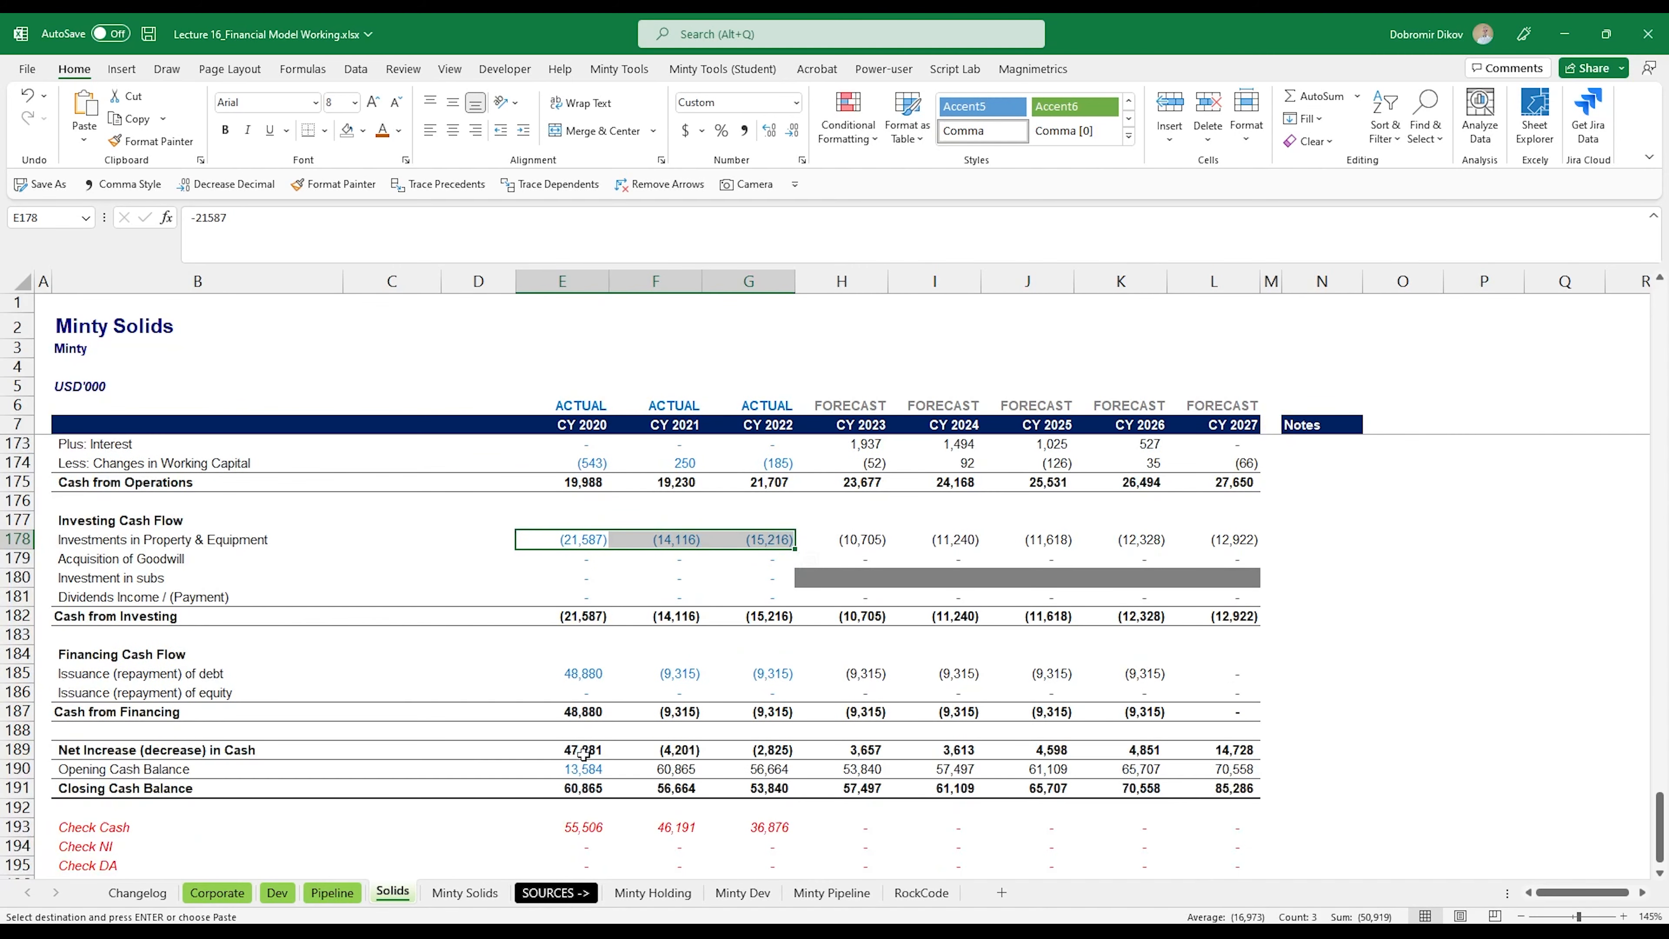
pyautogui.click(582, 669)
pyautogui.hotkey('ctrl', 'pagedown')
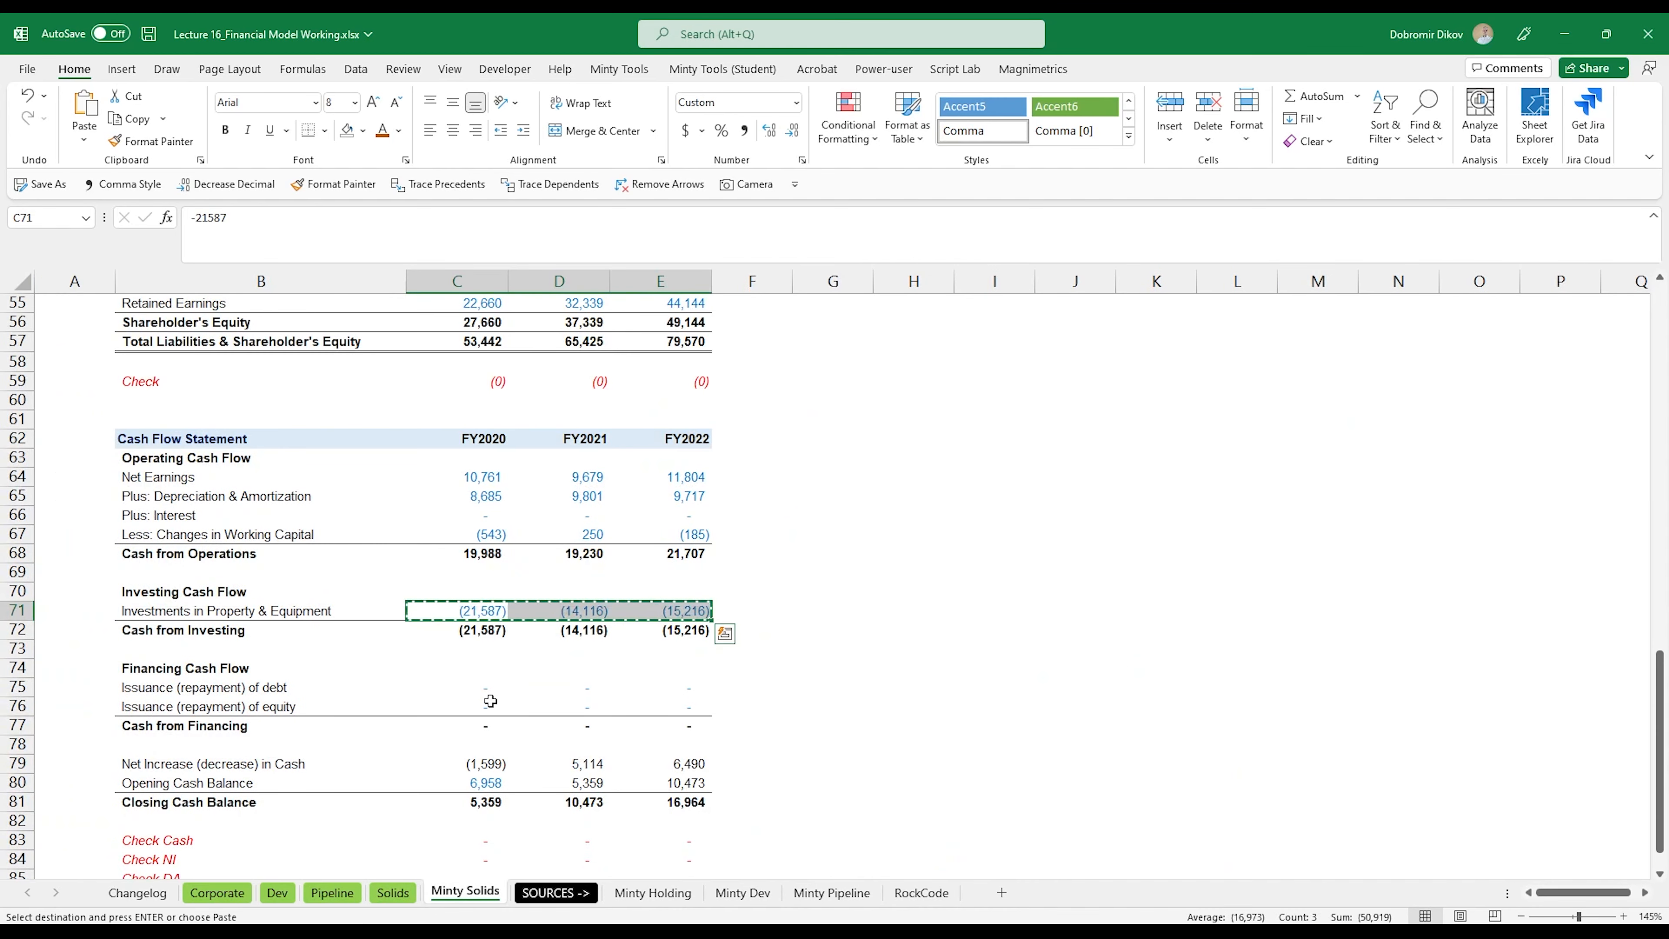
pyautogui.moveTo(491, 688); pyautogui.dragTo(683, 688)
pyautogui.hotkey('ctrl', 'c')
pyautogui.hotkey('ctrl', 'pageup')
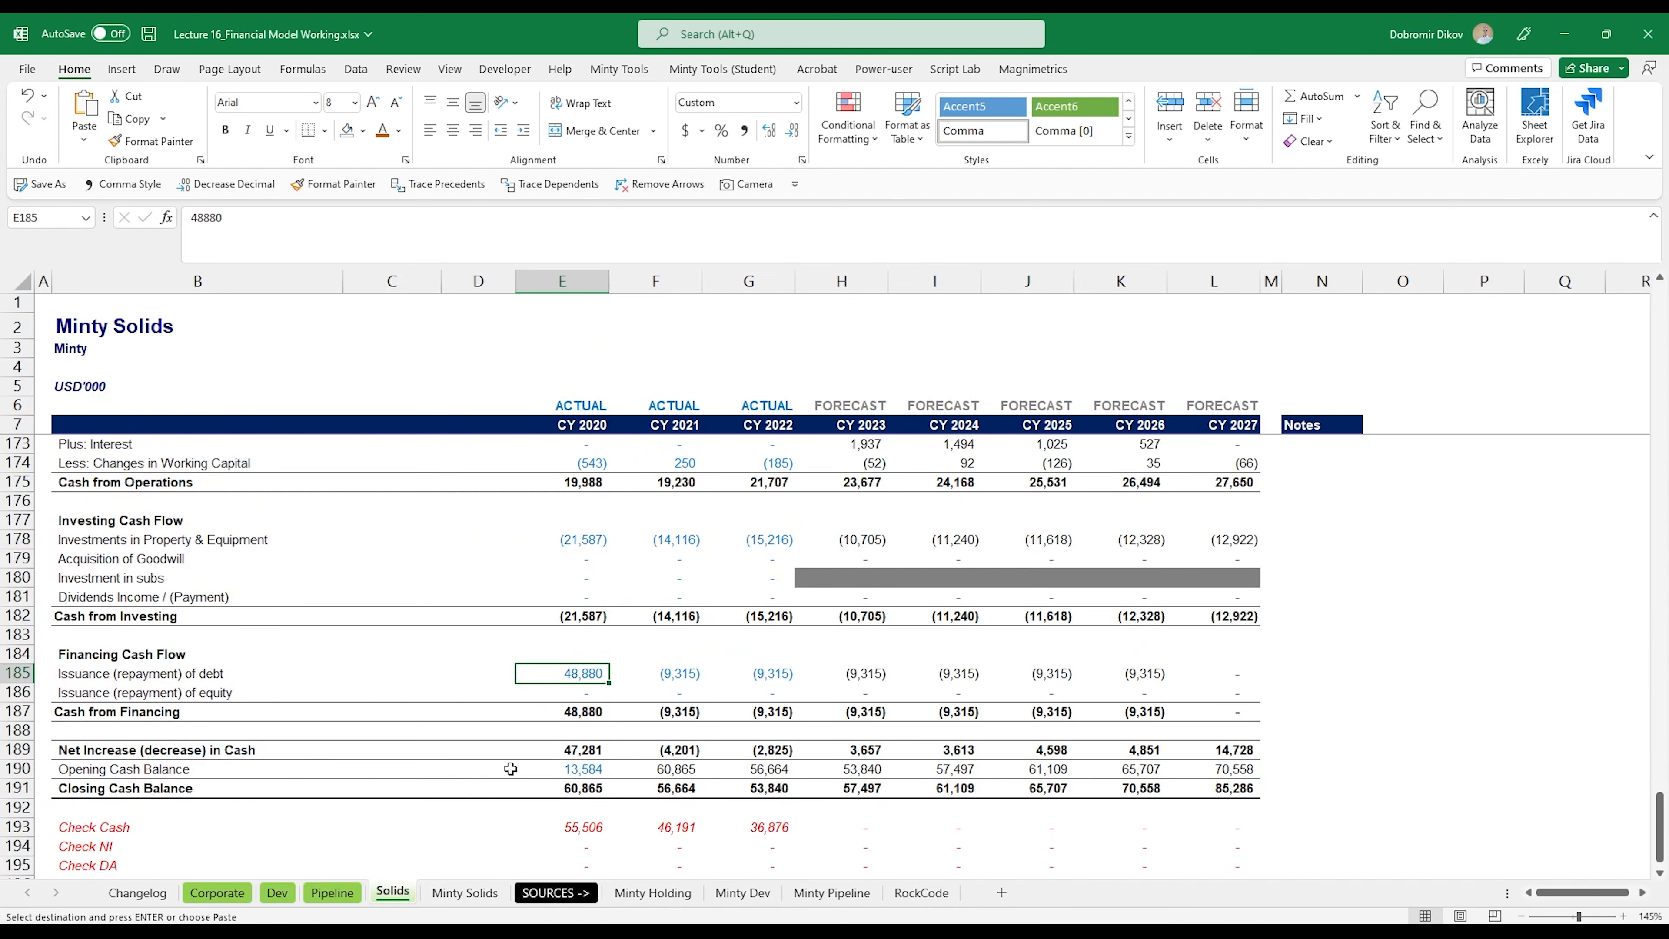
pyautogui.hotkey('ctrl', 'v')
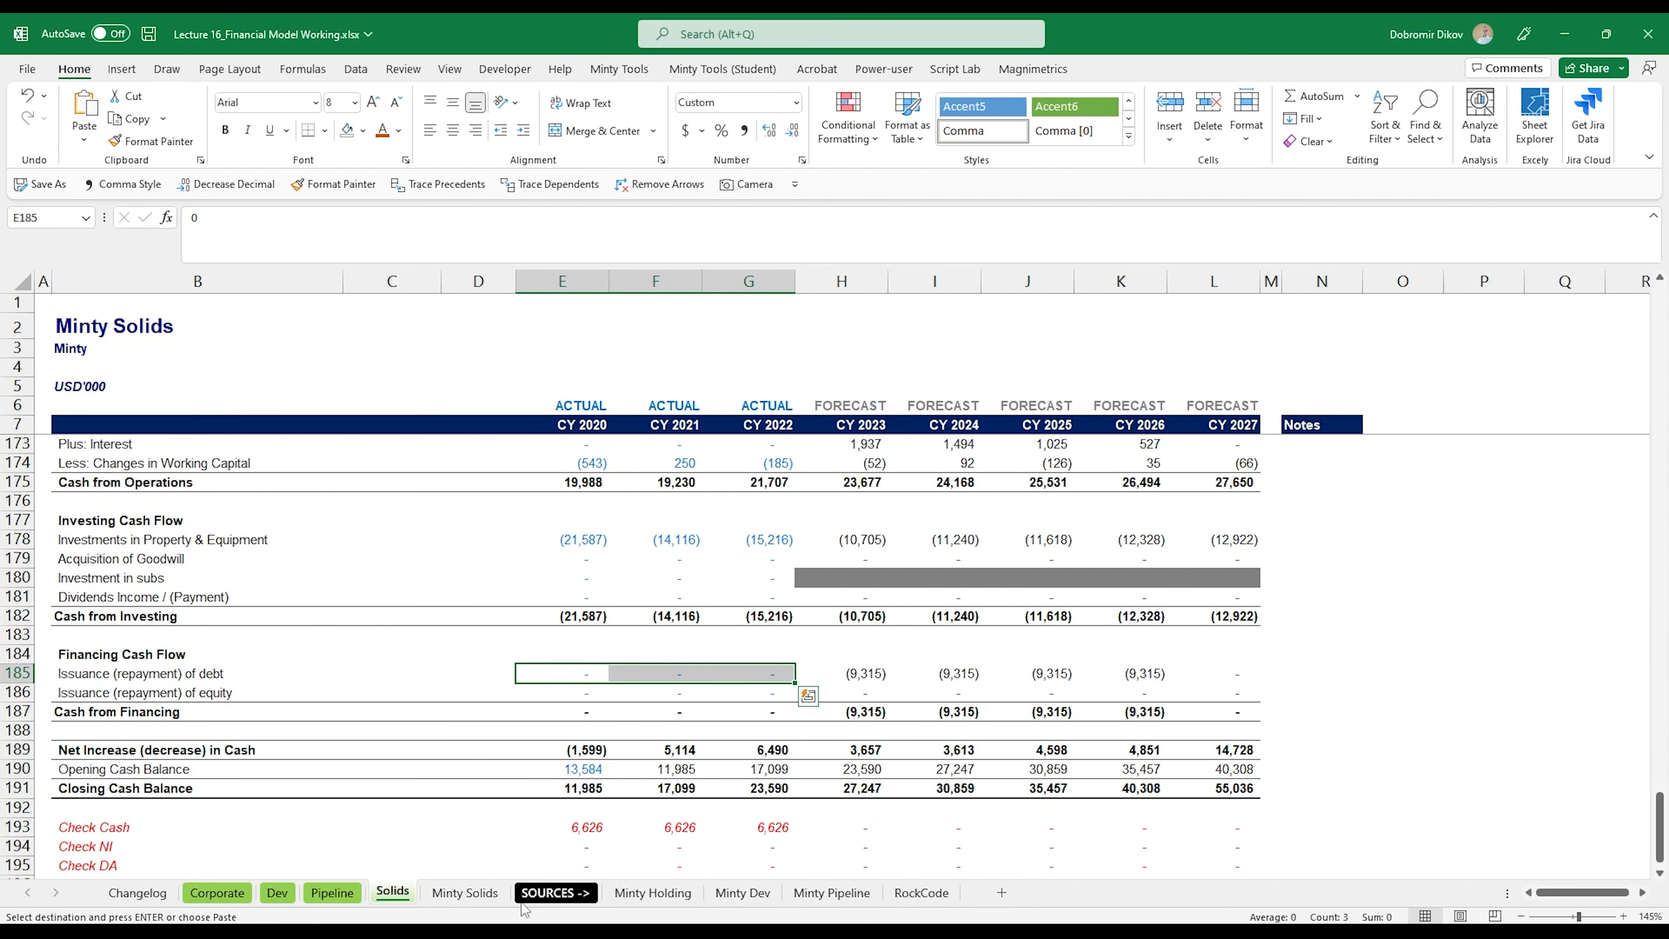
# Step: Copy the FY2020 Opening Cash Balance C80 from Minty Solids into Solids E190 and review the check rows and balance sheet
pyautogui.click(487, 895)
pyautogui.click(488, 784)
pyautogui.hotkey('ctrl', 'c')
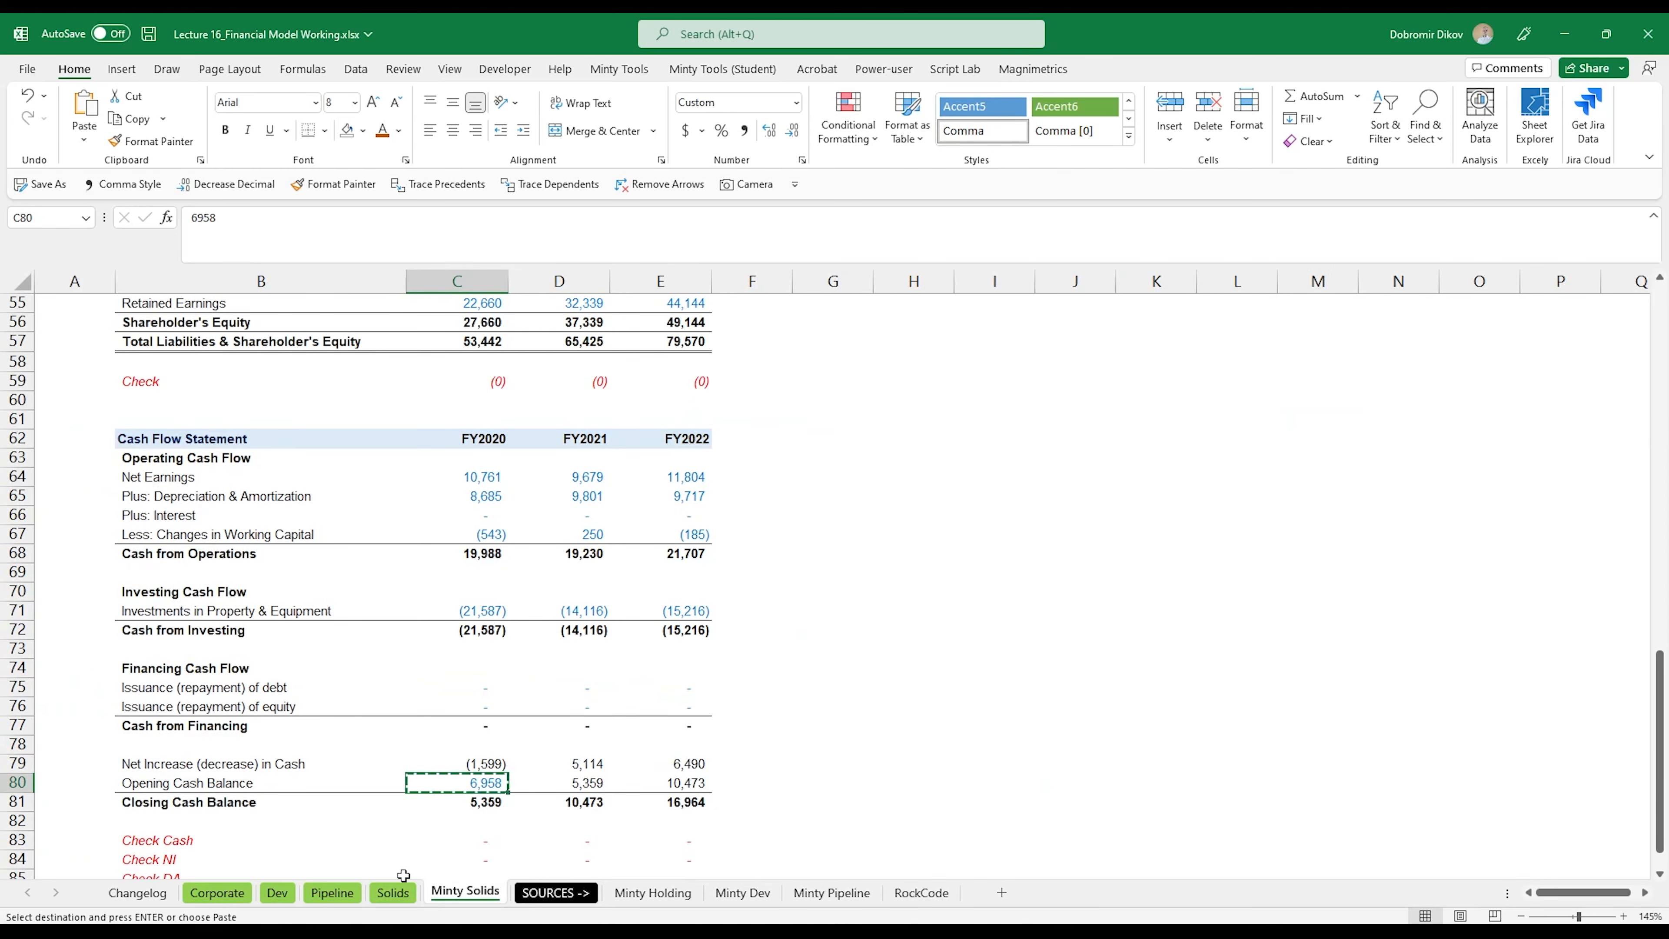
pyautogui.click(393, 893)
pyautogui.click(592, 770)
pyautogui.hotkey('ctrl', 'v')
pyautogui.scroll(-2, 617, 824)
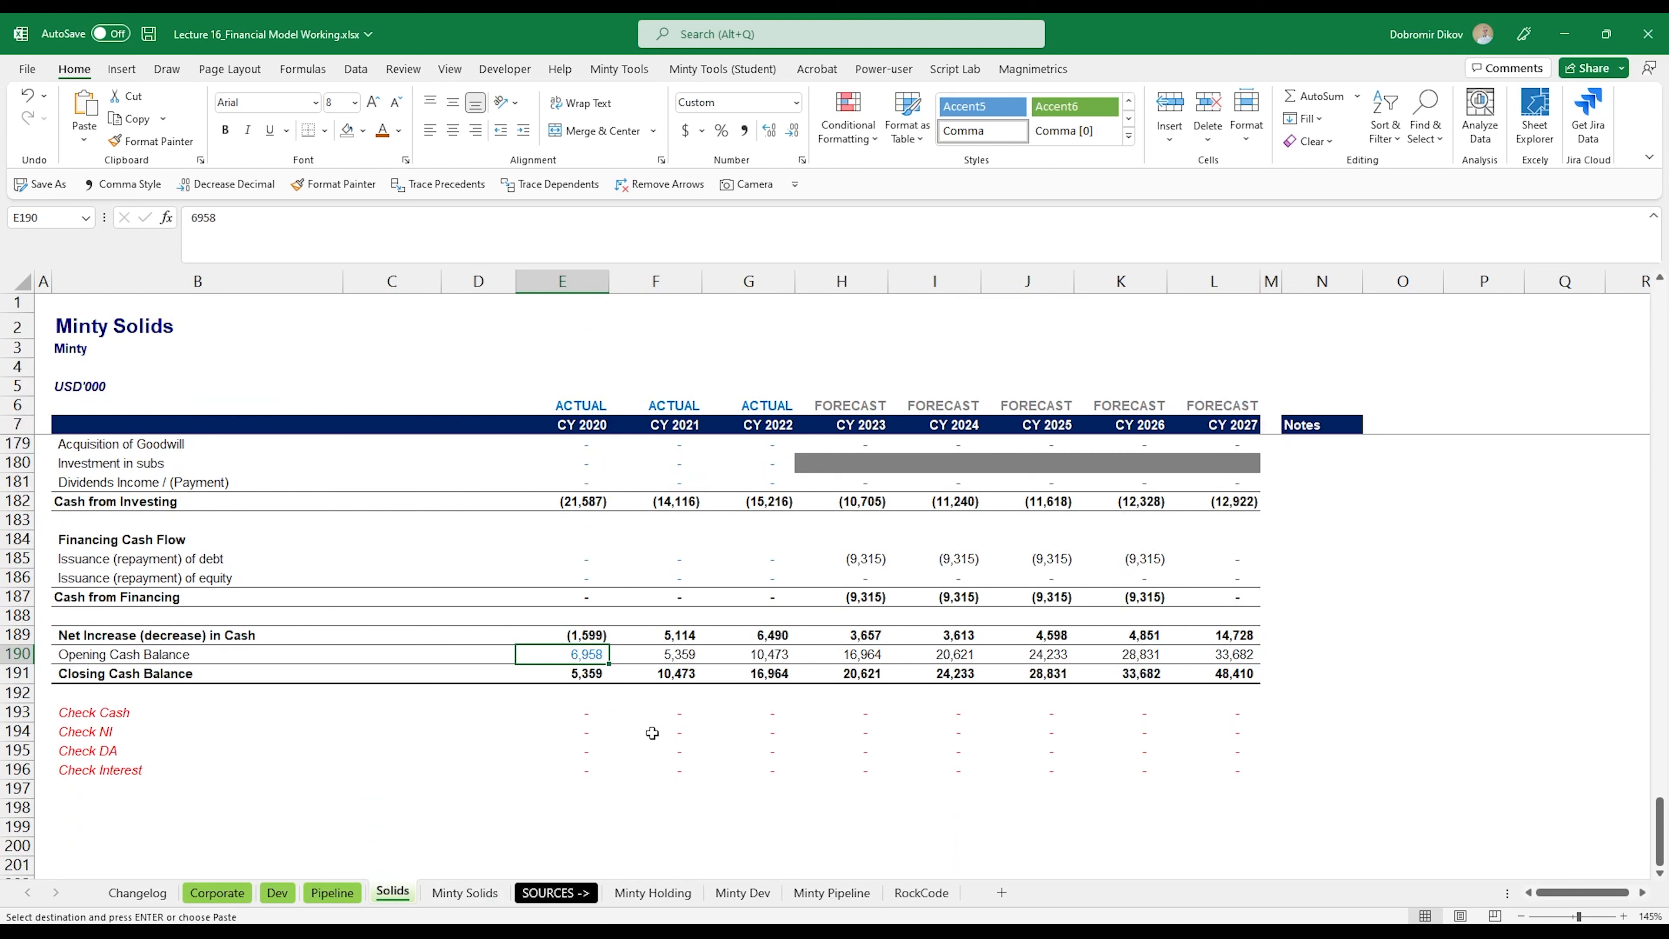
pyautogui.scroll(9, 933, 702)
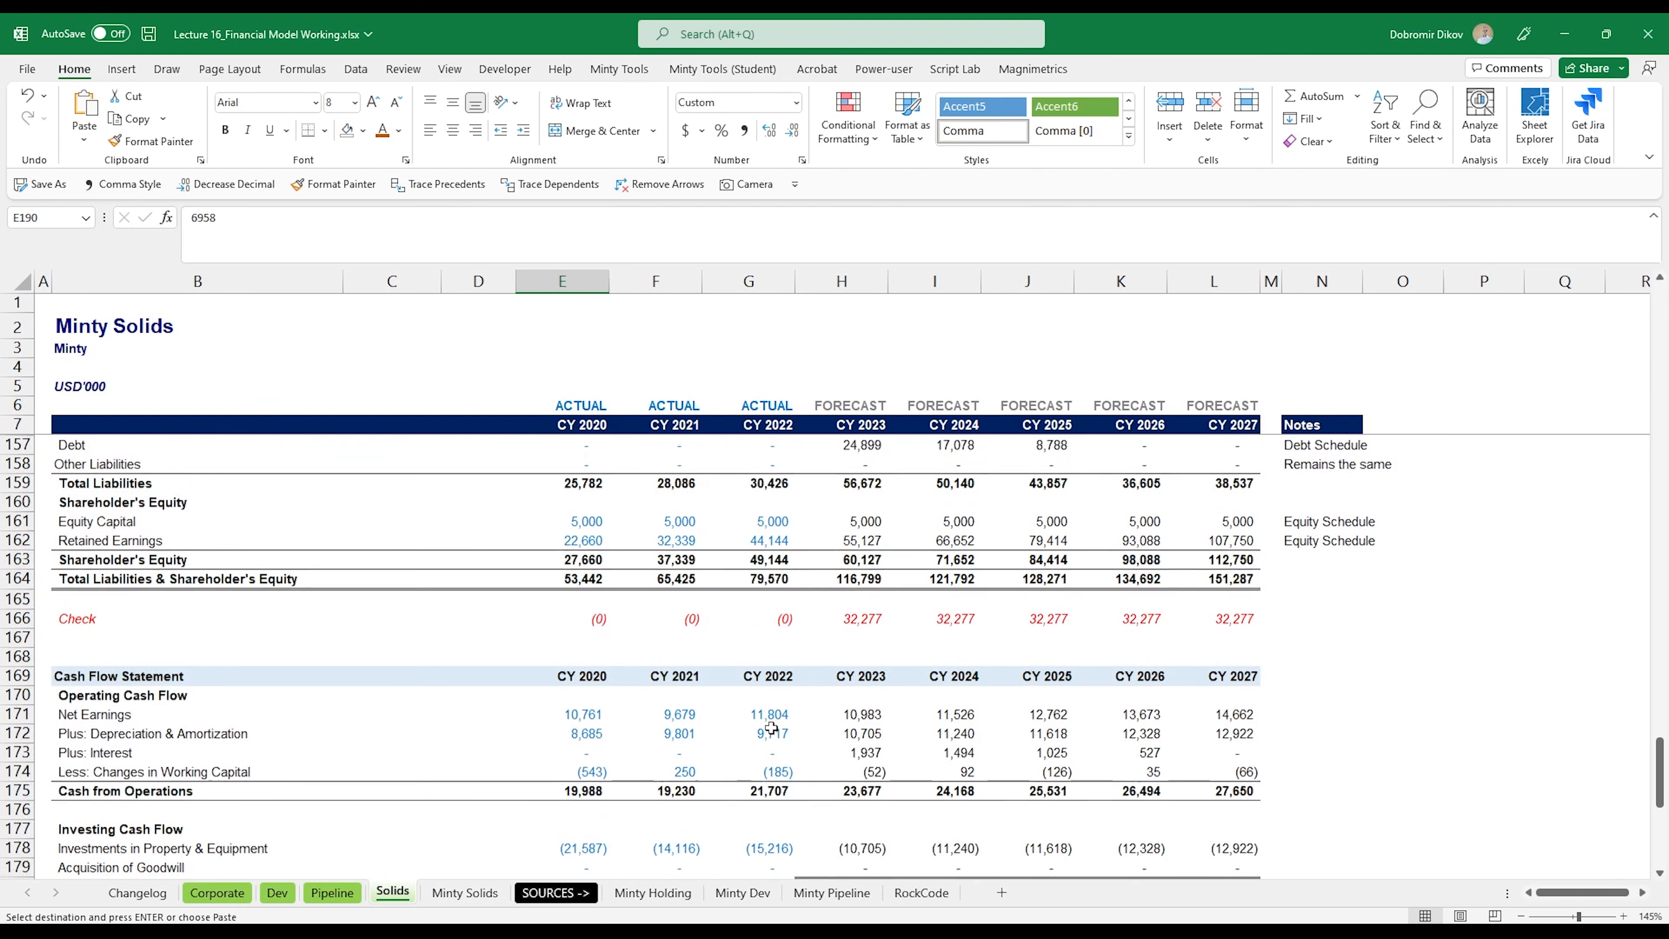
pyautogui.scroll(12, 728, 749)
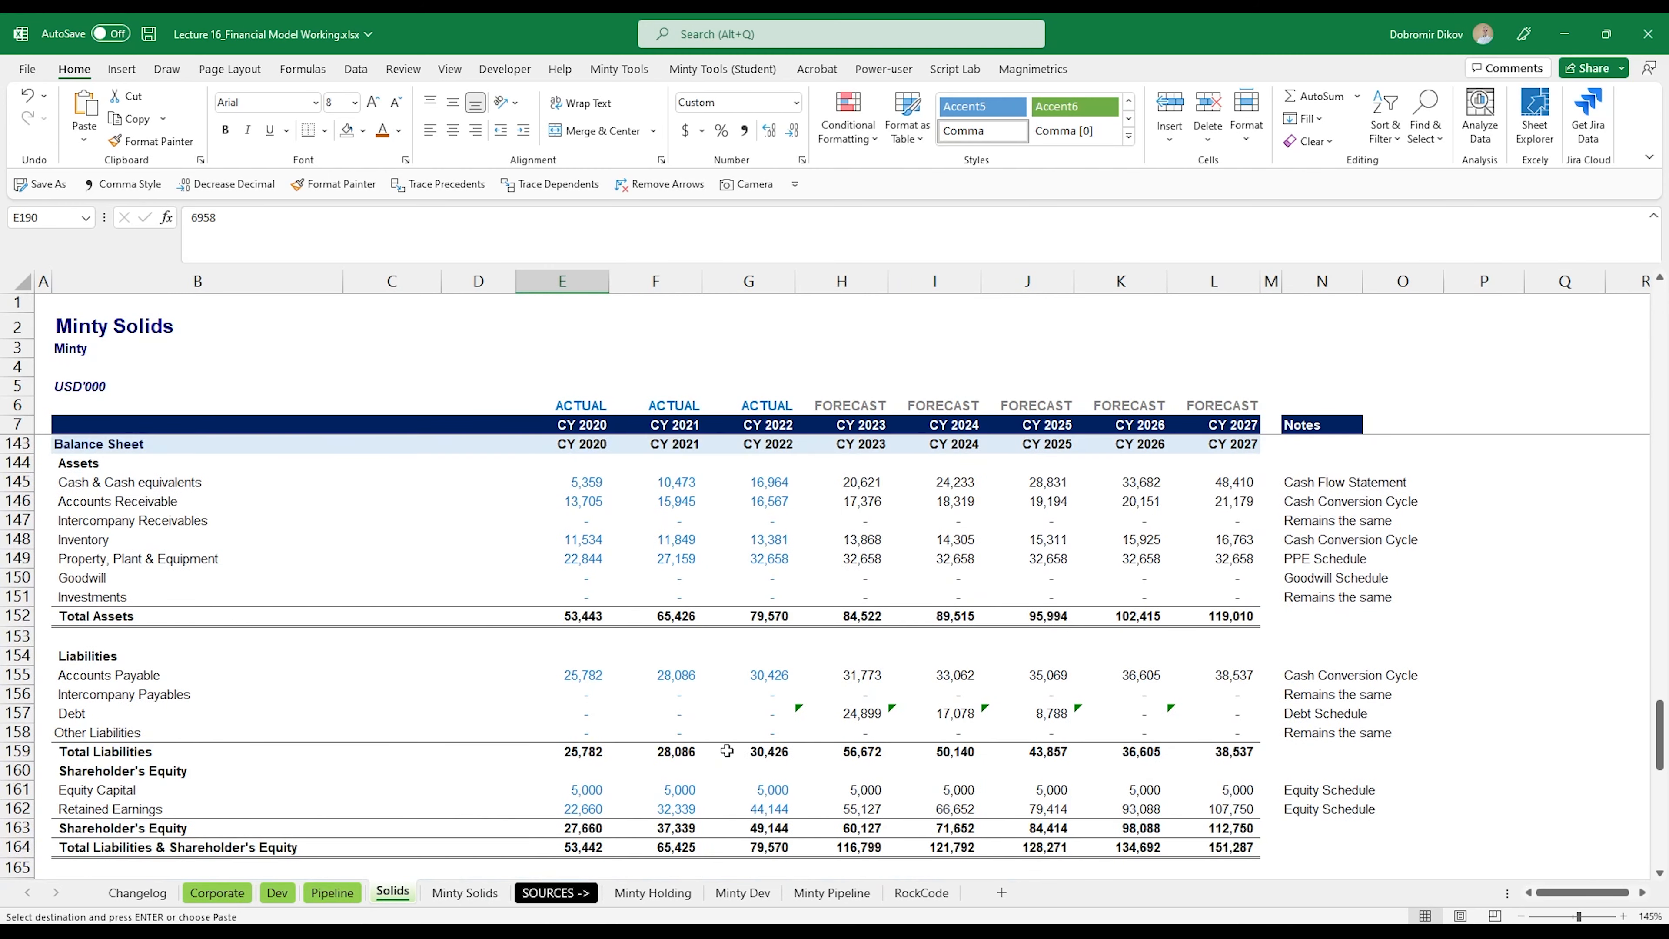
pyautogui.scroll(20, 659, 754)
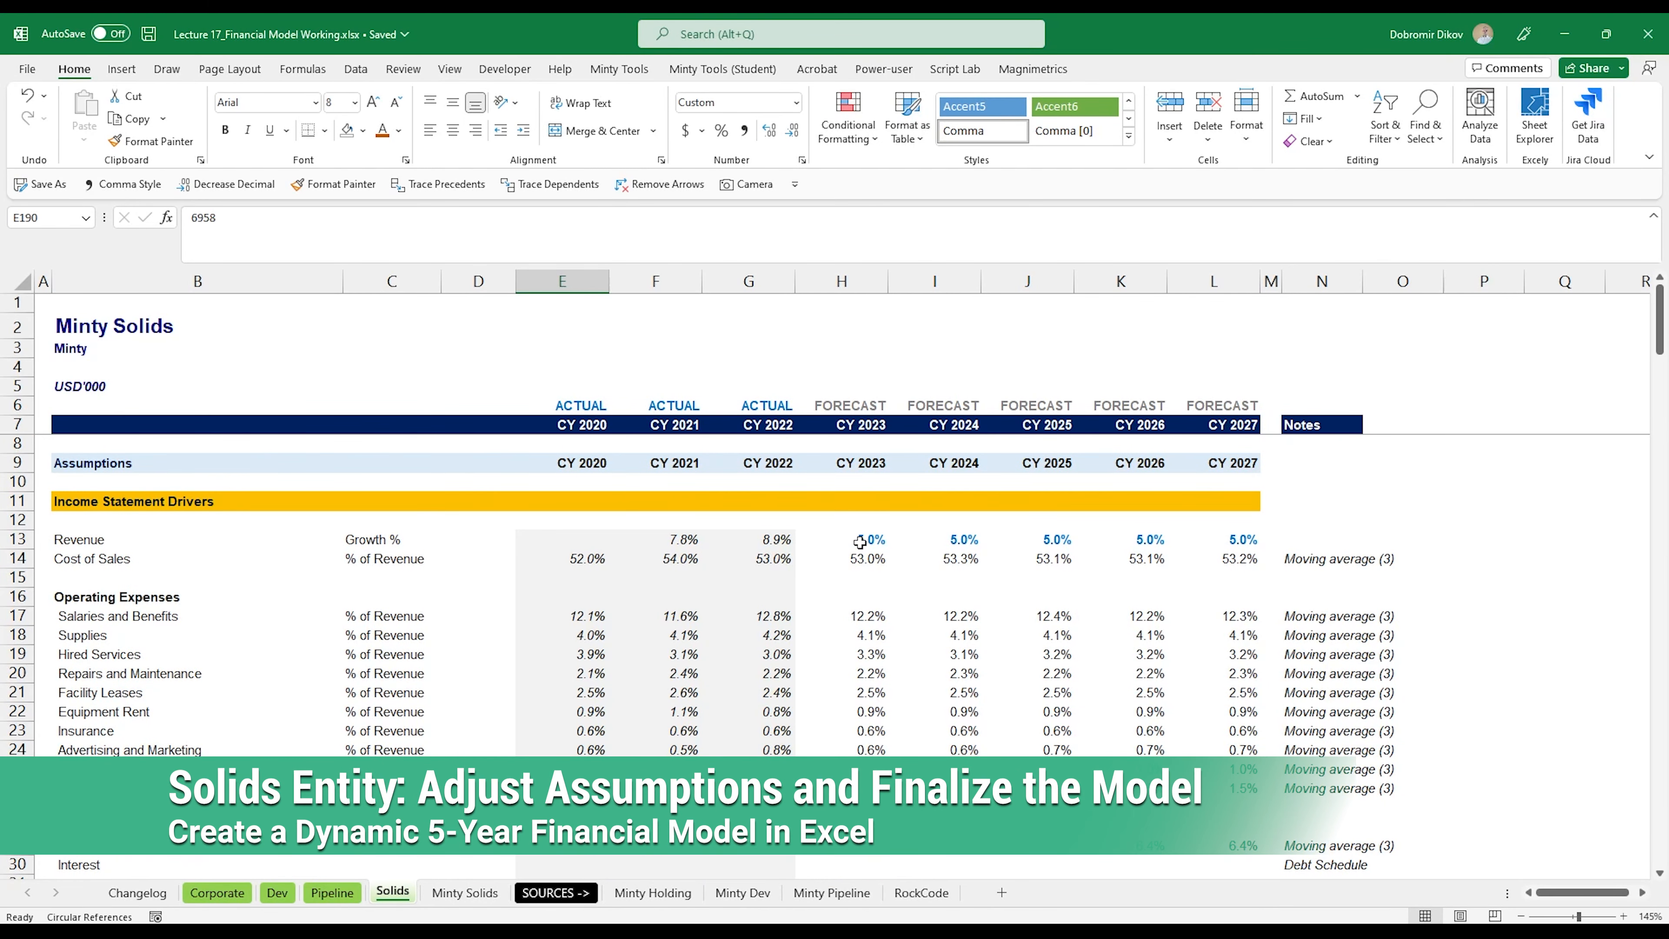
# Step: Set the Principal Starting Balance in the Solids debt repayment schedule to 0
pyautogui.moveTo(859, 542); pyautogui.dragTo(1246, 541)
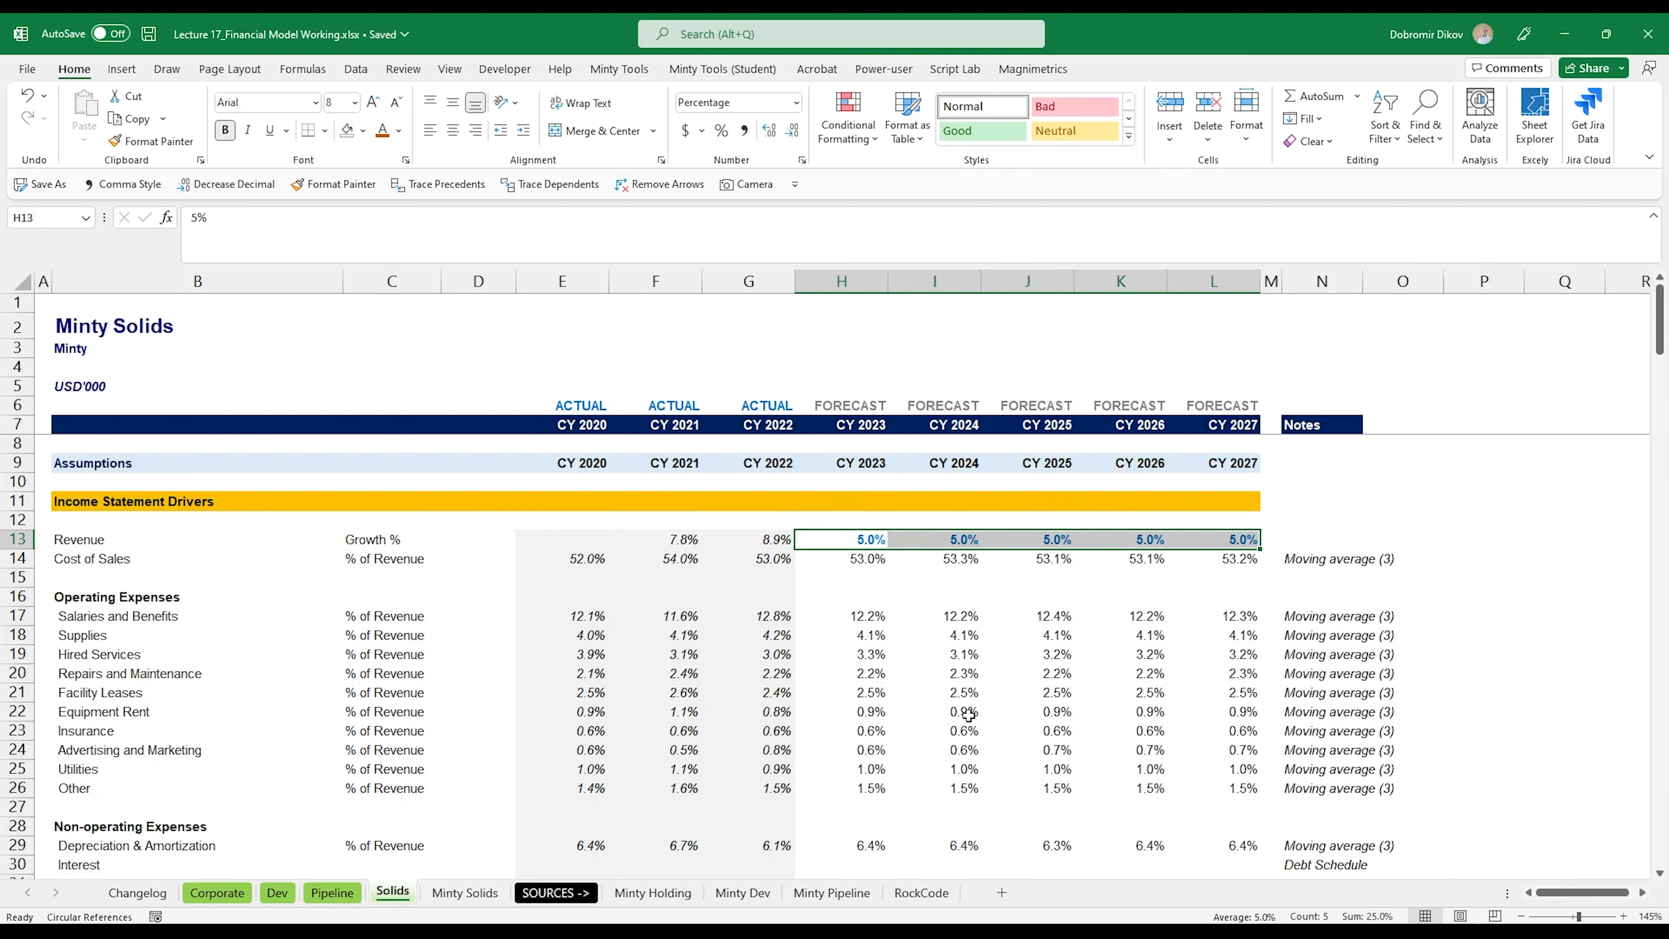
pyautogui.scroll(-1, 993, 671)
pyautogui.scroll(-3, 947, 710)
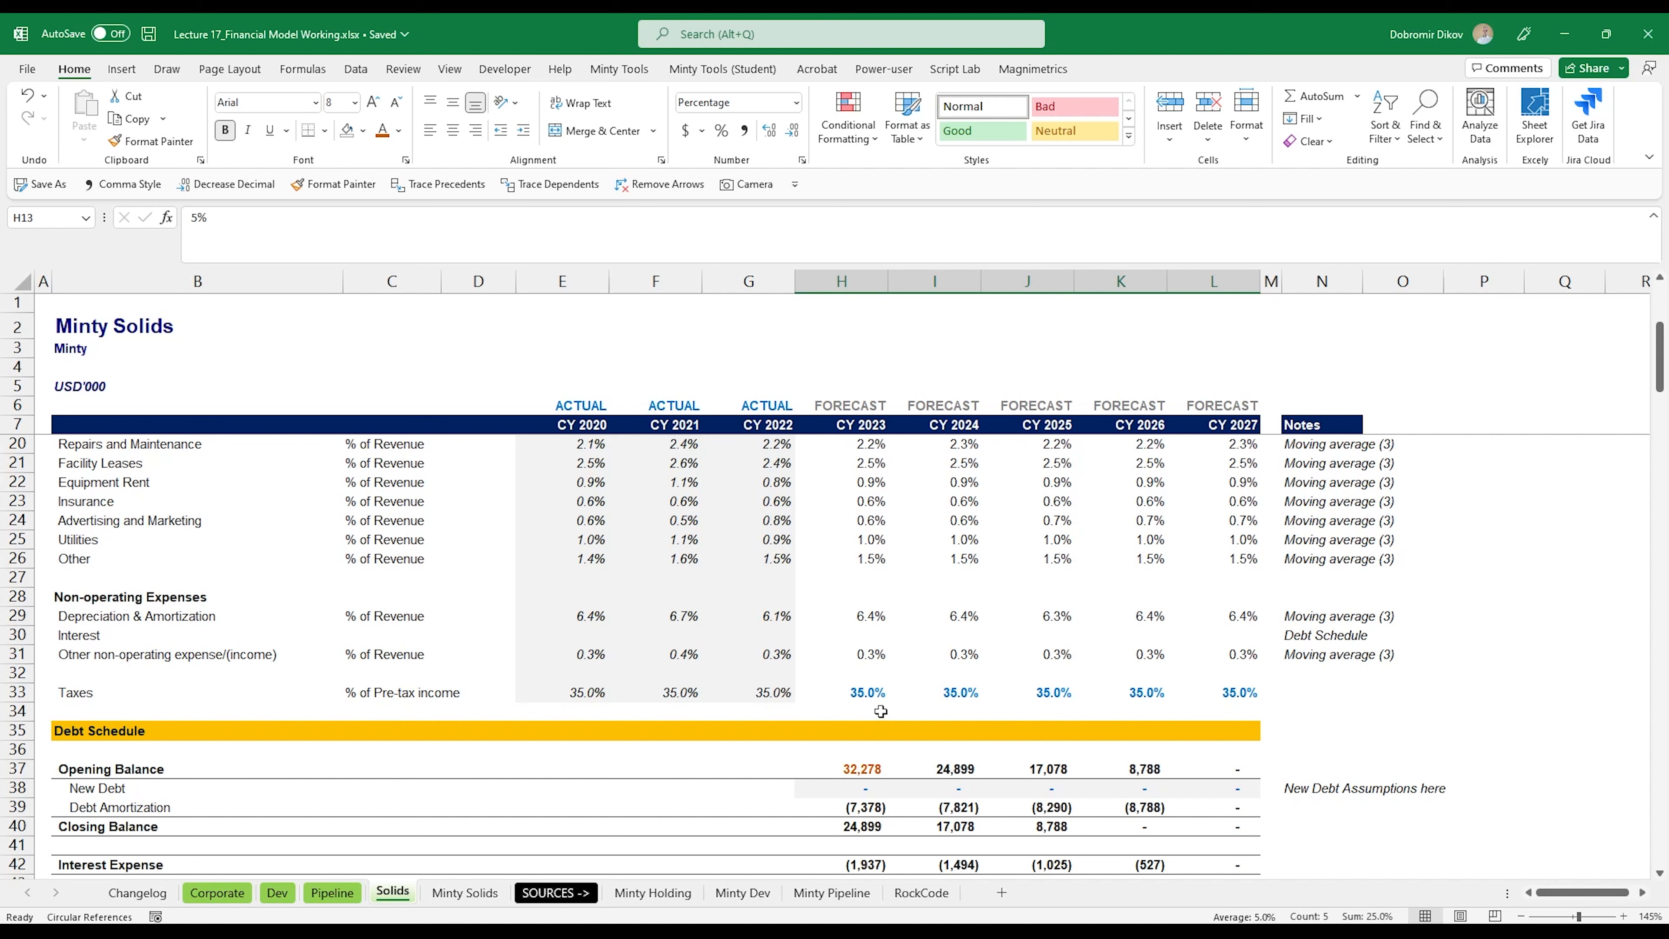
pyautogui.scroll(-2, 866, 764)
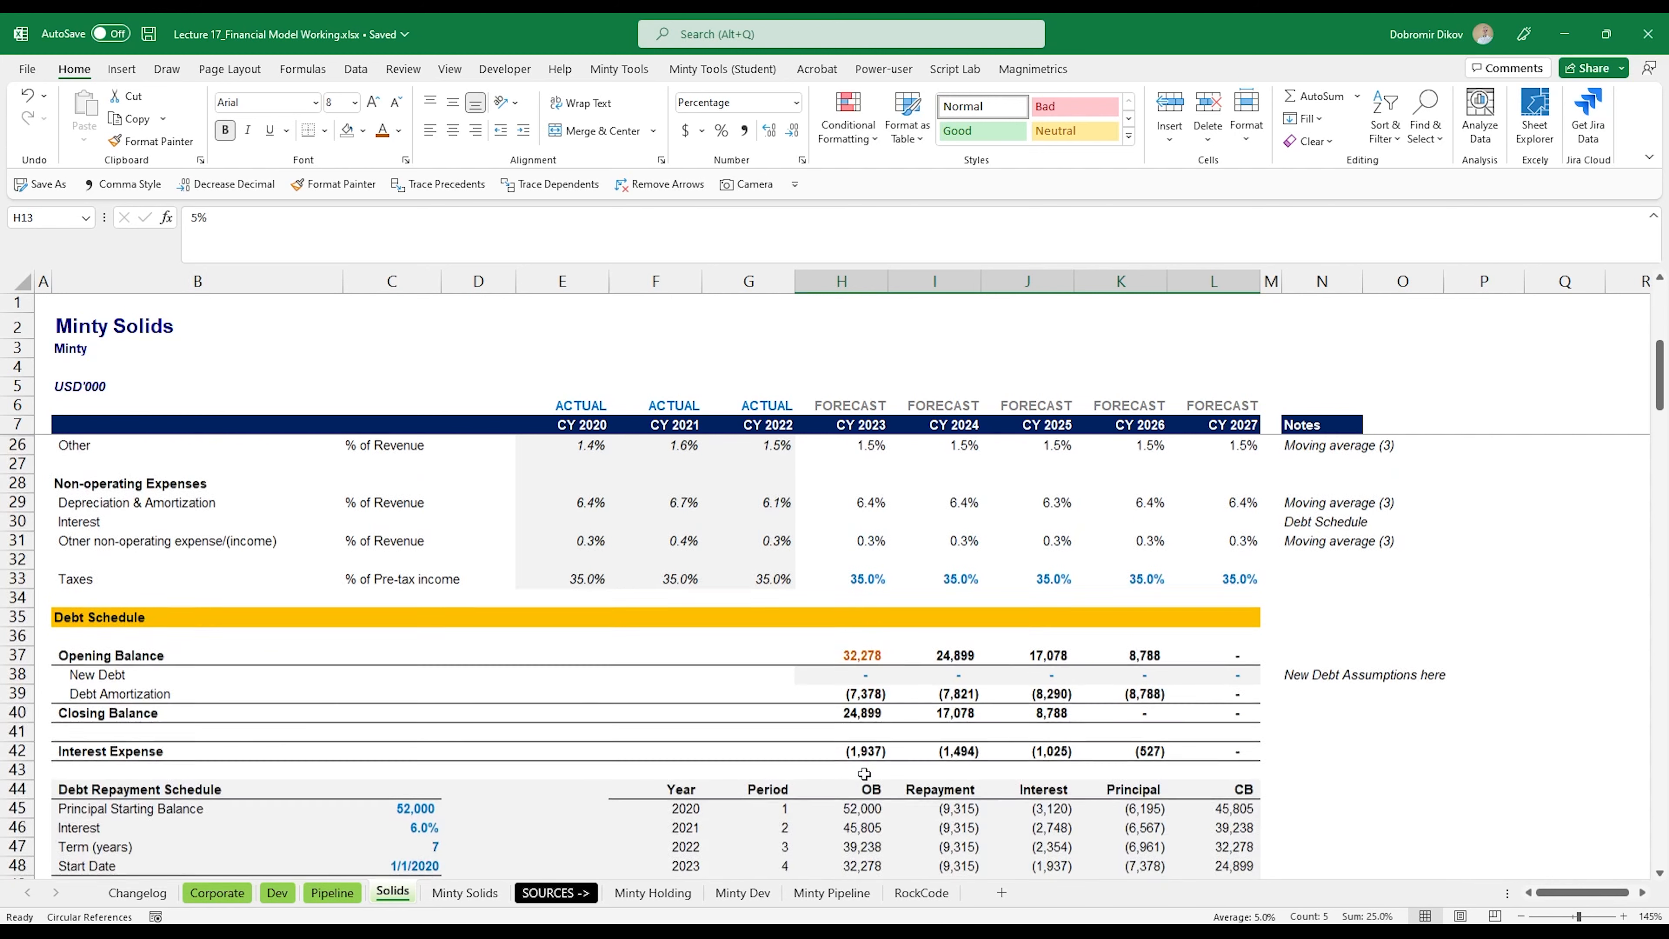
pyautogui.scroll(-2, 871, 770)
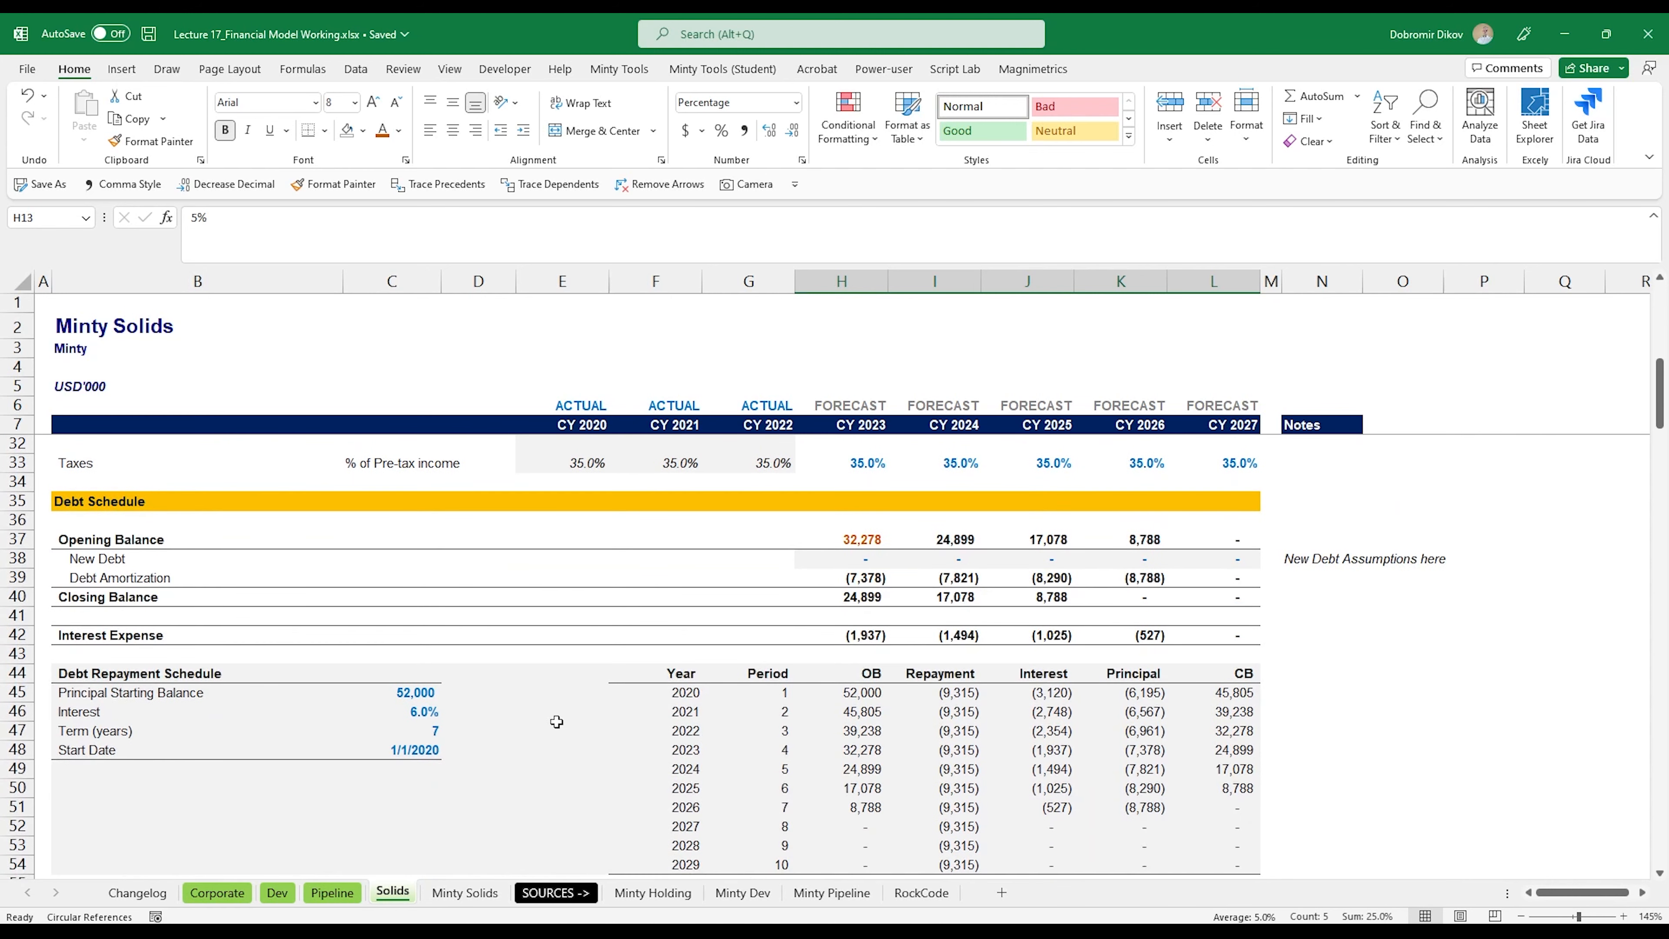
pyautogui.click(431, 691)
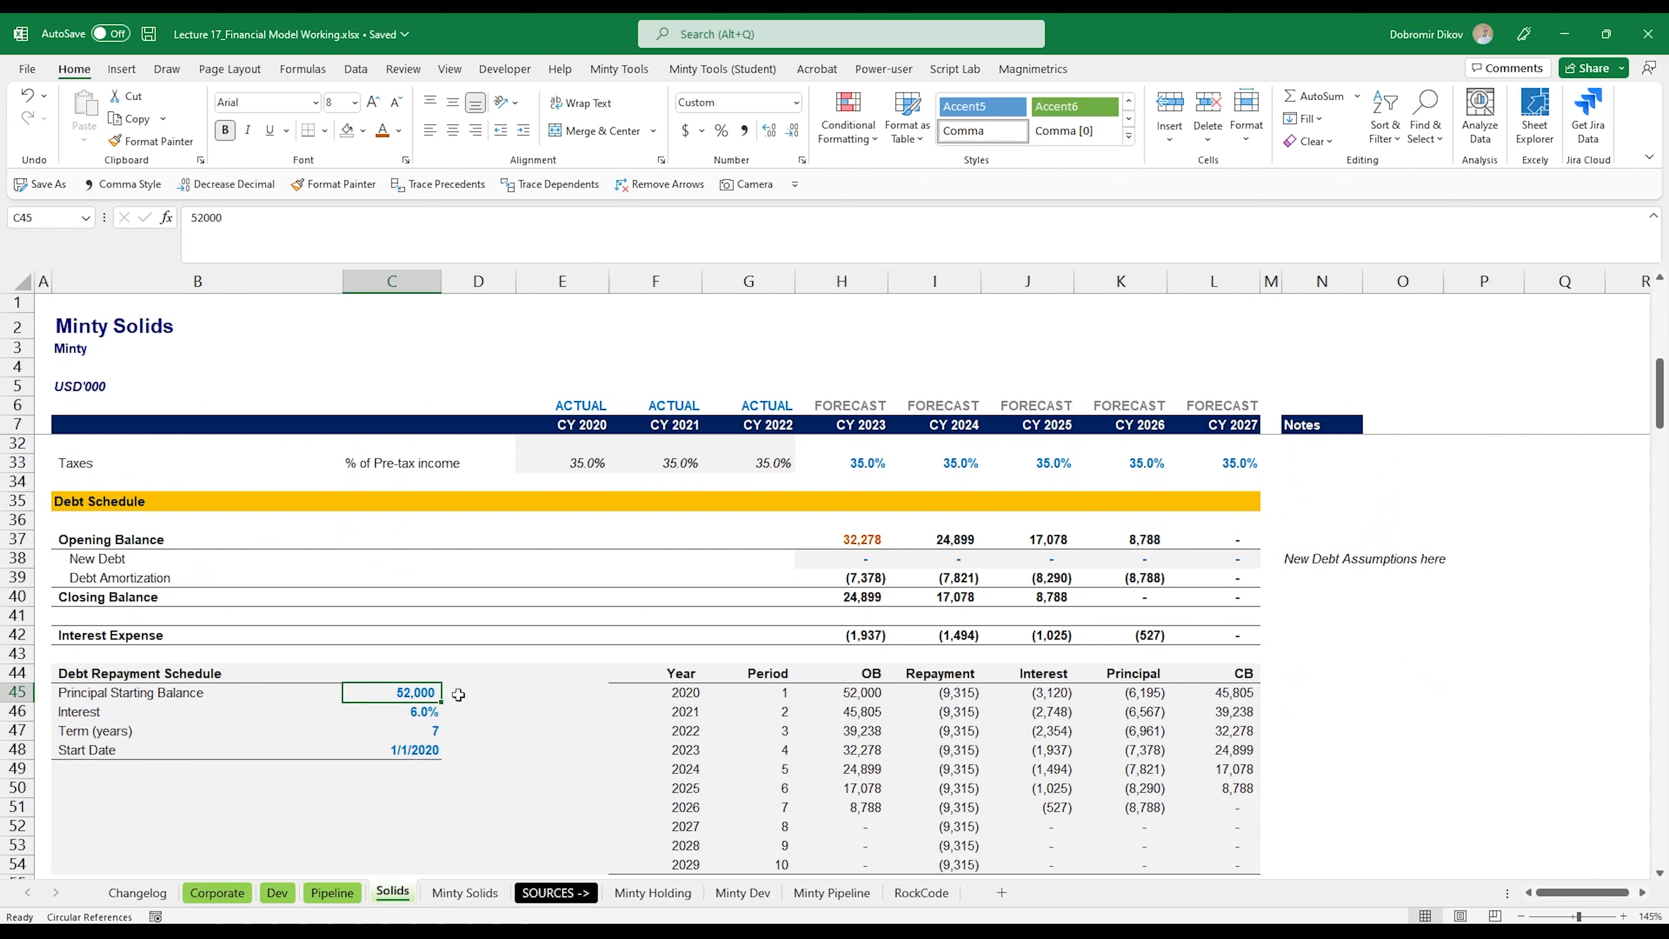
pyautogui.write('0')
pyautogui.press('Return')
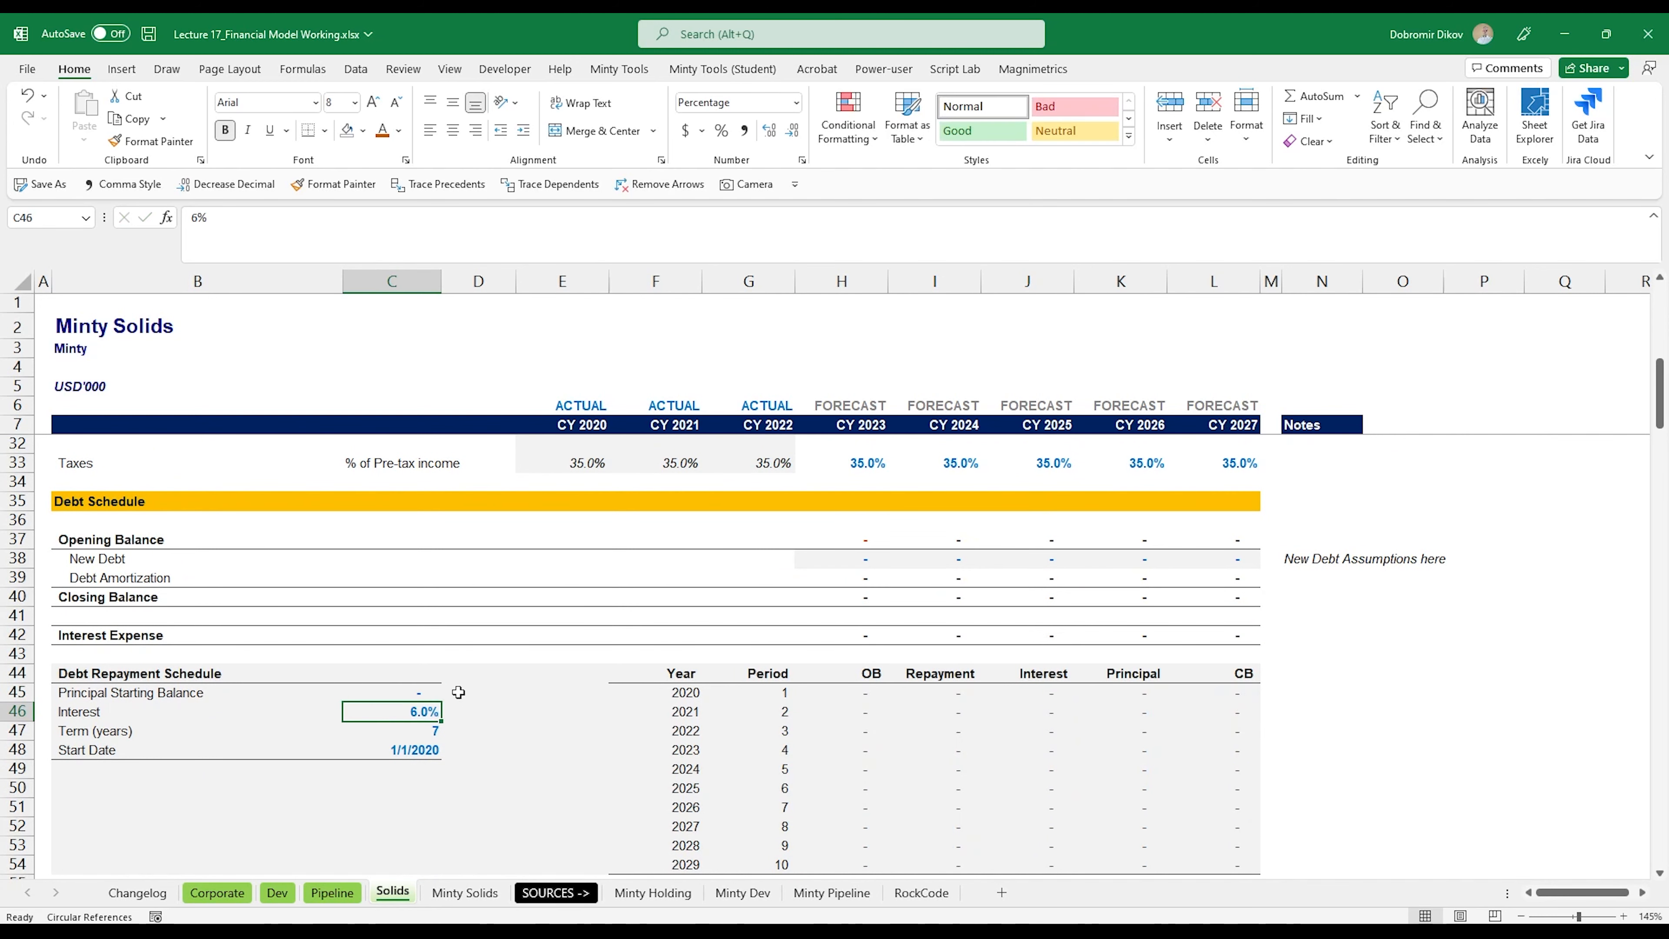
# Step: Review the Solids cash conversion cycle, checking the historical Inventory Days in E68:G68 and Accounts Payable Days in E76:G76
pyautogui.scroll(-4, 943, 759)
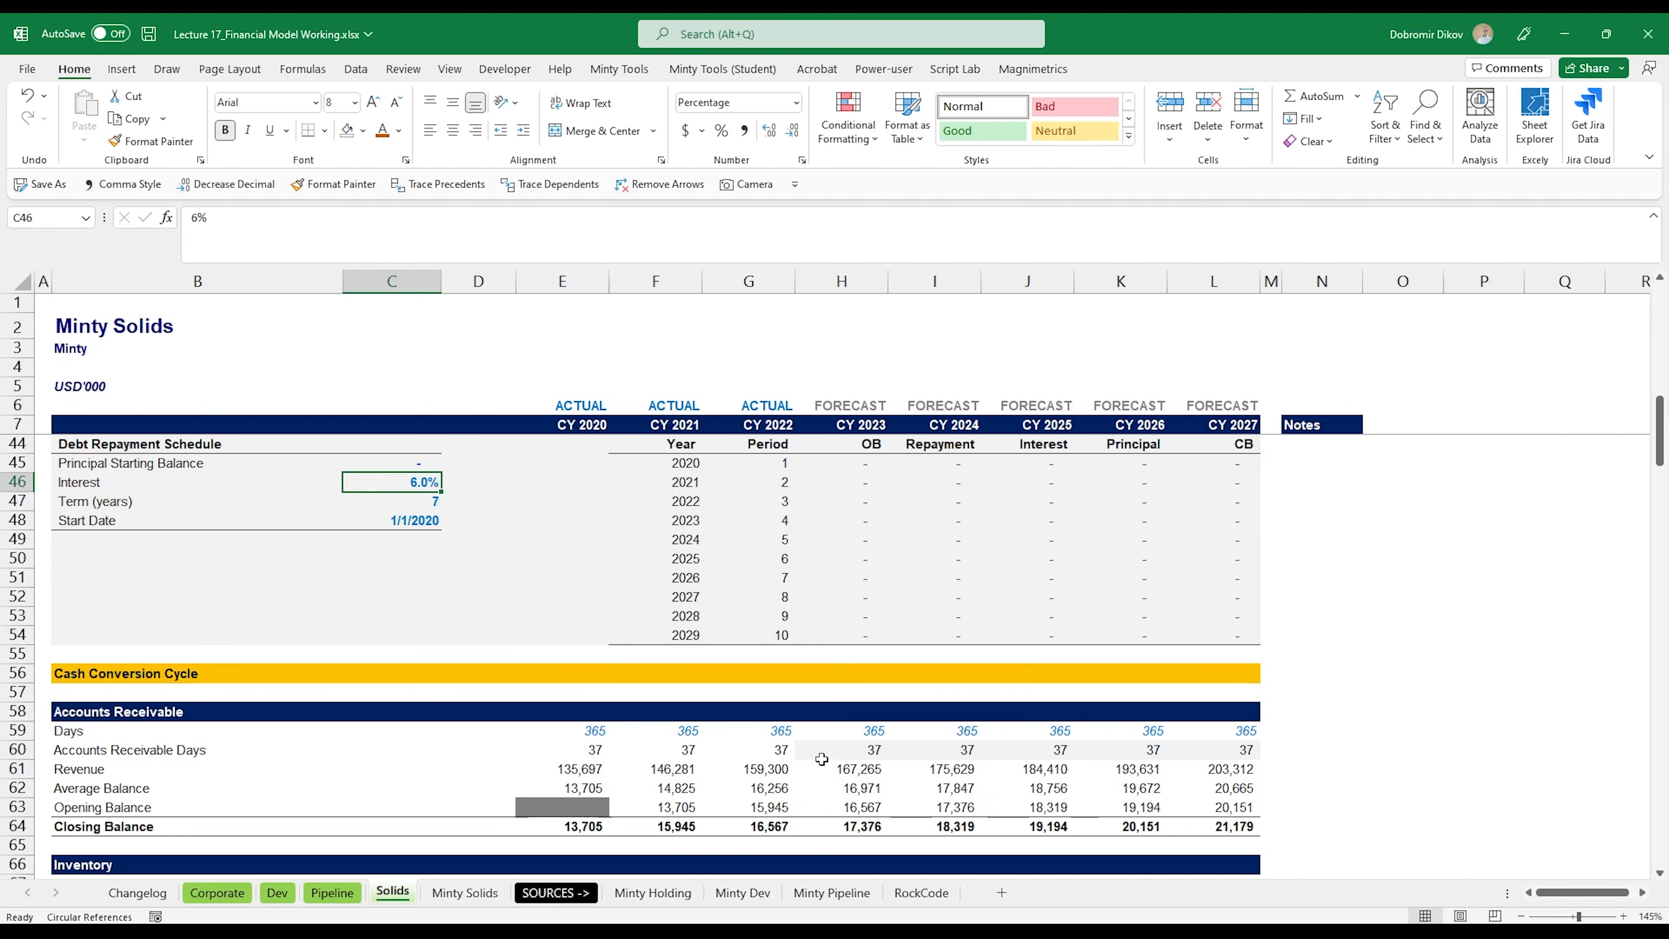
pyautogui.scroll(-1, 822, 760)
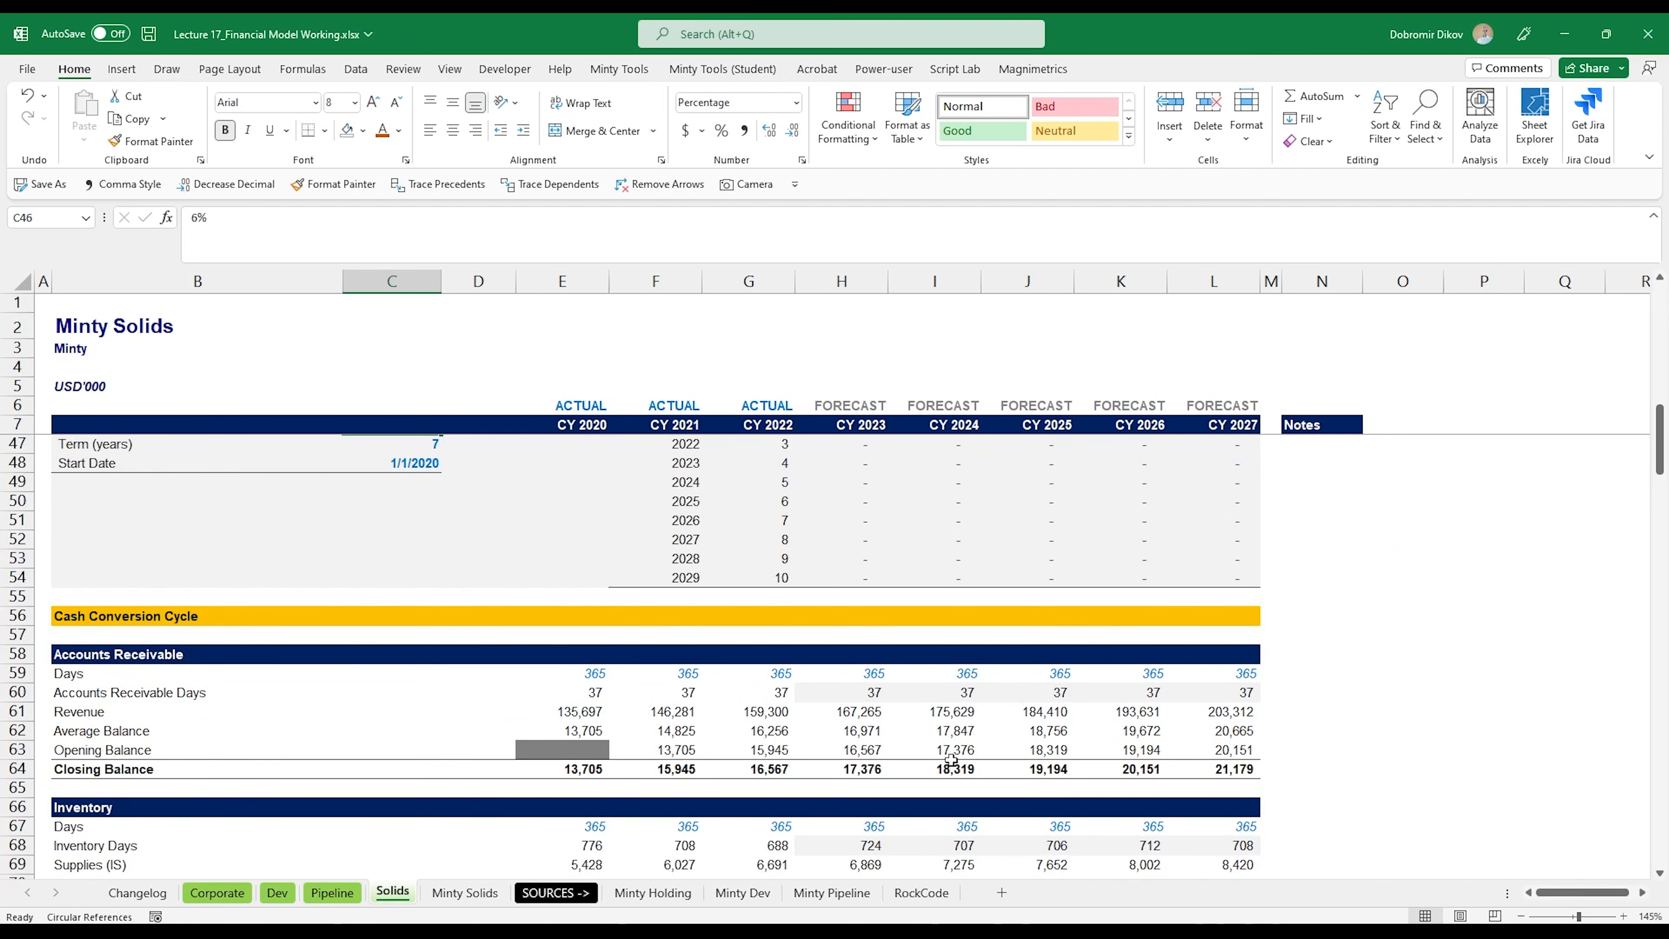
pyautogui.scroll(-3, 945, 756)
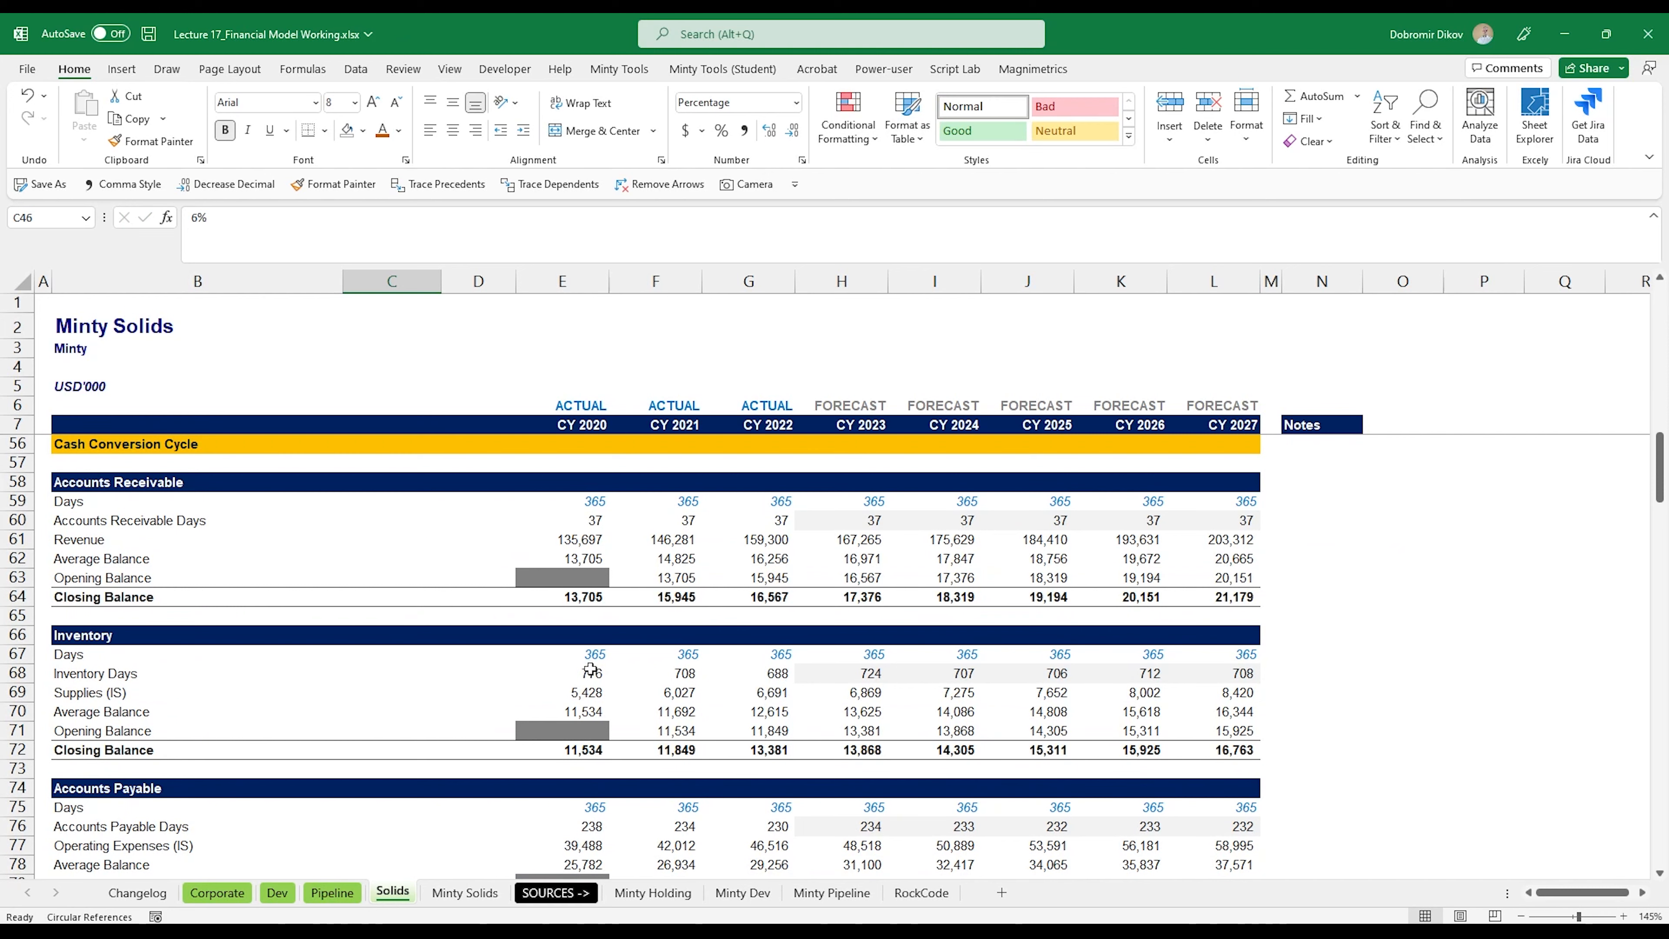
pyautogui.moveTo(591, 670); pyautogui.dragTo(772, 673)
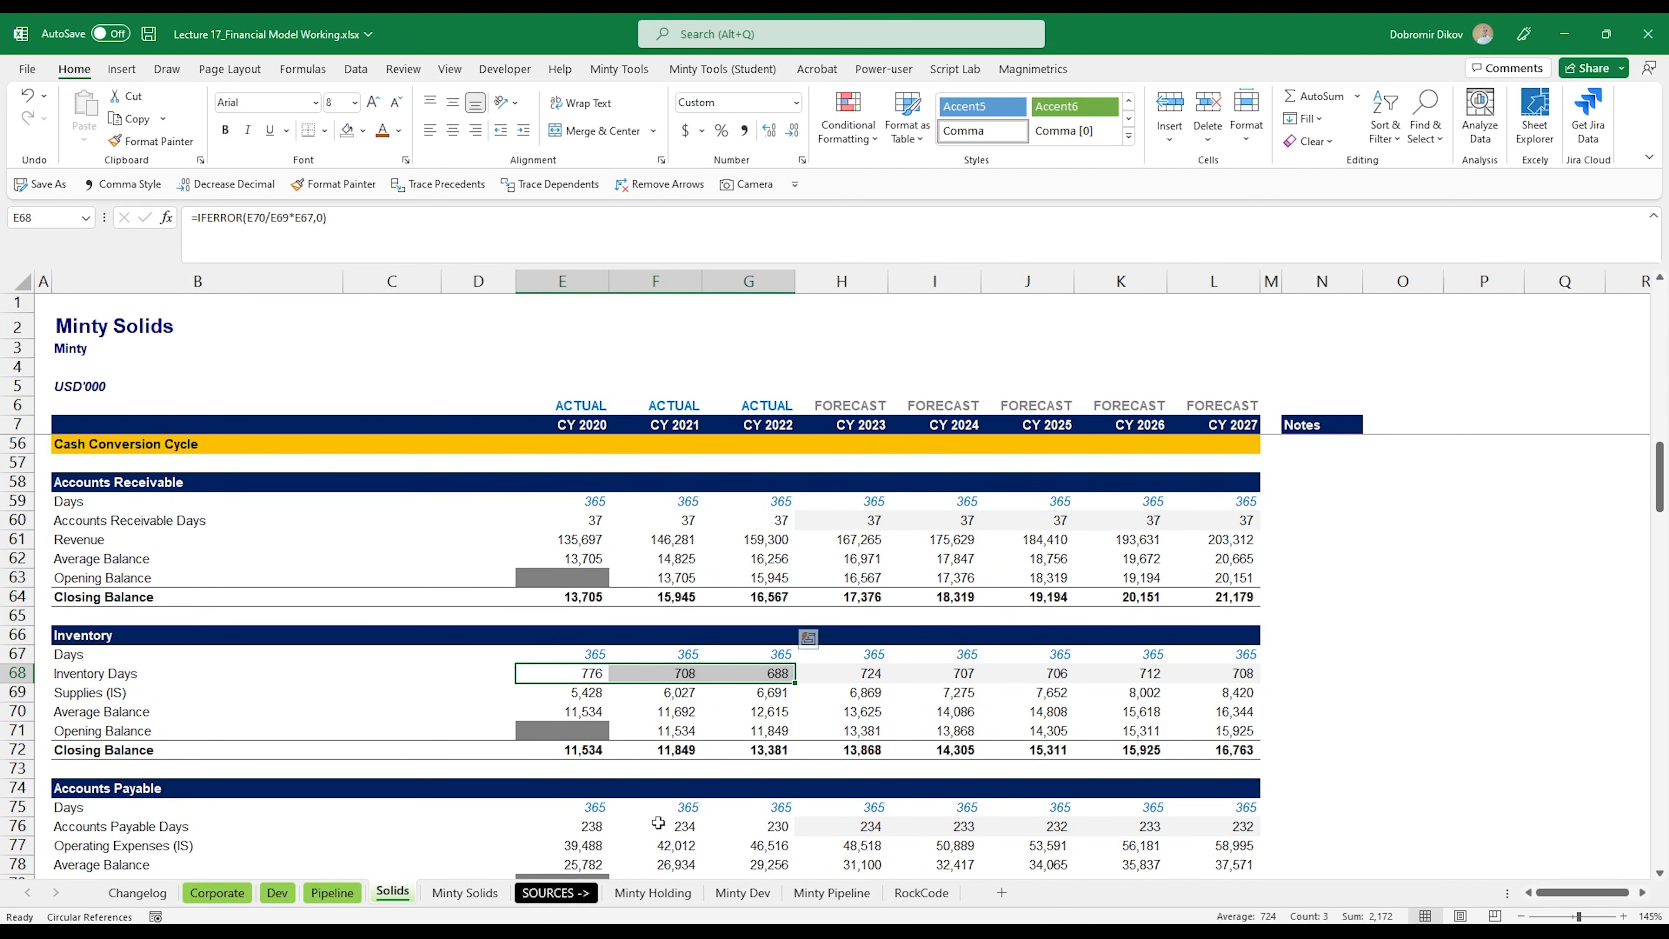
pyautogui.scroll(-3, 647, 806)
pyautogui.moveTo(570, 653); pyautogui.dragTo(772, 655)
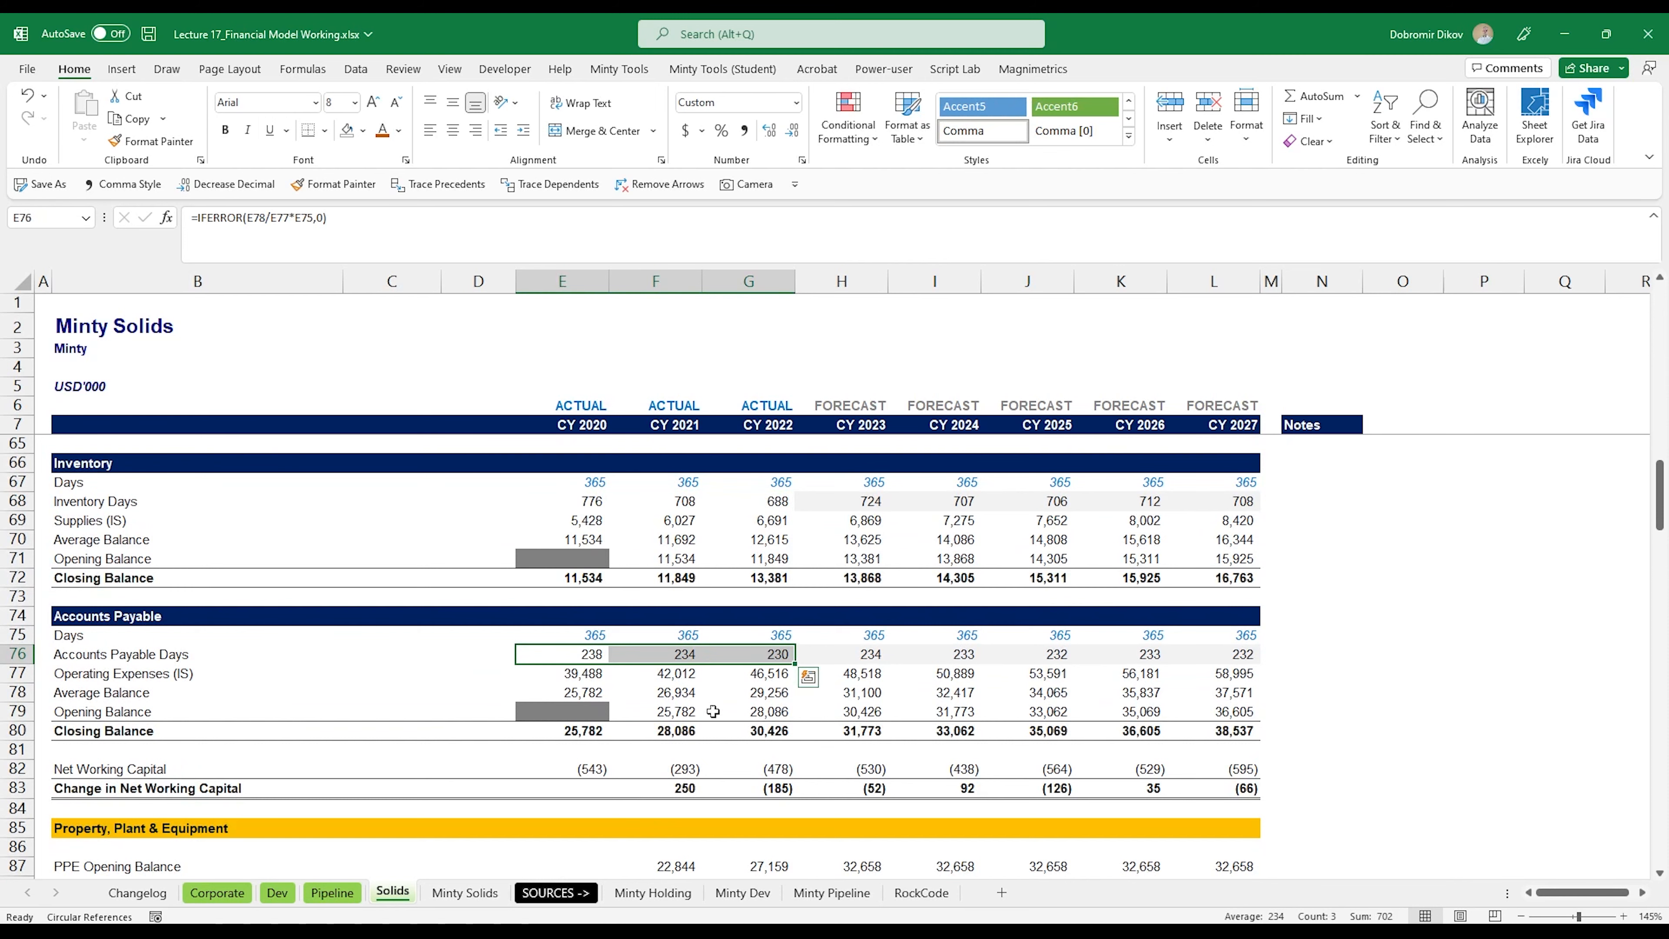
# Step: Review the Property, Plant & Equipment schedule's forecast CAPEX in H89:L89, plus the Goodwill and Equity schedules
pyautogui.scroll(-2, 676, 749)
pyautogui.scroll(-3, 578, 756)
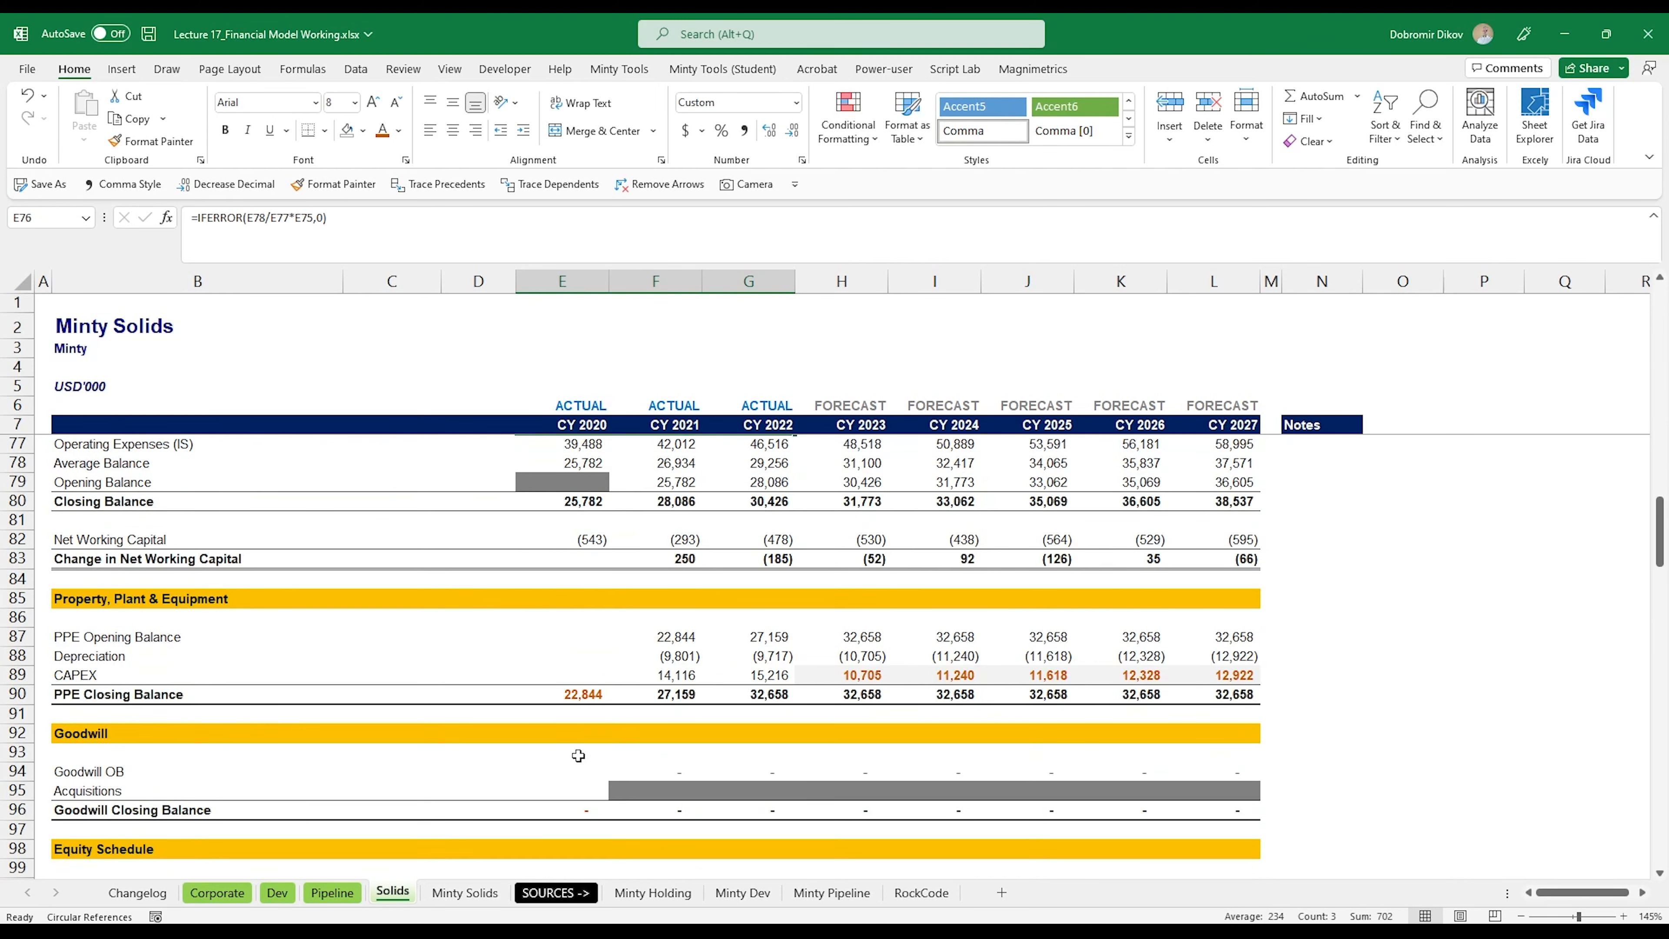
pyautogui.scroll(-1, 618, 730)
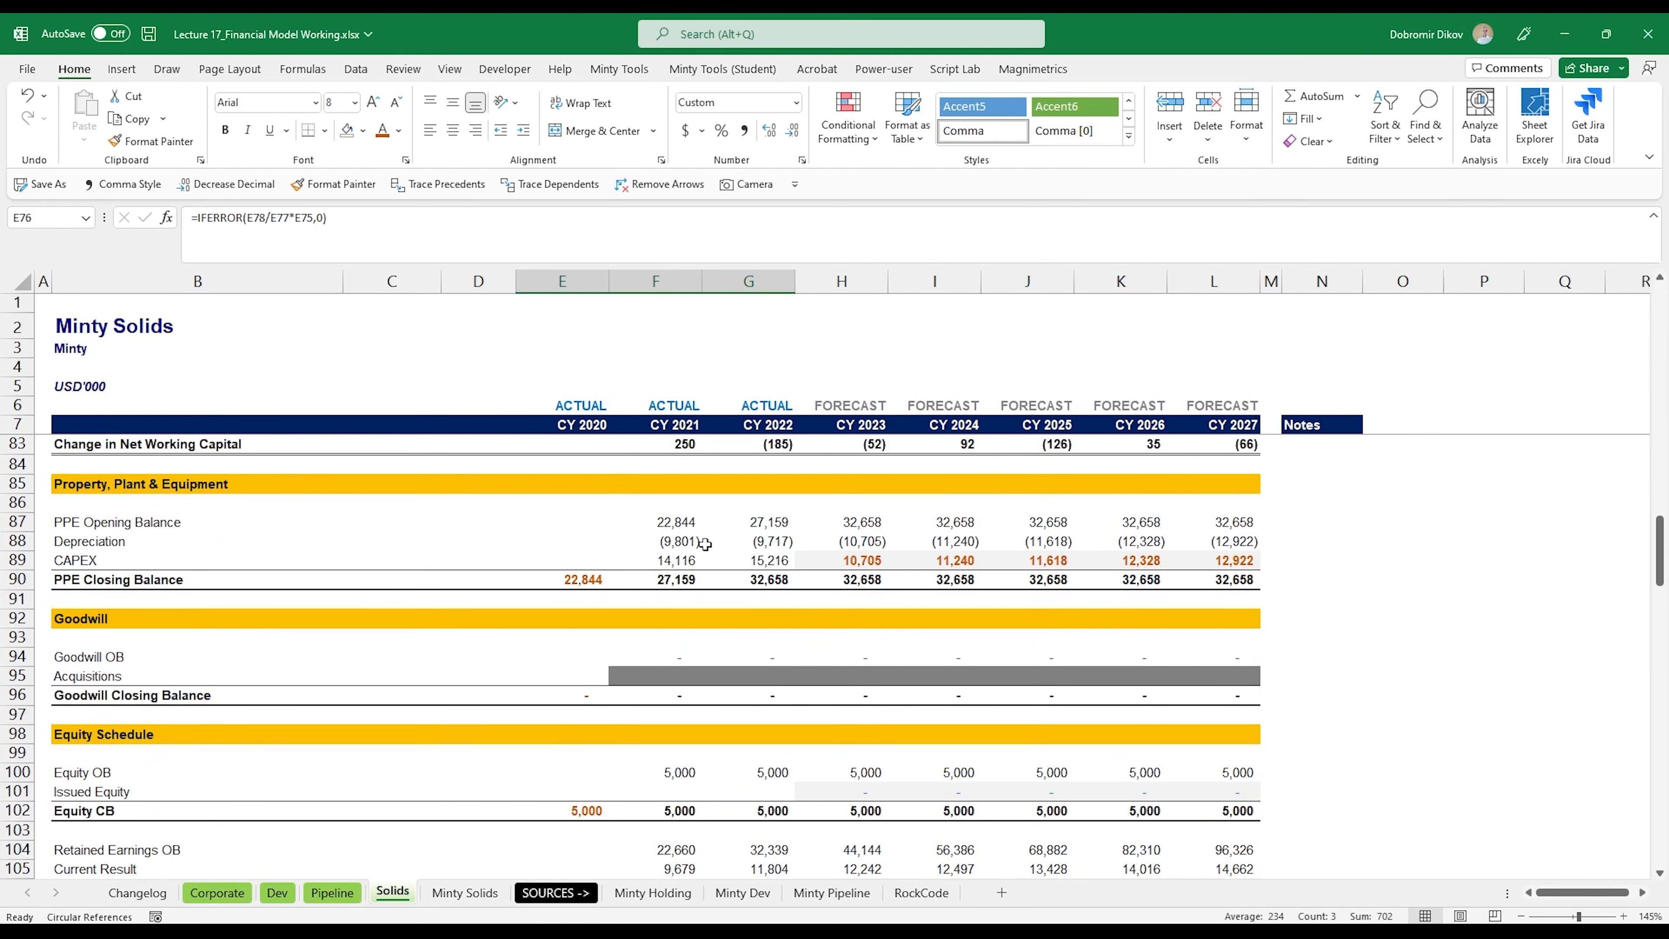
pyautogui.moveTo(874, 561); pyautogui.dragTo(1223, 561)
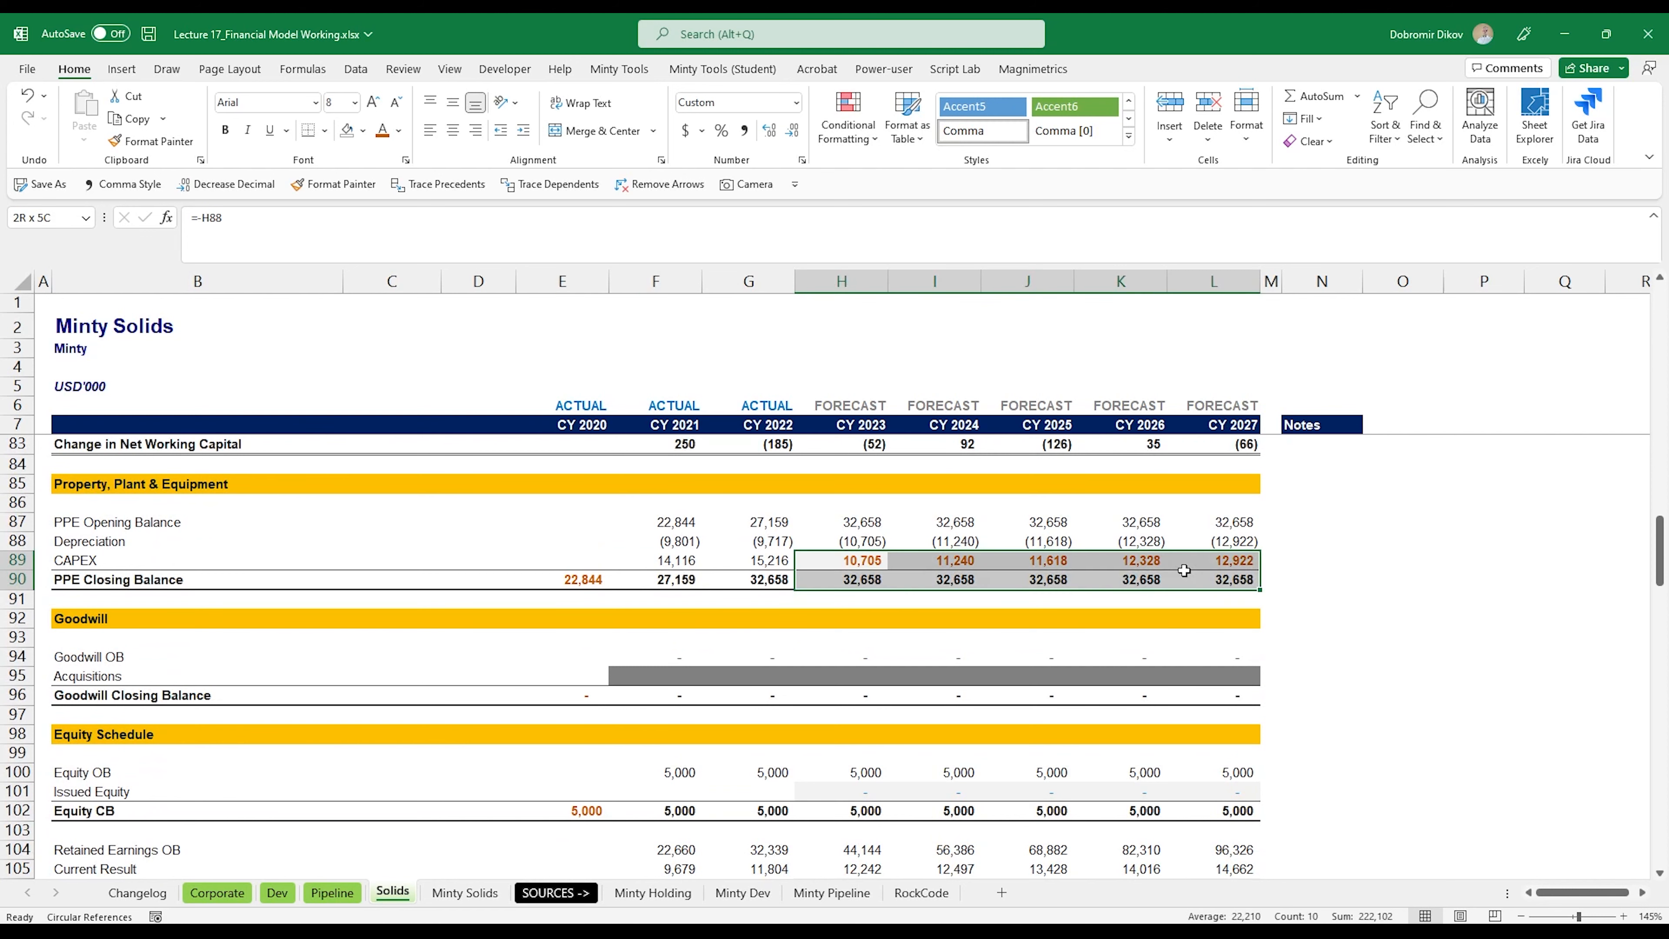
pyautogui.scroll(-1, 746, 731)
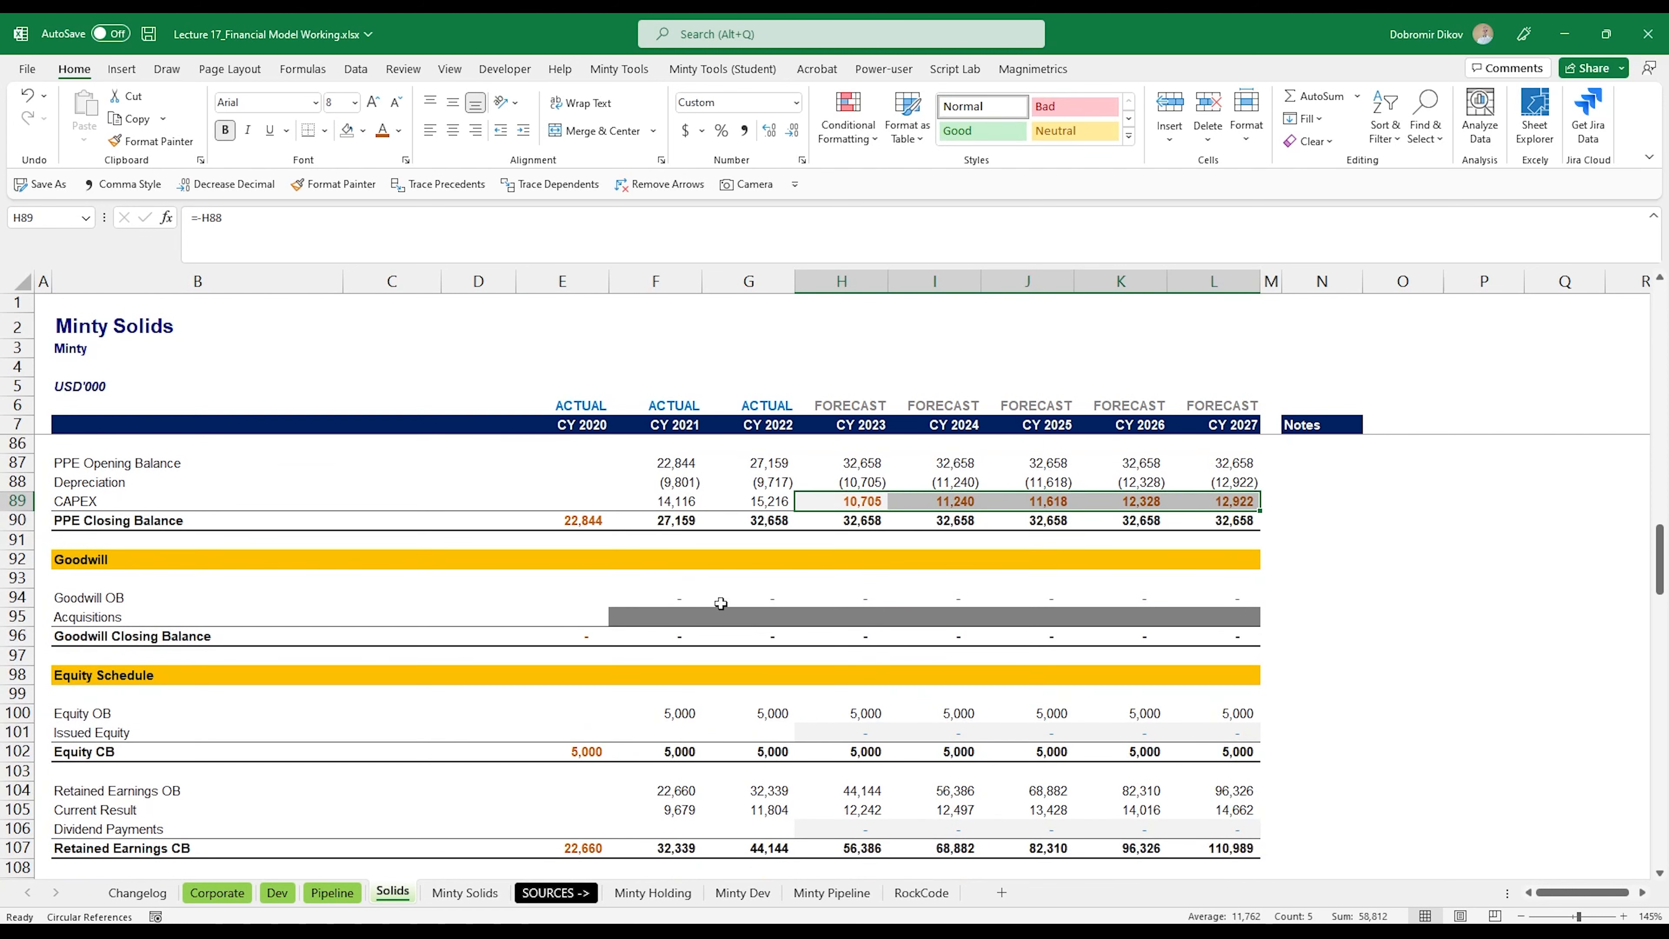
pyautogui.scroll(-1, 776, 717)
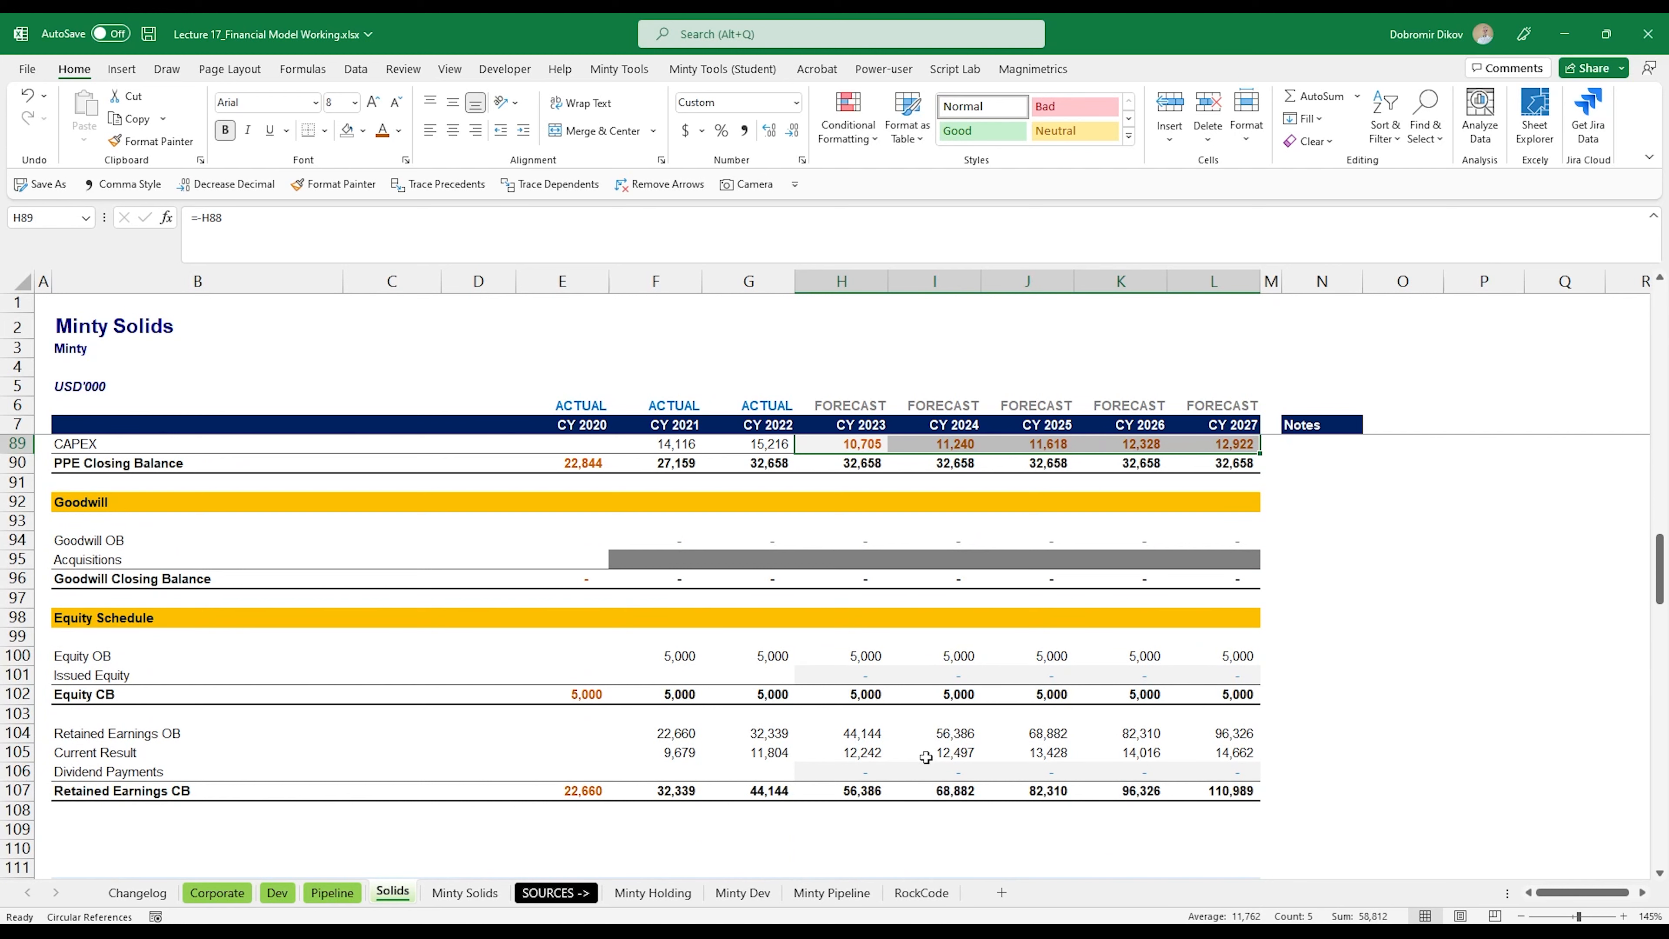
# Step: Examine the Solids Income Statement, Balance Sheet and Cash Flow Statement for all years, including the check rows beneath them
pyautogui.scroll(-7, 726, 694)
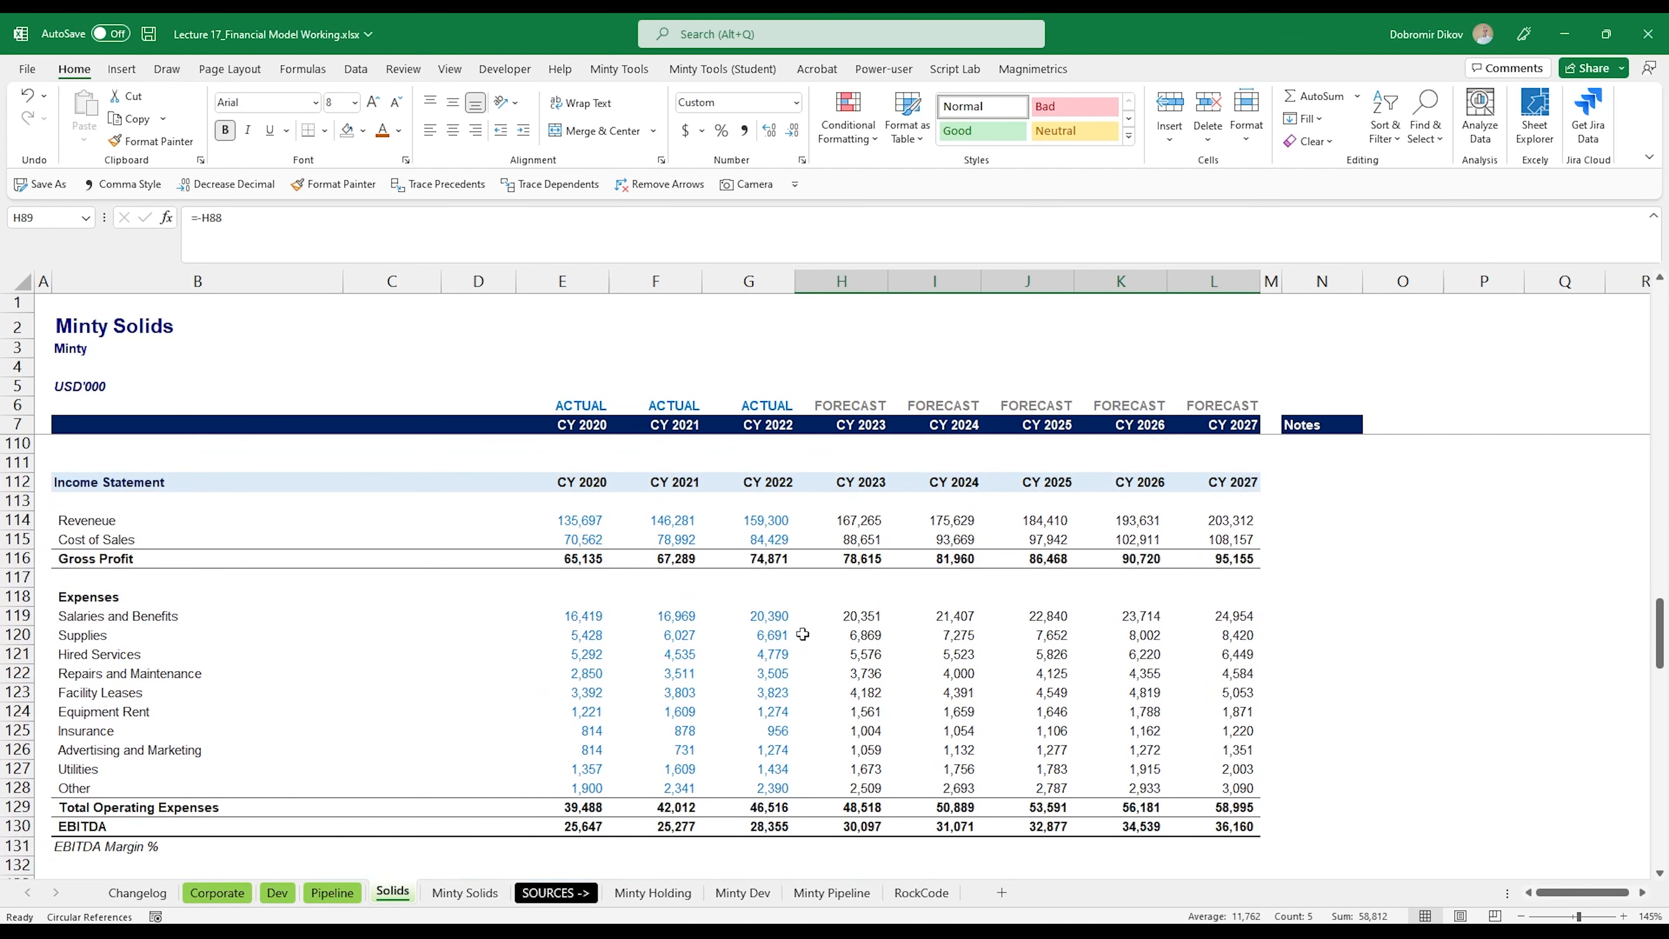
pyautogui.scroll(-3, 802, 634)
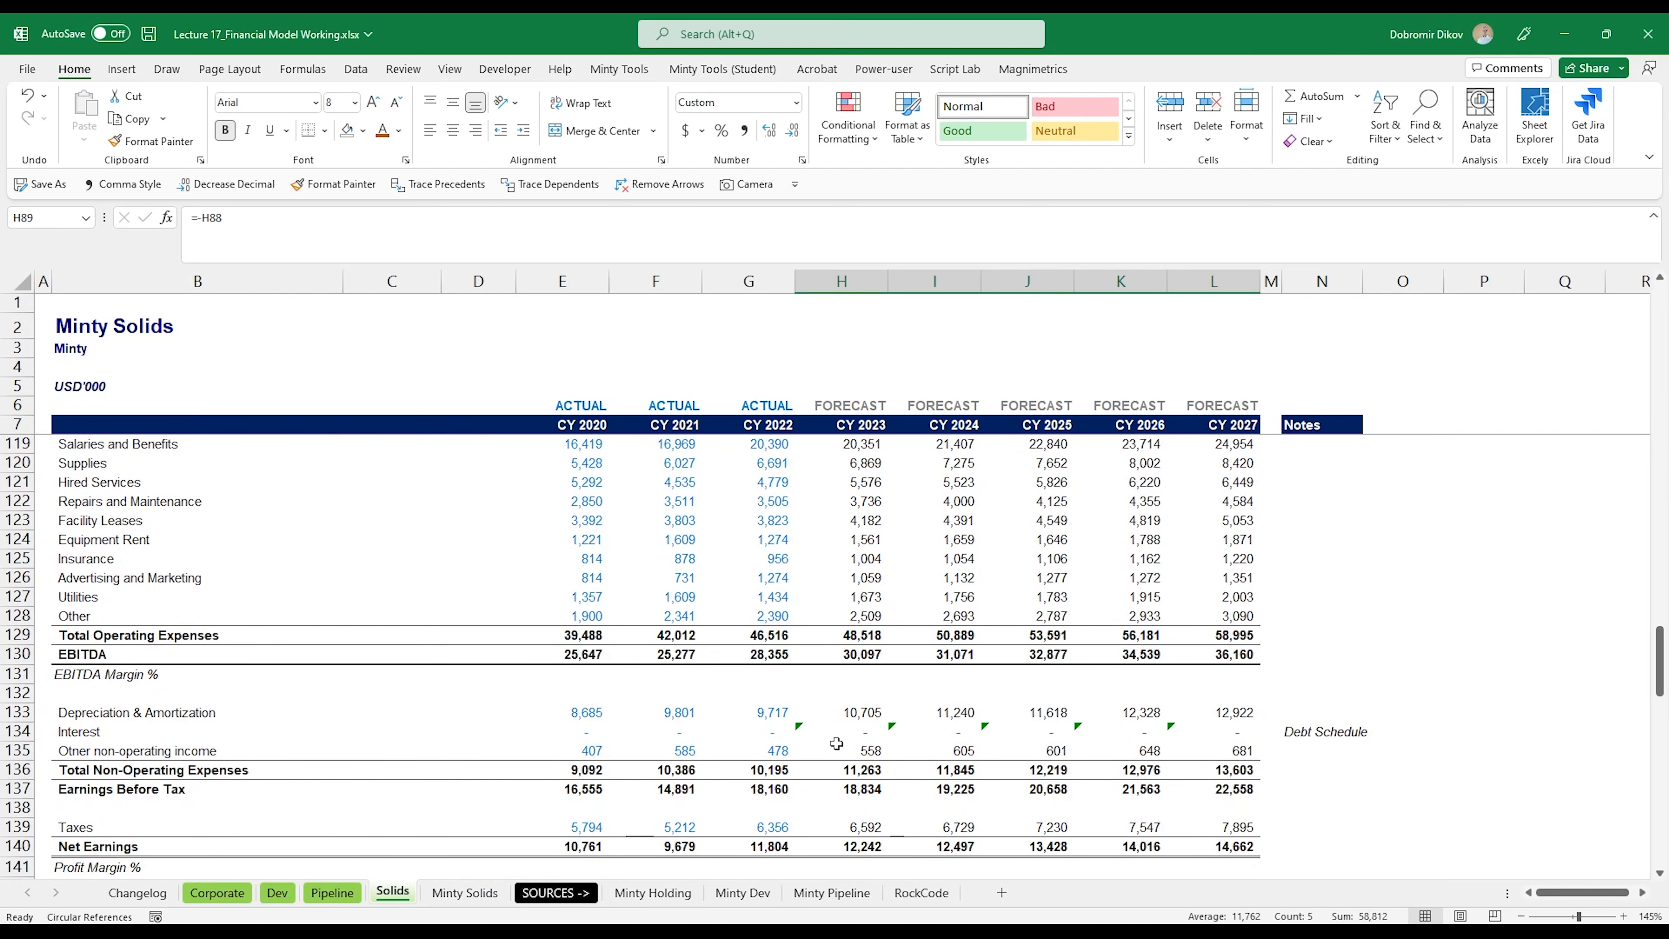
pyautogui.scroll(-5, 905, 755)
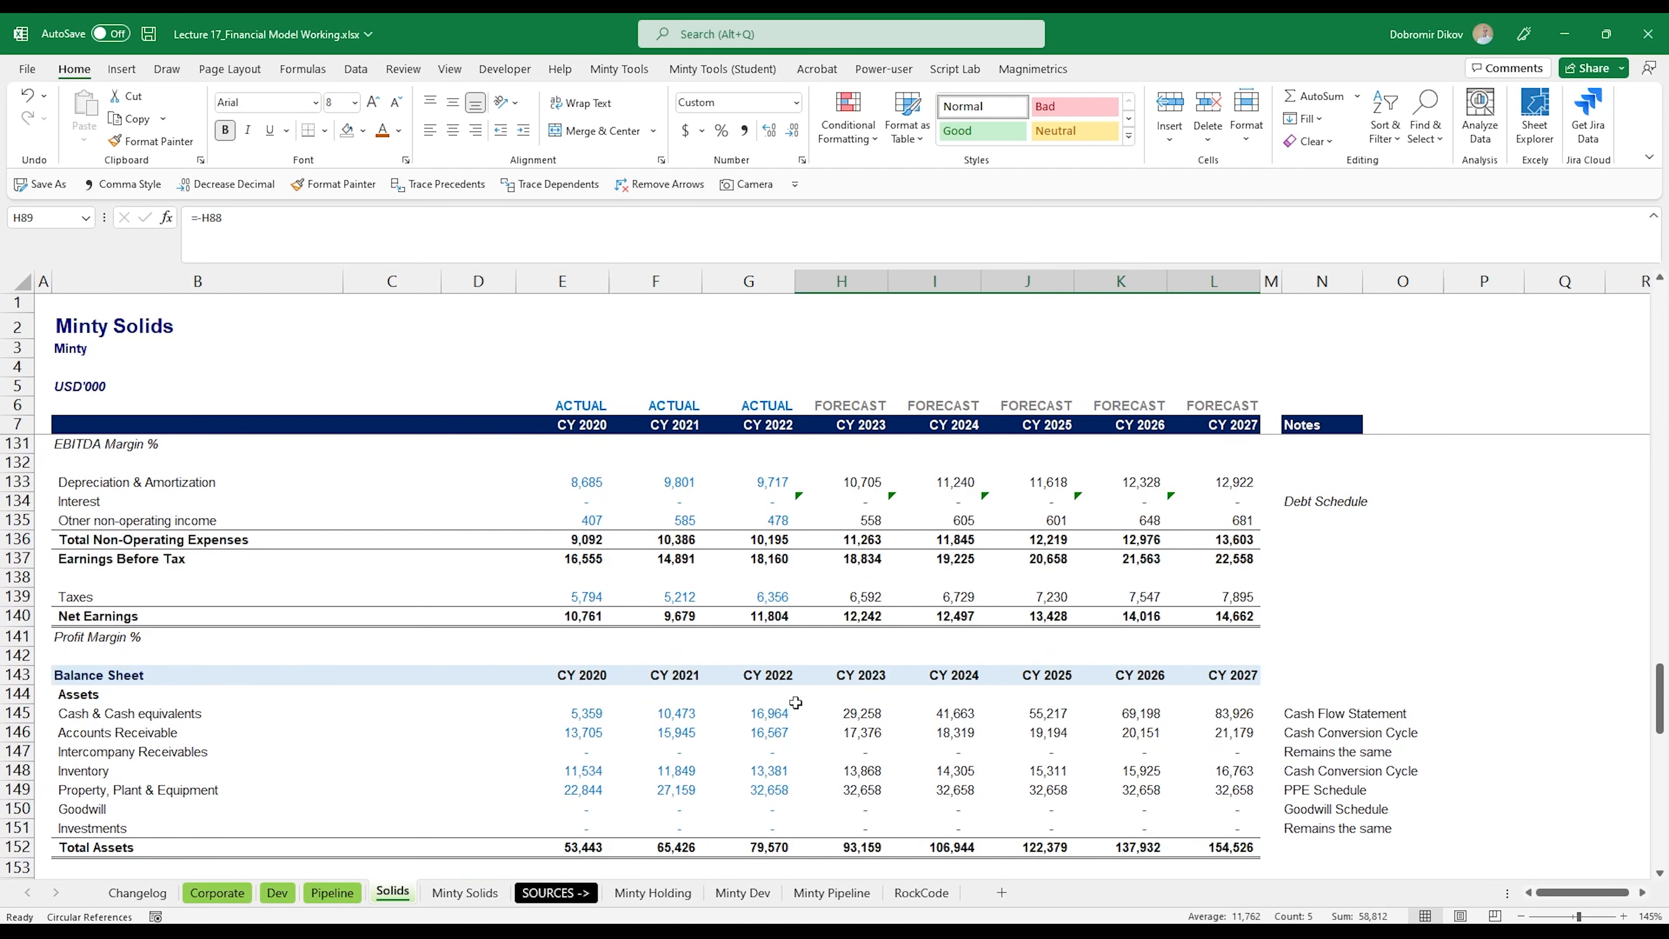
pyautogui.scroll(-1, 761, 718)
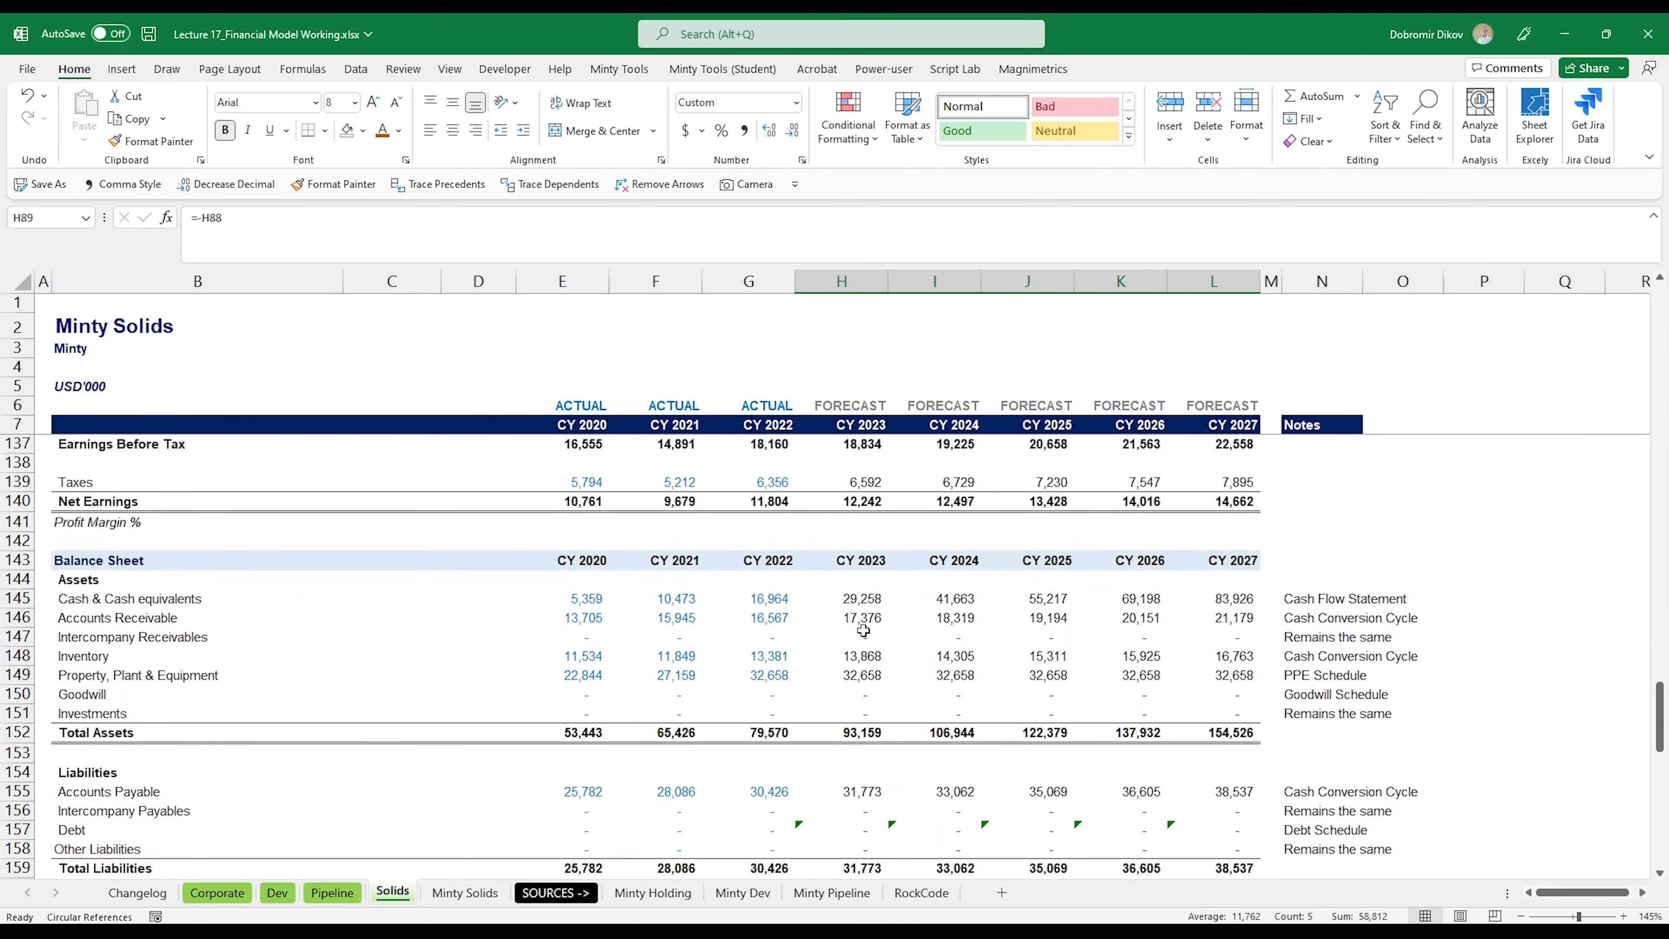
pyautogui.scroll(-2, 1045, 673)
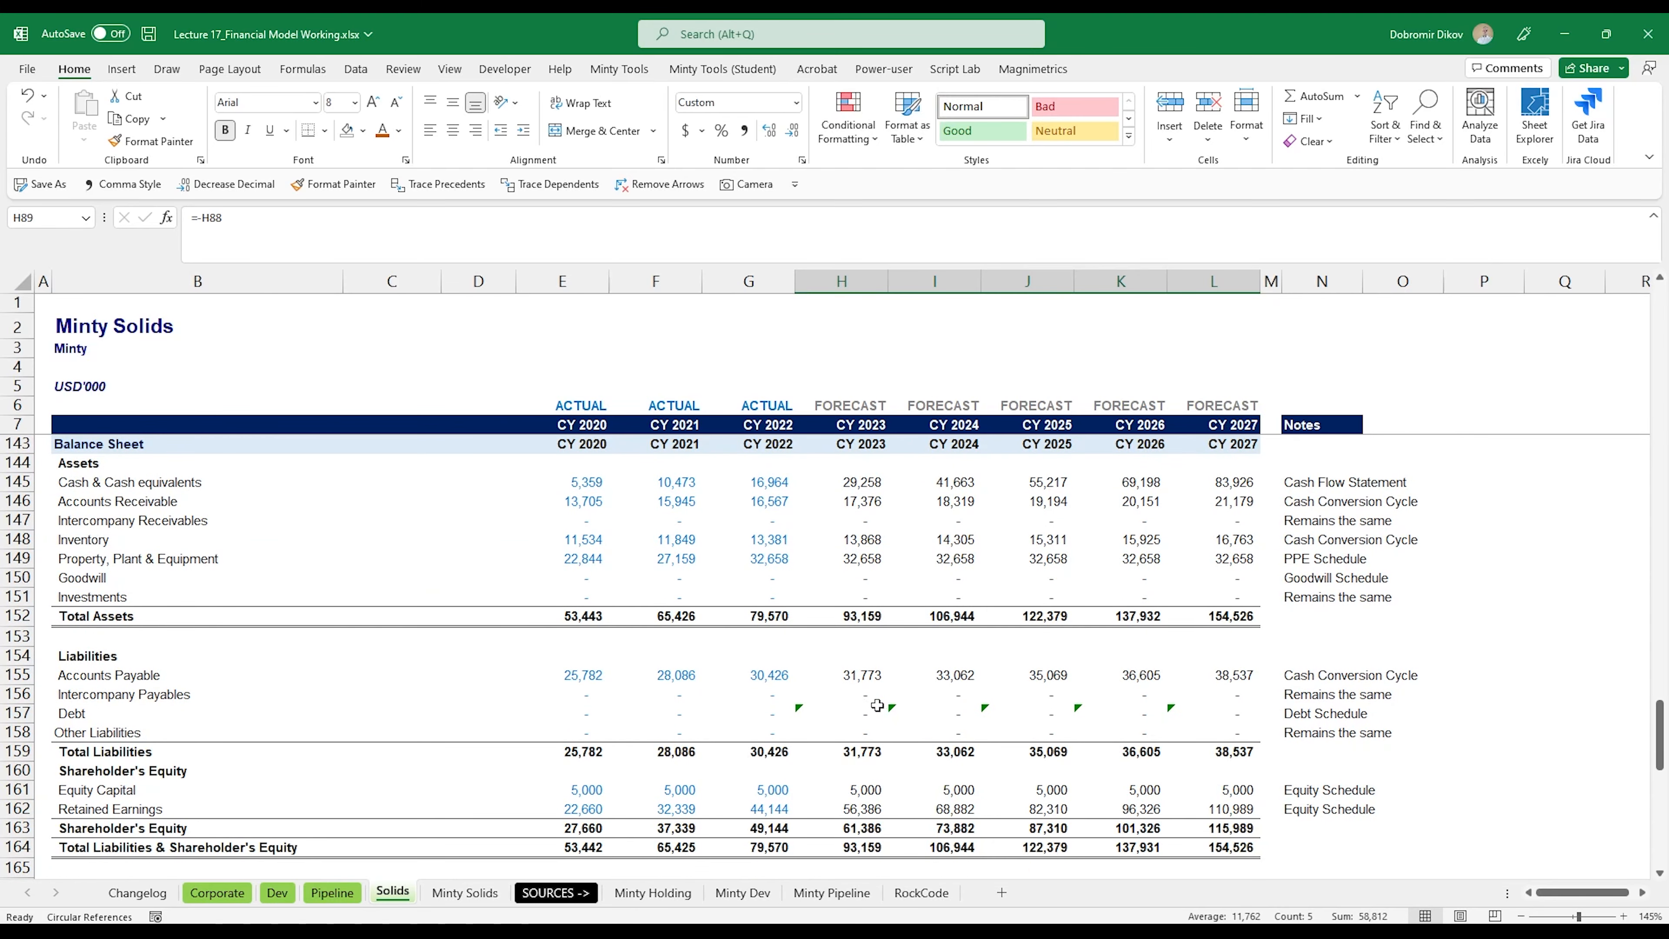
pyautogui.scroll(-2, 934, 721)
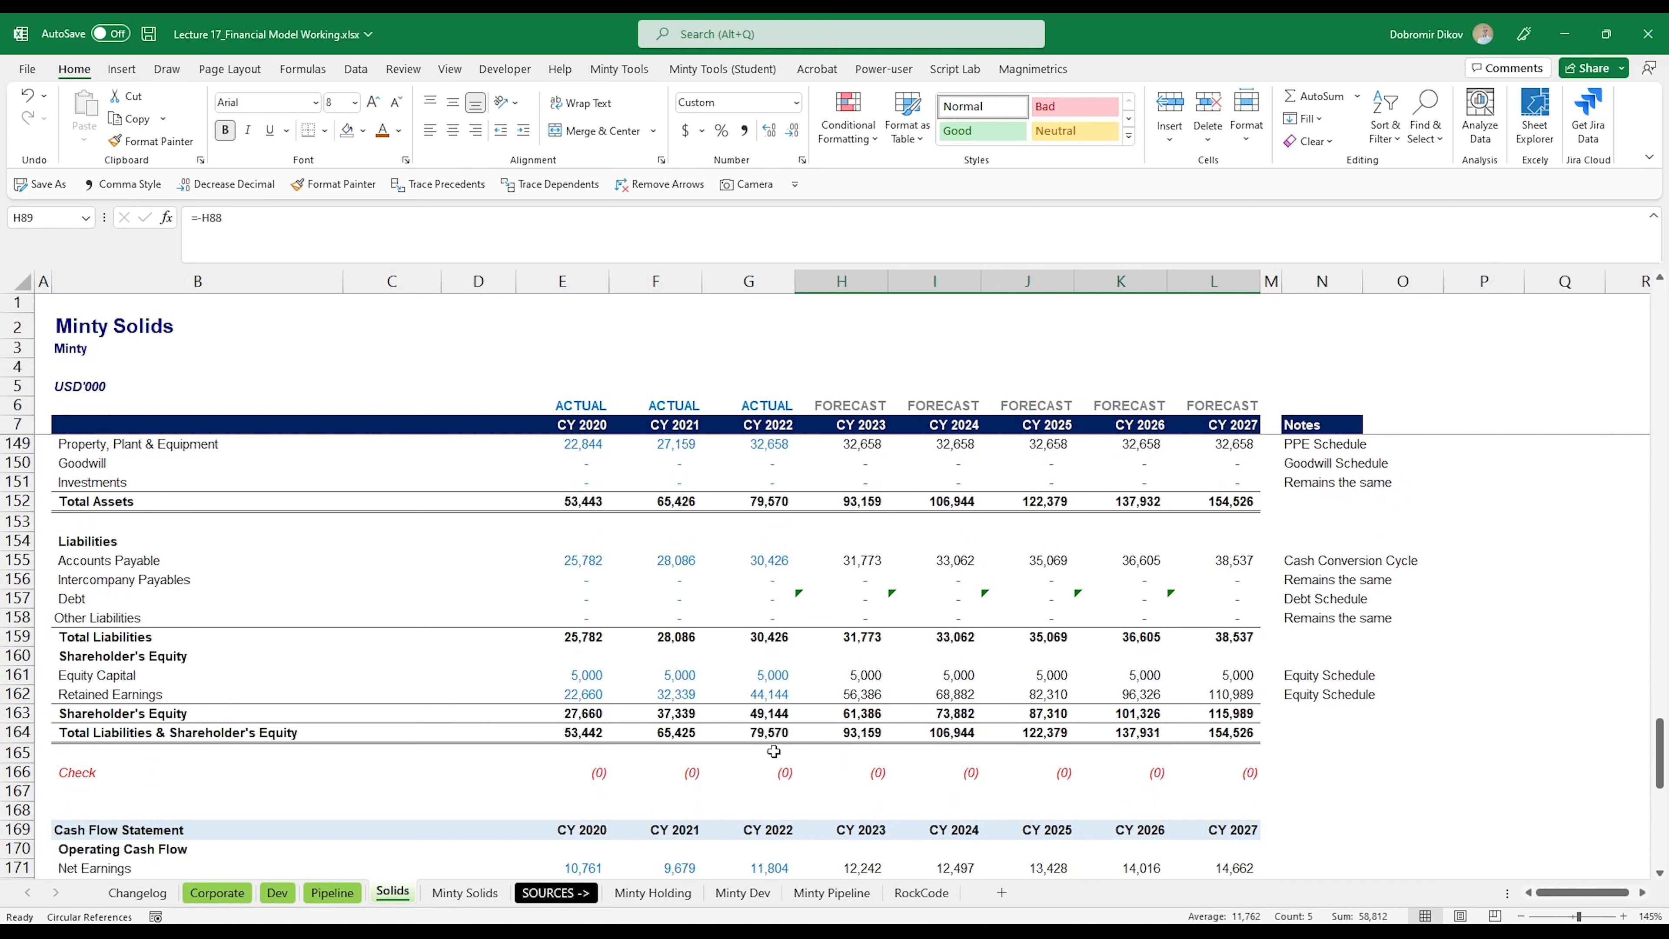
pyautogui.scroll(-7, 823, 787)
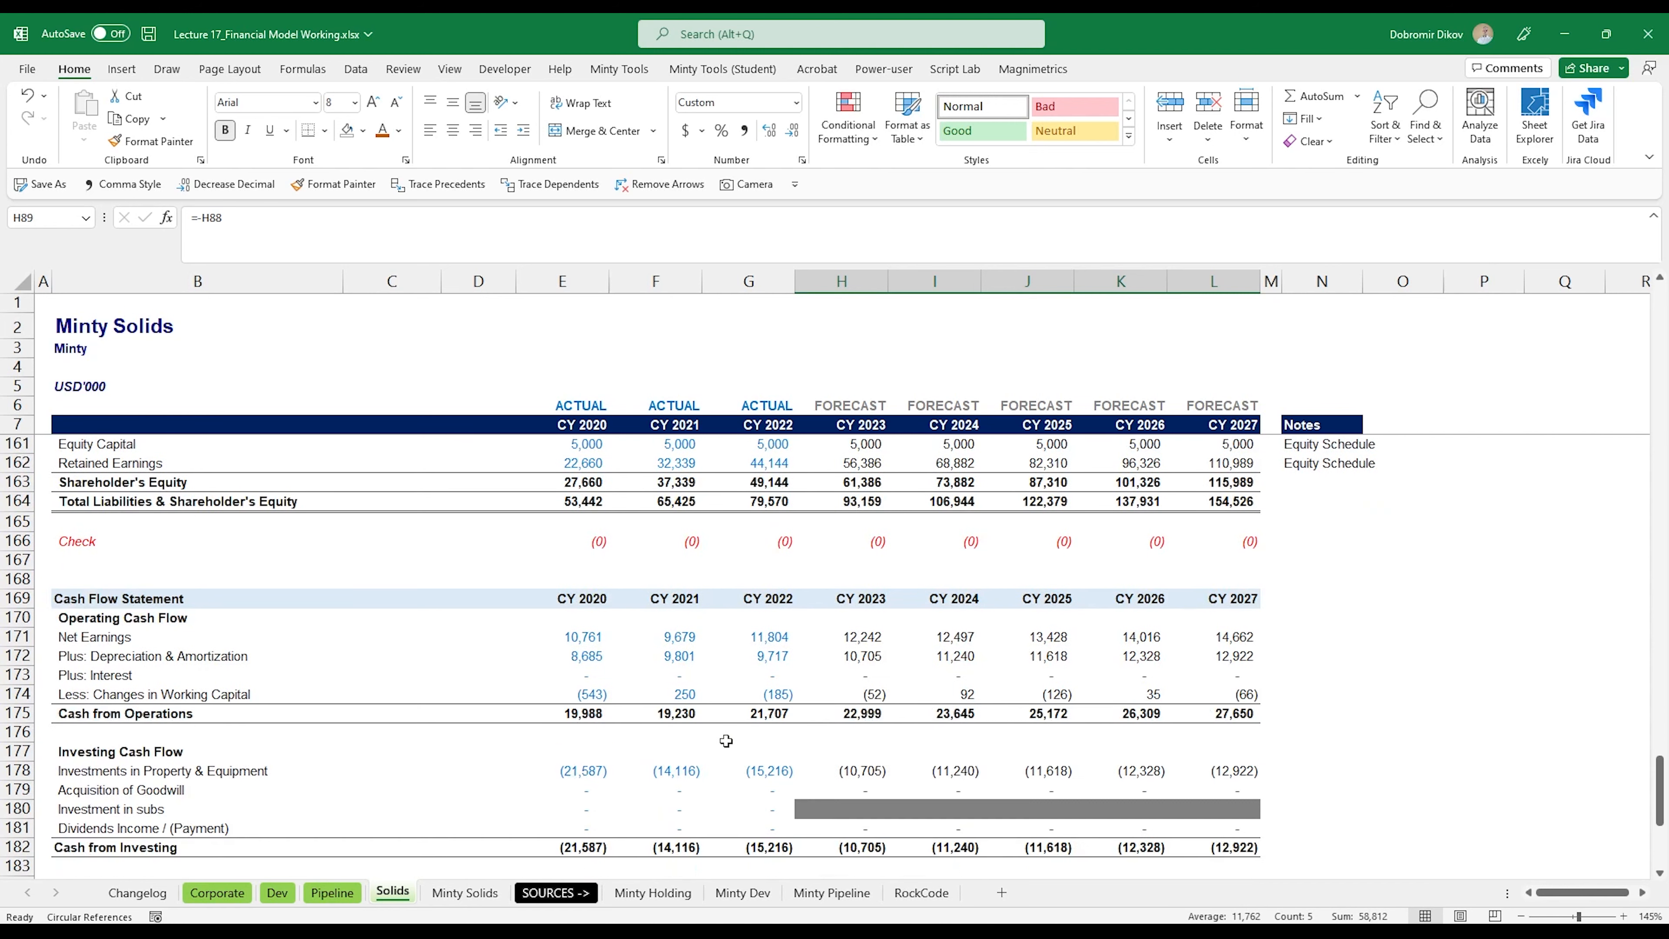
pyautogui.scroll(-2, 729, 732)
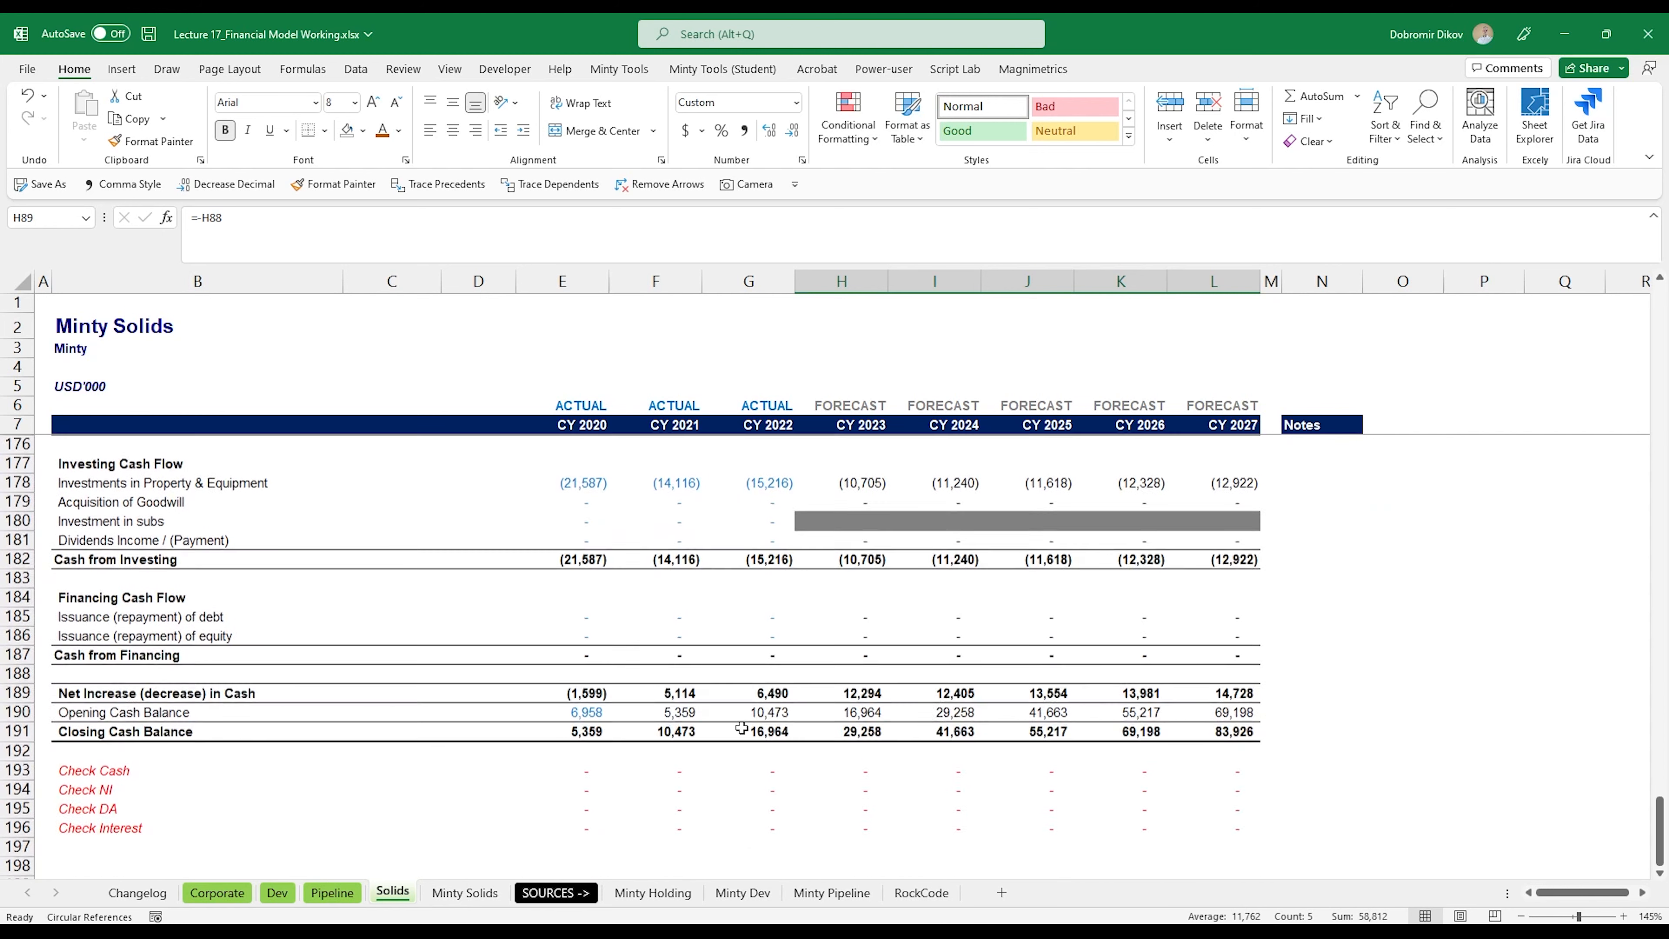
# Step: Recheck the balance sheet Check row and the balance sheet lines, and return to the start of the Income Statement
pyautogui.scroll(8, 755, 763)
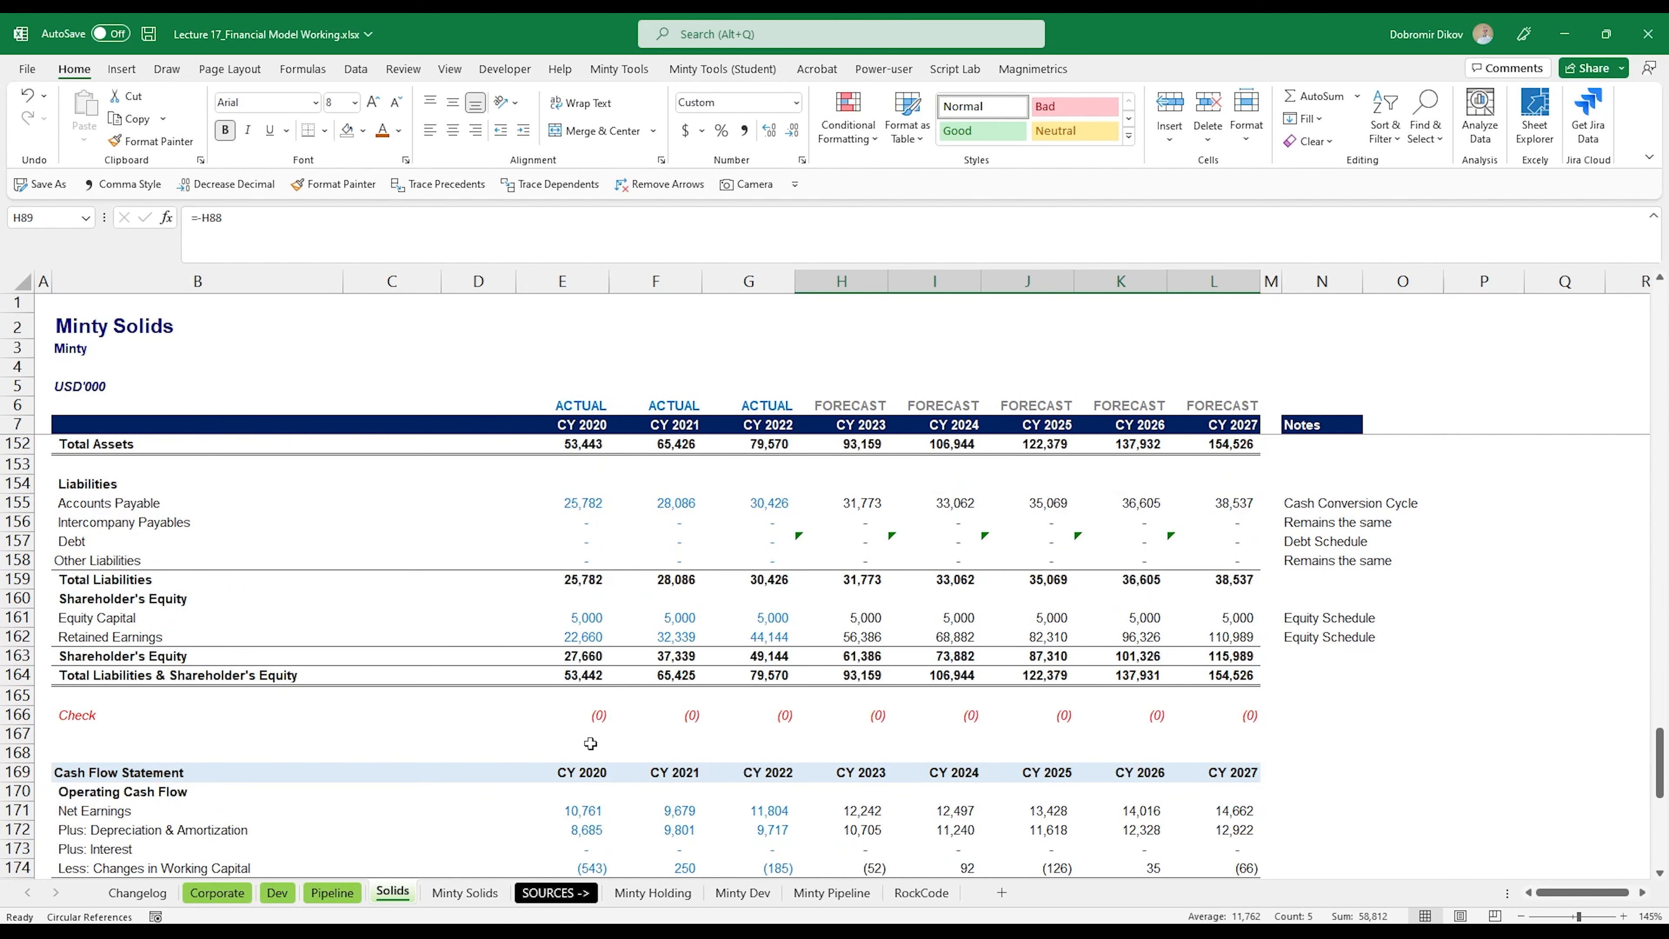
pyautogui.scroll(3, 590, 743)
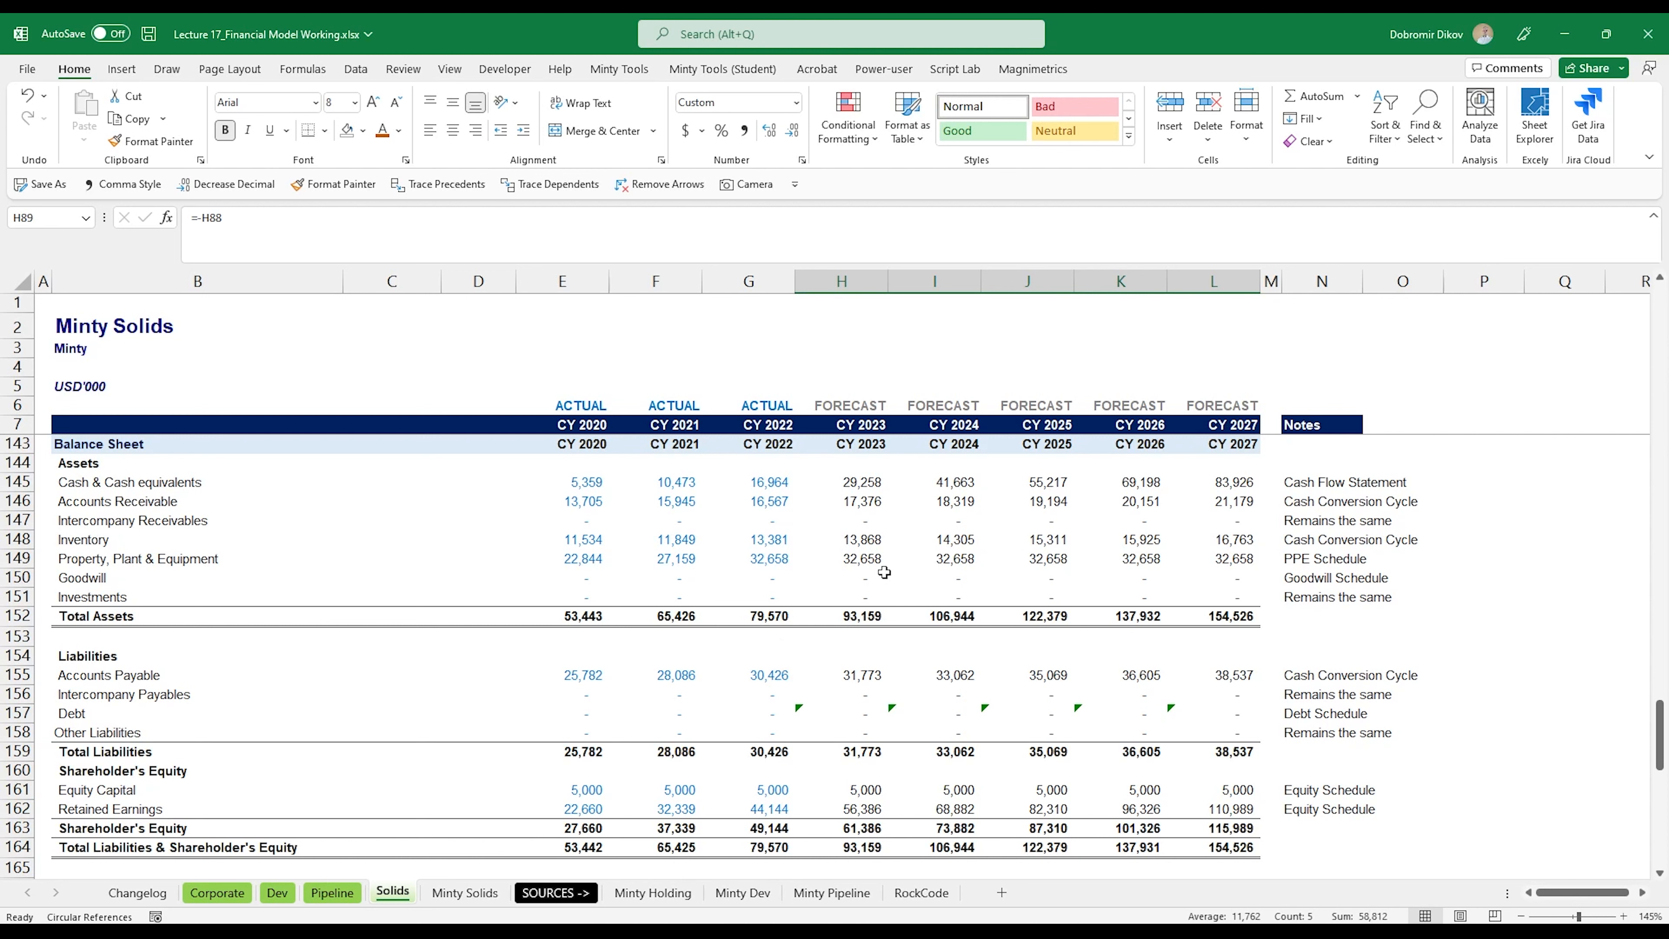
pyautogui.scroll(4, 938, 724)
pyautogui.scroll(6, 938, 723)
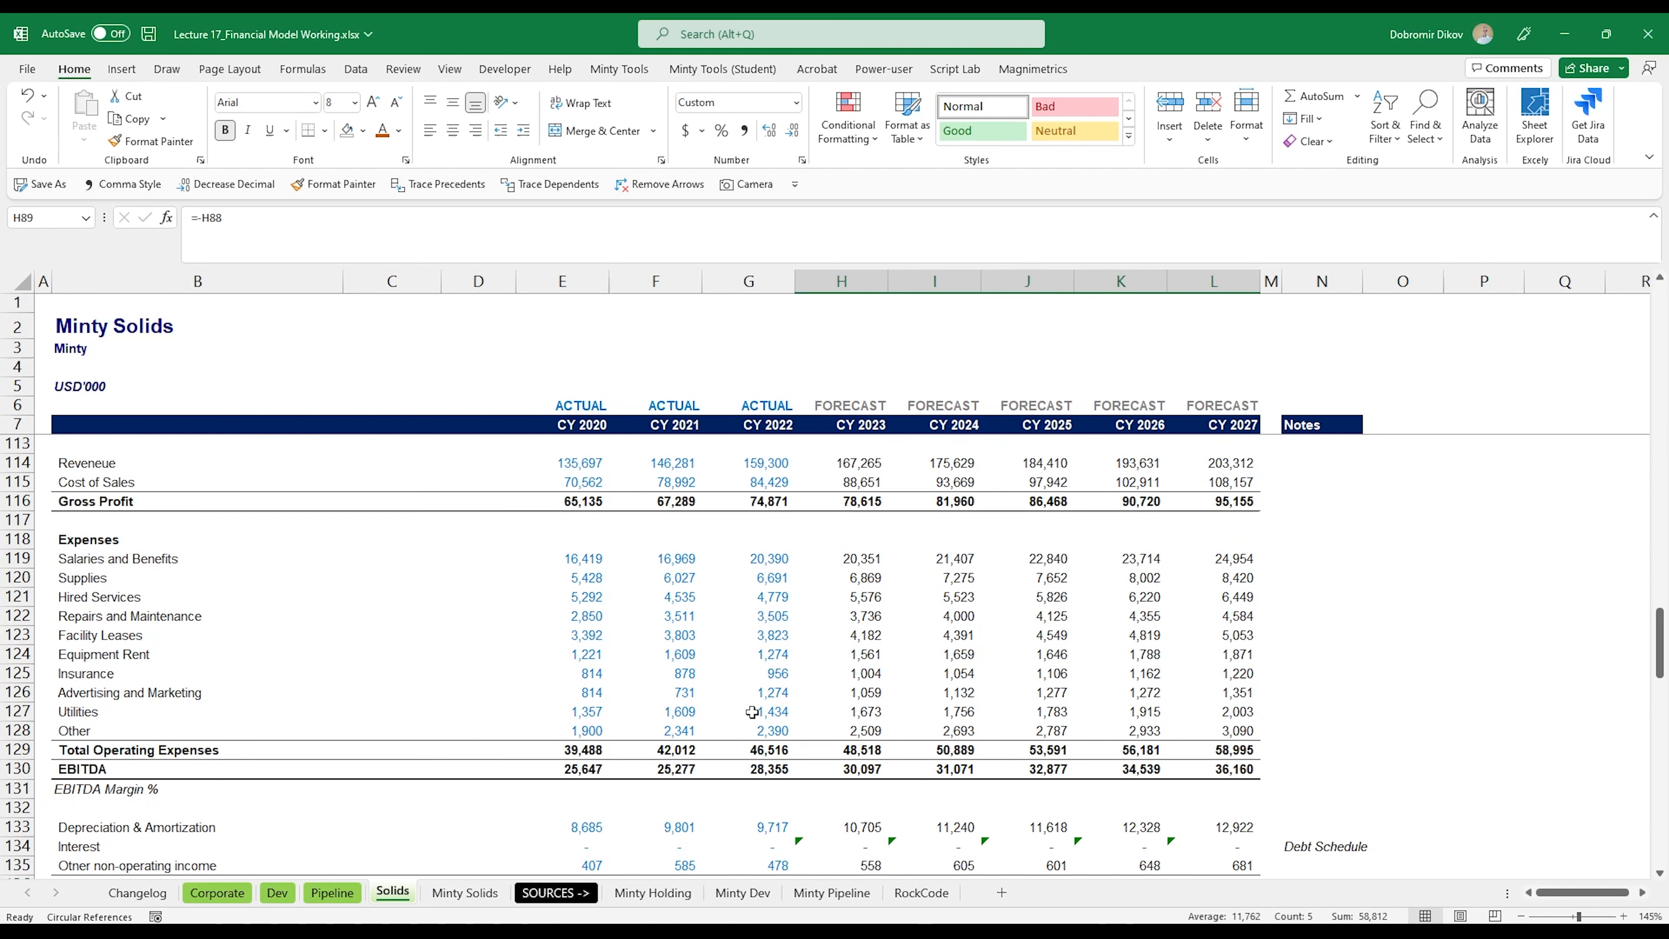
pyautogui.scroll(1, 666, 718)
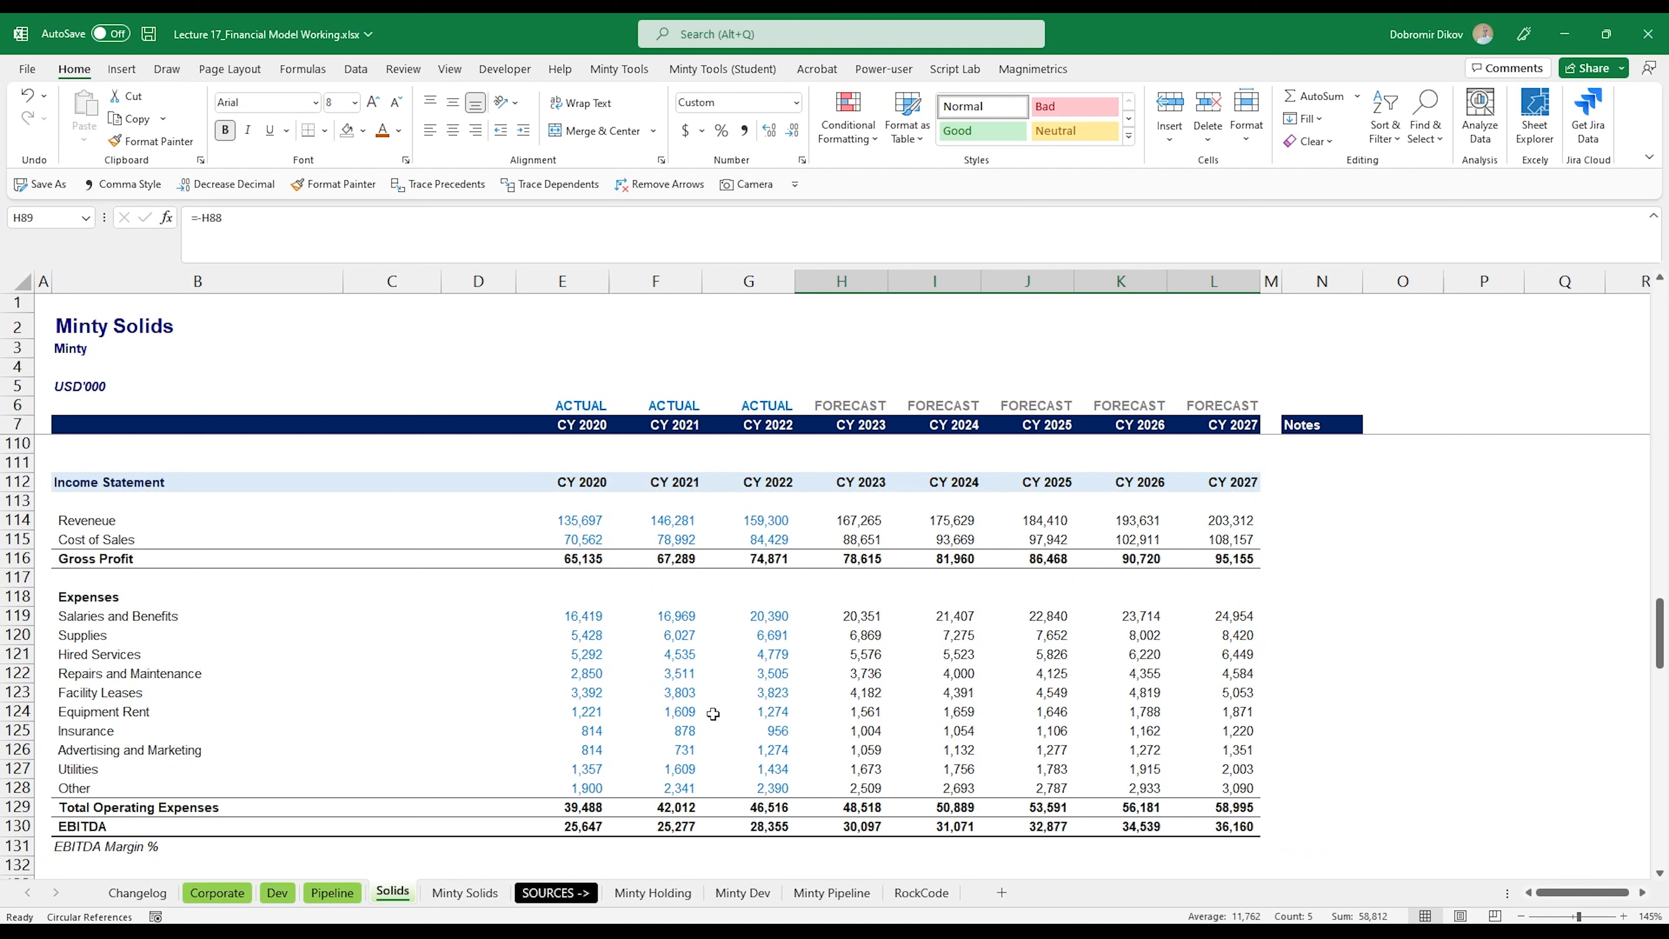